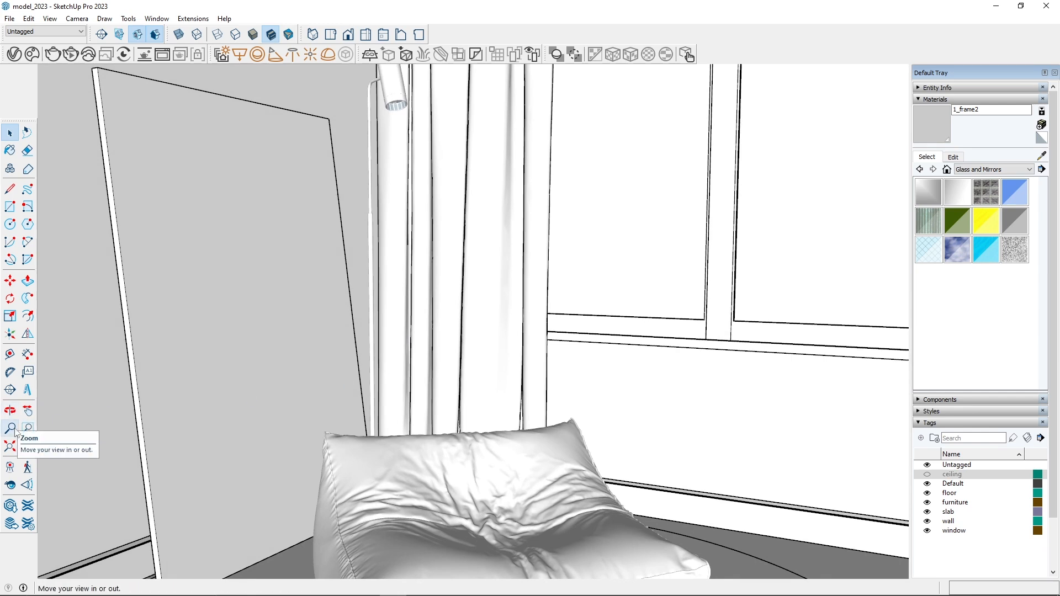
- Examine the list of available toolbars to see which V-Ray toolbars are enabled
left_click(9, 410)
left_click_drag(452, 414, 407, 420)
middle_click_drag(407, 420, 378, 405)
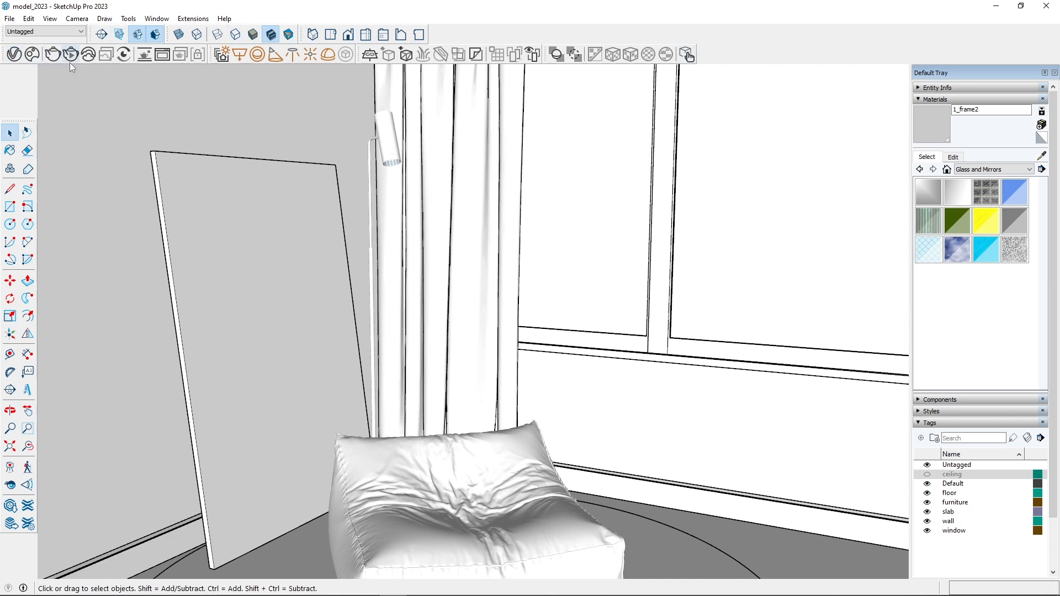
right_click(720, 54)
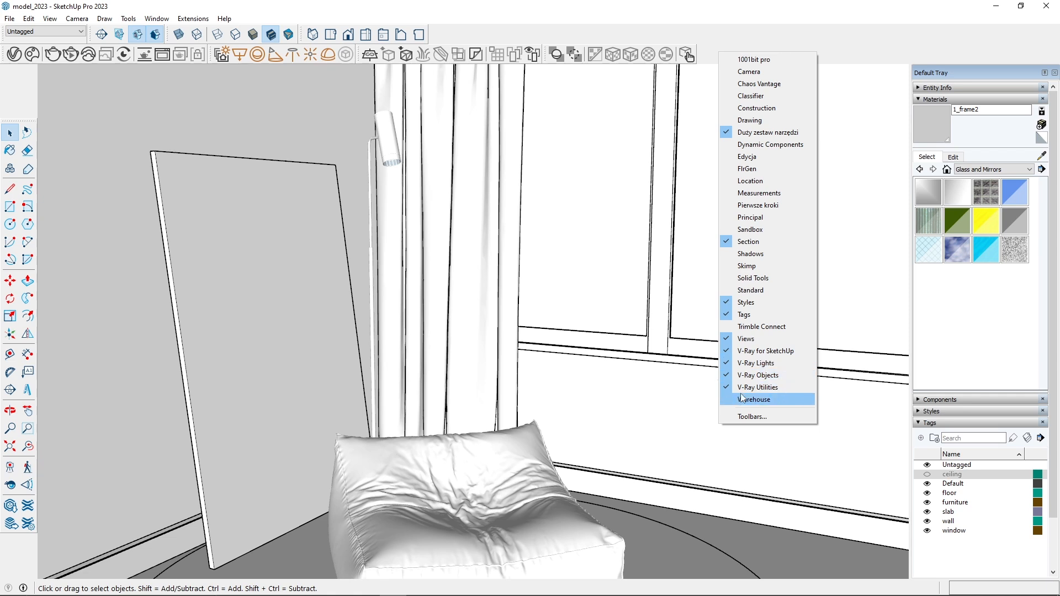
left_click(655, 31)
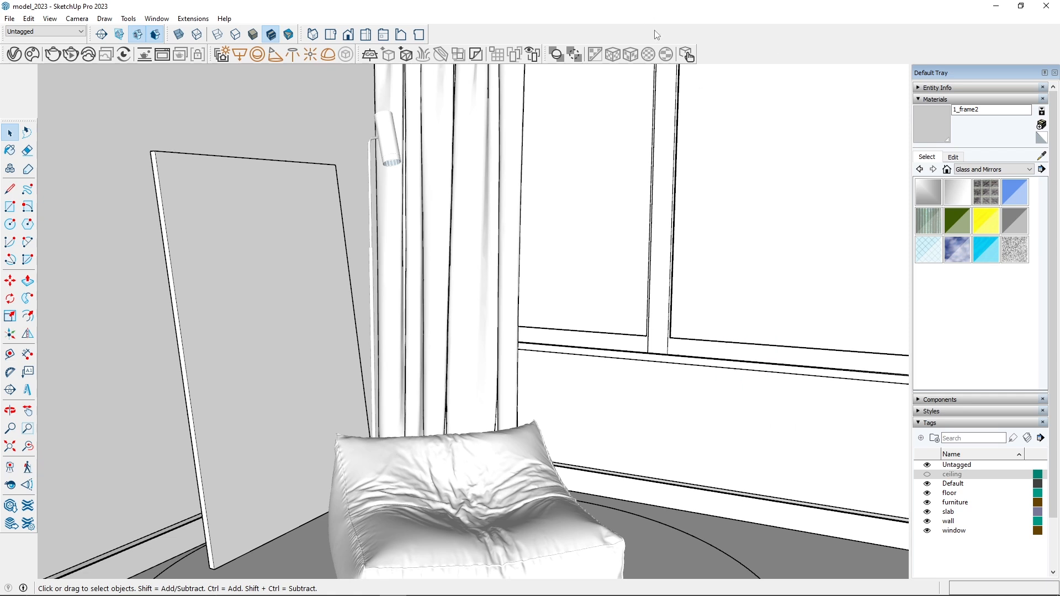
- In the V-Ray render settings, set the engine to RTX and enable the V-Ray denoiser
left_click(15, 54)
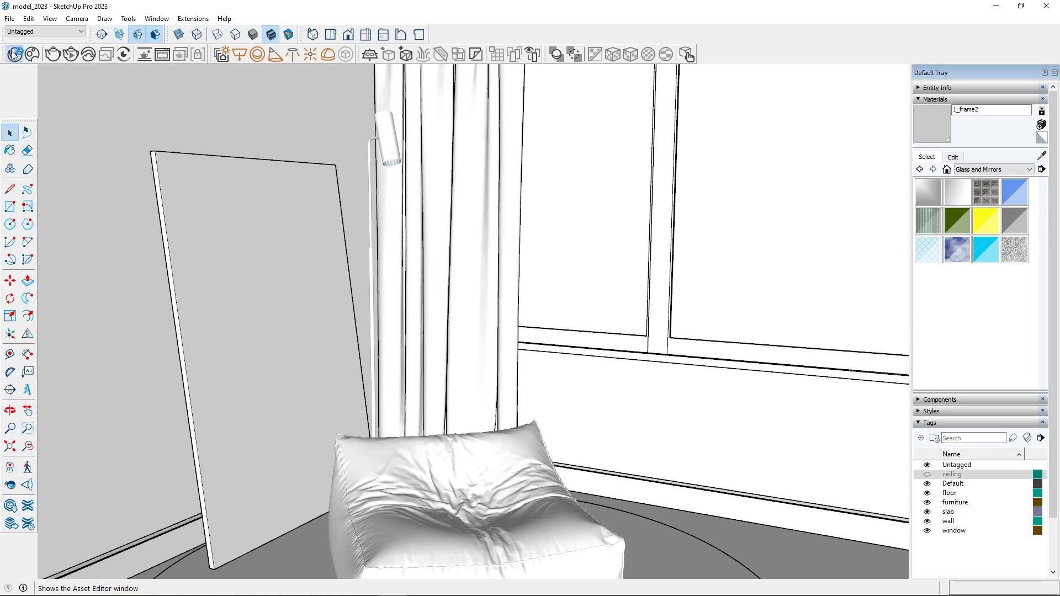
left_click(447, 141)
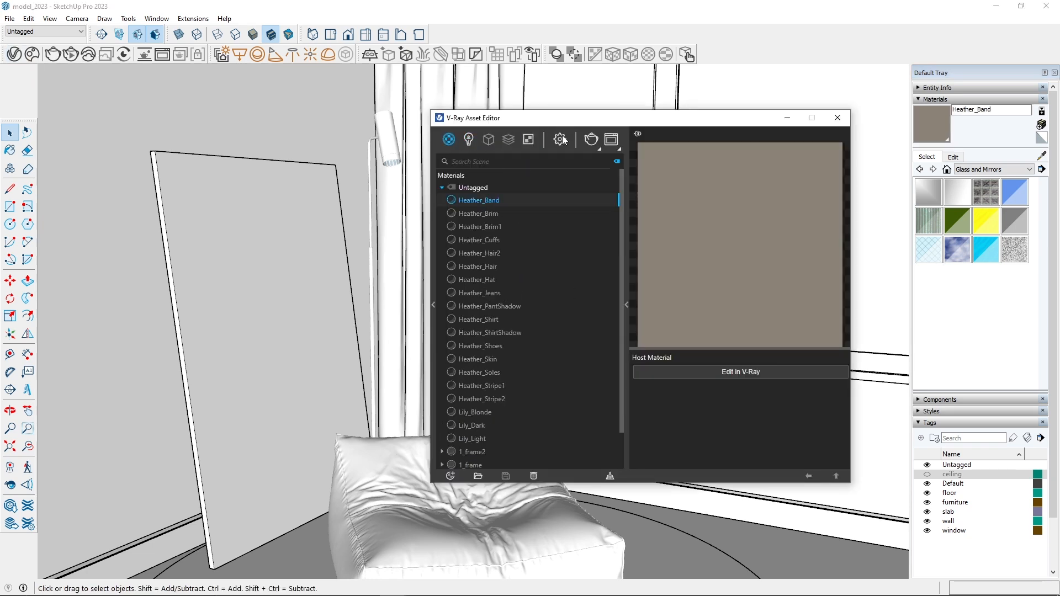
left_click_drag(534, 118, 484, 124)
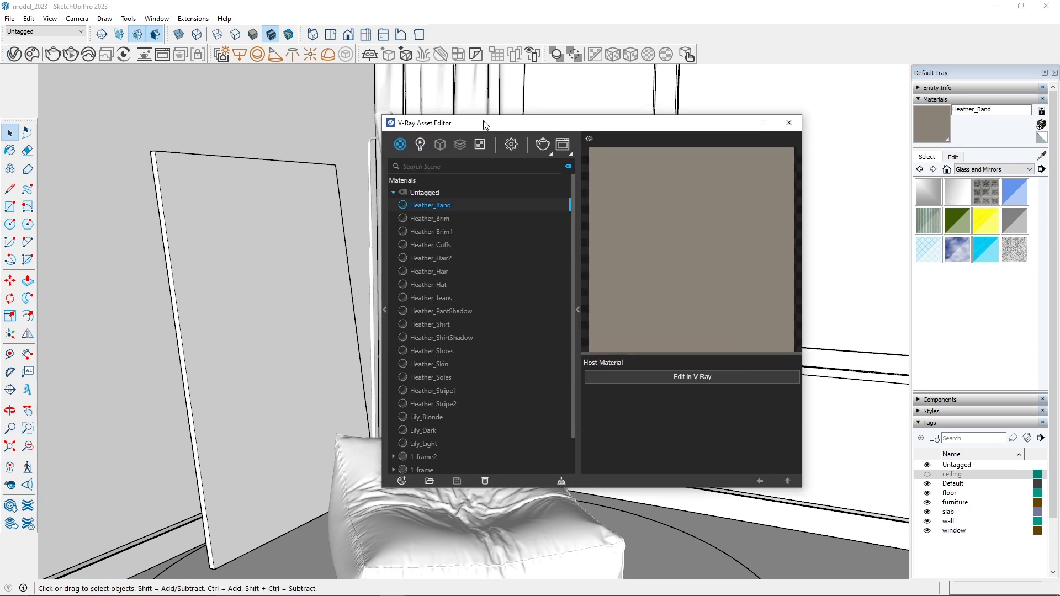
left_click(511, 144)
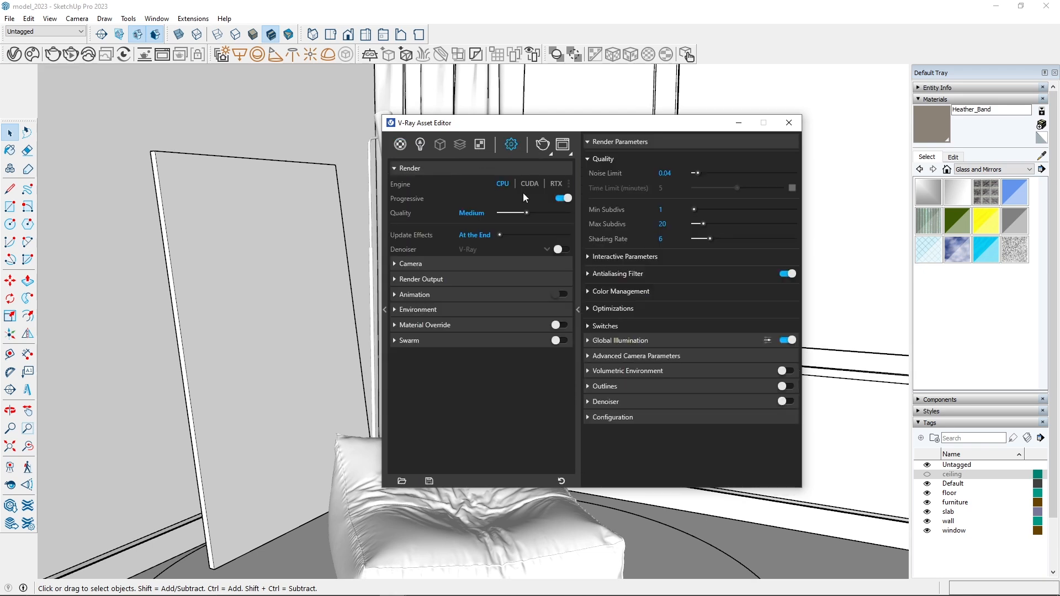
left_click(556, 184)
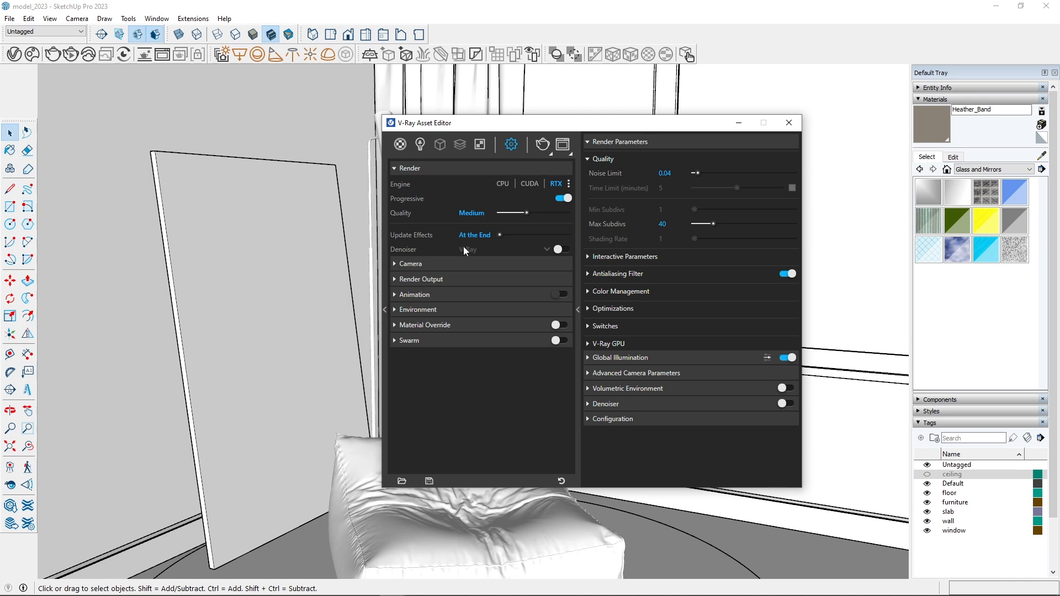
left_click(560, 250)
- Enable Safe Frame in the V-Ray render output settings
left_click(396, 279)
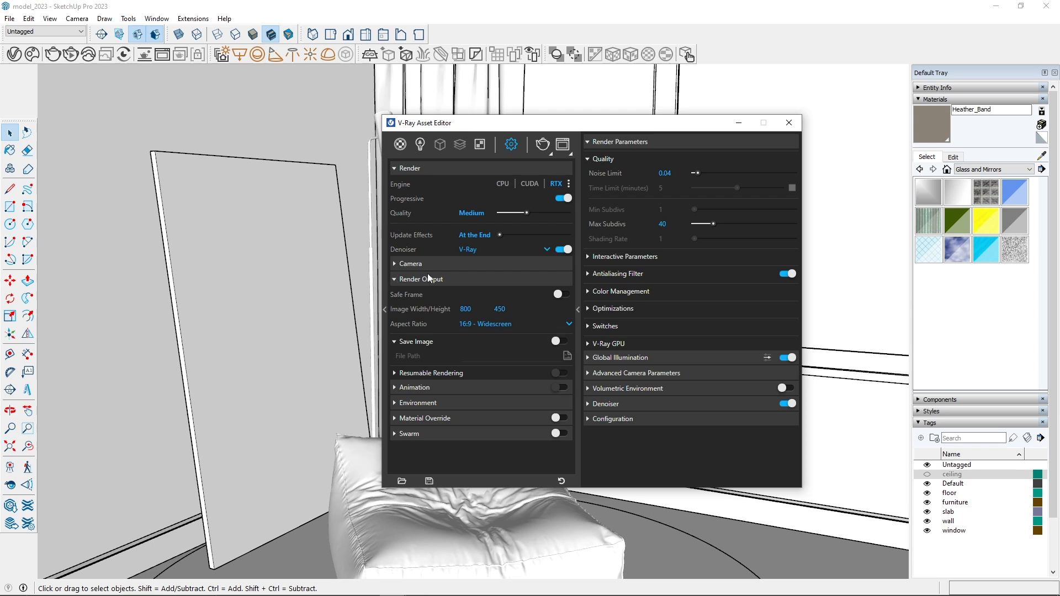
left_click(561, 293)
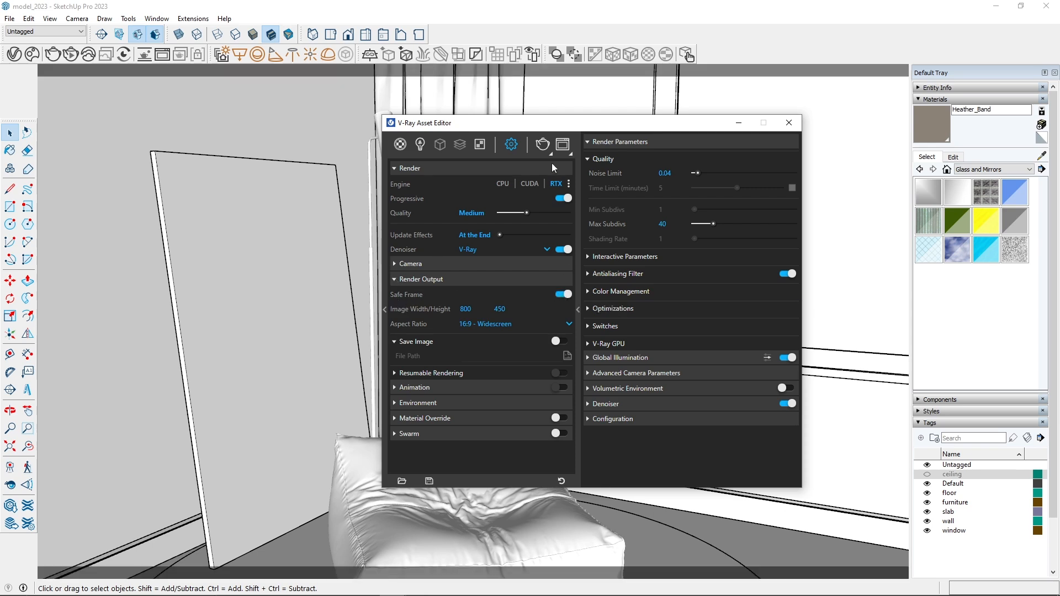
left_click_drag(492, 123, 541, 145)
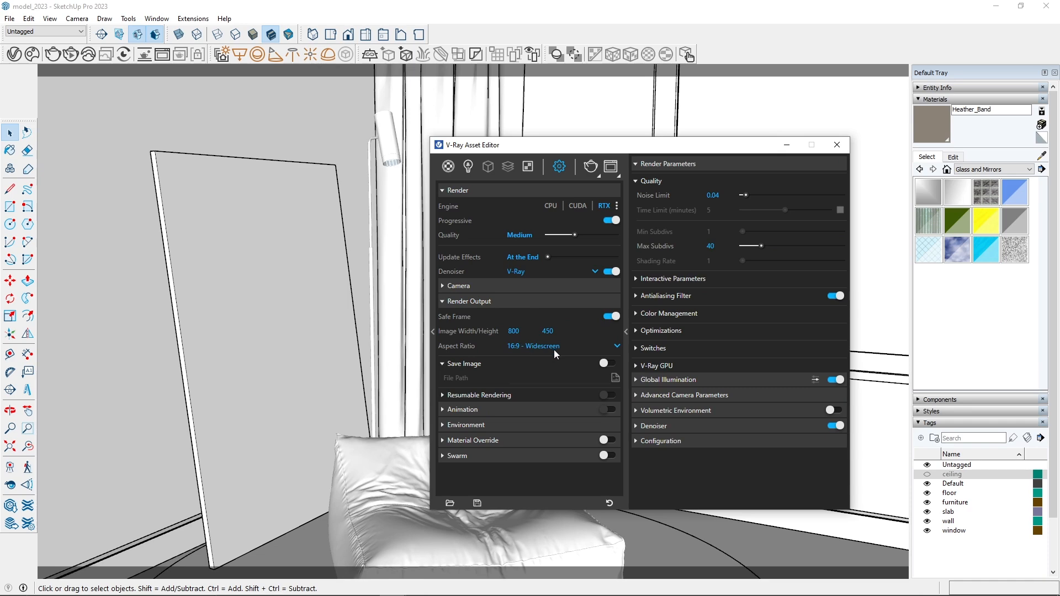
left_click(787, 144)
- Set the render output's aspect ratio to 1:1 - Square
scroll(473, 326, "down", 3)
middle_click_drag(473, 326, 477, 302)
scroll(430, 343, "up", 3)
scroll(499, 302, "down", 4)
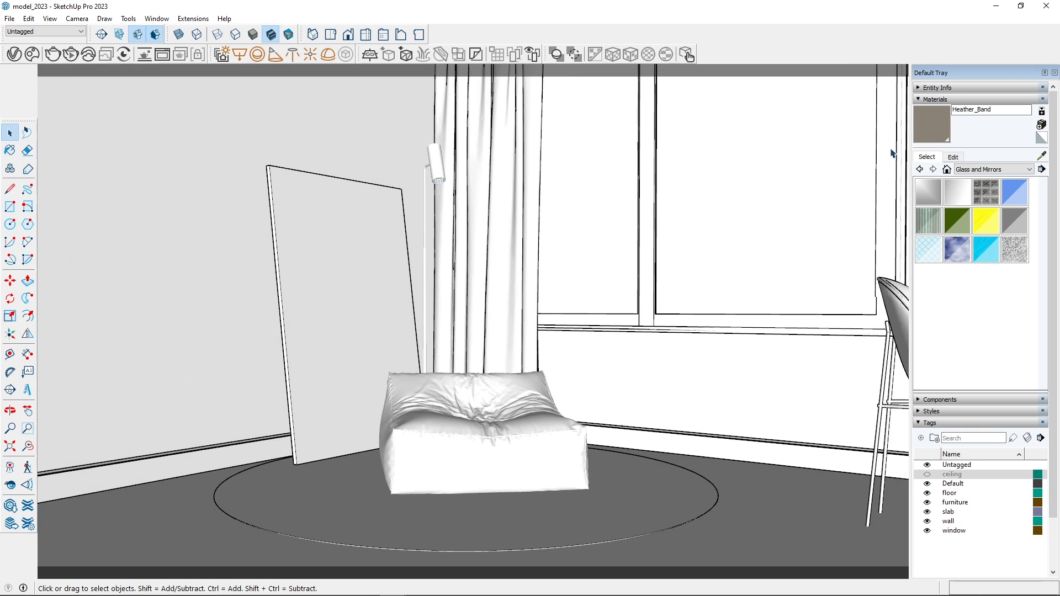
left_click(14, 54)
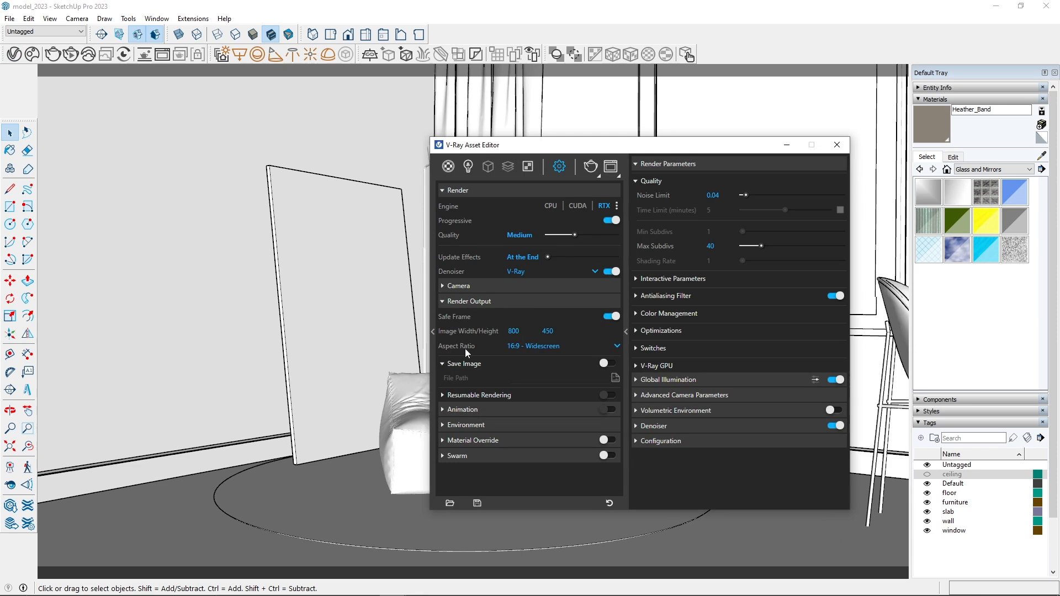
left_click(533, 346)
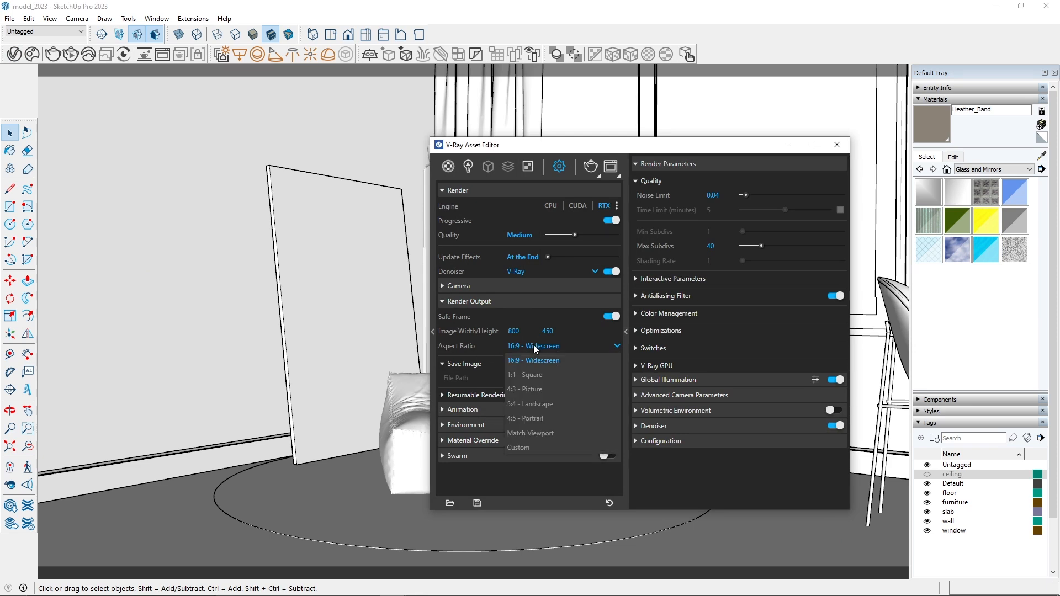
left_click(532, 376)
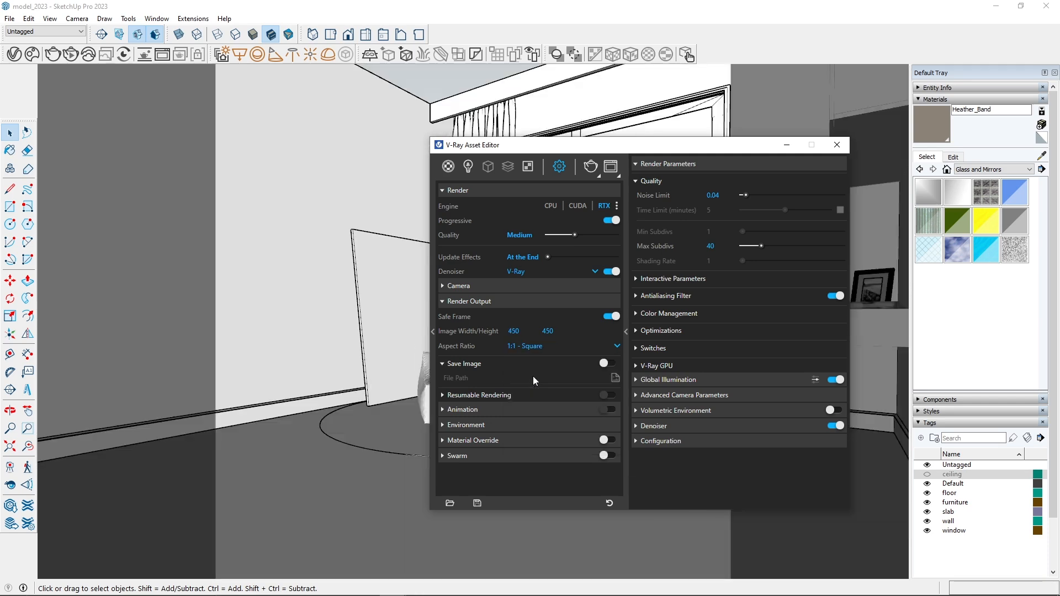
left_click(787, 144)
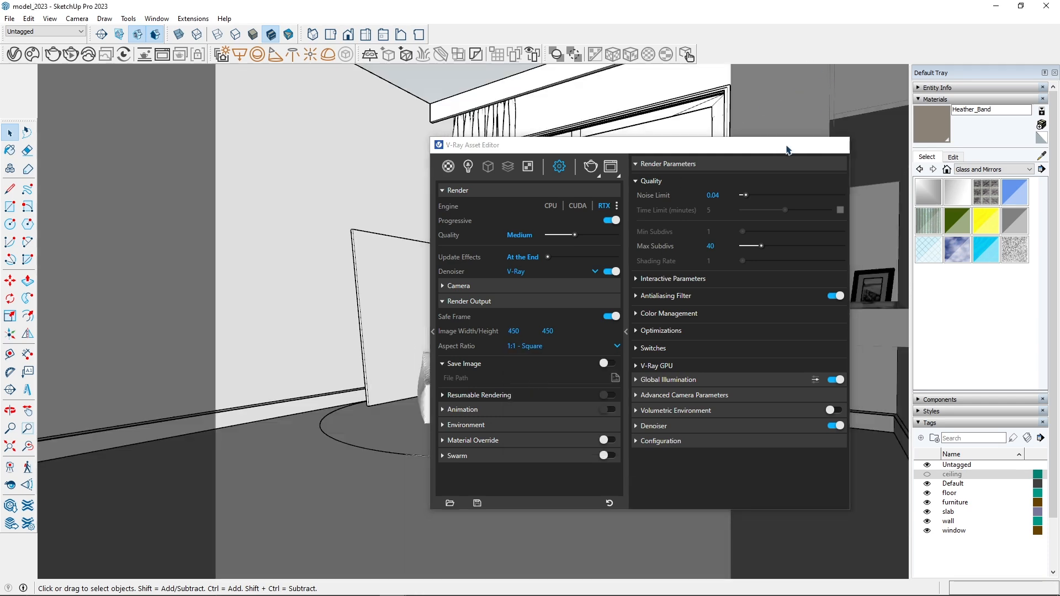
- Frame the beanbag, leaning panel, lamp and curtain closely inside the square safe frame
scroll(467, 327, "up", 4)
mouse_move(458, 326)
middle_mouse_down()
mouse_move(489, 329)
mouse_move(509, 314)
mouse_move(448, 330)
middle_mouse_up()
scroll(448, 329, "up", 2)
key("space")
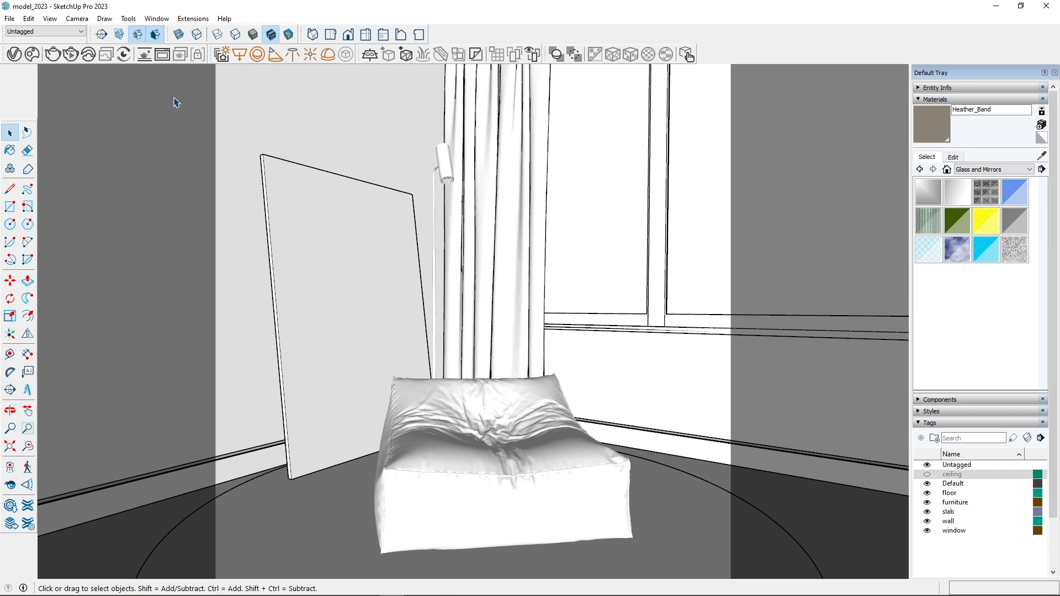
- Narrow the camera's field of view to about 45 degrees
left_click(14, 55)
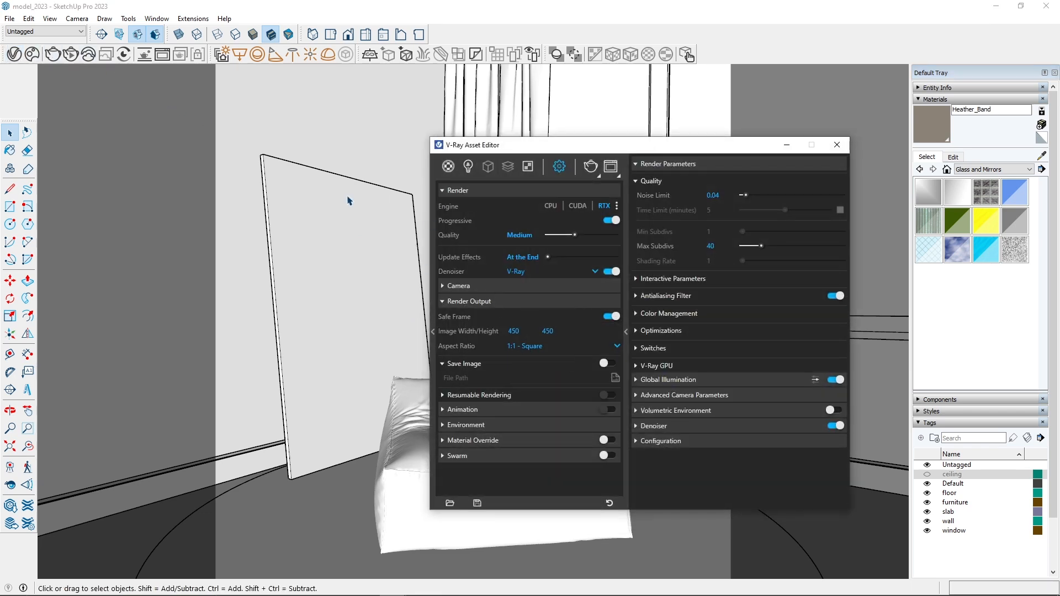
left_click(76, 19)
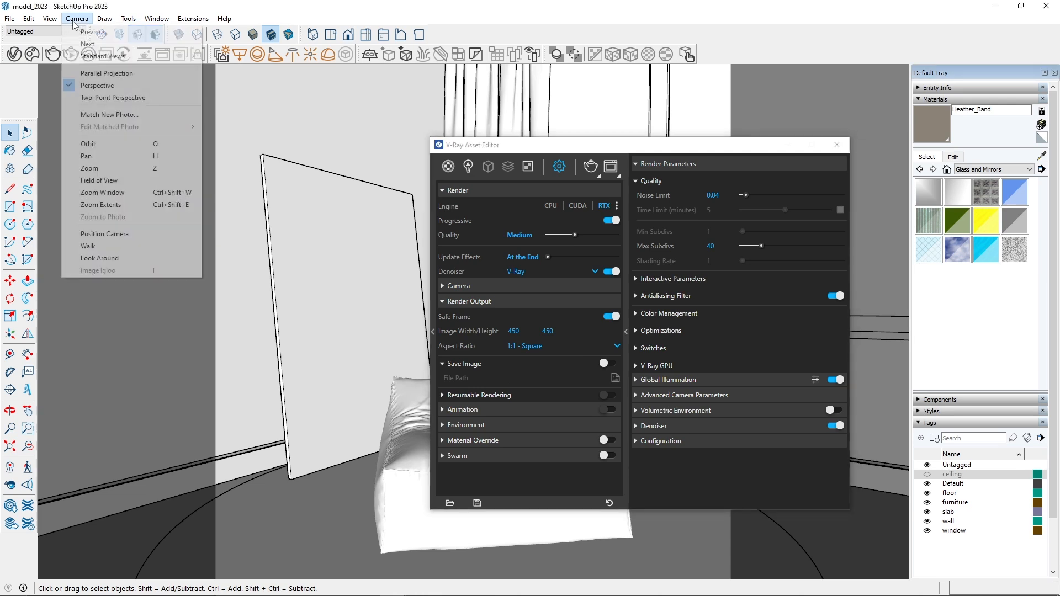
left_click(112, 181)
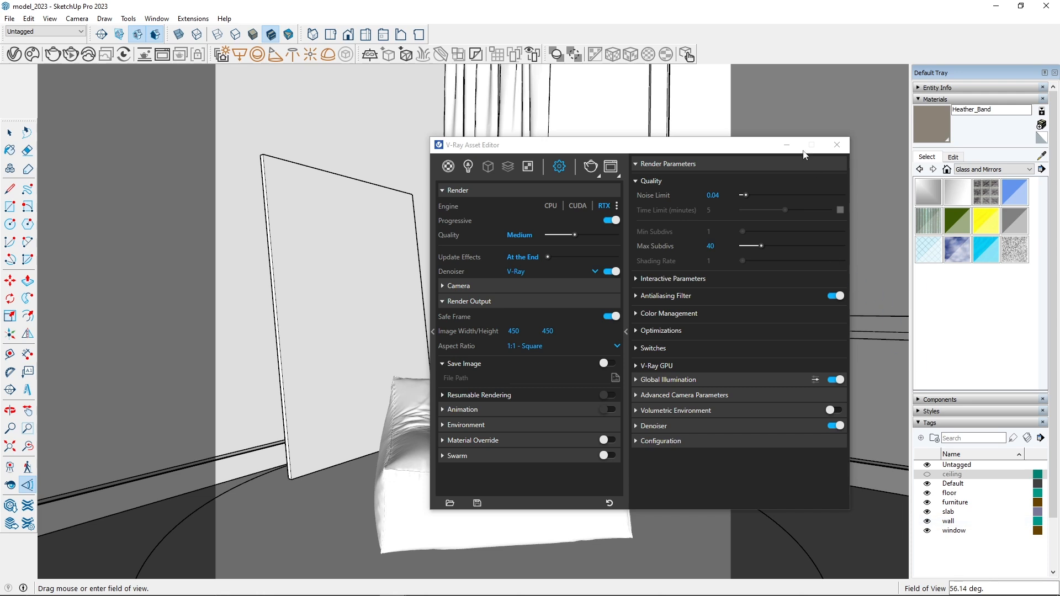
left_click(787, 144)
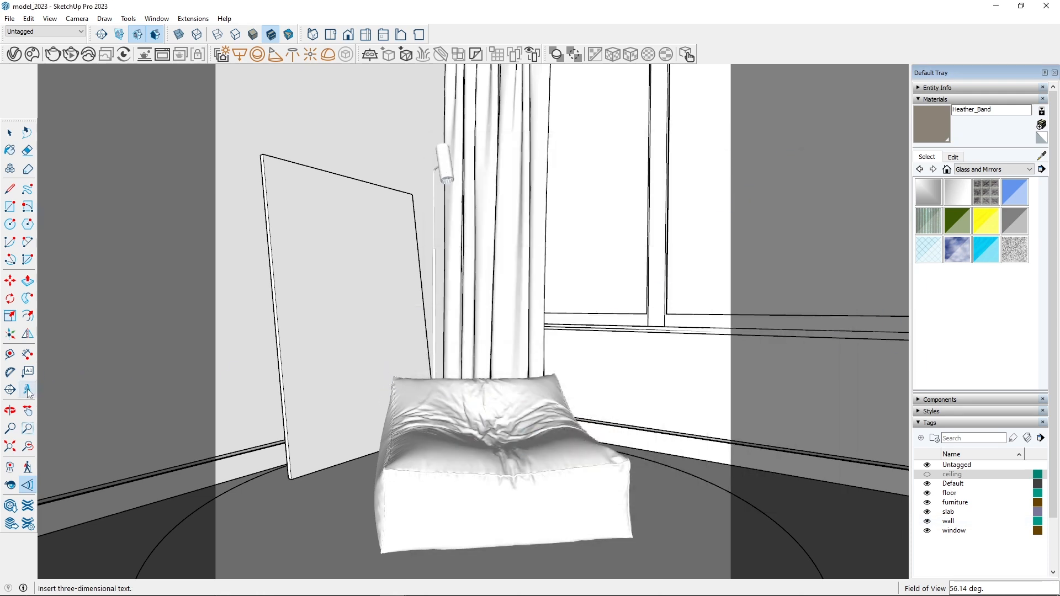
left_click_drag(402, 387, 433, 333)
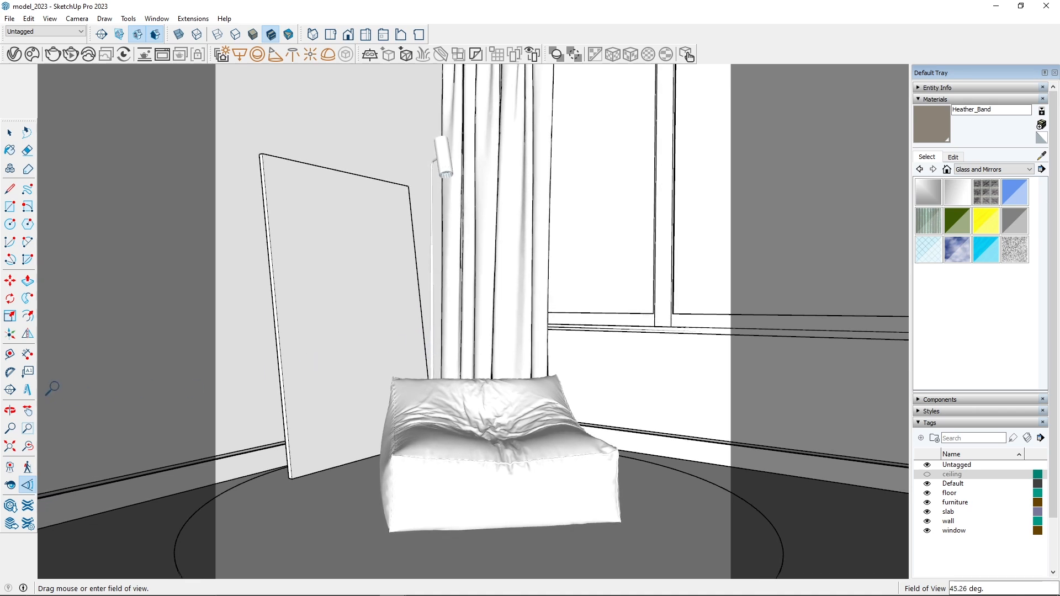
- Orbit and zoom the camera slightly closer to the beanbag, keeping the leaning panel inside the safe frame
left_click(11, 431)
mouse_move(380, 359)
middle_mouse_down()
mouse_move(426, 383)
mouse_move(297, 343)
mouse_move(383, 373)
middle_mouse_up()
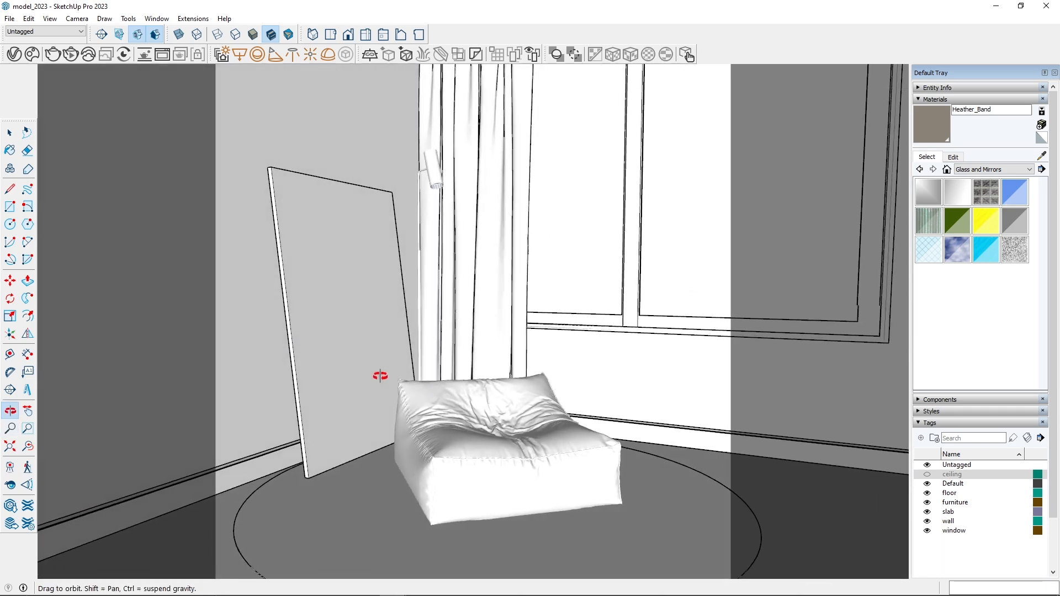
middle_click_drag(403, 441, 379, 421)
left_click(9, 428)
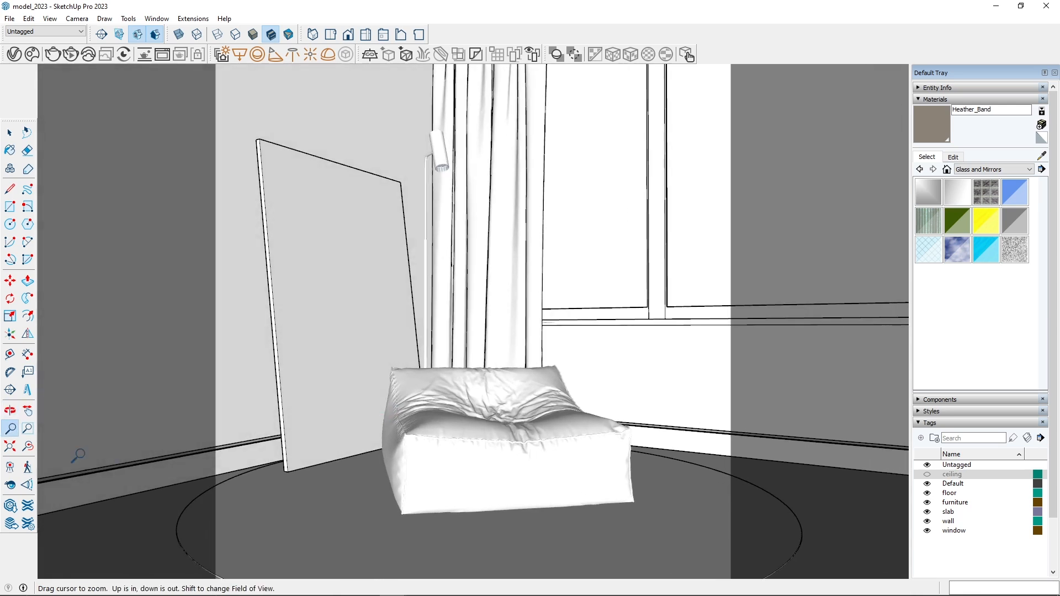
left_click_drag(426, 434, 452, 412)
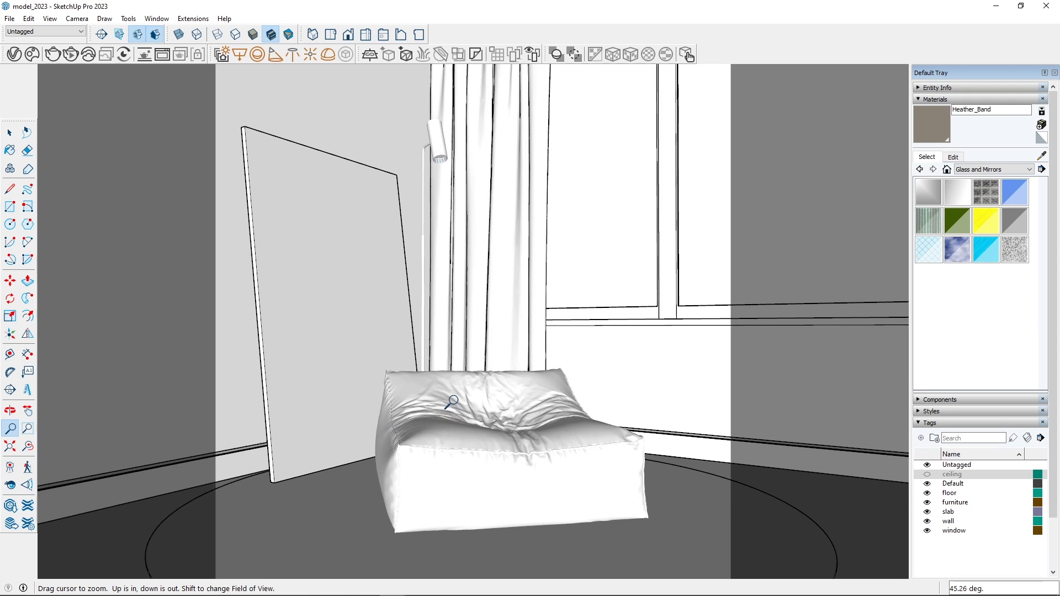
key("shift")
middle_click_drag(506, 350, 512, 345)
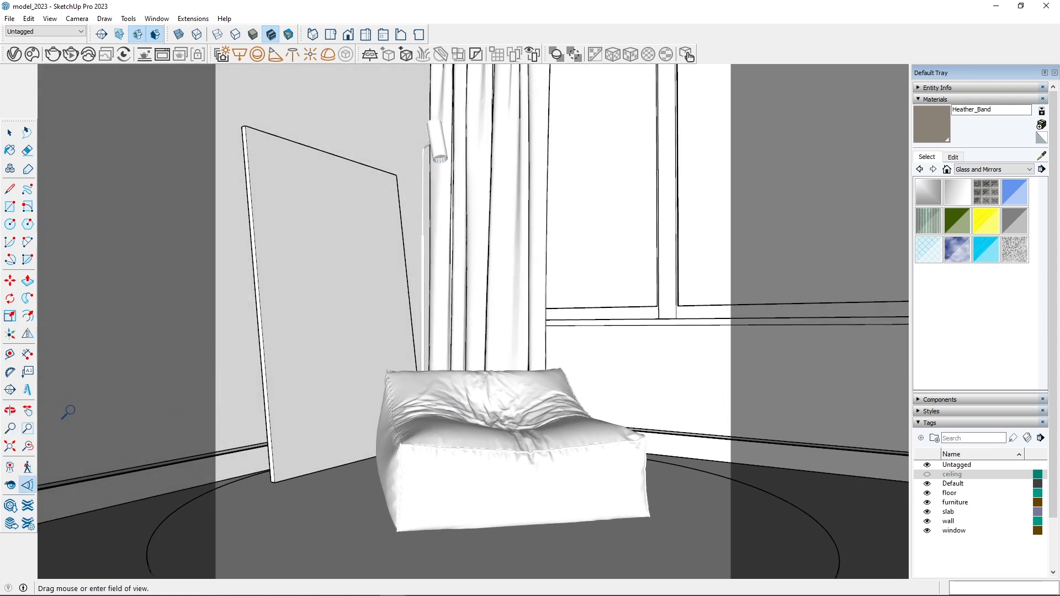
- Pan the view to shift the beanbag and panel slightly within the square frame
left_click(30, 409)
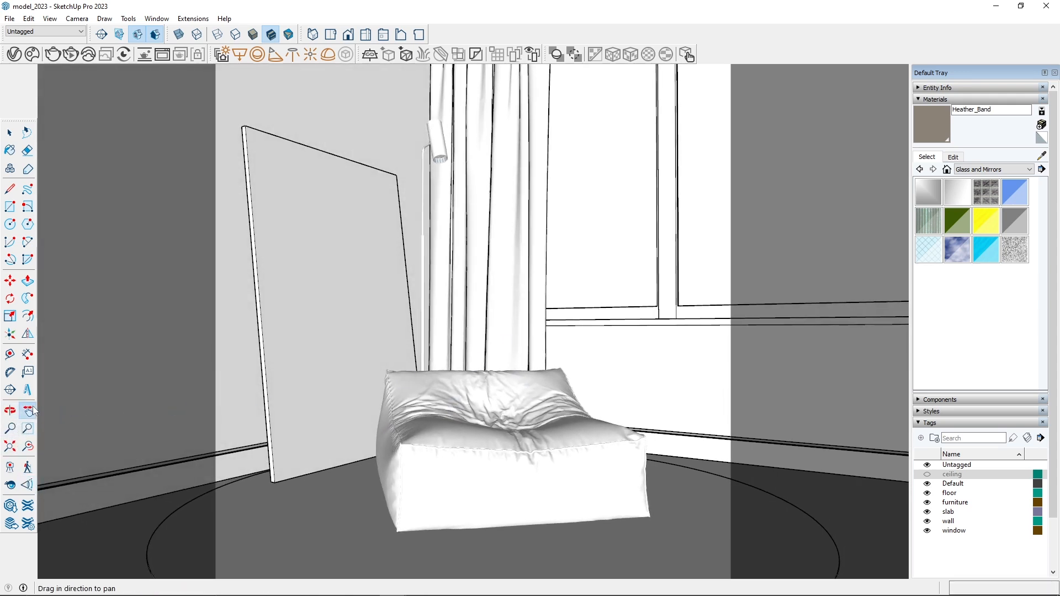
mouse_move(231, 409)
left_mouse_down()
mouse_move(234, 390)
mouse_move(237, 401)
left_mouse_up()
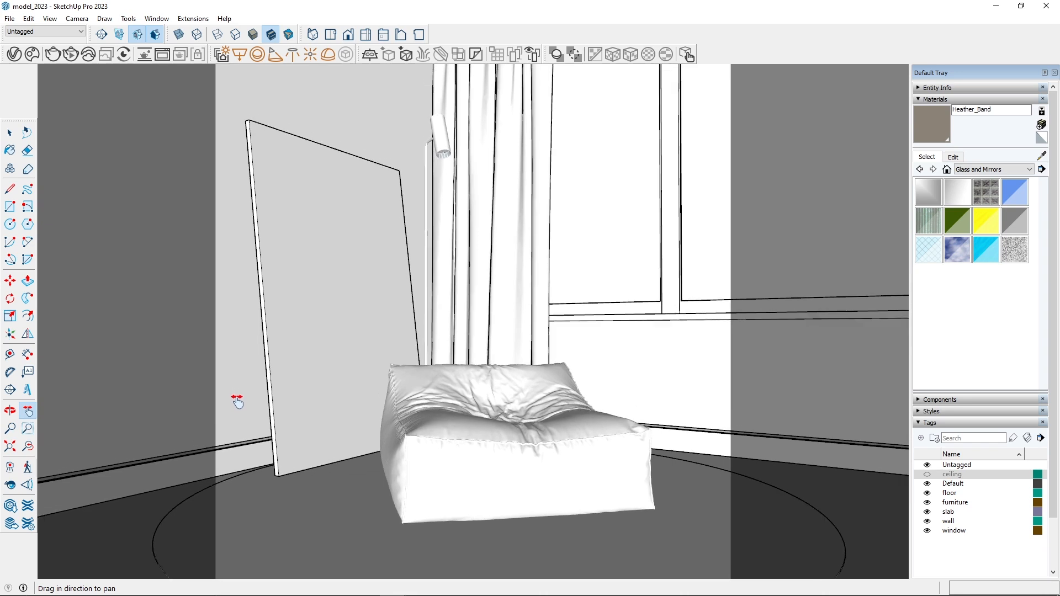
middle_click_drag(237, 402, 309, 409)
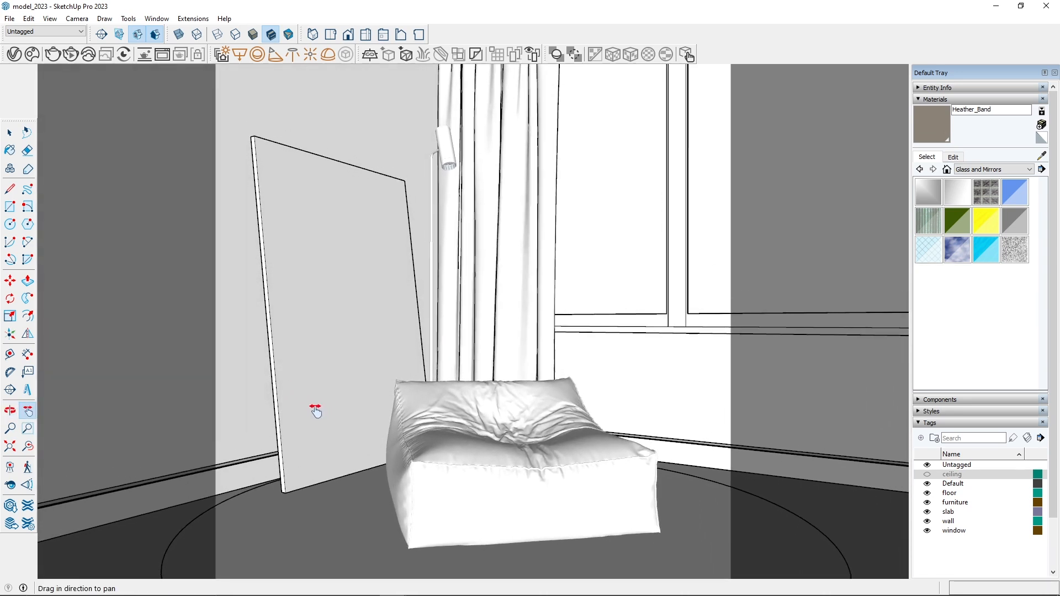
- Examine the camera projection options, including Two-Point Perspective, while comparing the vertical lines in the view
left_click(78, 19)
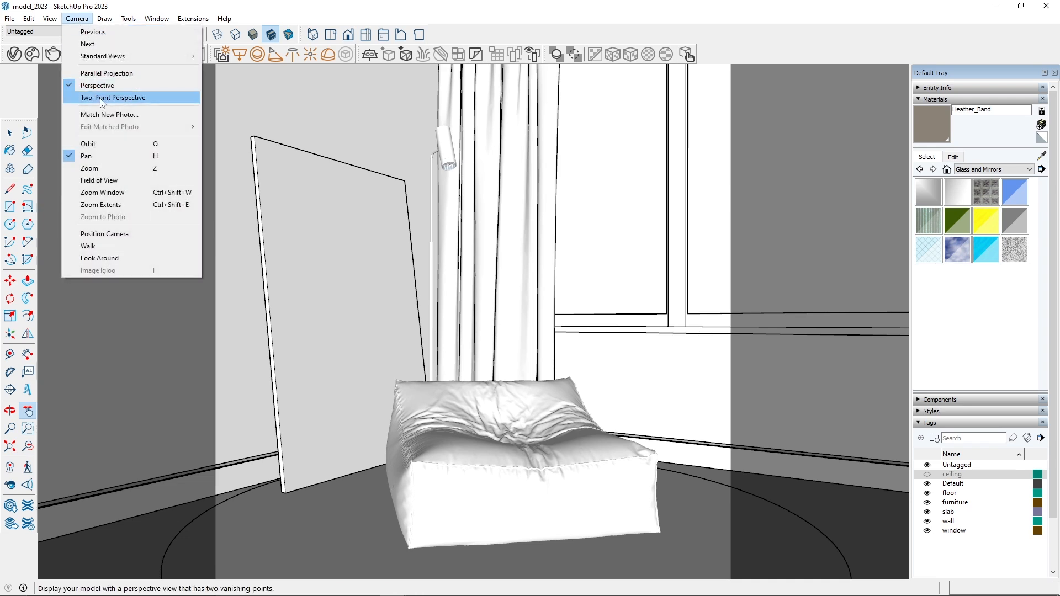
left_click(9, 134)
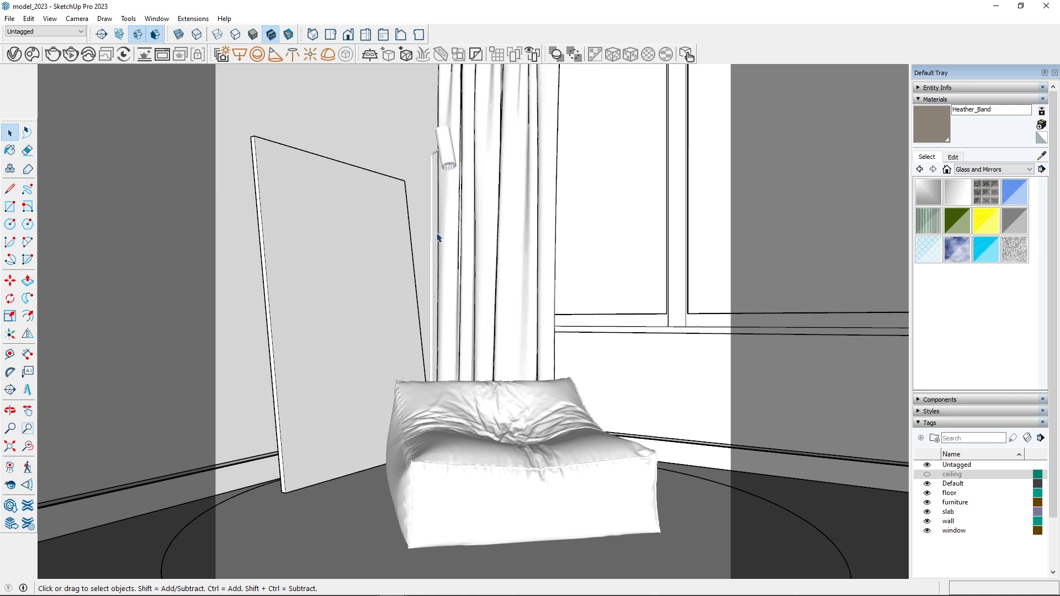
middle_click_drag(435, 347, 343, 284)
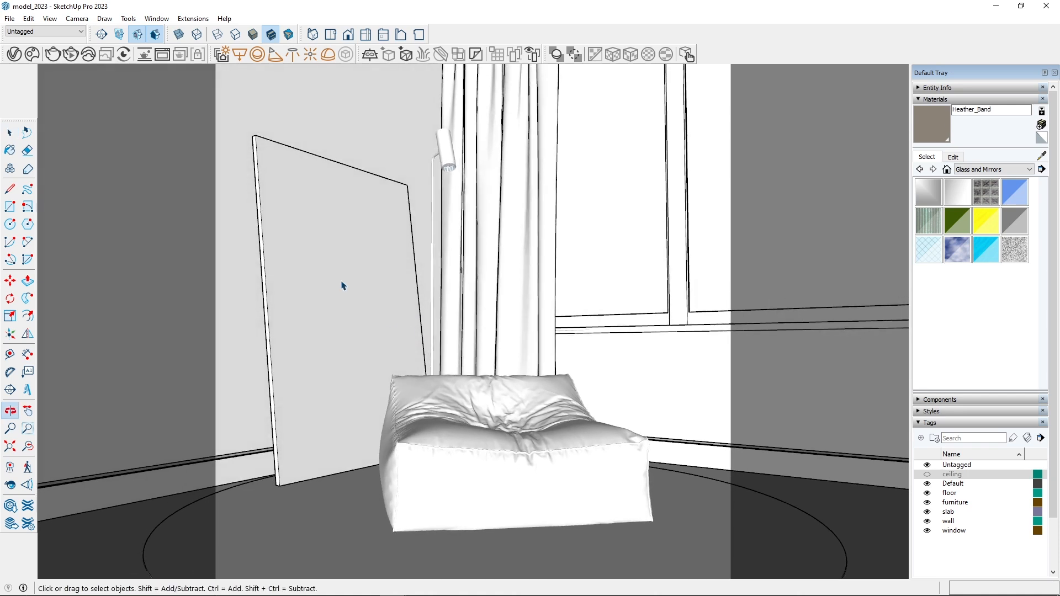
left_click(87, 19)
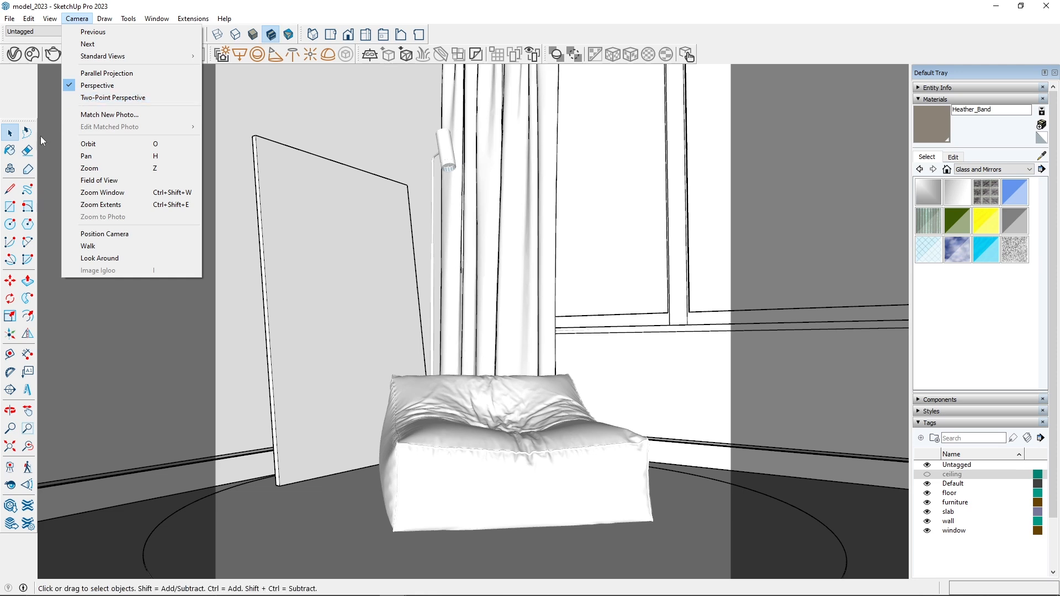
left_click(15, 133)
- Fine-tune the orbit angle so the beanbag faces the camera more frontally in the square frame
mouse_move(347, 281)
middle_mouse_down()
mouse_move(332, 277)
mouse_move(343, 298)
mouse_move(353, 295)
middle_mouse_up()
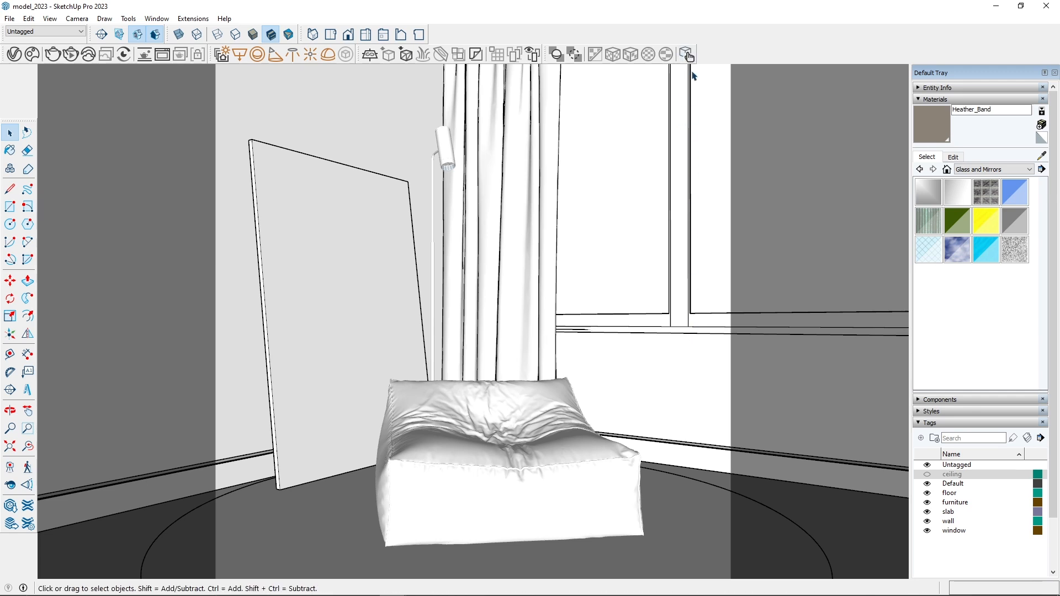
key("o")
left_click_drag(679, 314, 666, 313)
key("space")
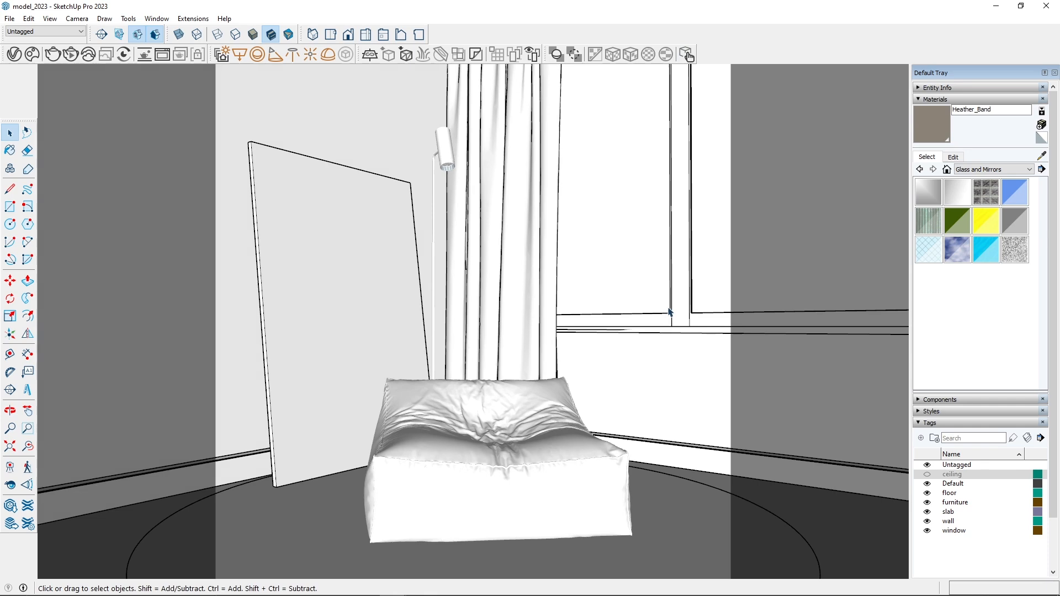
- Try Two-Point Perspective from a steep, downward-looking camera angle, with the beanbag brought back into the square frame
middle_click_drag(371, 267, 504, 421)
scroll(499, 408, "up", 2)
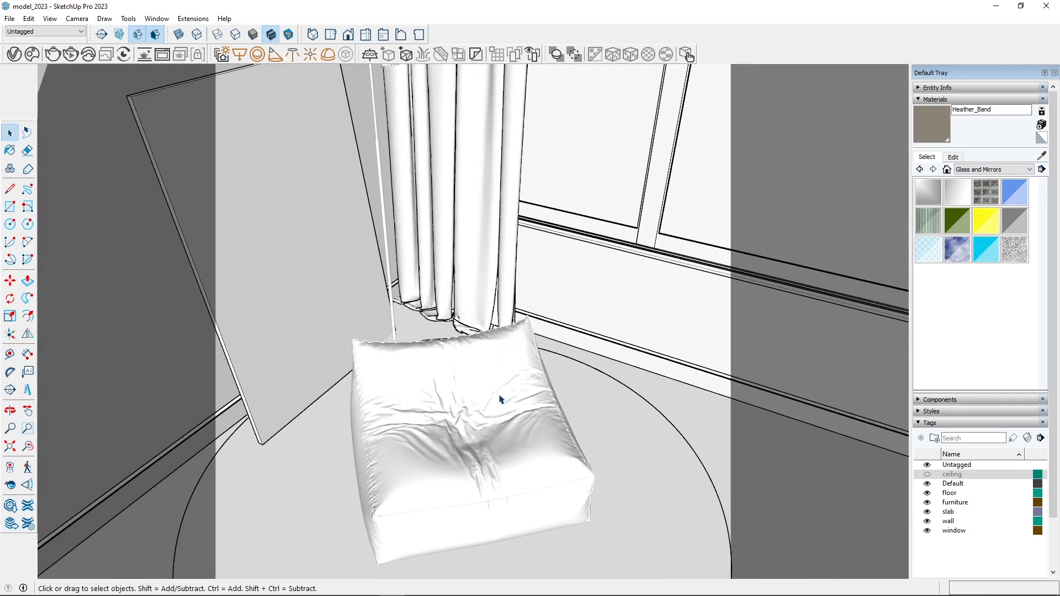
left_click(76, 19)
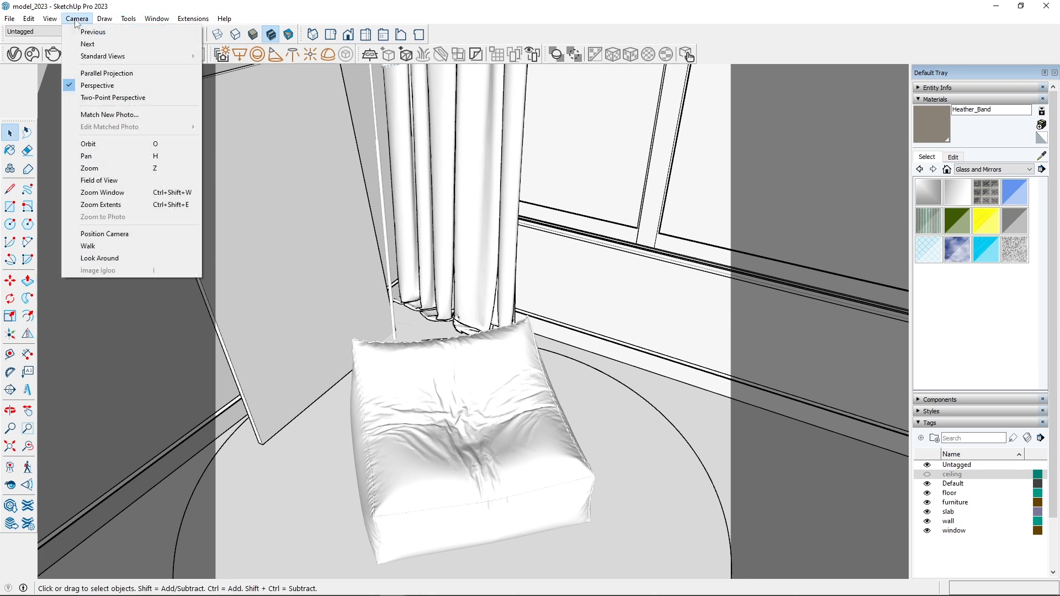
left_click(107, 98)
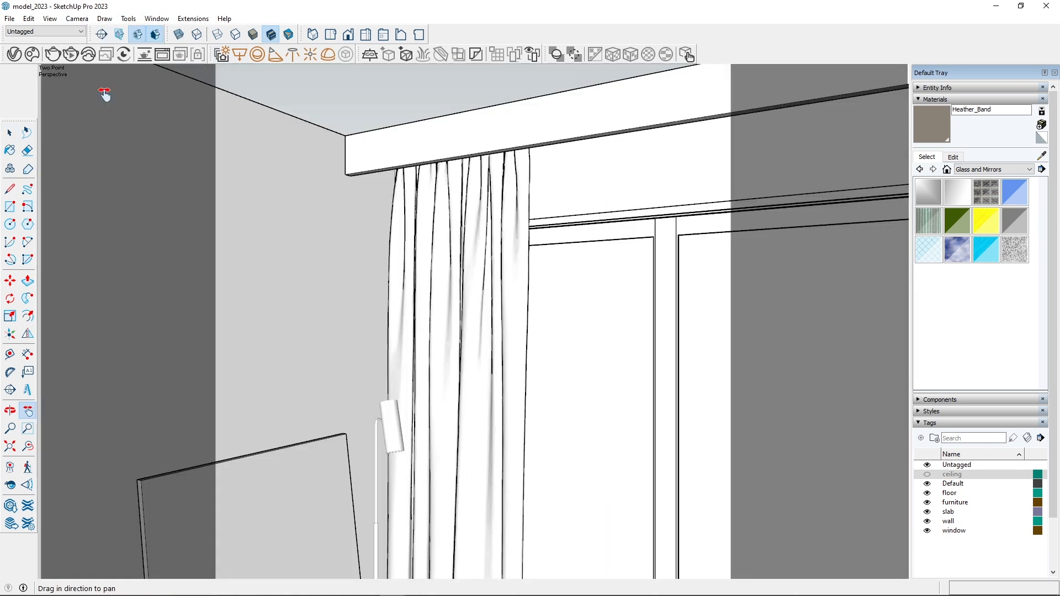
left_click_drag(371, 421, 387, 187)
left_click_drag(426, 461, 420, 209)
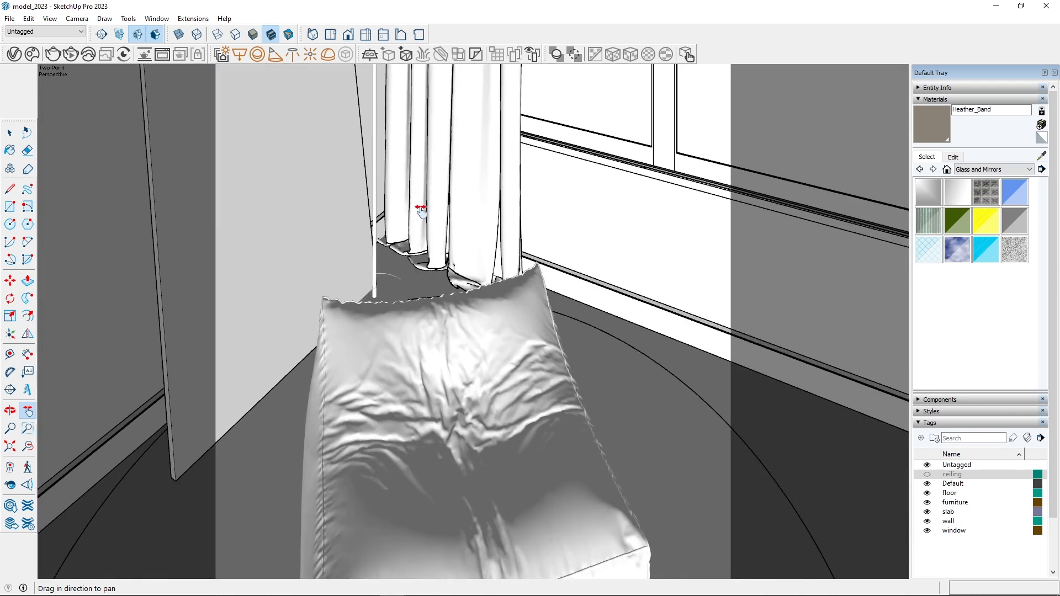
left_click_drag(425, 345, 437, 300)
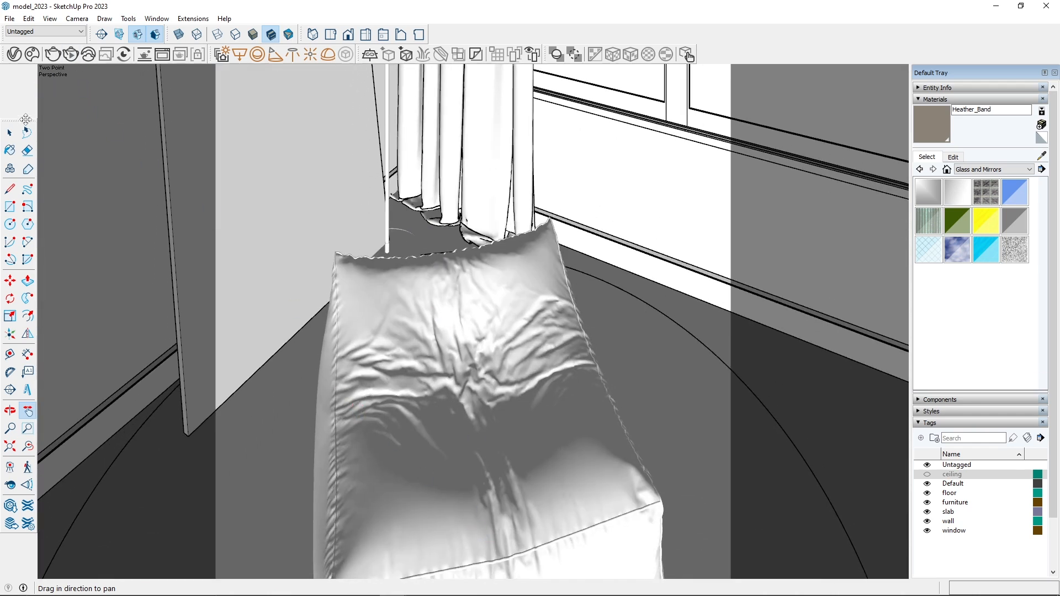
- Return the camera to regular Perspective and lower it to frame the beanbag, leaning panel and curtain
left_click(77, 19)
left_click(85, 88)
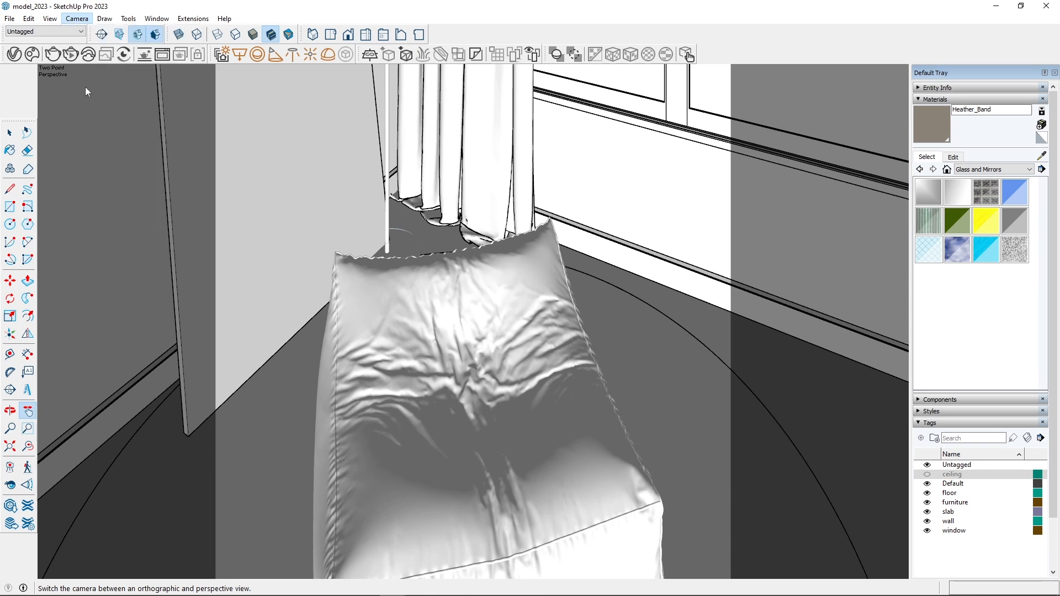
scroll(291, 300, "down", 5)
middle_click_drag(291, 300, 328, 178)
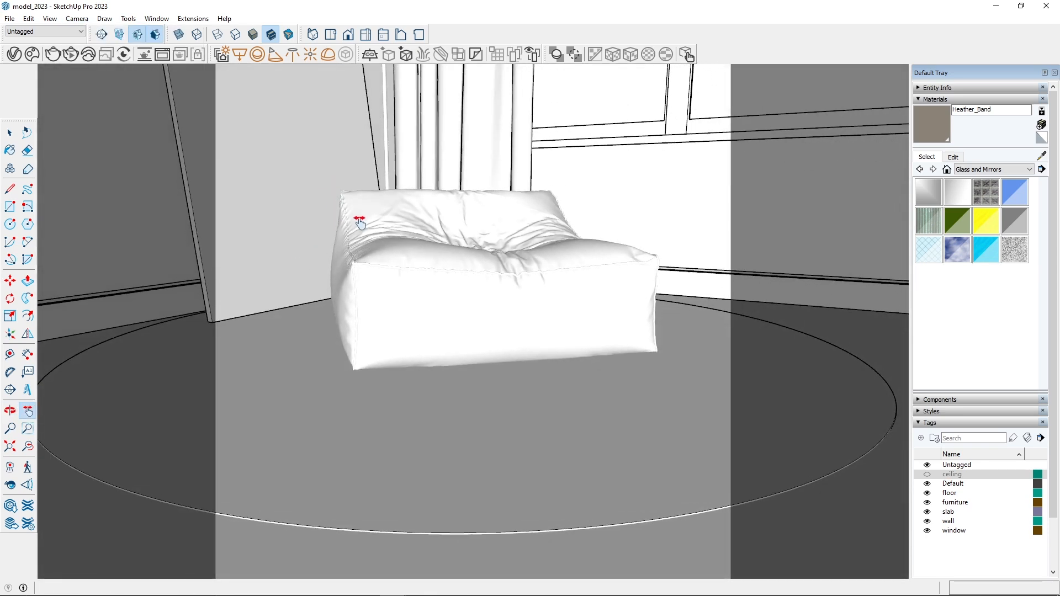
middle_click_drag(359, 220, 458, 345, "shift")
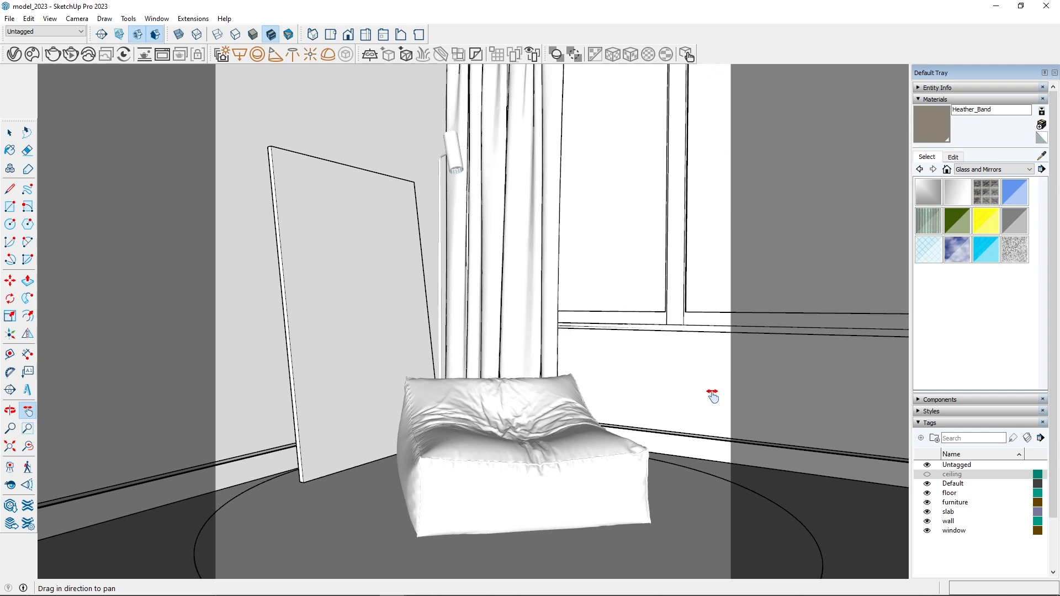
- Apply Two-Point Perspective to the low camera view and shift the beanbag slightly up in the frame
left_click(83, 20)
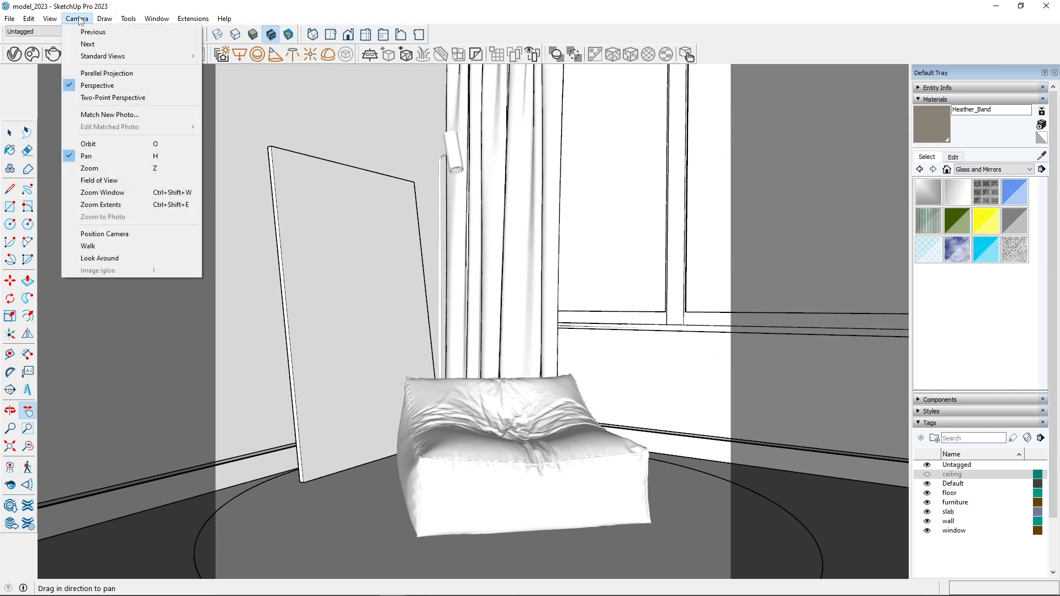
left_click(86, 98)
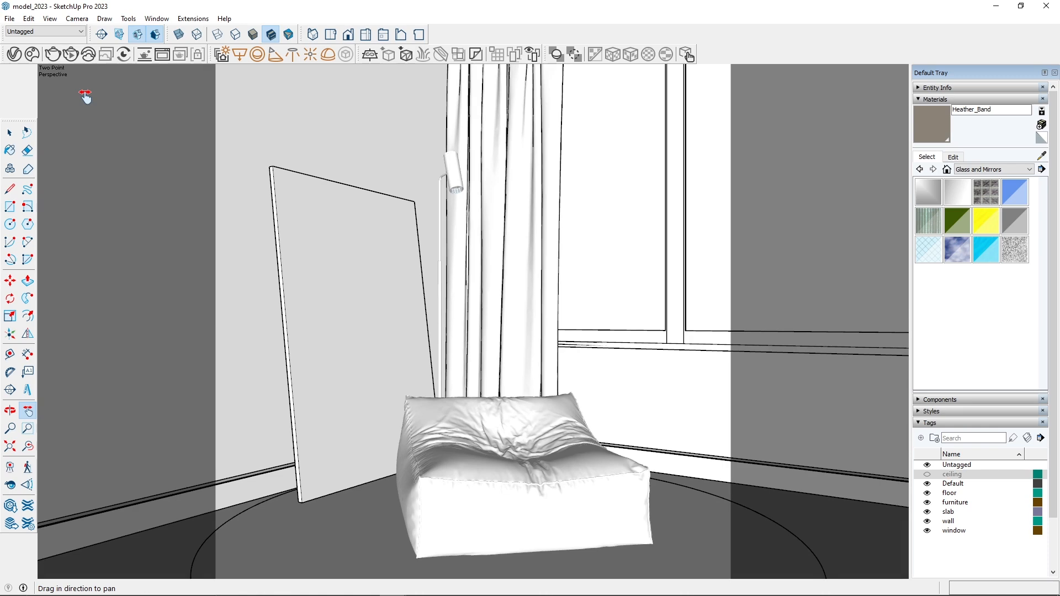
left_click_drag(336, 307, 326, 287)
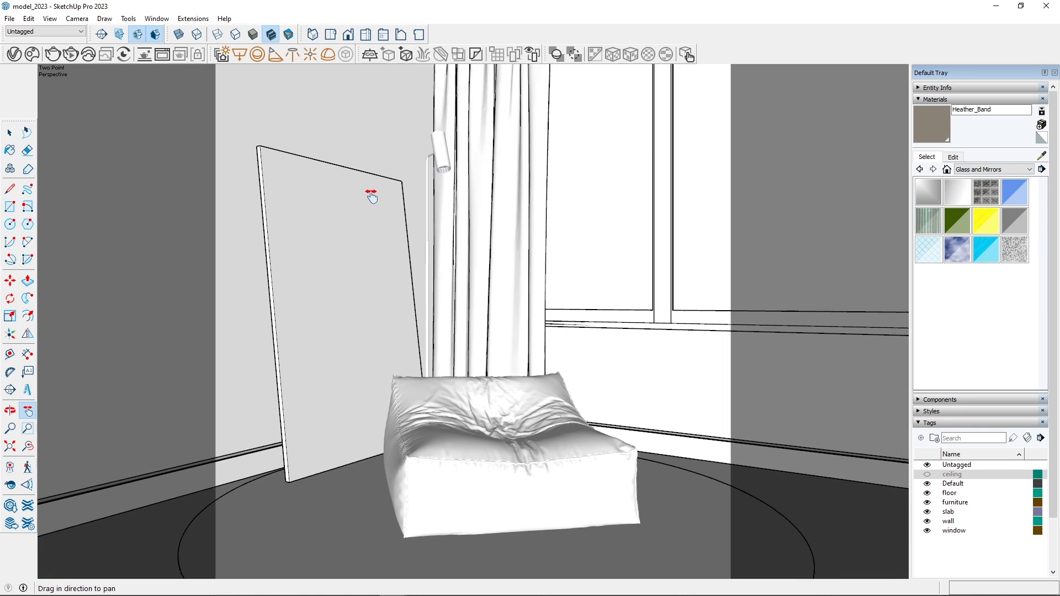
- Try Two-Point Perspective once more from a raised camera looking down on the beanbag corner
middle_click_drag(371, 197, 388, 371)
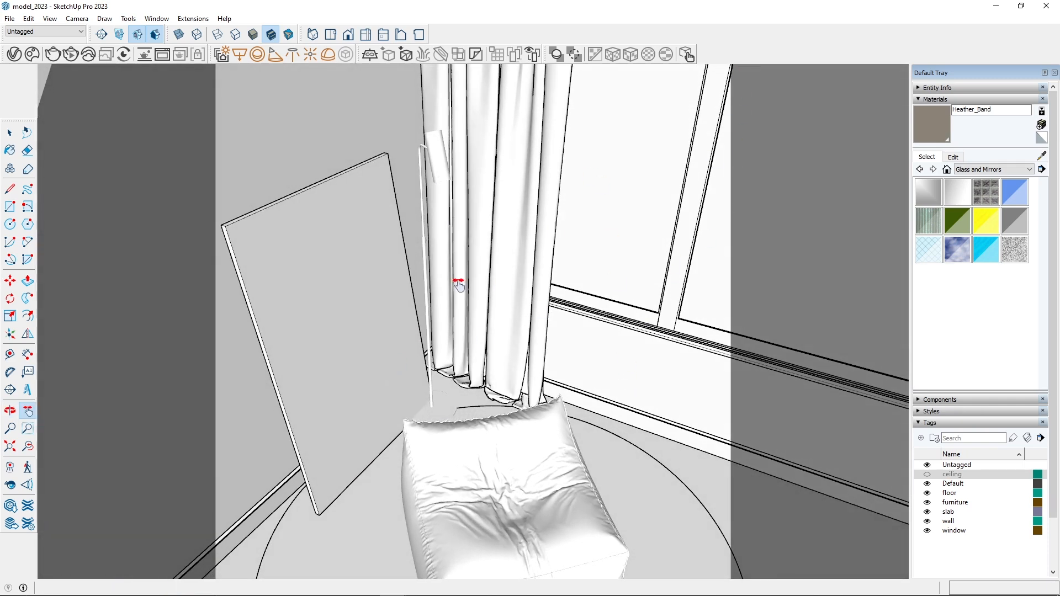
left_click(77, 18)
left_click(83, 97)
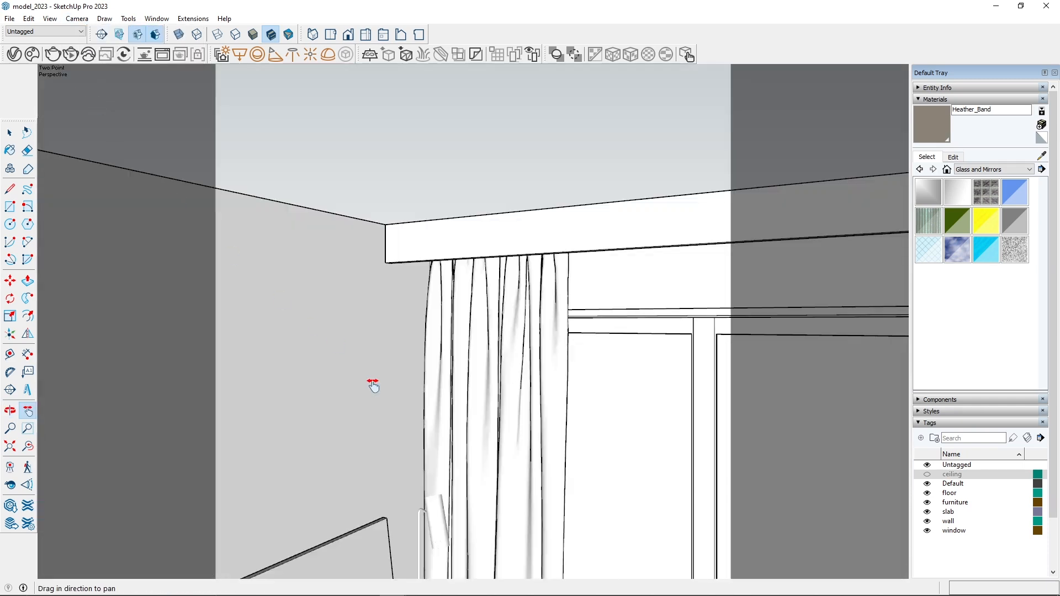
left_click_drag(372, 380, 567, 492)
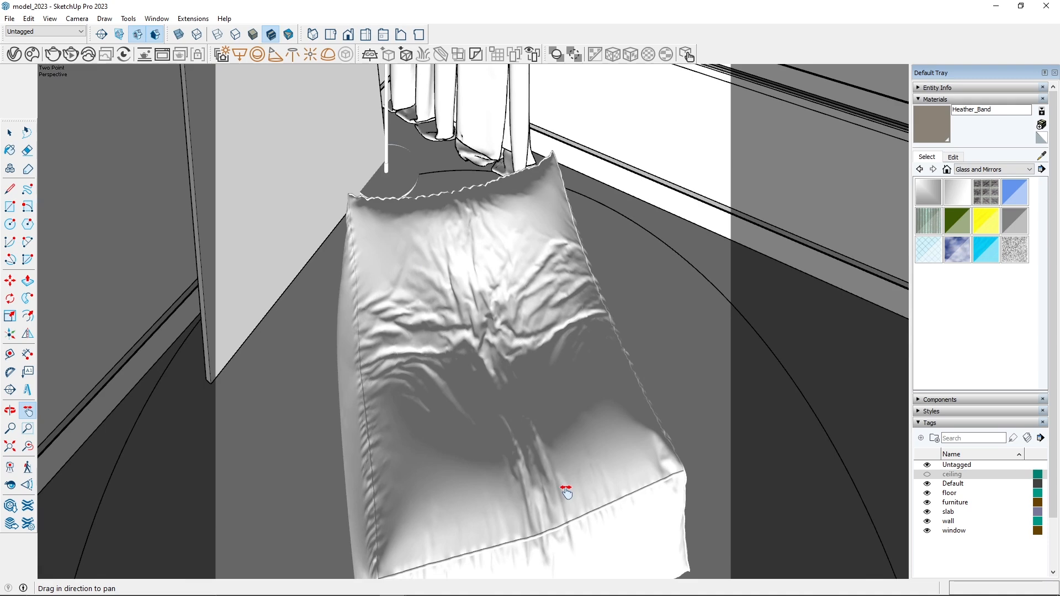
- Orbit back down to a nearly level camera and center the beanbag and leaning panel in the square frame
middle_click_drag(468, 438, 469, 393)
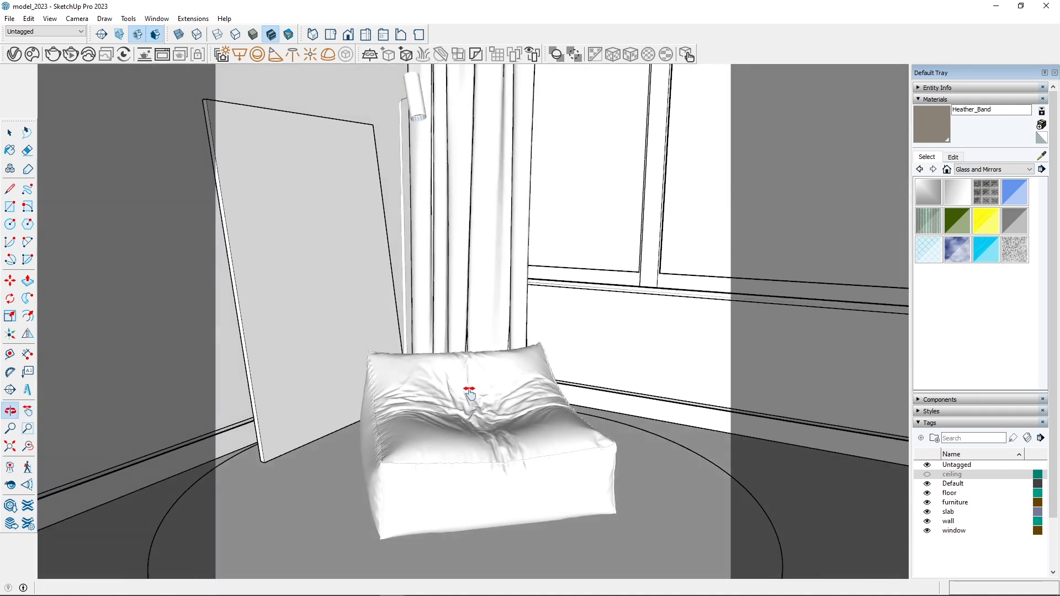
left_click_drag(473, 382, 492, 398)
middle_click_drag(491, 398, 475, 363)
left_click_drag(475, 363, 506, 389)
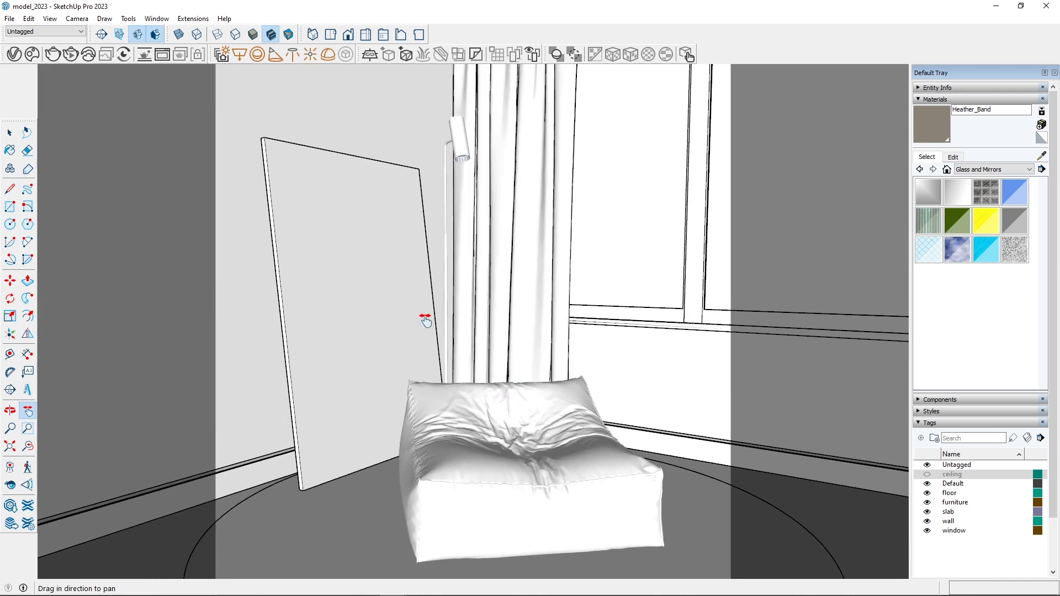
left_click_drag(425, 319, 356, 270)
- Straighten the verticals with Two-Point Perspective and fine-tune the view so the beanbag and whole panel fit the square frame
left_click(77, 18)
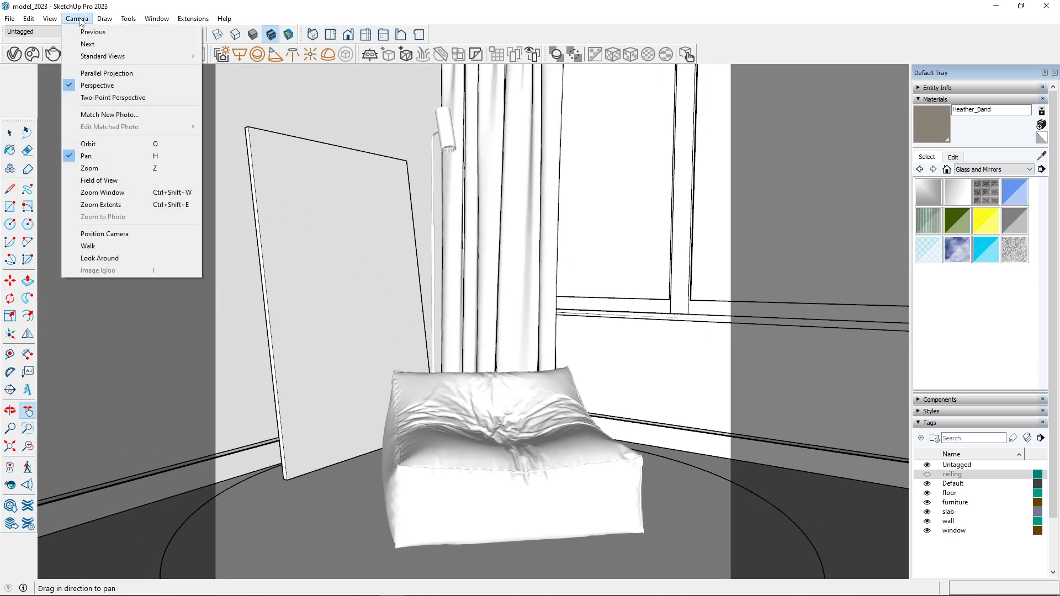
left_click(97, 99)
left_click_drag(283, 291, 284, 227)
middle_click_drag(335, 264, 347, 254)
left_click(77, 18)
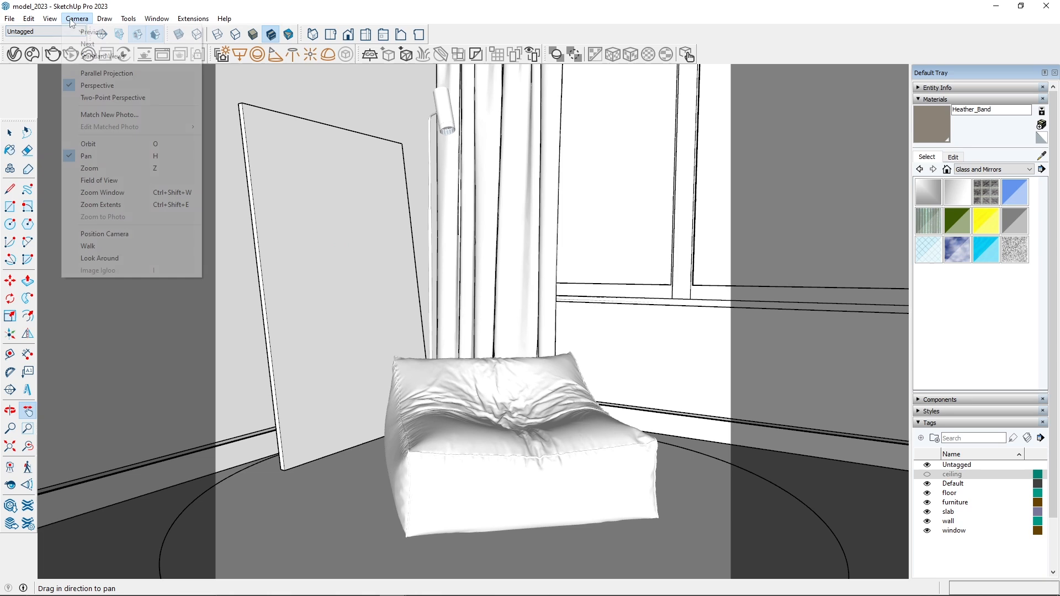
left_click(91, 98)
left_click_drag(230, 201, 221, 152)
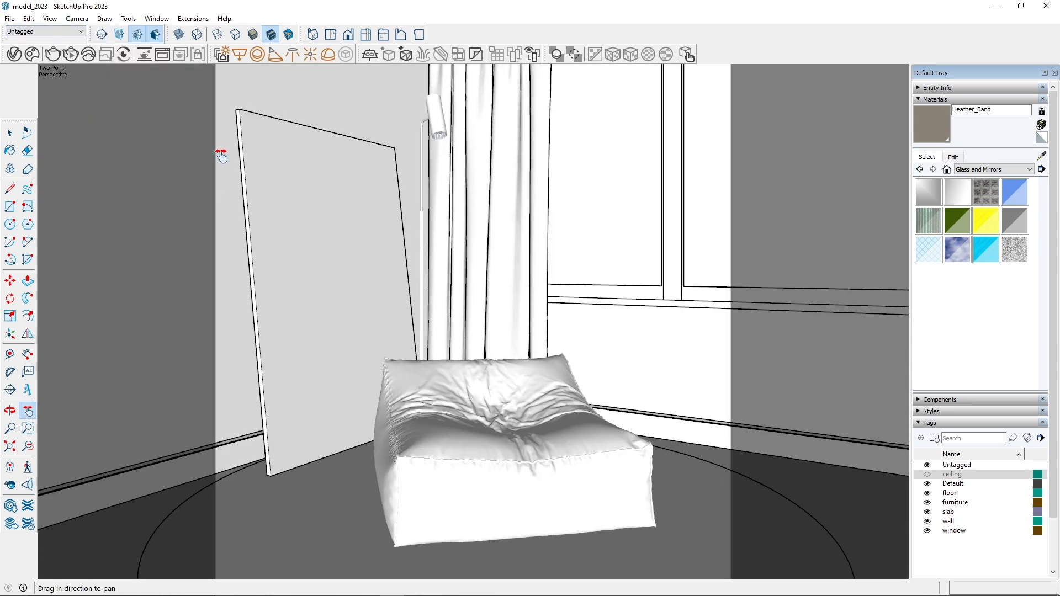
- Adjust the camera's field of view to about 44.56 degrees
left_click(50, 19)
mouse_move(77, 19)
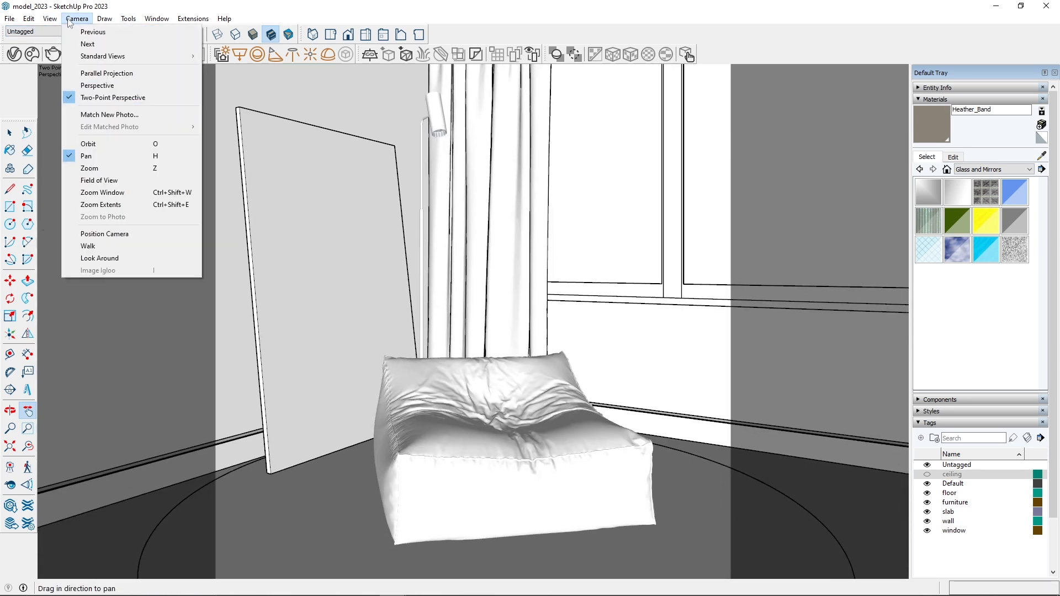
left_click(77, 180)
mouse_move(449, 399)
left_mouse_down()
mouse_move(455, 416)
mouse_move(452, 397)
left_mouse_up()
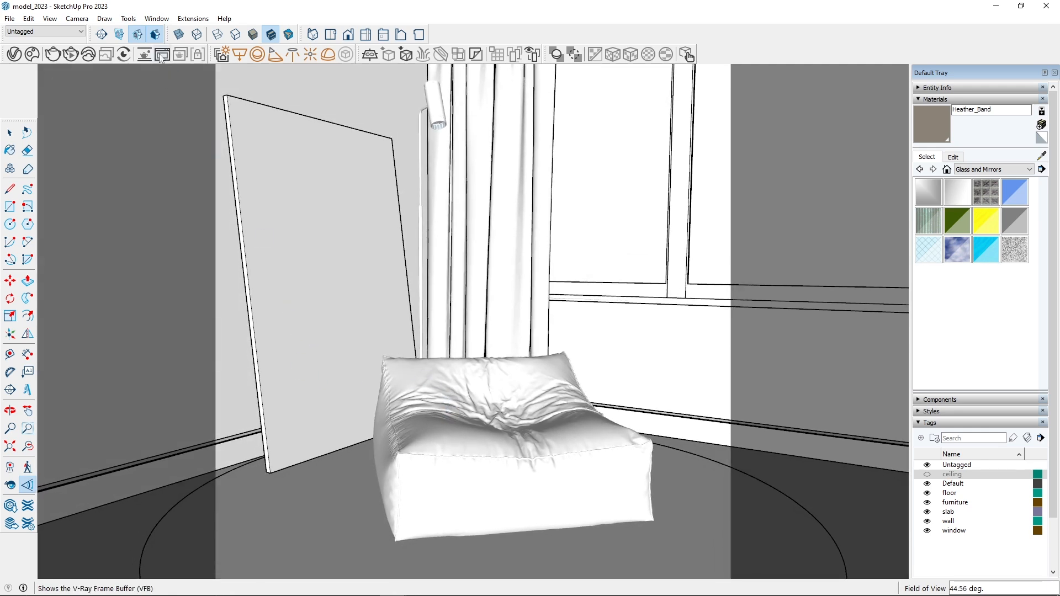
- Reapply Two-Point Perspective and recompose the view with the full beanbag and leaning panel inside the square frame
left_click(77, 18)
left_click(138, 101)
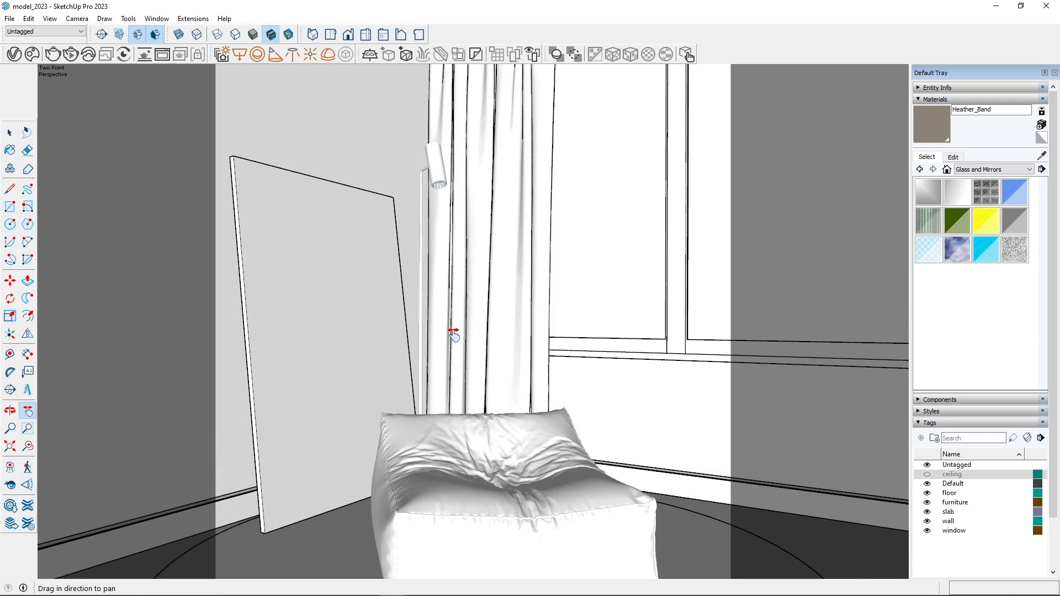
left_click_drag(452, 326, 461, 303)
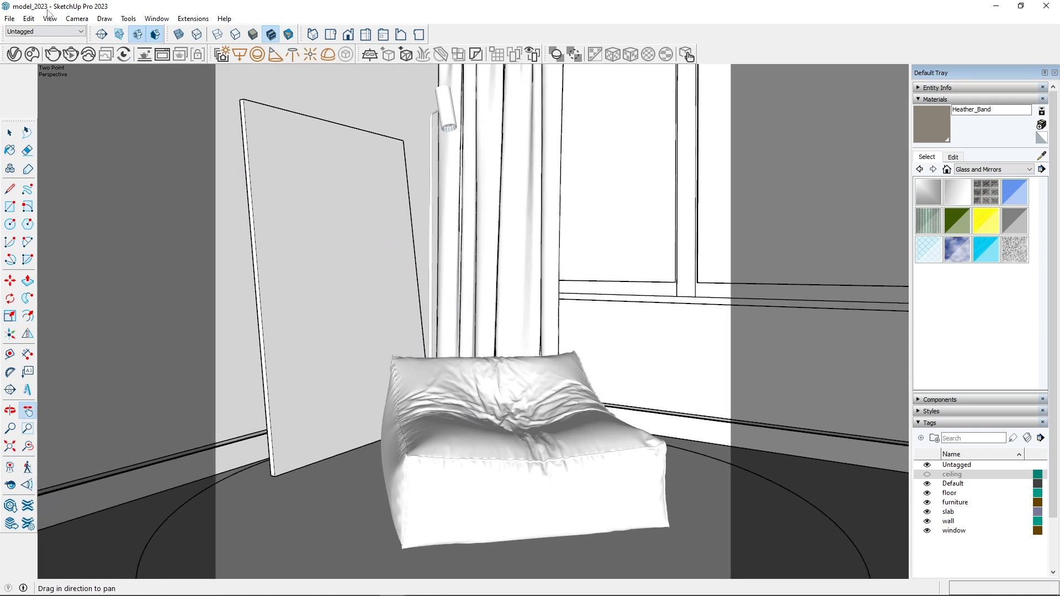
- Save the composed camera view as a new scene and return to the Select tool
left_click(50, 19)
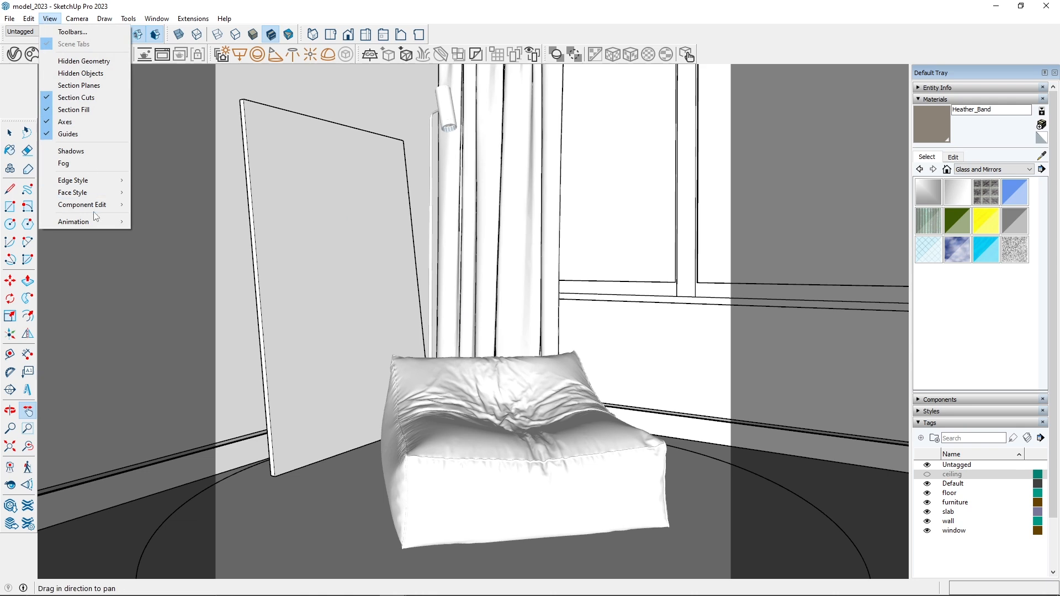
mouse_move(96, 221)
left_click(938, 101)
left_click(938, 102)
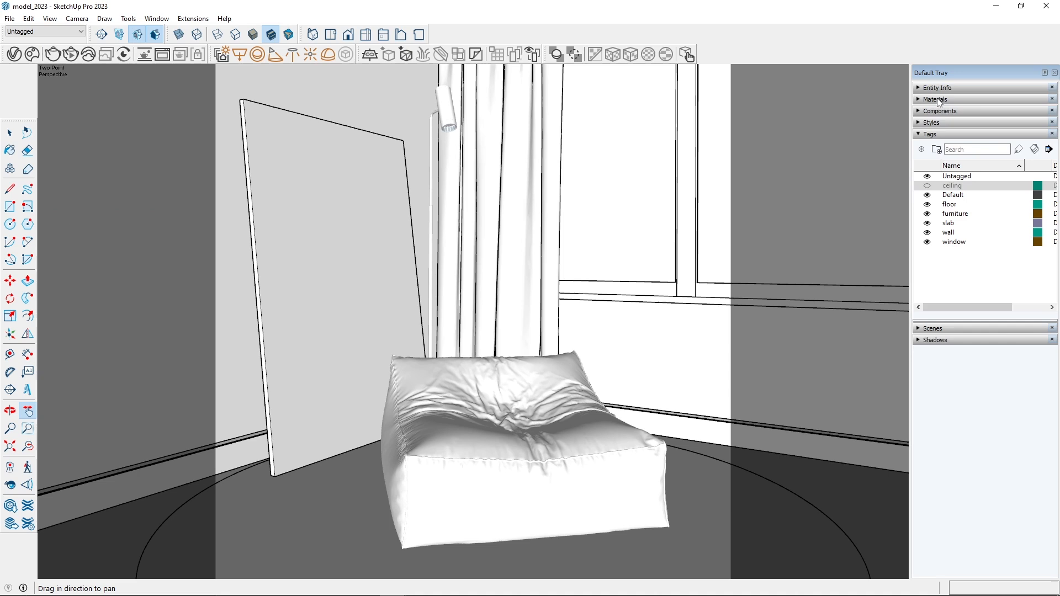
left_click(935, 134)
left_click(936, 146)
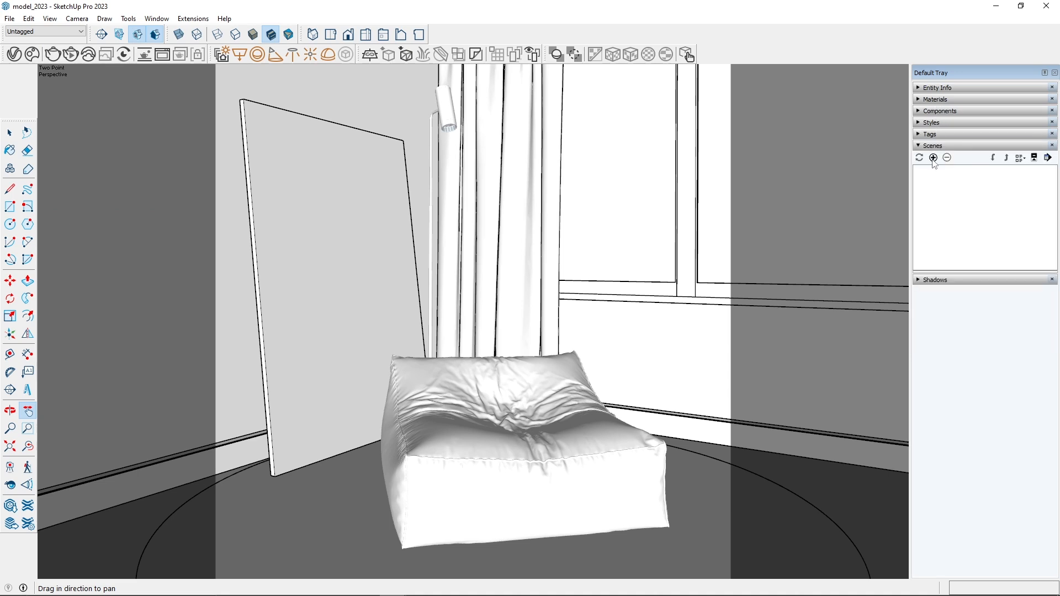
left_click(933, 158)
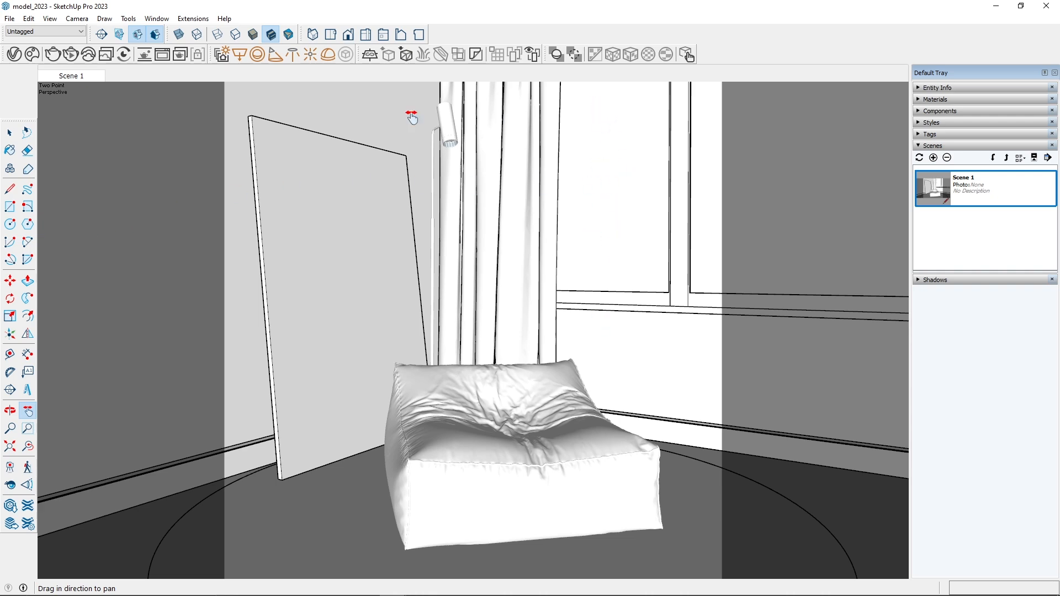
left_click(9, 133)
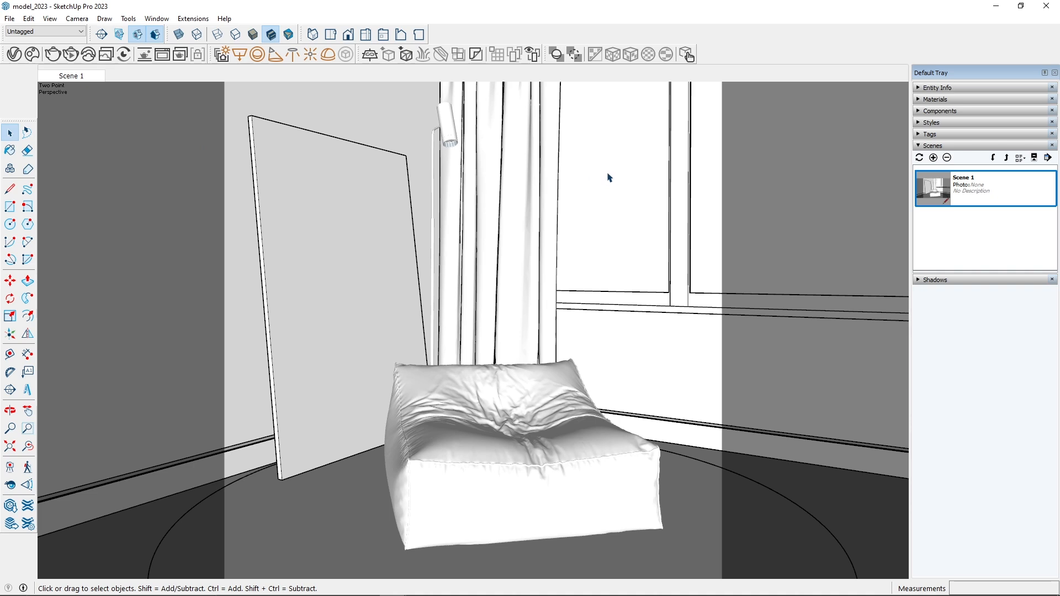
- Search the Chaos Cosmos materials library for glass
left_click(30, 55)
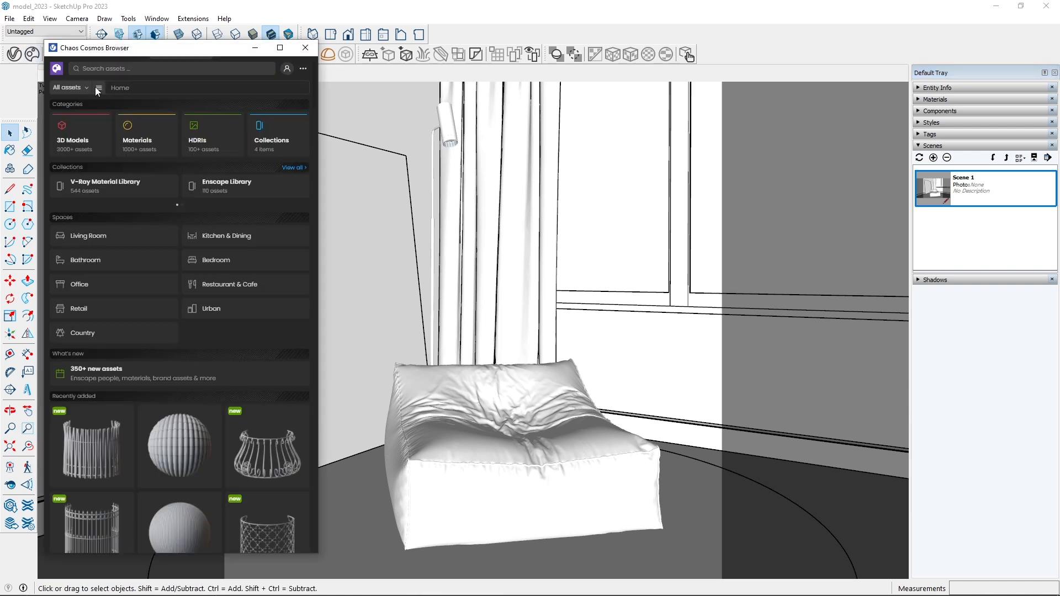
left_click(128, 135)
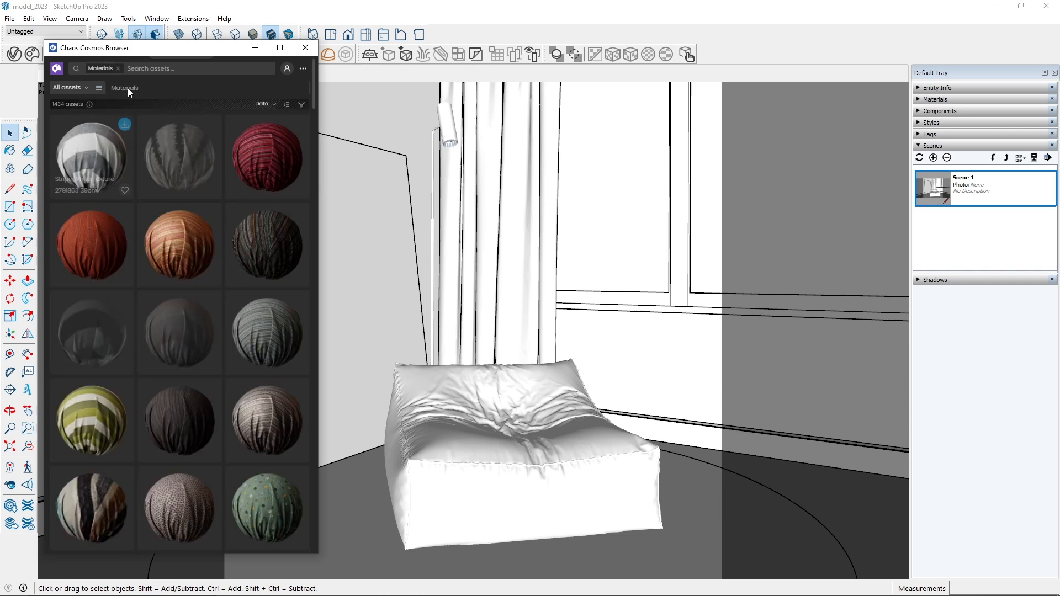
left_click(151, 67)
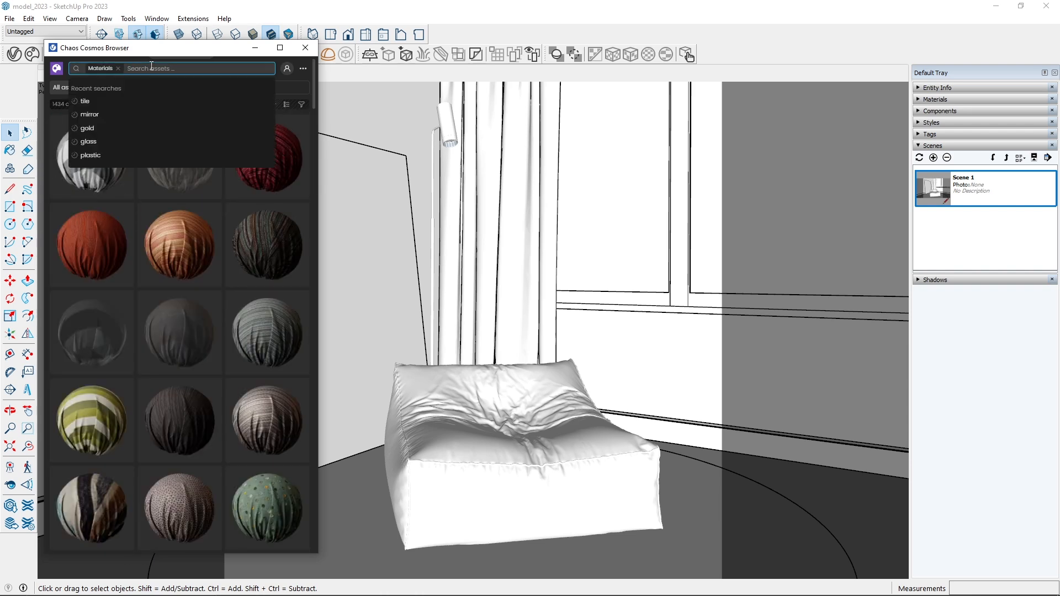
type("glass")
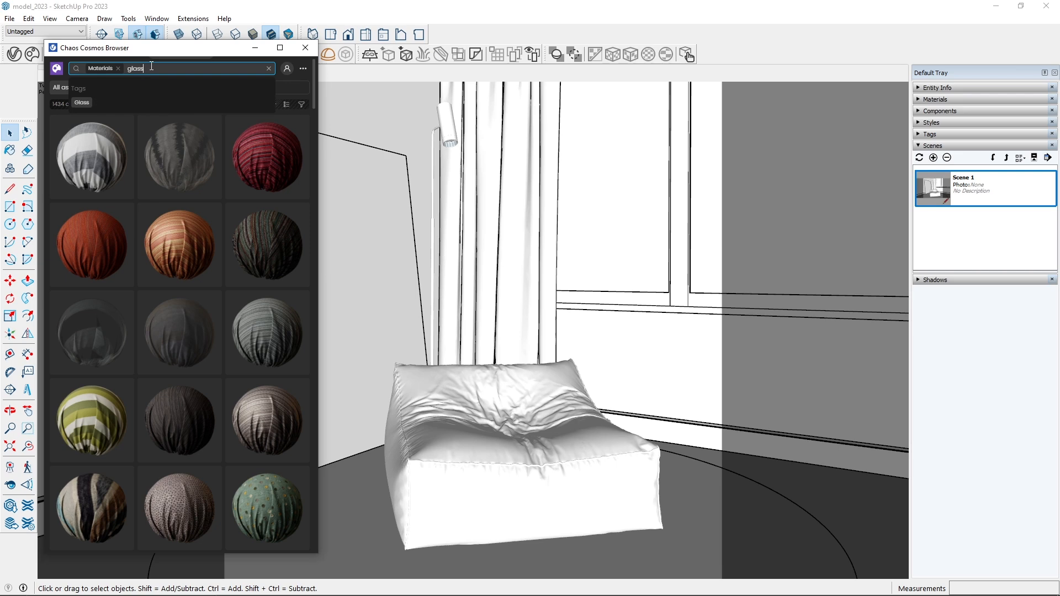
key("Return")
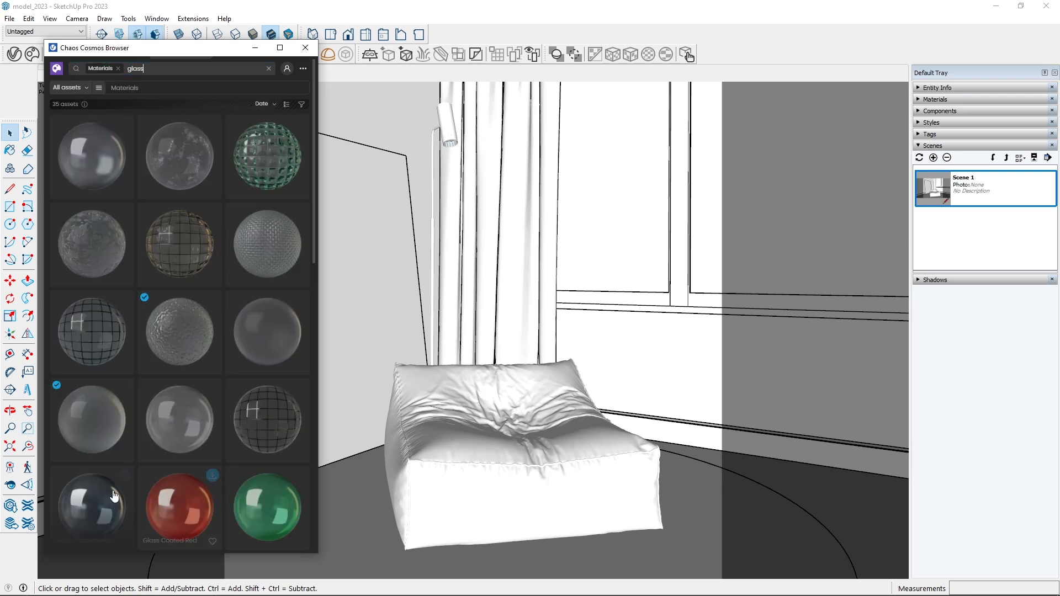
- Browse the glass results and import the Glass Window Neutral material into the scene
scroll(103, 409, "down", 5)
scroll(103, 408, "down", 5)
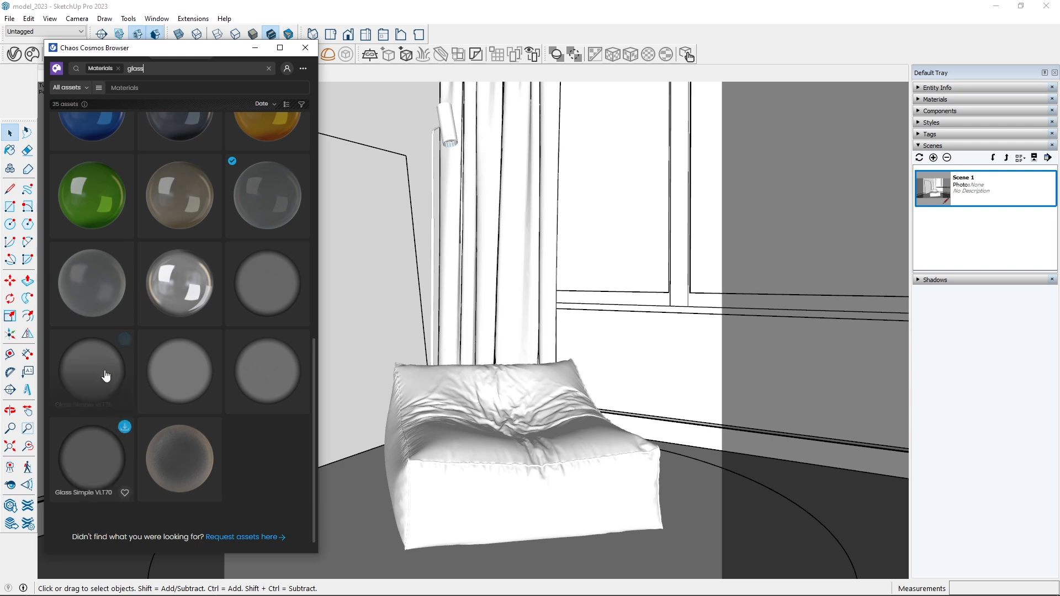
scroll(148, 293, "up", 2)
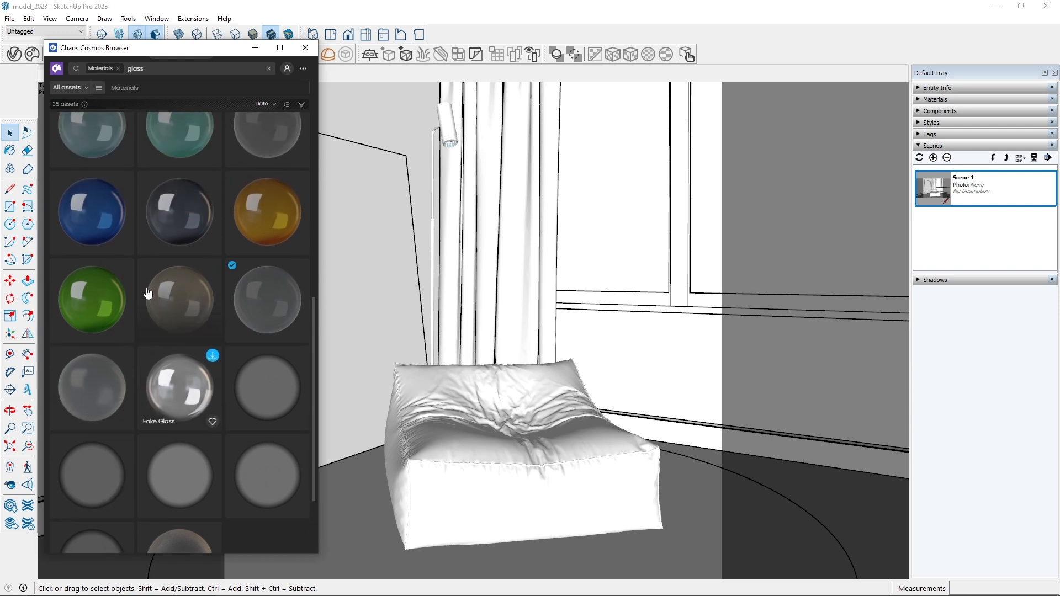
scroll(202, 303, "up", 1)
scroll(202, 303, "up", 2)
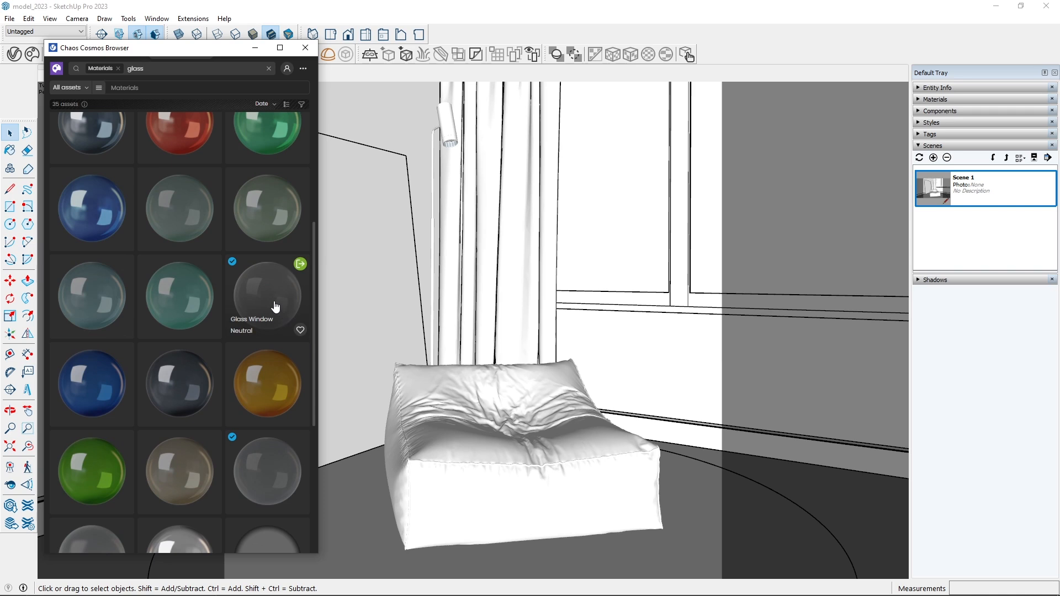
left_click(300, 266)
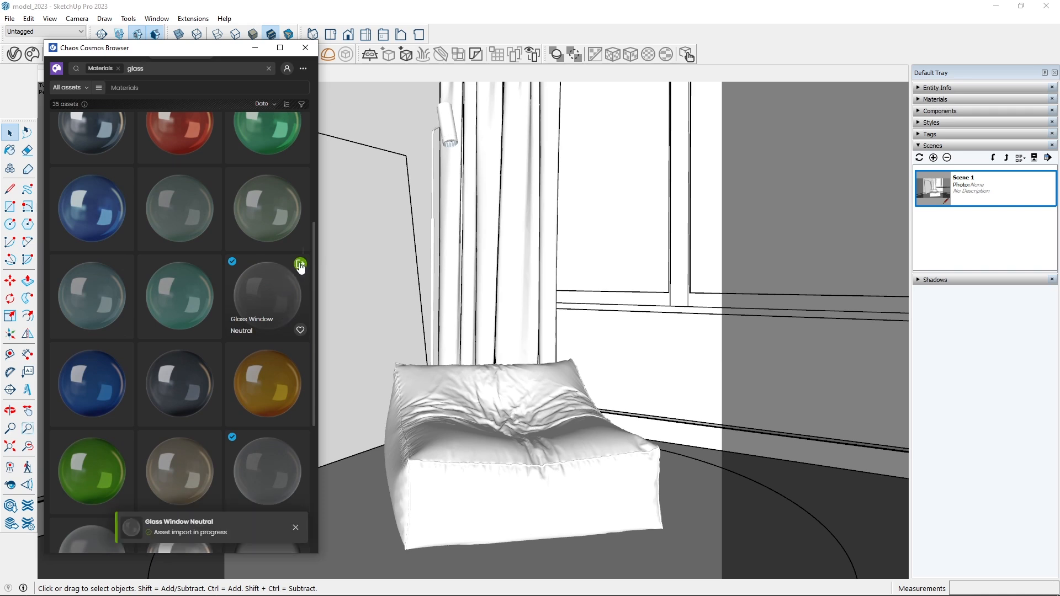
- Open the V-Ray Asset Editor's materials list and select the Glass Window Neutral material
left_click(14, 54)
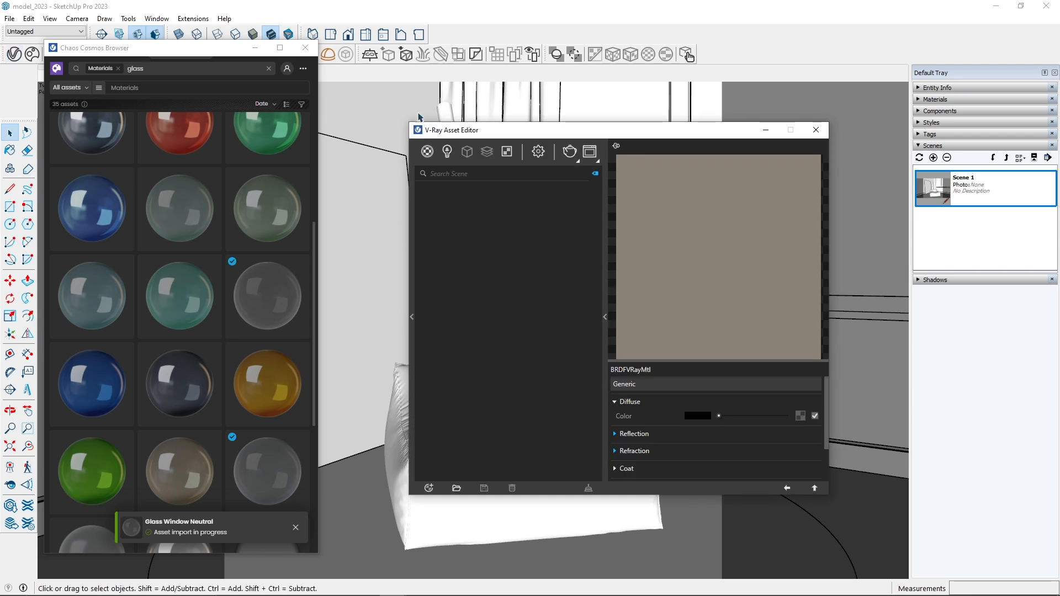
left_click(426, 162)
left_click_drag(456, 144, 167, 133)
scroll(201, 412, "down", 2)
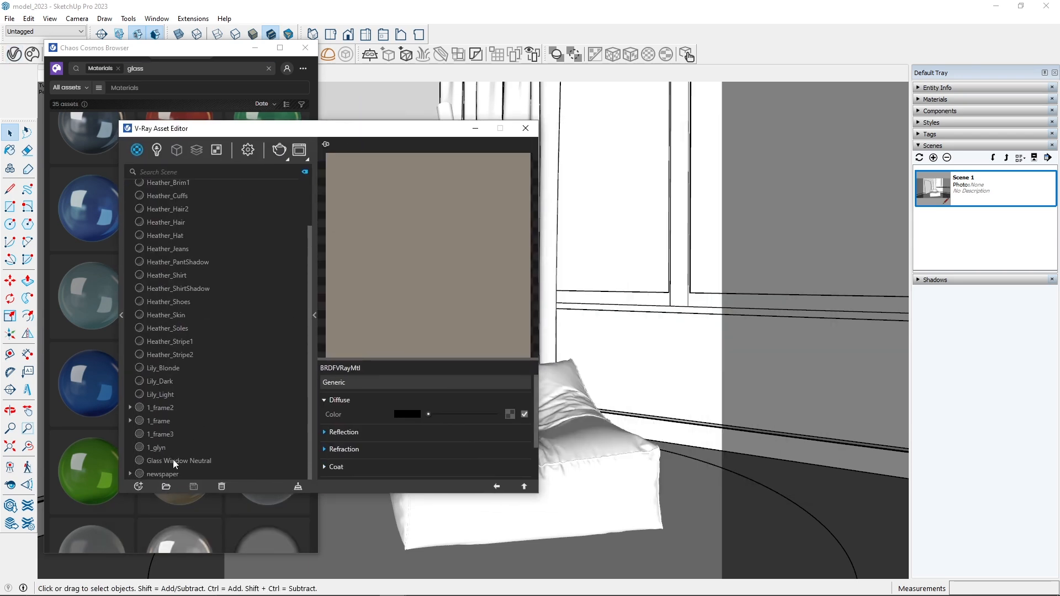
left_click(173, 460)
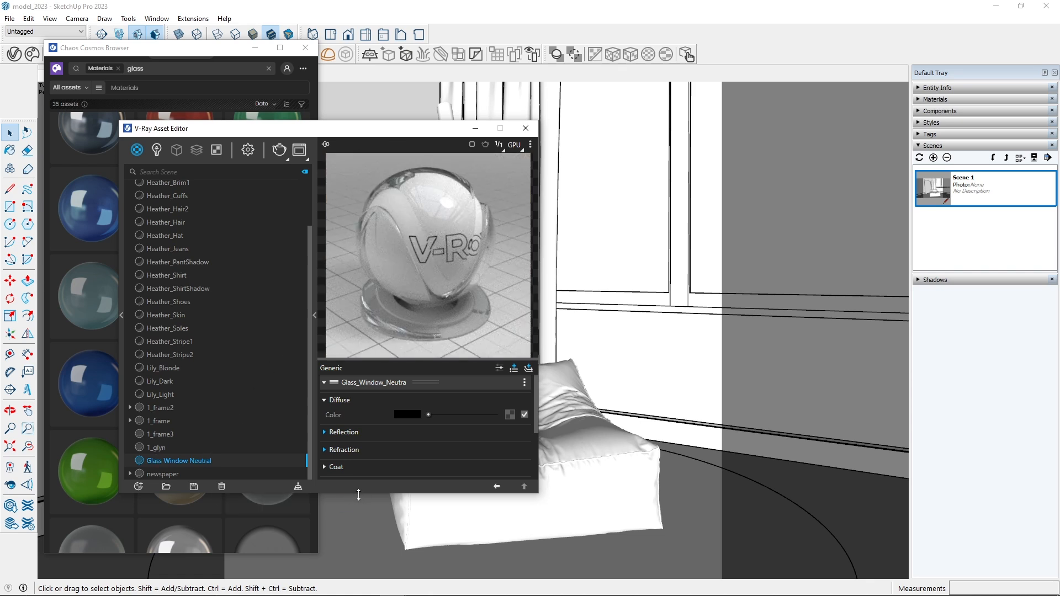
- Enlarge the Asset Editor and expand the glass material's Reflection and Refraction settings to examine them
left_click_drag(358, 494, 358, 581)
left_click(332, 433)
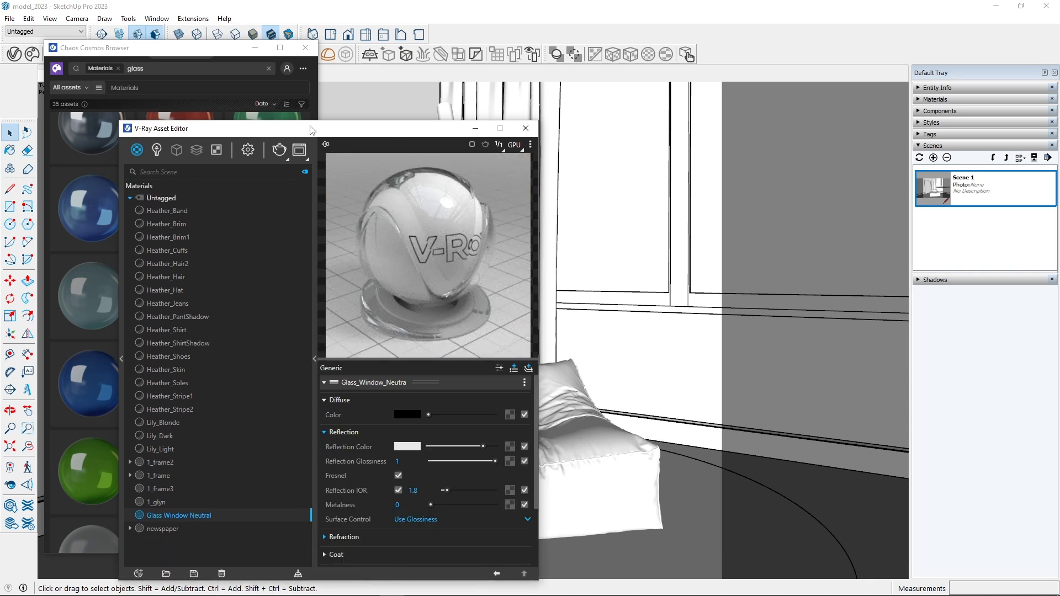
left_click_drag(310, 132, 246, 3)
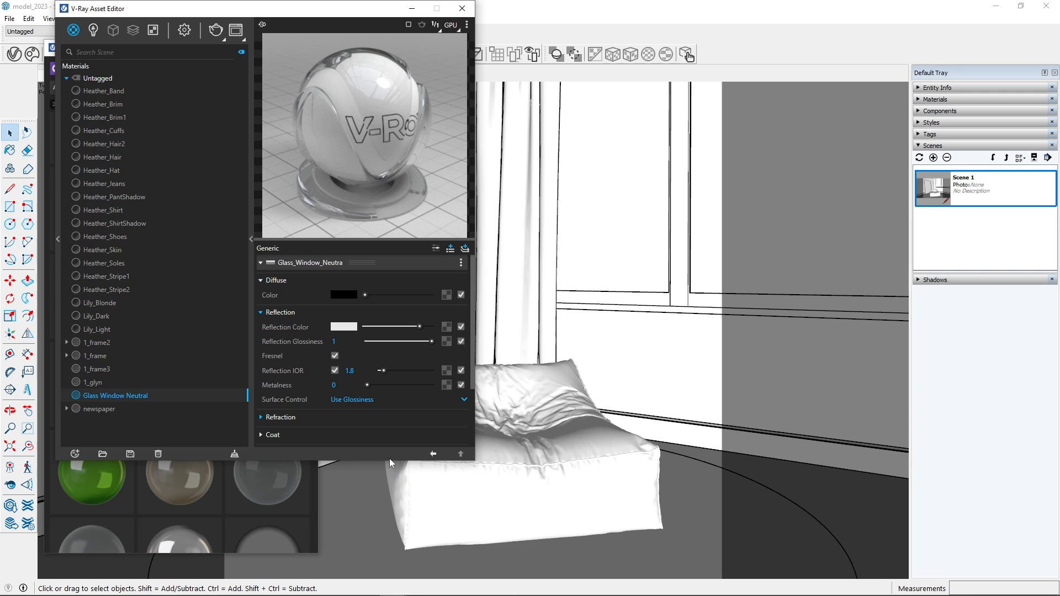
left_click_drag(390, 464, 390, 581)
left_click(292, 418)
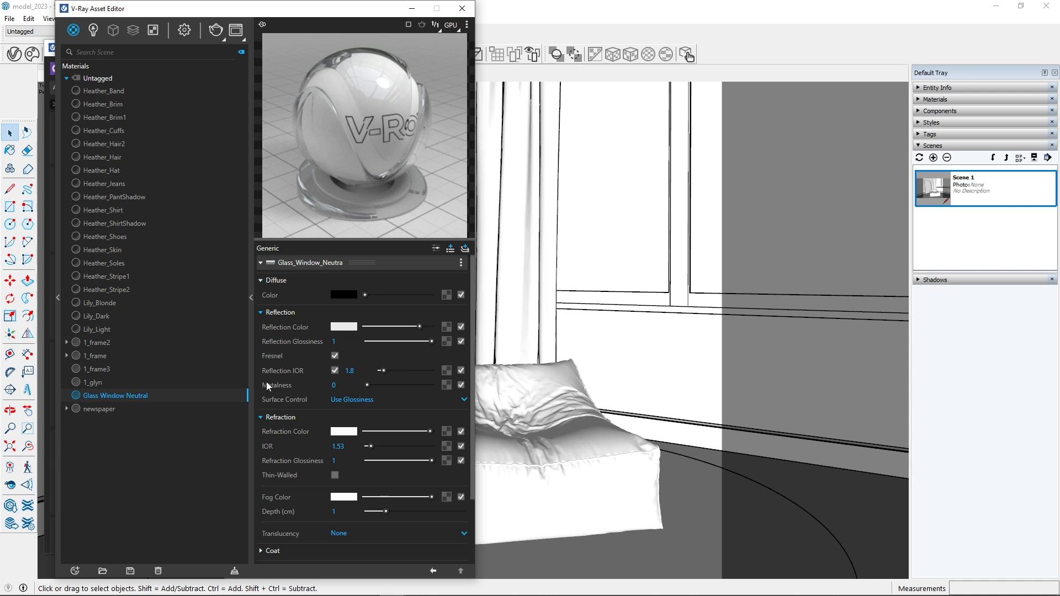
left_click(350, 372)
- Try to paint the whole window group with the Glass Window Neutral material, and undo it
left_click(936, 100)
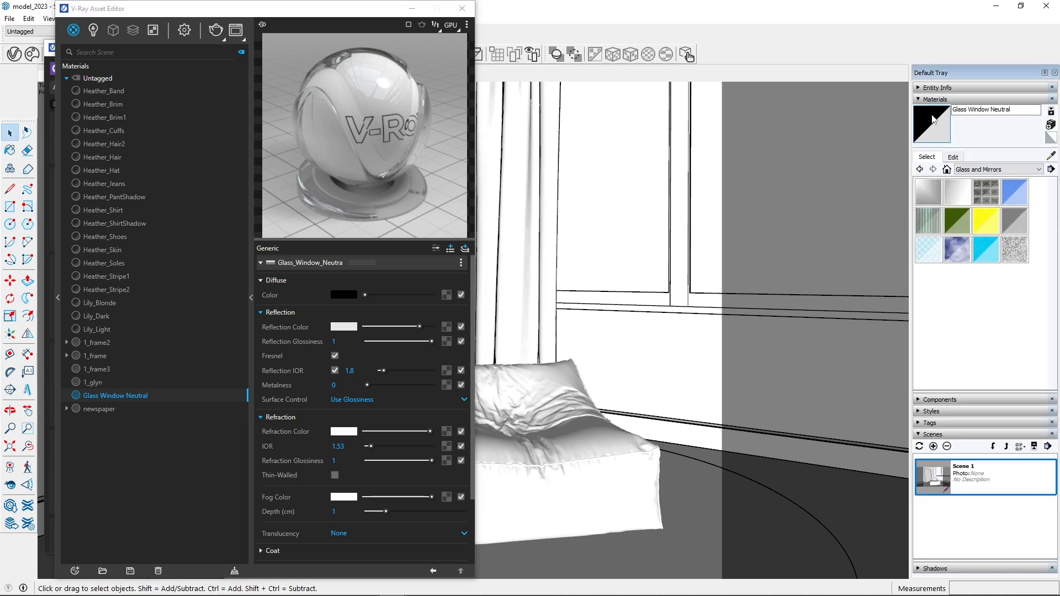
left_click(928, 130)
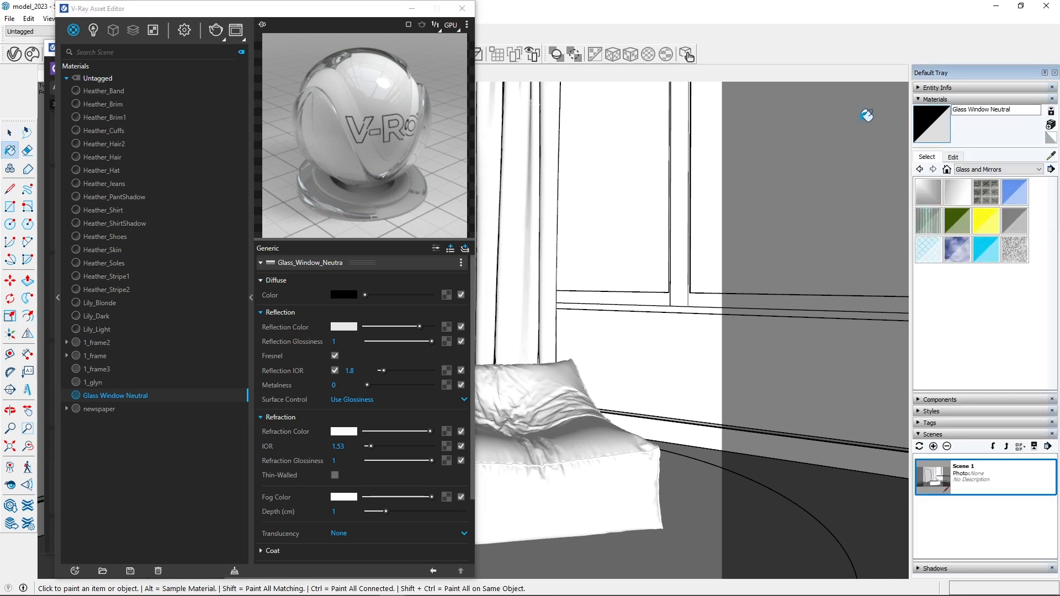
left_click(771, 175)
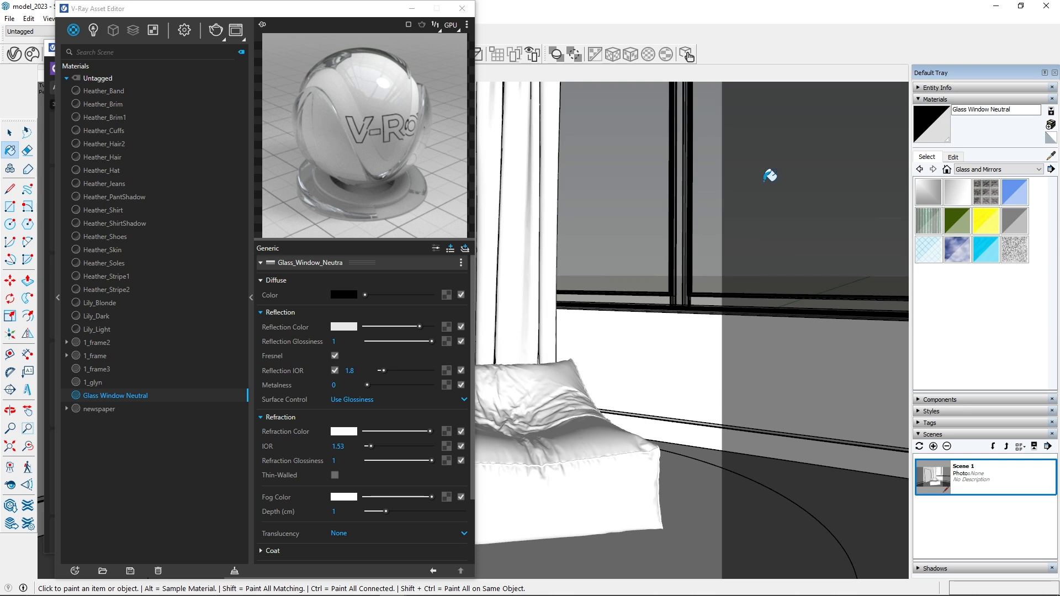
key("ctrl")
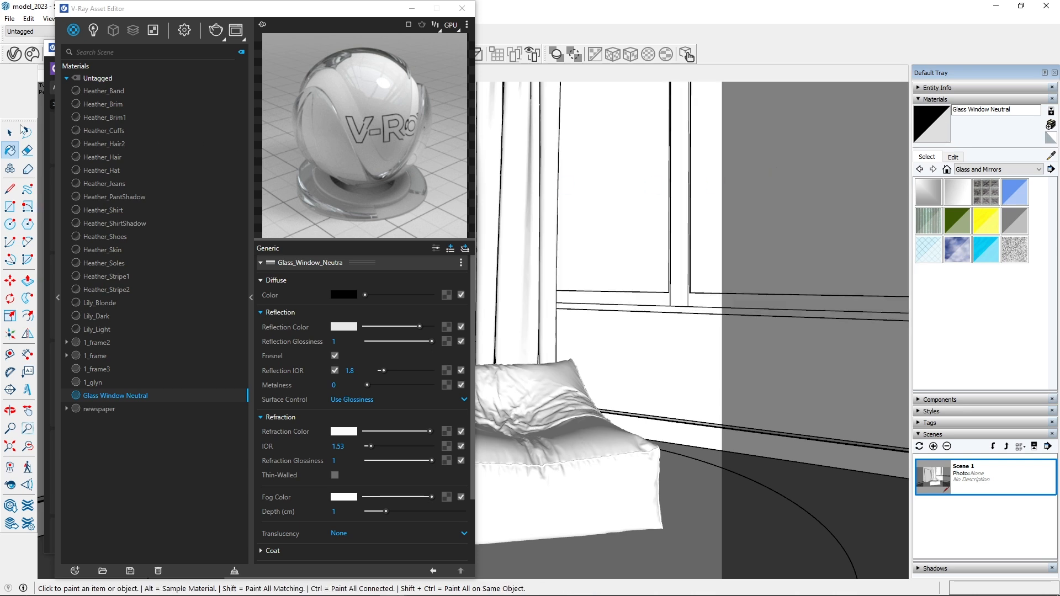
- Open the window group for editing and paint its two glass panes with the Glass Window Neutral material
key("space")
left_click(751, 172)
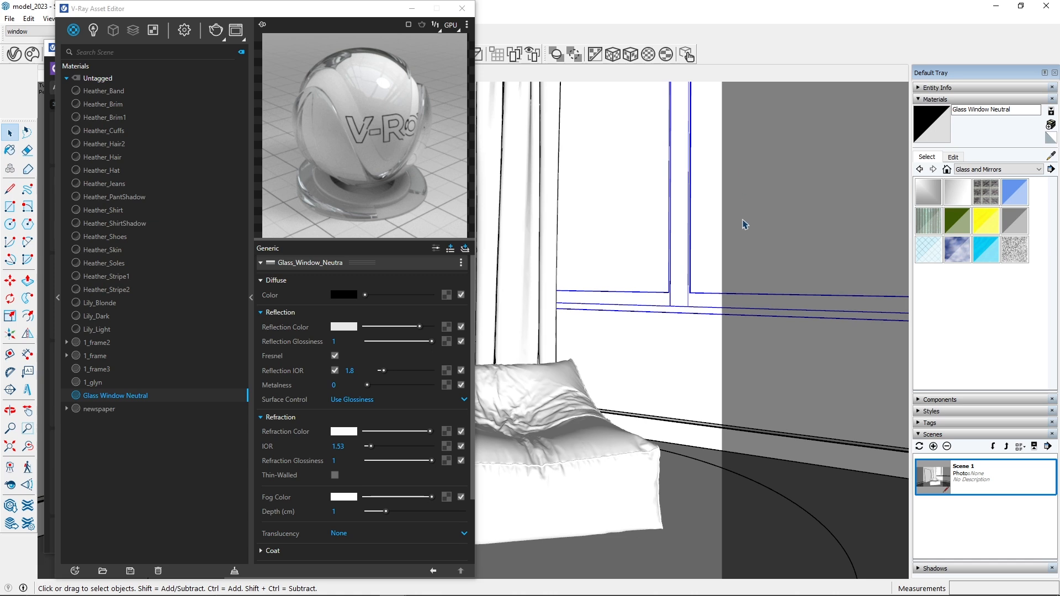
left_click(744, 202)
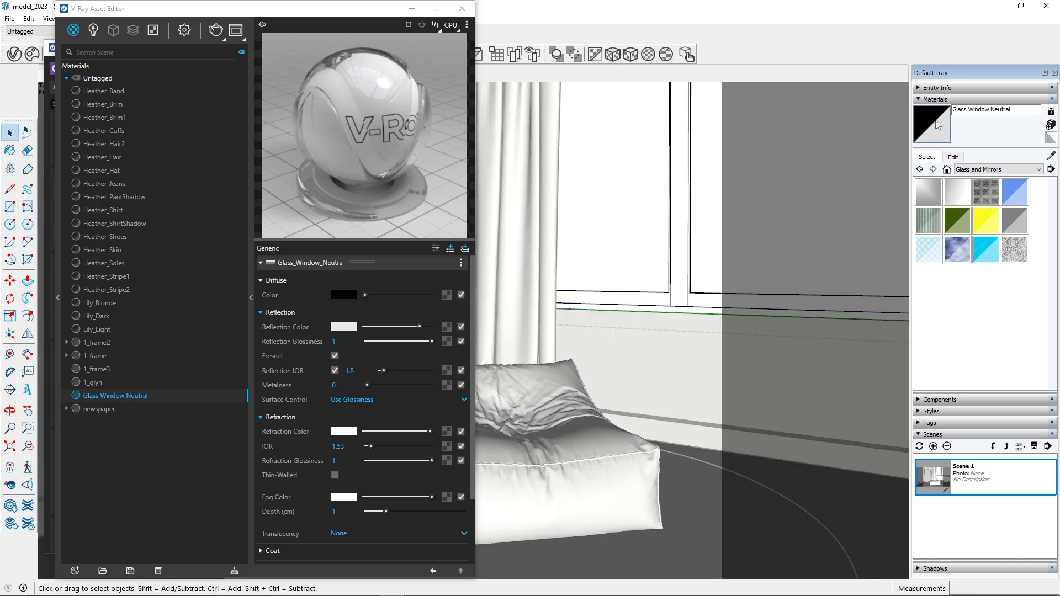
key("b")
left_click(757, 217)
left_click(619, 221)
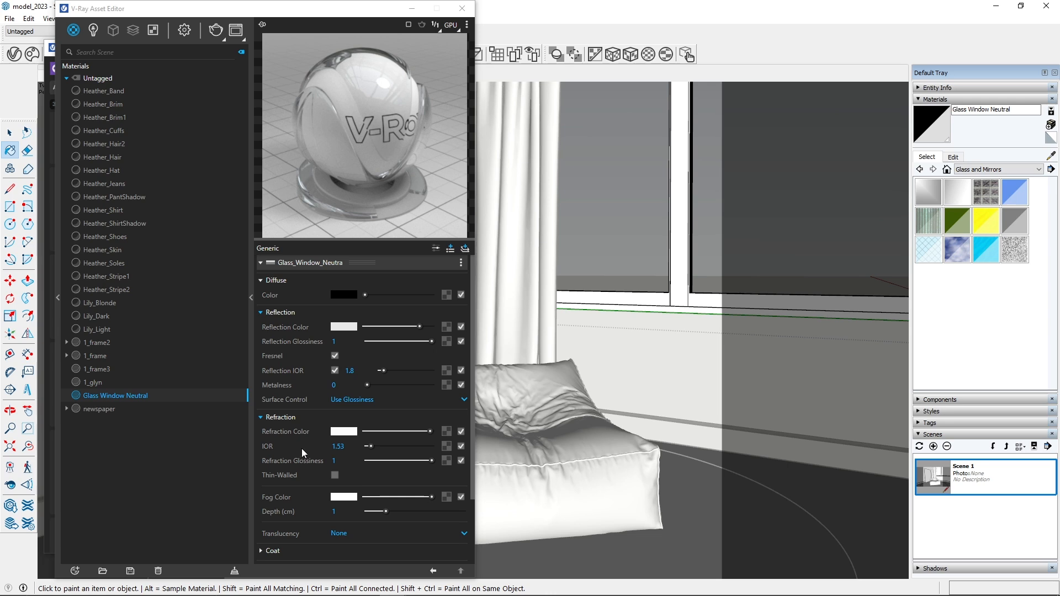
- Disable the Can be Overridden option of the Glass Window Neutral material
mouse_move(287, 402)
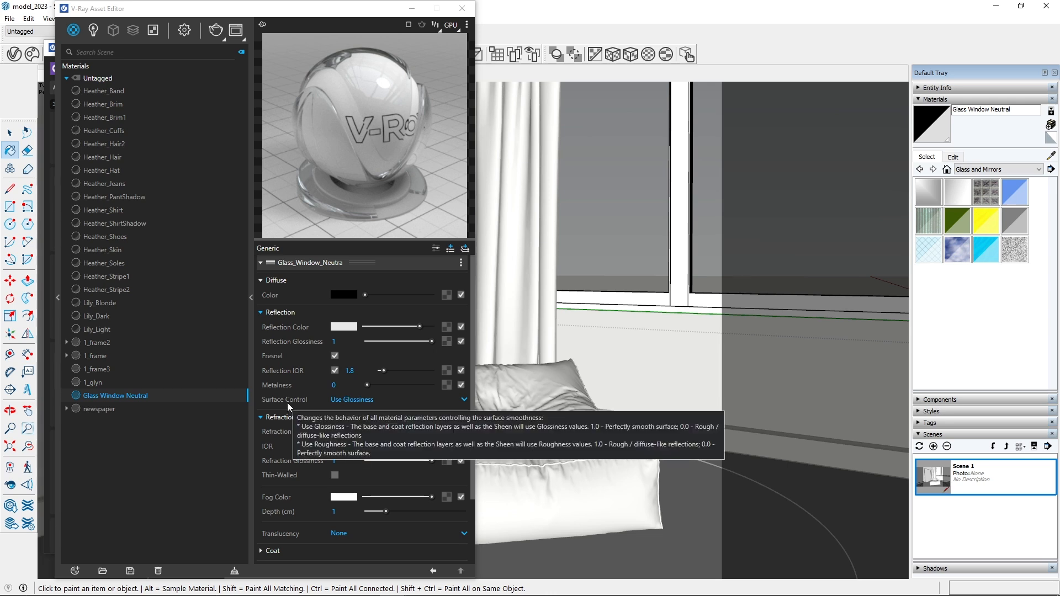
scroll(287, 403, "down", 2)
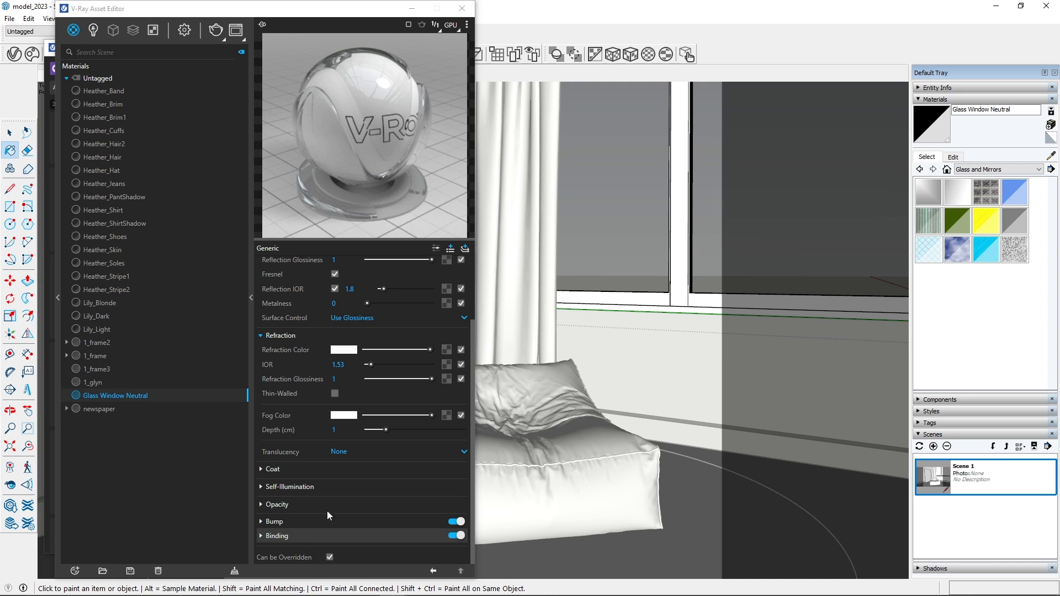
left_click(329, 557)
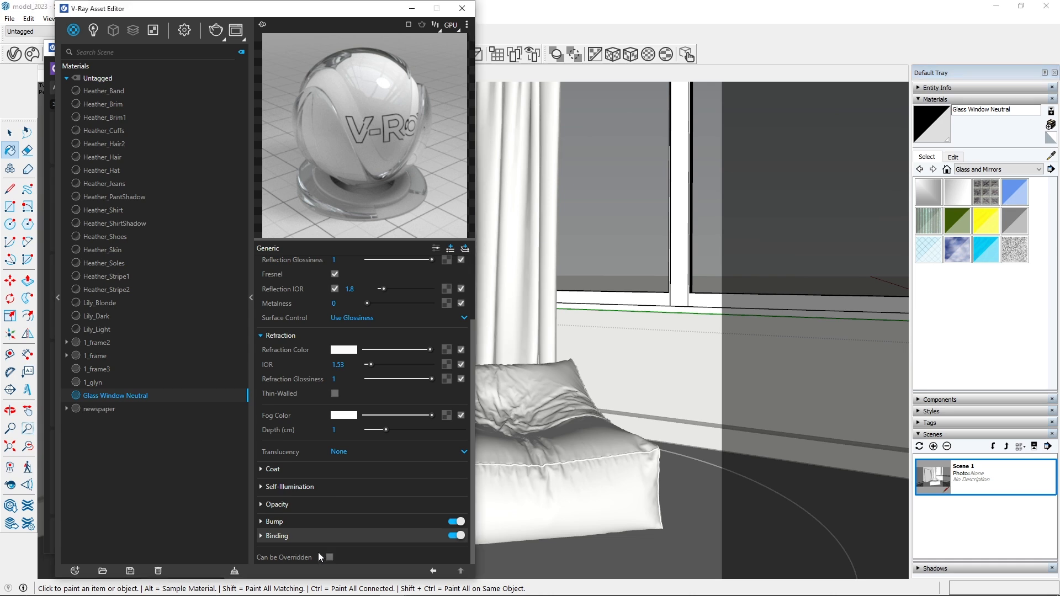
- Enable Material Override in the V-Ray render settings and show its options
left_click(184, 30)
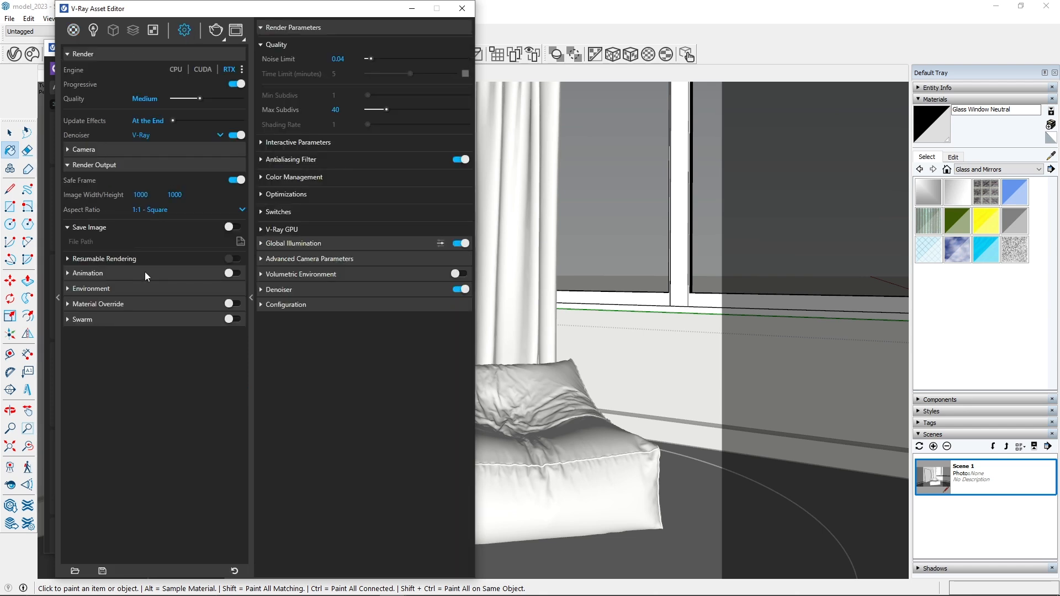
left_click(234, 304)
left_click(68, 304)
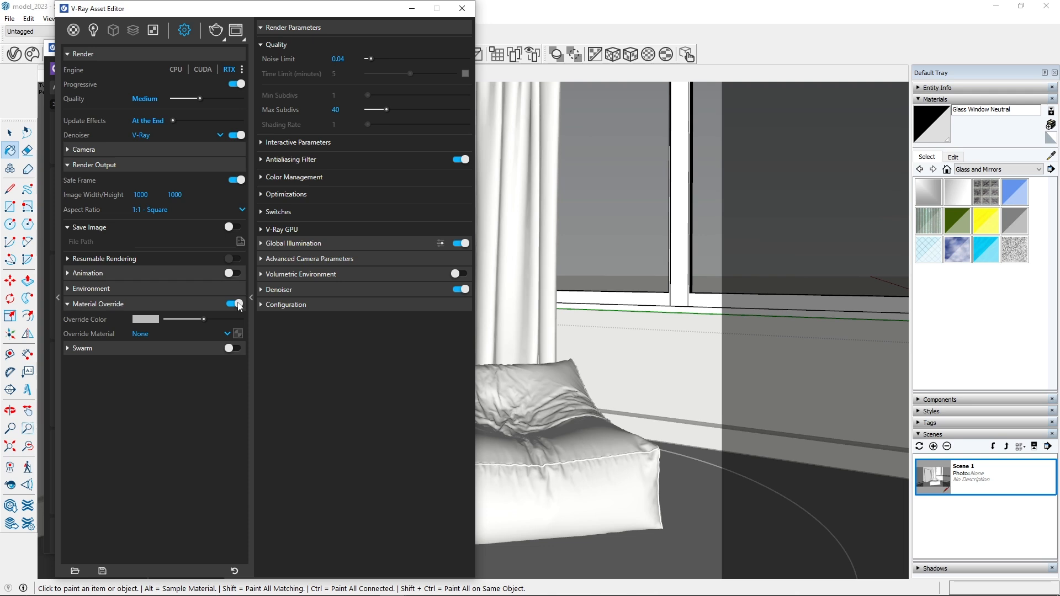
- Recheck the glass material's override option, render the scene in V-Ray with an enlarged frame buffer, and minimize the V-Ray windows
left_click(75, 31)
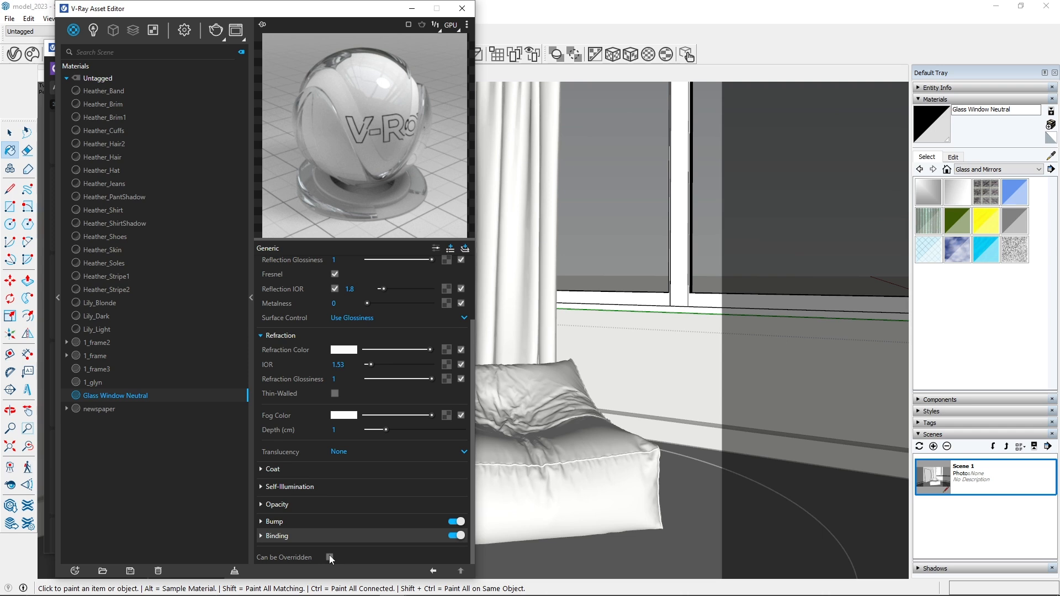
left_click(185, 34)
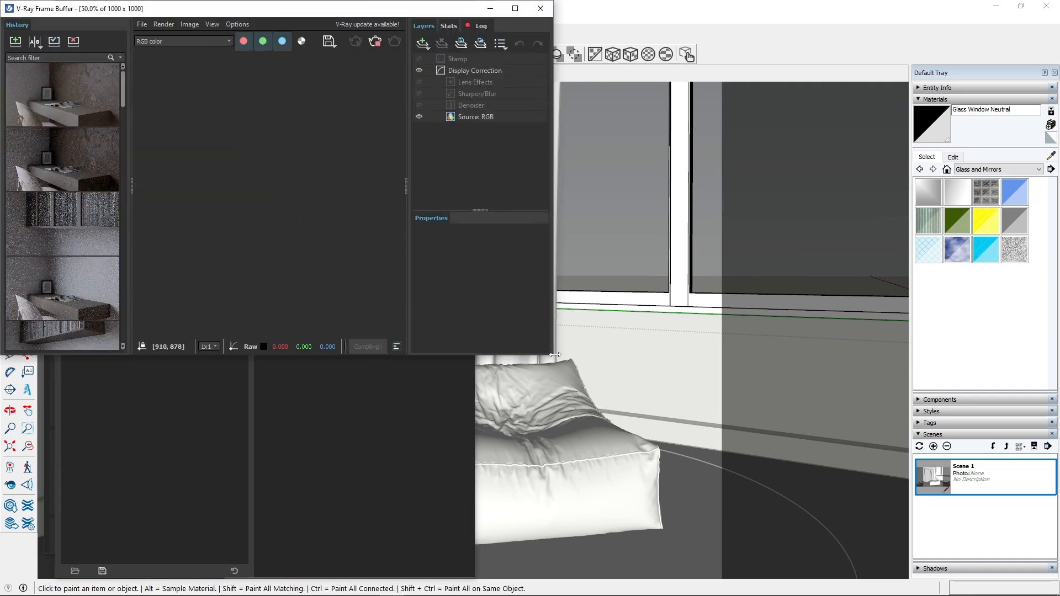
left_click_drag(550, 353, 802, 545)
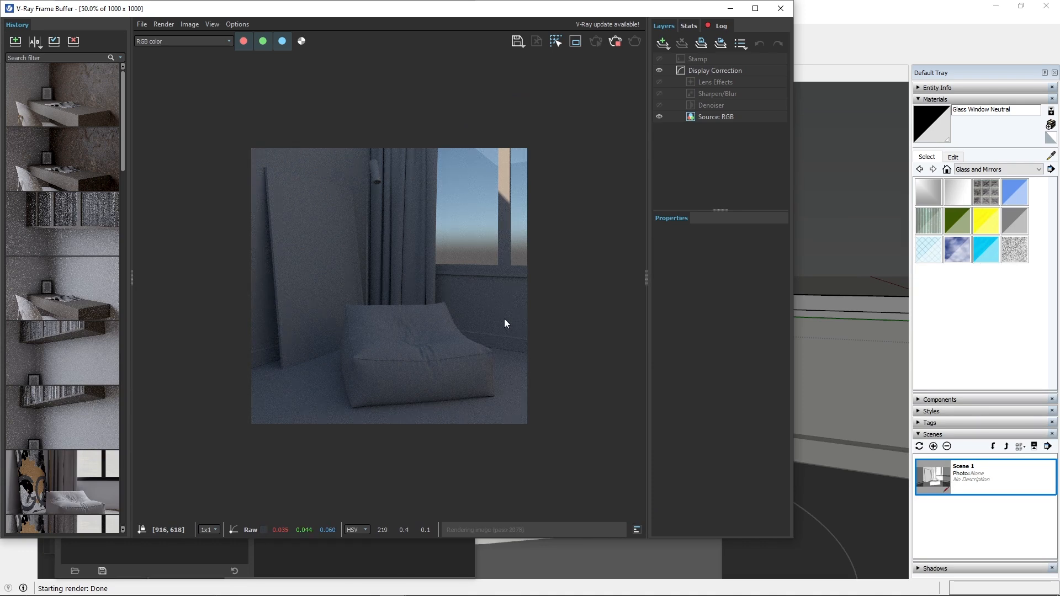
left_click(730, 8)
left_click(412, 9)
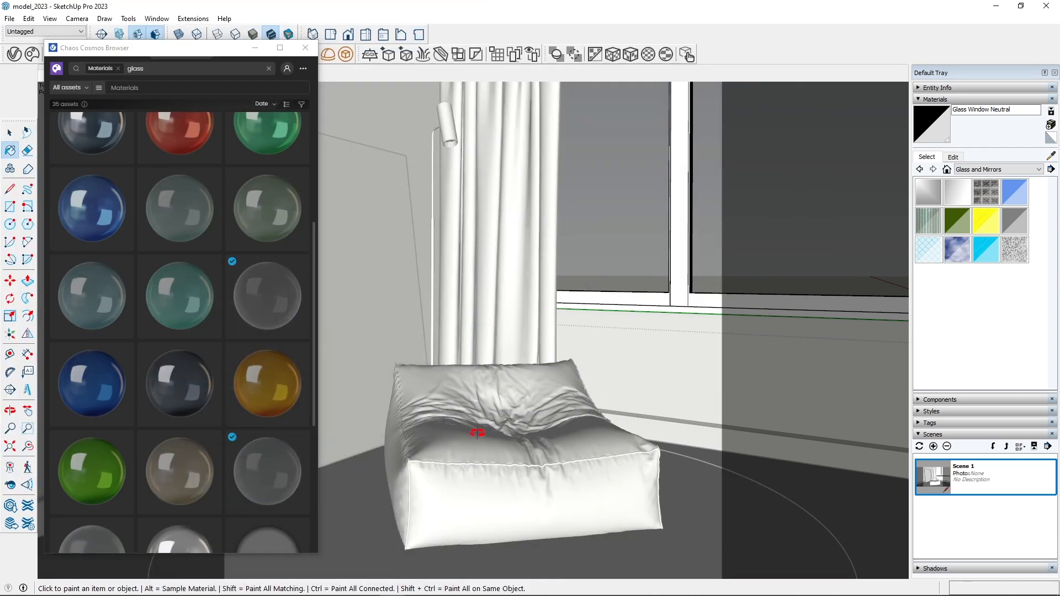
- Reframe the camera slightly around the beanbag and leaning panel, and update Scene 1 with the new view
middle_click_drag(475, 428, 490, 428)
scroll(491, 427, "down", 1)
left_click(254, 48)
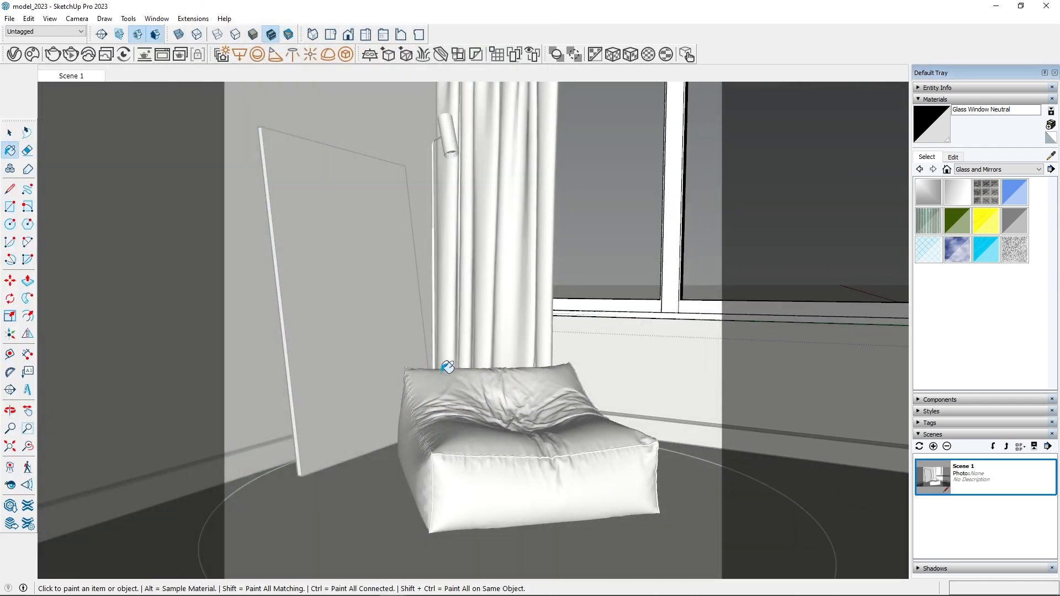
mouse_move(455, 377)
middle_mouse_down()
mouse_move(497, 371)
mouse_move(461, 359)
middle_mouse_up()
right_click(63, 78)
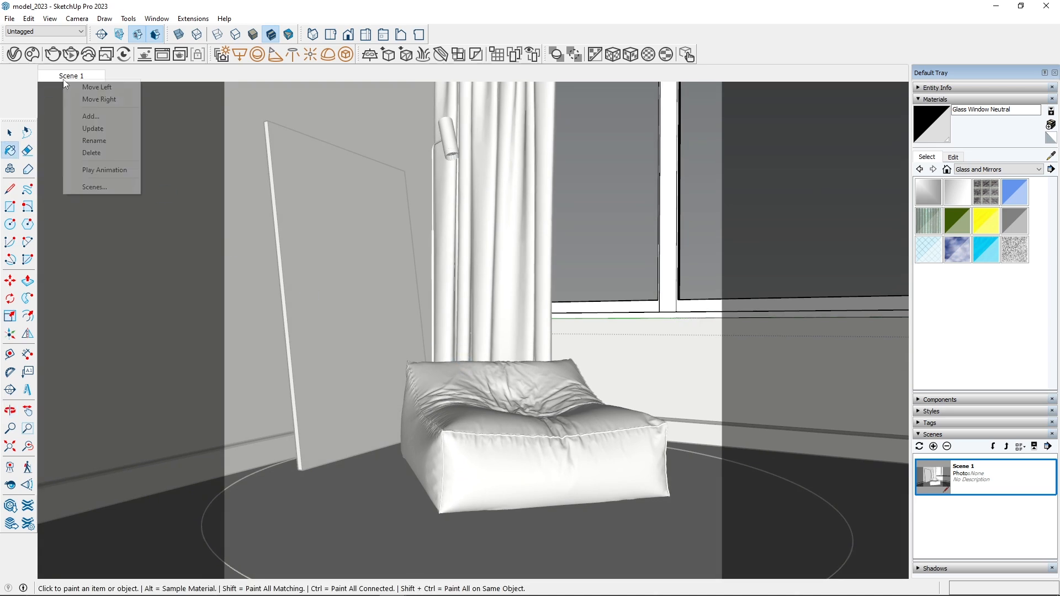
left_click(91, 128)
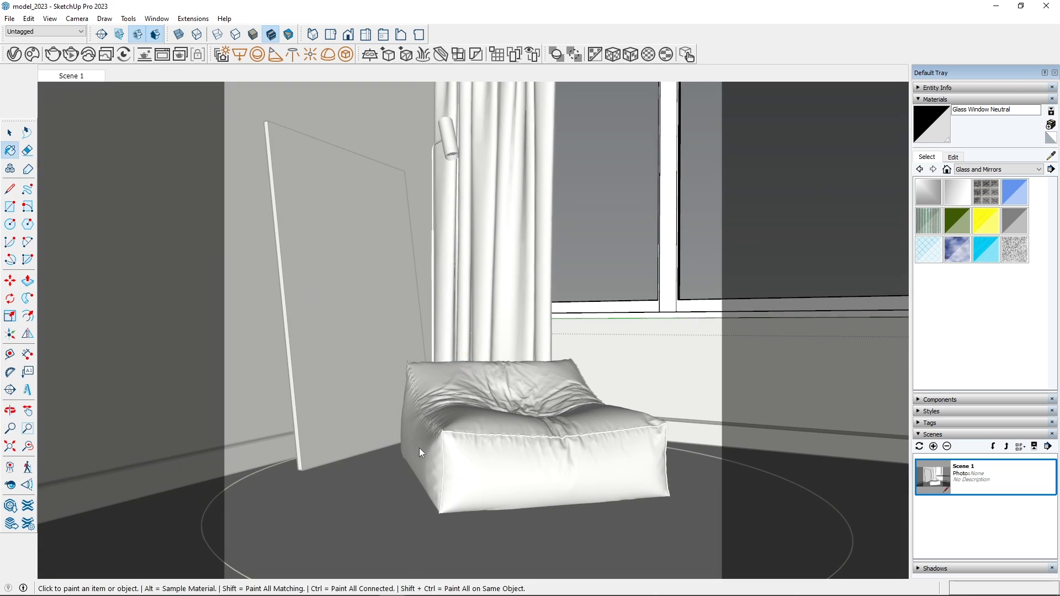
- Review the last render in the V-Ray frame buffer and minimize it
left_click(162, 54)
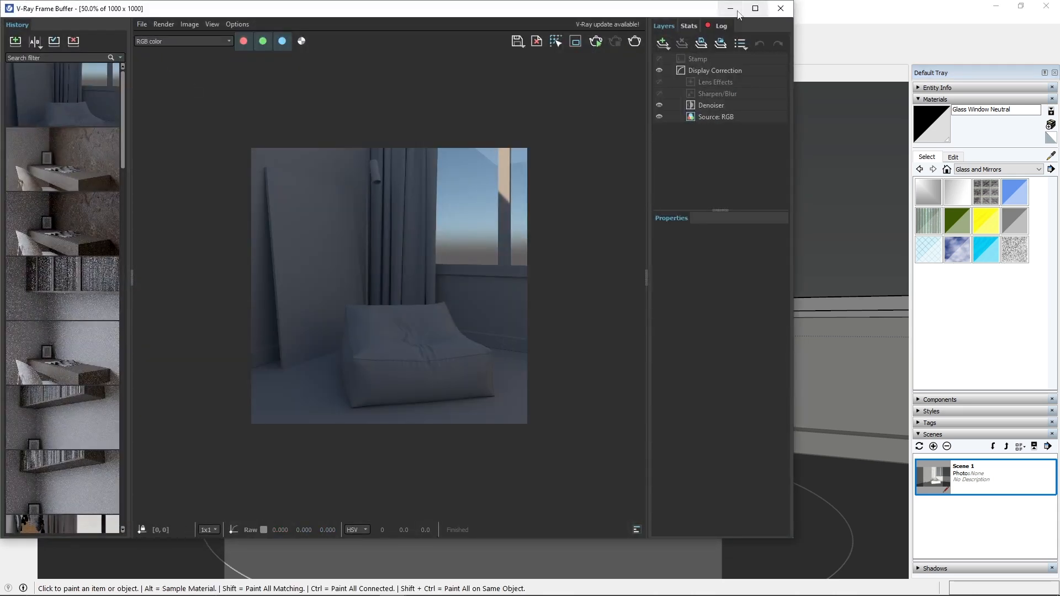
left_click(729, 8)
- Switch to File Explorer and look at the cloudy_cliffside_road_4k HDR file in the Webinar Lights folder with extra-large icons, then return to SketchUp
mouse_move(295, 590)
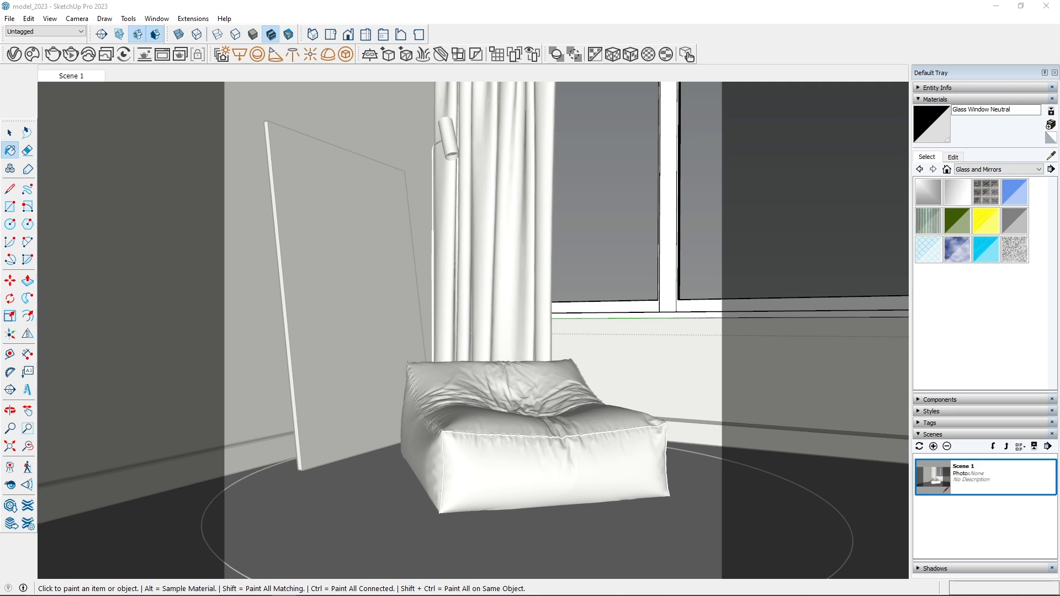
mouse_move(469, 595)
left_mouse_down()
mouse_move(514, 98)
mouse_move(557, 59)
left_mouse_up()
left_click_drag(221, 283, 154, 283)
left_click(517, 153)
double_click(228, 265)
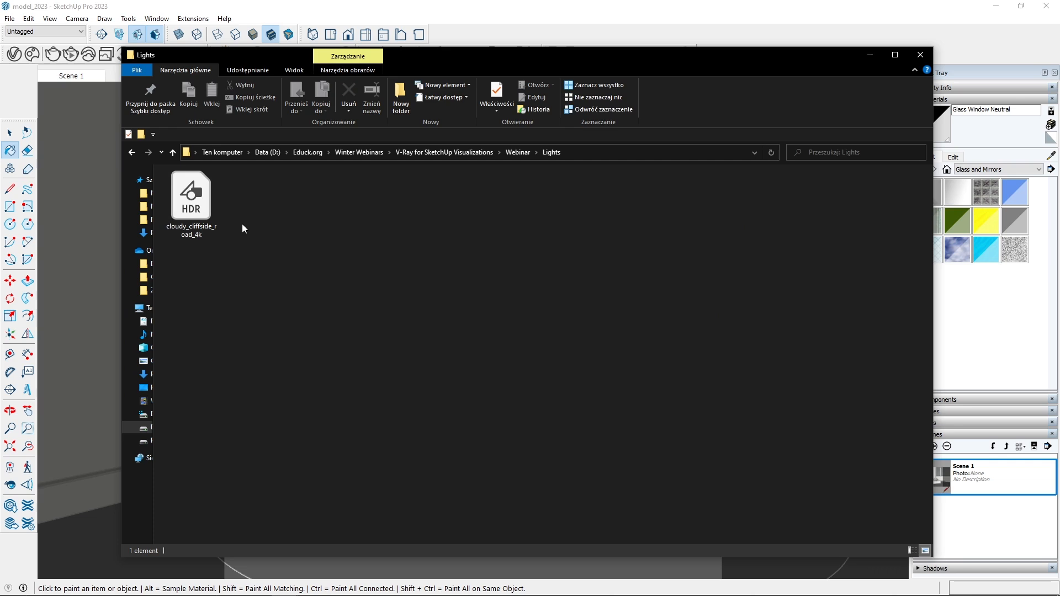
right_click(248, 201)
mouse_move(351, 202)
left_click(391, 207)
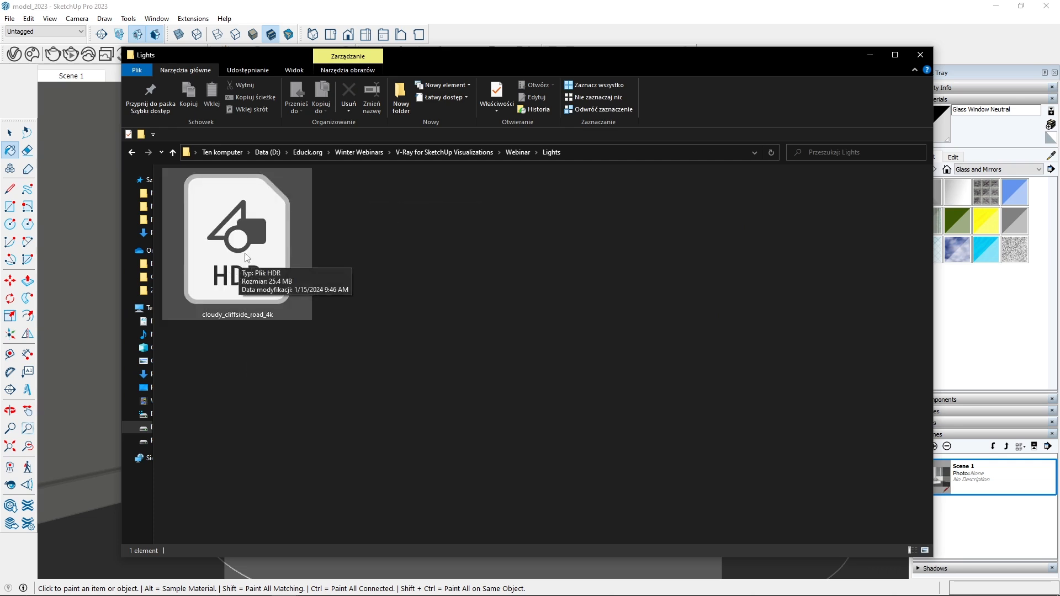
left_click(871, 55)
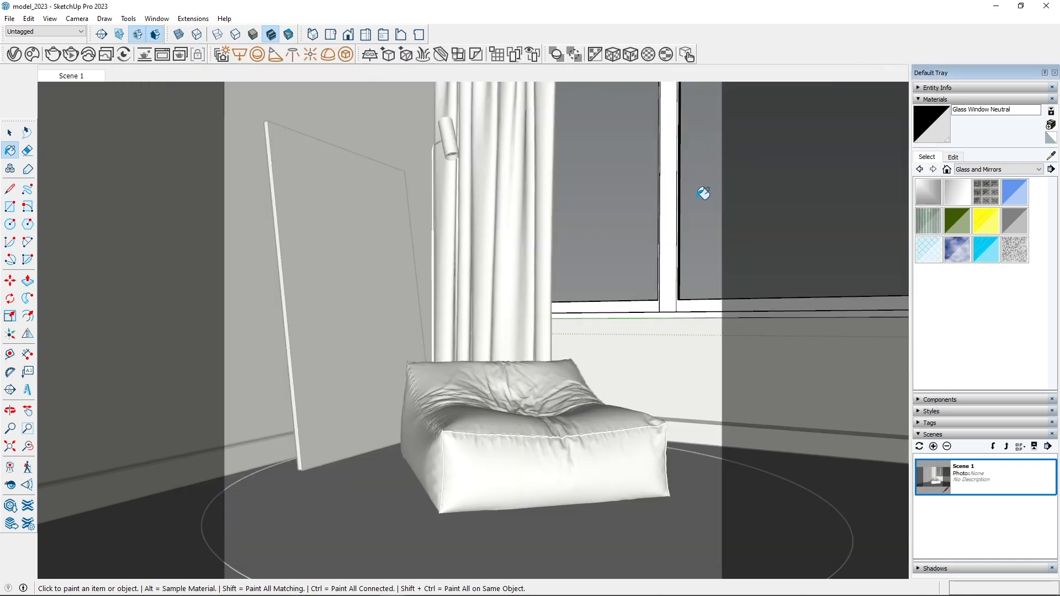
- Place a V-Ray dome light on the floor in front of the leaning panel
left_click(10, 133)
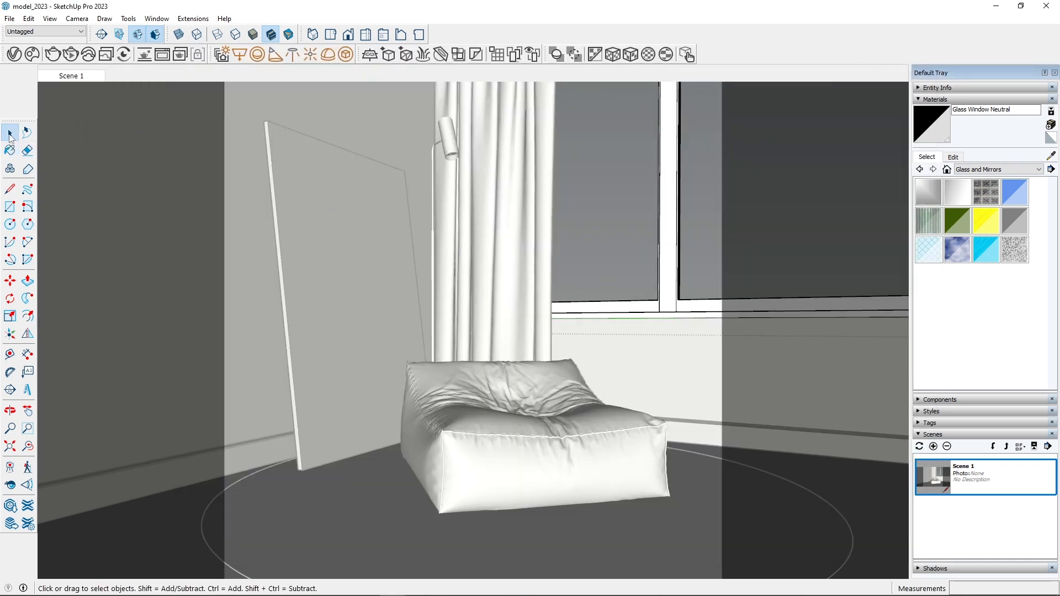
left_click(328, 54)
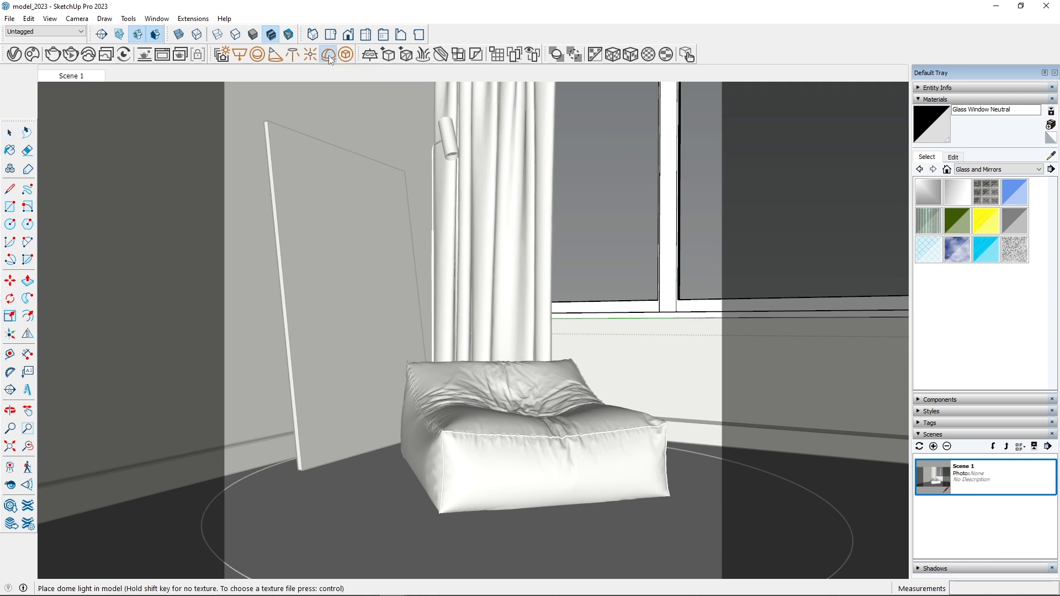
left_click(308, 511)
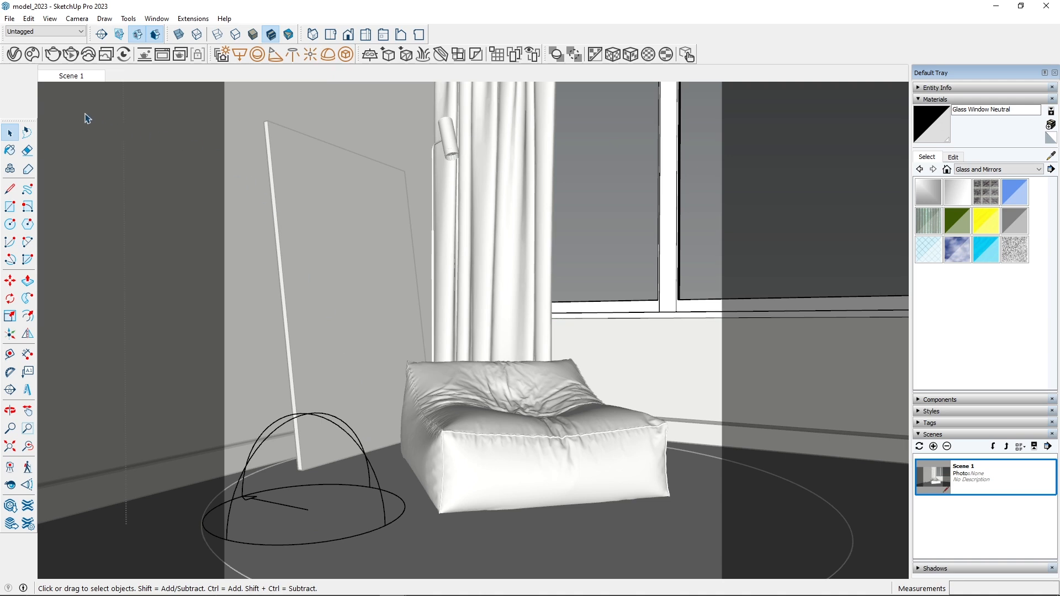
- Show the Dome Light's parameters in the V-Ray Asset Editor
left_click(15, 55)
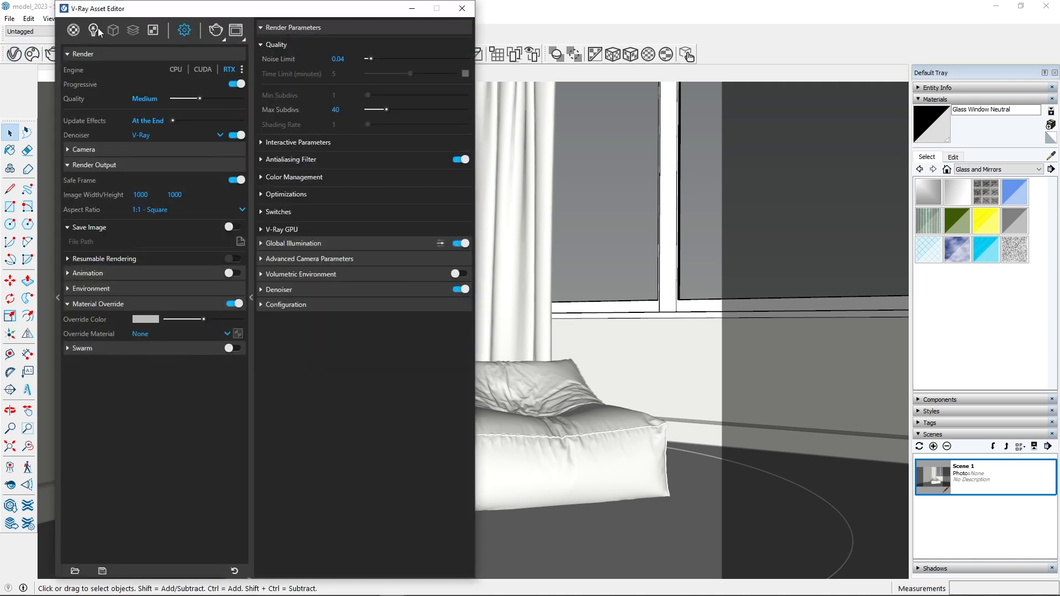
left_click(93, 31)
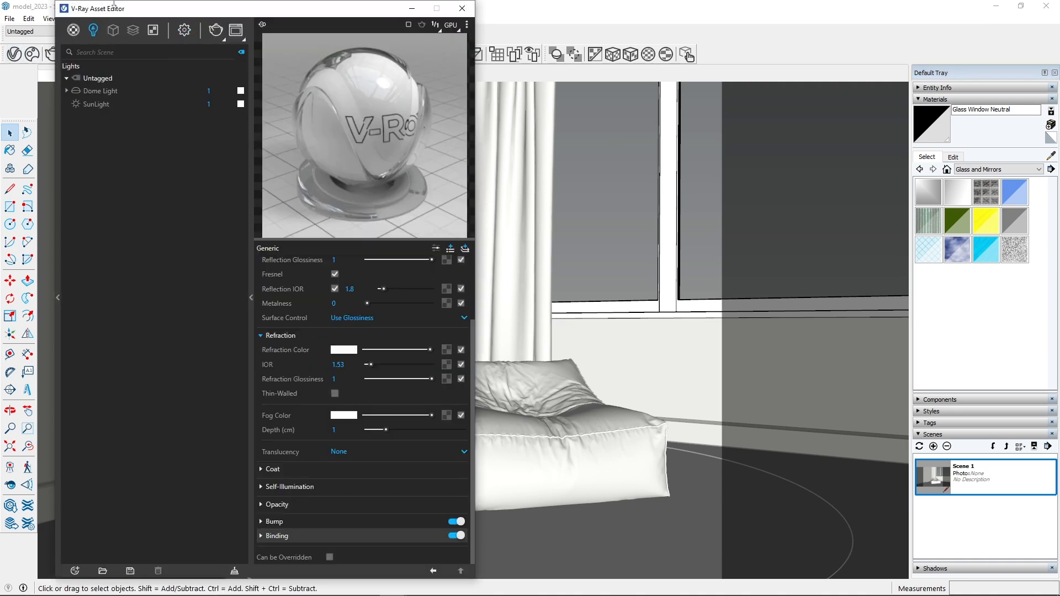
left_click_drag(117, 1, 126, 91)
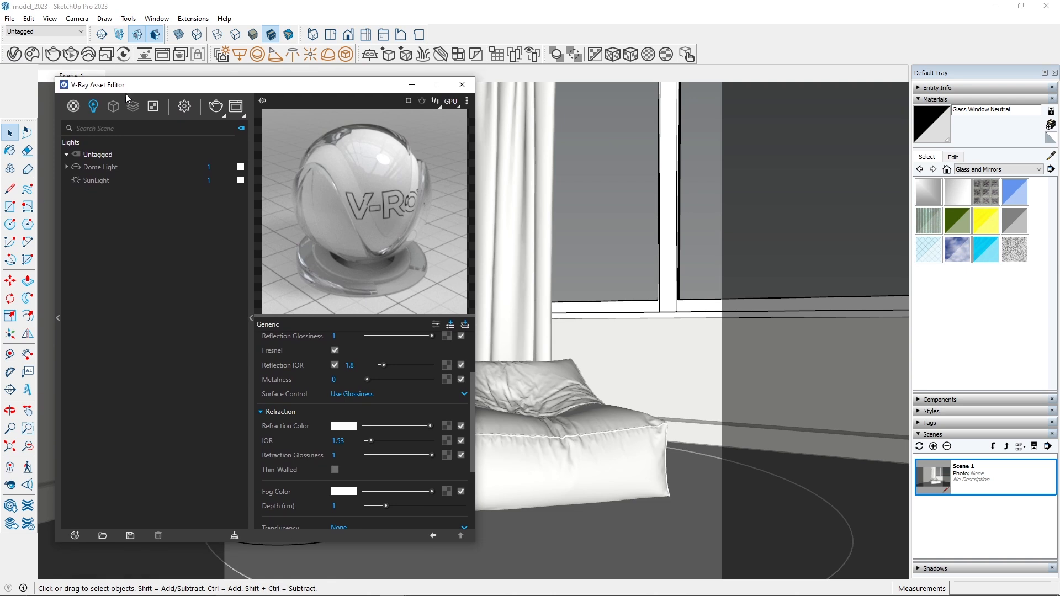
left_click(94, 171)
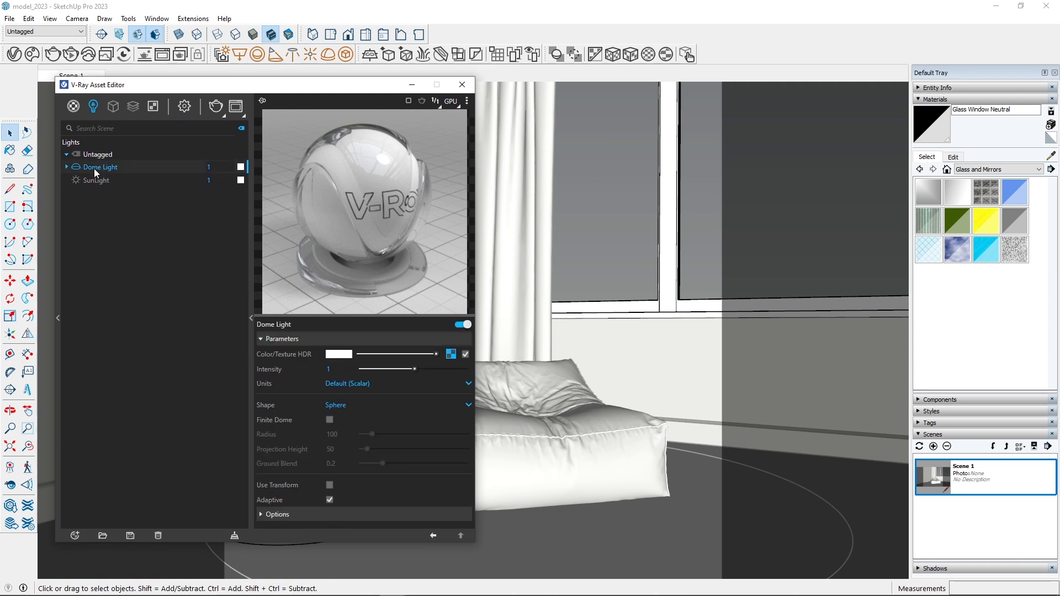
- Load cloudy_cliffside_road_4k from the Webinar Lights folder as the Dome Light's HDR texture and return to the light's parameters
left_click(451, 355)
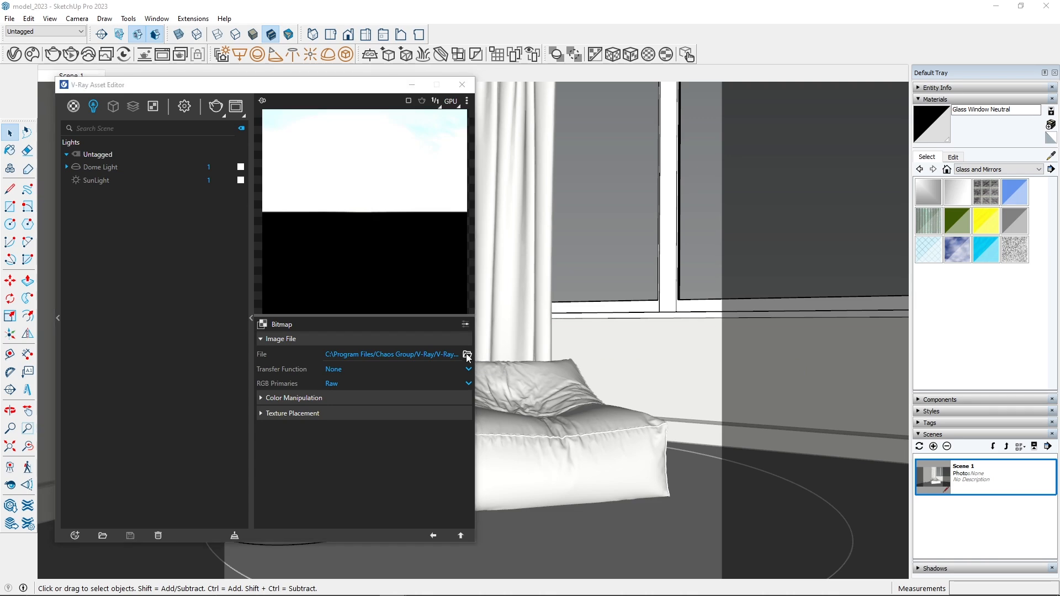
left_click(467, 355)
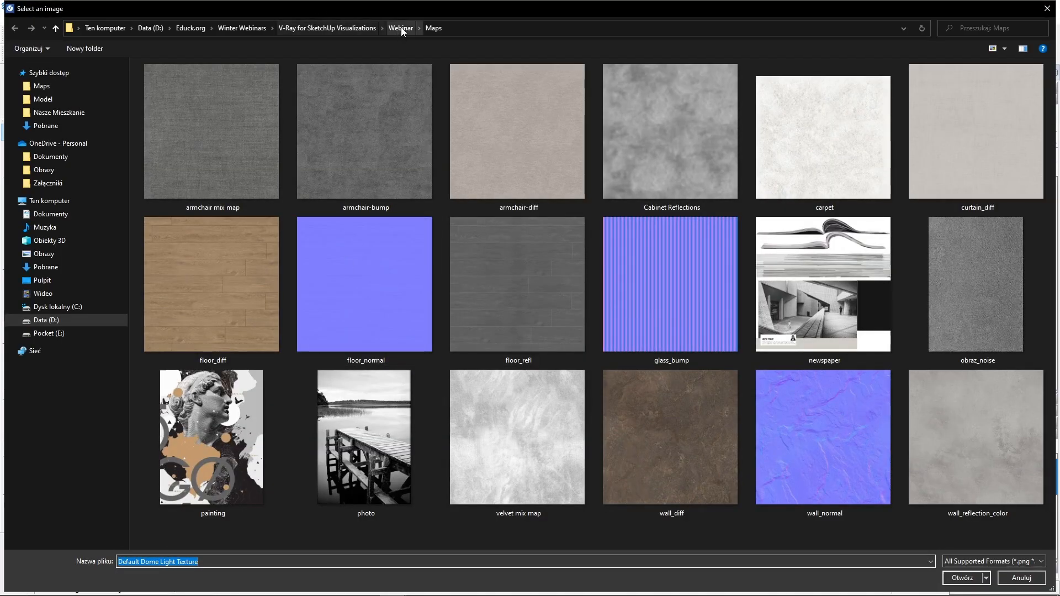
left_click(401, 27)
double_click(166, 78)
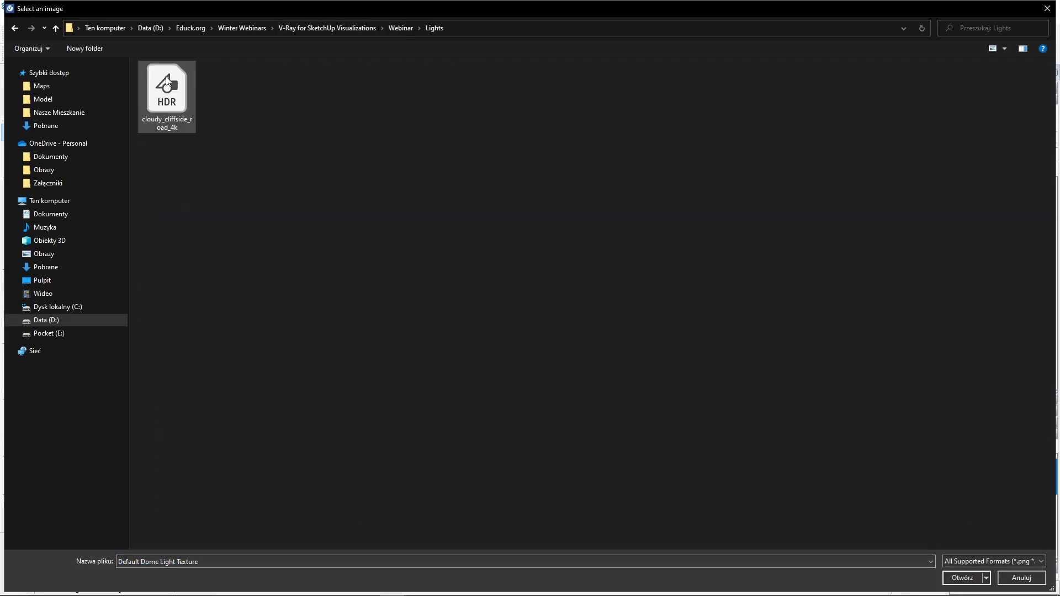
right_click(224, 117)
mouse_move(238, 118)
left_click(369, 122)
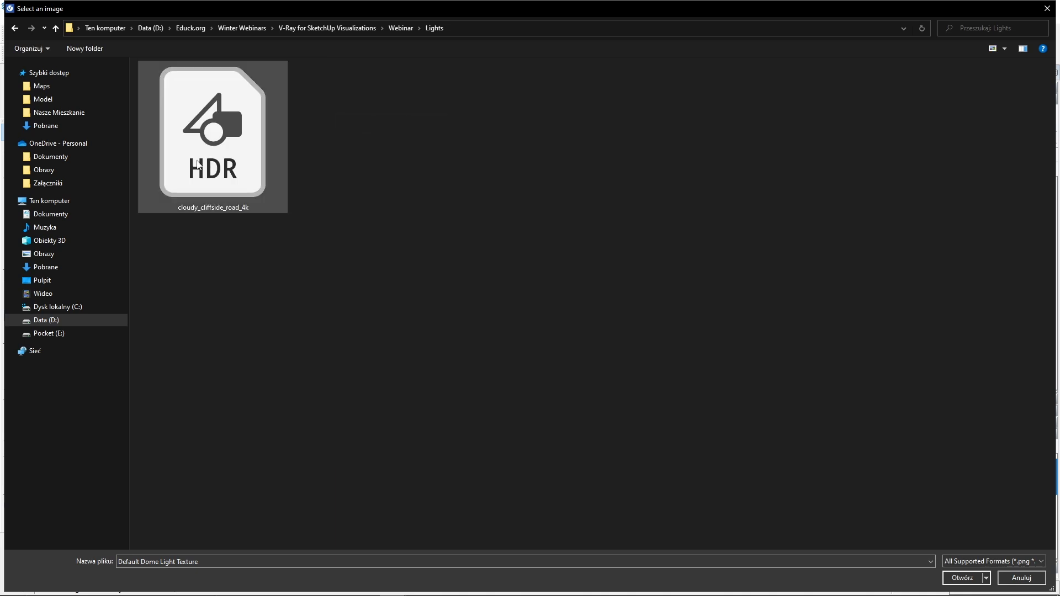
left_click(213, 199)
double_click(213, 130)
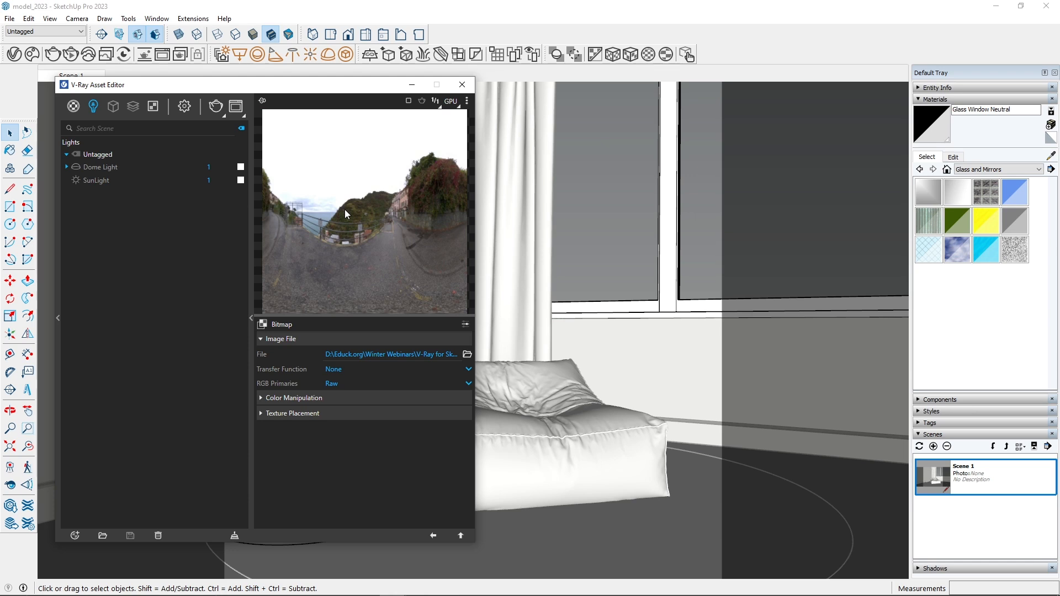
left_click(434, 534)
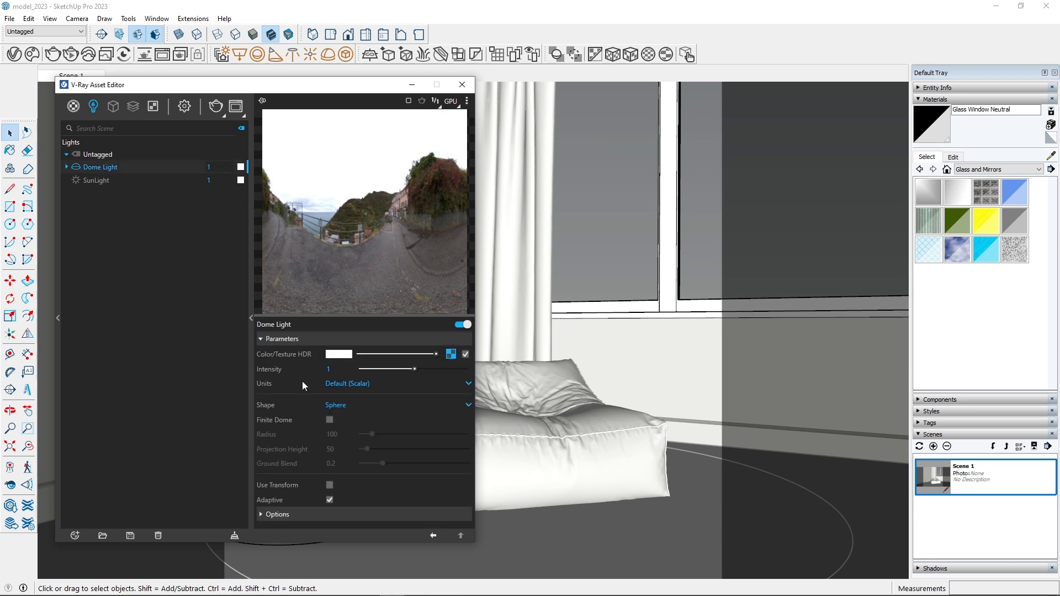
- Set the Dome Light's intensity to 150 and switch off the SunLight
left_click(332, 369)
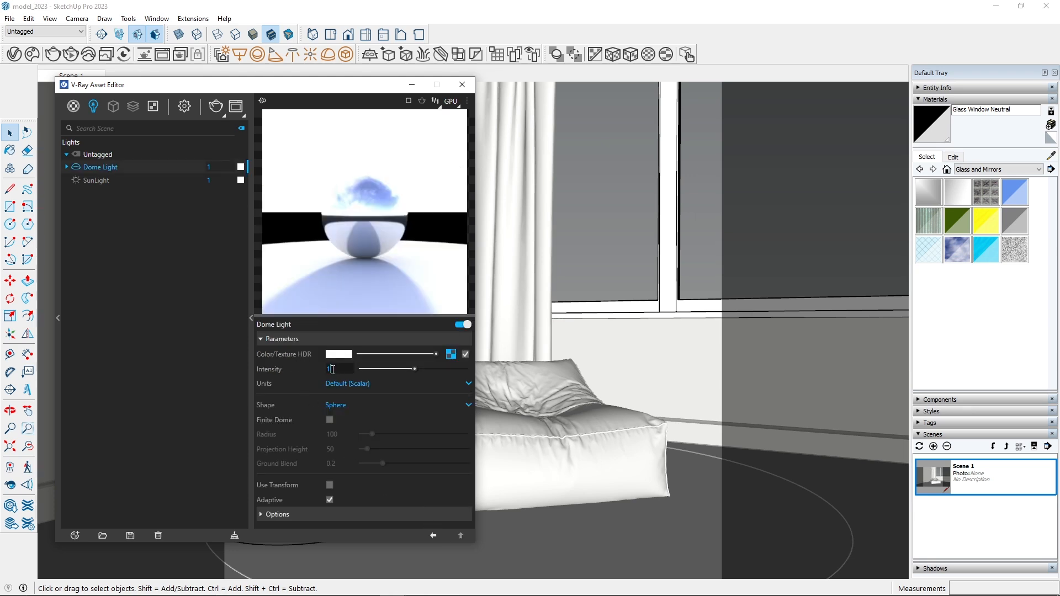
type("50")
key("Return")
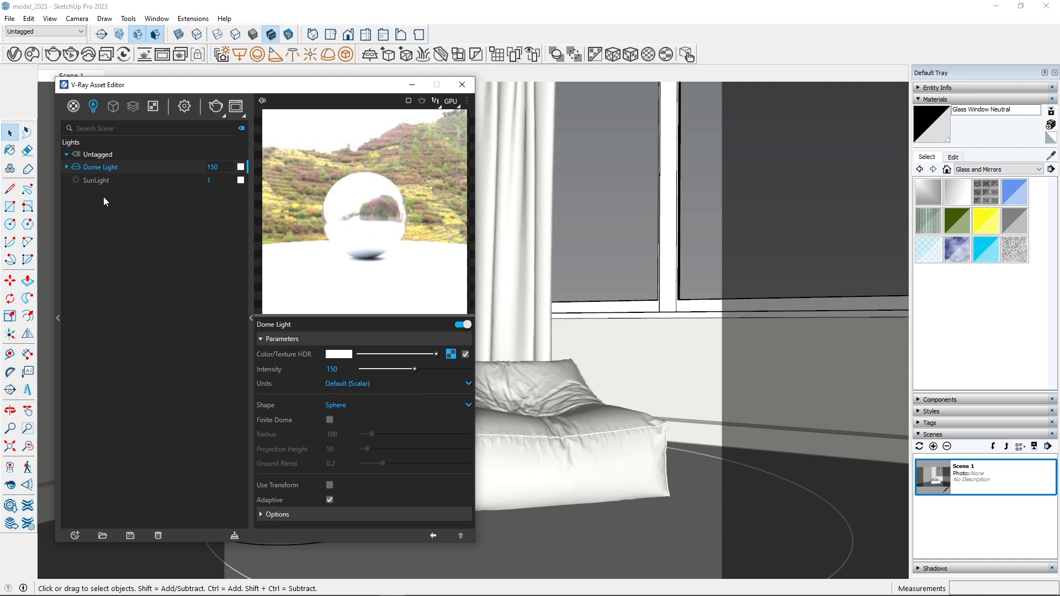
left_click(90, 178)
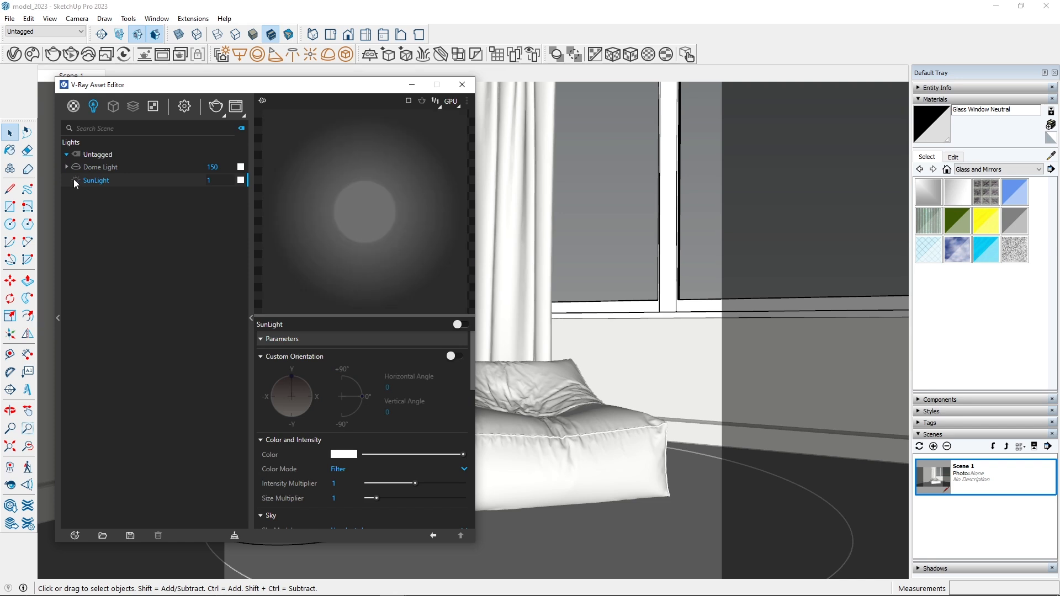
left_click(113, 170)
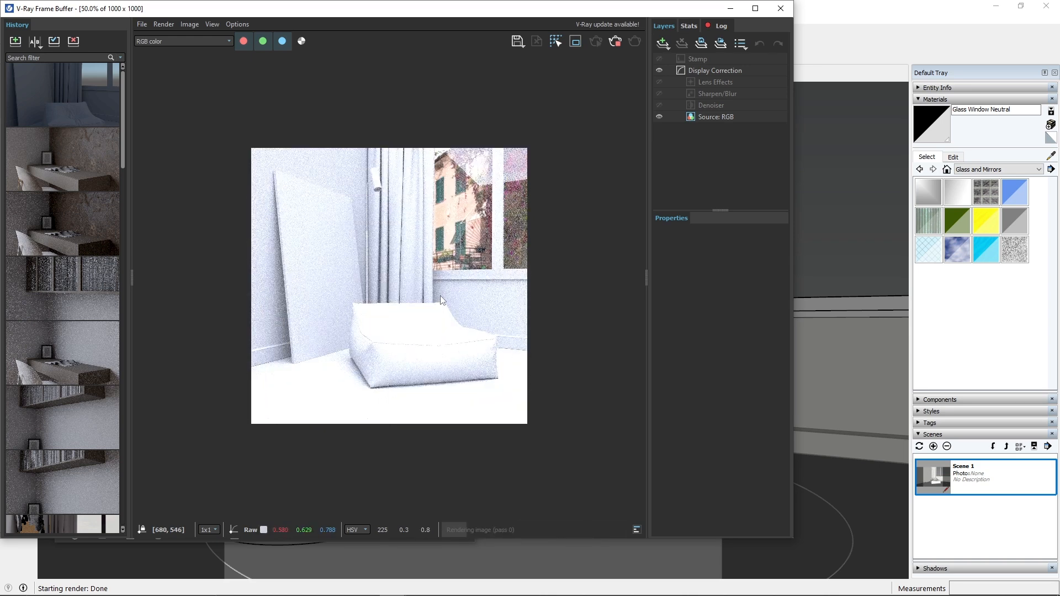
- Render the scene in V-Ray, review the image alongside the render and light settings, and minimize the V-Ray windows
mouse_move(423, 9)
left_mouse_down()
mouse_move(577, 35)
mouse_move(589, 50)
left_mouse_up()
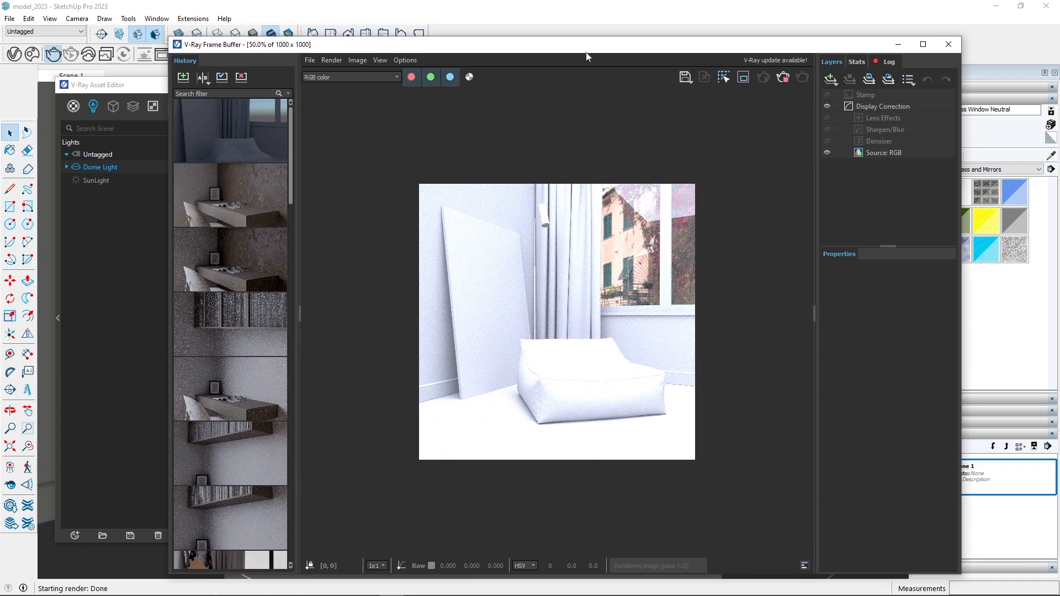
left_click(128, 301)
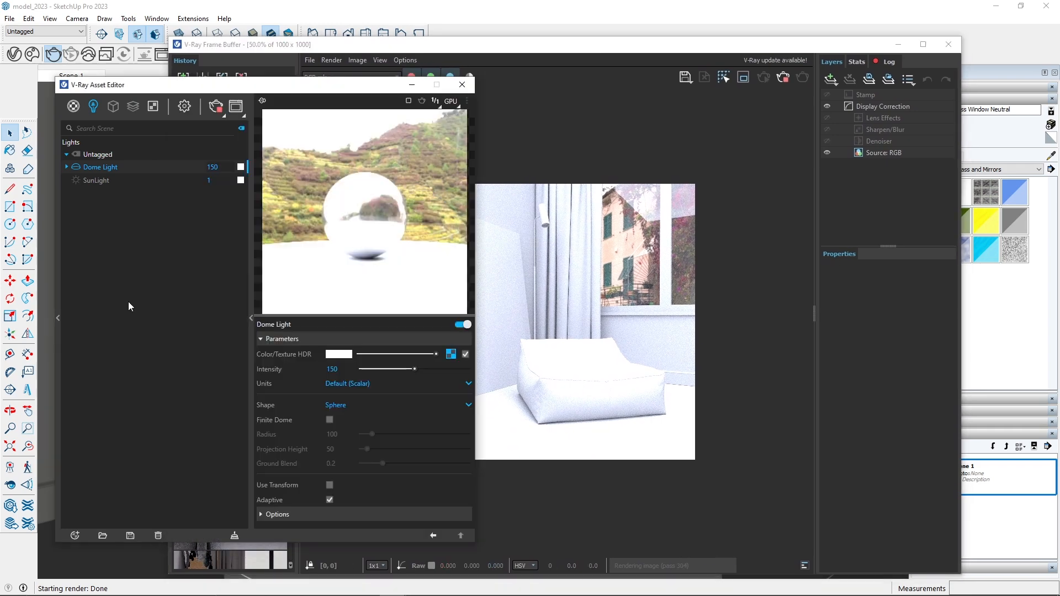
left_click(186, 103)
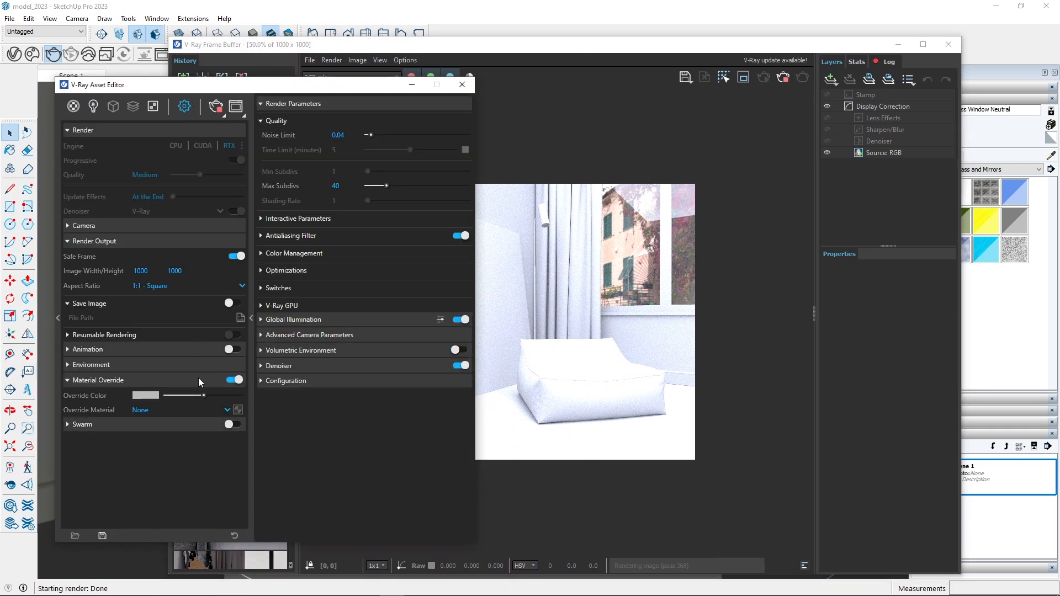
left_click(73, 106)
left_click(94, 106)
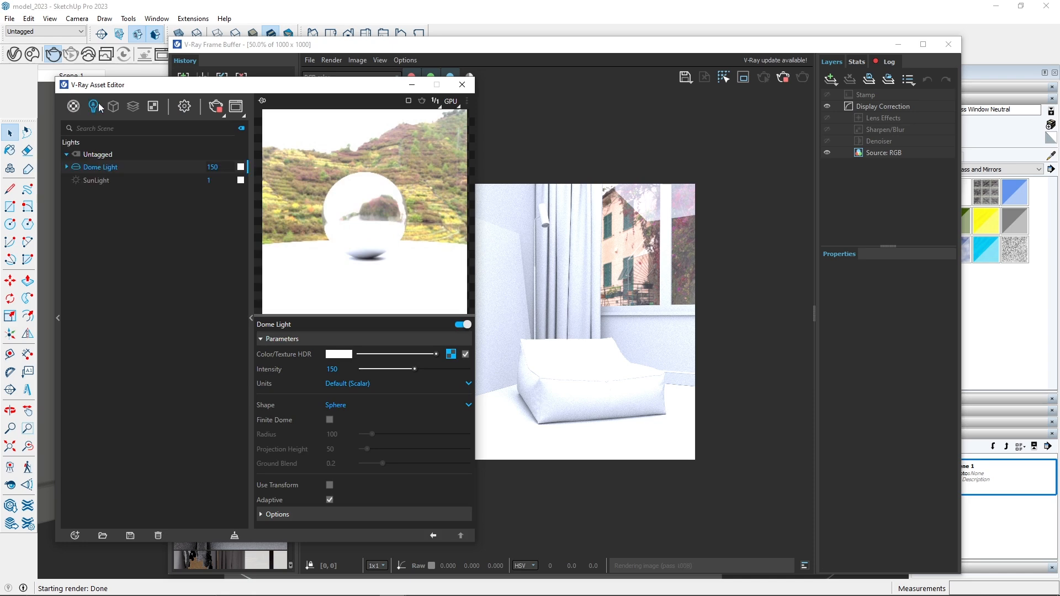
left_click(411, 84)
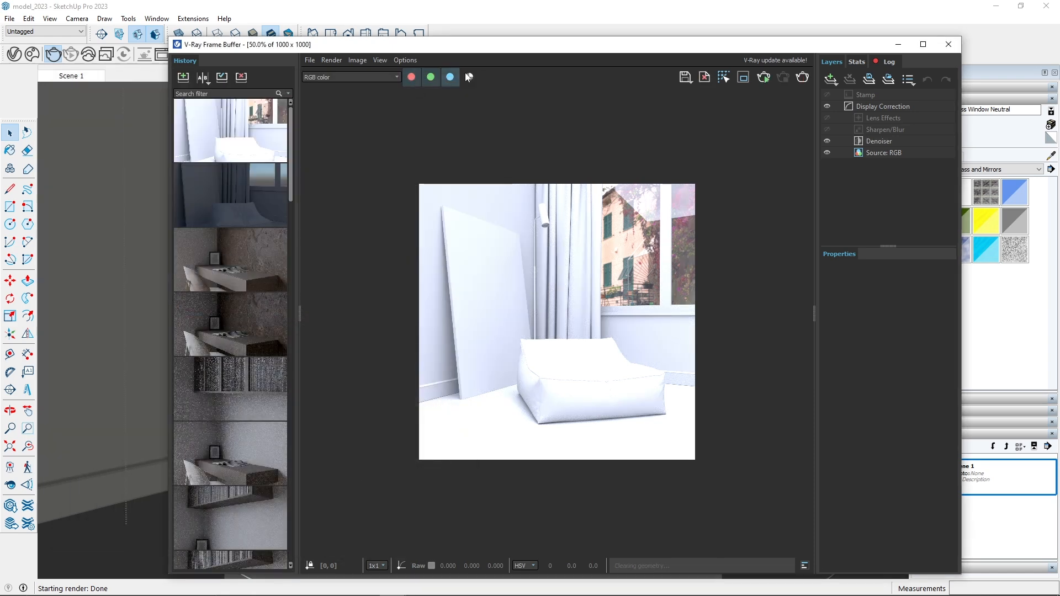
left_click(898, 44)
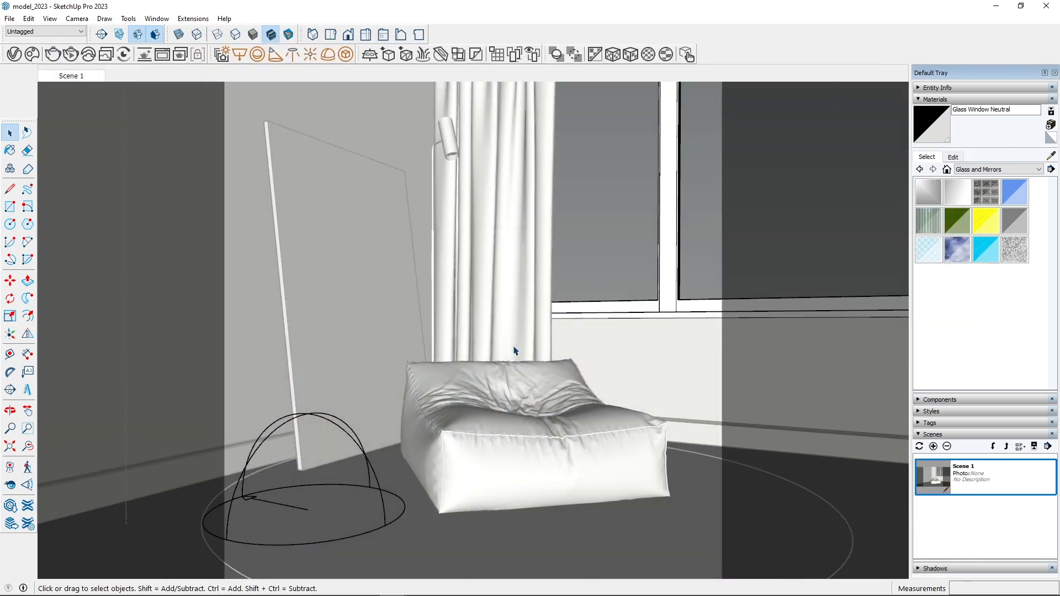
- Make the ceiling tag visible and render Scene 1 again in V-Ray
middle_click_drag(498, 234, 523, 395)
scroll(523, 395, "down", 7)
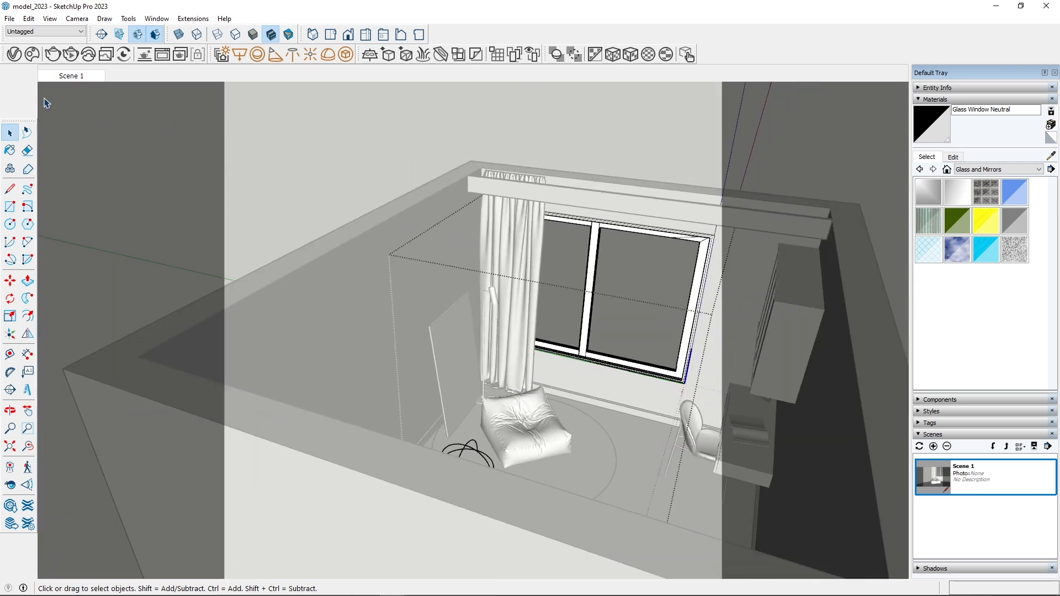
left_click(63, 76)
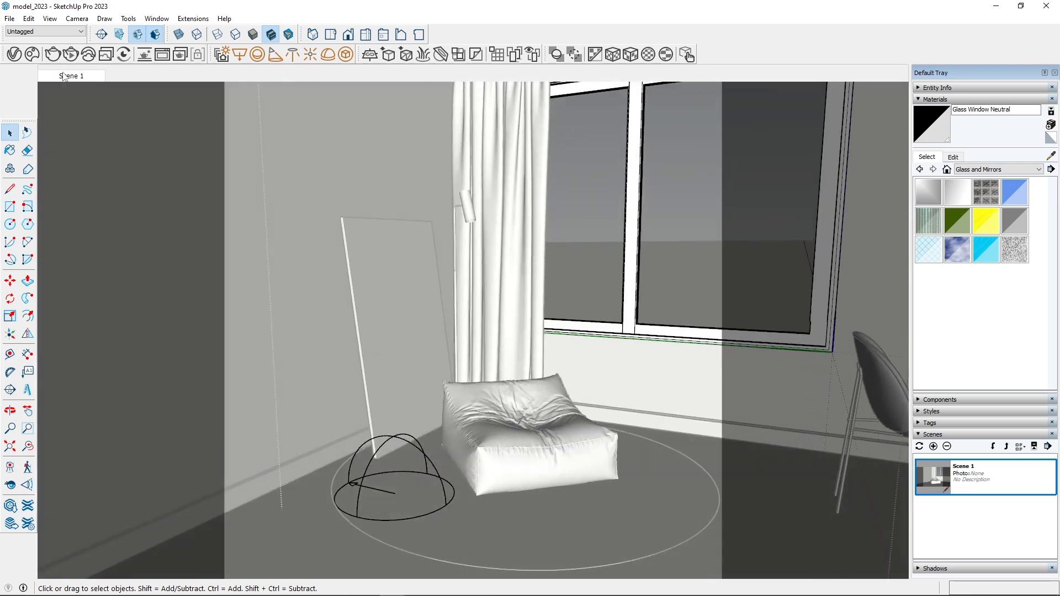
left_click(936, 100)
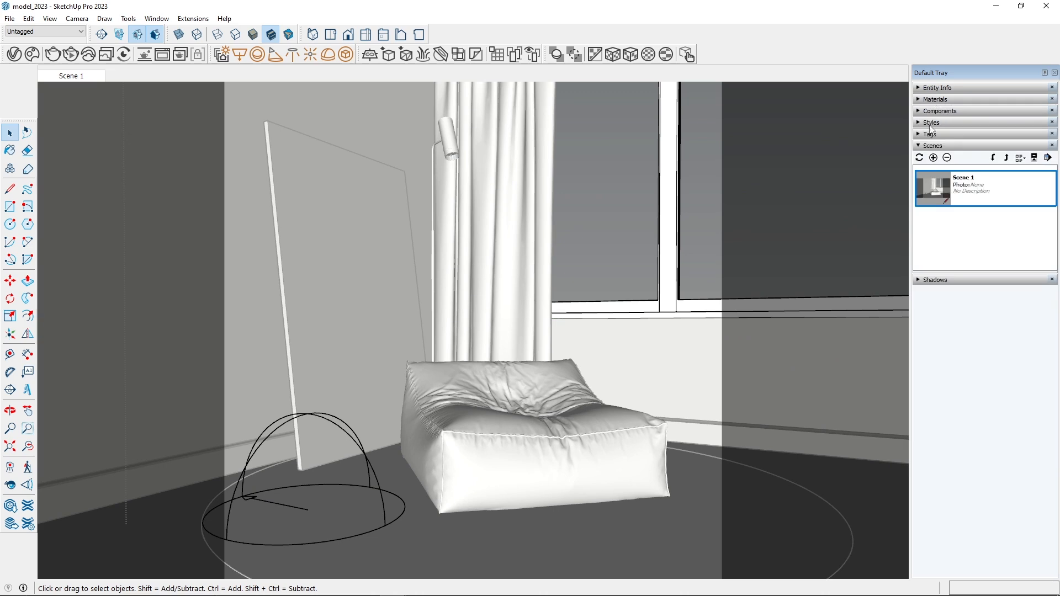
left_click(932, 134)
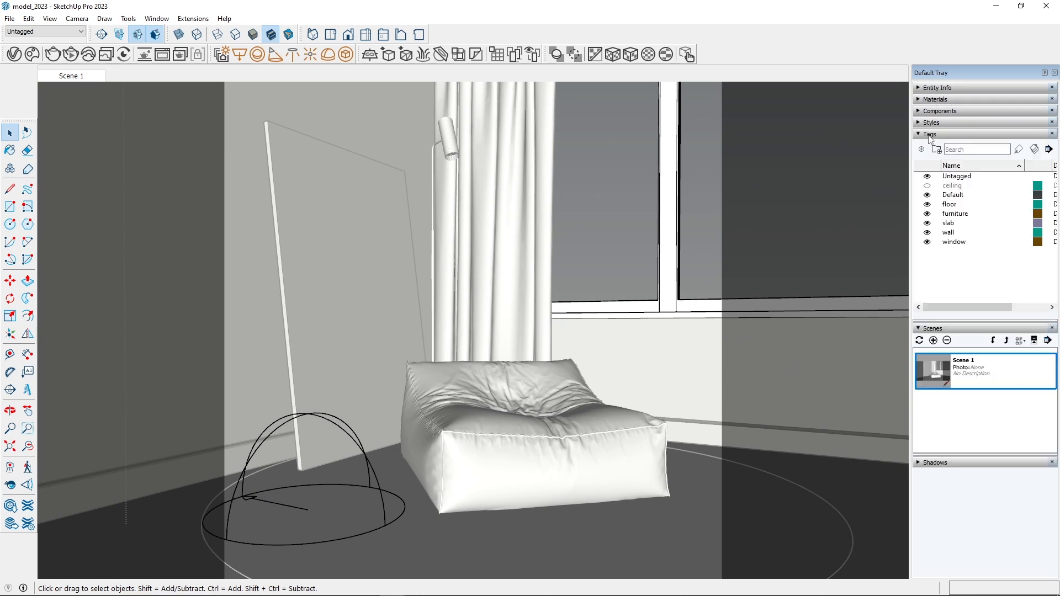
left_click(927, 186)
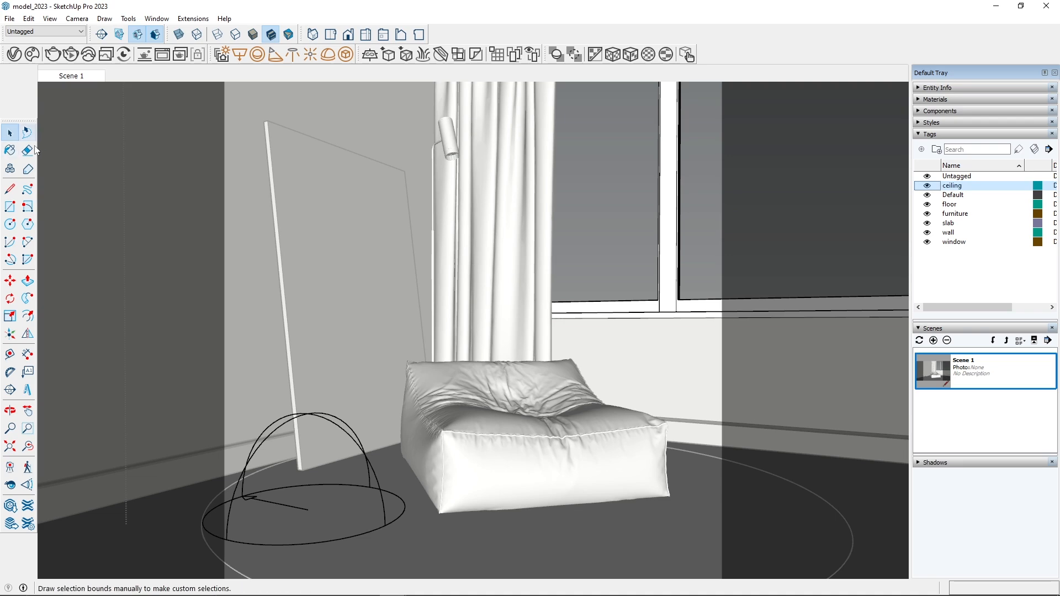
left_click(639, 165)
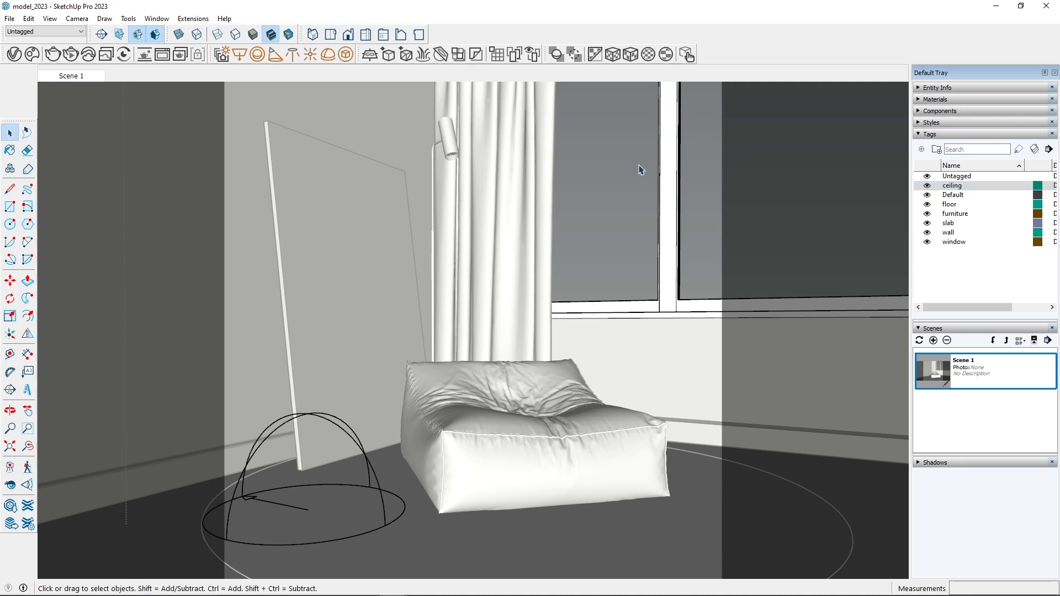
left_click(65, 53)
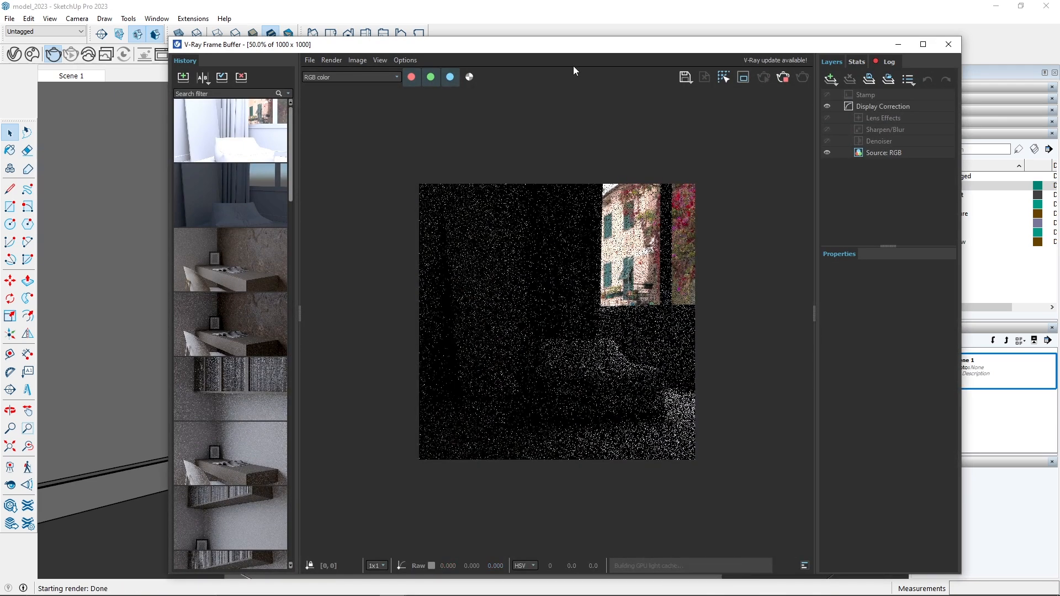
- Check the Scene 1 render, stop it and start an interactive V-Ray render
mouse_move(587, 45)
left_mouse_down()
mouse_move(486, 41)
mouse_move(500, 43)
left_mouse_up()
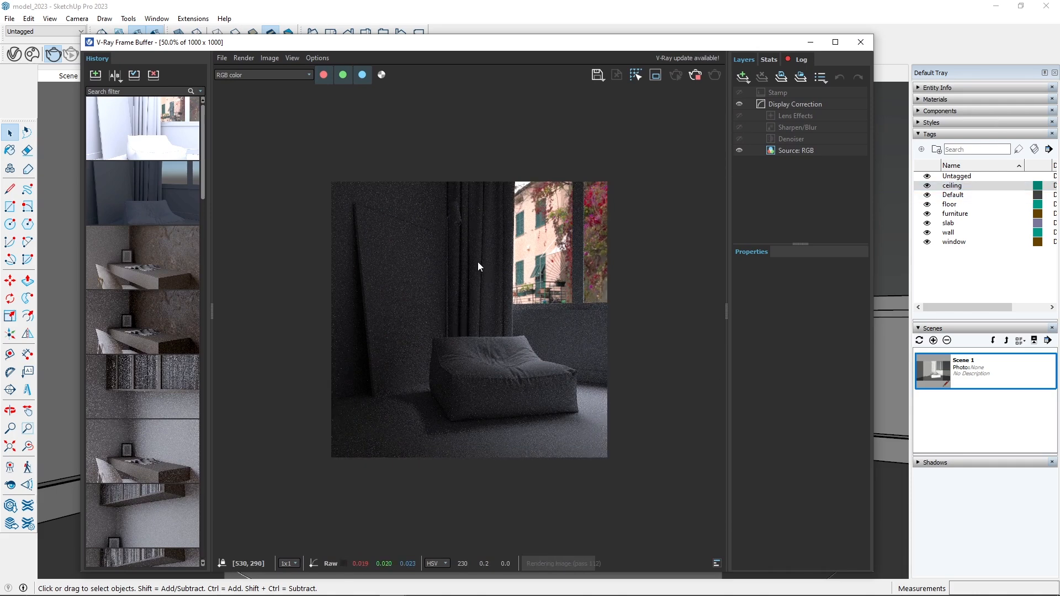
scroll(477, 261, "up", 1)
scroll(478, 262, "down", 1)
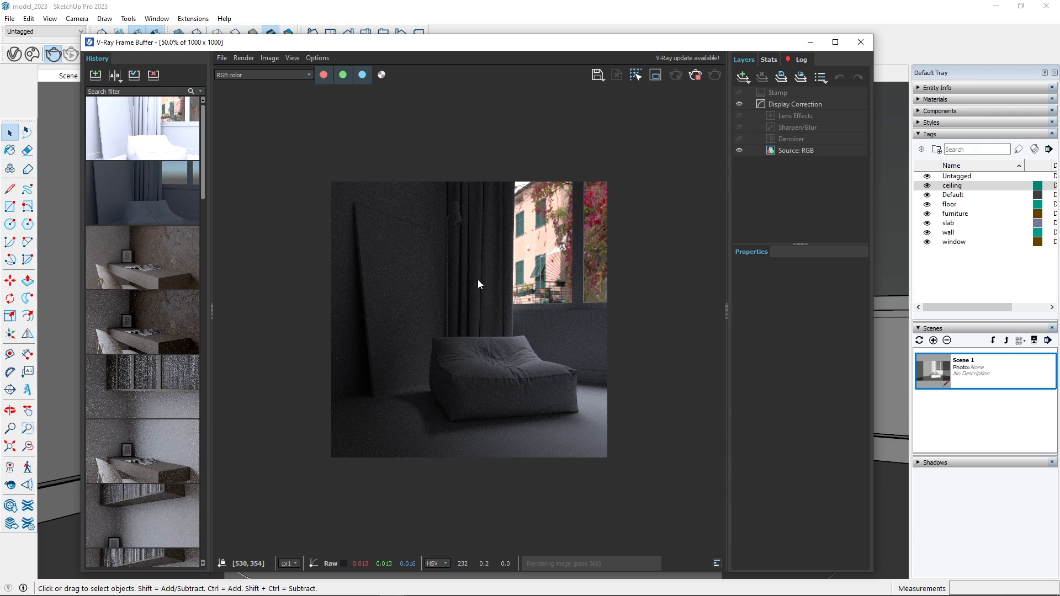
left_click(695, 75)
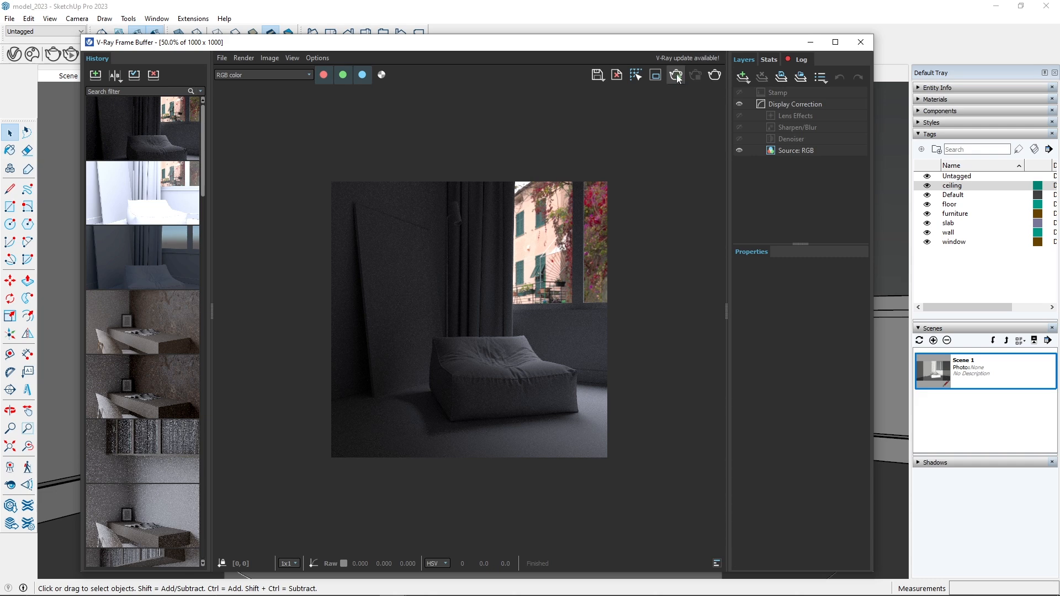
left_click(676, 74)
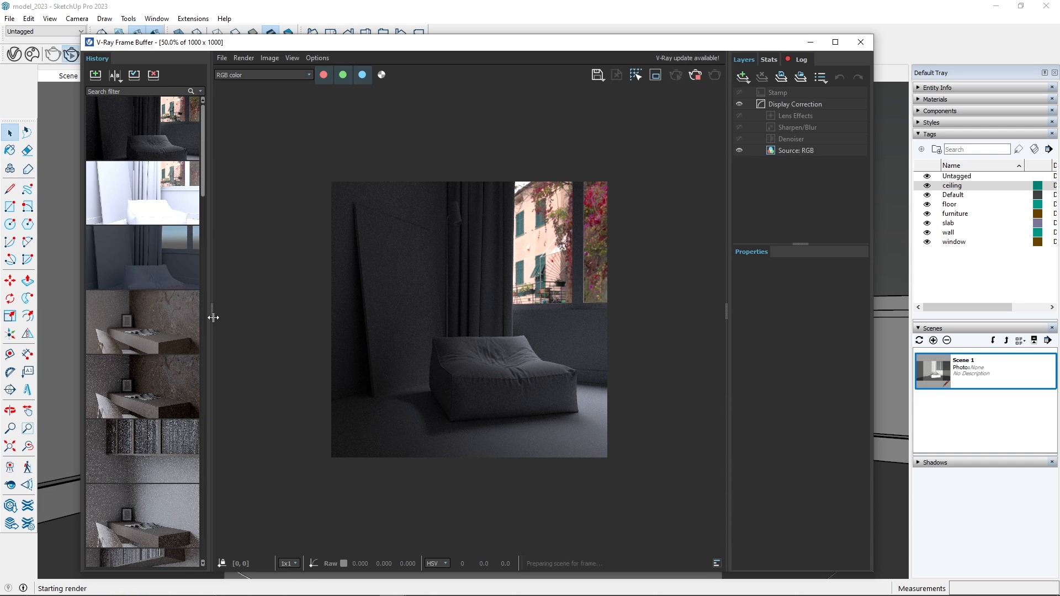
- Hide the render history and place the V-Ray Asset Editor beside the frame buffer with the Dome Light's parameters showing
left_click_drag(211, 313, 53, 319)
left_click_drag(329, 43, 515, 42)
left_click(15, 53)
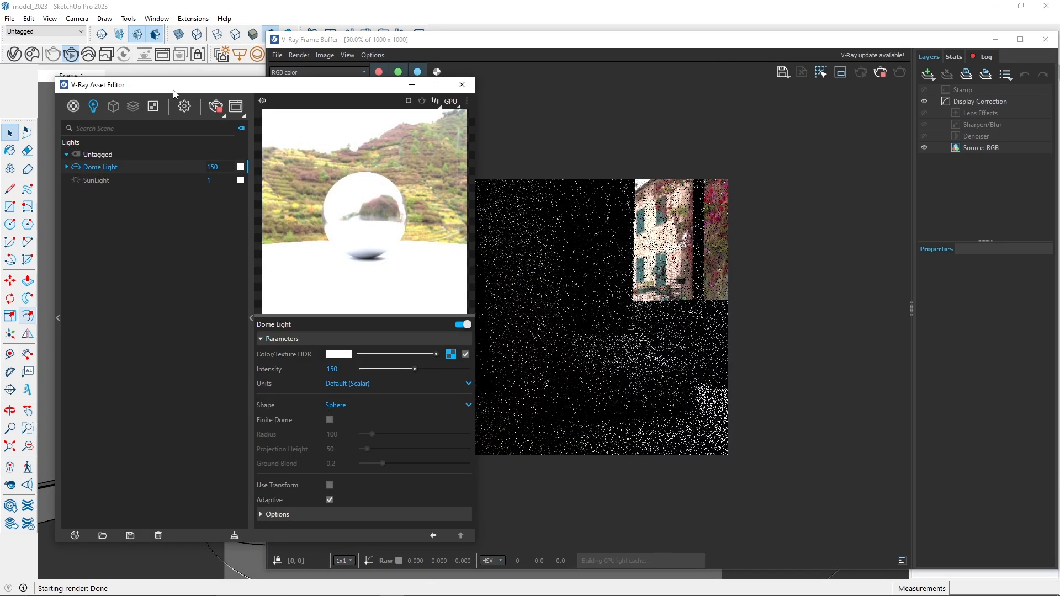
left_click_drag(369, 88, 130, 101)
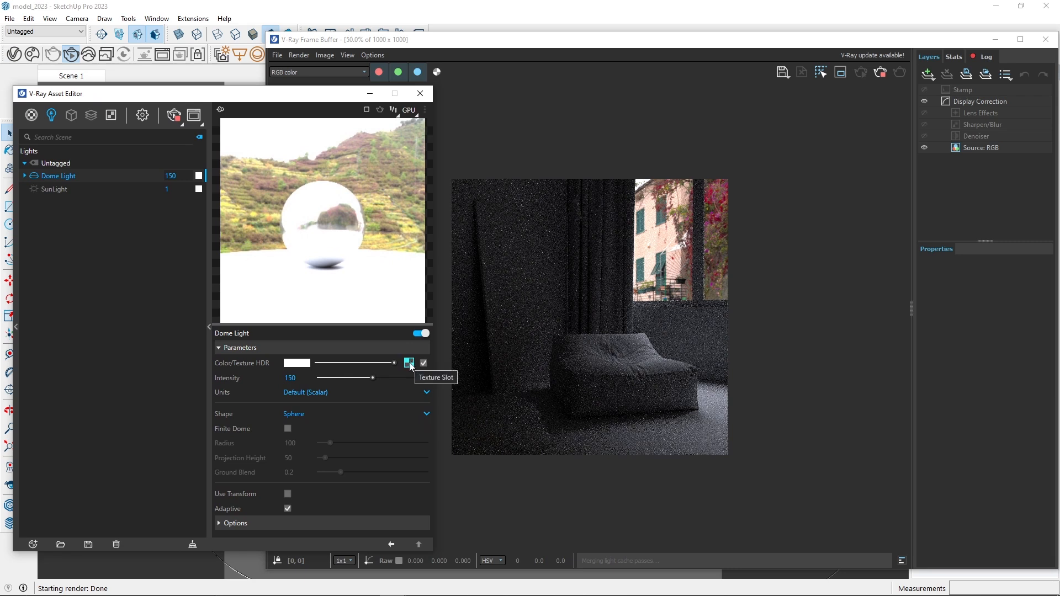
- Rotate the Dome Light's HDR bitmap horizontally to about -93.2 in its texture placement settings
left_click(409, 362)
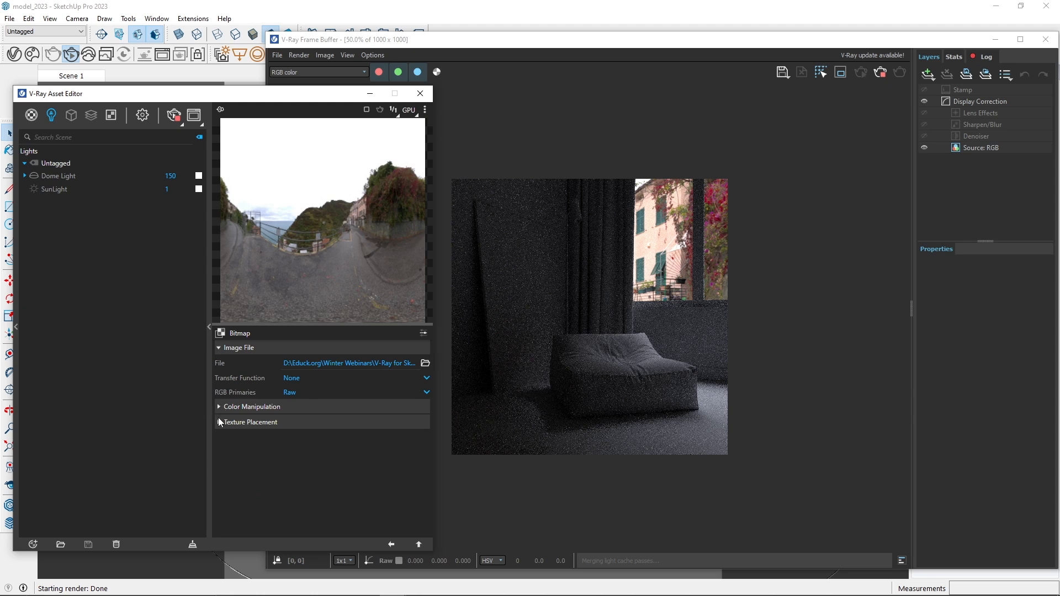
left_click(219, 422)
scroll(239, 426, "down", 2)
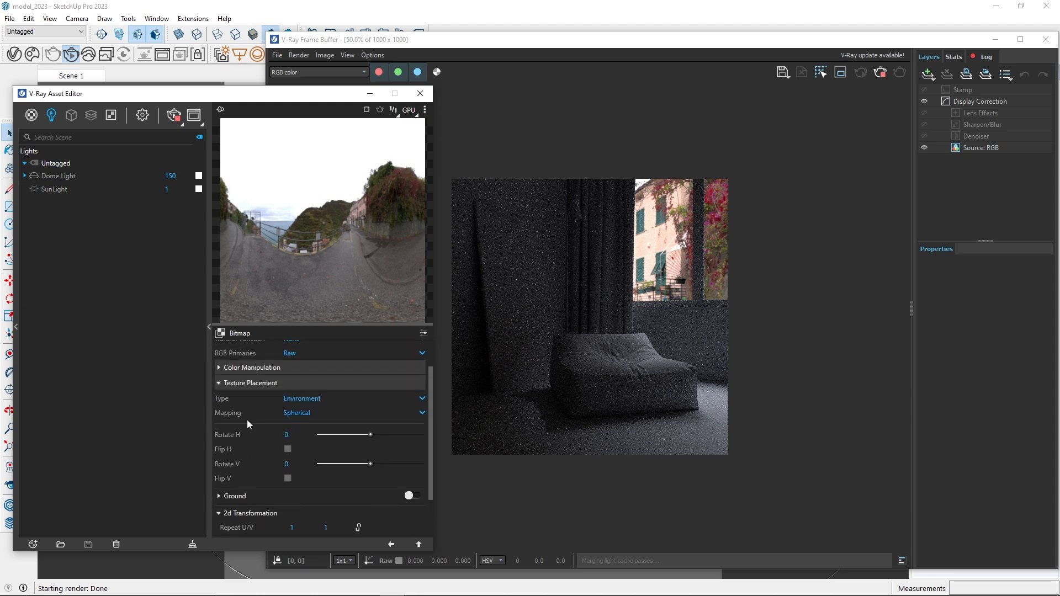
left_click_drag(372, 434, 397, 435)
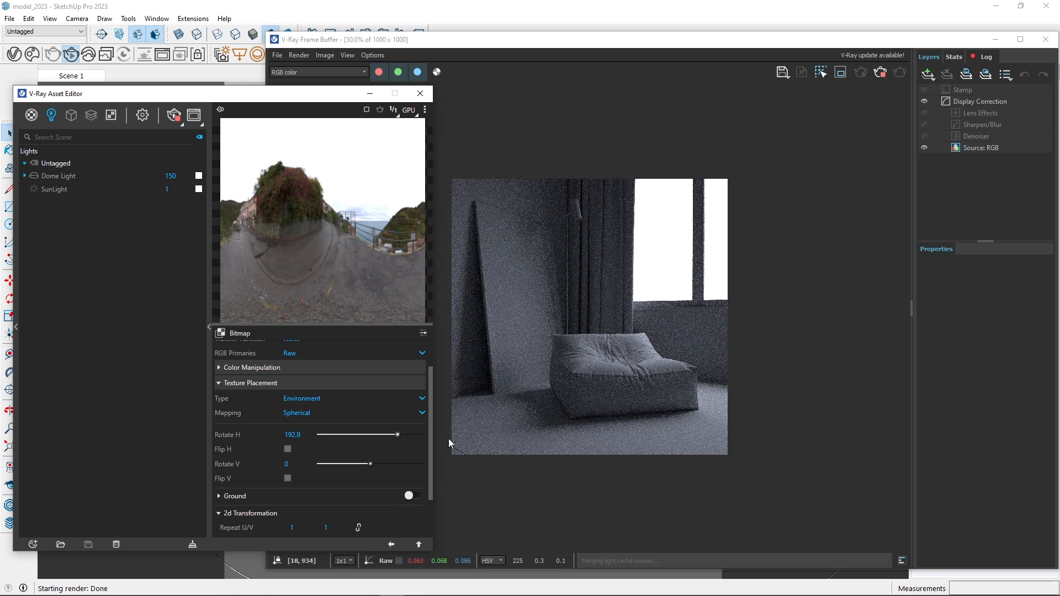
left_click_drag(407, 434, 356, 436)
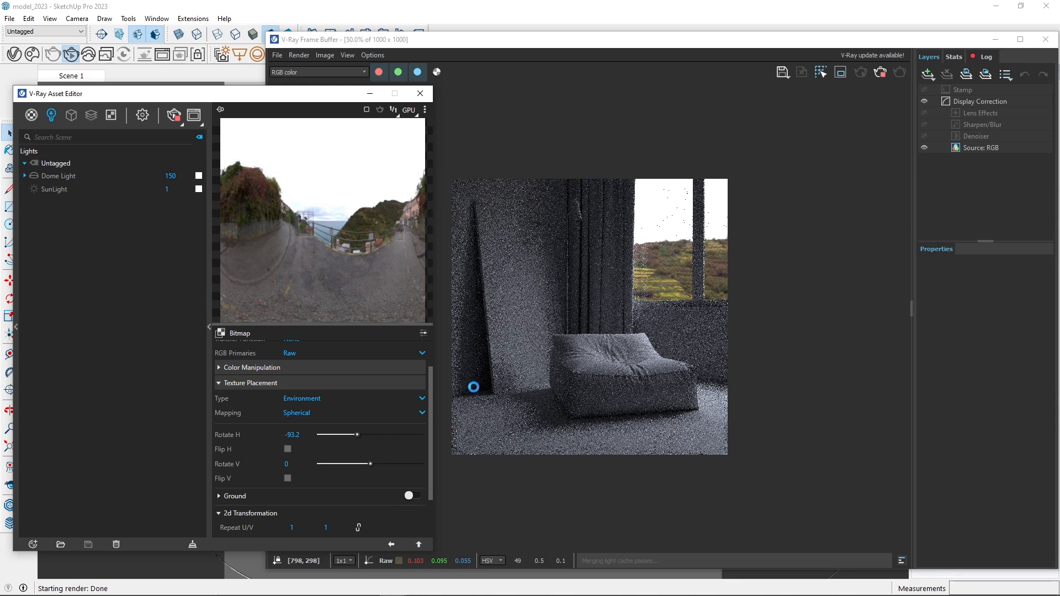
- Raise the HDR bitmap's Color Offset from black to a mid grey in its color manipulation settings
left_click(218, 367)
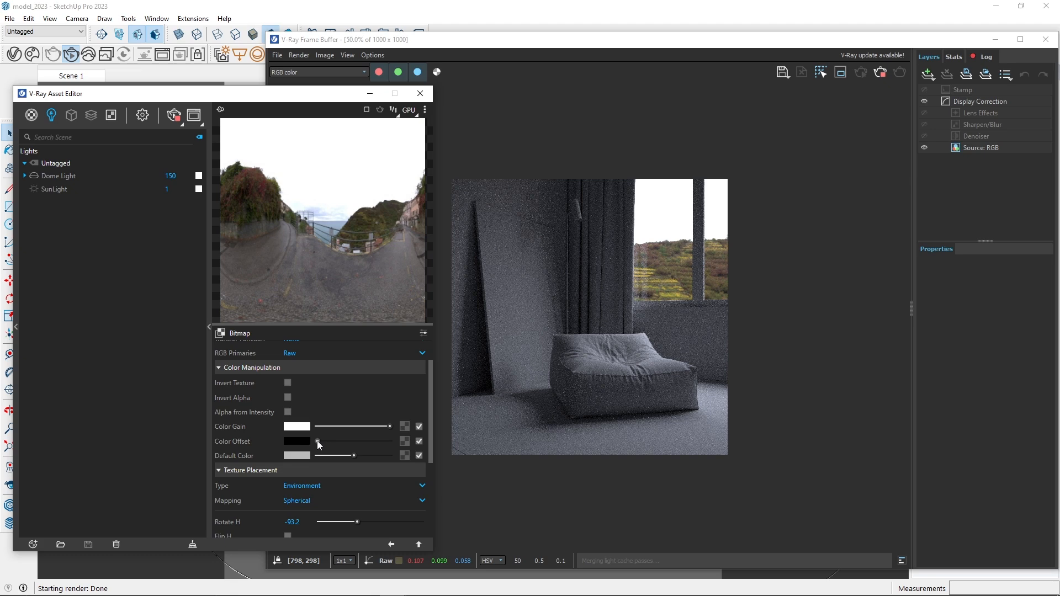
left_click_drag(320, 442, 323, 443)
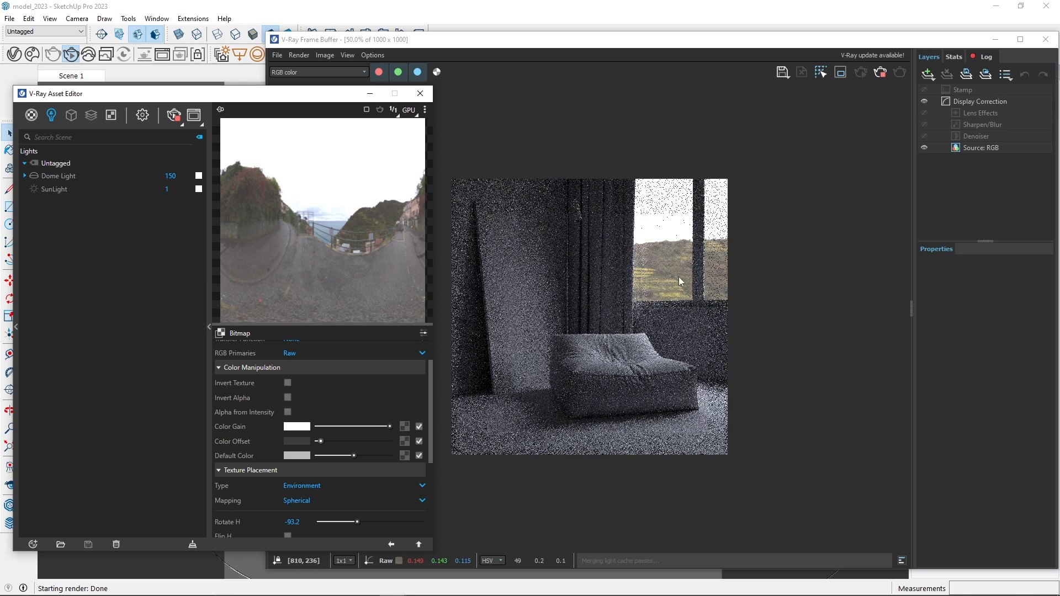
left_click_drag(321, 443, 325, 443)
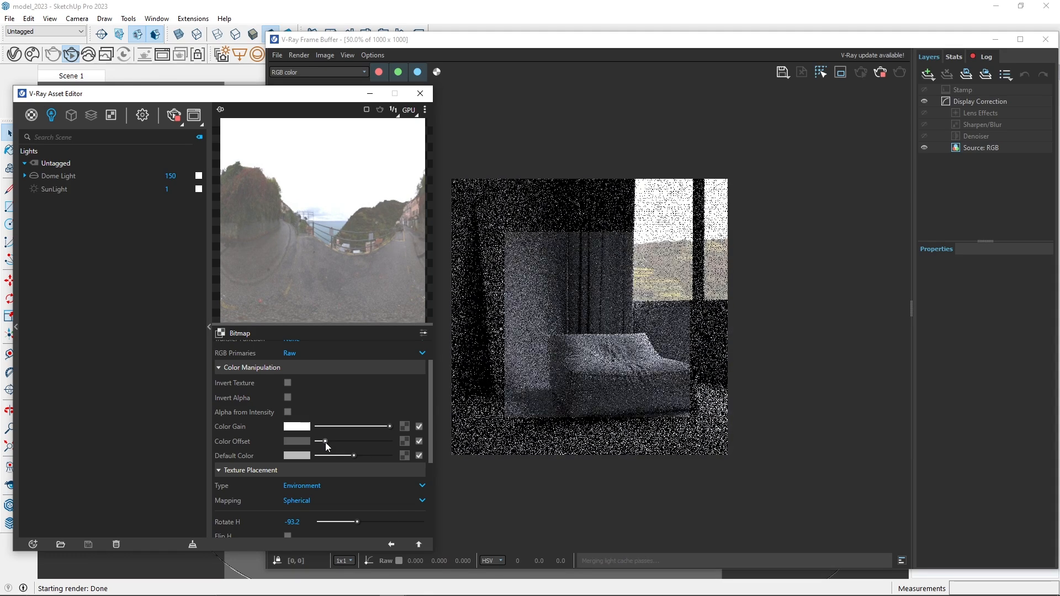
left_click_drag(325, 442, 330, 444)
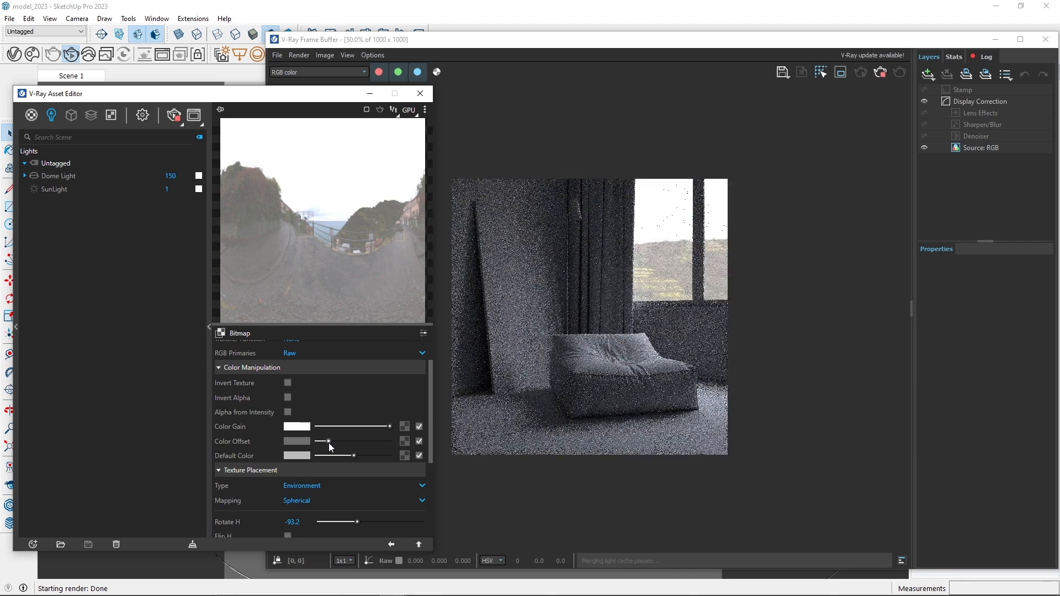
left_click_drag(329, 443, 331, 444)
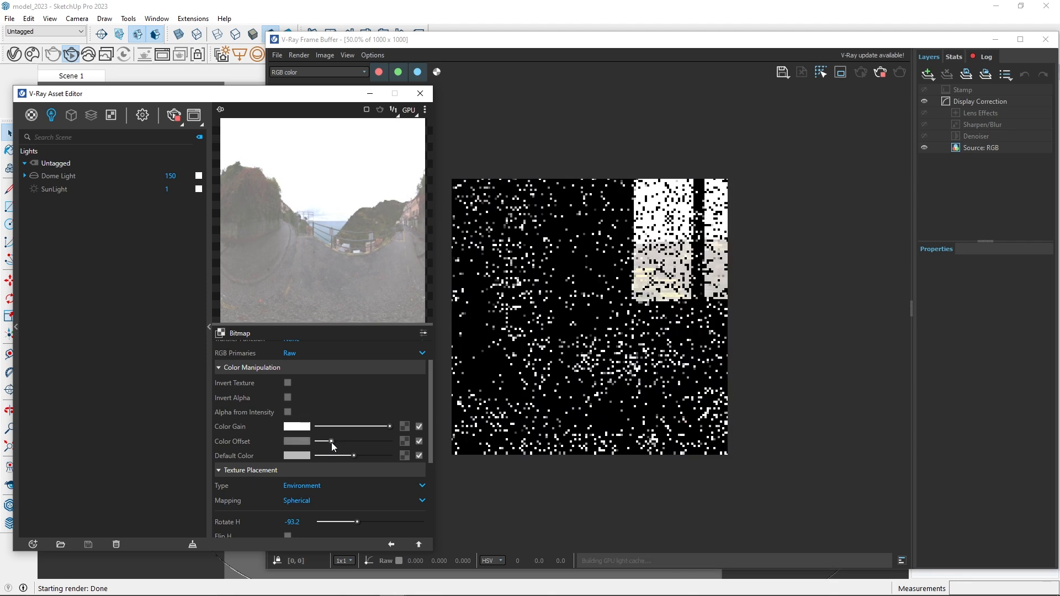
left_click(307, 443)
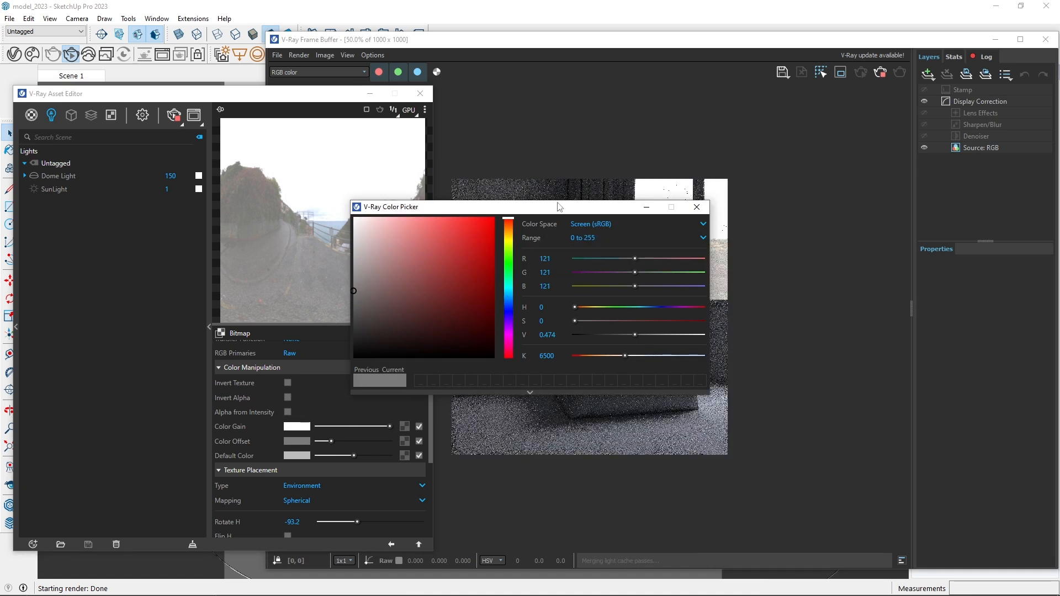
left_click(697, 206)
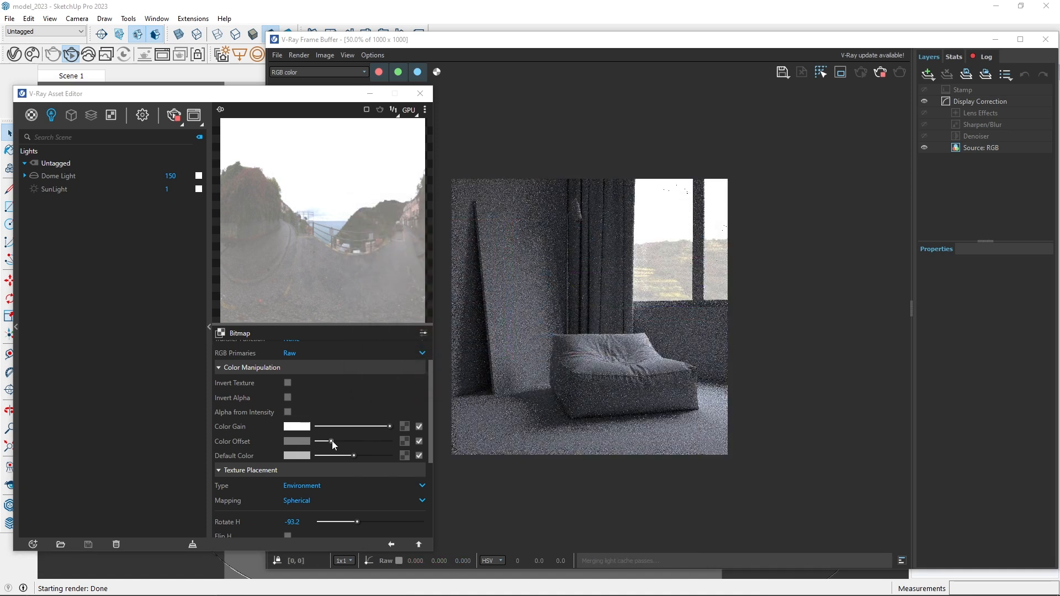
left_click_drag(332, 441, 334, 442)
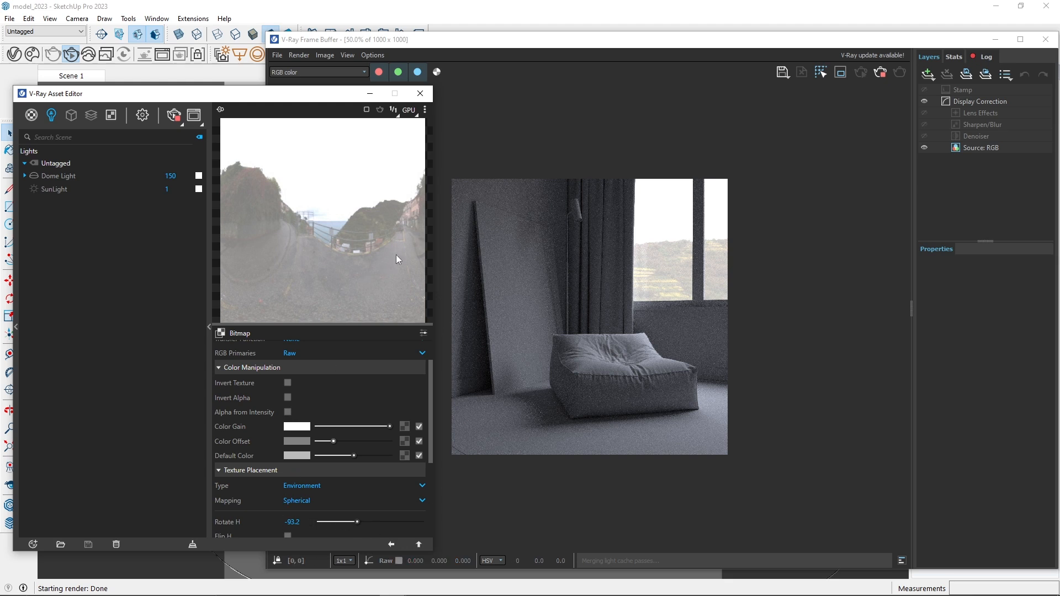
- Stop the interactive render and add an Exposure correction layer with Exposure 1.169 and Highlight Burn 0.500
left_click(843, 91)
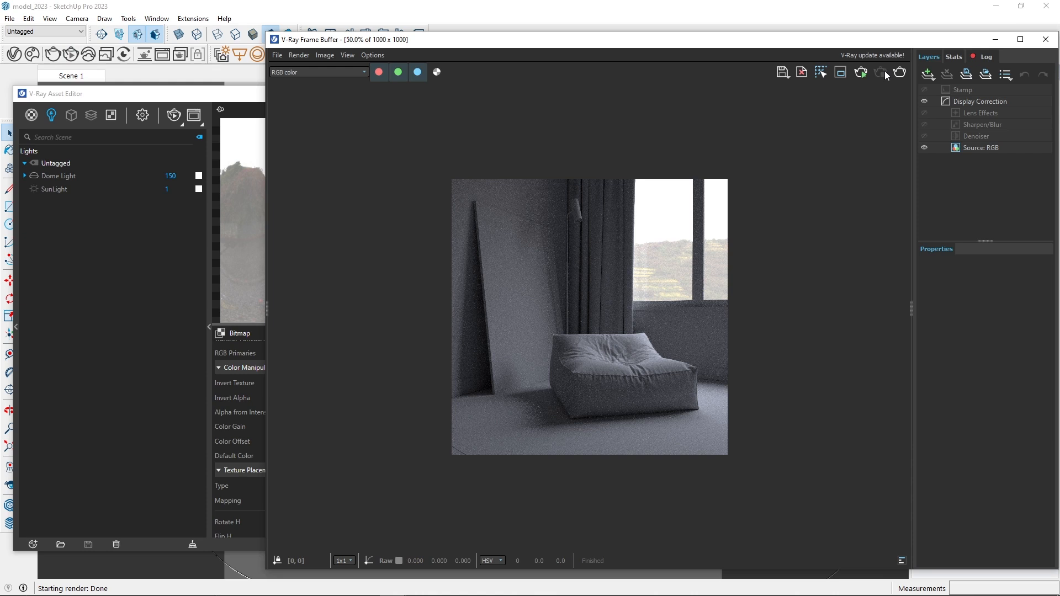
left_click(927, 74)
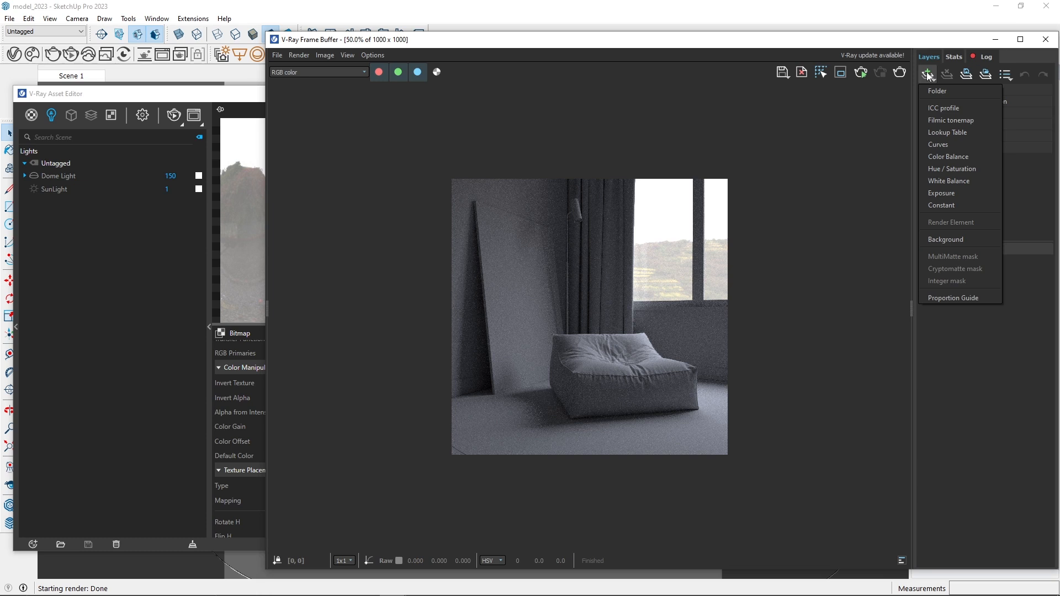
left_click(942, 192)
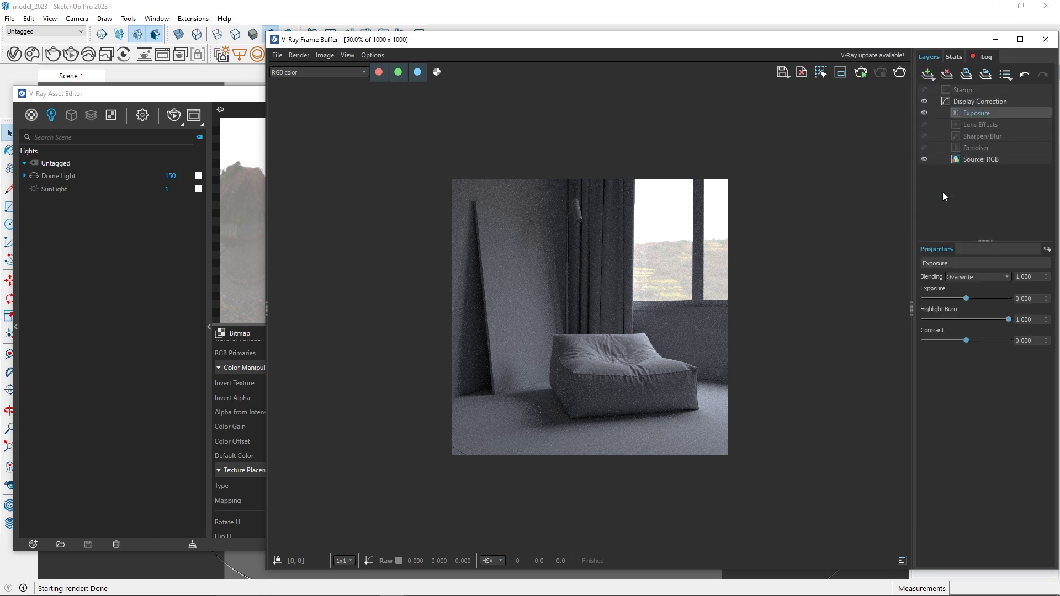
left_click_drag(966, 298, 976, 298)
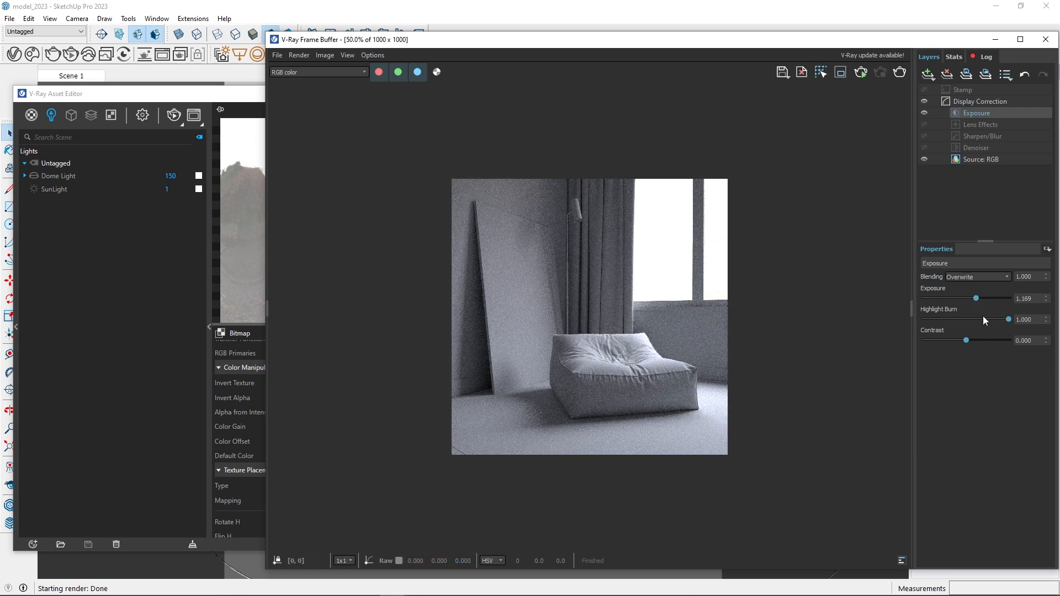
mouse_move(1008, 319)
left_mouse_down()
mouse_move(961, 318)
mouse_move(973, 320)
left_mouse_up()
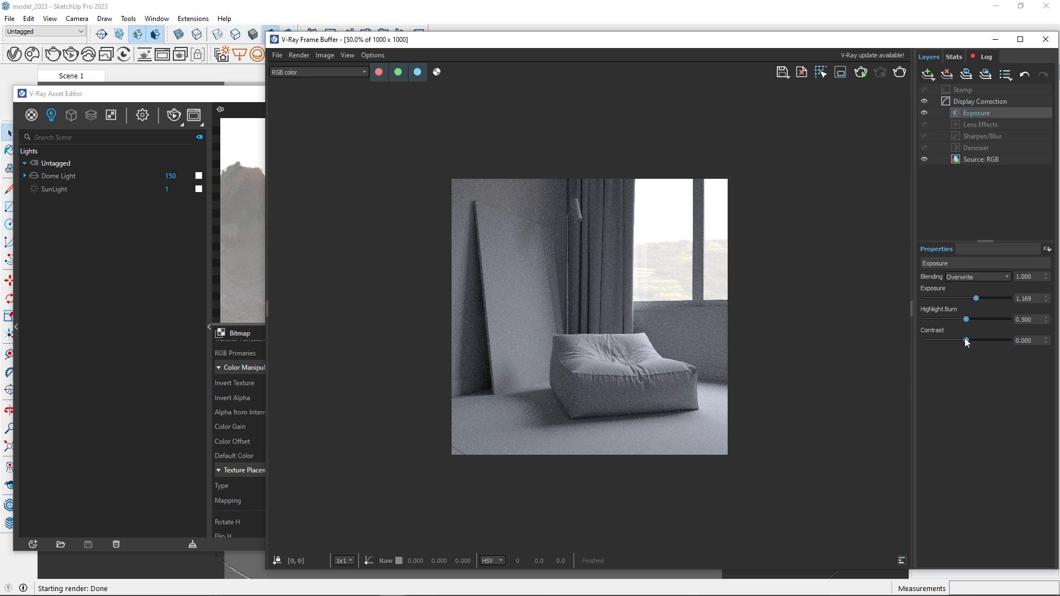
- Add a Filmic tonemap layer with shoulder strength 0.196, linear strength 0.201 and linear angle 0.207, and compare the image with it off and on
left_click(926, 75)
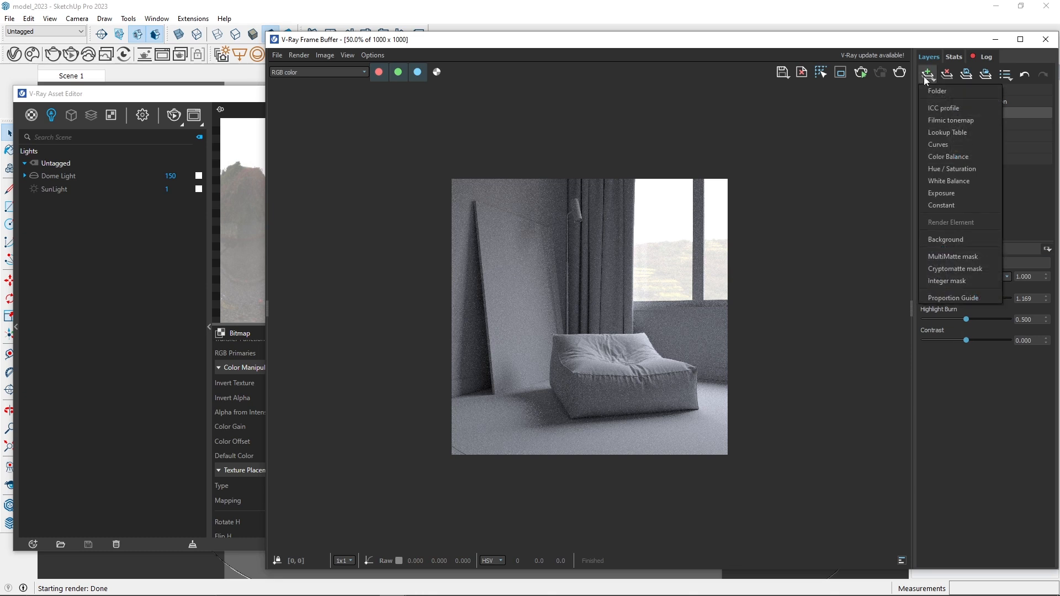
left_click(949, 121)
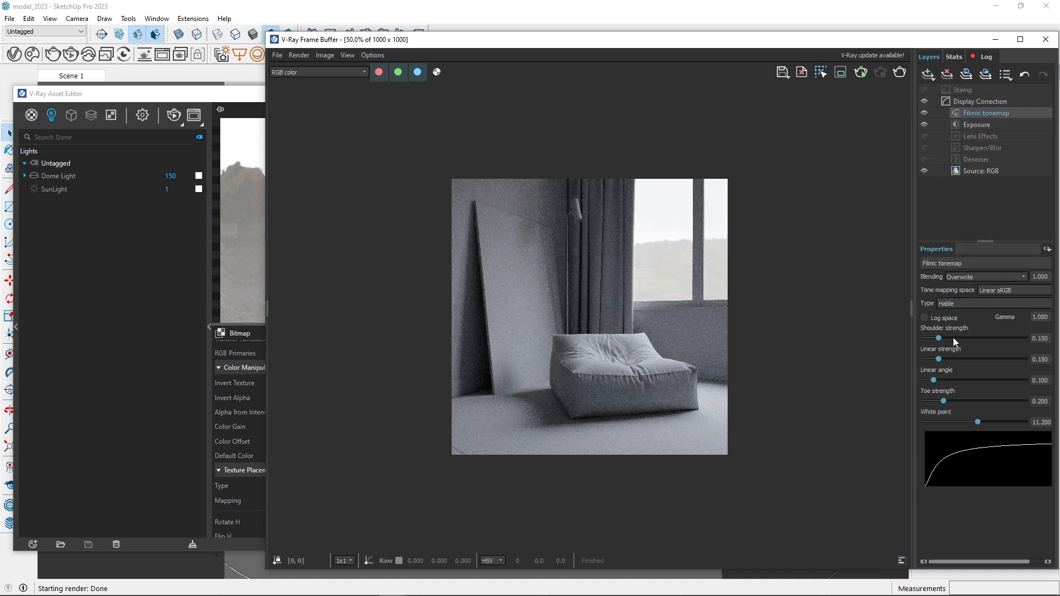
left_click_drag(938, 338, 944, 379)
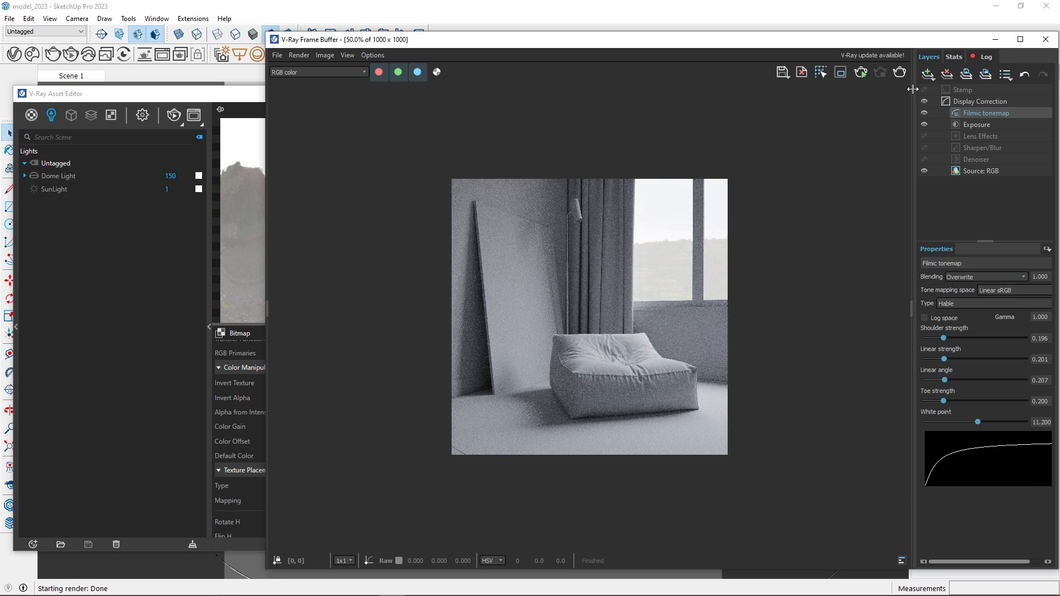
left_click(923, 113)
left_click(924, 113)
left_click(923, 113)
left_click(923, 113)
left_click(924, 114)
left_click(924, 113)
- Create a new Generic V-Ray material and name it 0_wall
left_click(115, 299)
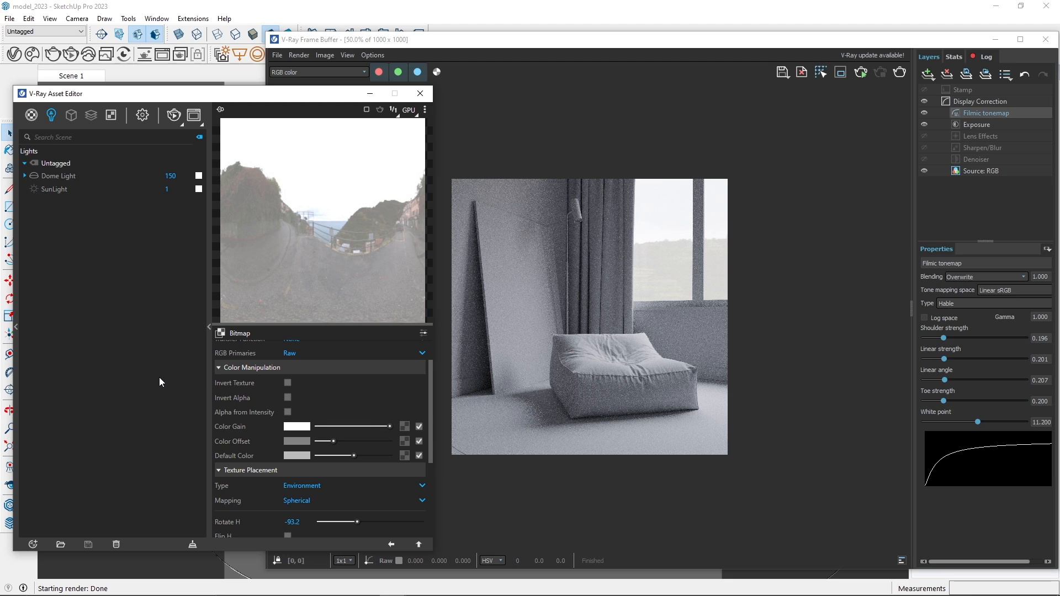
left_click(32, 544)
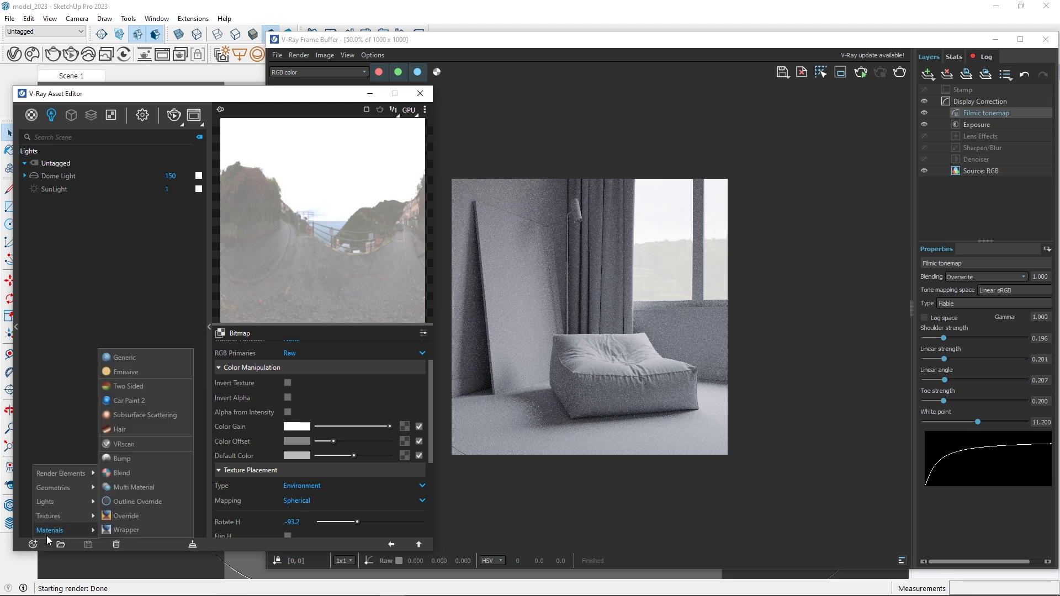
left_click(147, 359)
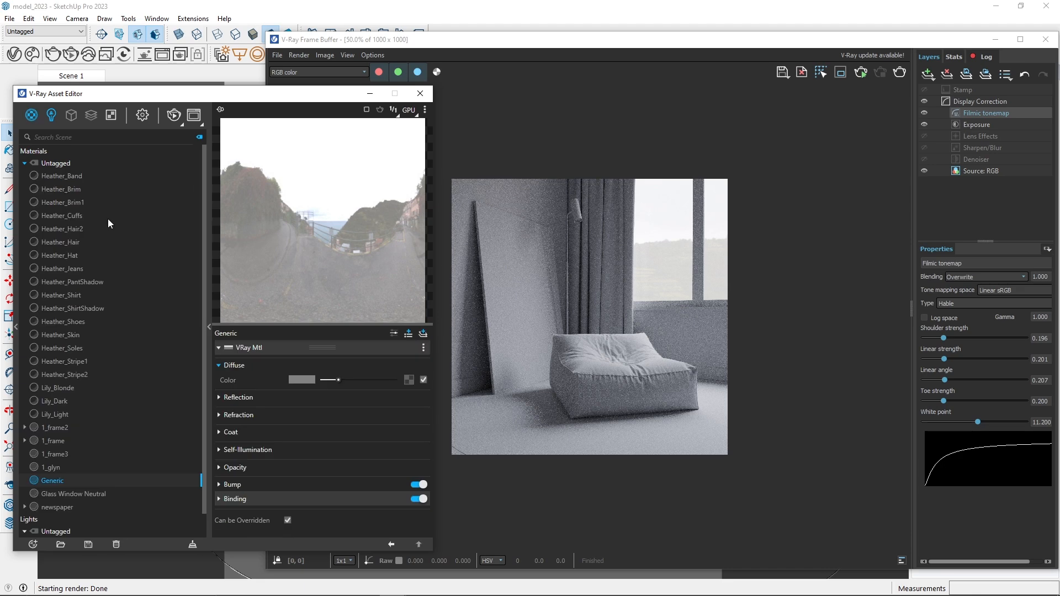
double_click(62, 479)
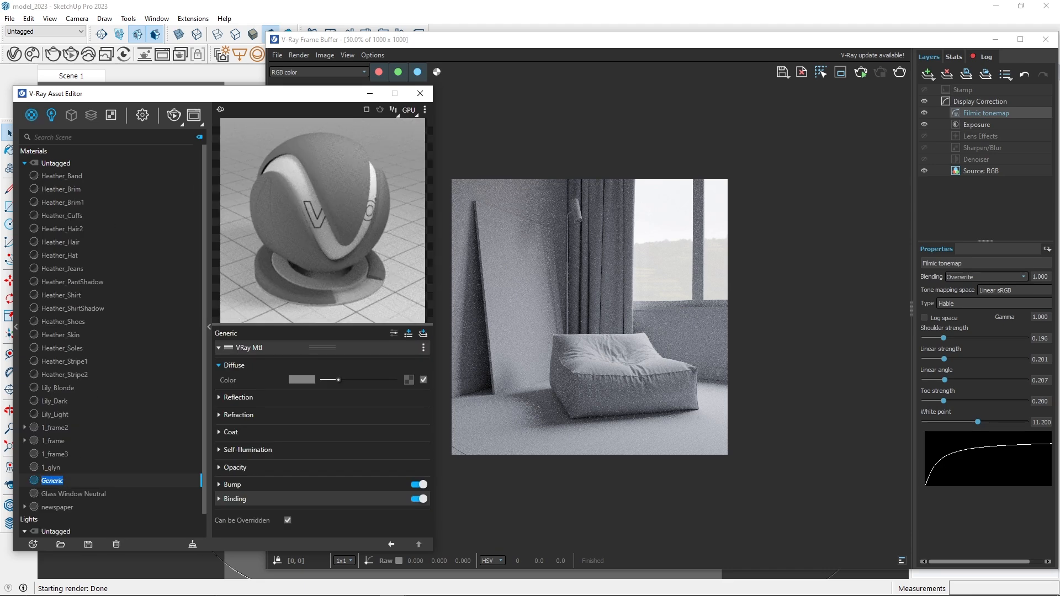
type("0_weall")
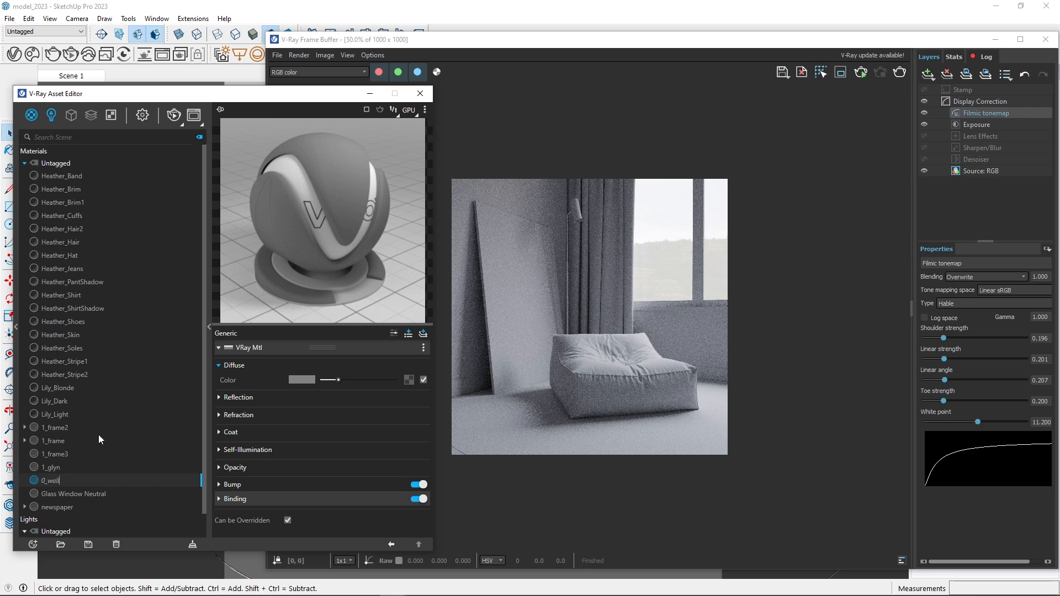
key("Return")
- Set the 0_wall material's diffuse color to light grey, RGB 216, 216, 216
mouse_move(305, 383)
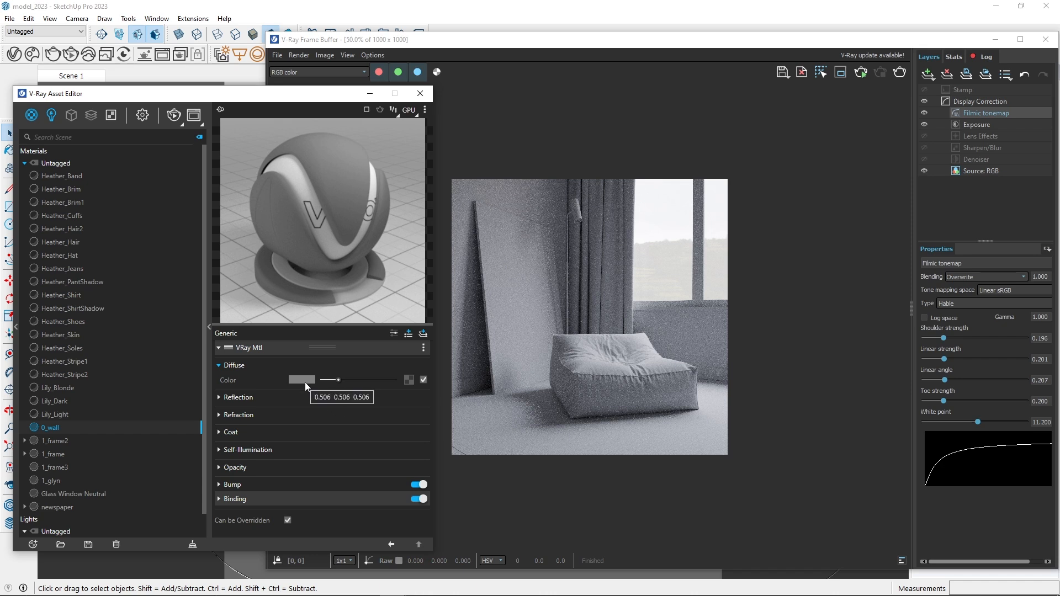
left_click(305, 382)
mouse_move(392, 279)
left_mouse_down()
mouse_move(386, 263)
mouse_move(317, 260)
mouse_move(277, 238)
left_mouse_up()
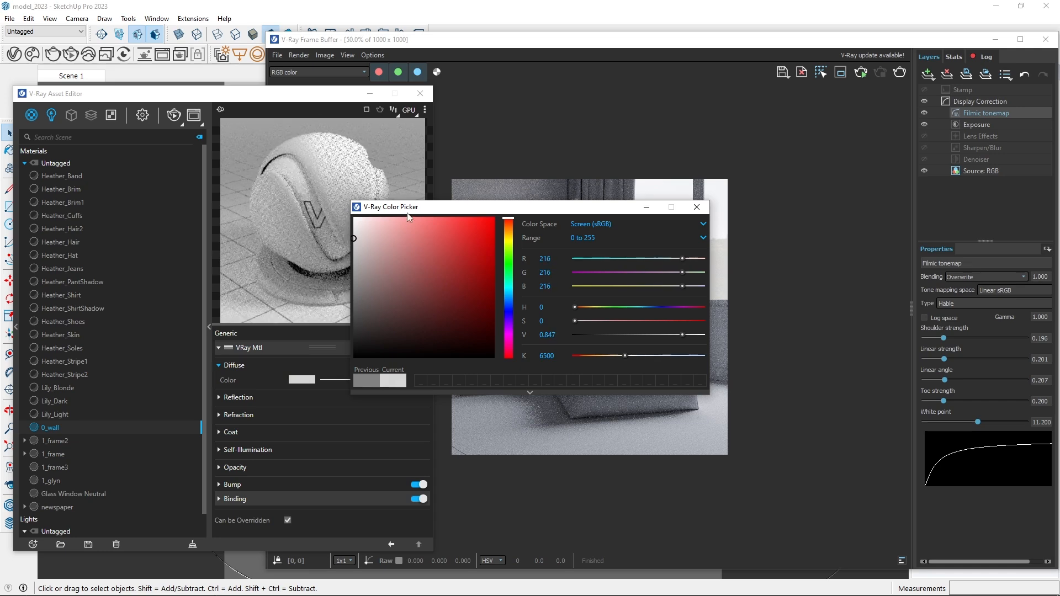
left_click_drag(407, 209, 273, 354)
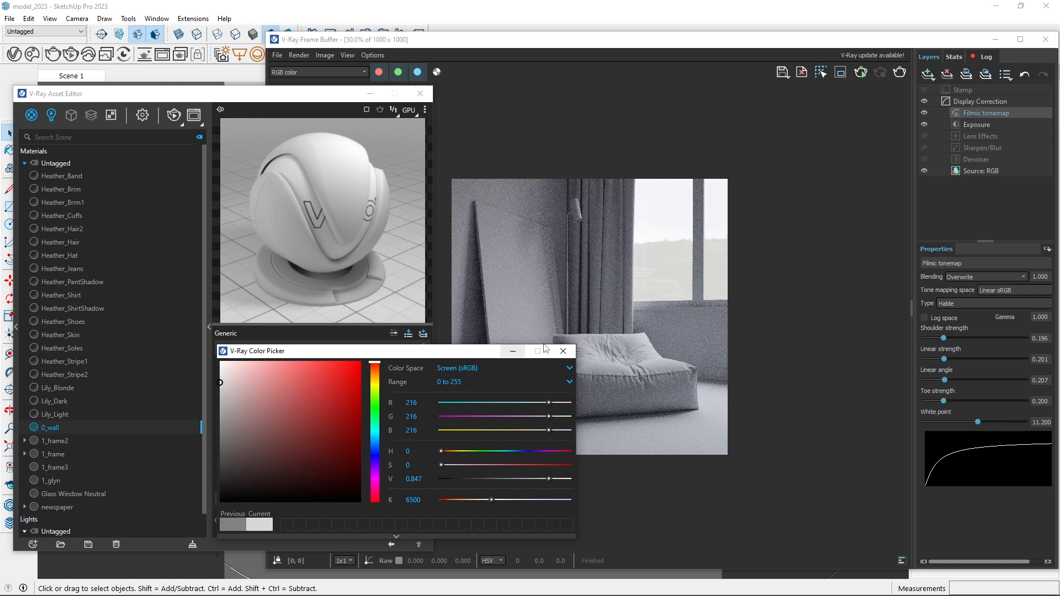
left_click(563, 351)
mouse_move(305, 385)
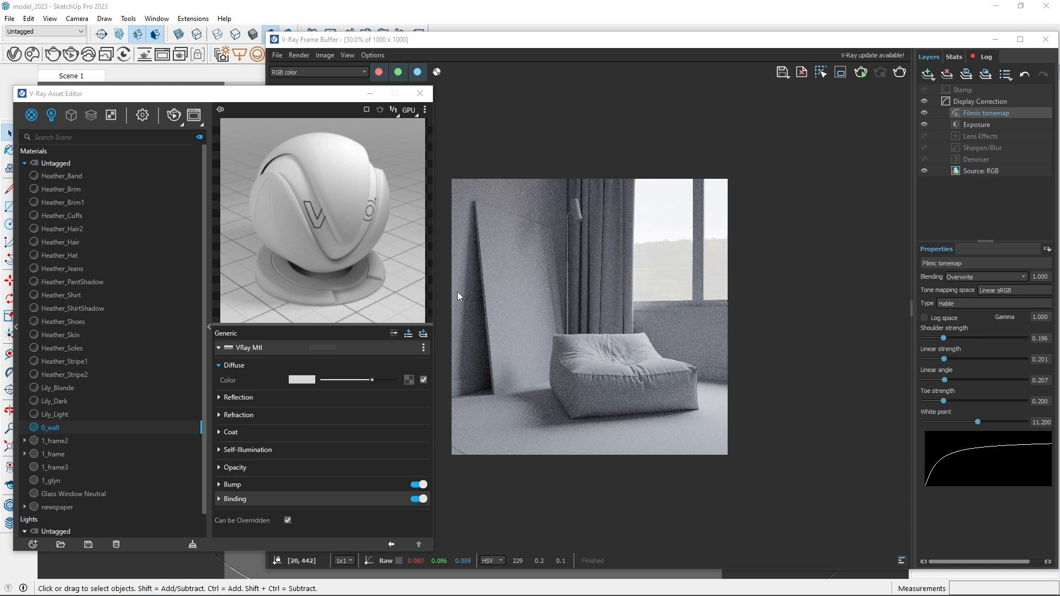
- Set the 0_wall material's reflection color to mid grey, RGB 134, 134, 134
left_click(243, 397)
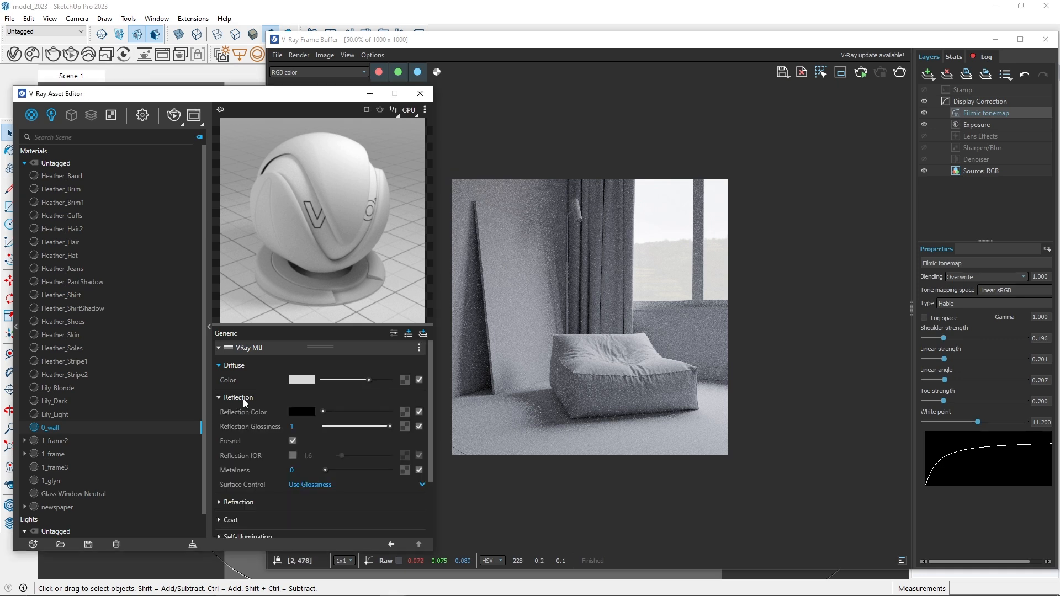
left_click(293, 413)
left_click_drag(299, 353, 689, 154)
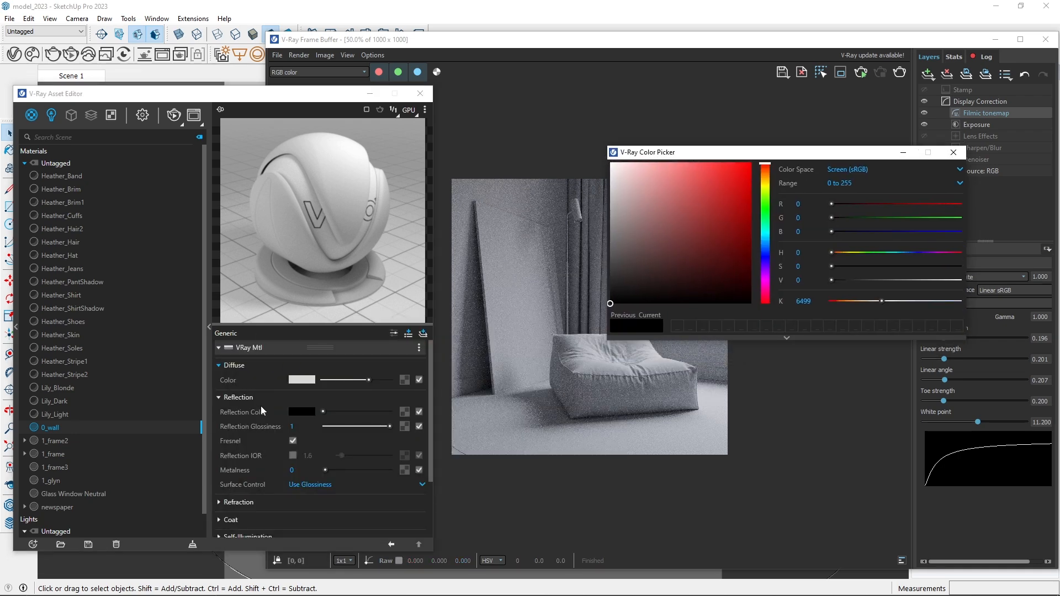
left_click_drag(688, 198, 552, 229)
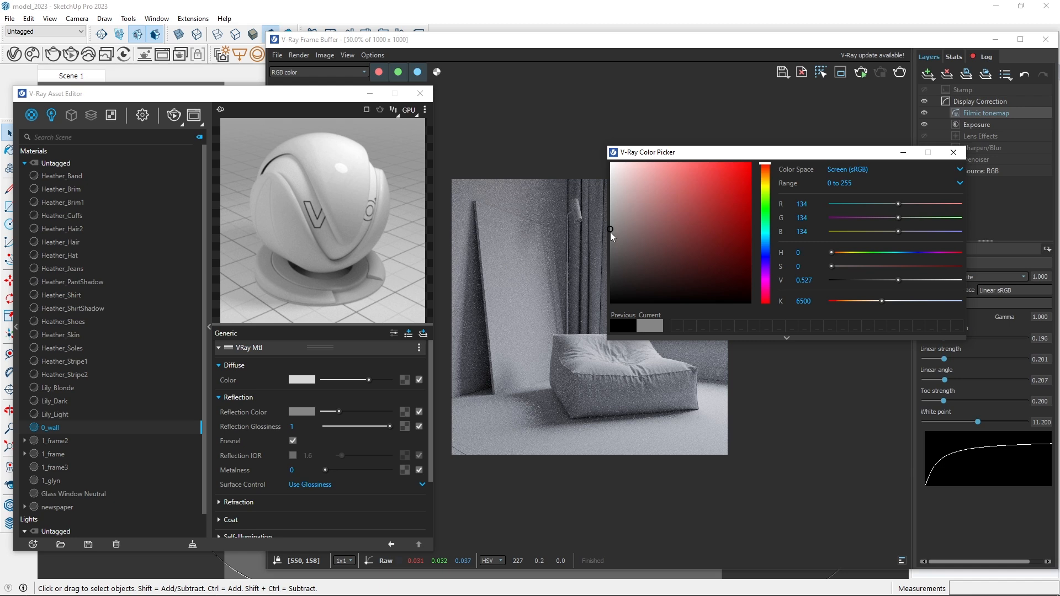
left_click(953, 152)
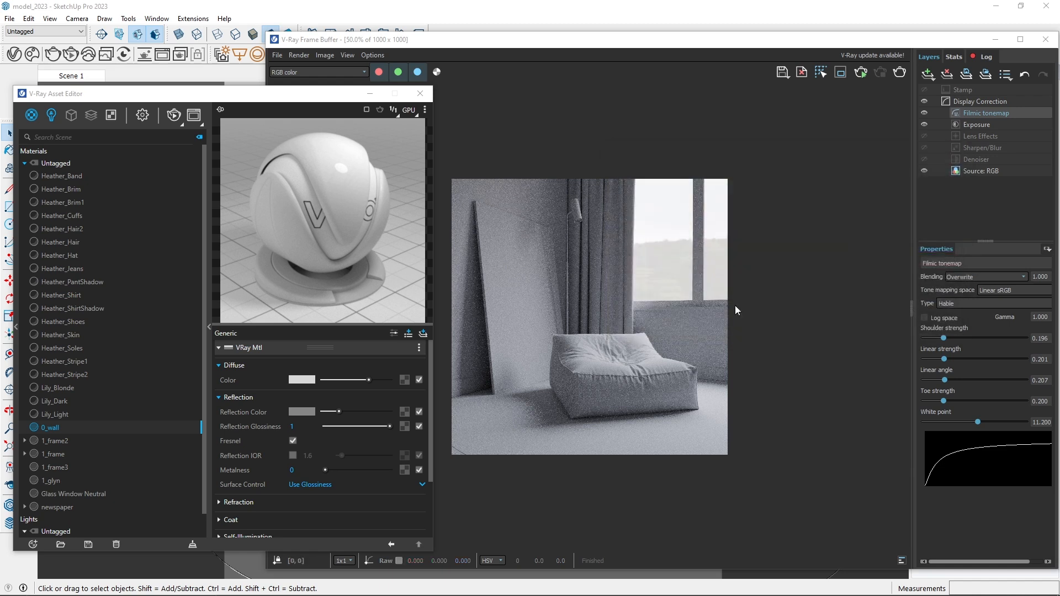
- Load the wall_reflection_color image from the Maps folder as a Bitmap texture in the 0_wall material's reflection glossiness
left_click(403, 426)
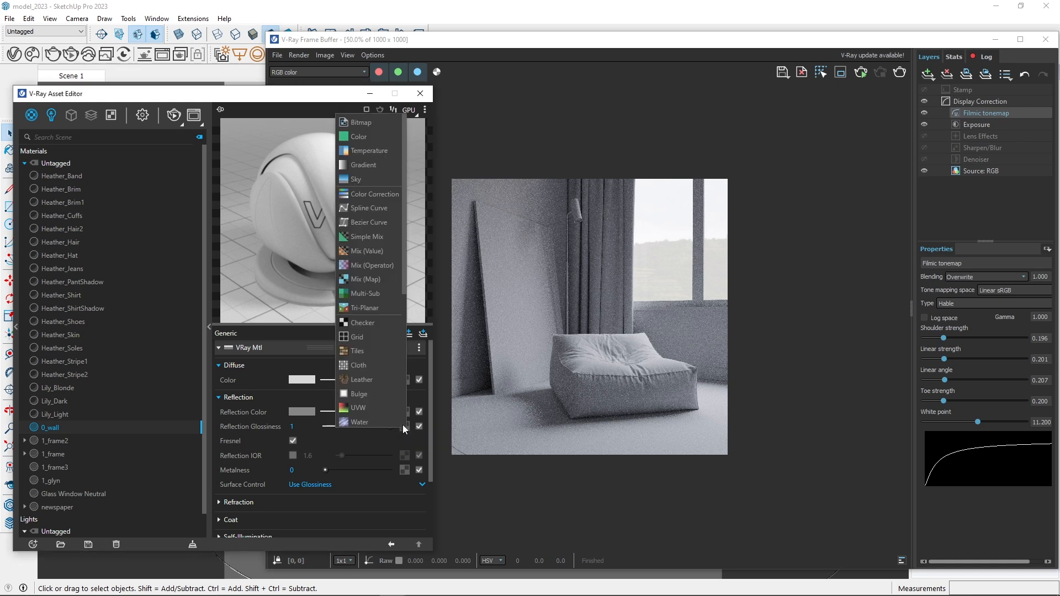
left_click(366, 121)
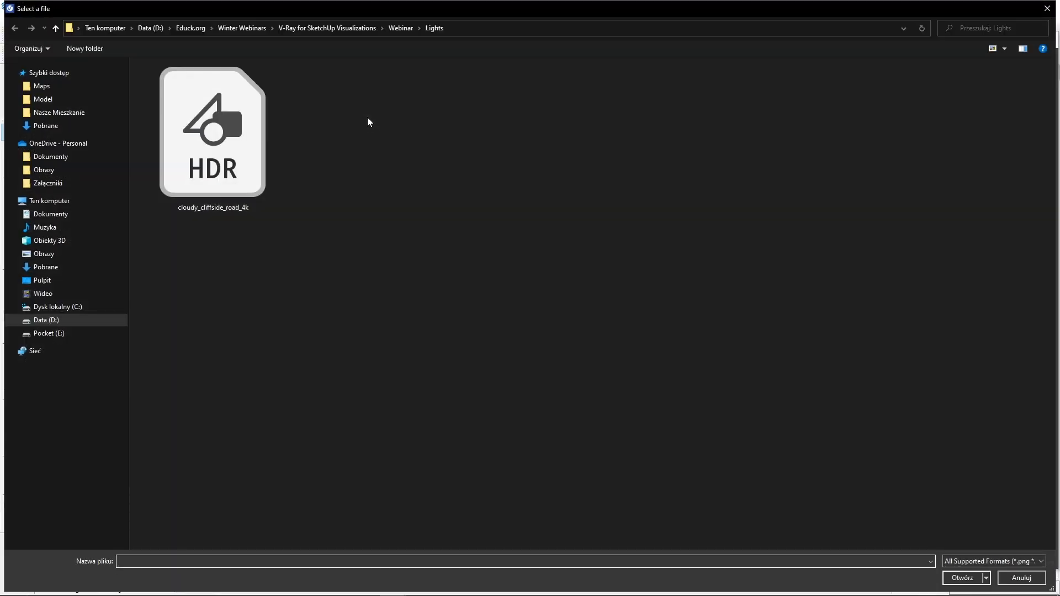
left_click(402, 29)
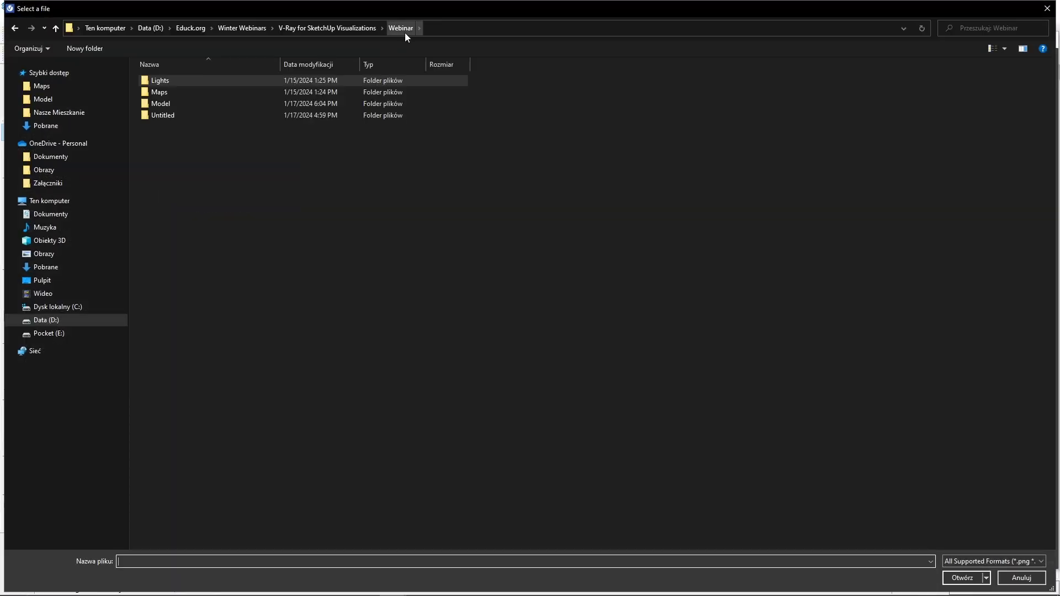
double_click(165, 93)
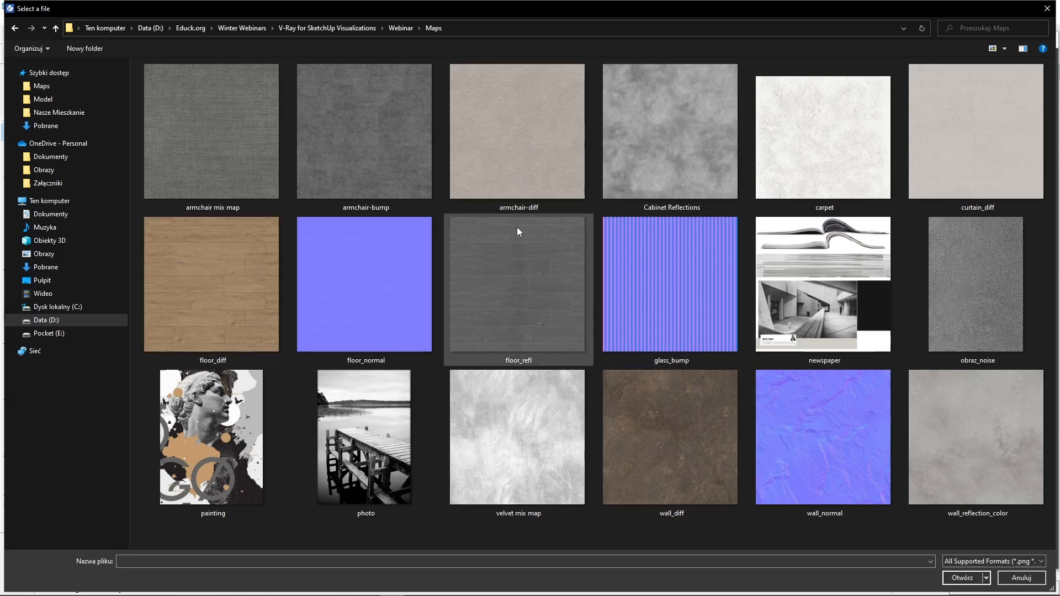
left_click(1022, 421)
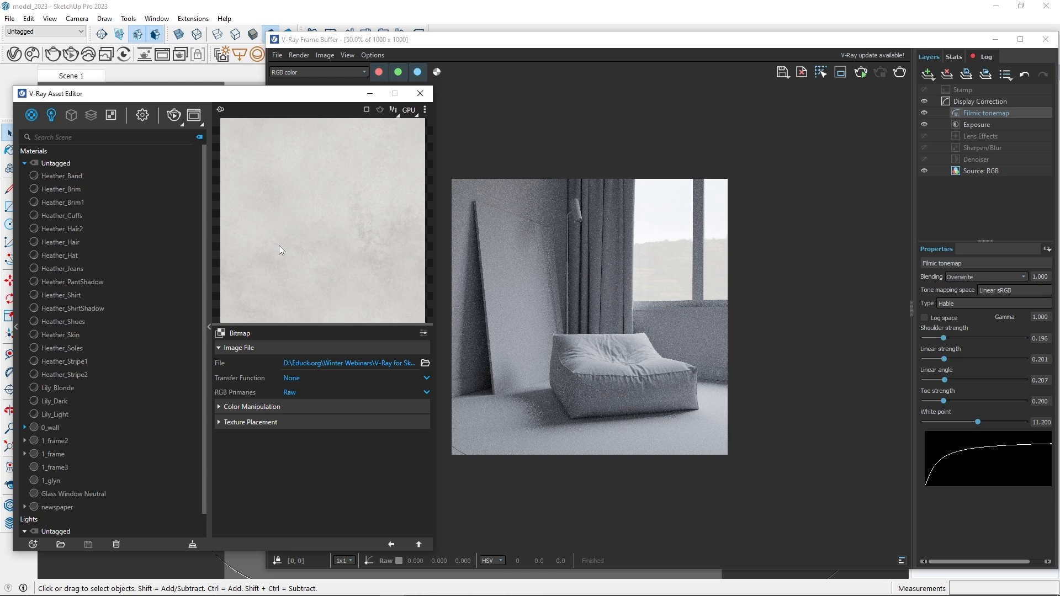
- Try the sRGB and Custom Gamma Curve (gamma 0.5) transfer functions on the glossiness bitmap, and return it to None
left_click(305, 378)
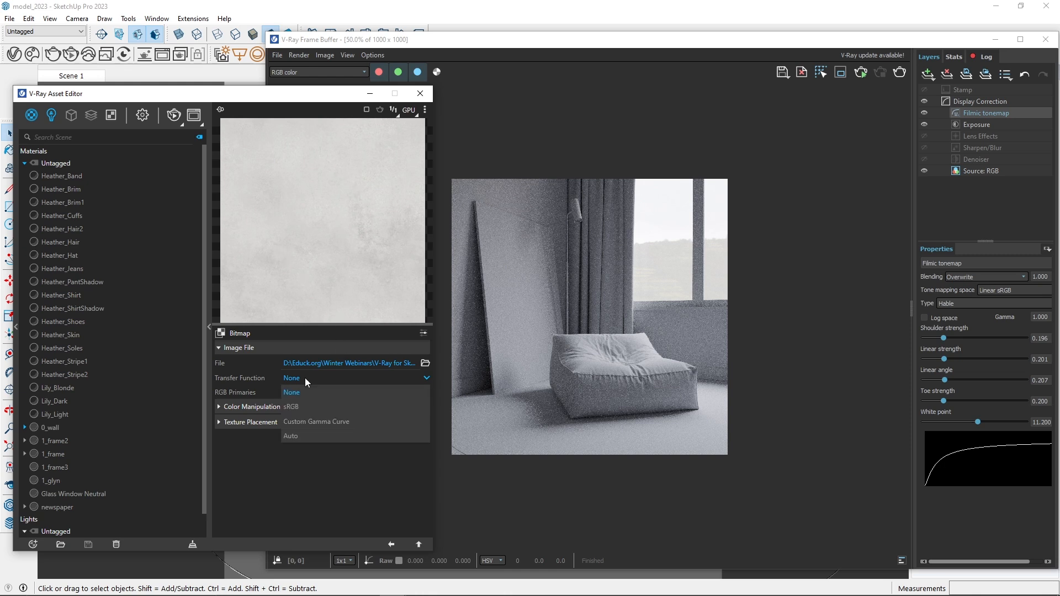
left_click(299, 406)
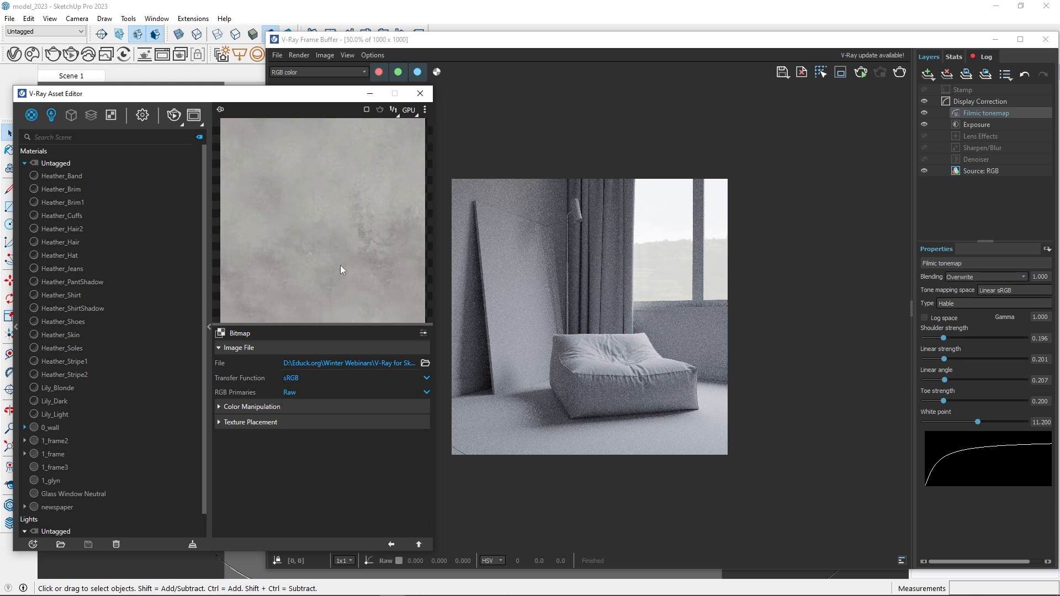
left_click(303, 378)
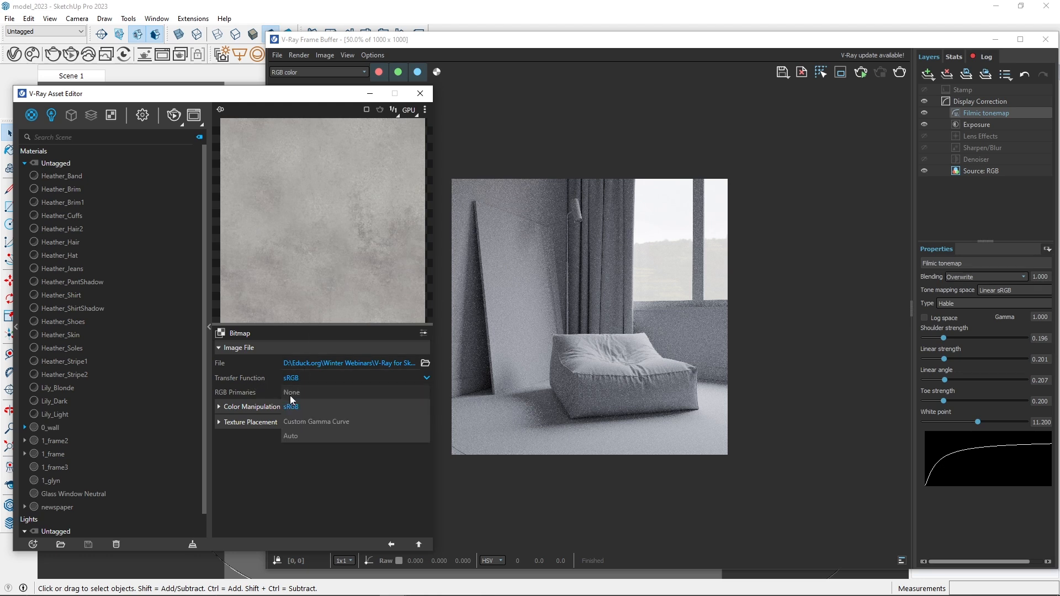
left_click(302, 418)
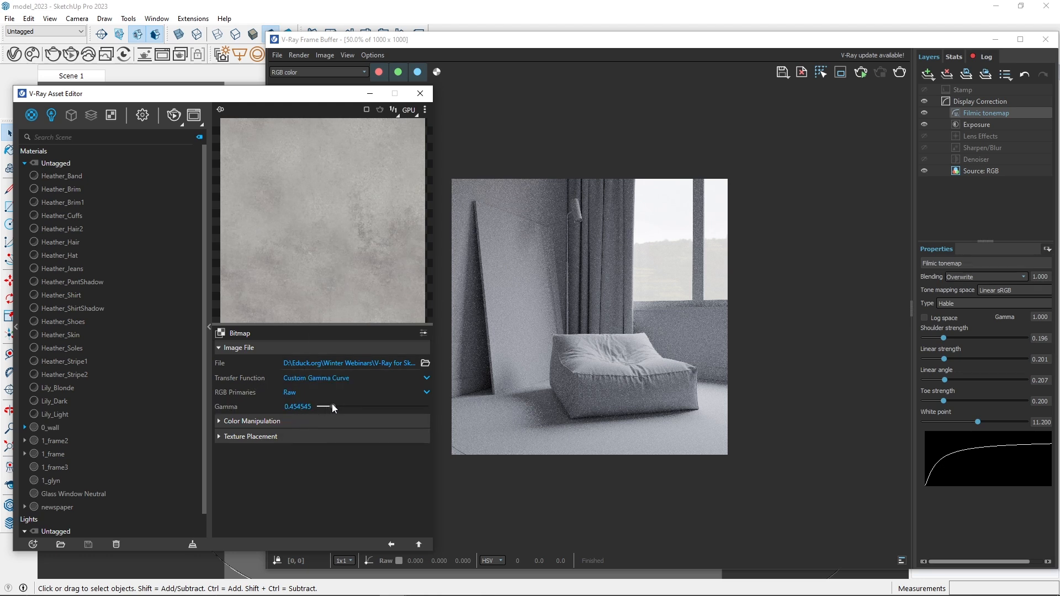
mouse_move(333, 406)
left_mouse_down()
mouse_move(345, 403)
mouse_move(321, 407)
mouse_move(332, 408)
left_mouse_up()
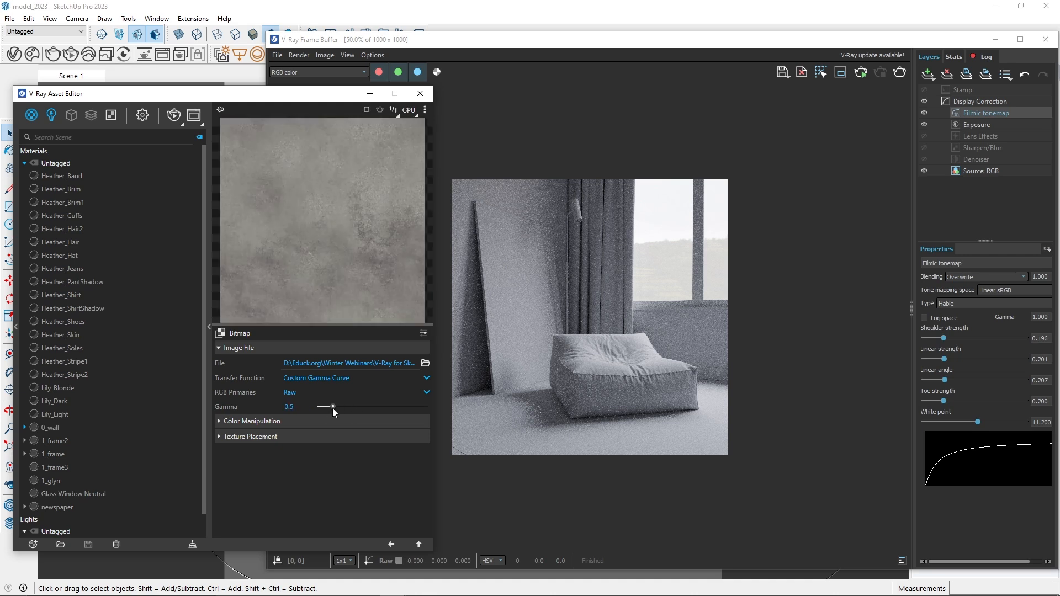
left_click(313, 375)
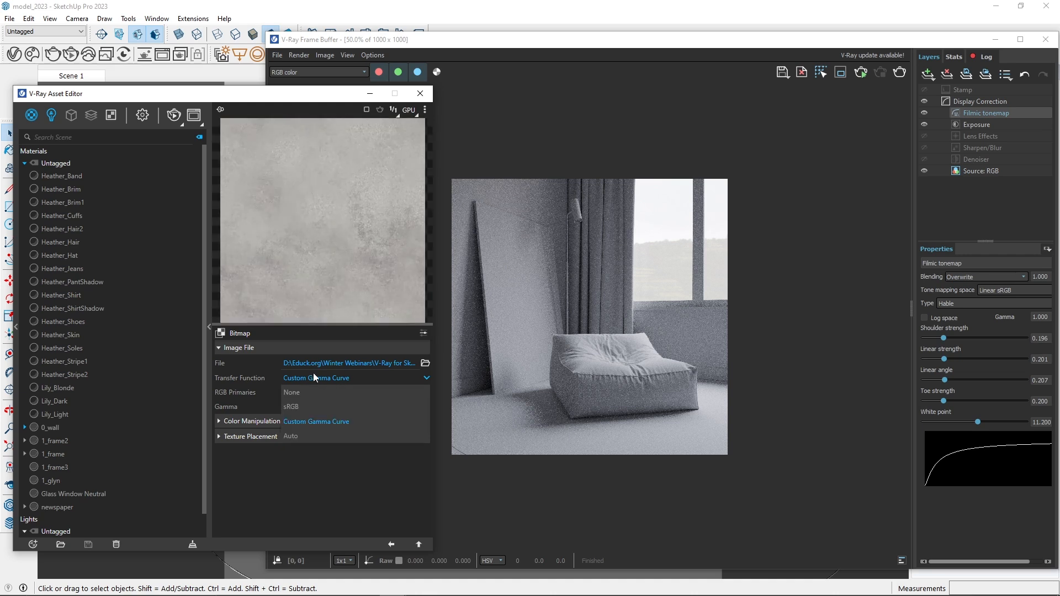
left_click(309, 395)
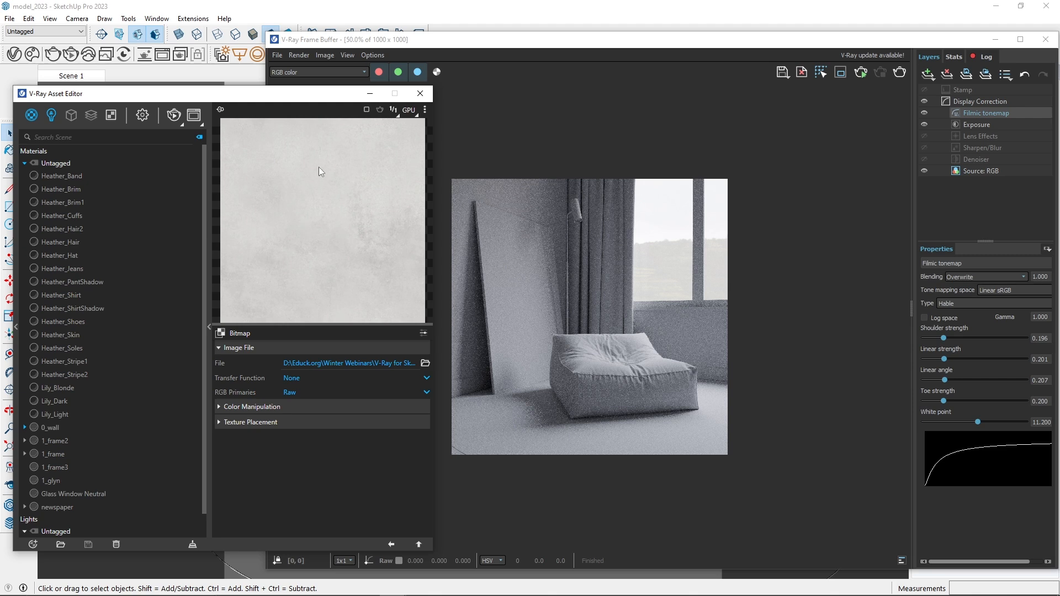
- Leave the V-Ray windows and paint the room's walls in the model with the 0_wall material
left_click(390, 545)
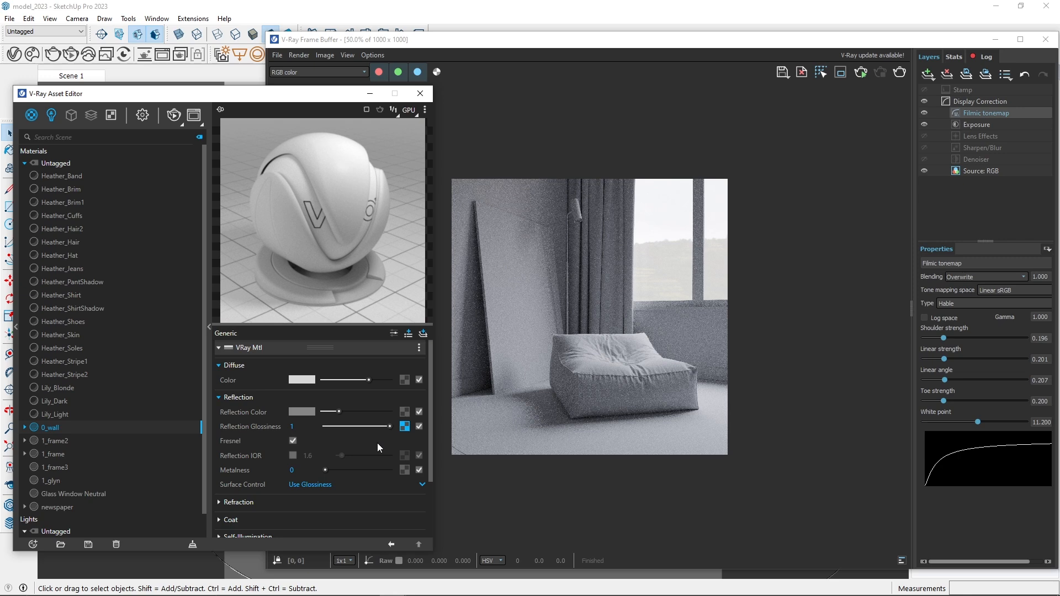
left_click(373, 98)
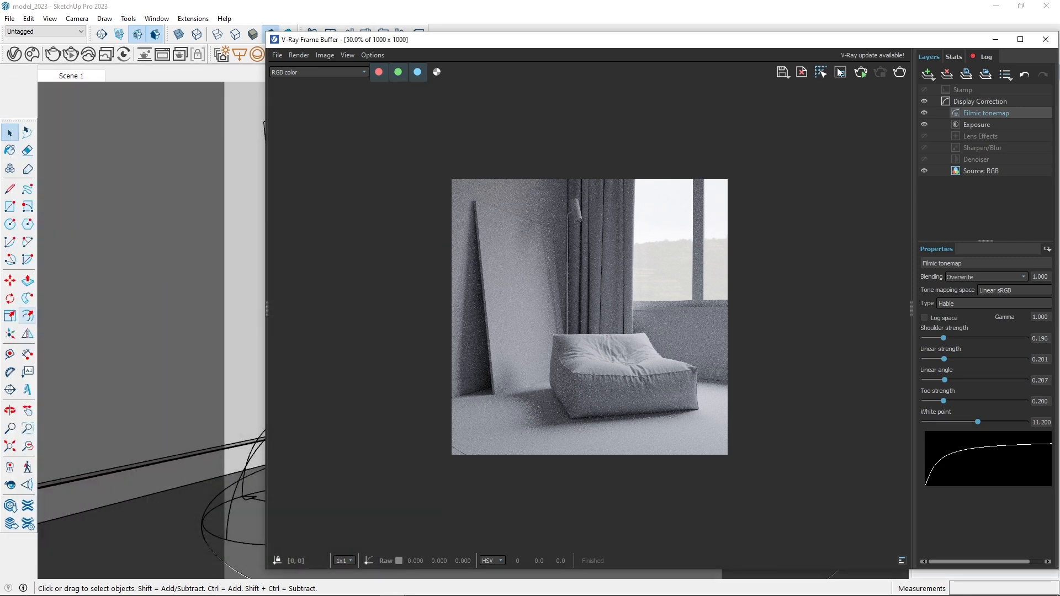
left_click(995, 39)
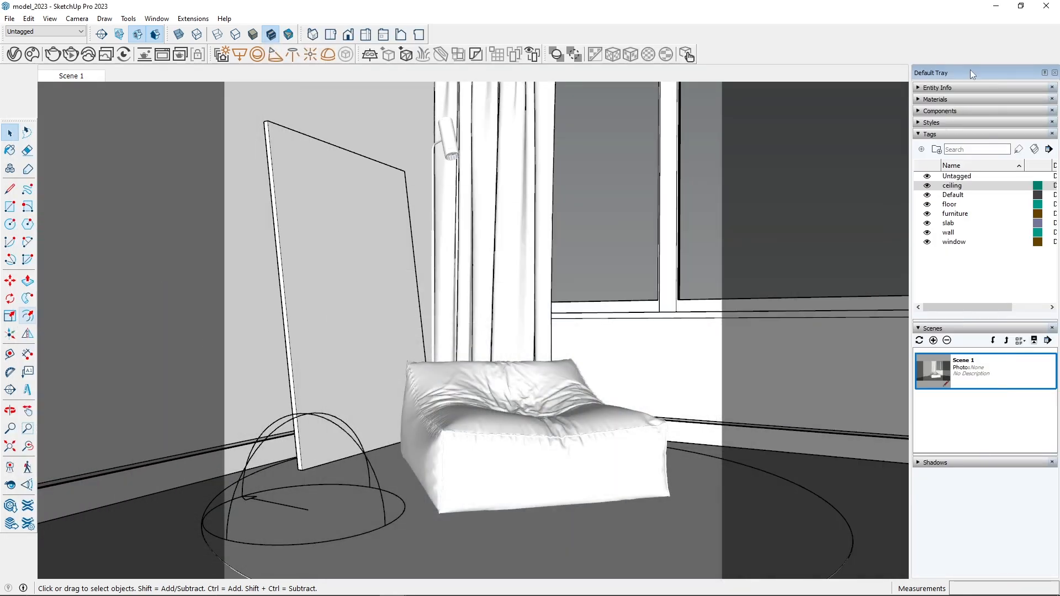
left_click(937, 99)
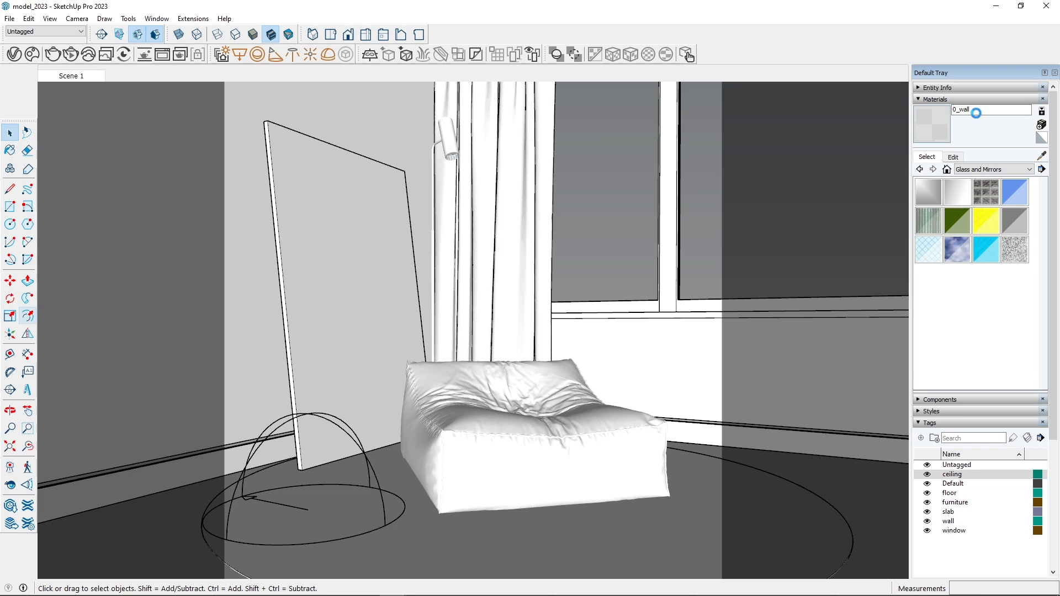
key("b")
left_click(369, 98)
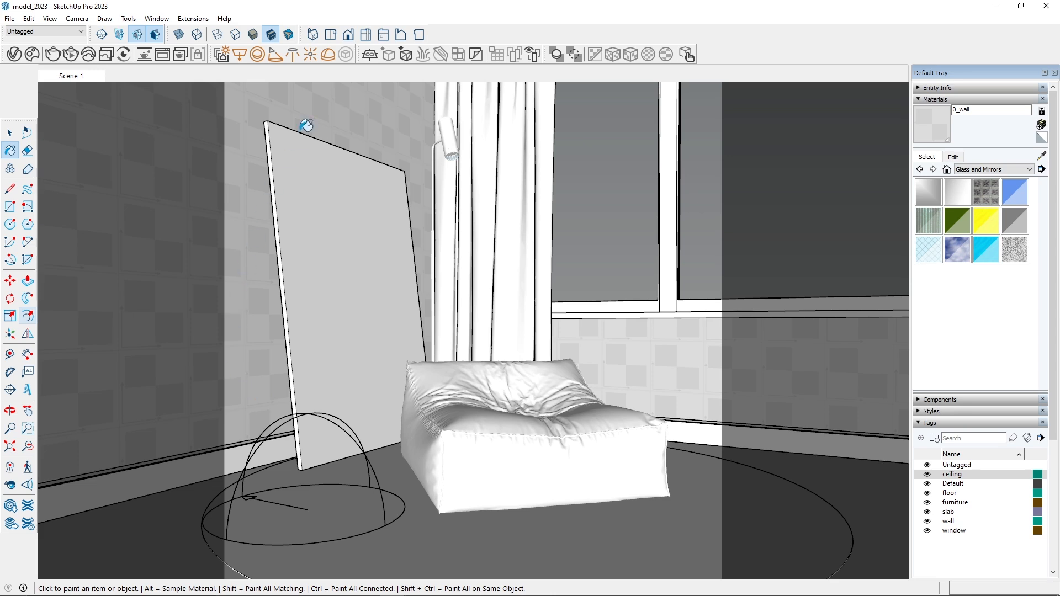
- Reopen the 0_wall material, expand its Binding settings, and examine the Texture Mode options against the painted wall
left_click(15, 56)
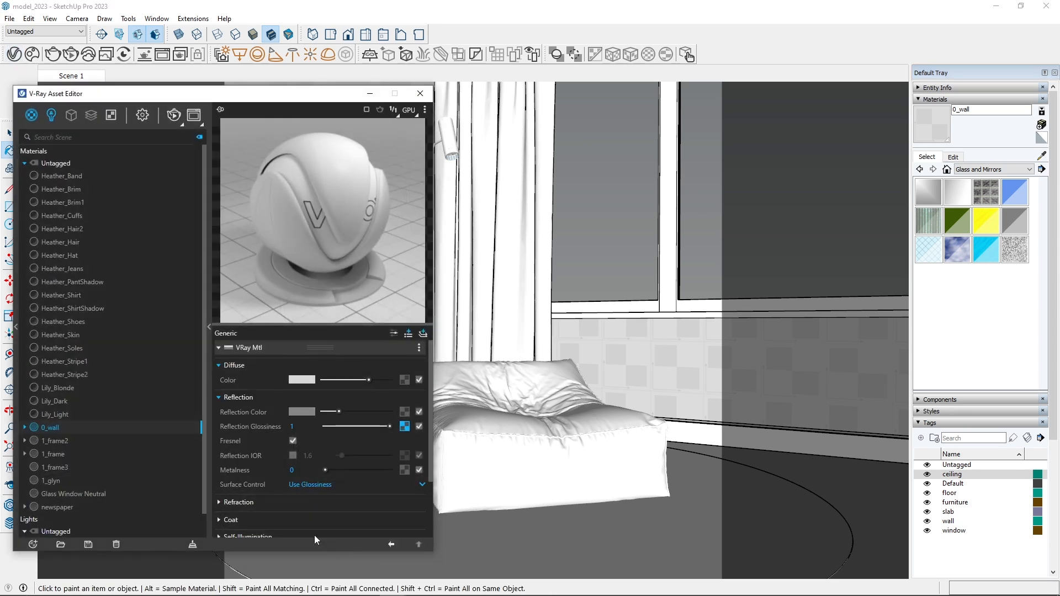
scroll(276, 508, "down", 3)
left_click(239, 508)
scroll(253, 492, "down", 2)
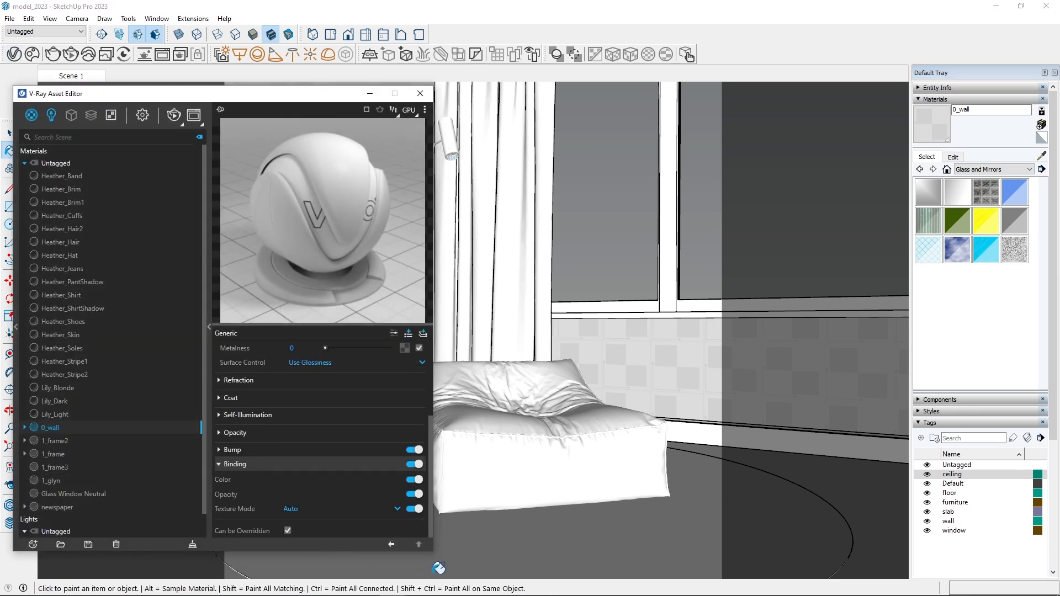
left_click_drag(433, 551, 433, 595)
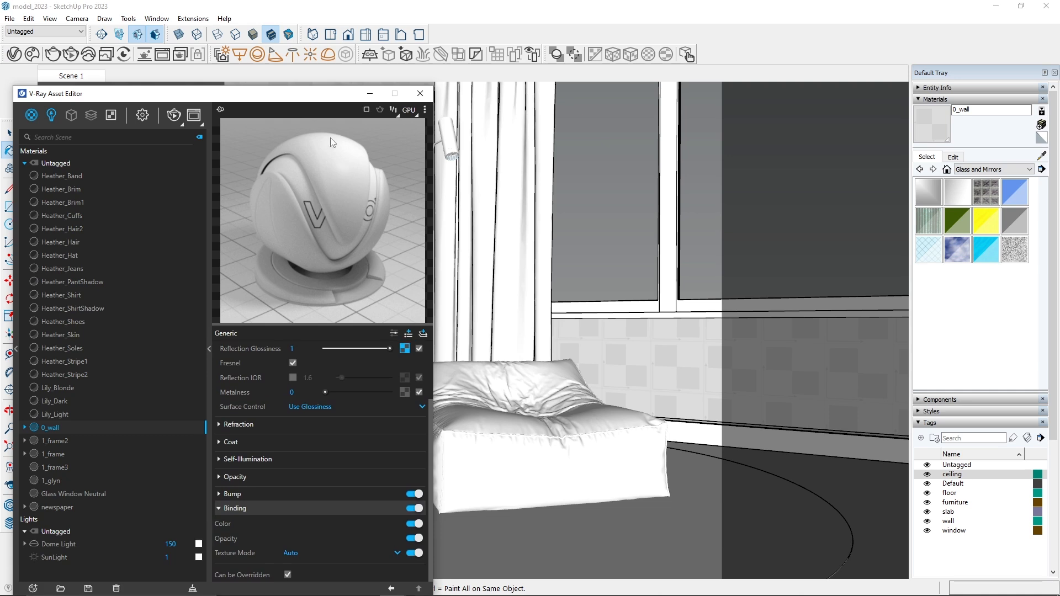
left_click_drag(300, 100, 448, 60)
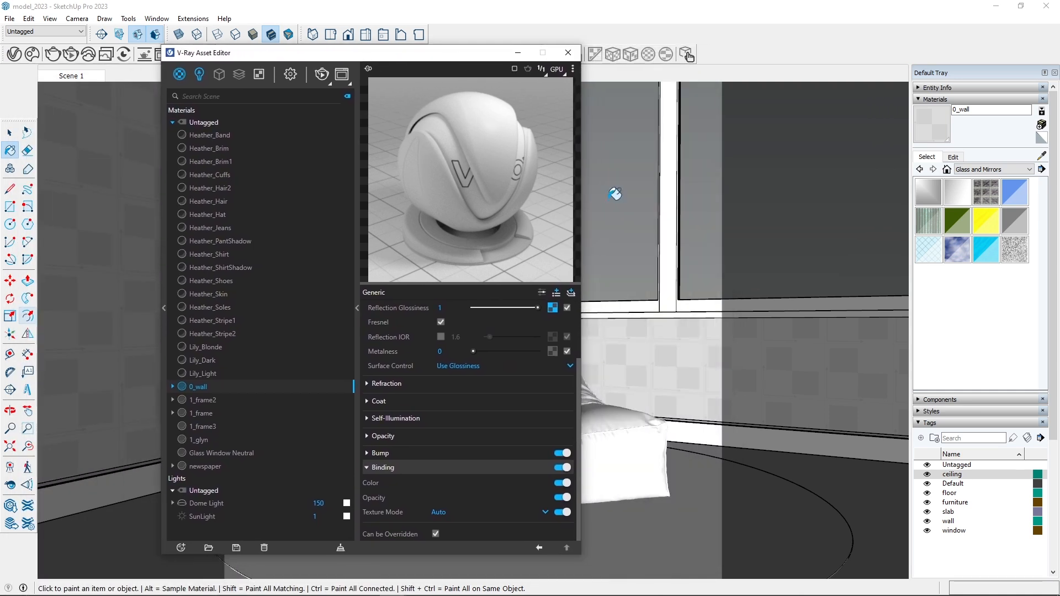
scroll(696, 355, "up", 3)
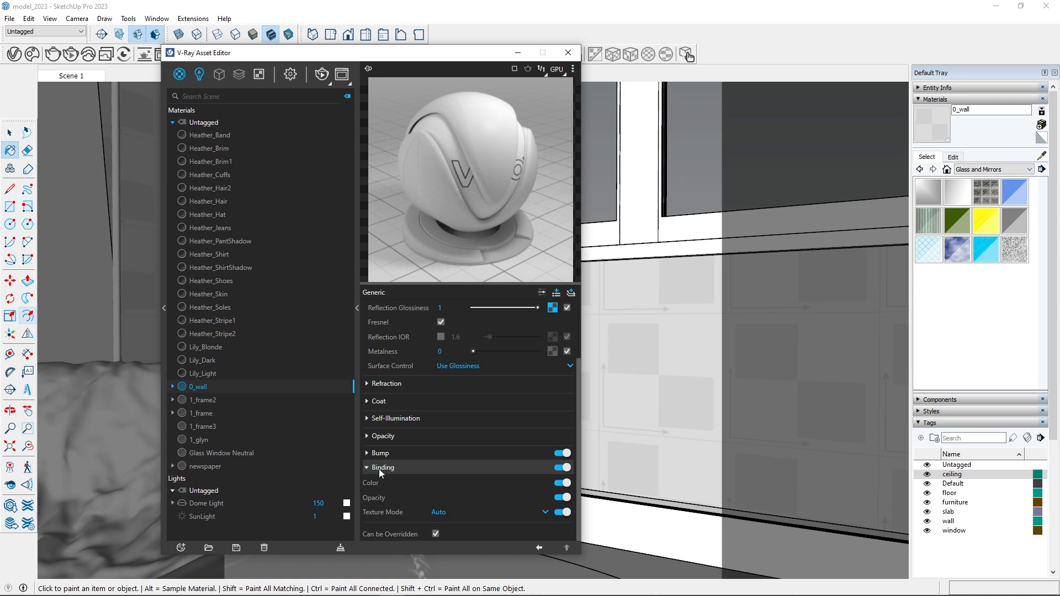
left_click(442, 512)
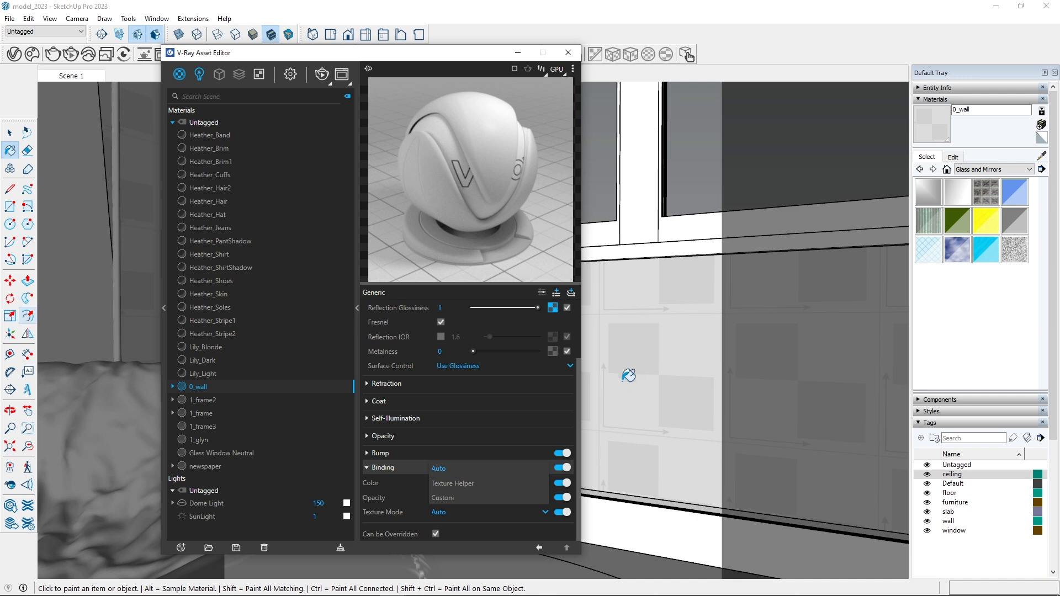
left_click(576, 410)
scroll(524, 435, "up", 2)
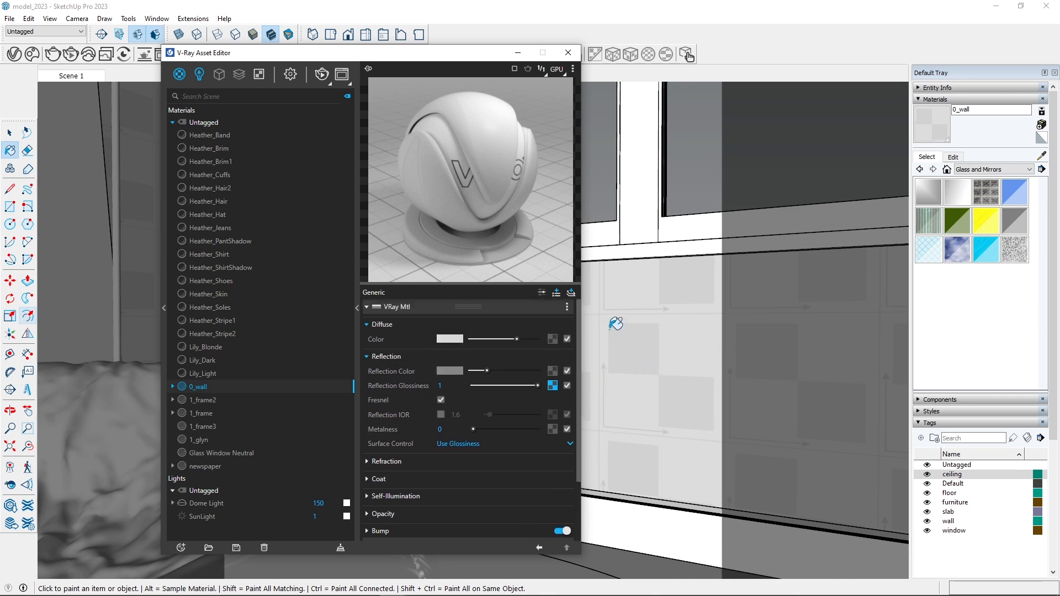
scroll(449, 505, "down", 2)
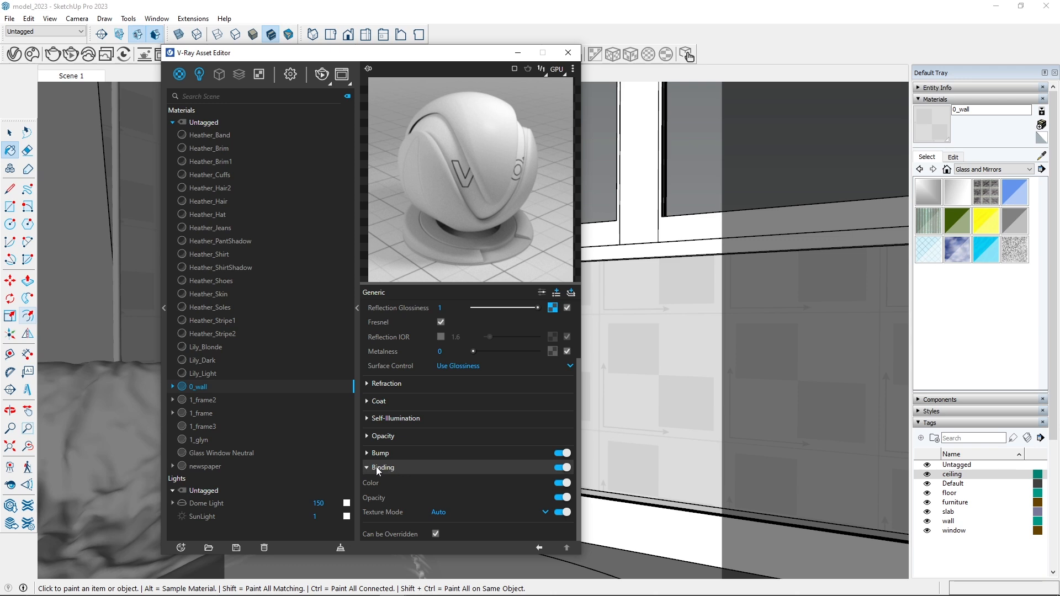
- Set the 0_wall binding's Texture Mode to Custom, using the wall_reflection_color image as a Bitmap texture
left_click(437, 513)
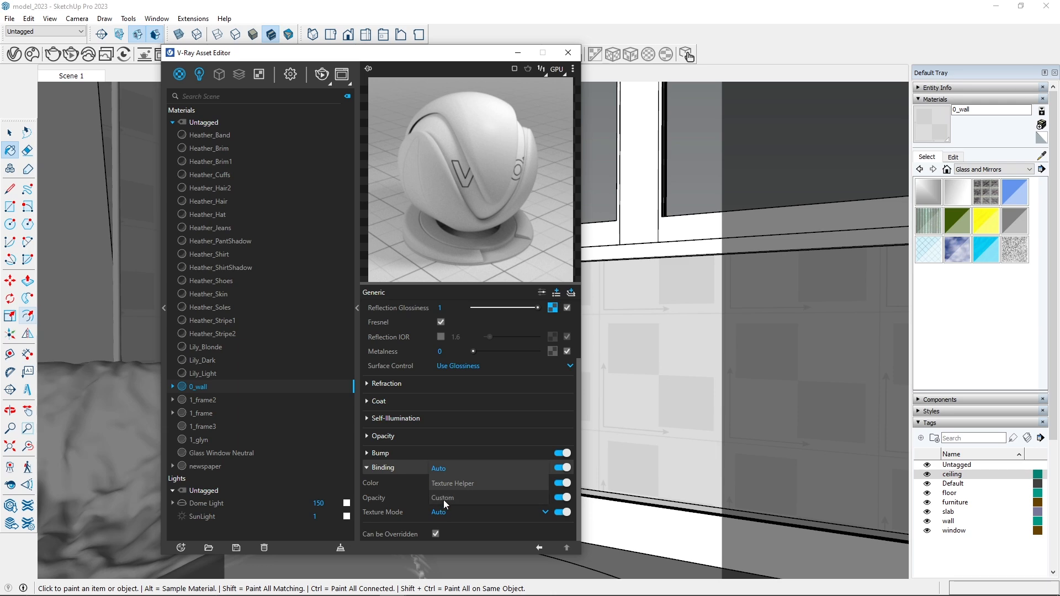
left_click(442, 499)
left_click(563, 527)
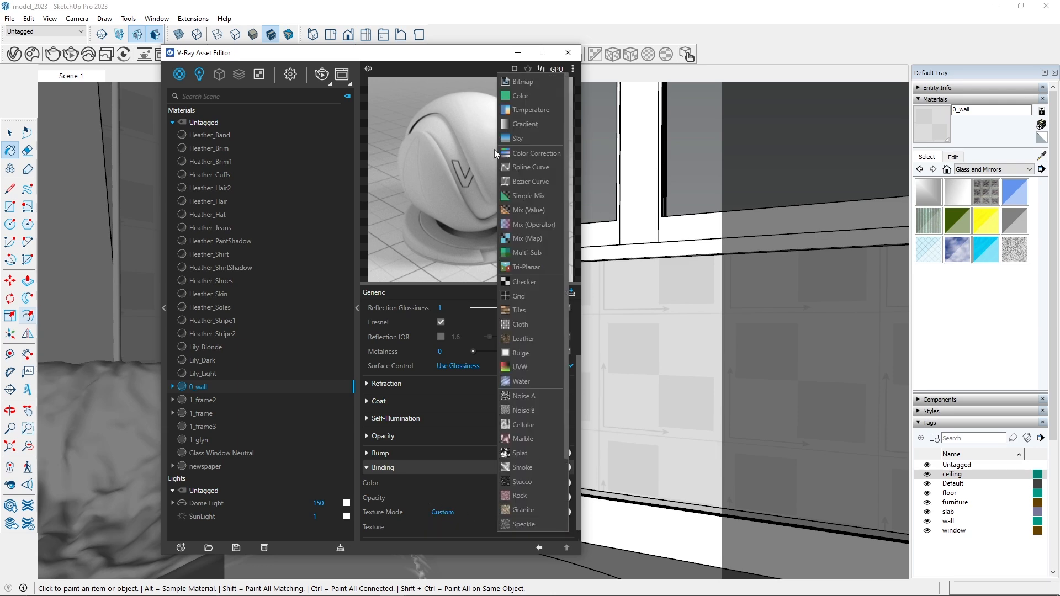
left_click(547, 83)
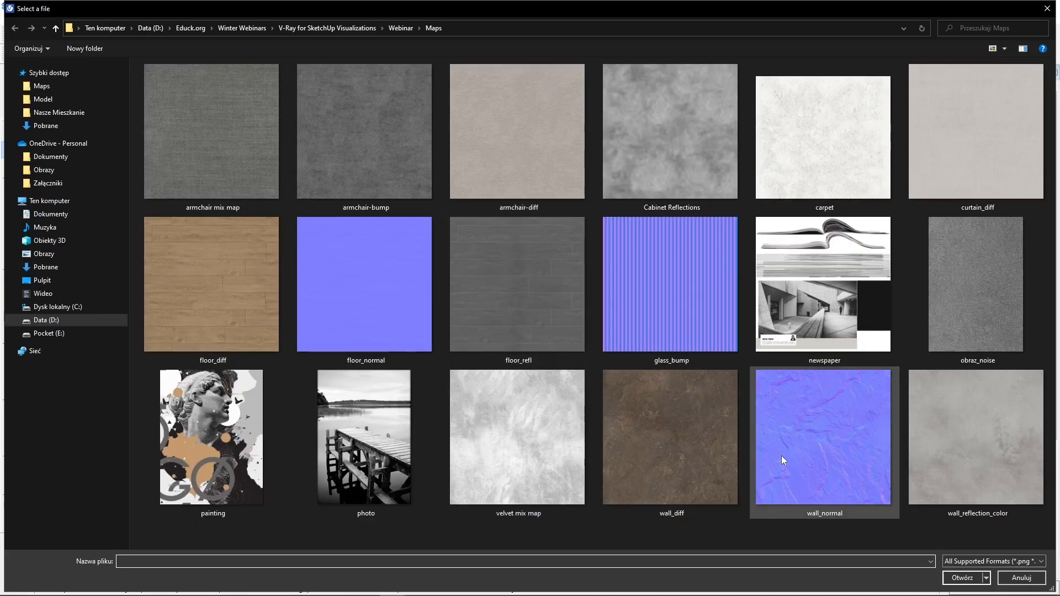
left_click(950, 446)
double_click(960, 434)
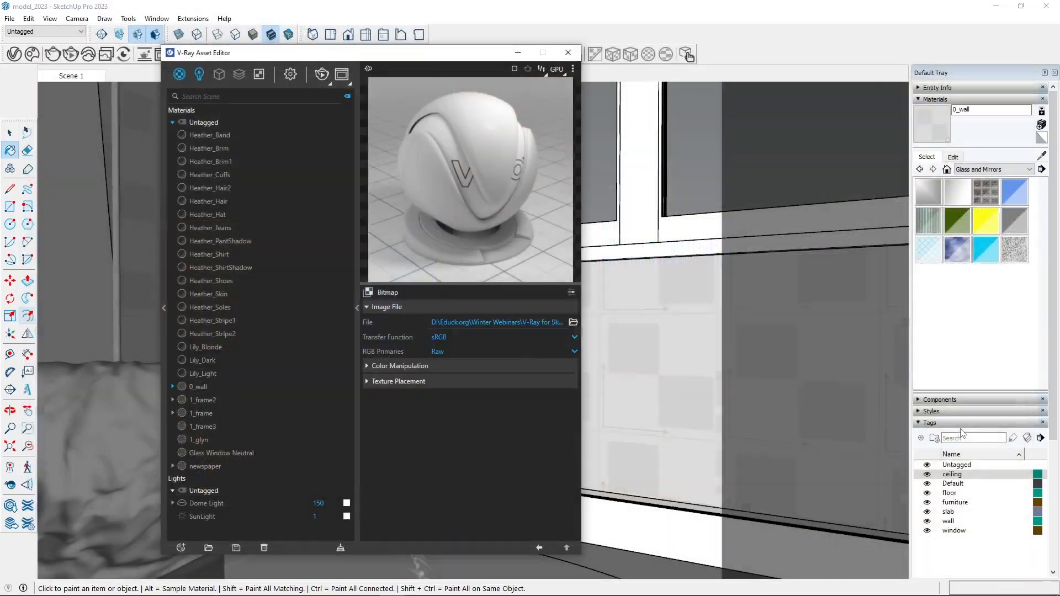
left_click(539, 547)
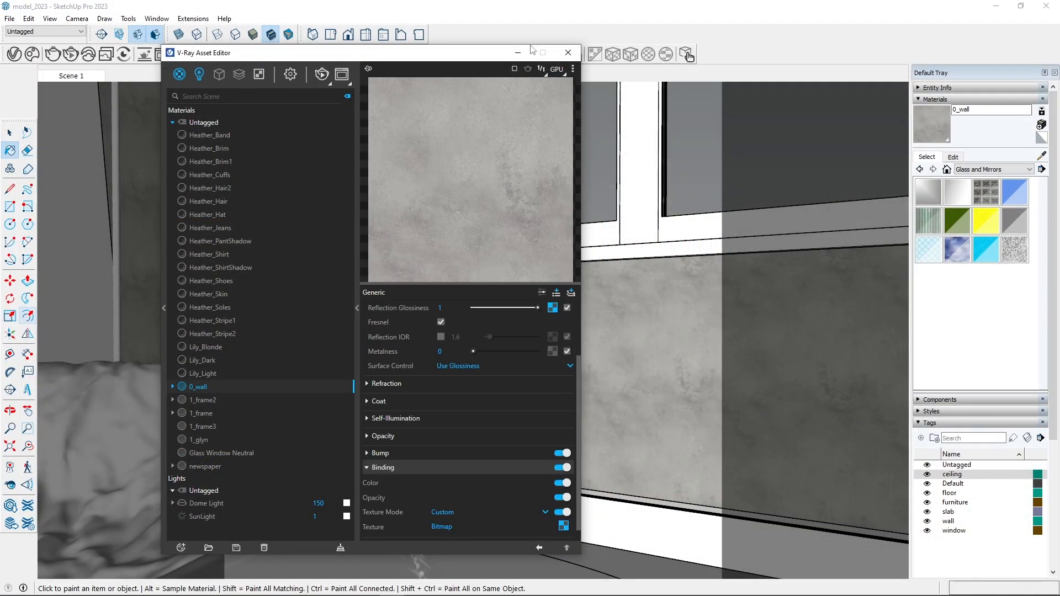
- Set the 0_wall material's texture size to 254 cm in SketchUp
left_click(518, 52)
scroll(555, 481, "down", 2)
scroll(554, 482, "down", 4)
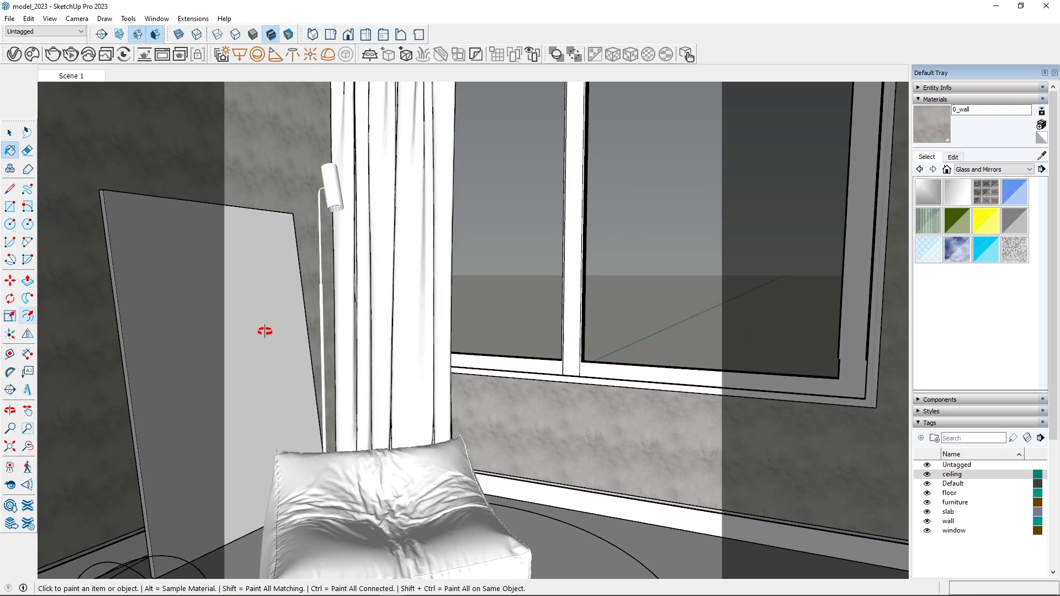
middle_click_drag(265, 331, 243, 334)
scroll(684, 371, "down", 4)
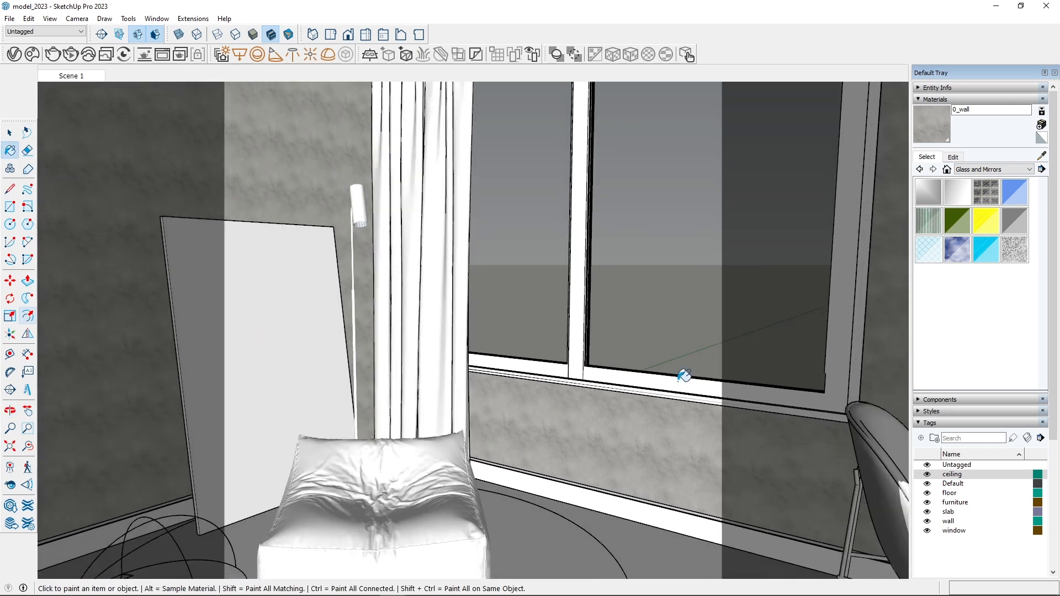
scroll(237, 162, "up", 4)
scroll(250, 193, "up", 2)
middle_click_drag(420, 232, 319, 189)
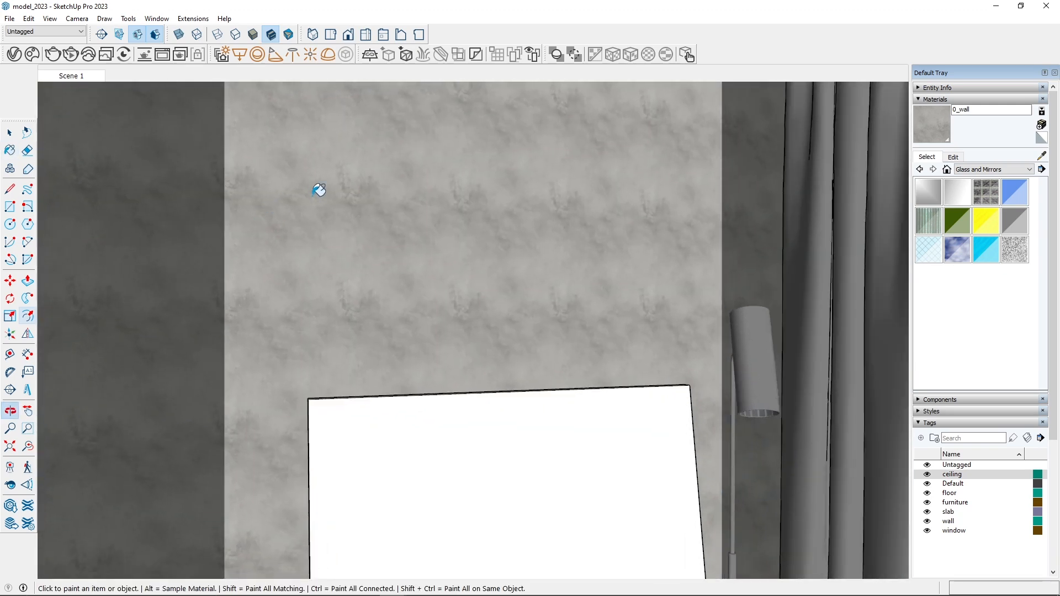
scroll(331, 194, "down", 3)
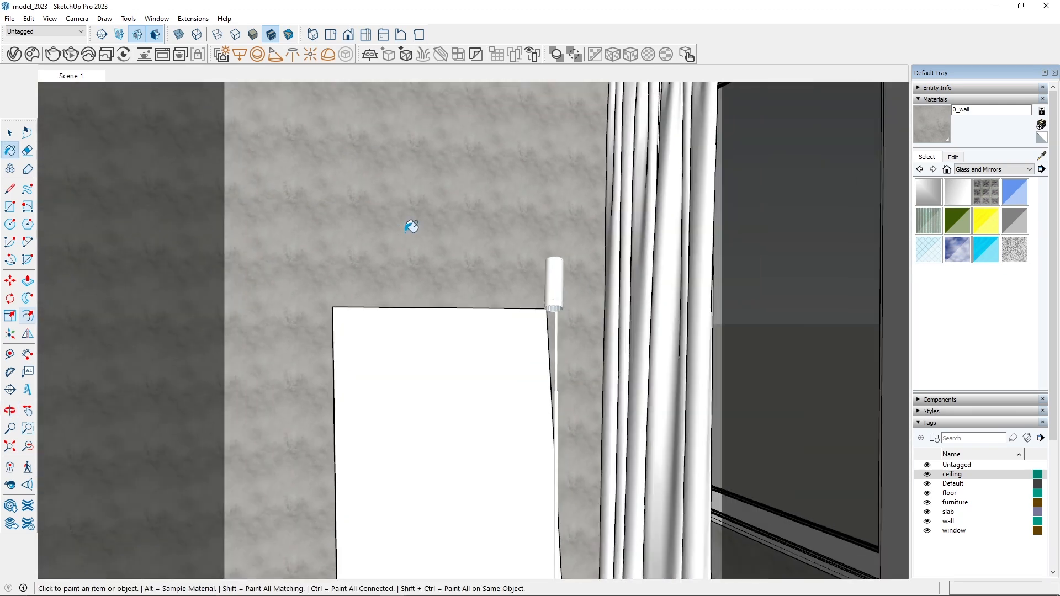
left_click(952, 156)
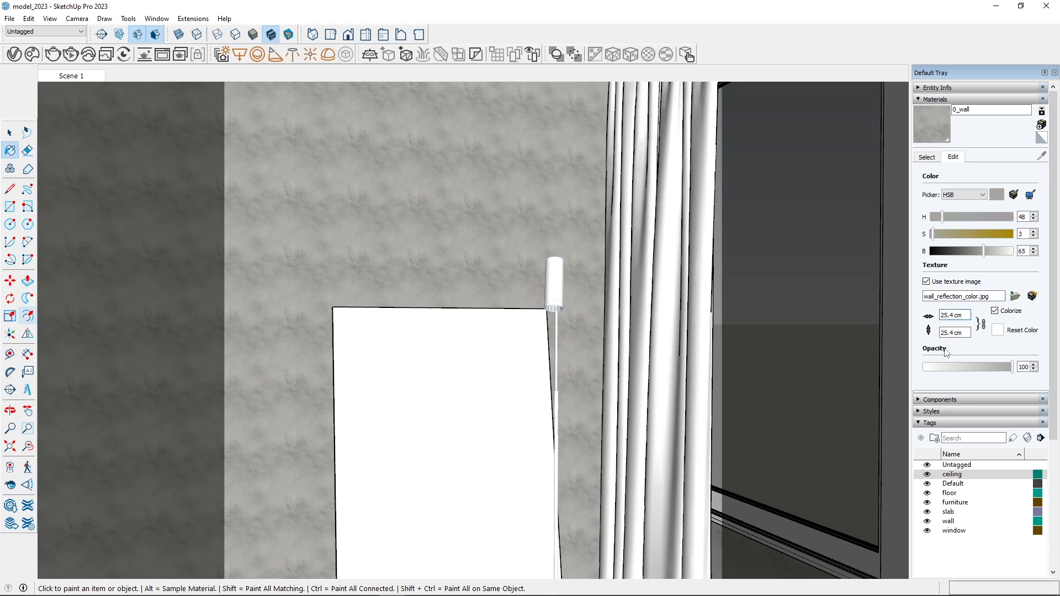
key("BackSpace")
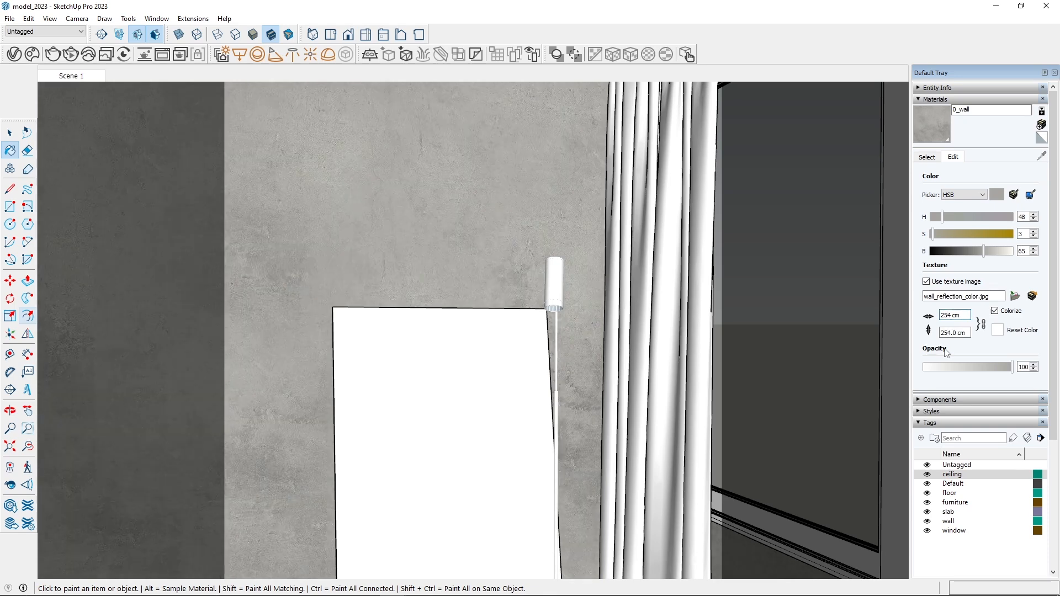
- Examine the rescaled concrete texture on the walls up close and return to the Scene 1 view
scroll(359, 217, "down", 3)
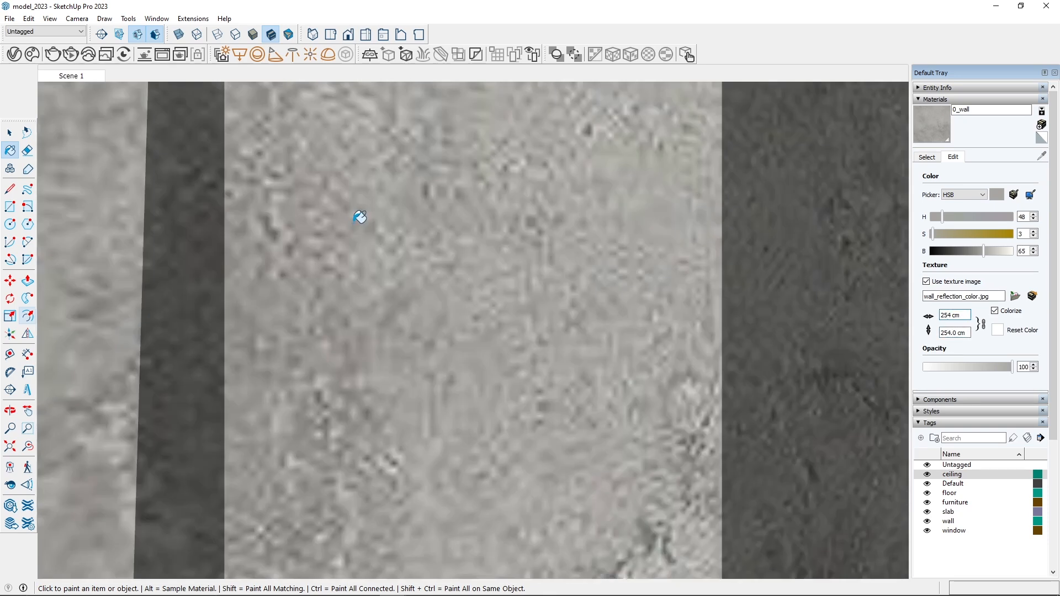
left_click(27, 446)
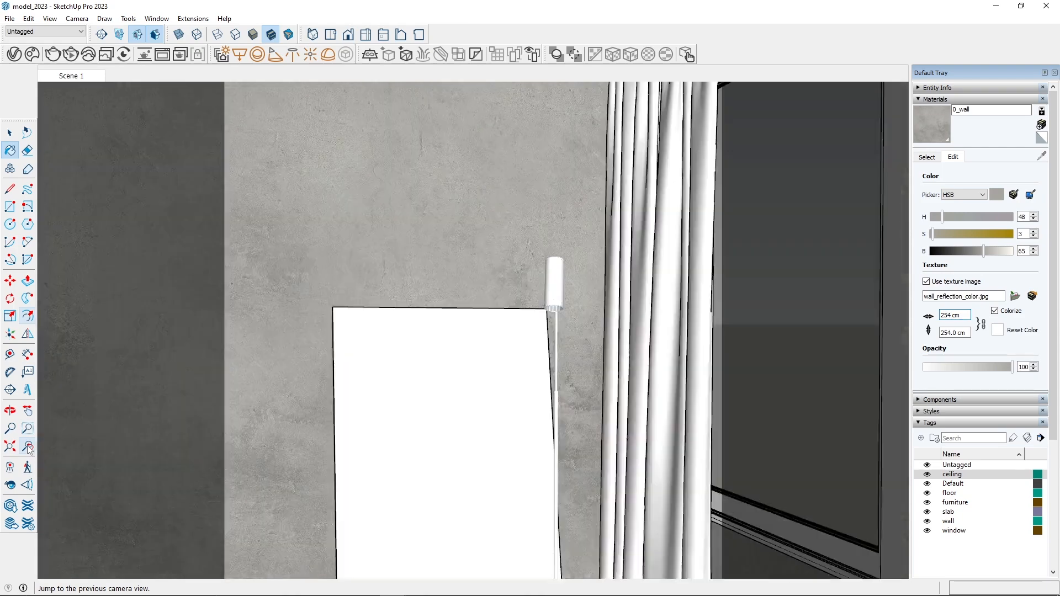
middle_click_drag(252, 231, 189, 254)
scroll(274, 149, "up", 4)
mouse_move(312, 272)
middle_mouse_down()
mouse_move(317, 286)
mouse_move(355, 254)
middle_mouse_up()
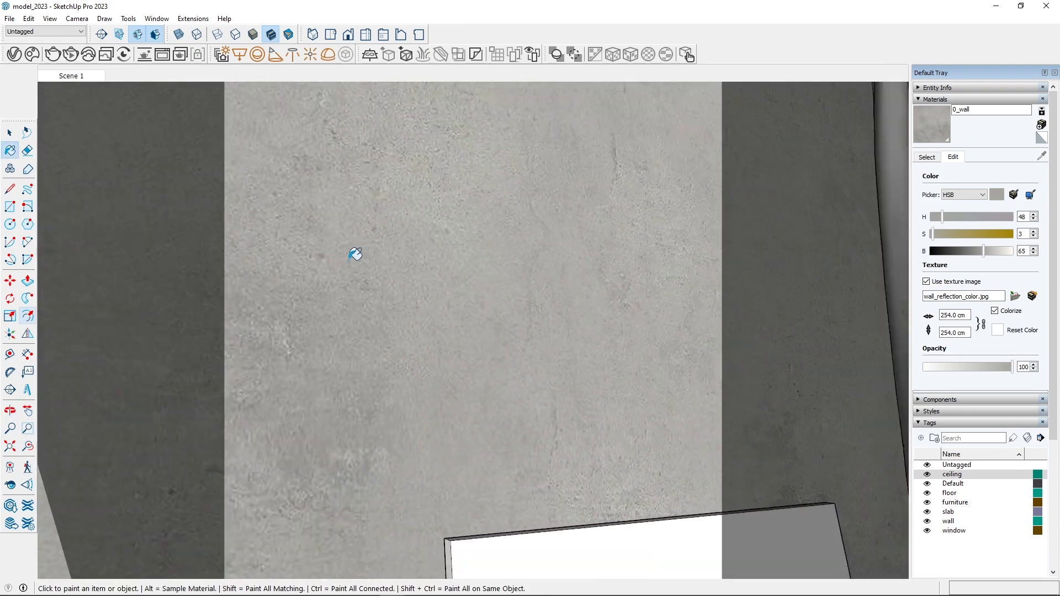
scroll(327, 262, "down", 4)
mouse_move(409, 230)
middle_mouse_down()
mouse_move(473, 267)
mouse_move(379, 213)
middle_mouse_up()
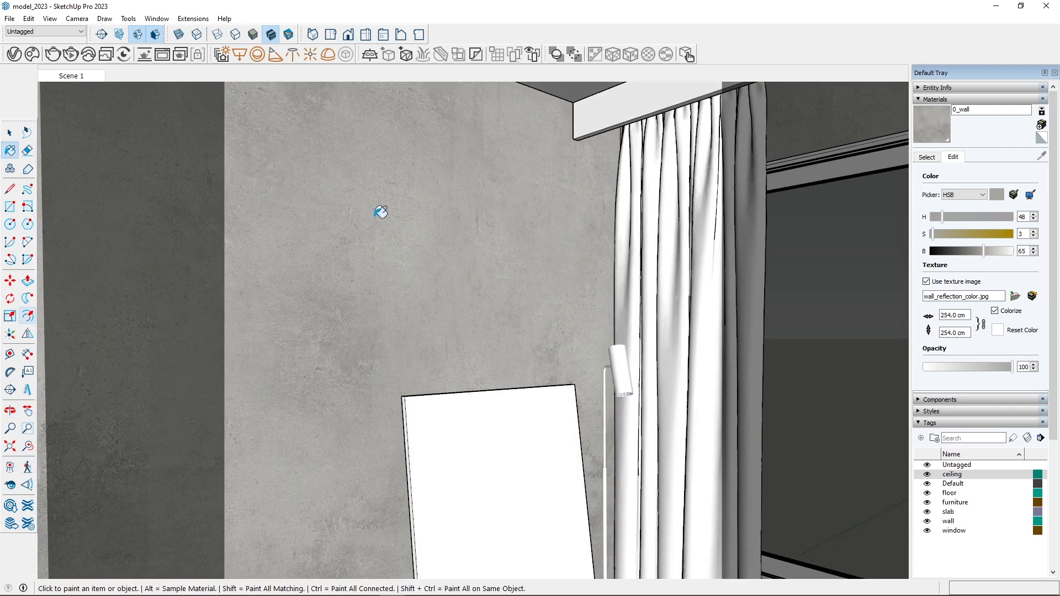
left_click(75, 81)
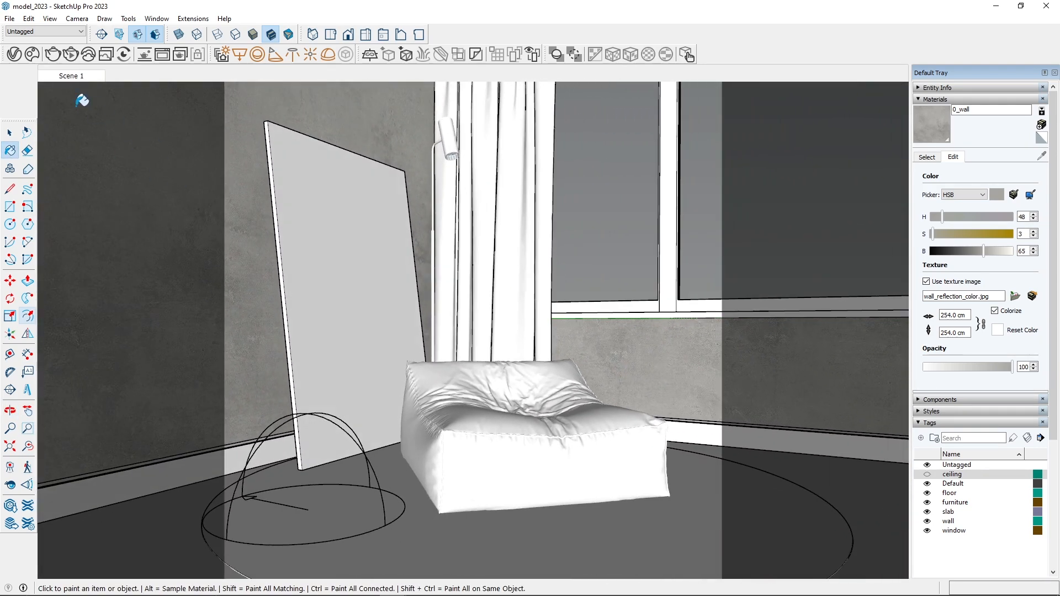
- Turn off Material Override in the V-Ray render settings
left_click(14, 54)
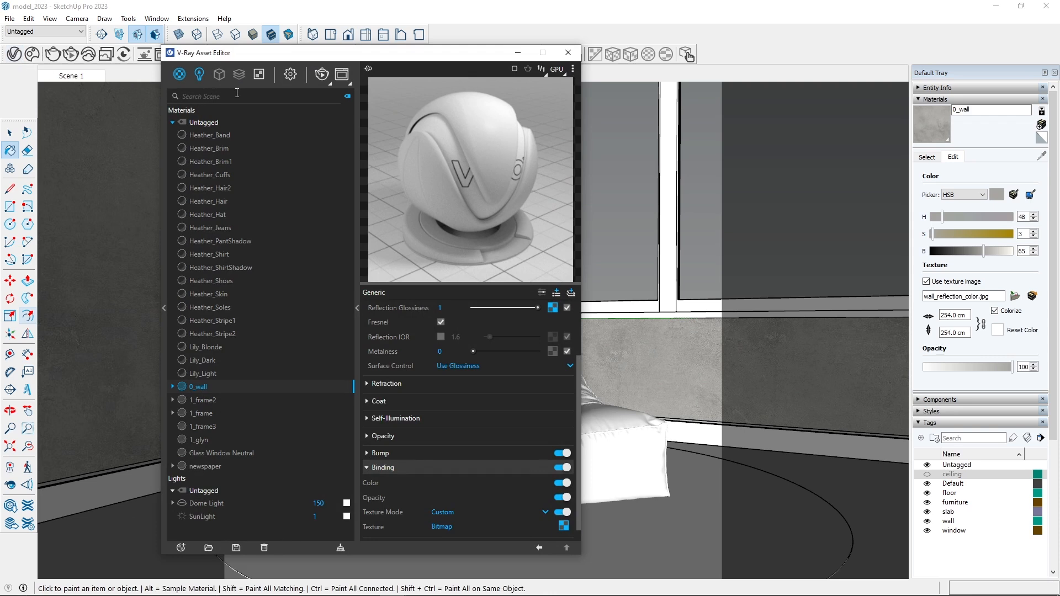
left_click(291, 74)
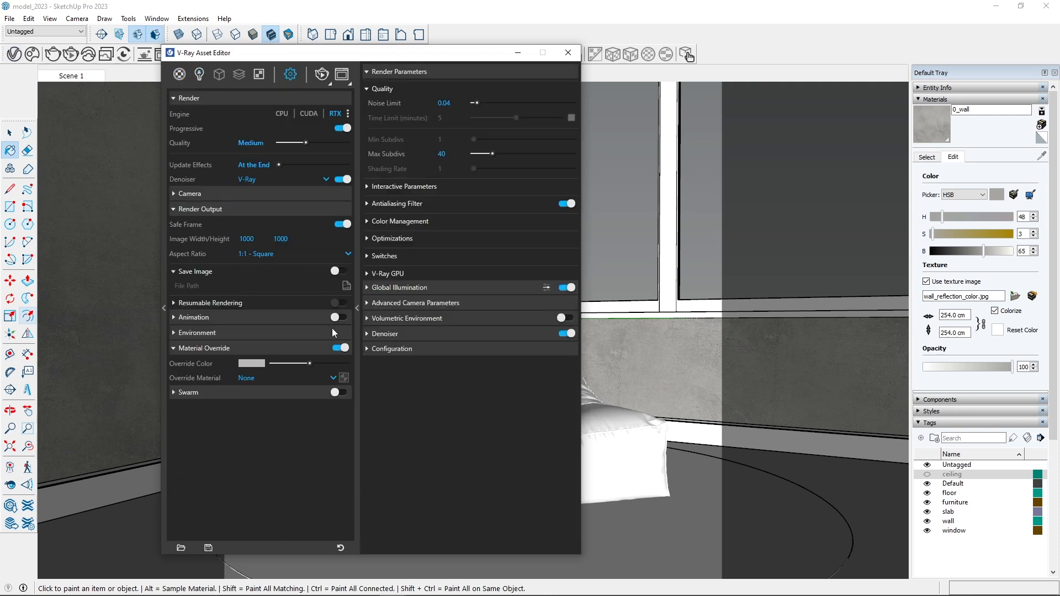
left_click(342, 348)
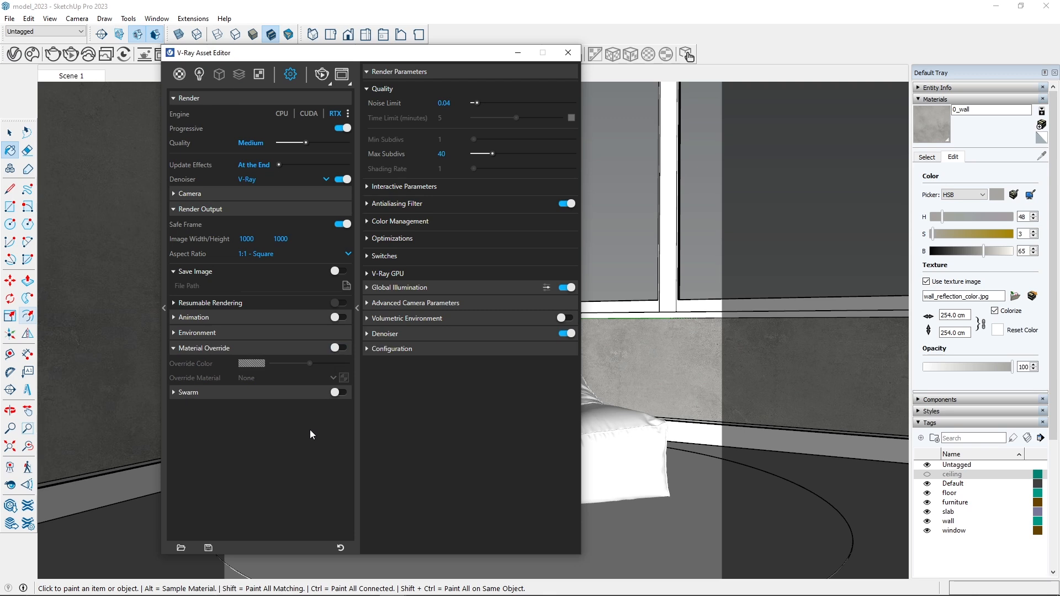
- Start a production render of the Scene 1 view and return to the model
left_click(331, 84)
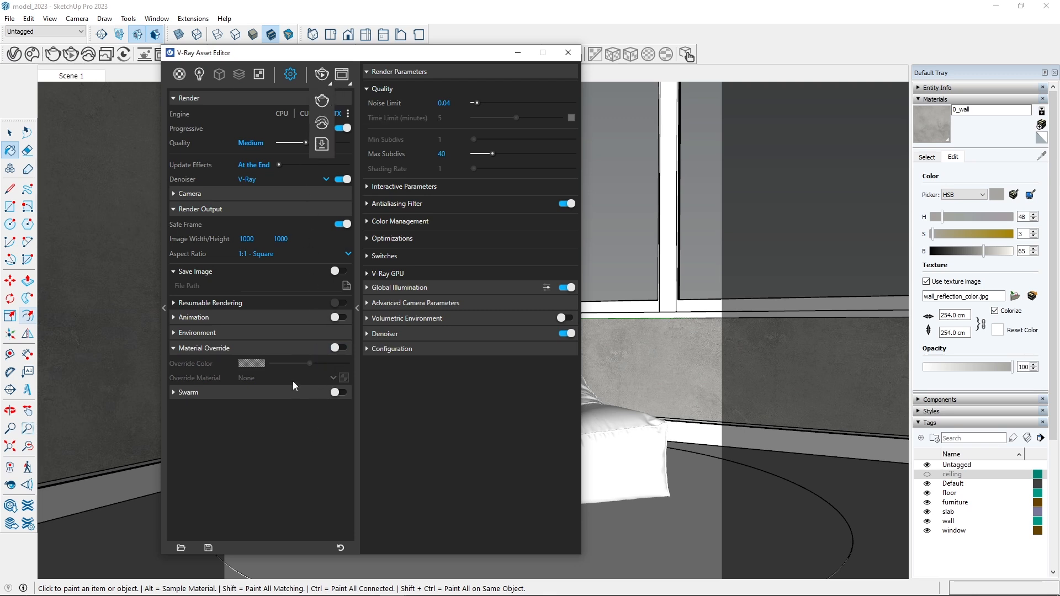
left_click(322, 102)
left_click(320, 73)
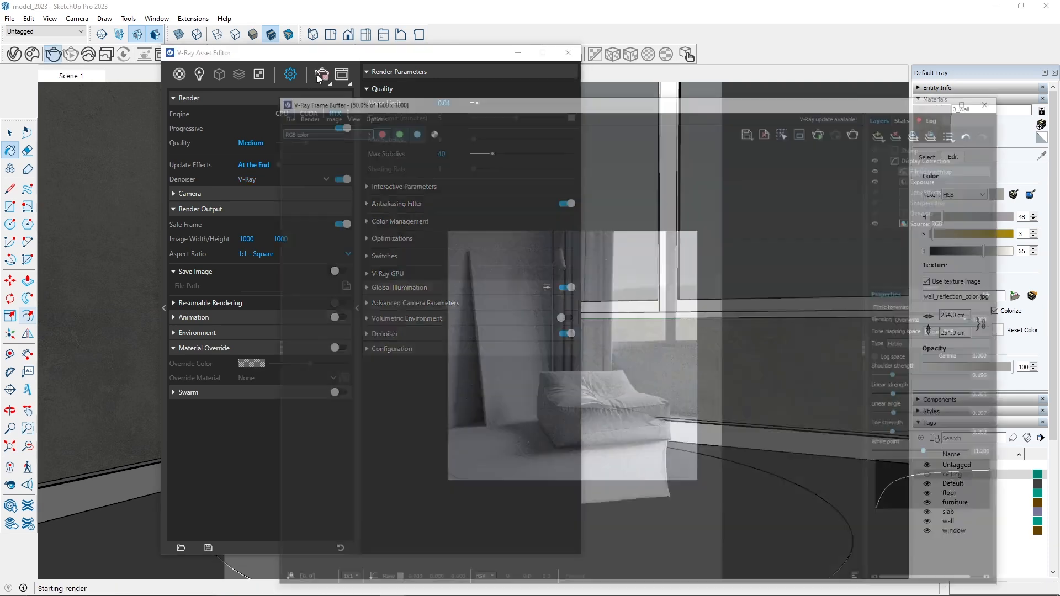
left_click_drag(351, 40, 199, 34)
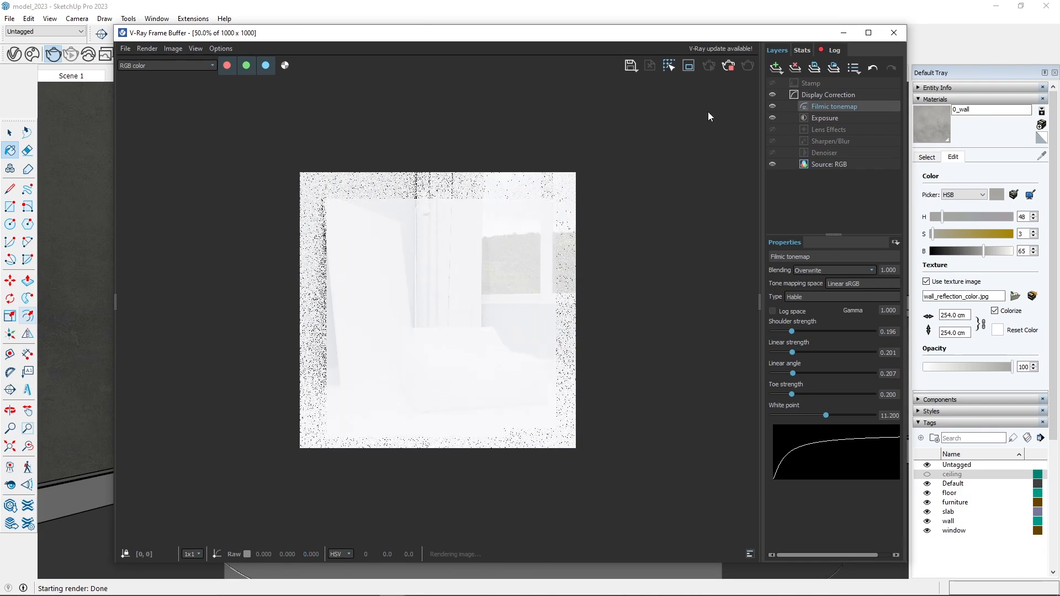
left_click(843, 32)
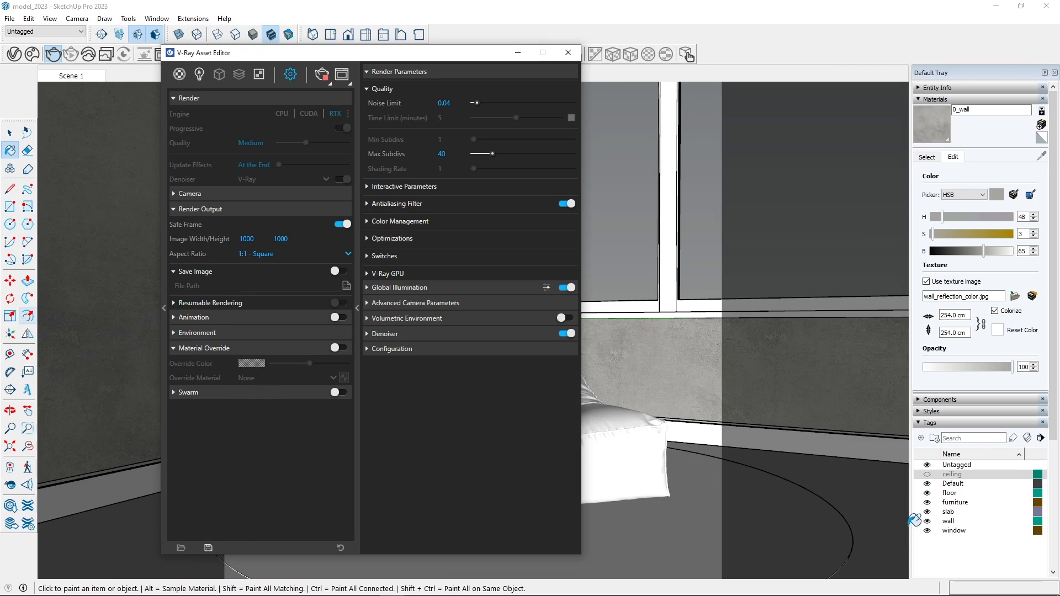
left_click(521, 53)
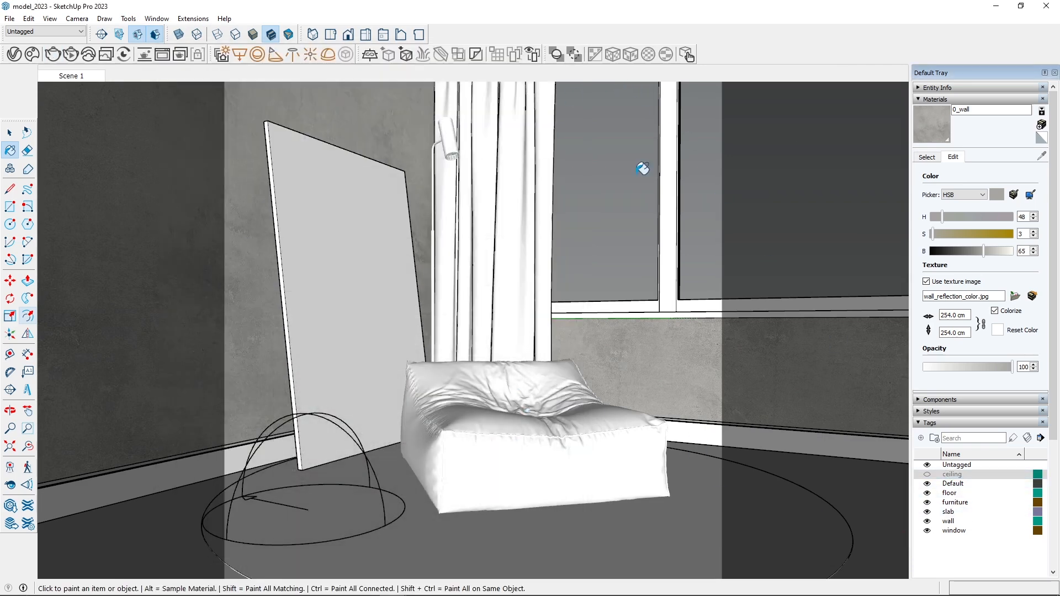
- Make the ceiling tag visible and update Scene 1 with that visibility
left_click(926, 474)
right_click(71, 78)
left_click(91, 136)
- Render the updated scene, inspect the walls and beanbag at 100% zoom, and leave the frame buffer
left_click(53, 55)
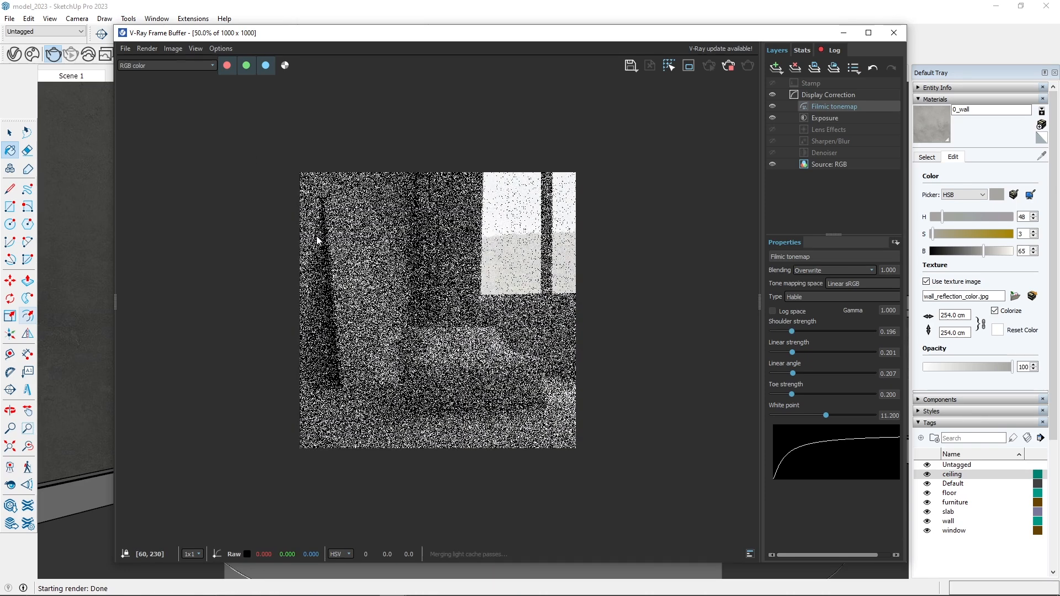
scroll(525, 349, "up", 1)
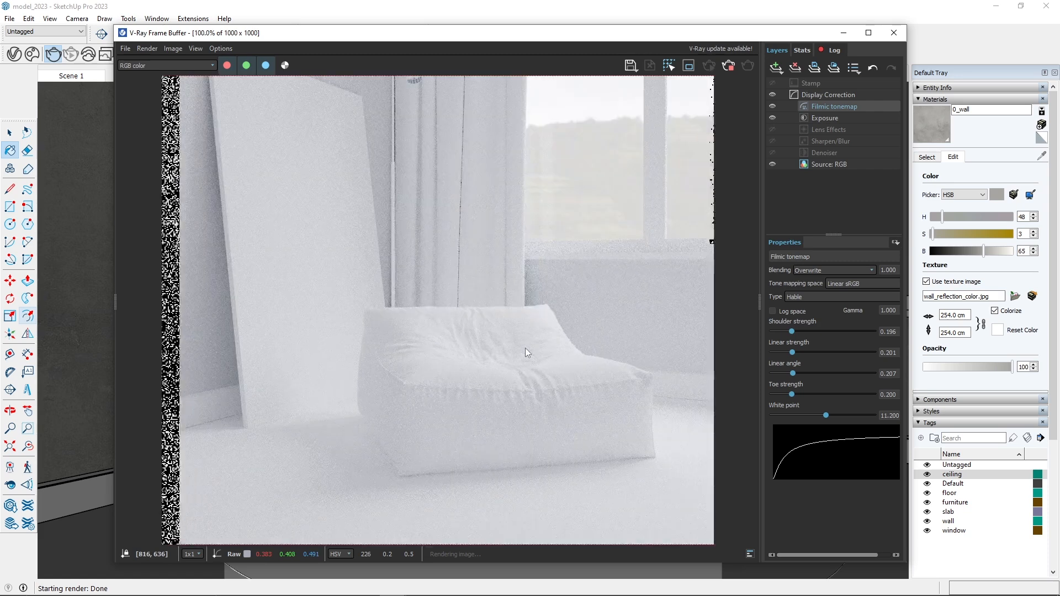
scroll(476, 390, "down", 2)
scroll(448, 333, "up", 2)
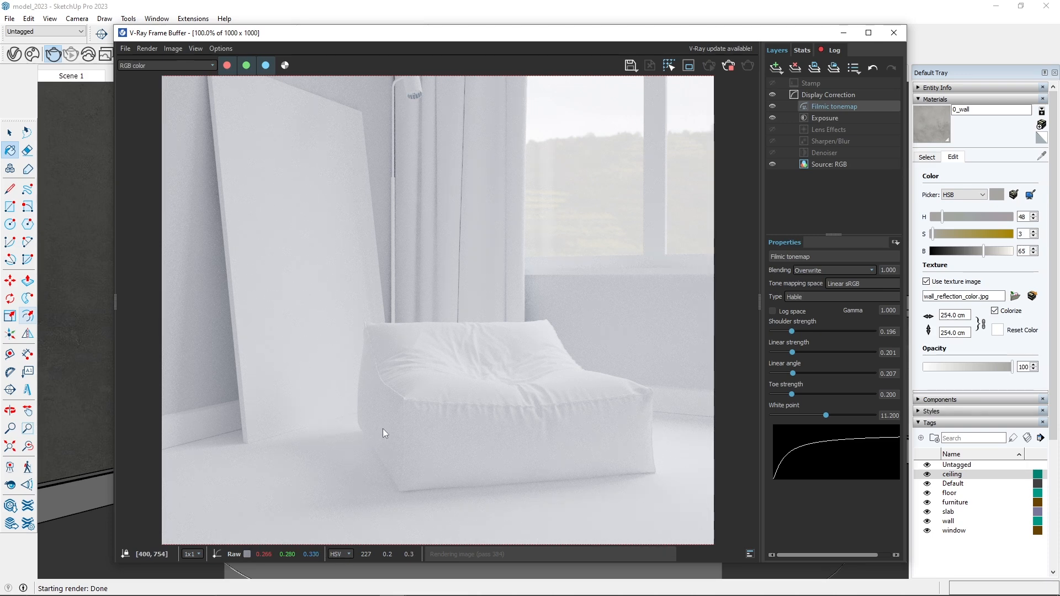
scroll(383, 429, "down", 1)
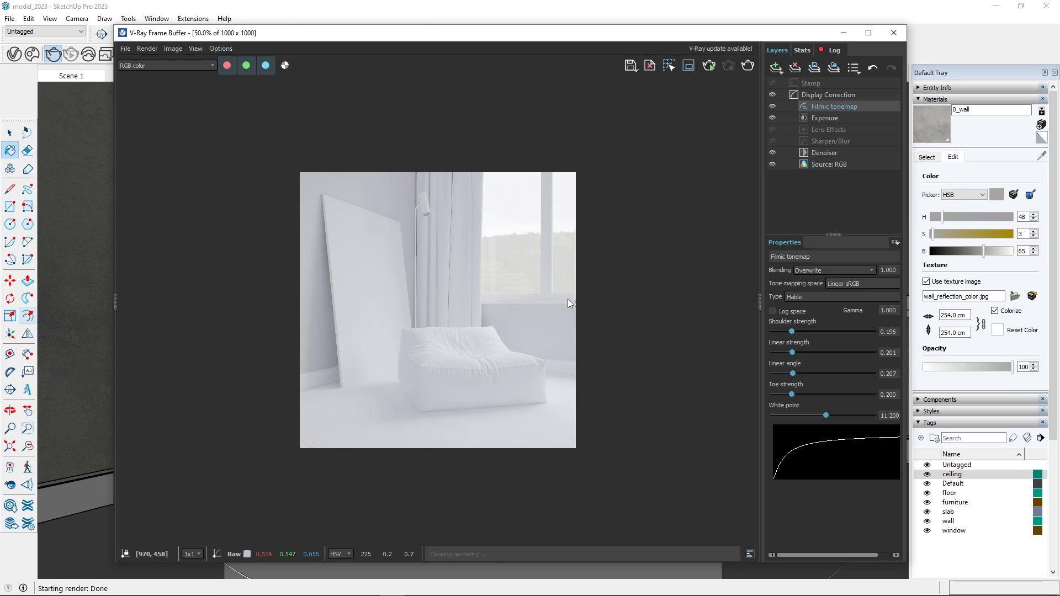
double_click(526, 313)
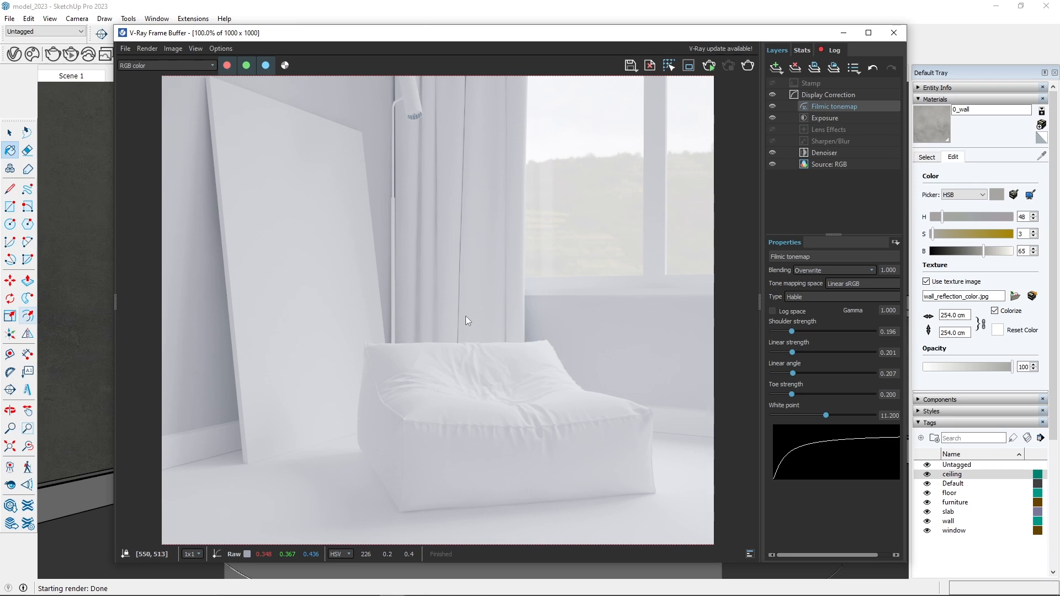
left_click(842, 33)
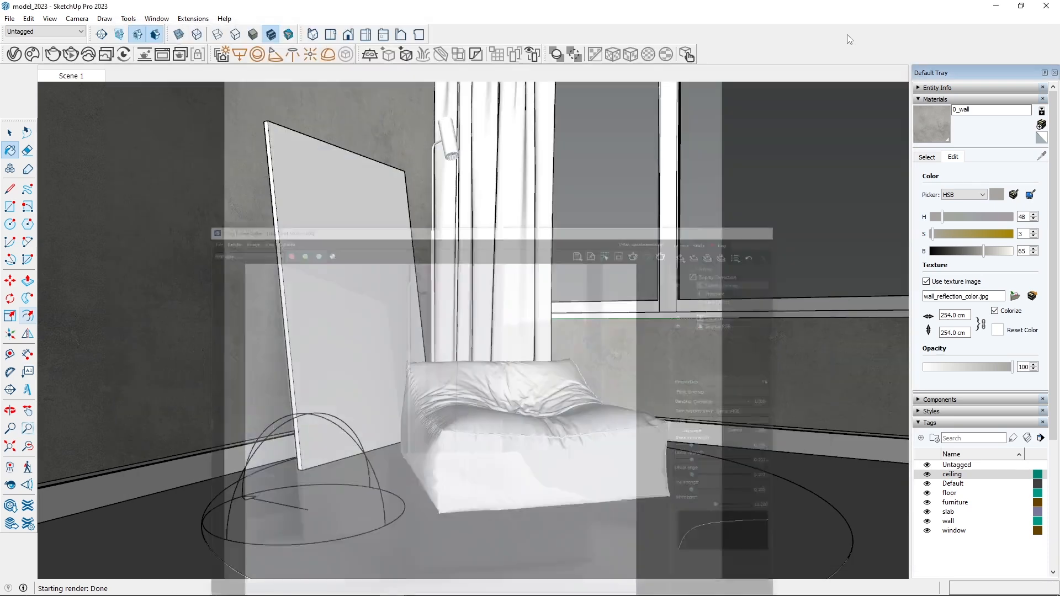
- Create a new Generic V-Ray material and name it 0_floor
left_click(15, 54)
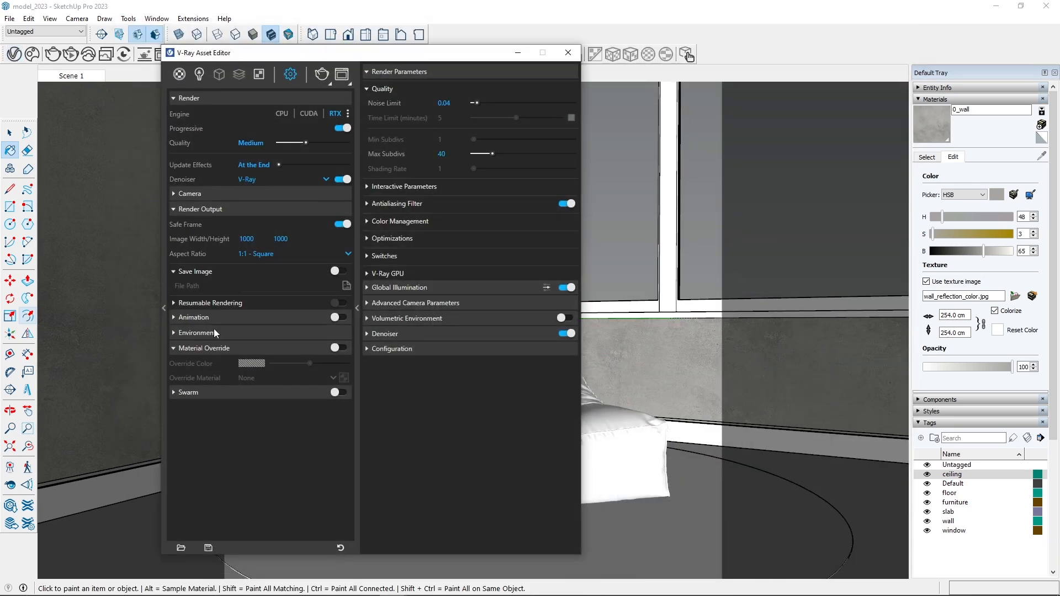
left_click(179, 74)
left_click(181, 548)
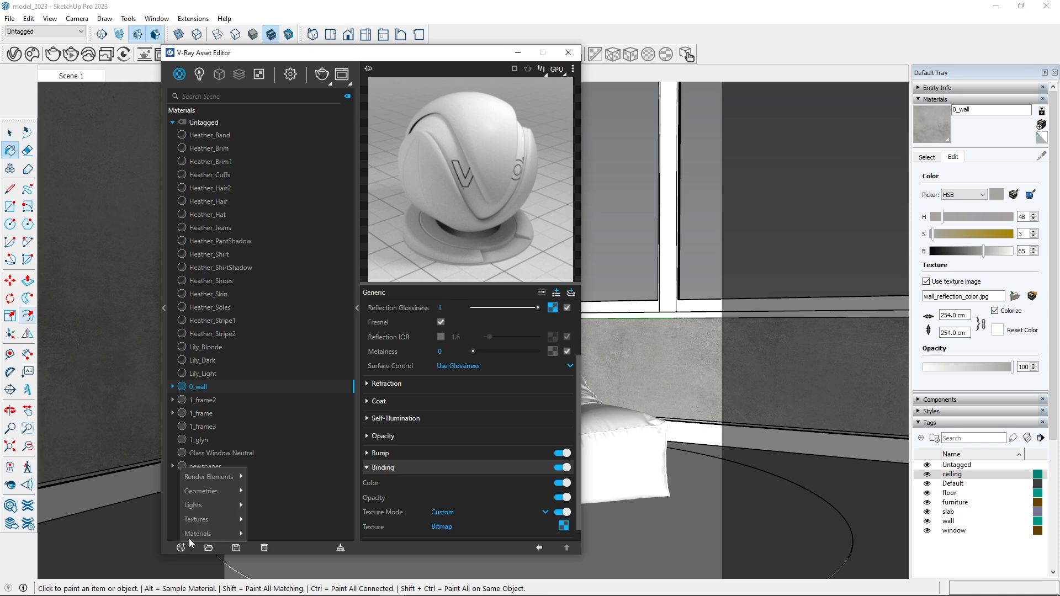
mouse_move(190, 535)
left_click(296, 360)
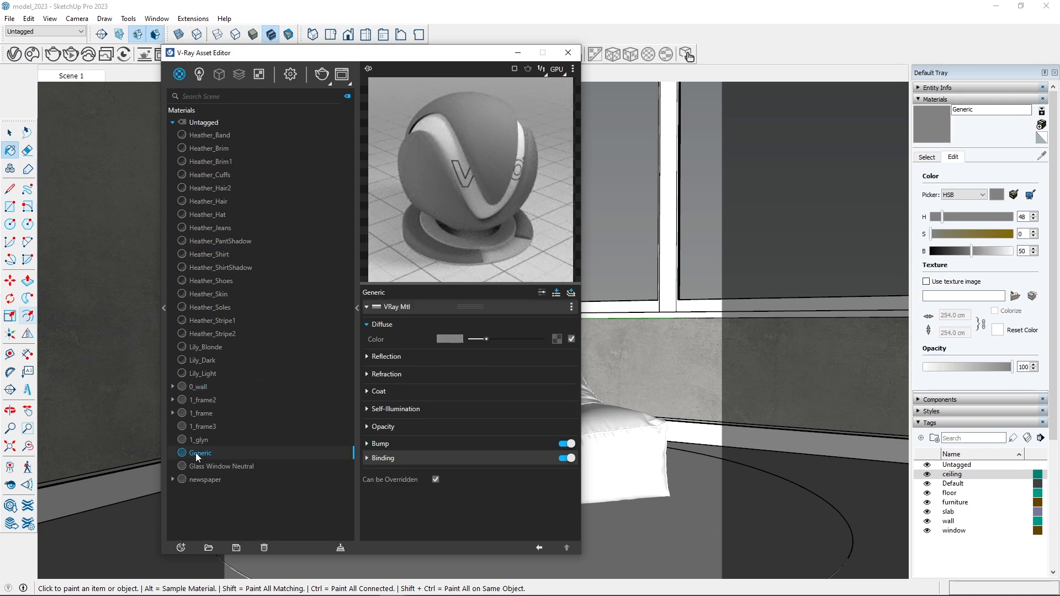
double_click(195, 452)
left_click_drag(213, 453, 118, 451)
type("0_floor")
key("Return")
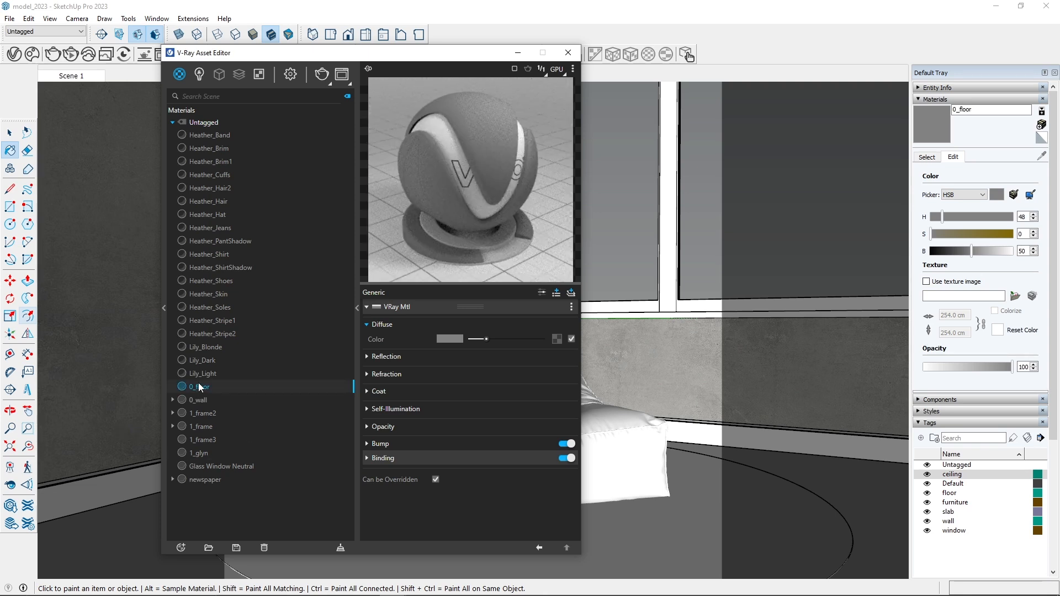
- Switch to File Explorer, open the Maps folder inside Webinar, and enlarge its image thumbnails
mouse_move(285, 583)
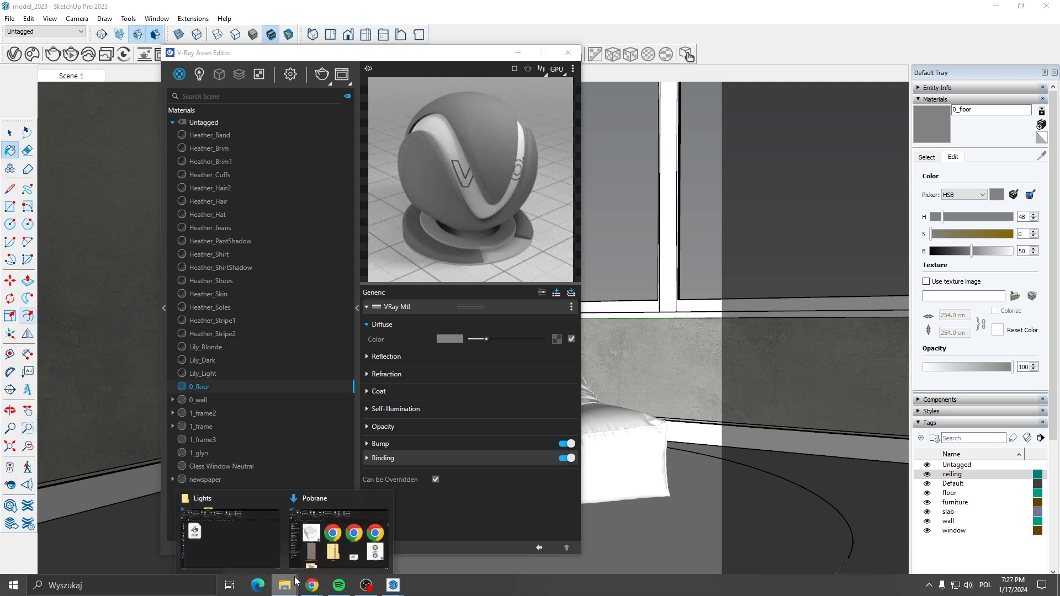
left_click(233, 516)
left_click(519, 153)
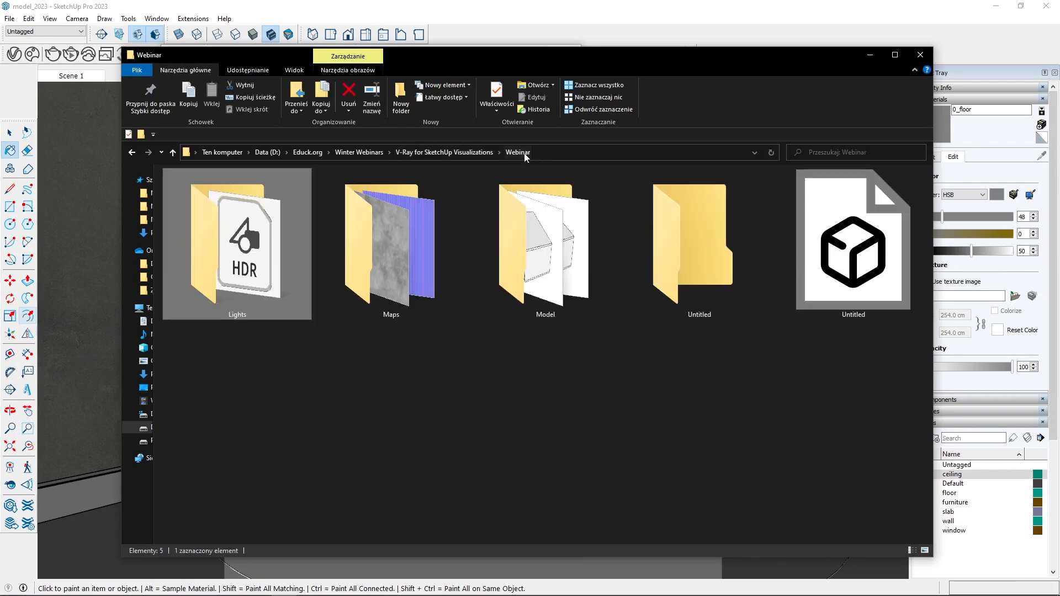
left_click(385, 231)
double_click(386, 231)
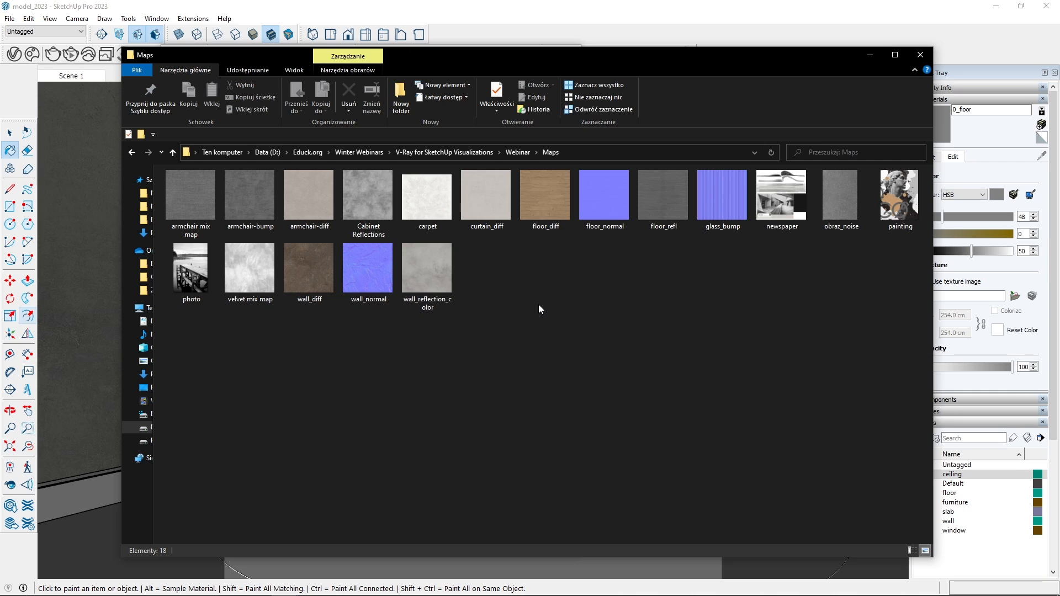
right_click(560, 276)
mouse_move(570, 282)
left_click(750, 284)
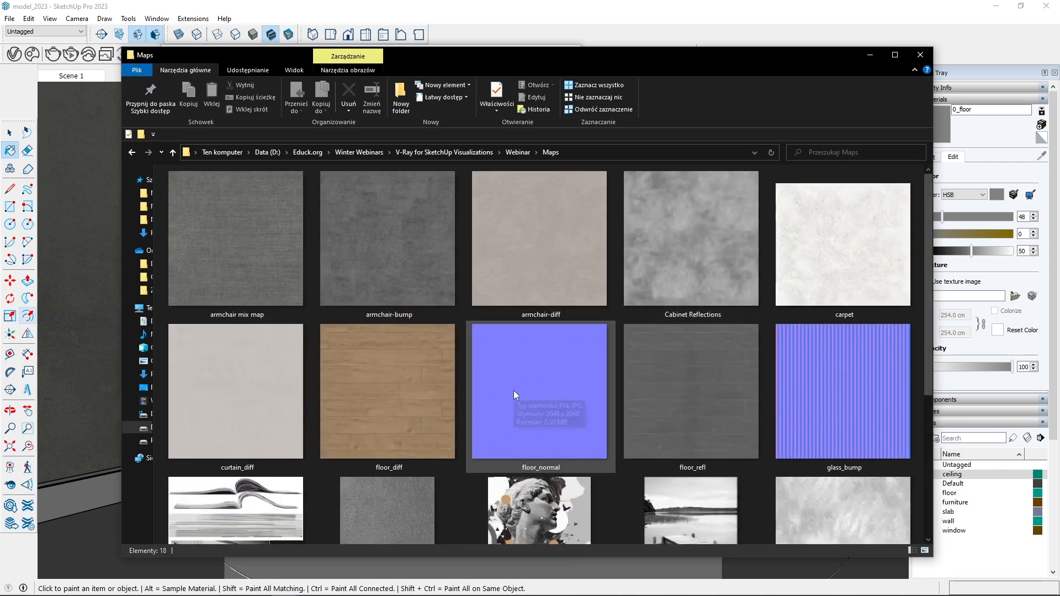
- Look over the floor_diff, floor_normal and floor_refl maps available for the floor material
left_click(527, 380)
left_click(670, 386)
left_click(550, 394)
left_click(399, 423)
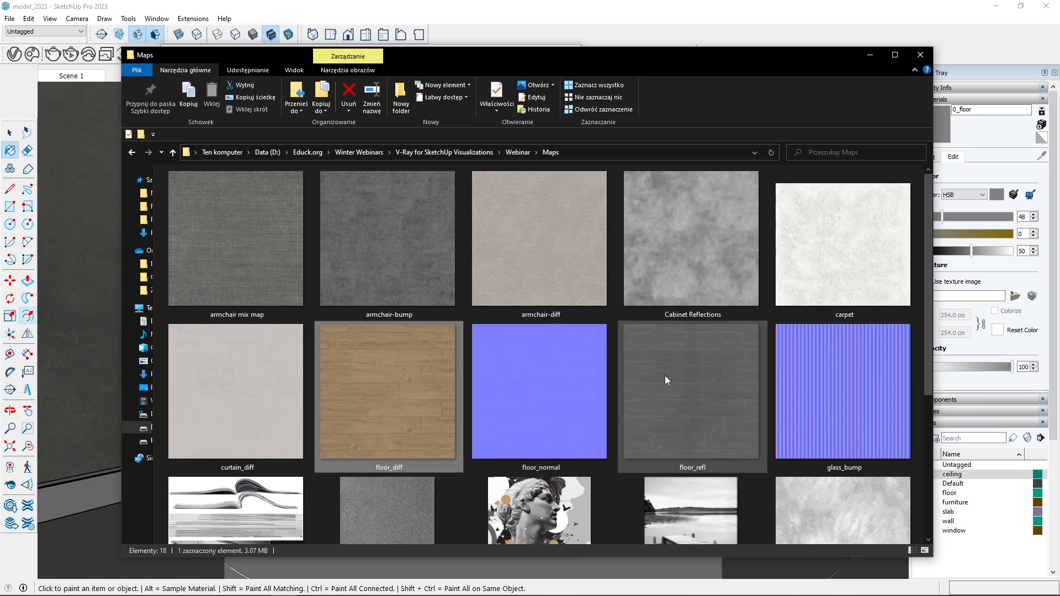
left_click(681, 375)
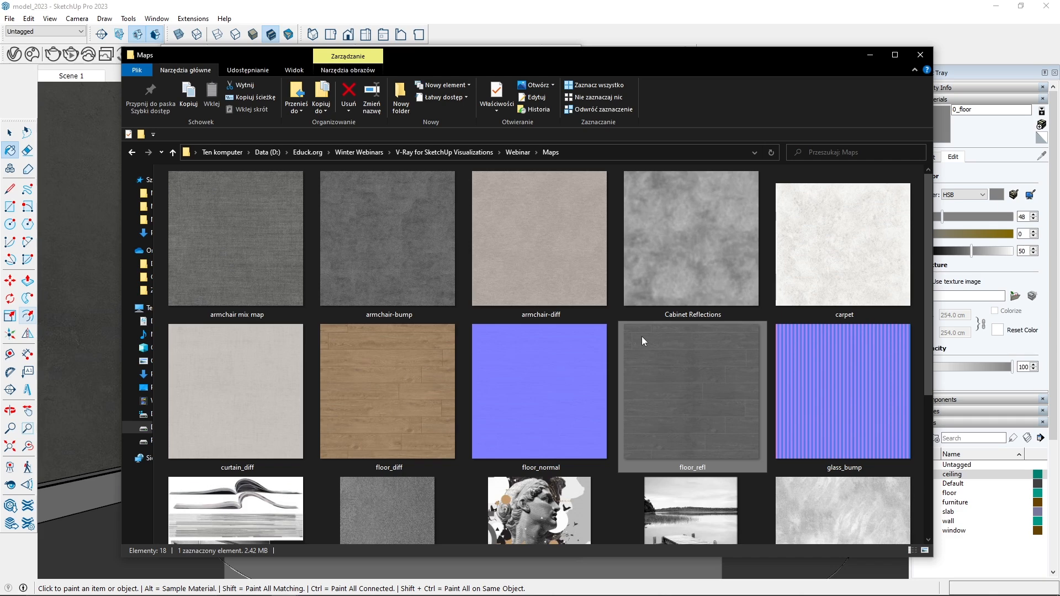
- Compare the floor_normal and floor_diff maps in the Maps folder and return to the V-Ray Asset Editor
left_click(564, 367)
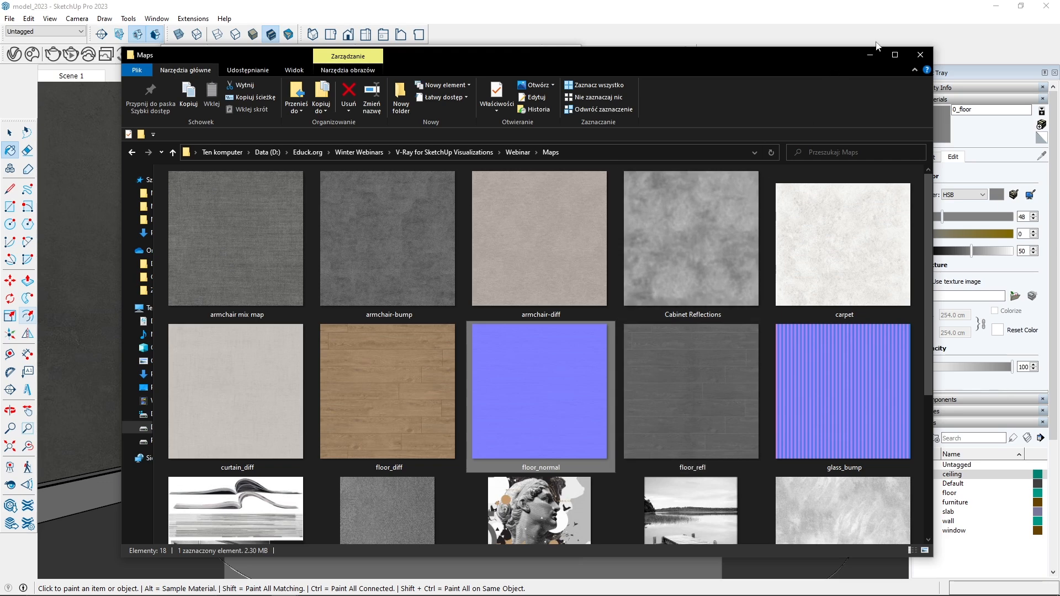
left_click(348, 388)
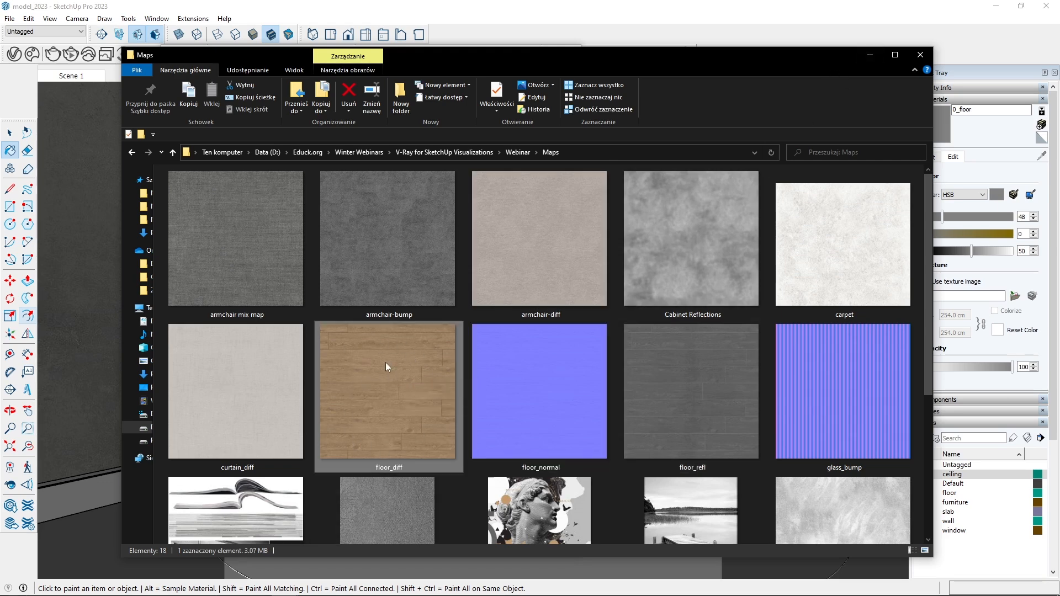
left_click(518, 377)
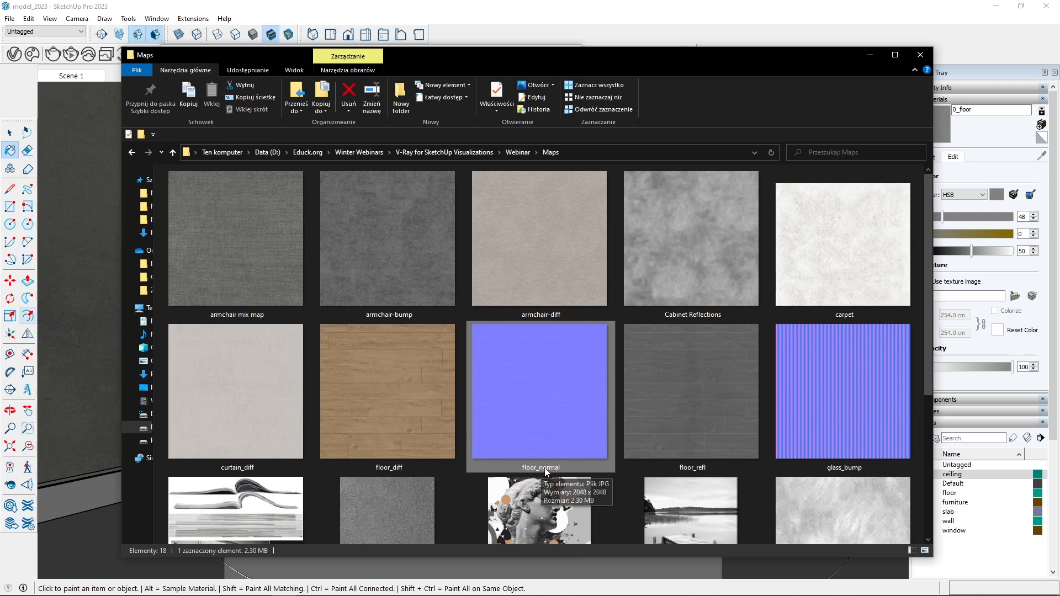
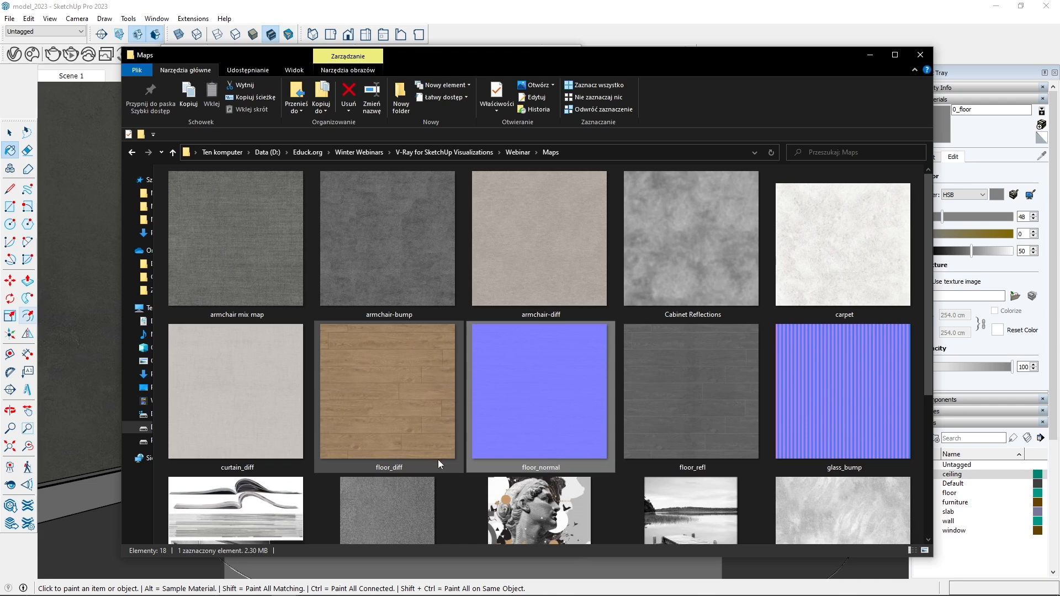
left_click(433, 377)
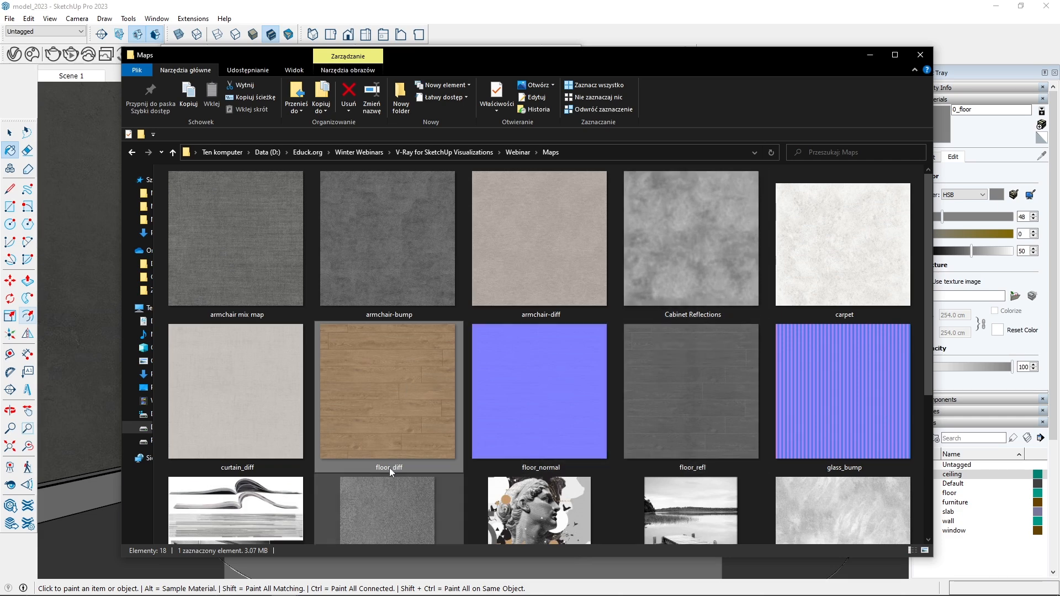
left_click(870, 56)
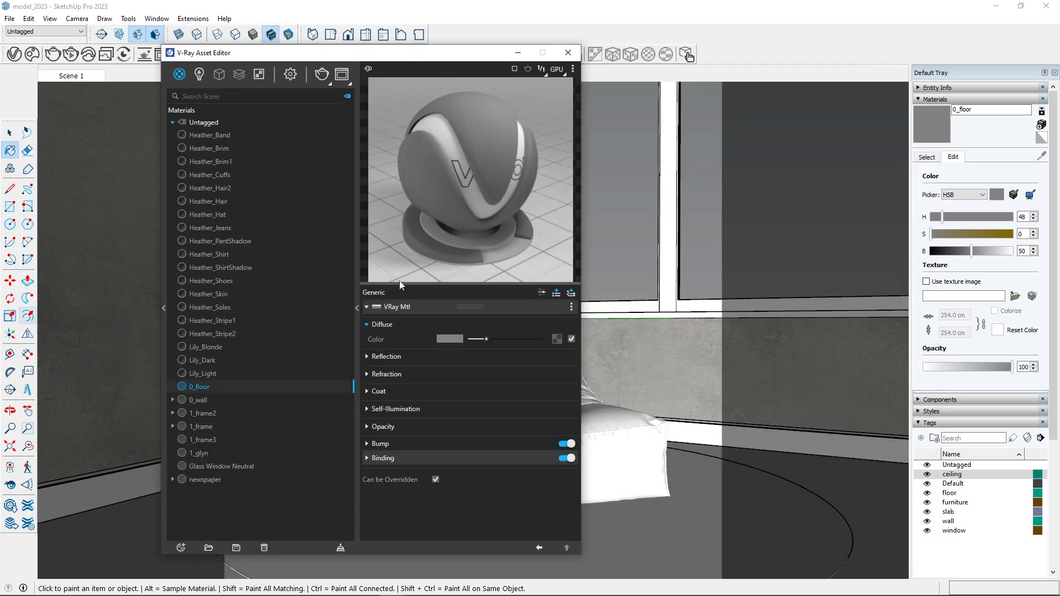
- Load the floor_diff image as a Bitmap for the diffuse color of 0_floor and return to the material's settings
left_click(555, 339)
left_click(518, 86)
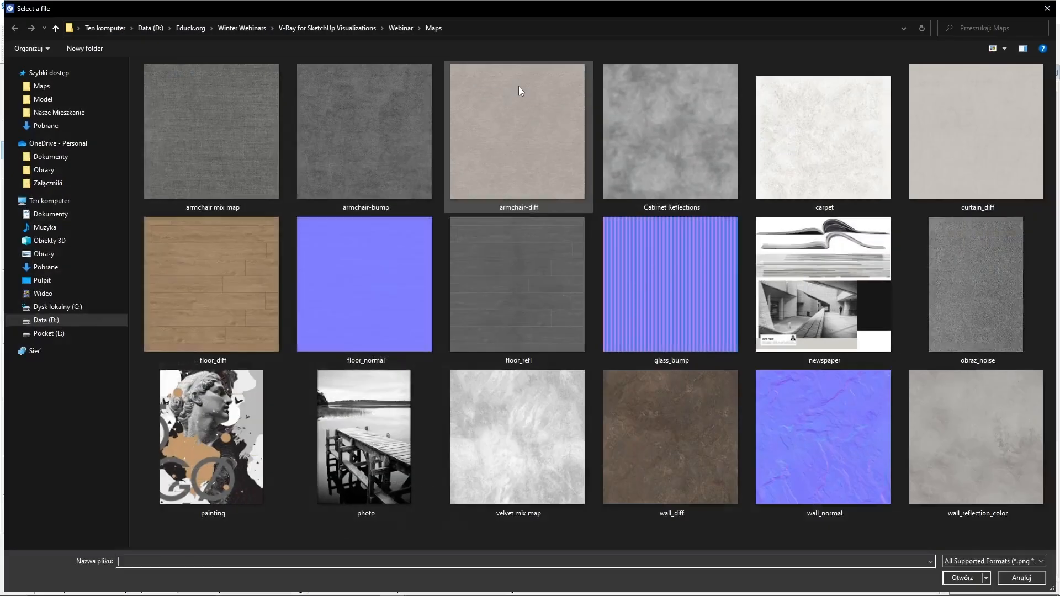
double_click(233, 284)
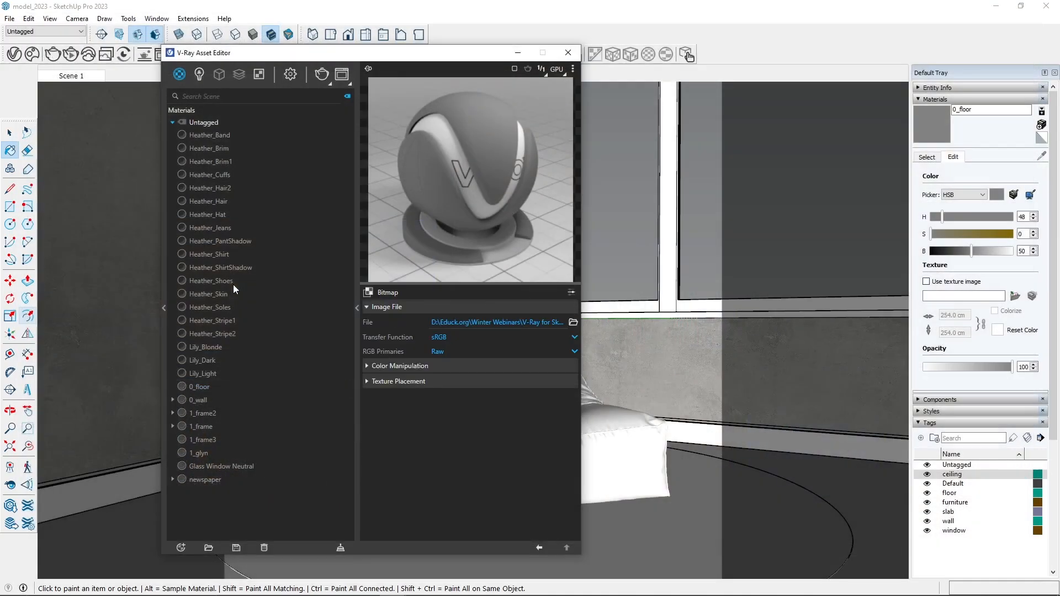
left_click(538, 548)
- Raise the reflection color of 0_floor to light gray and load floor_refl as a Bitmap for the reflection glossiness
left_click(382, 357)
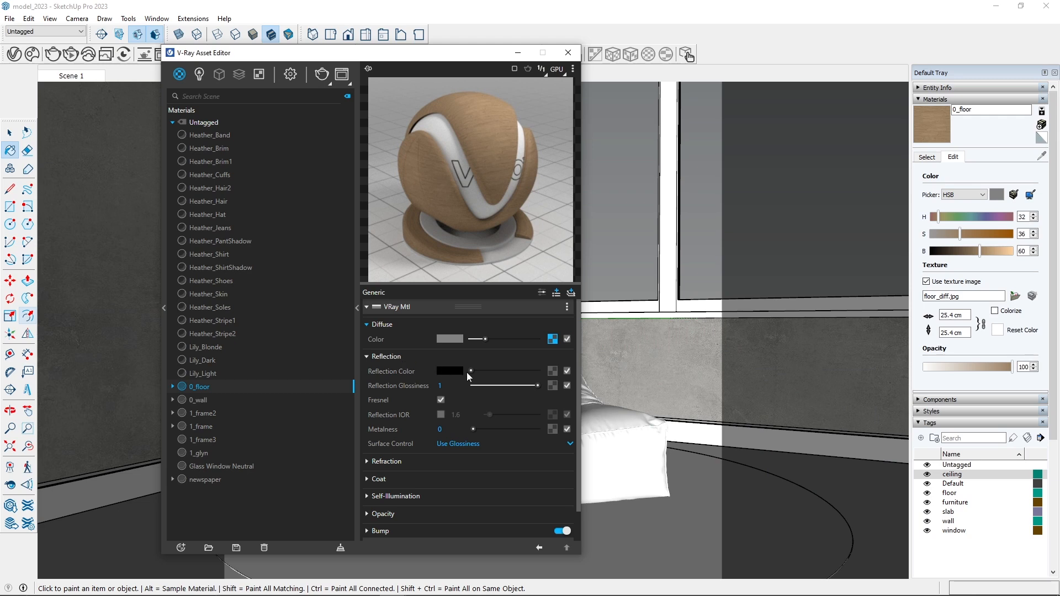
left_click(505, 371)
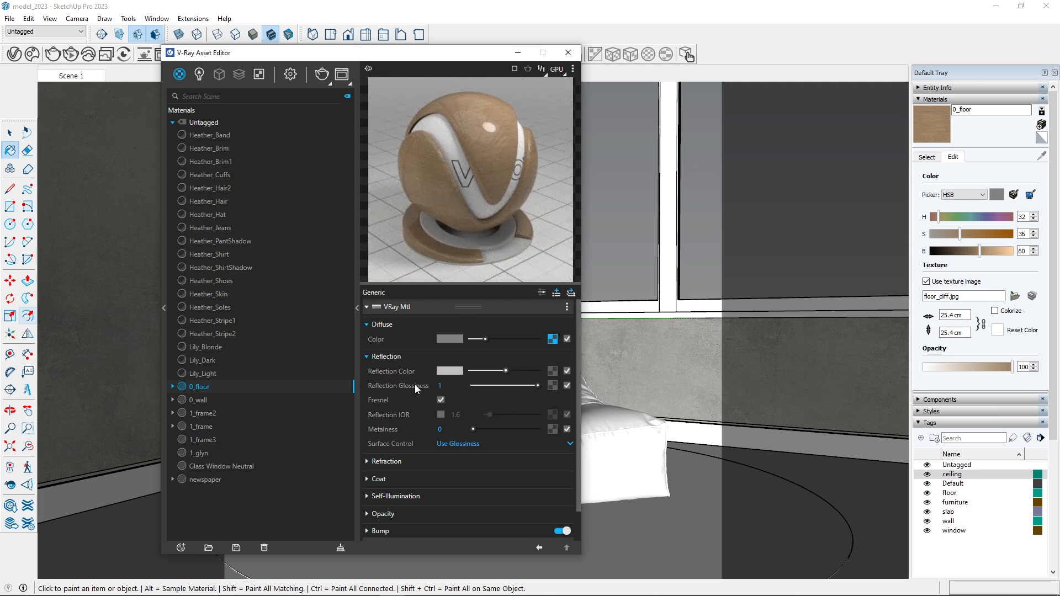
left_click(551, 384)
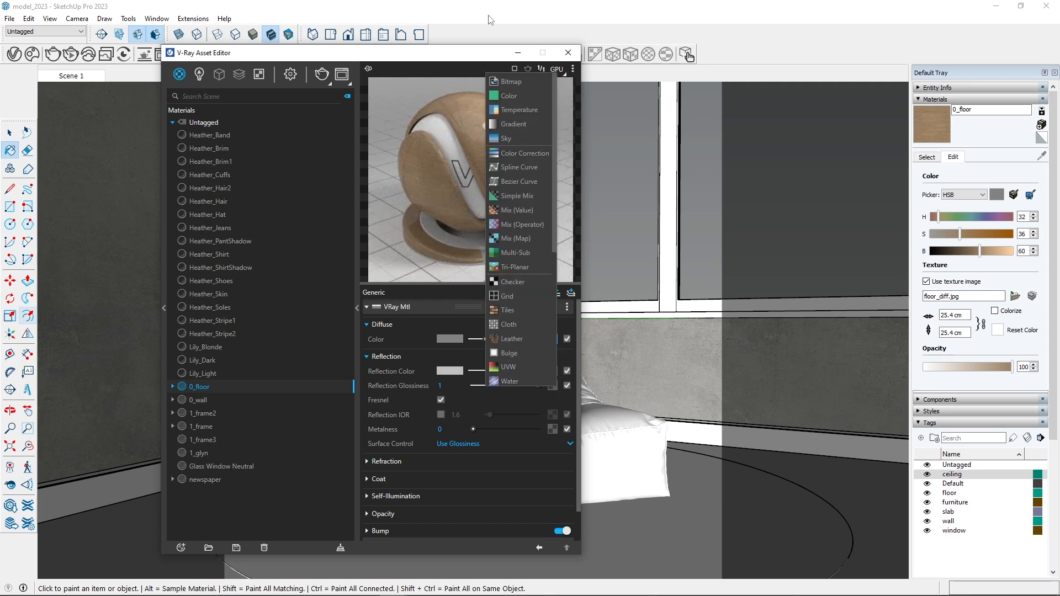
left_click(517, 81)
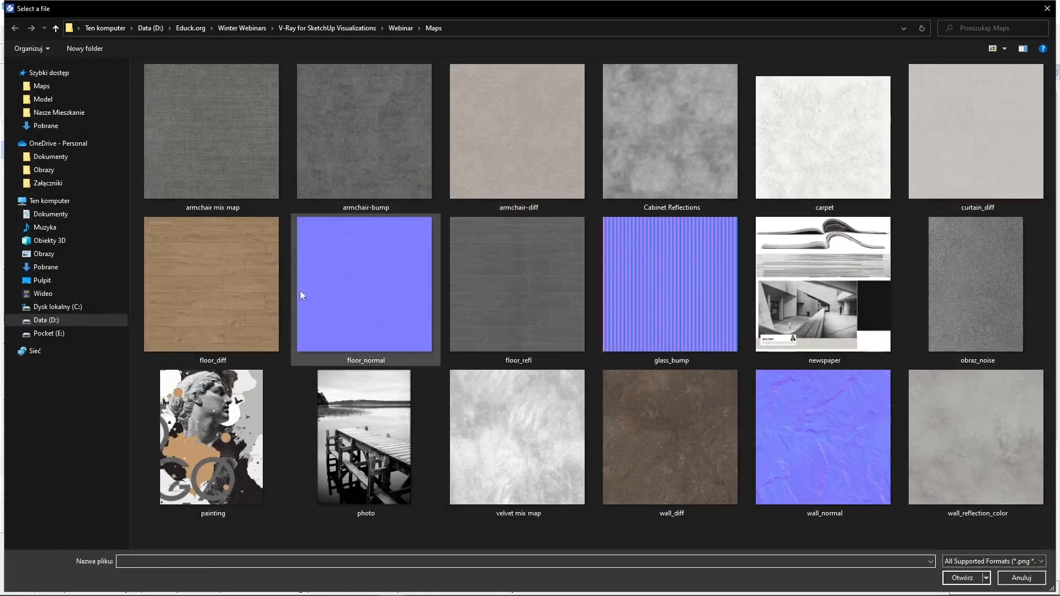
left_click(501, 342)
double_click(501, 260)
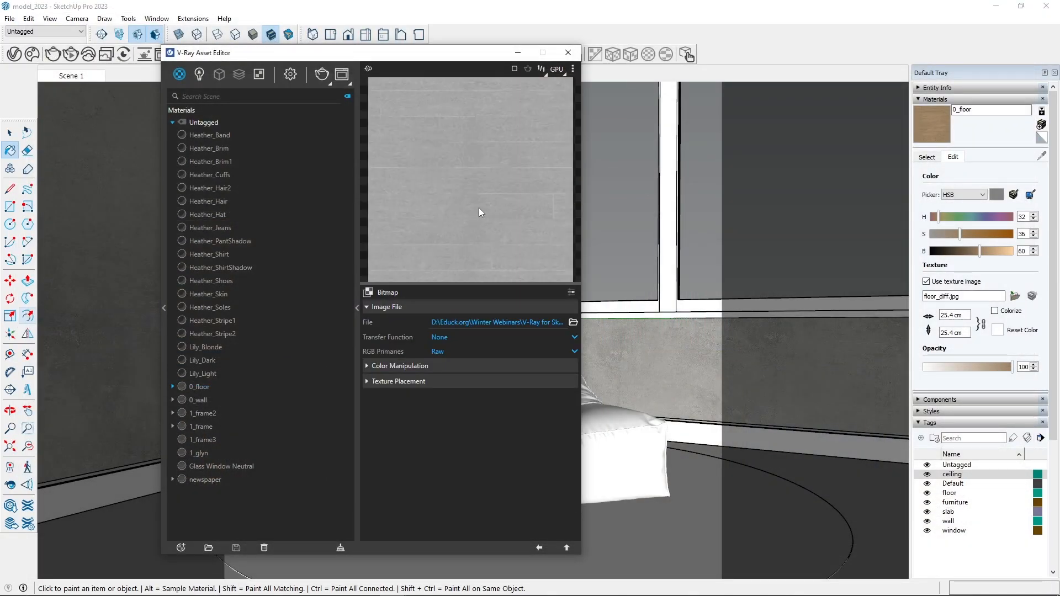
- Set the floor_refl bitmap's transfer function to Custom Gamma Curve with gamma 1.2 and return to the material
left_click(442, 337)
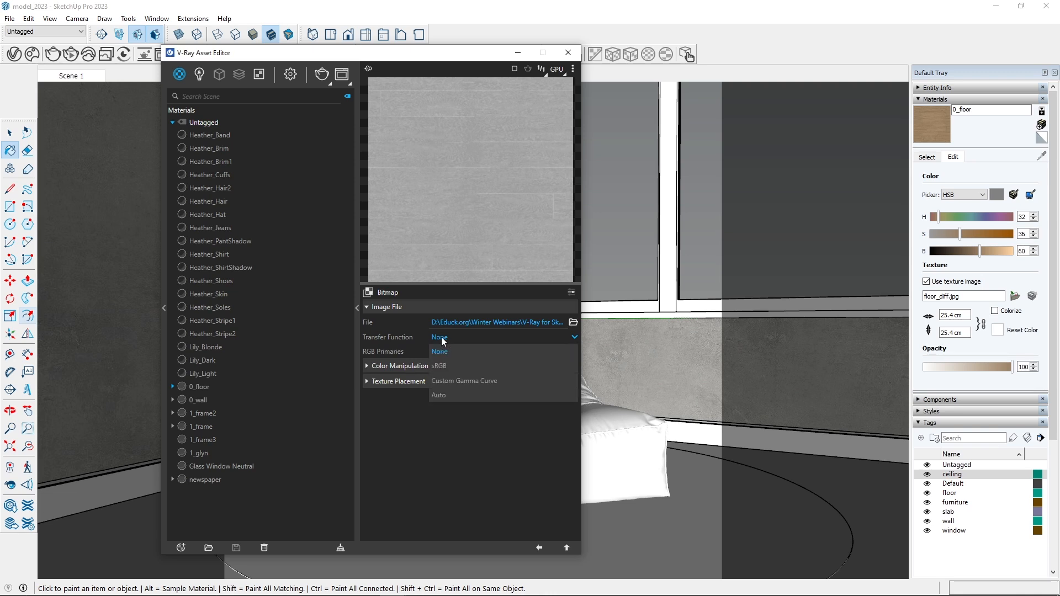
left_click(471, 381)
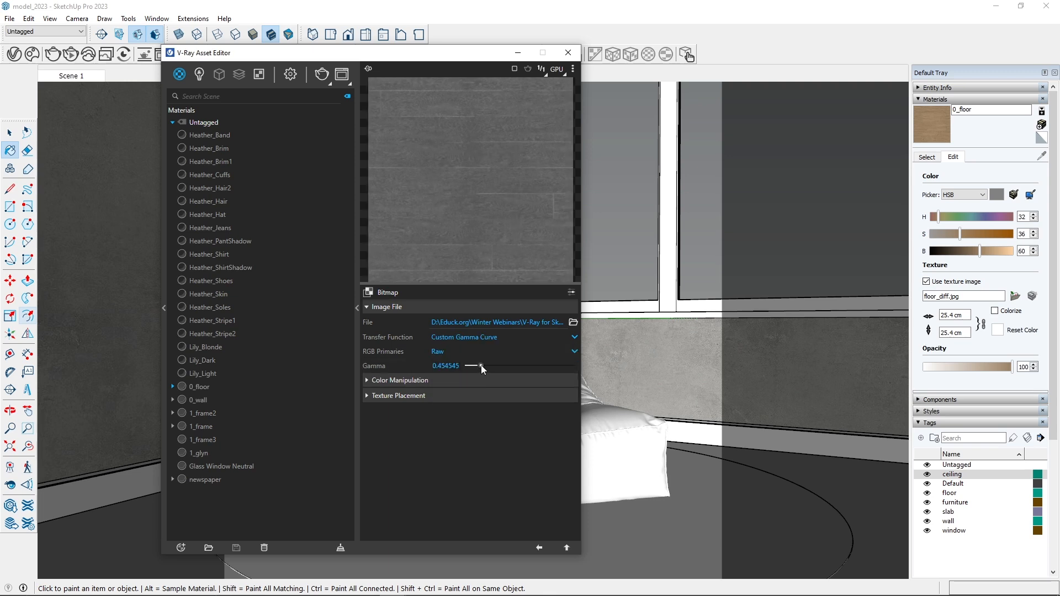
left_click_drag(481, 368, 496, 369)
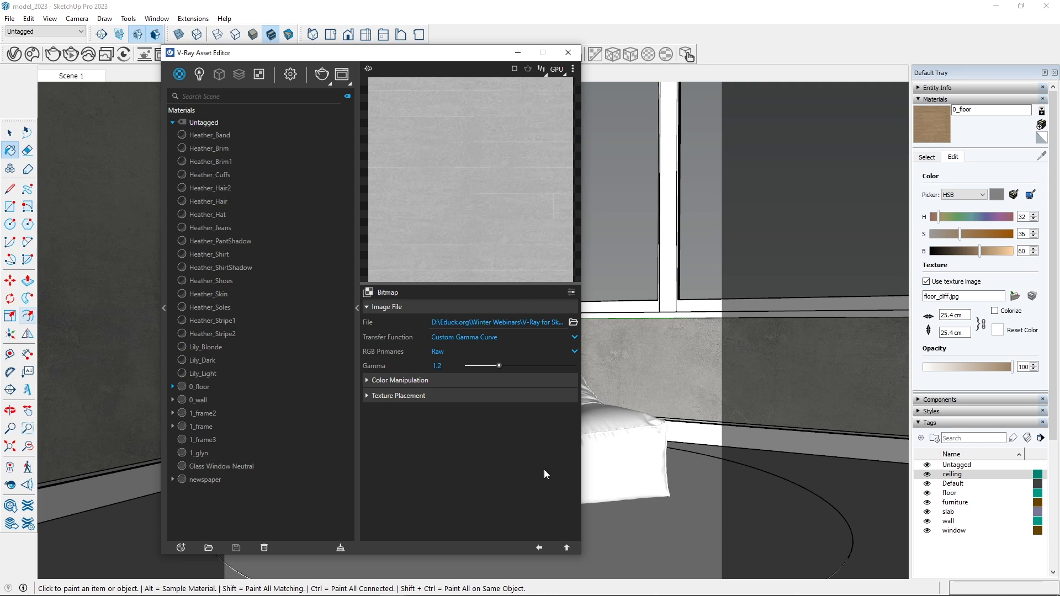
left_click(539, 547)
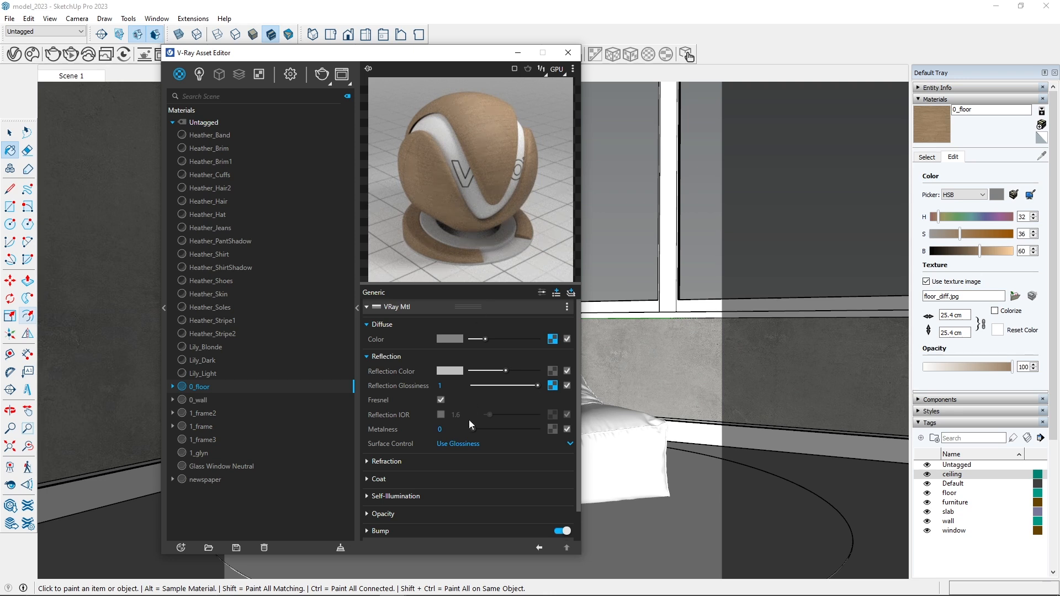
- Add a Bitmap to the bump map slot of 0_floor and use floor_normal as its image file
scroll(420, 508, "down", 1)
left_click(408, 499)
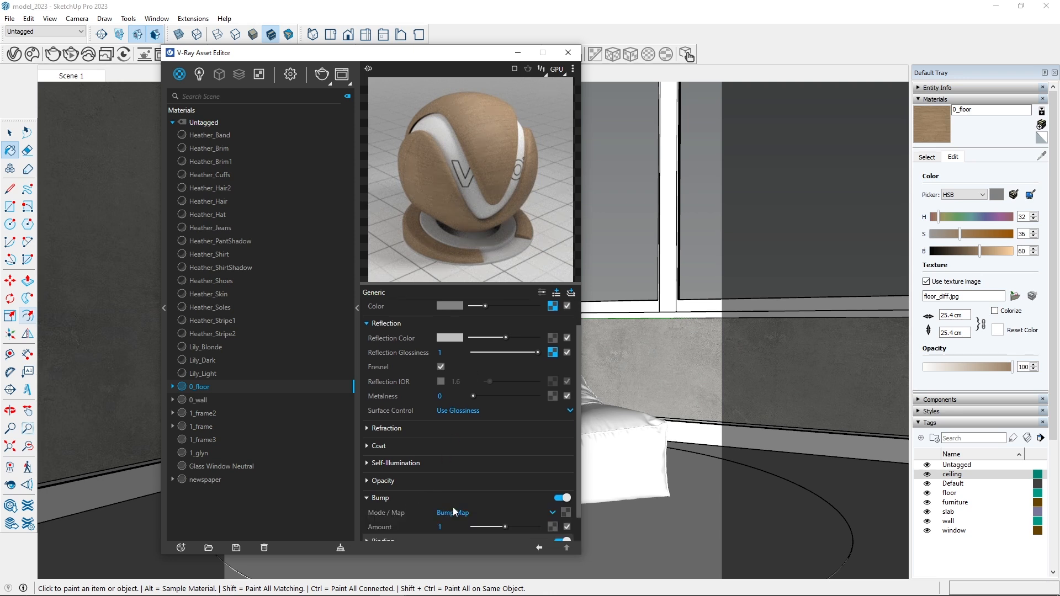
left_click(567, 512)
left_click(544, 80)
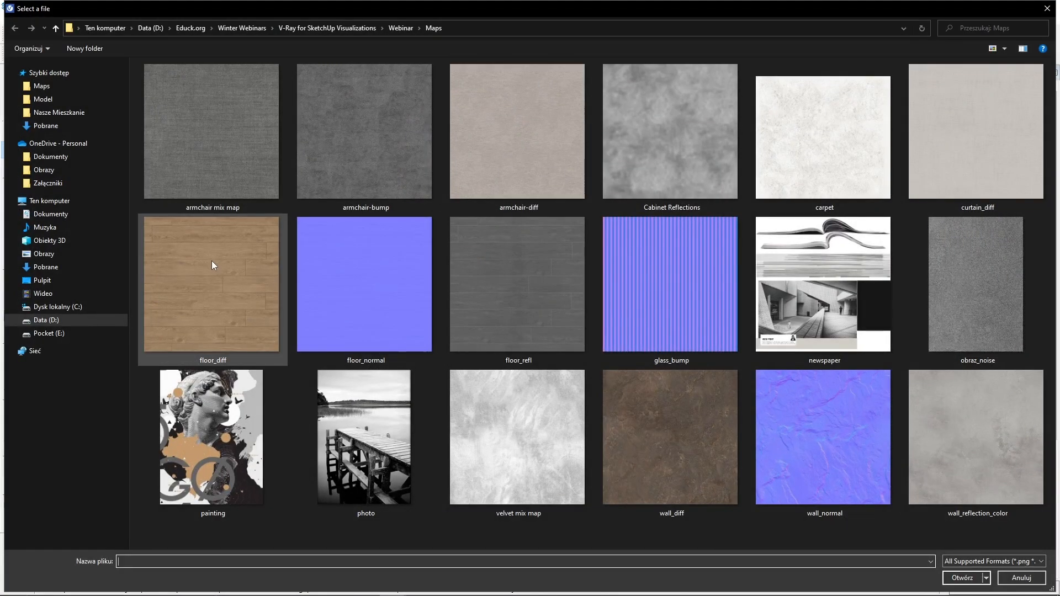
left_click(212, 262)
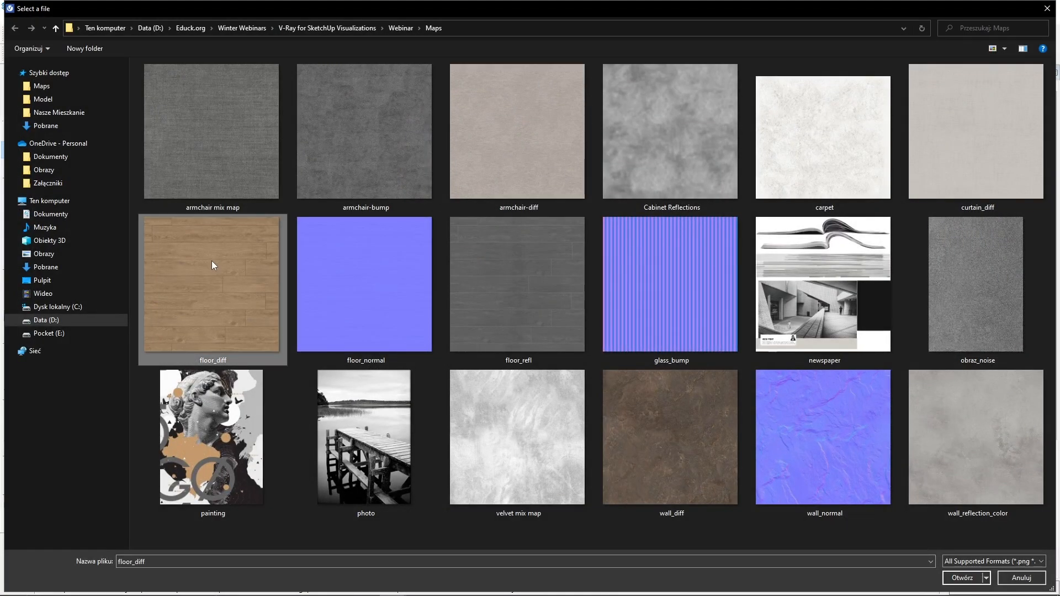
double_click(212, 264)
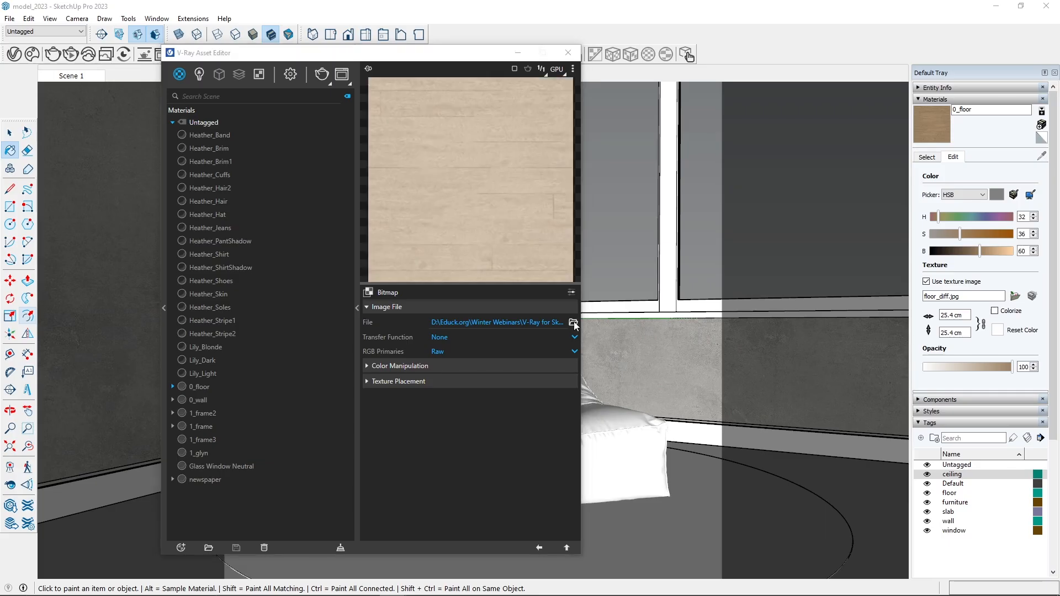
left_click(573, 322)
left_click(462, 332)
left_click(420, 342)
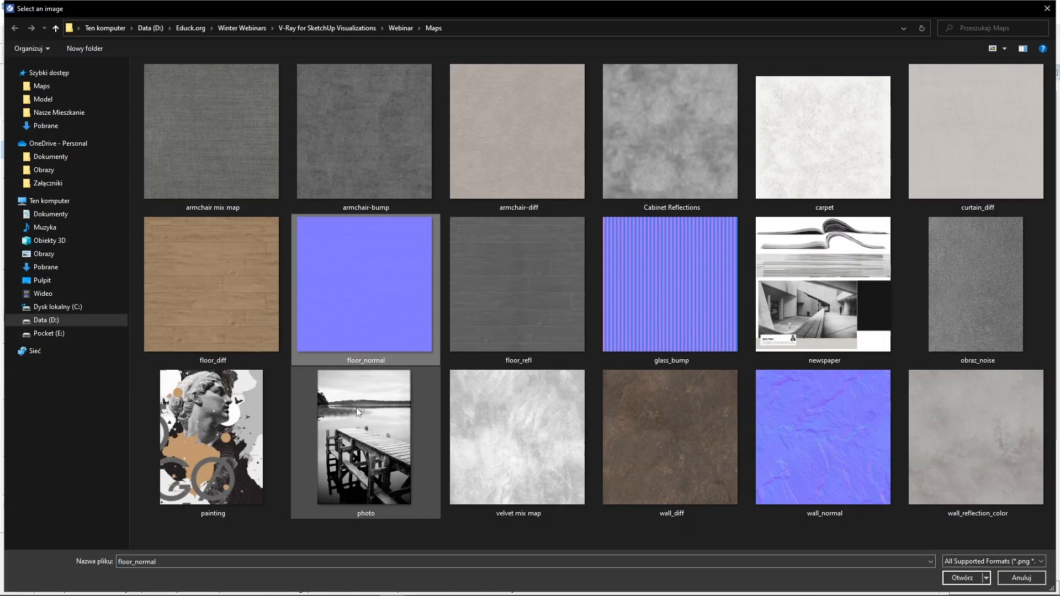
double_click(354, 301)
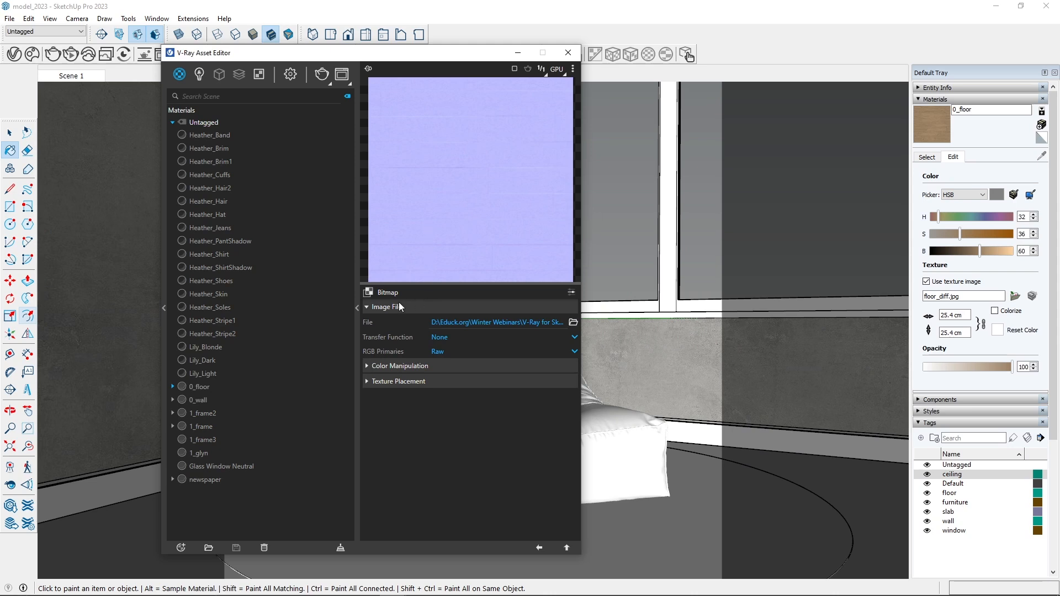
- Keep the normal bitmap's transfer function at None and switch the bump mode of 0_floor to Normal Map
left_click(434, 337)
left_click(433, 336)
left_click(538, 547)
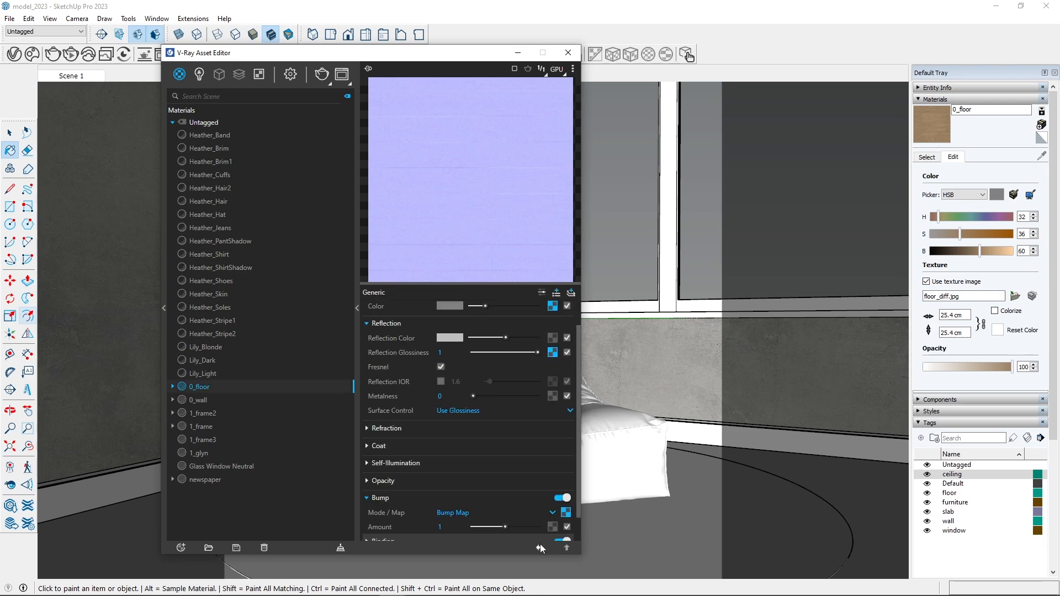
left_click(470, 509)
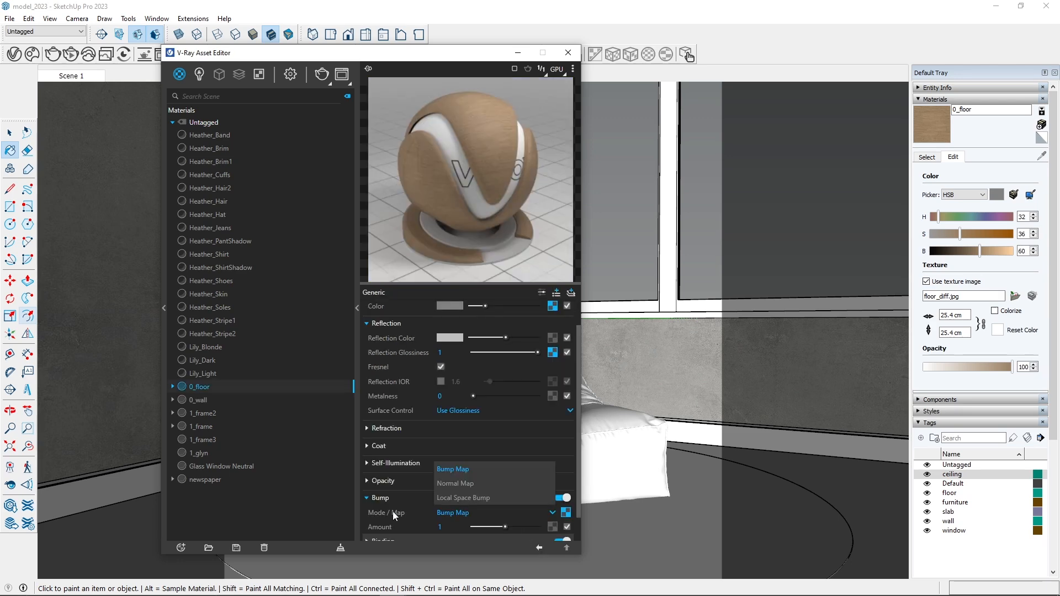
left_click(453, 487)
- Lower the normal map's bump amount to about 0.2, briefly trying a much stronger amount for comparison
scroll(476, 466, "down", 1)
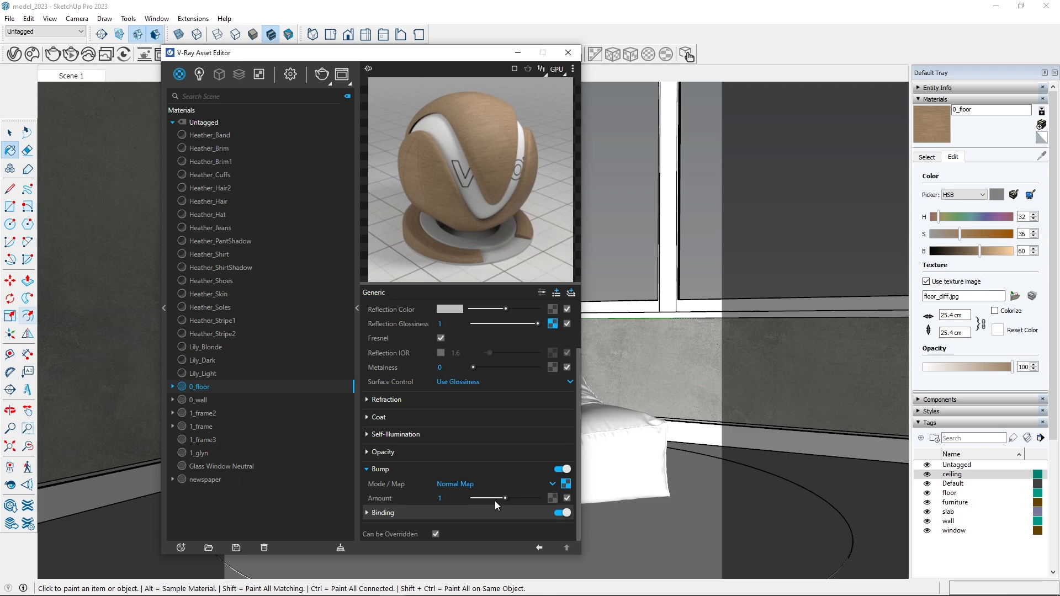
left_click_drag(494, 500, 480, 500)
scroll(432, 395, "up", 2)
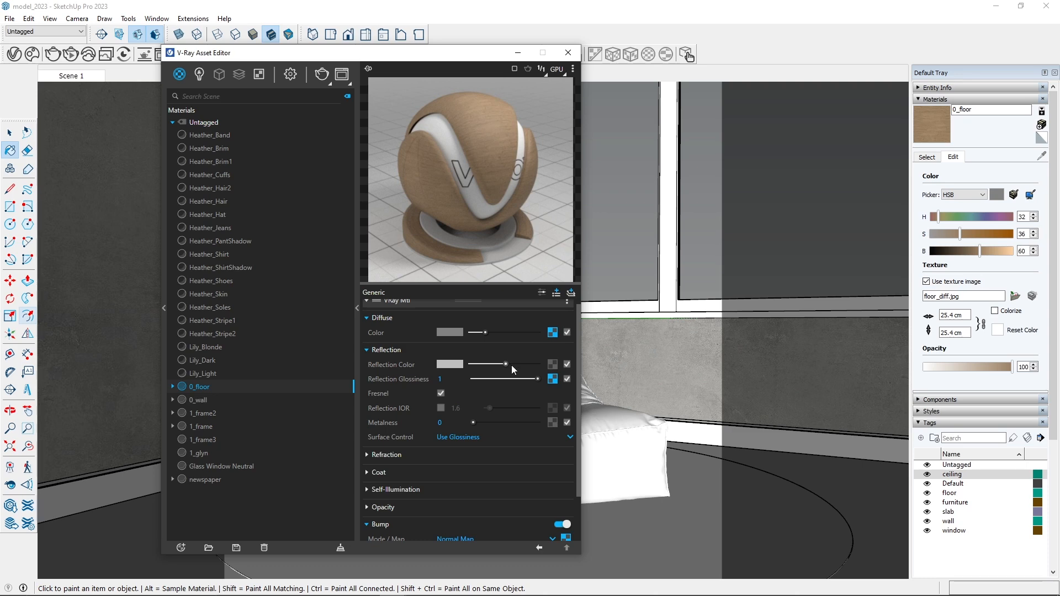
scroll(509, 403, "down", 1)
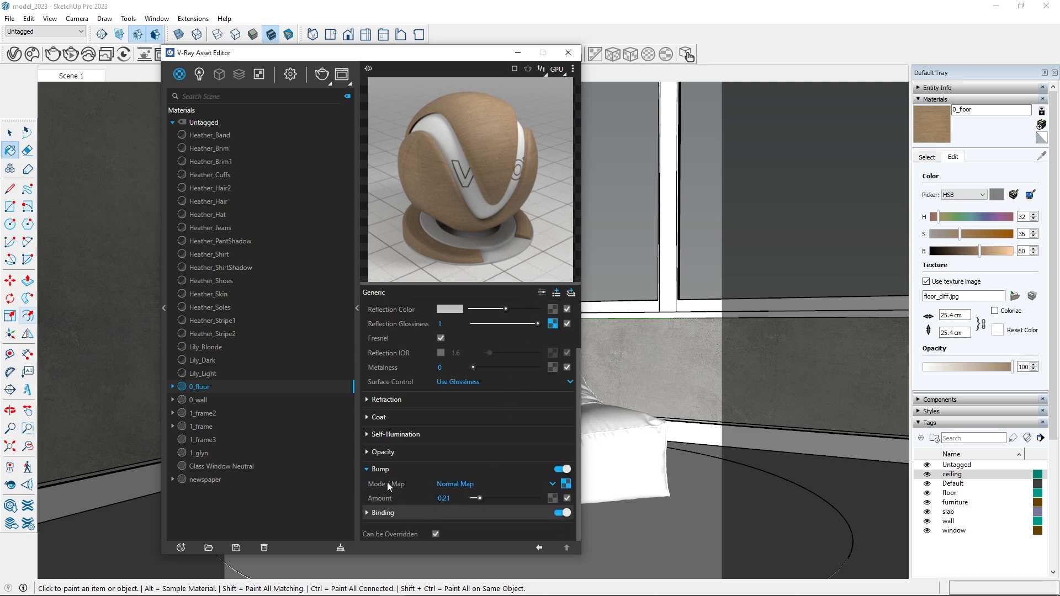
left_click_drag(483, 498, 552, 505)
left_click_drag(501, 499, 479, 499)
left_click_drag(476, 497, 478, 497)
- Minimize the V-Ray Asset Editor and paint the room's floor around the round rug with 0_floor
left_click(518, 53)
scroll(396, 257, "down", 1)
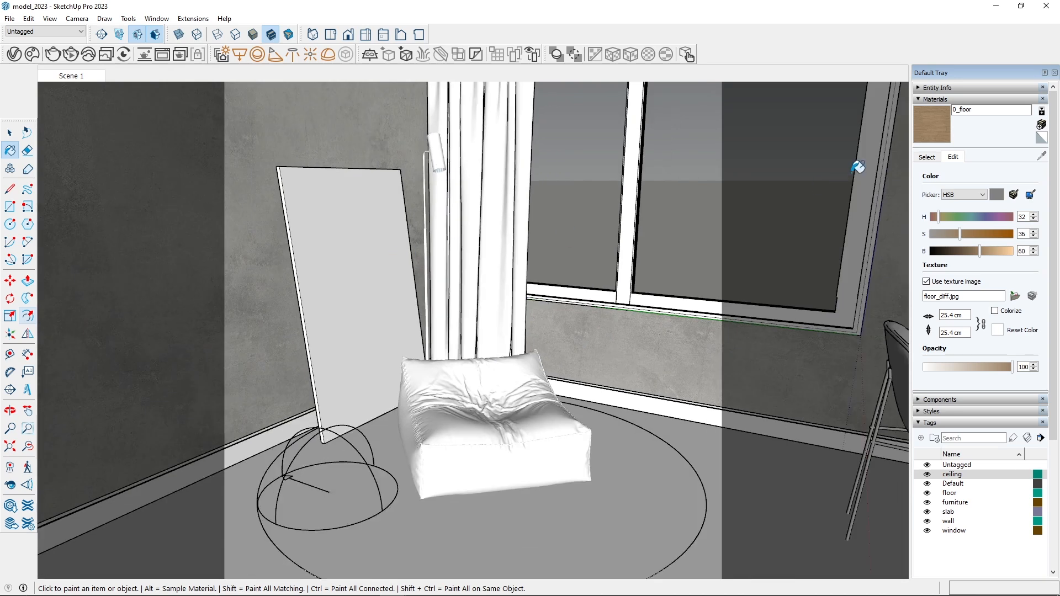
scroll(447, 270, "down", 2)
scroll(725, 477, "up", 3)
left_click(725, 477)
scroll(699, 409, "up", 8)
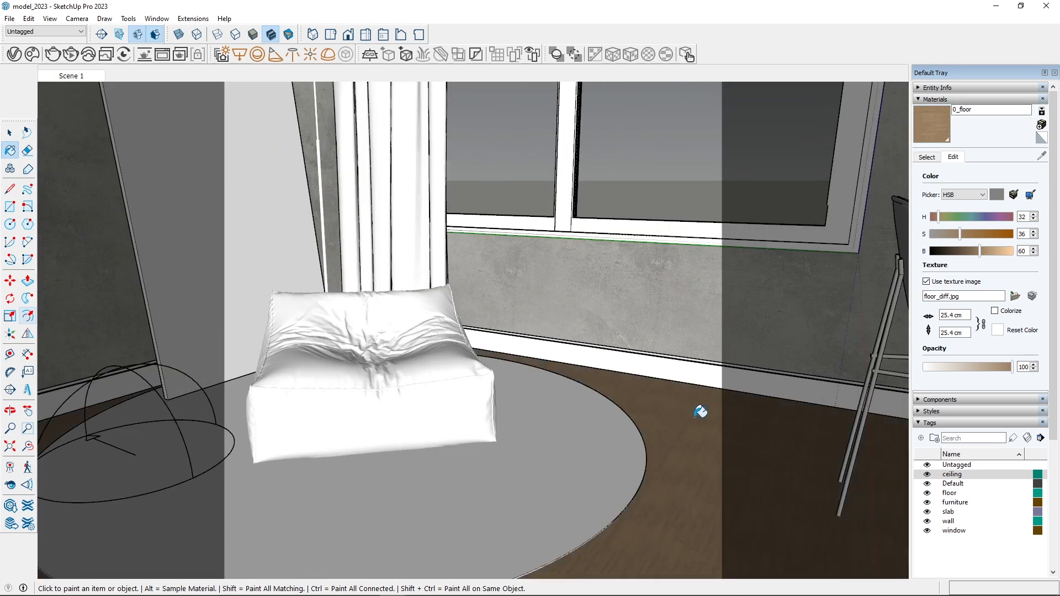
scroll(615, 428, "up", 3)
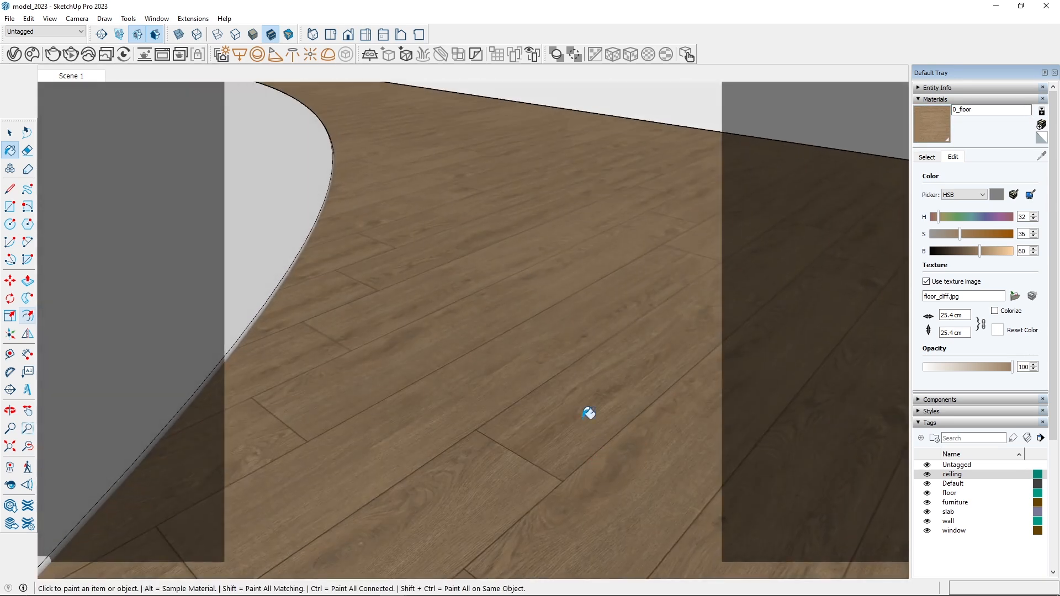
- Set the floor texture's width to 254 cm and check the plank scale around the beanbag and rug
scroll(587, 409, "down", 2)
left_click(948, 316)
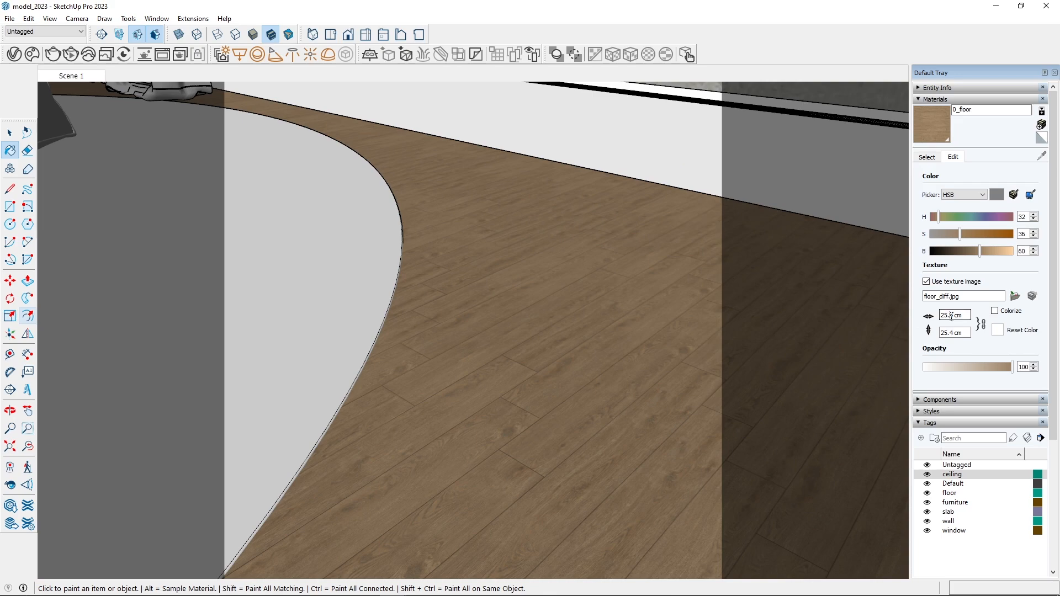
key("BackSpace")
scroll(627, 317, "down", 5)
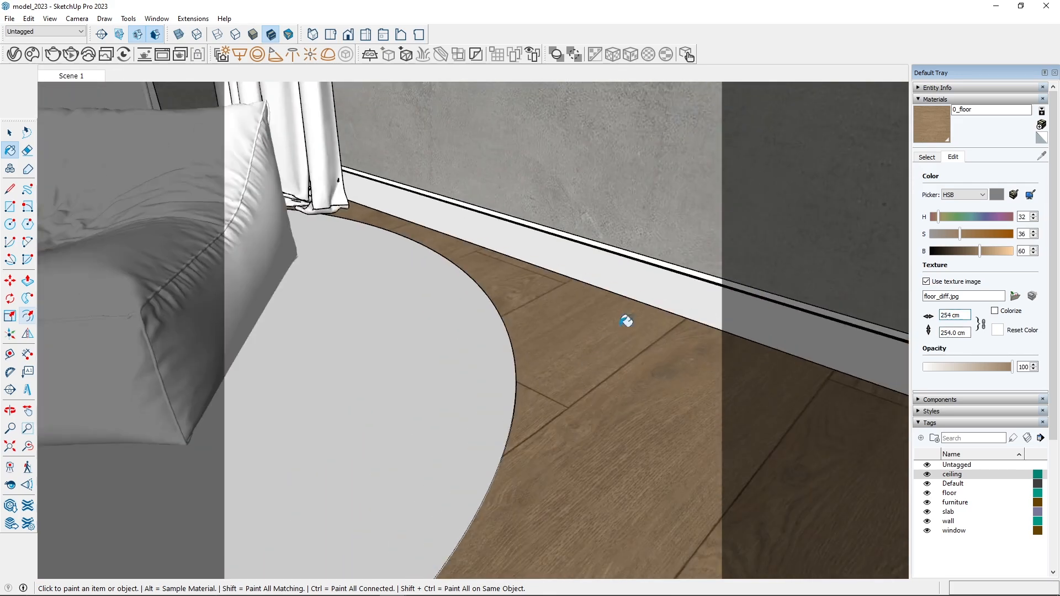
scroll(701, 315, "down", 3)
scroll(676, 239, "down", 3)
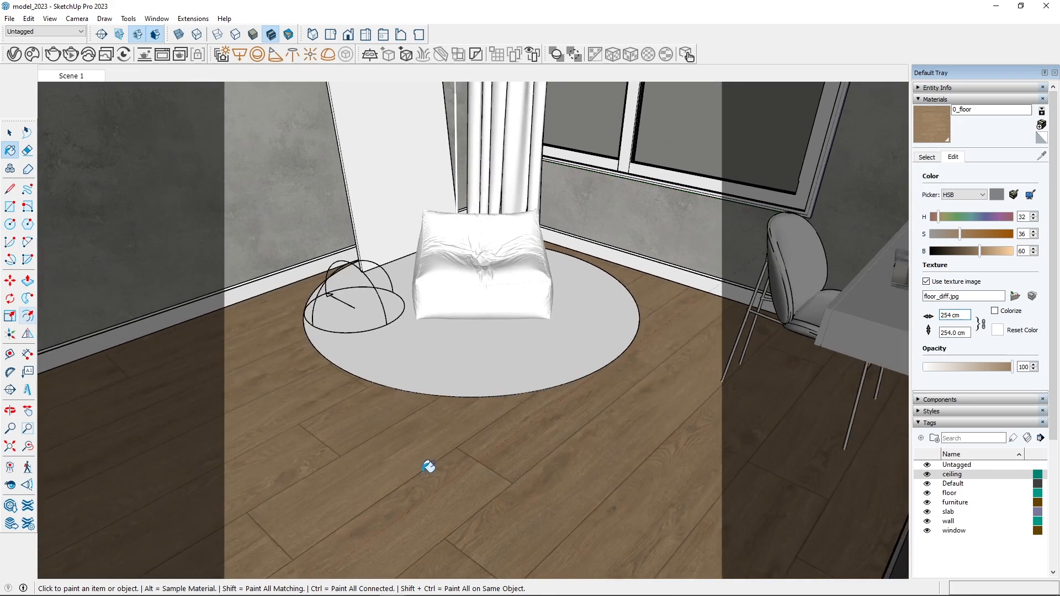
scroll(473, 471, "up", 5)
scroll(428, 351, "down", 3)
scroll(429, 352, "up", 3)
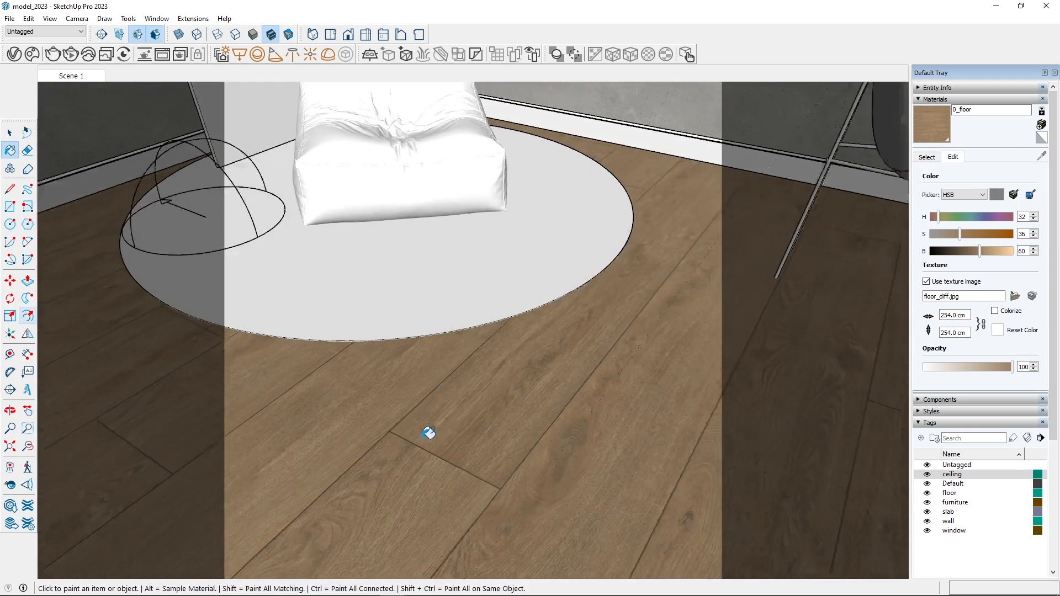
- Measure the width of a floor plank in front of the round rug with the Tape Measure
left_click(11, 356)
scroll(447, 455, "up", 3)
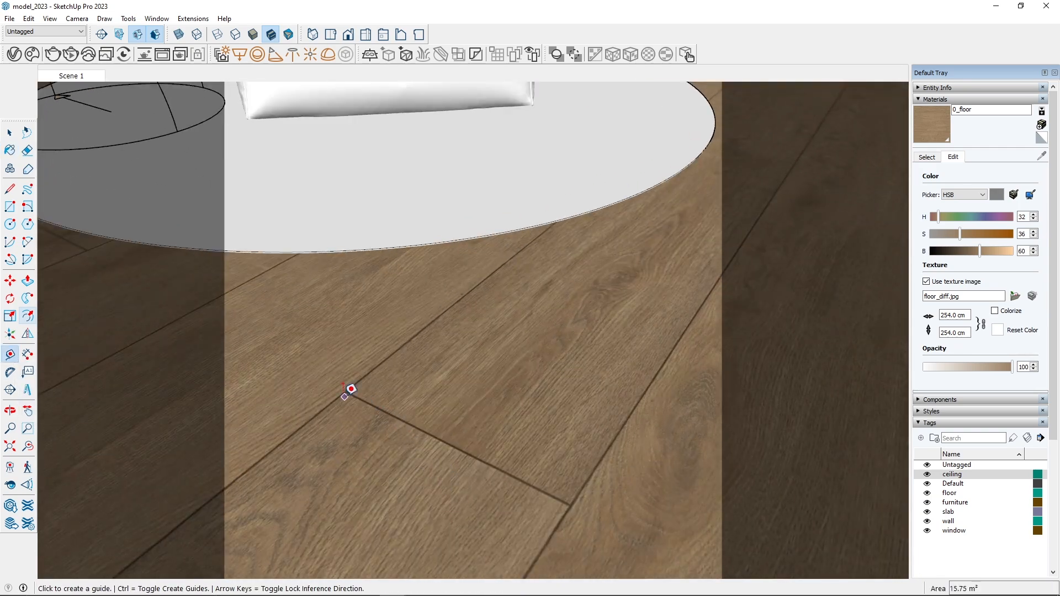
left_click(344, 390)
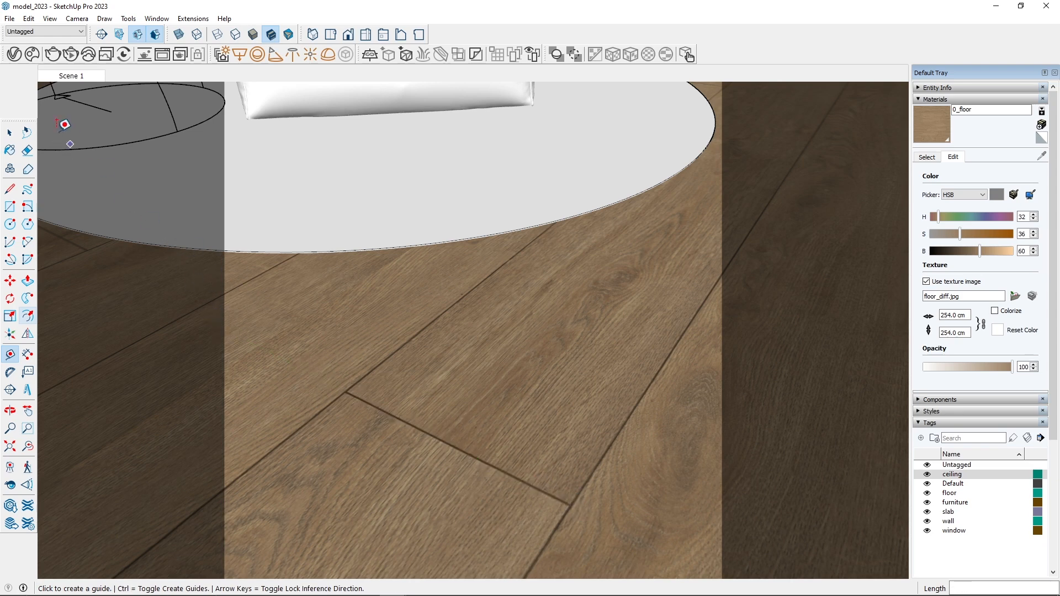
left_click(10, 132)
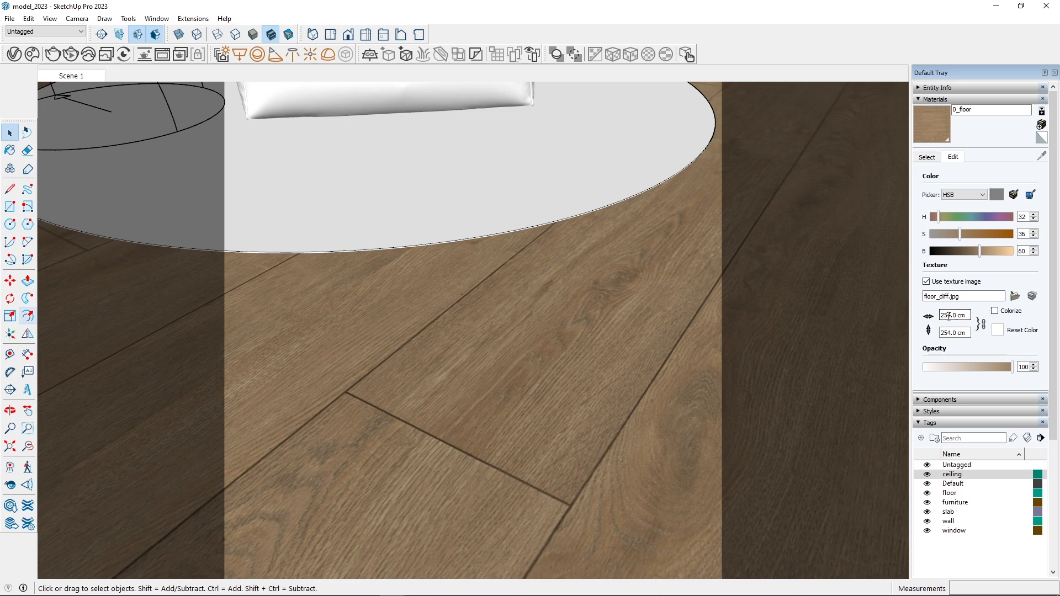
- Set the width of the 0_floor texture to 170 cm
left_click(945, 316)
left_click_drag(949, 315, 944, 320)
key("Delete")
key("Delete")
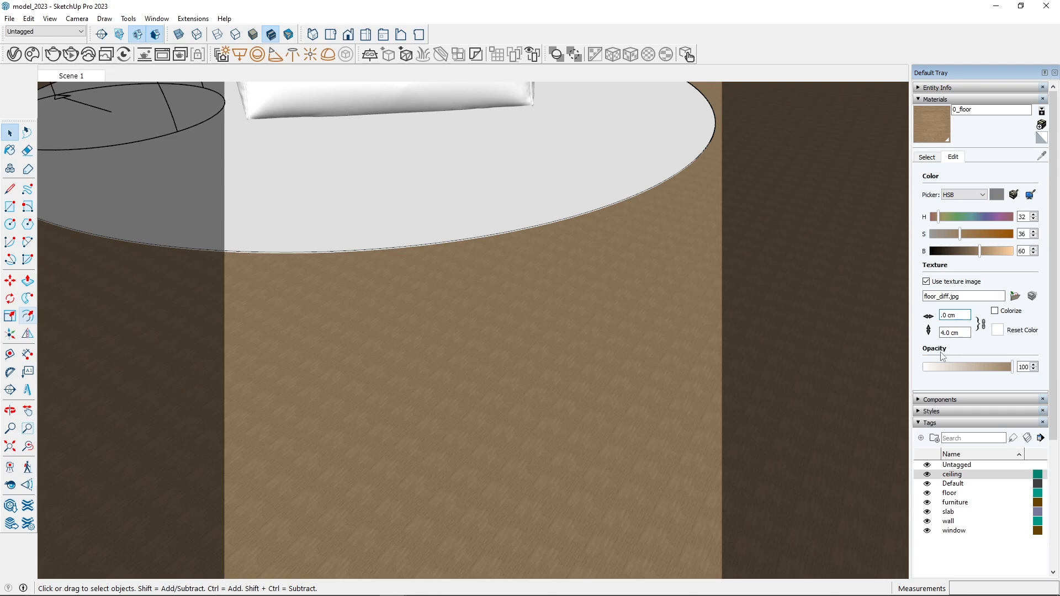
type("170")
key("Return")
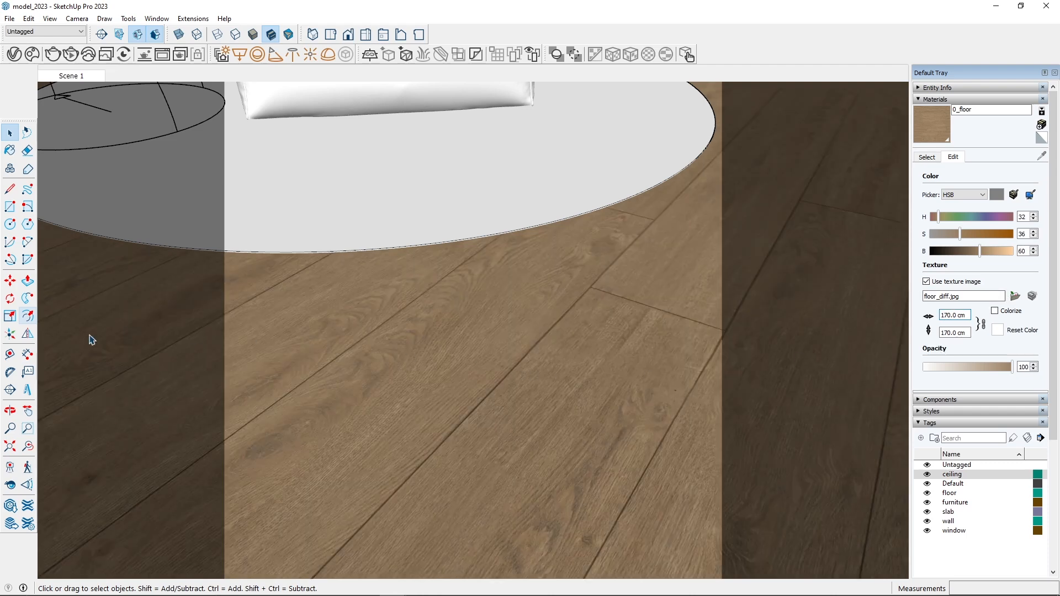
- Measure a plank's width again at the rescaled floor texture, from one long seam to the next
left_click(10, 353)
scroll(599, 319, "up", 2)
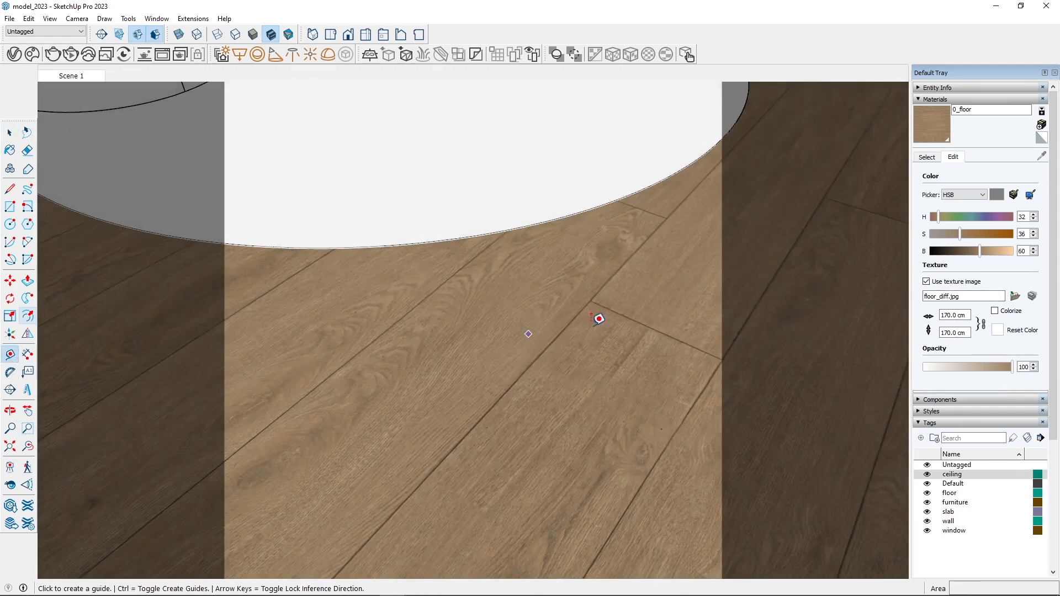
scroll(599, 319, "up", 2)
left_click(562, 276)
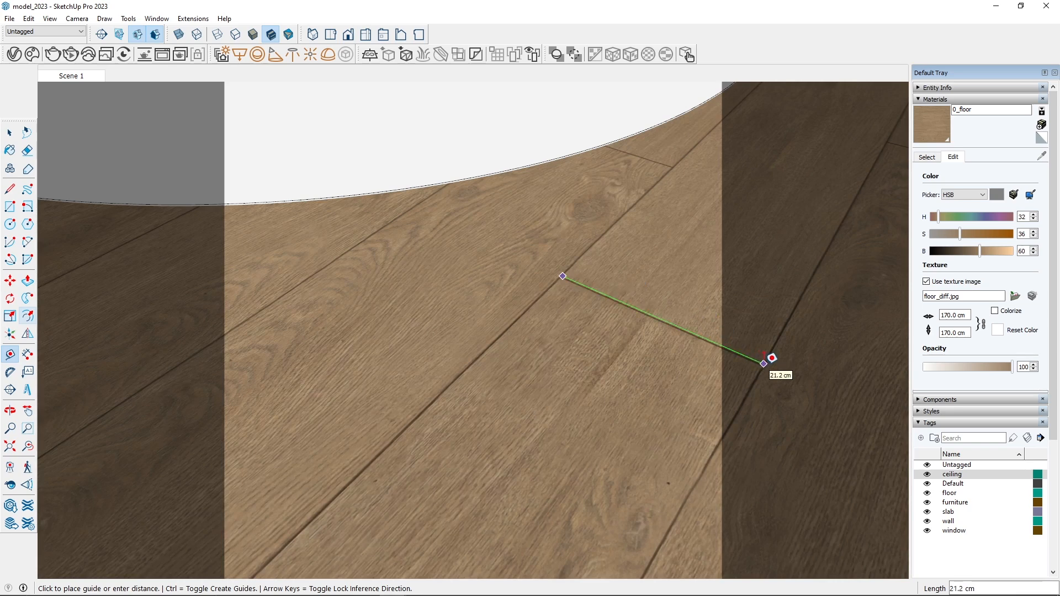
left_click(10, 133)
- Return to Scene 1 and hide the round rug and the beanbag to expose the floor
scroll(606, 468, "down", 2)
left_click(77, 77)
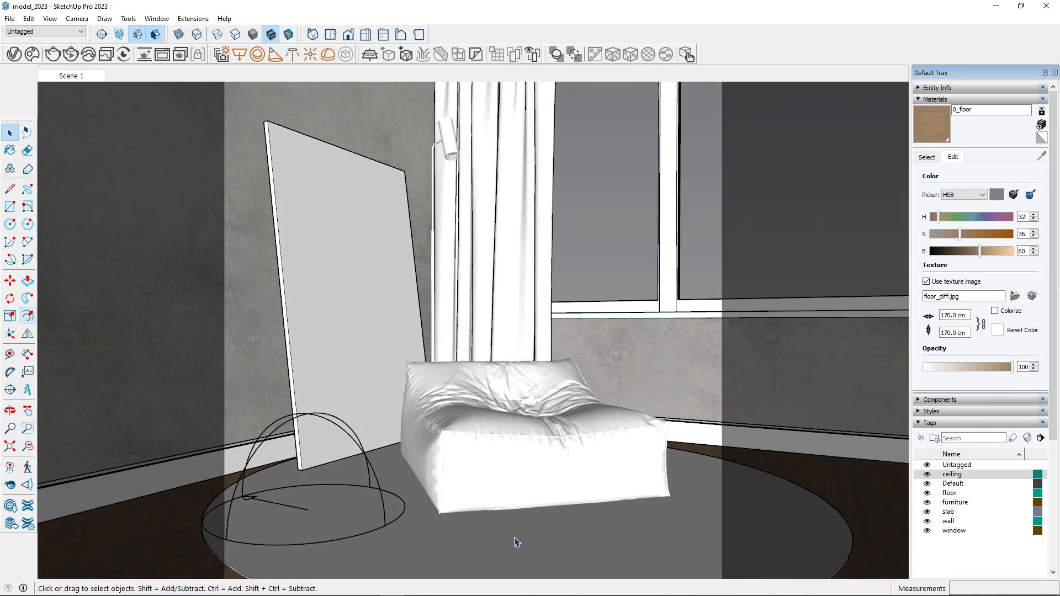
scroll(330, 276, "down", 1)
left_click(511, 485)
right_click(512, 481)
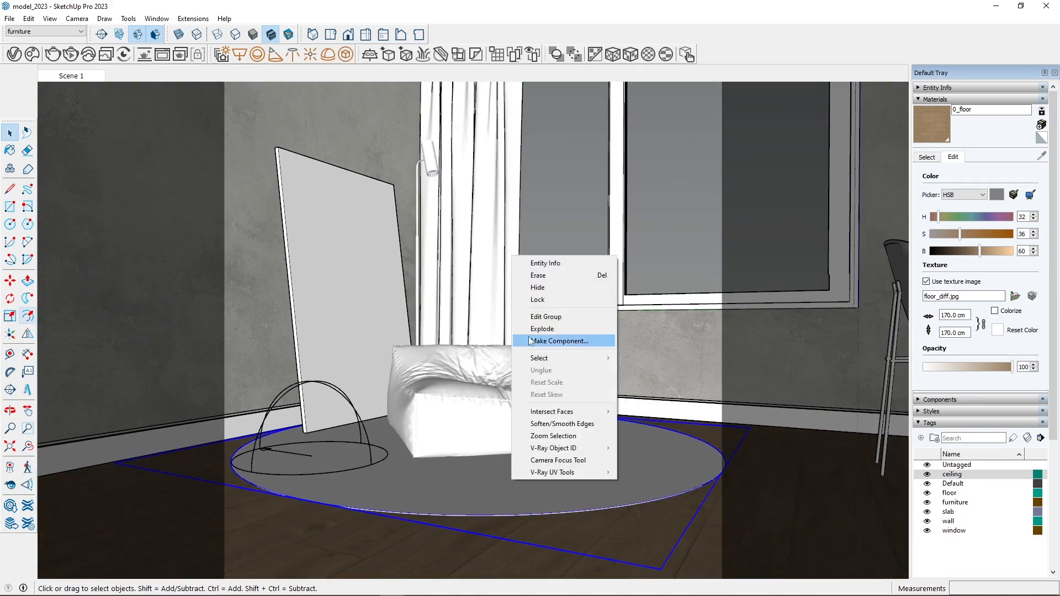
left_click(531, 288)
right_click(480, 415)
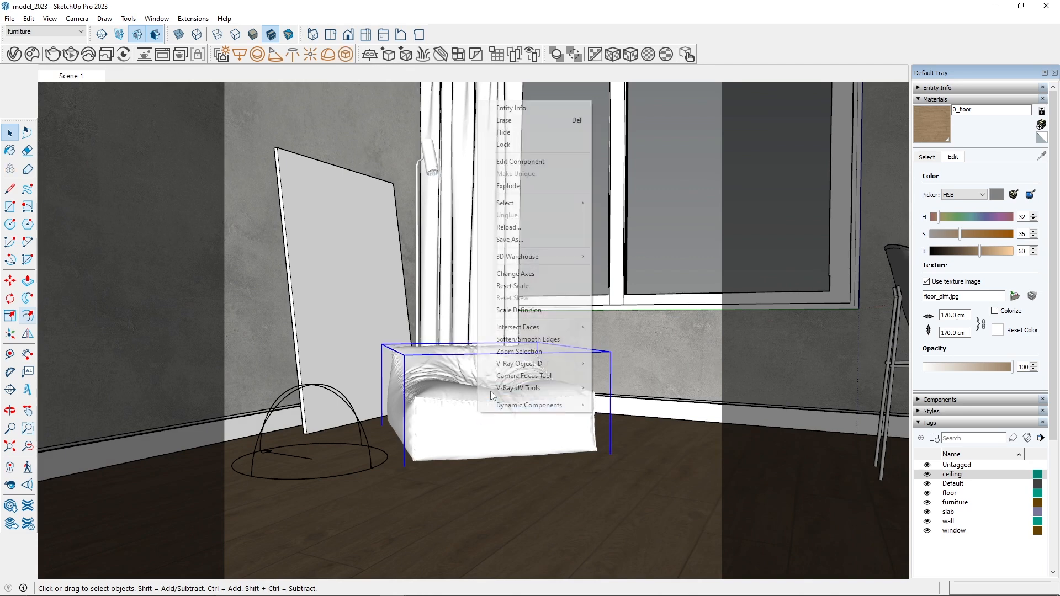
left_click(503, 133)
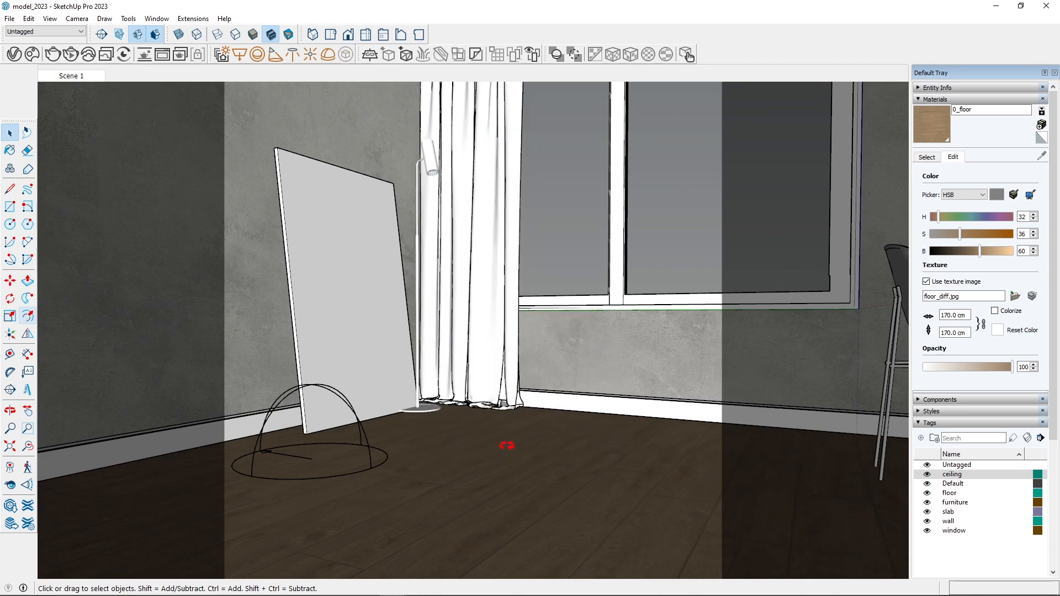
- Render the emptied corner in V-Ray, compare the floor's planks with the model view, and minimize the frame buffer
middle_click_drag(507, 445, 519, 467)
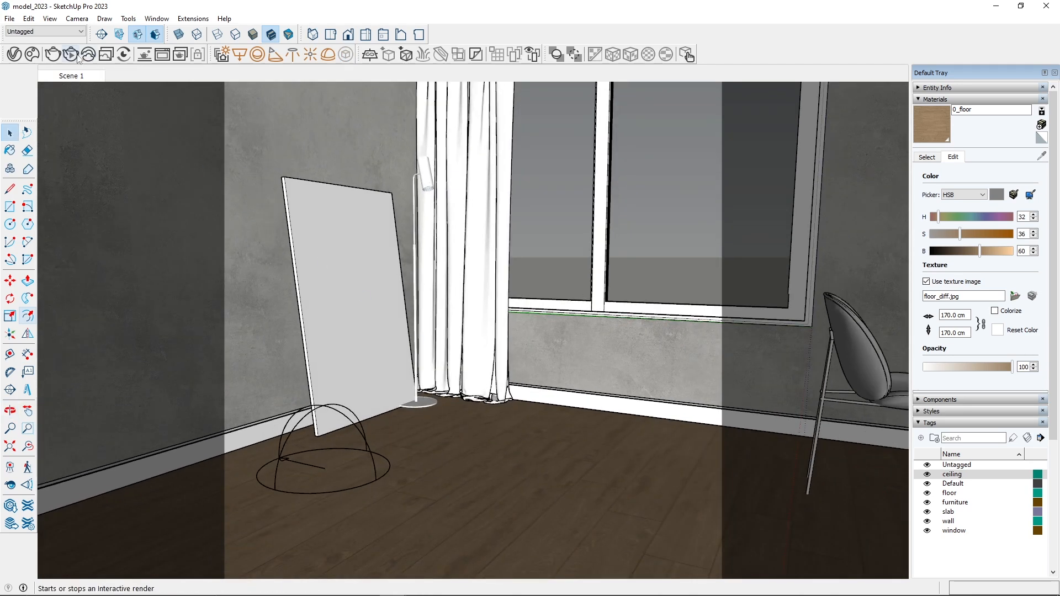
left_click(53, 53)
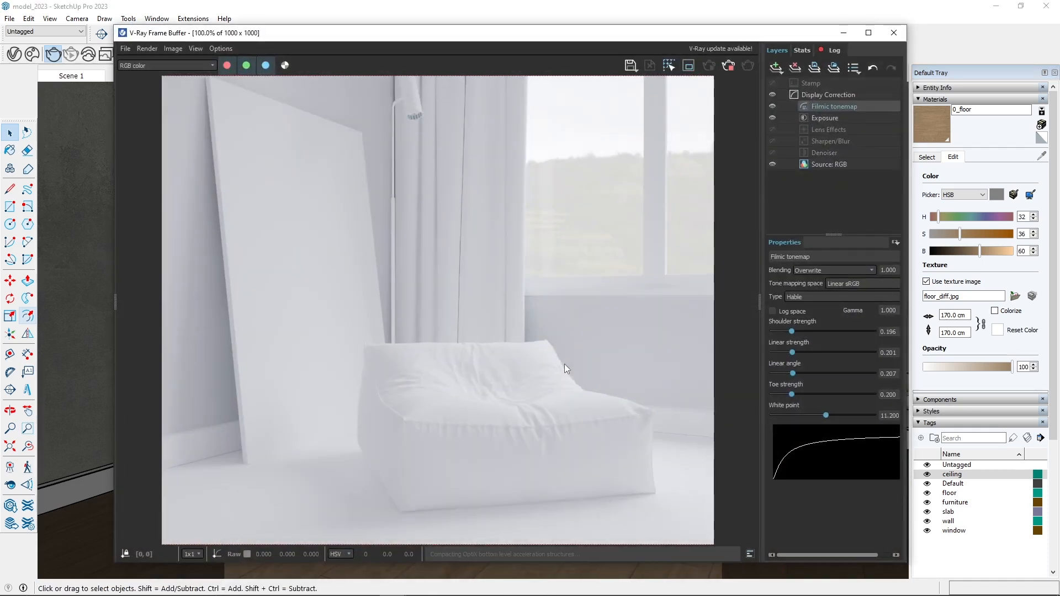
left_click(868, 32)
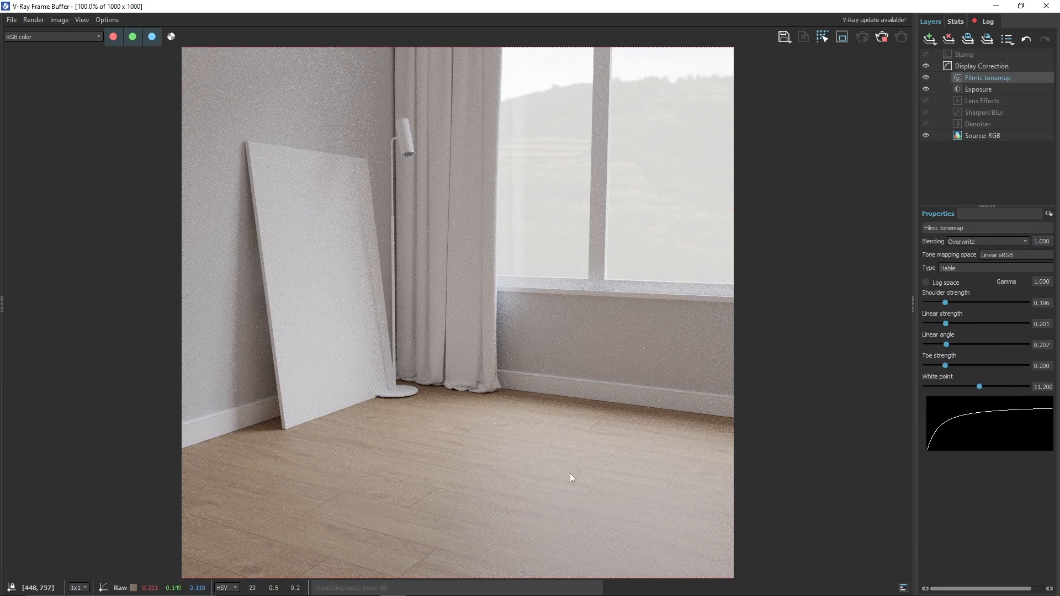
mouse_move(647, 5)
left_mouse_down()
mouse_move(875, 89)
mouse_move(887, 57)
left_mouse_up()
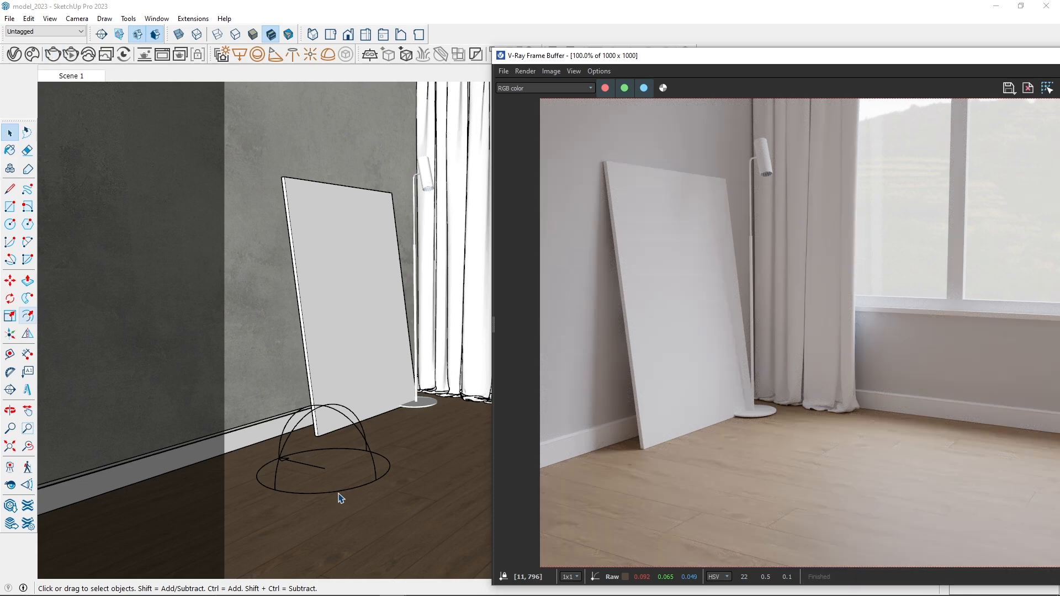
left_click_drag(832, 59, 337, 56)
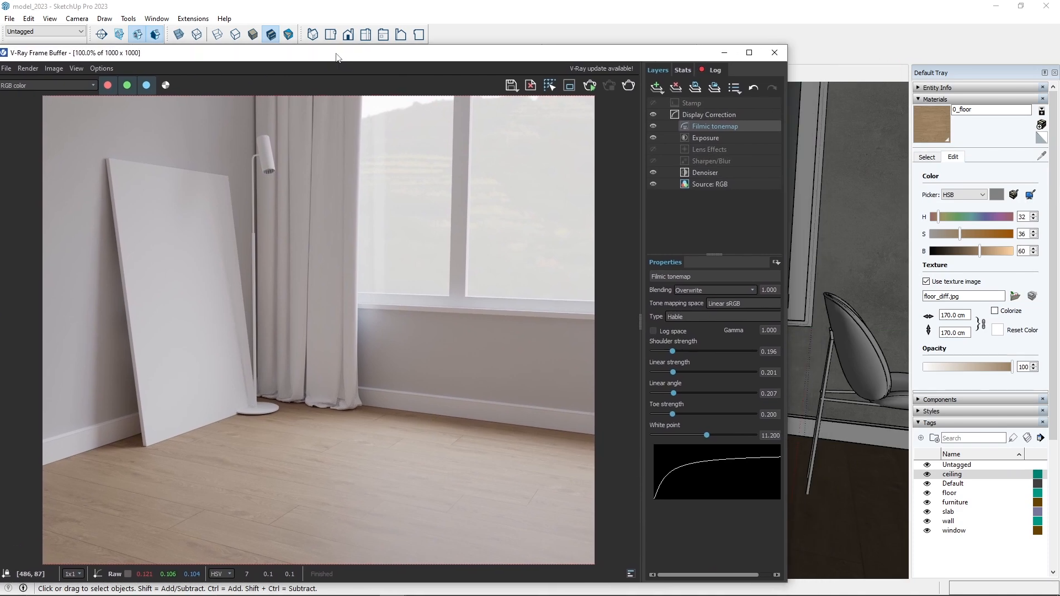
left_click(725, 53)
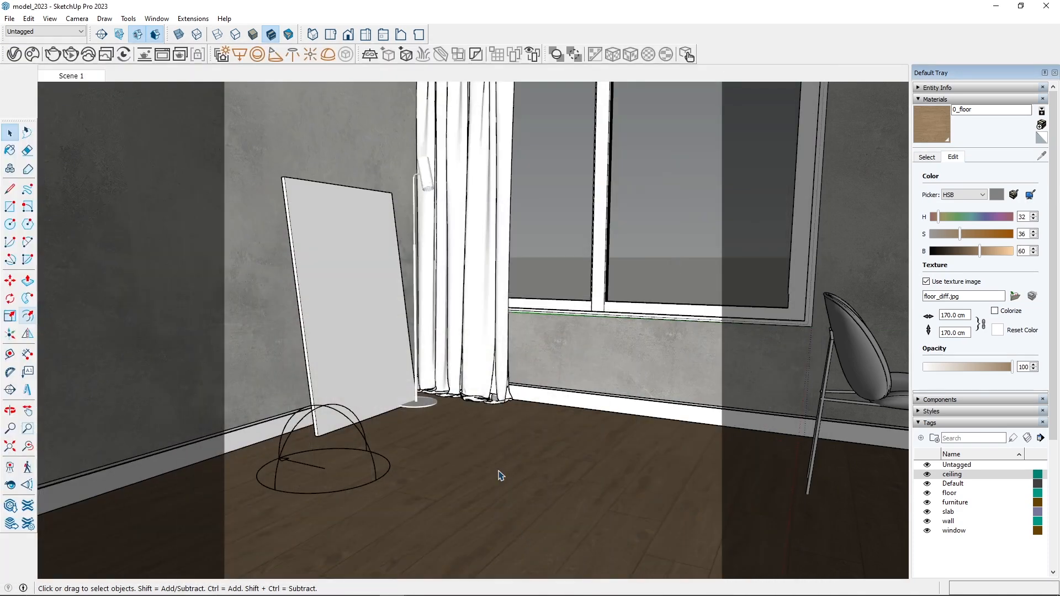
- Open the floor group for editing and select its wood-textured face
double_click(497, 470)
left_click(505, 488)
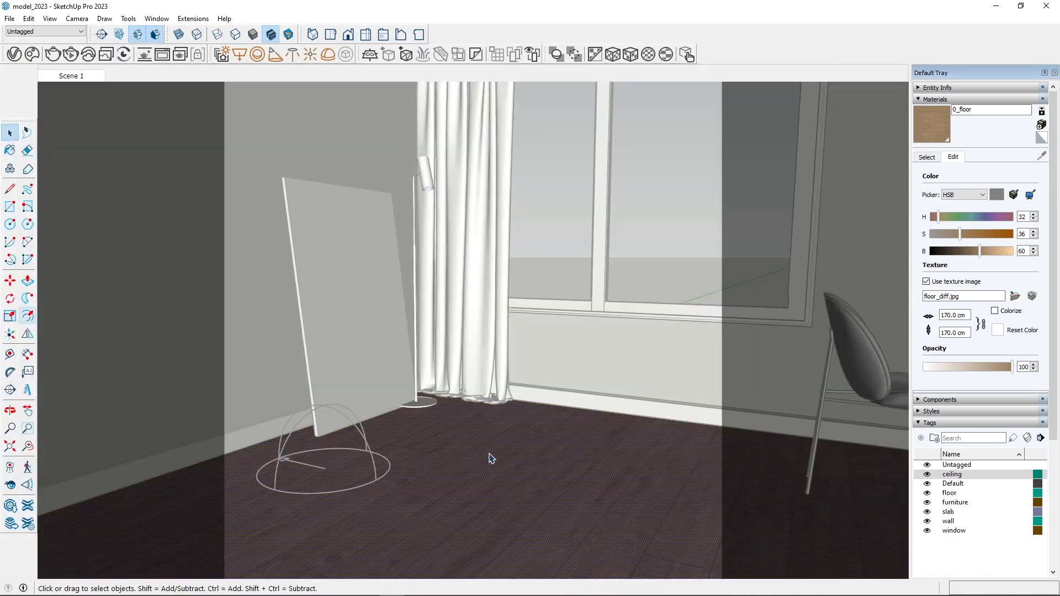
left_click(938, 121)
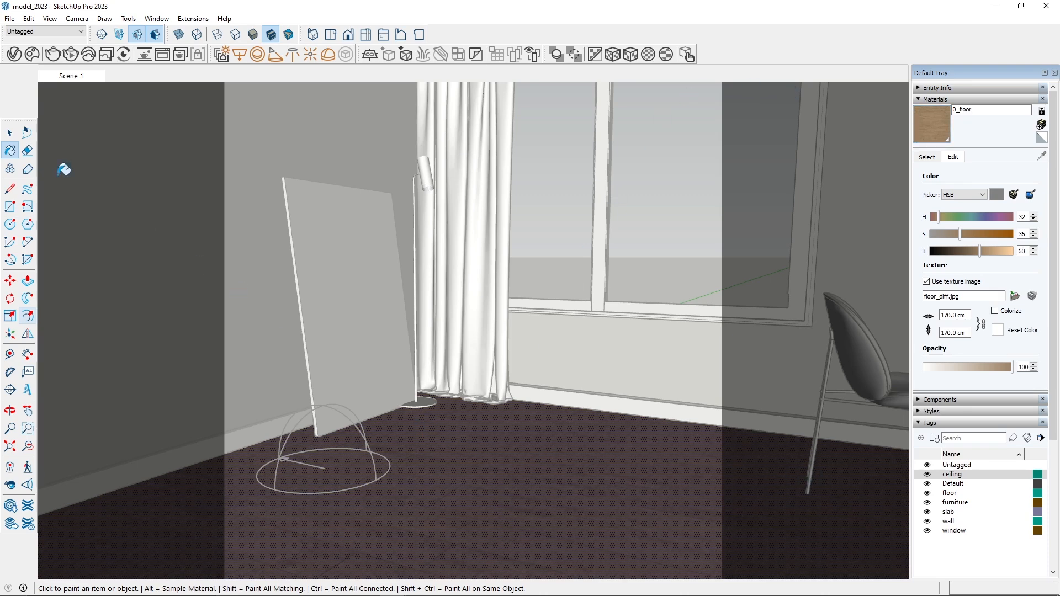
left_click(10, 133)
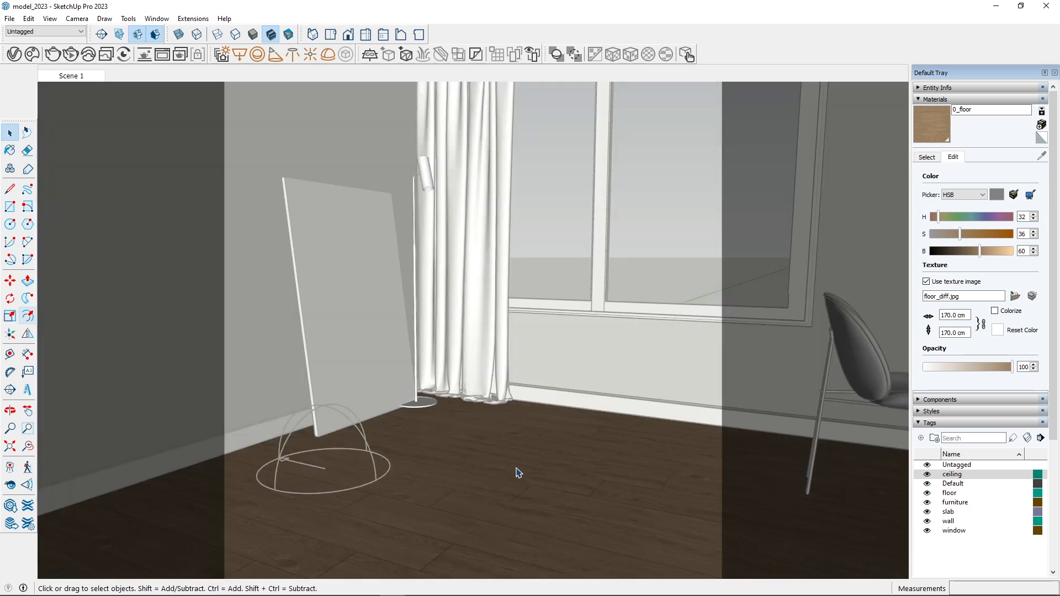
left_click(517, 460)
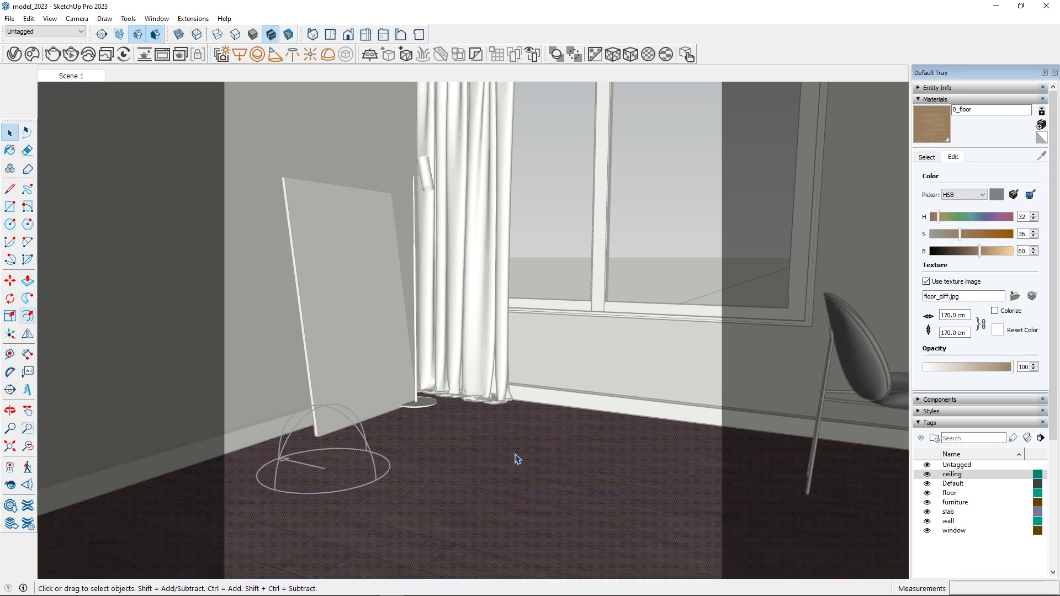
right_click(516, 451)
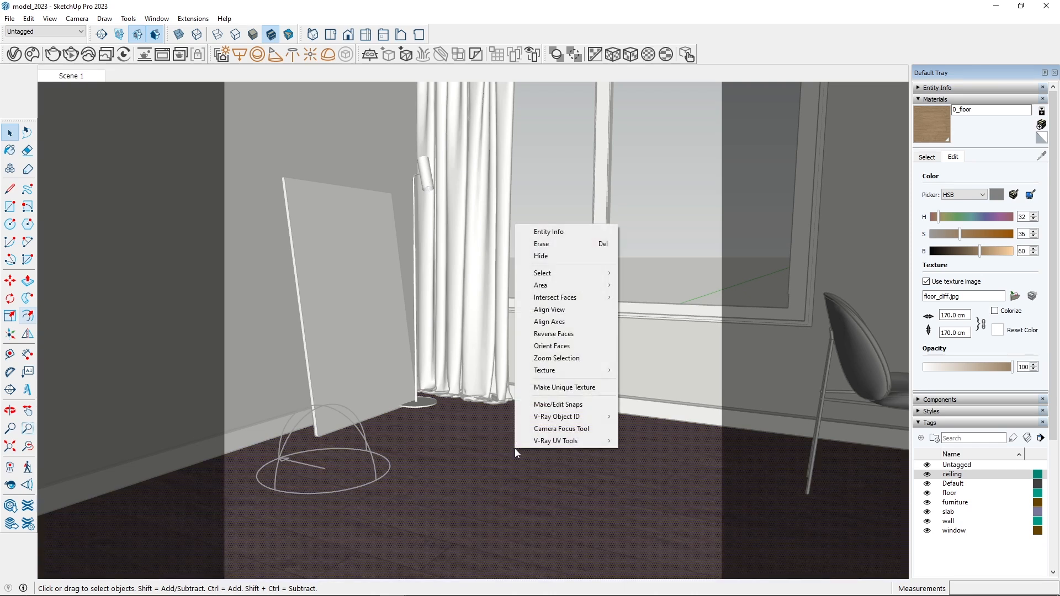
mouse_move(552, 369)
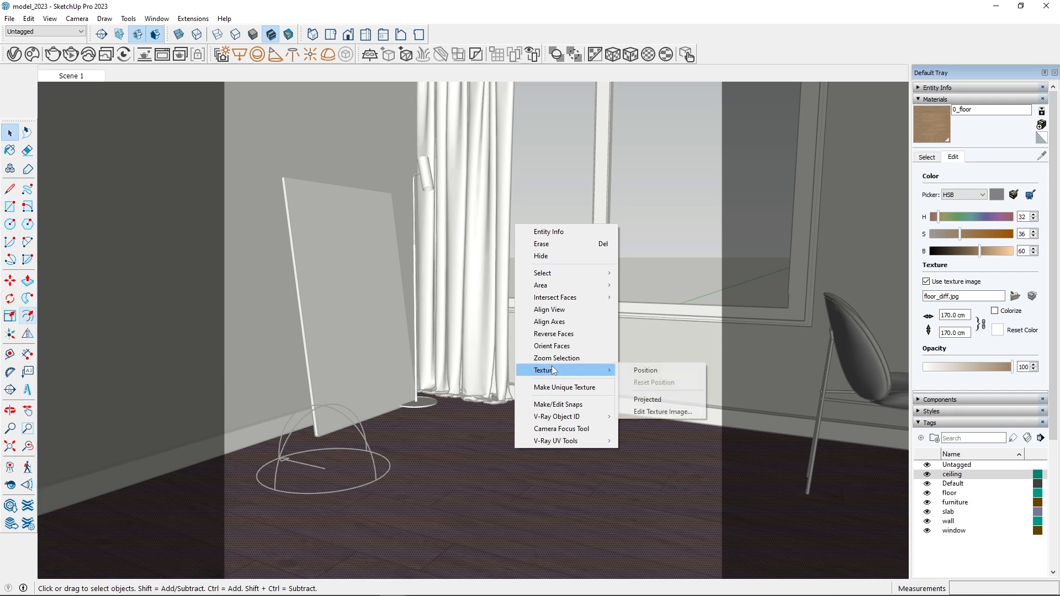
left_click(688, 453)
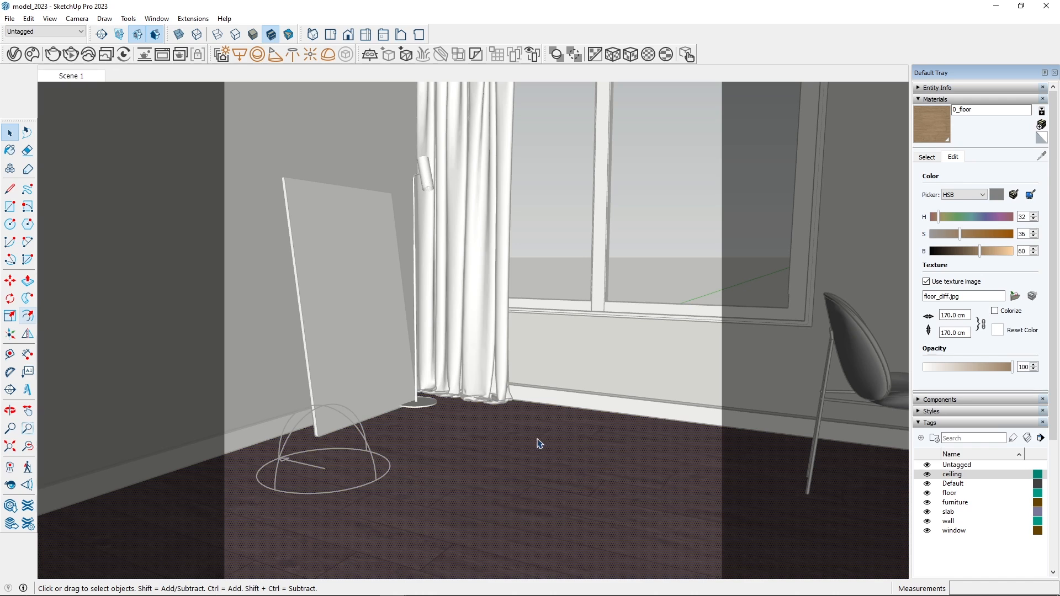
right_click(539, 443)
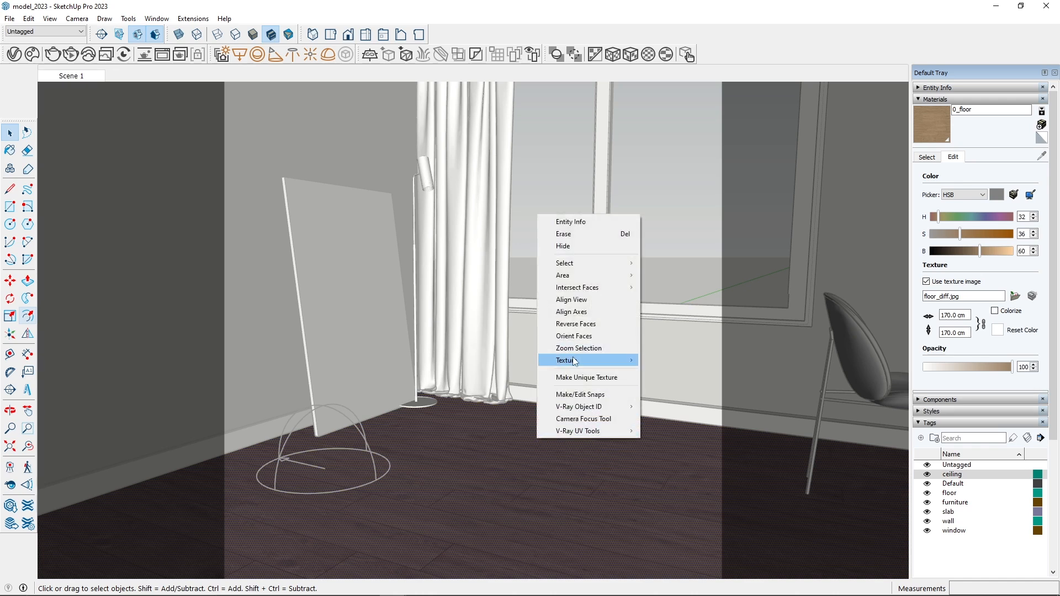
mouse_move(574, 361)
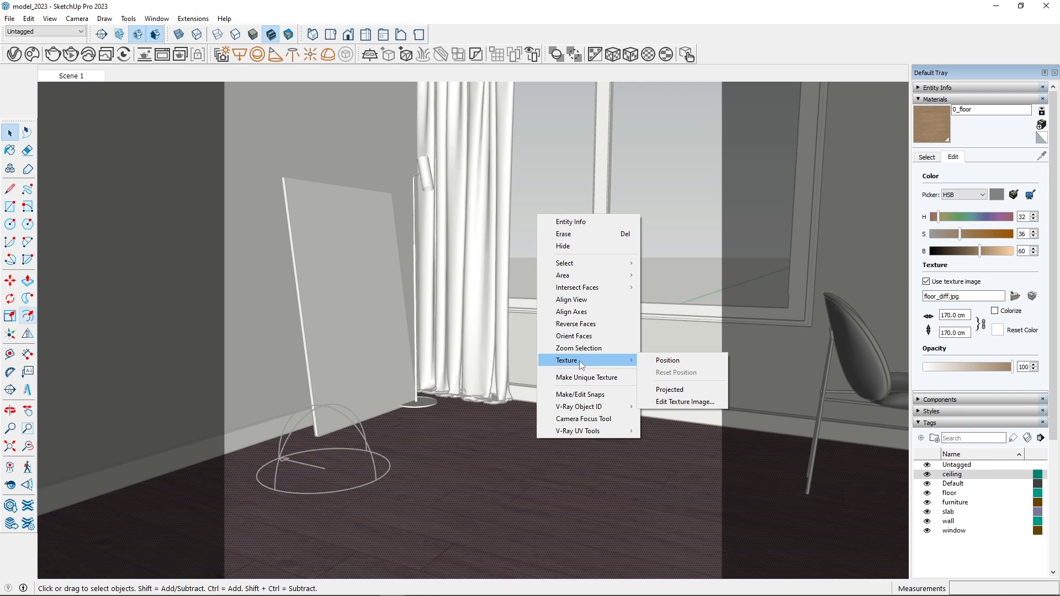
left_click(473, 466)
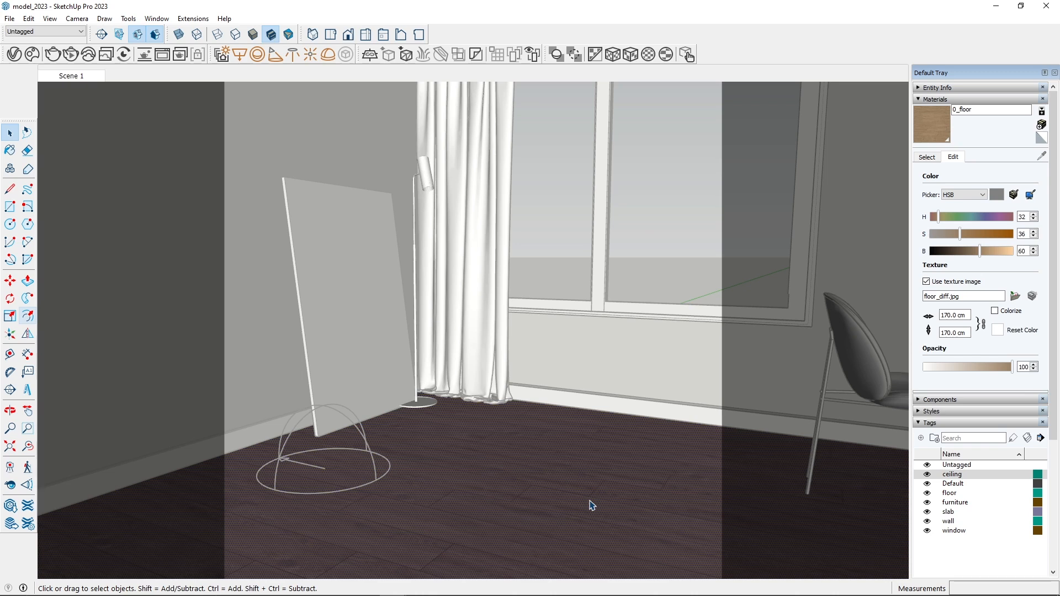
- Rotate the floor face's texture by 90 degrees in texture positioning mode and finish editing the floor
right_click(524, 451)
mouse_move(561, 380)
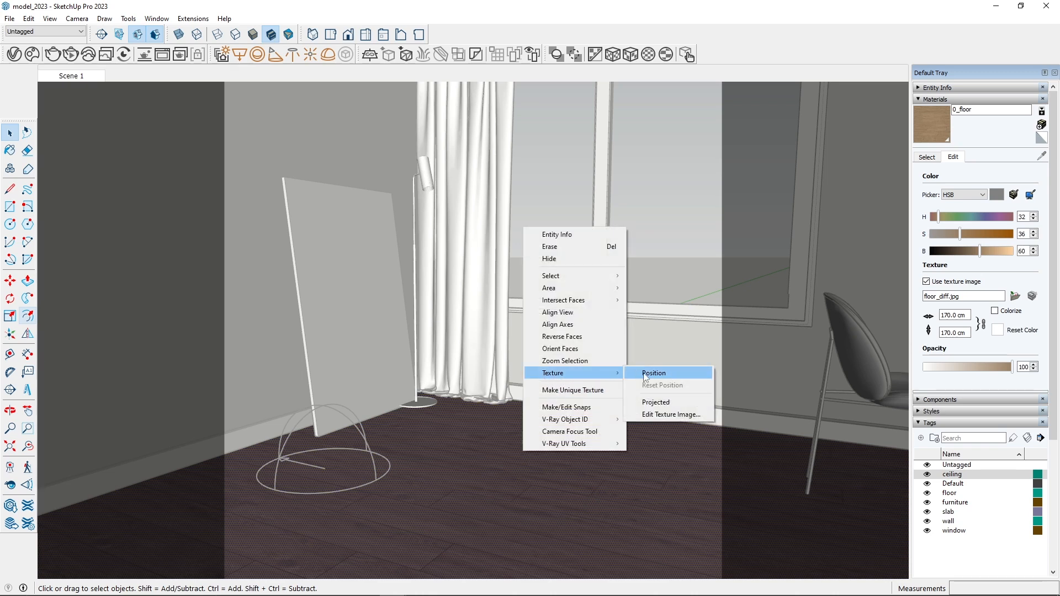
left_click(673, 373)
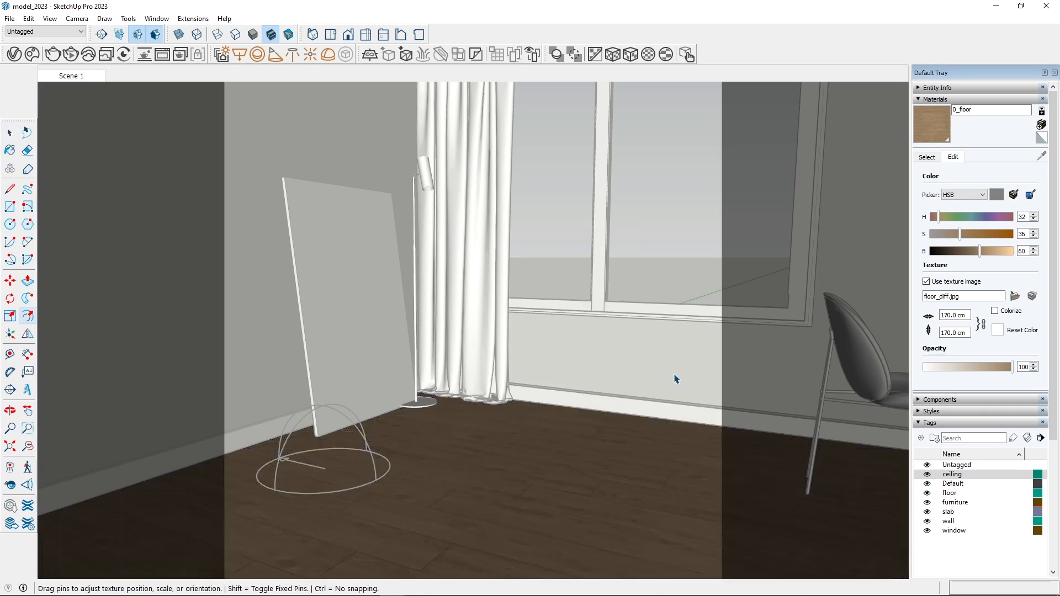
right_click(551, 440)
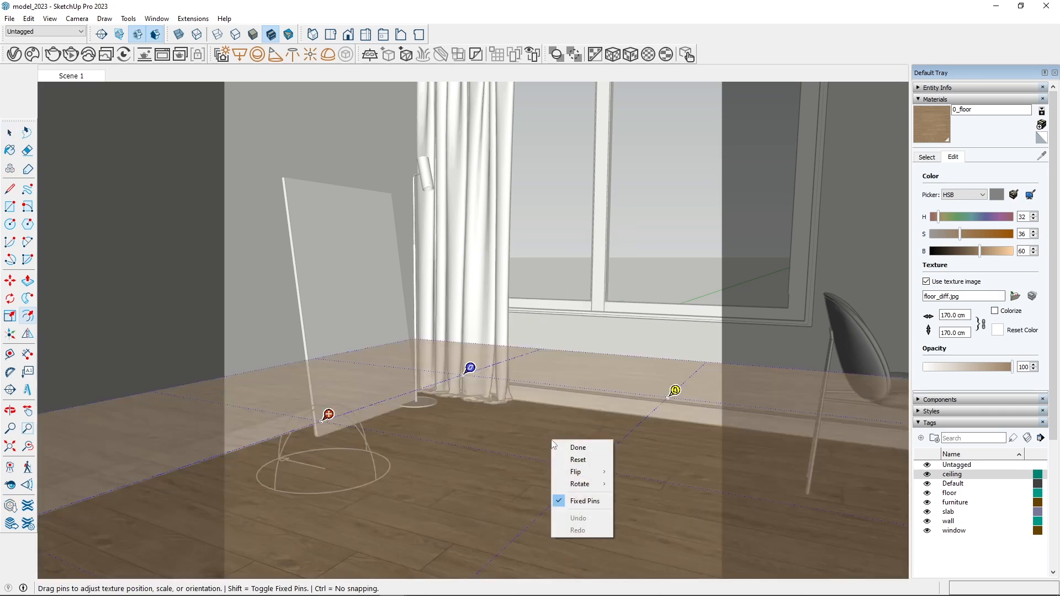
mouse_move(586, 486)
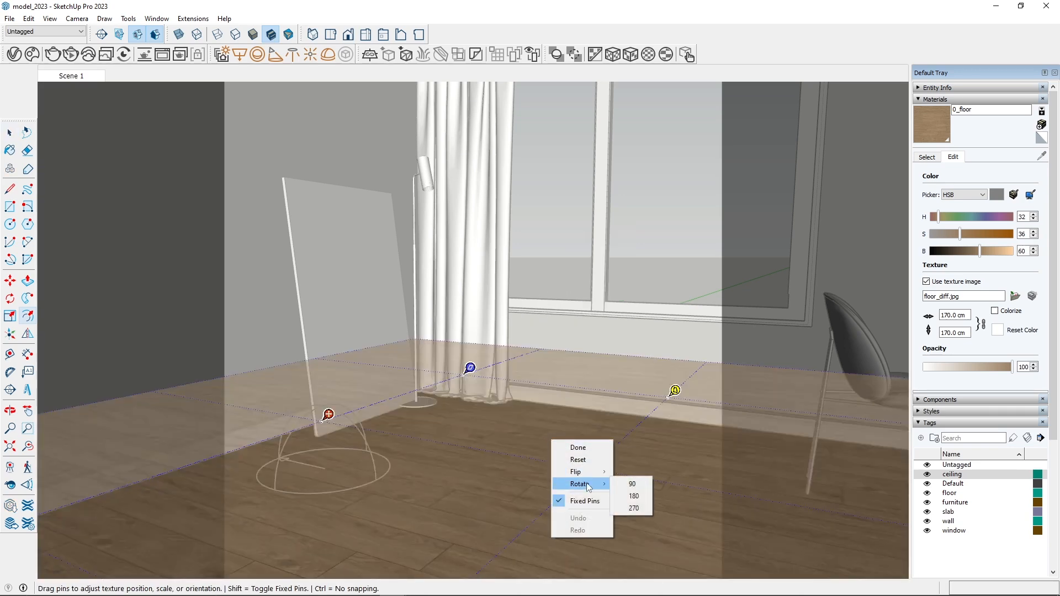
left_click(630, 484)
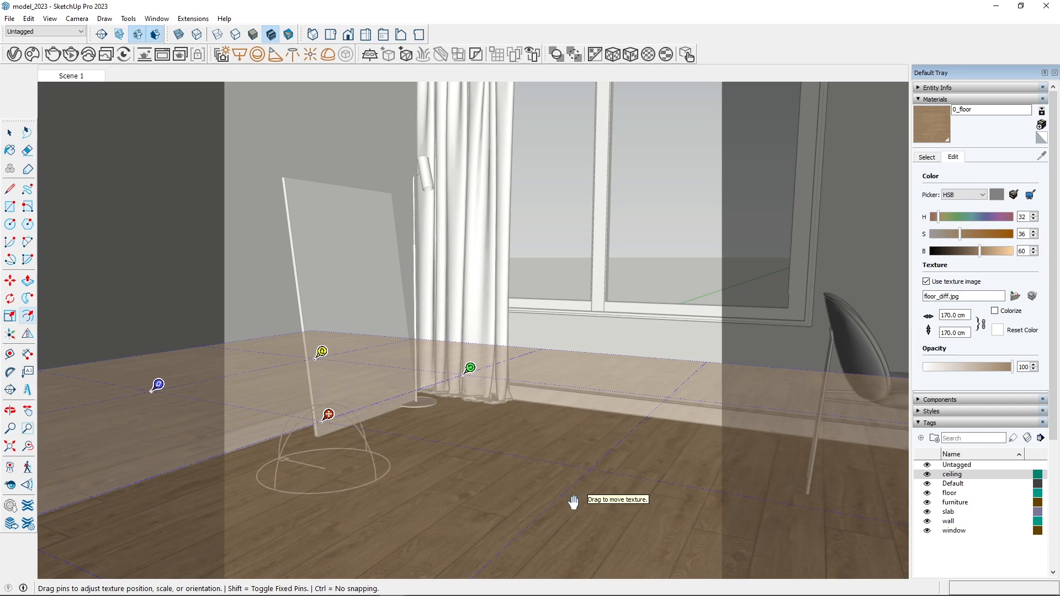
key("Return")
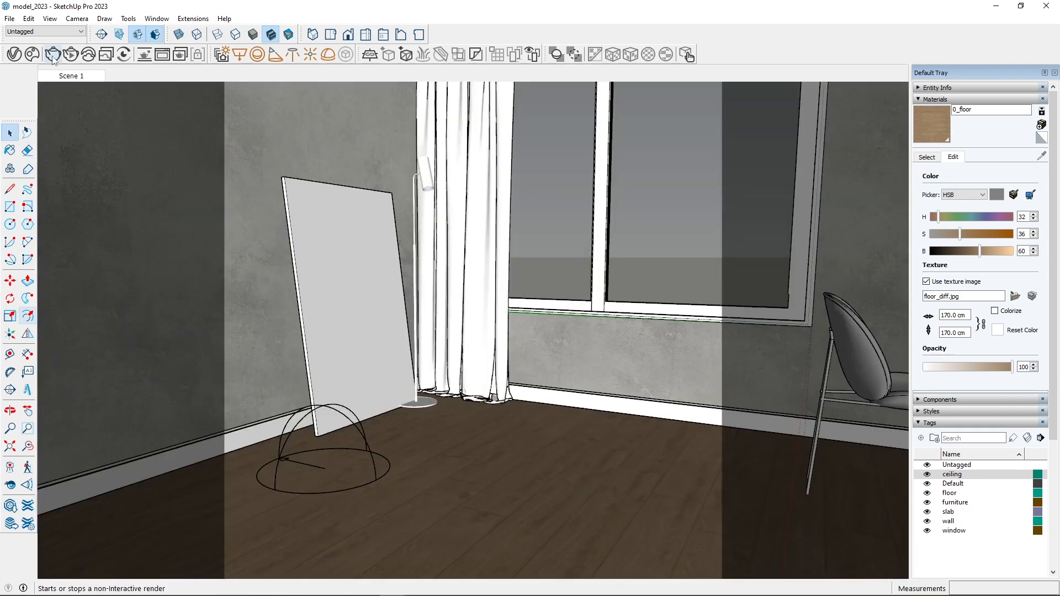
- Render the corner again and maximize the frame buffer to check the rotated plank direction
left_click(53, 55)
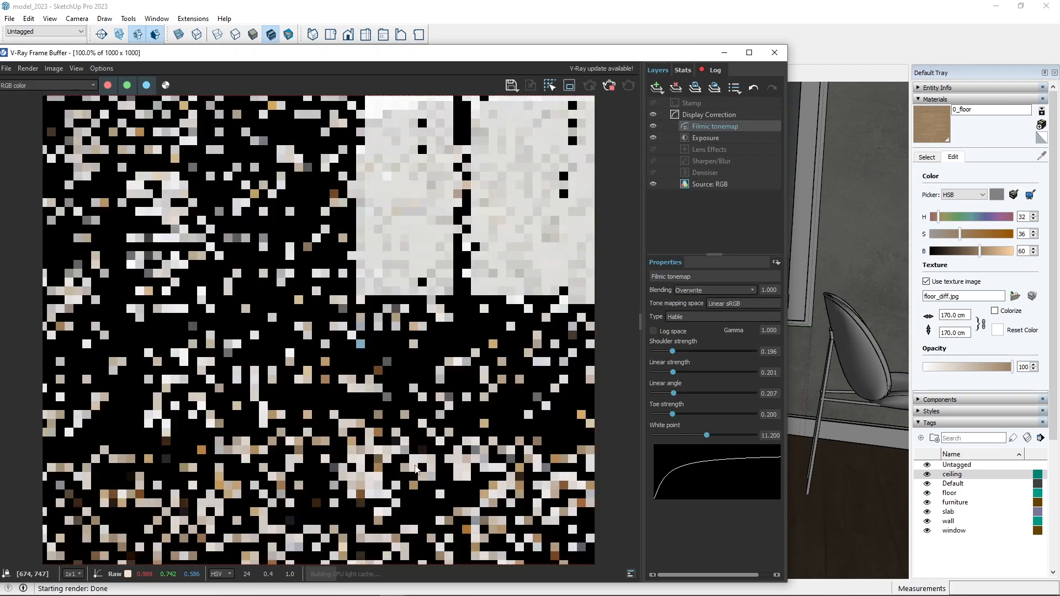
double_click(506, 58)
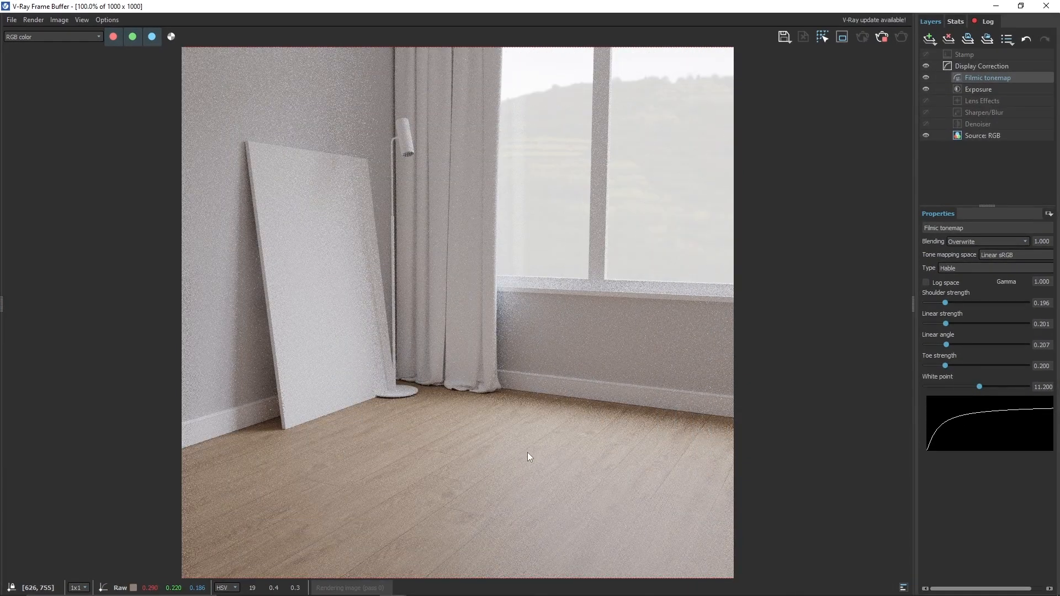
- Examine the plank direction and scale of the wood floor in the V-Ray render
scroll(522, 455, "down", 1)
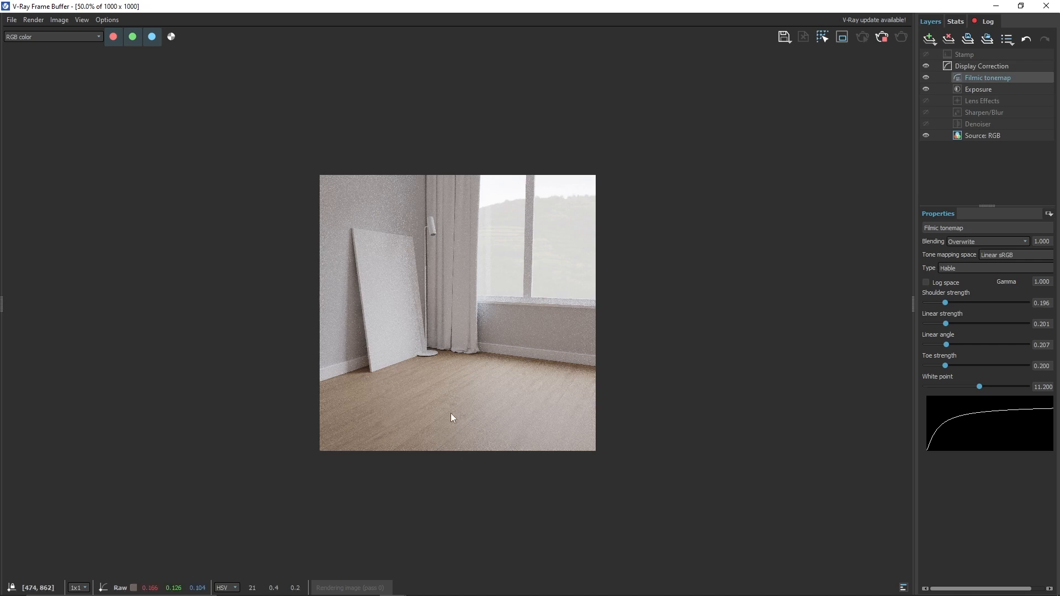
scroll(451, 417, "up", 1)
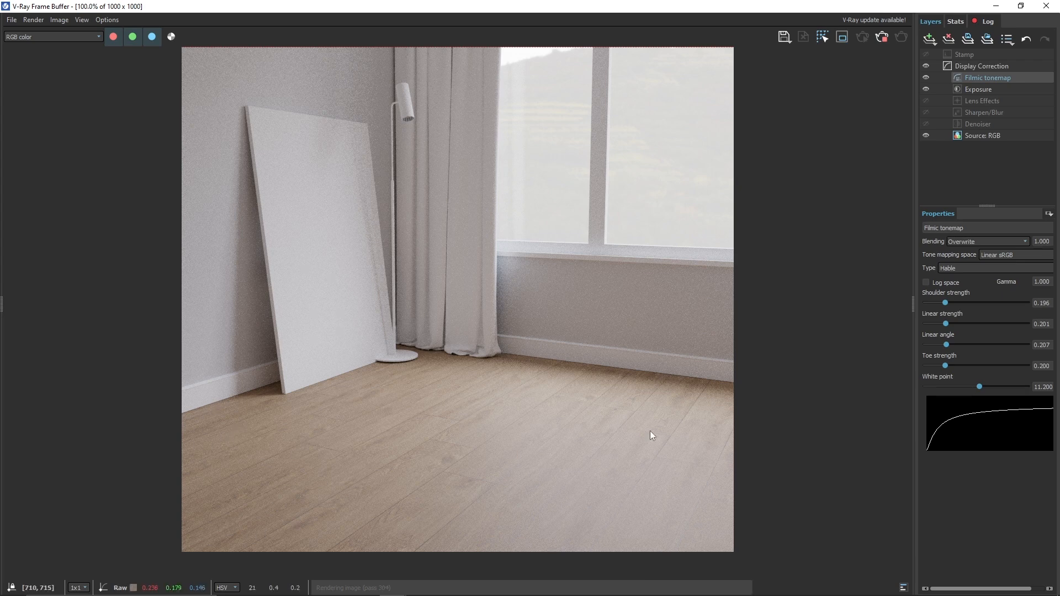
scroll(300, 482, "down", 2)
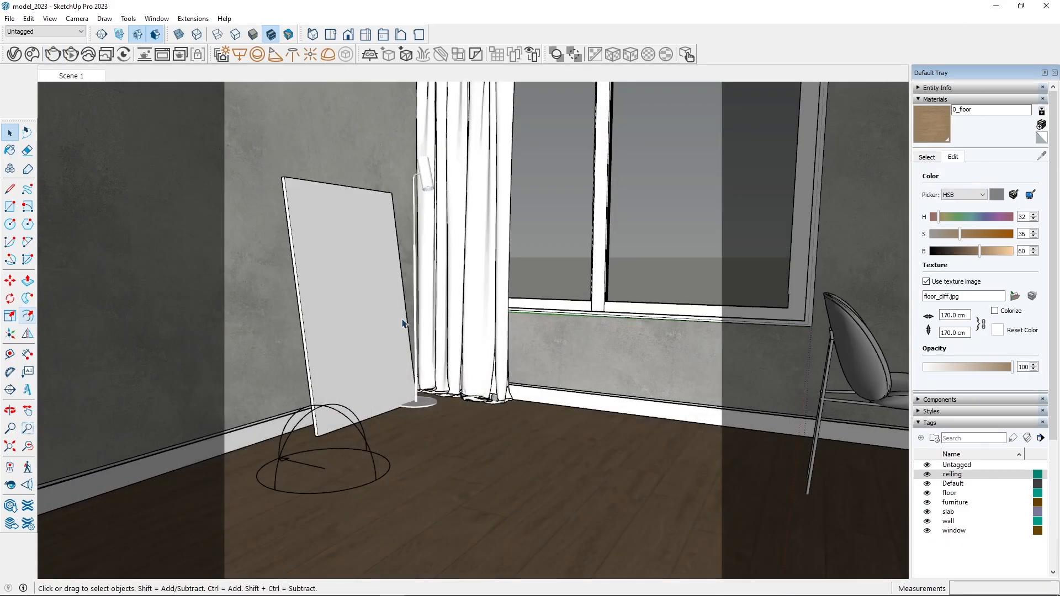
- Create a new Generic V-Ray material in the Asset Editor, with the model view framed on the window frame and sill
scroll(584, 338, "up", 4)
scroll(584, 339, "down", 3)
mouse_move(584, 339)
middle_mouse_down()
mouse_move(405, 336)
mouse_move(435, 323)
middle_mouse_up()
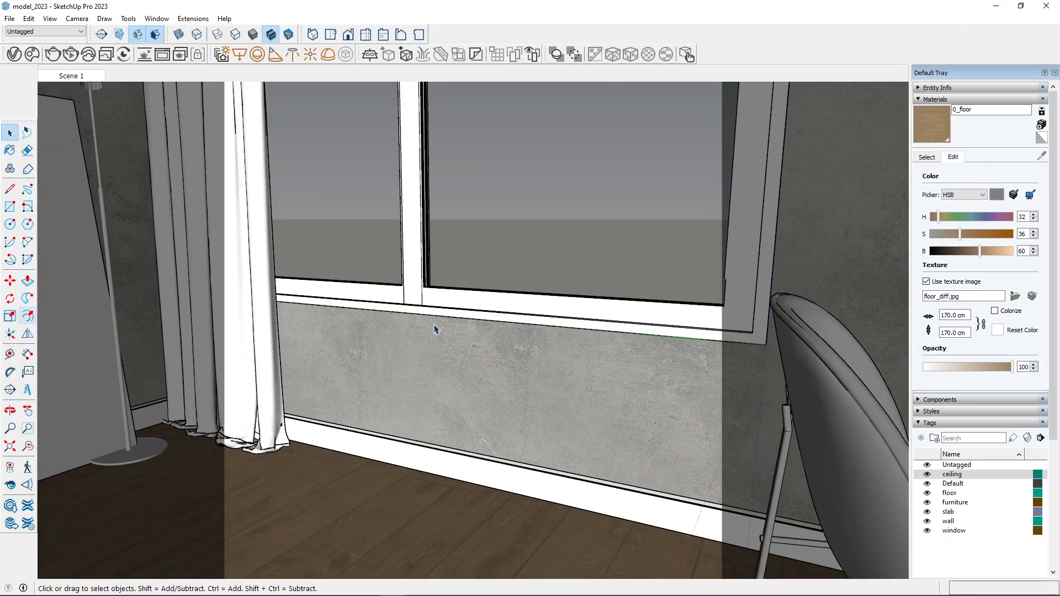
scroll(436, 323, "up", 3)
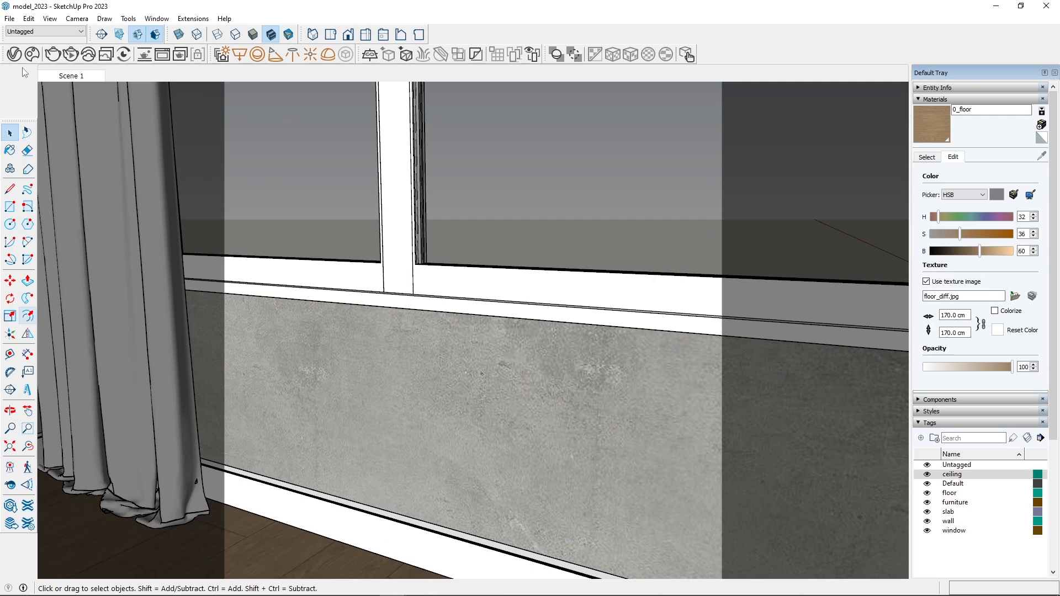
left_click(13, 54)
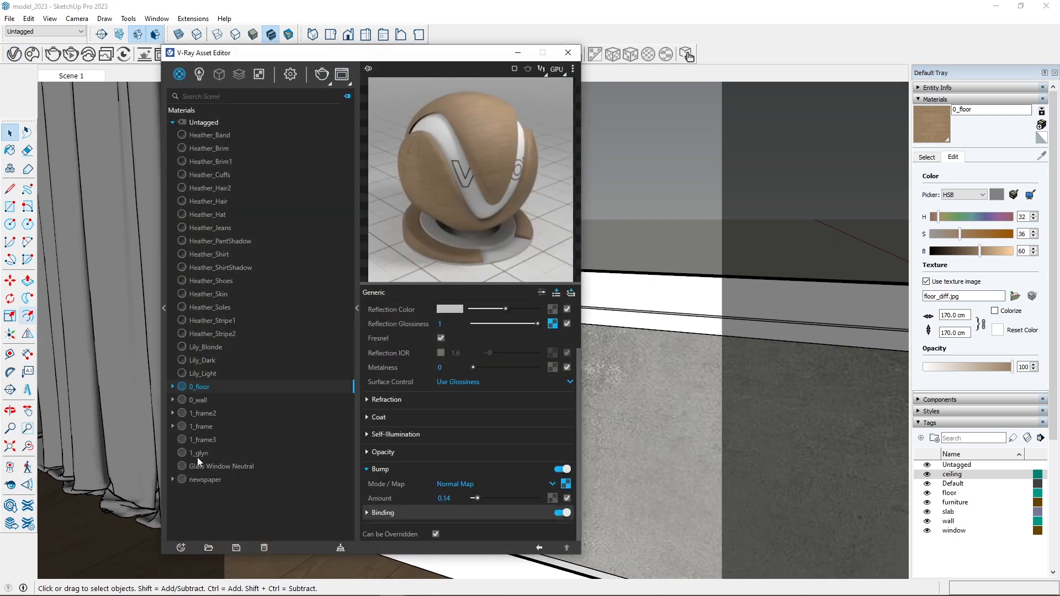
left_click(182, 549)
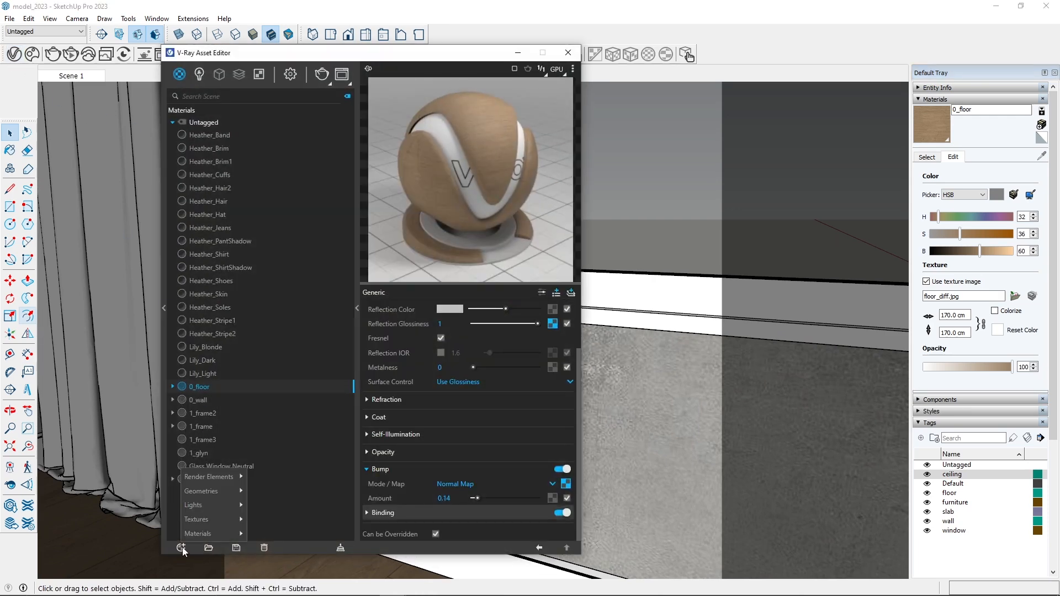
mouse_move(204, 533)
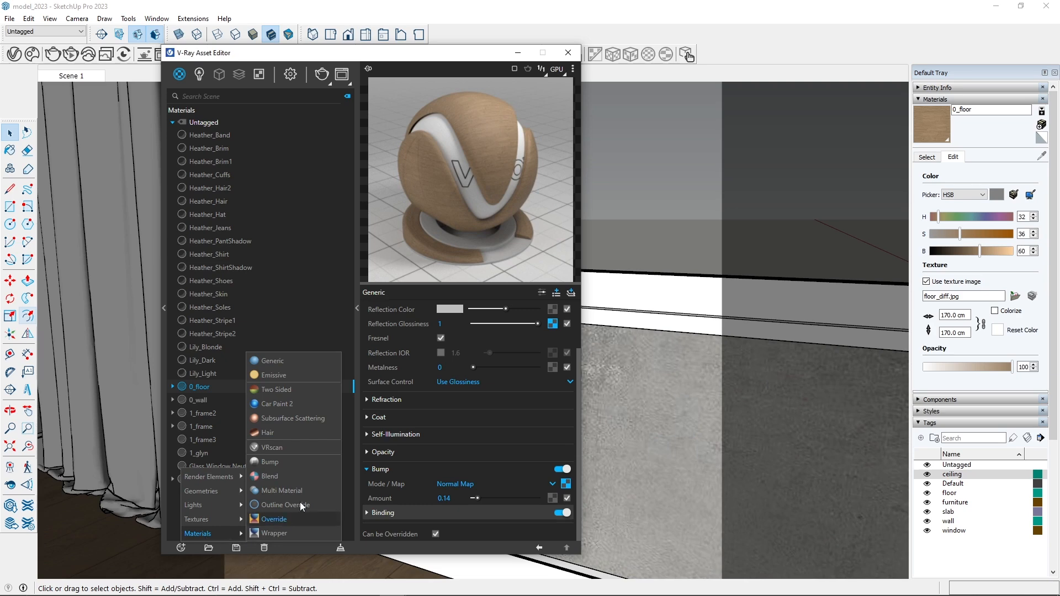
left_click(273, 360)
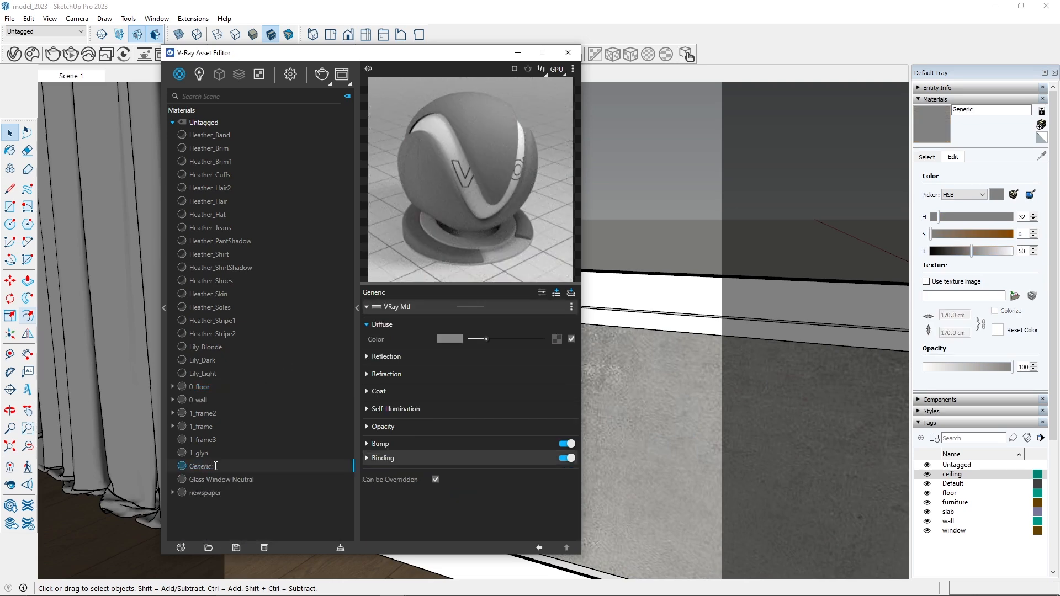
- Rename the new Generic material as 0_white_plastic
key("BackSpace")
type("0_white_plasitc")
key("Return")
left_click(230, 466)
key("BackSpace")
key("Return")
- Set the diffuse color of 0_white_plastic to a near-white, RGB 234, 234, 234
left_click(452, 338)
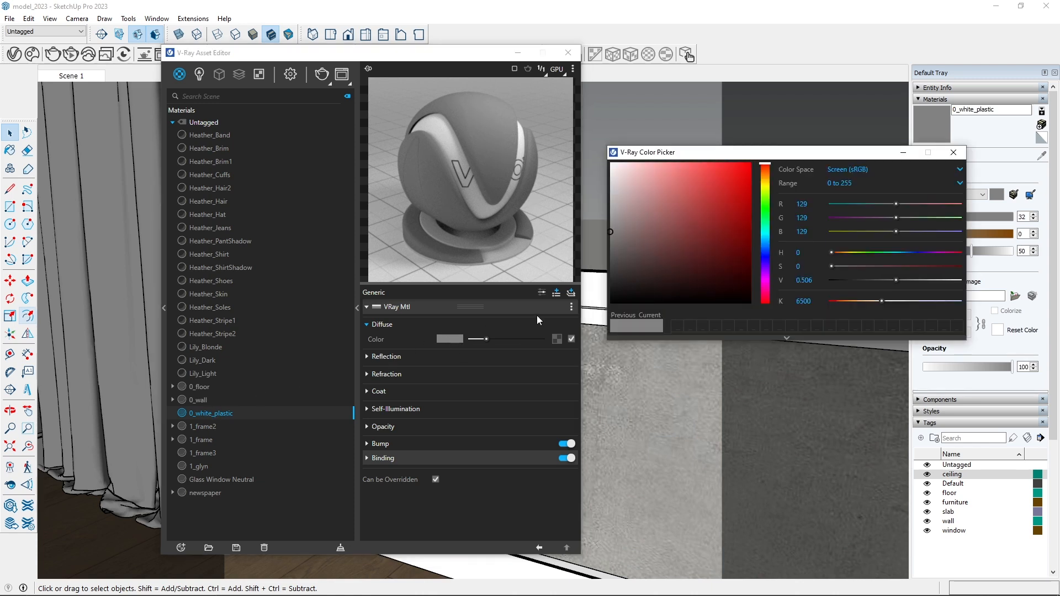
left_click_drag(612, 232, 572, 193)
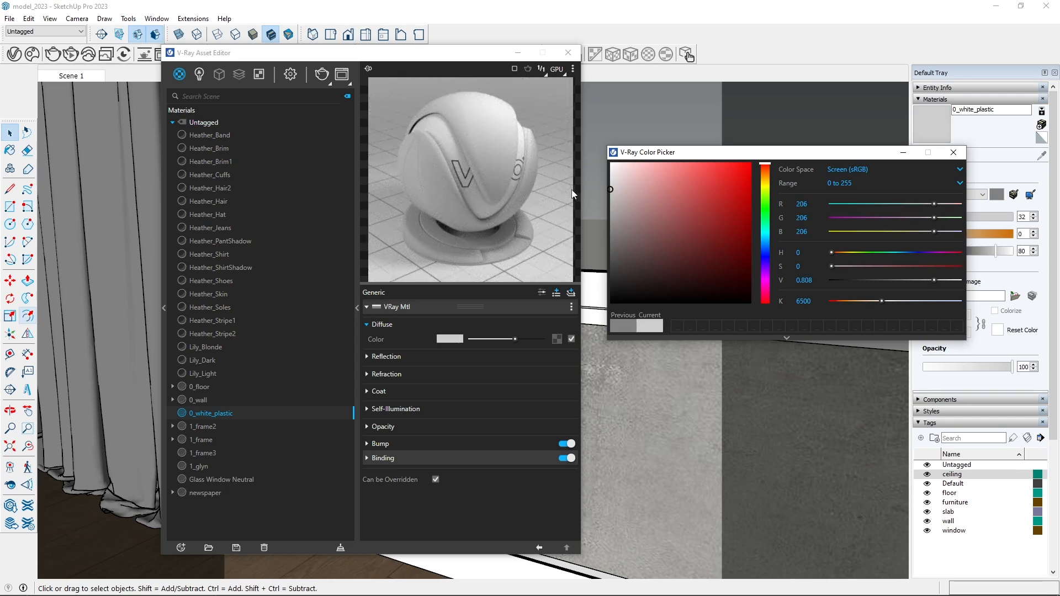
left_click_drag(572, 194, 548, 175)
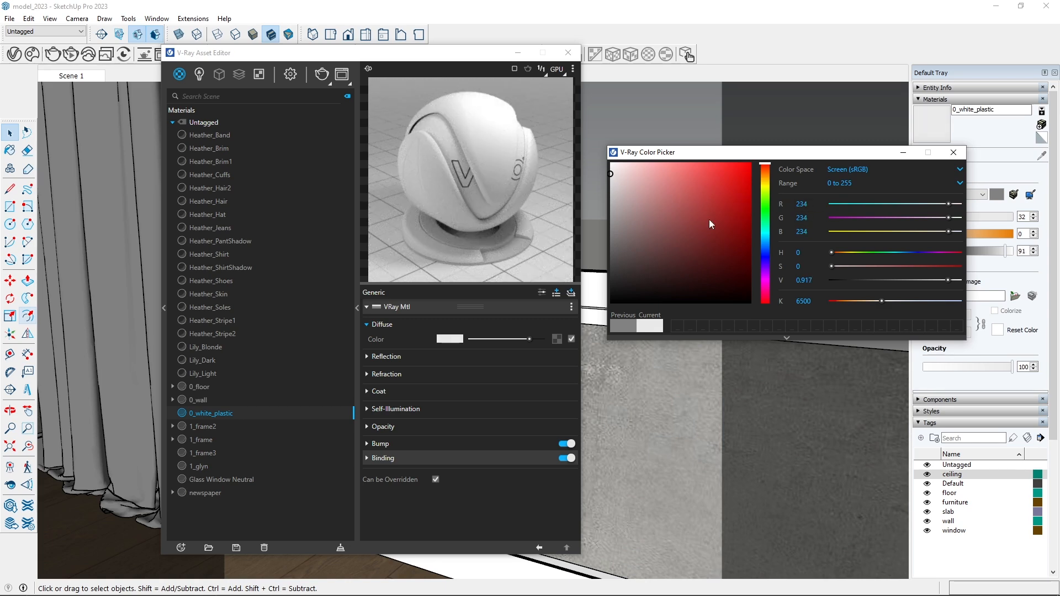
left_click(961, 152)
- Set the 0_white_plastic reflection color to white and its reflection glossiness to 0.6
left_click(409, 358)
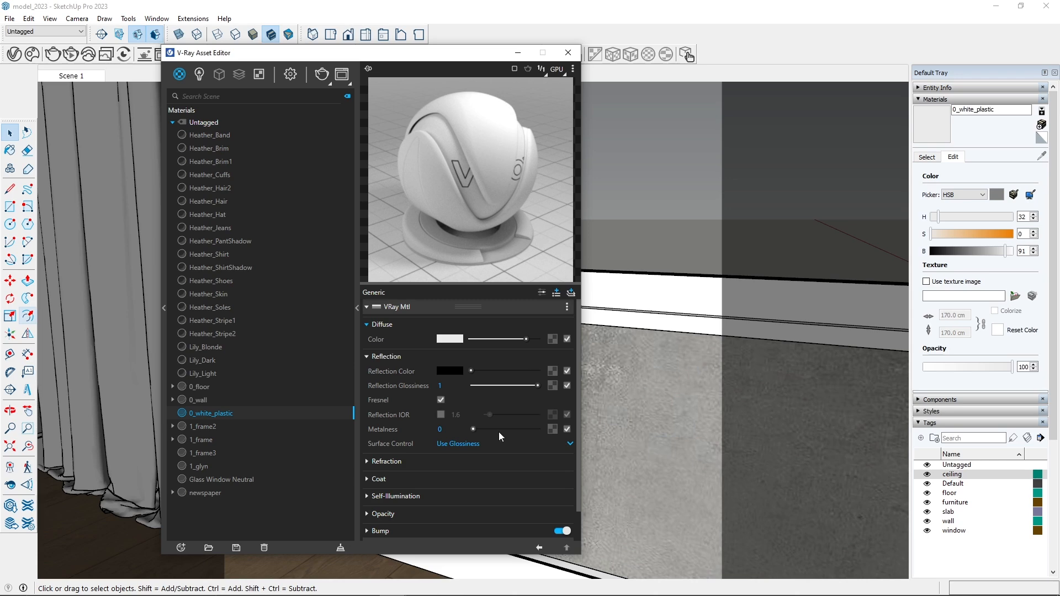
mouse_move(509, 369)
left_mouse_down()
mouse_move(538, 370)
mouse_move(511, 386)
left_mouse_up()
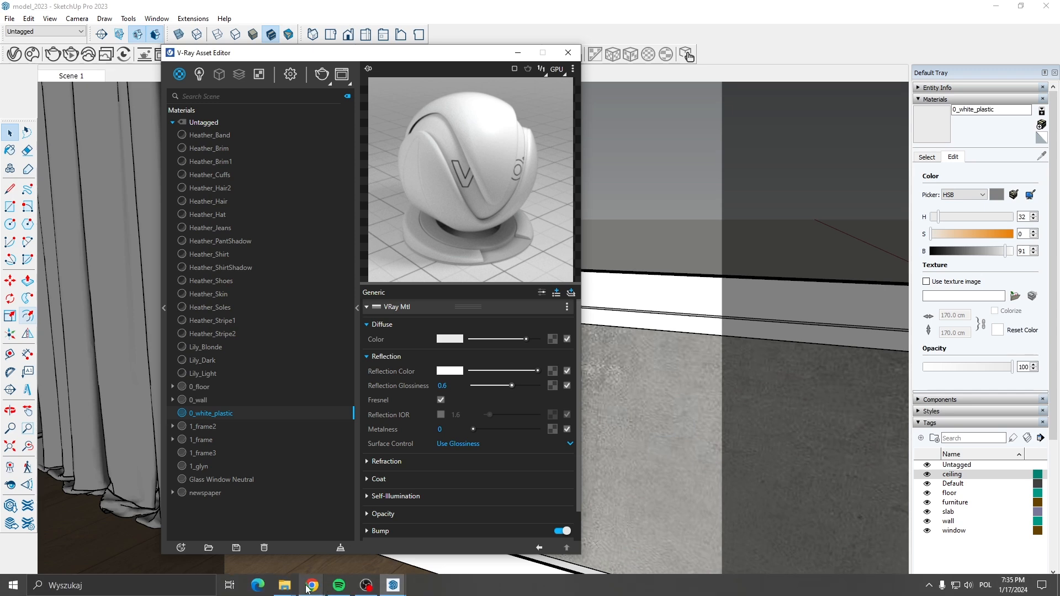
mouse_move(291, 585)
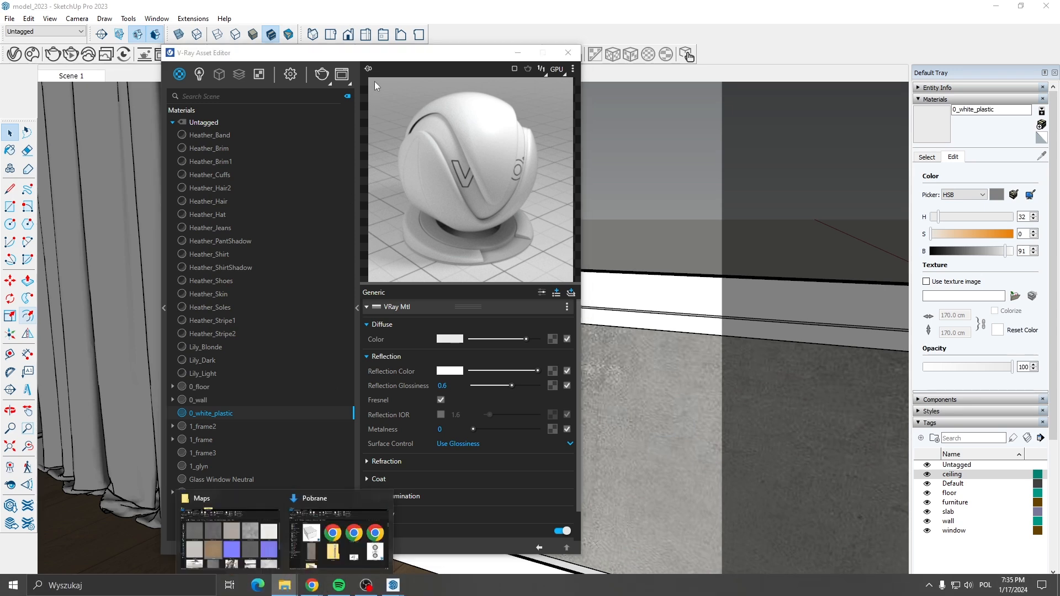
left_click(380, 55)
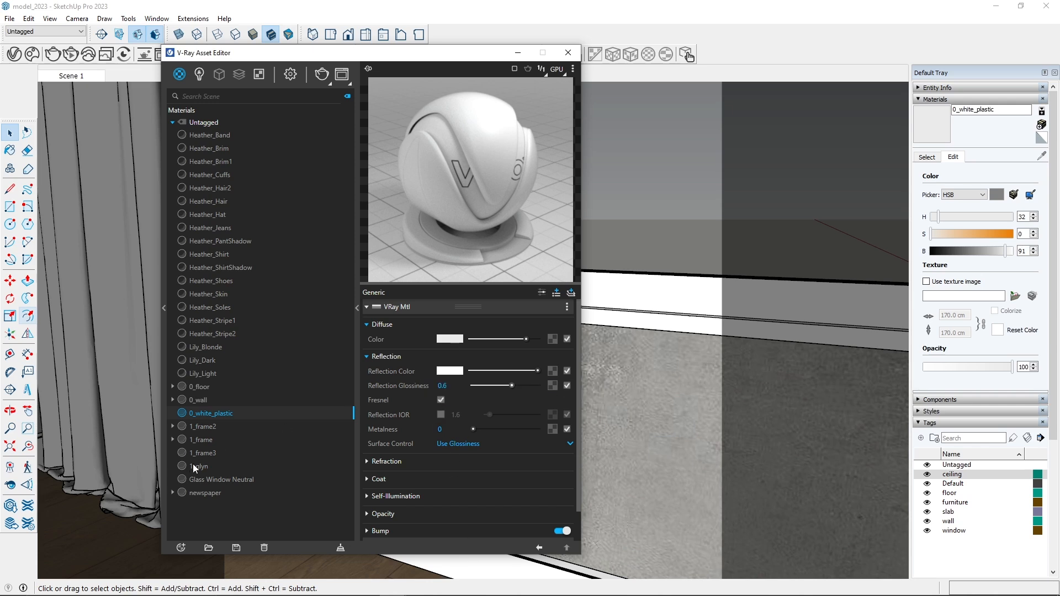
- Duplicate the 0_white_plastic material and rename the copy as 0_black_plastic
right_click(210, 413)
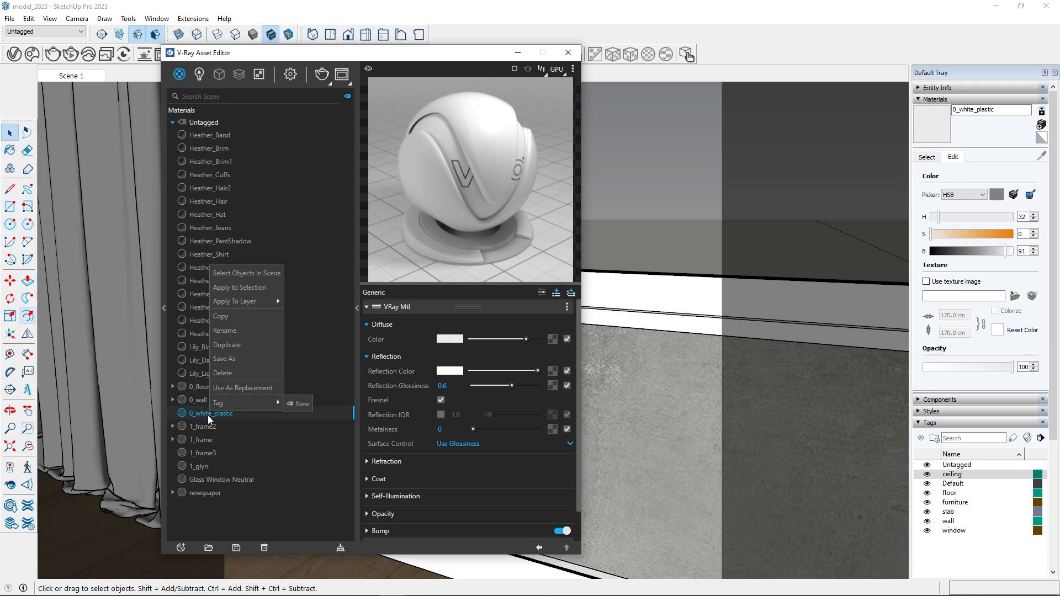
right_click(207, 415)
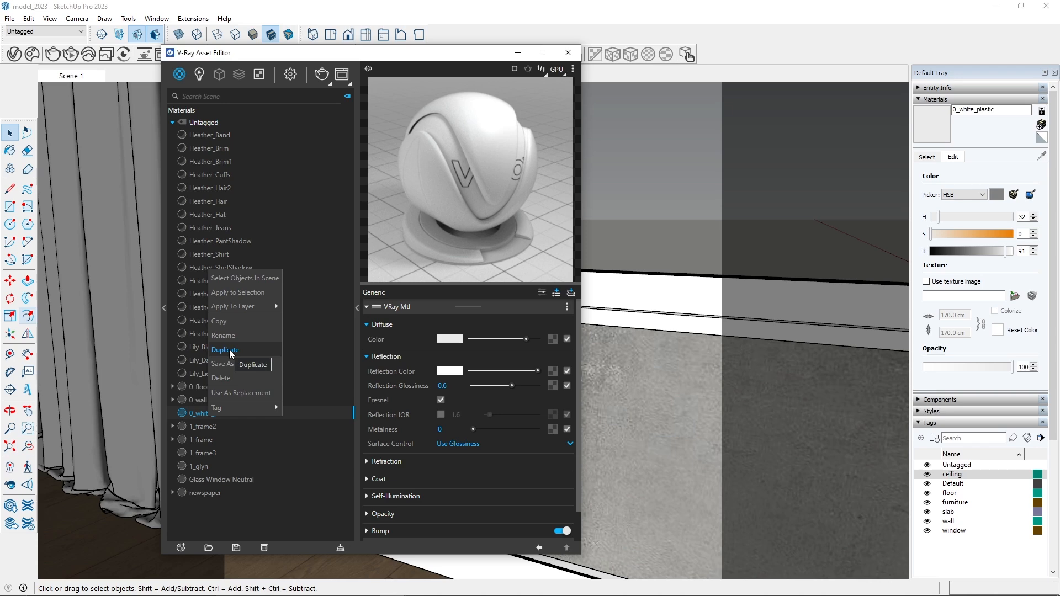
left_click(230, 350)
double_click(217, 428)
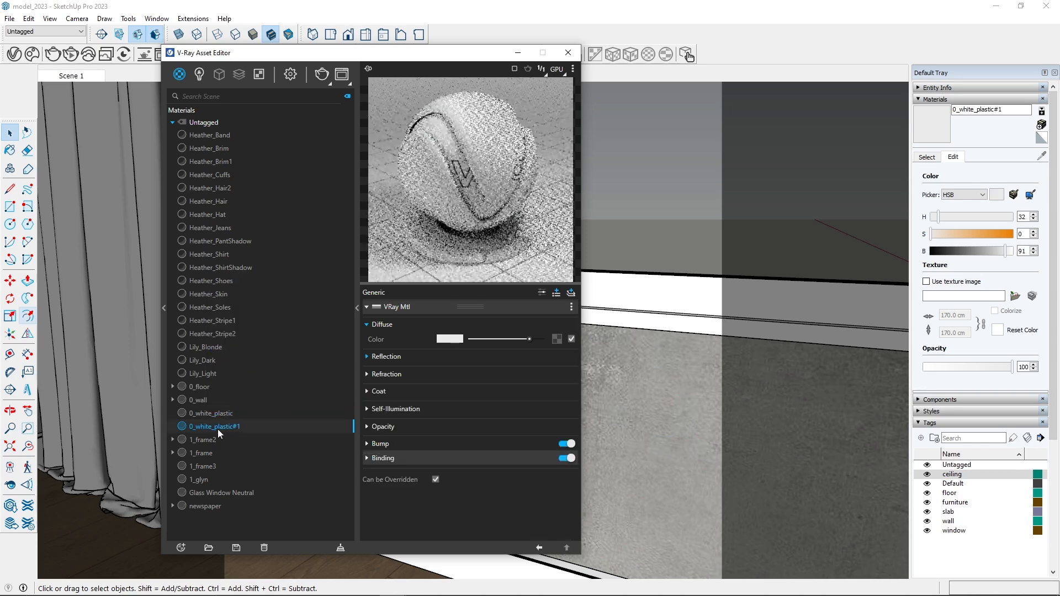
left_click_drag(212, 426, 198, 424)
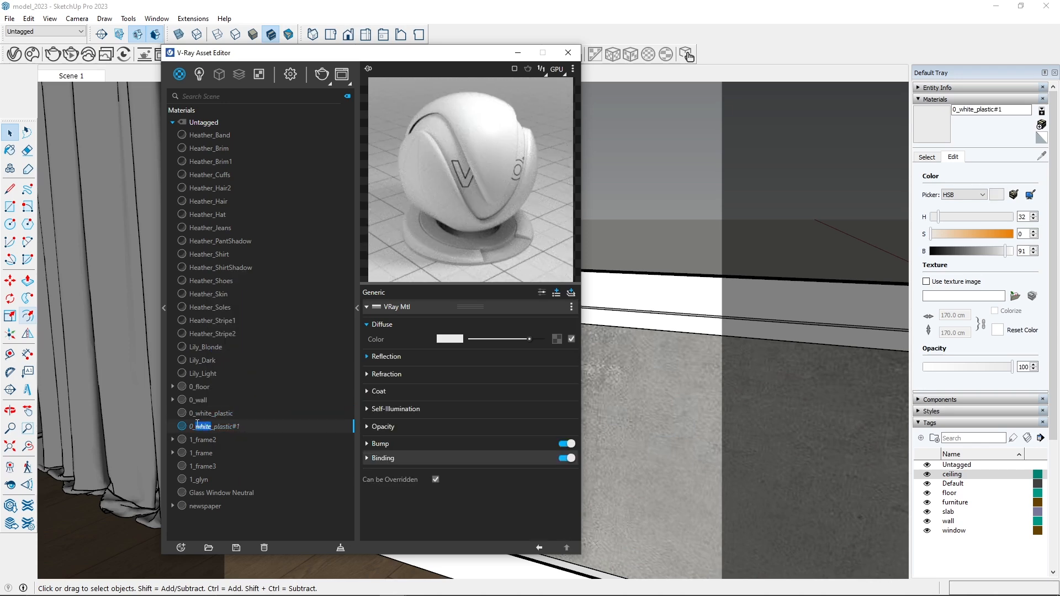
type("black")
key("BackSpace")
key("Return")
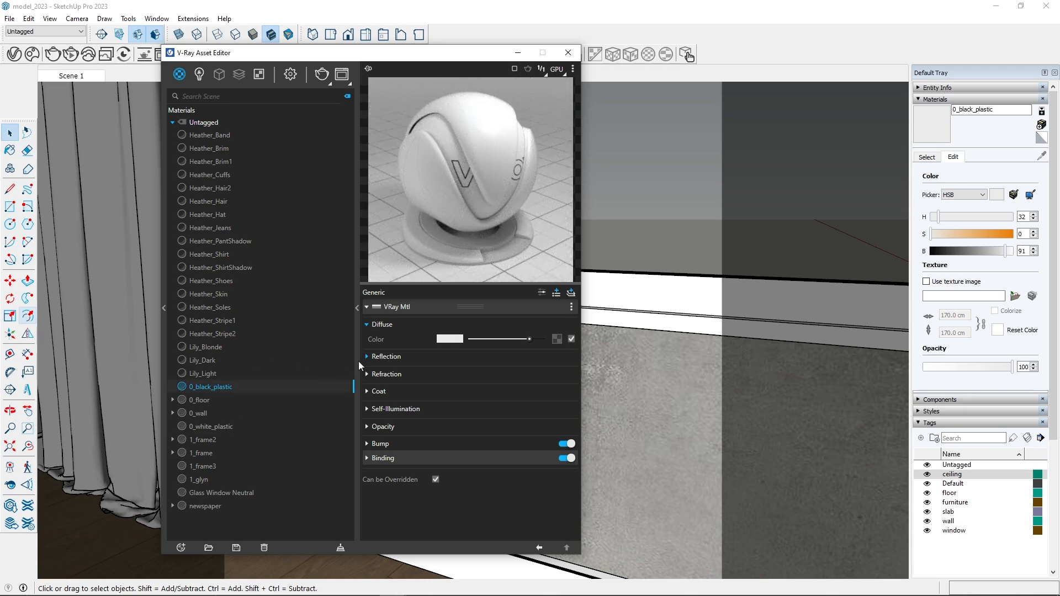
- Set the diffuse color of 0_black_plastic to a dark gray, RGB 38, 38, 38
left_click(449, 338)
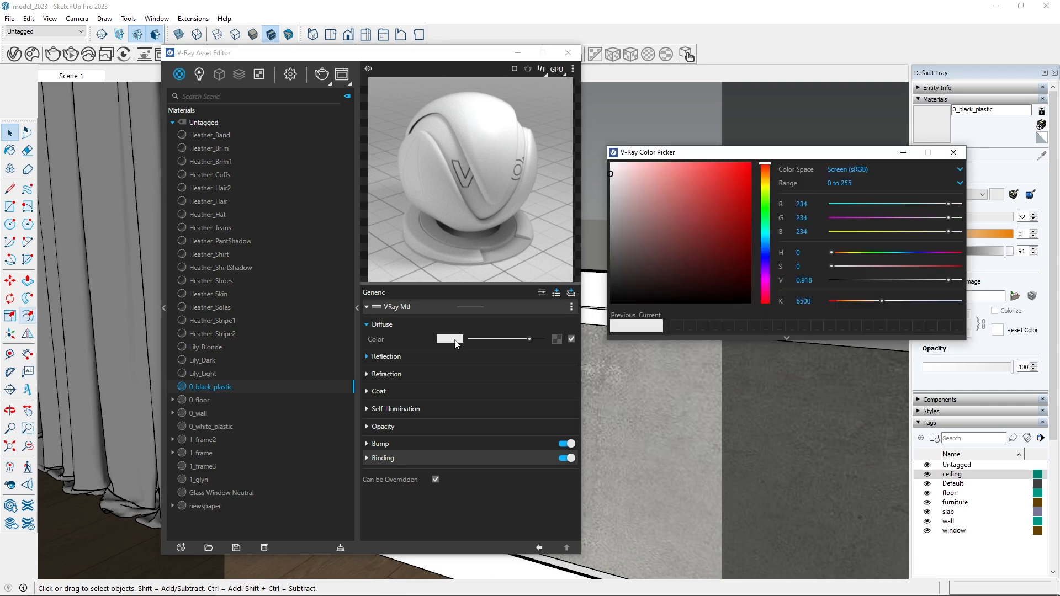
mouse_move(614, 268)
left_mouse_down()
mouse_move(593, 262)
mouse_move(578, 282)
left_mouse_up()
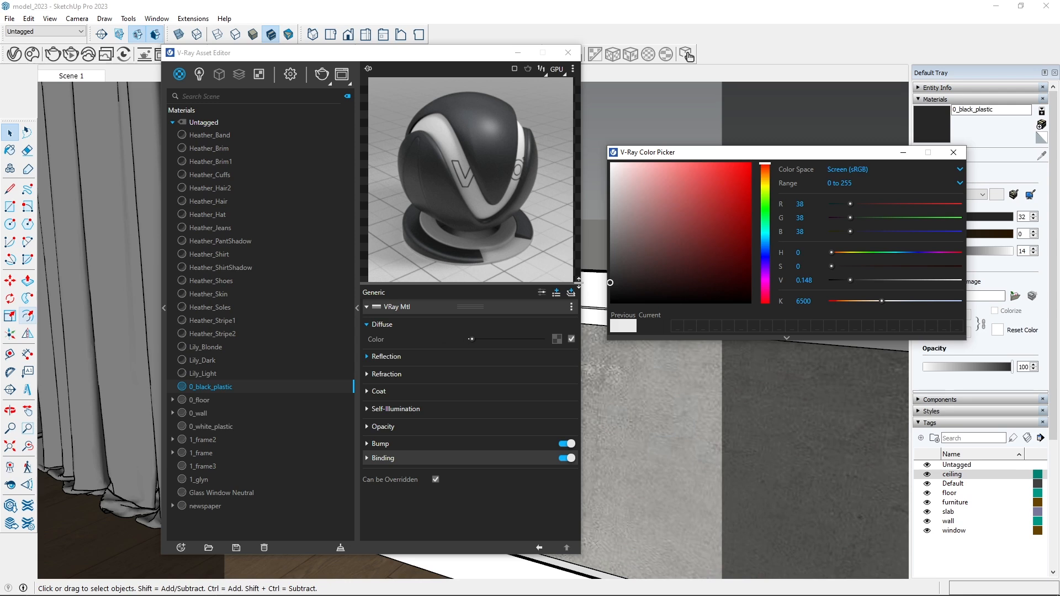
left_click(953, 155)
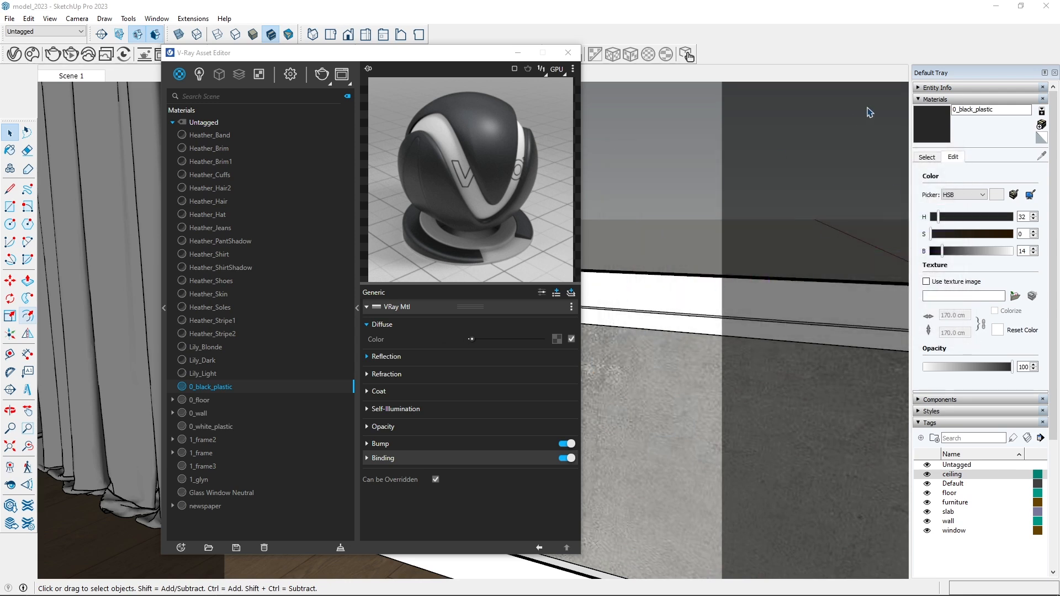
- Paint the window frame with the 0_black_plastic material
left_click(934, 124)
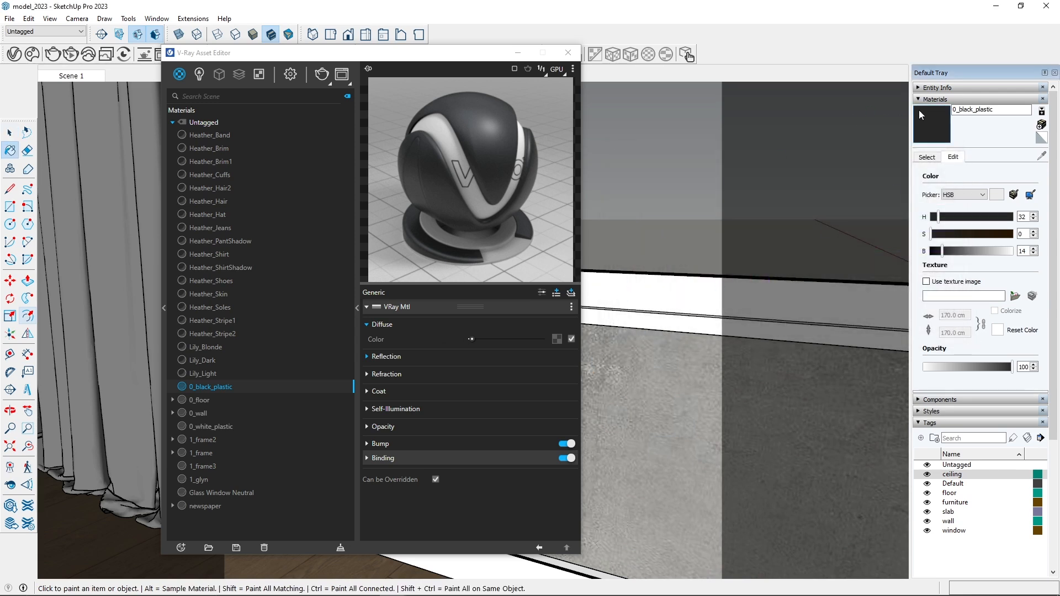
left_click(771, 304)
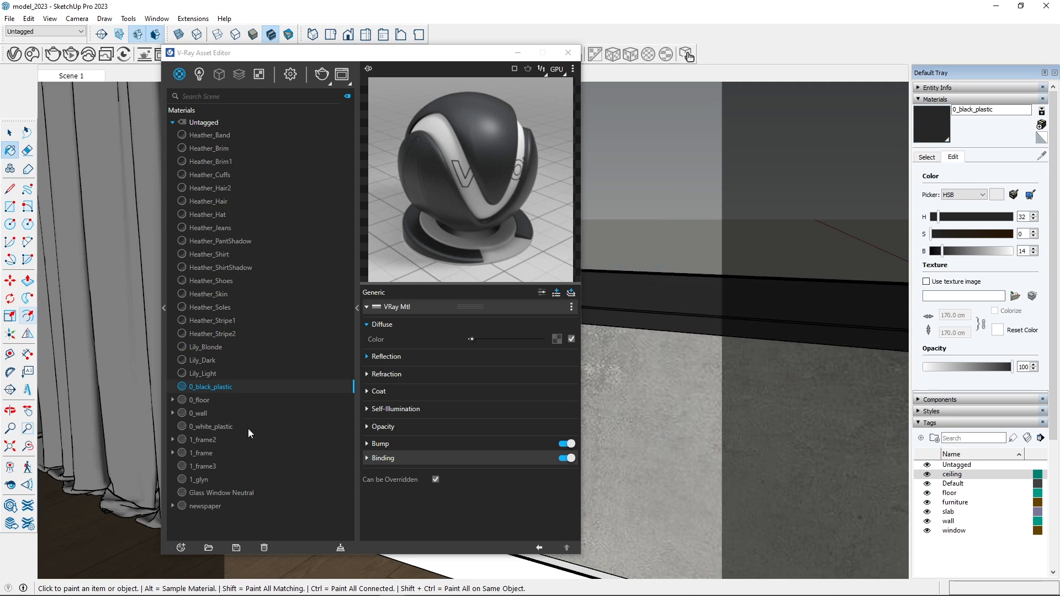
- Paint the baseboard below the window with the 0_white_plastic material
left_click(208, 423)
left_click_drag(283, 54, 820, 35)
scroll(485, 206, "down", 1)
scroll(338, 445, "up", 4)
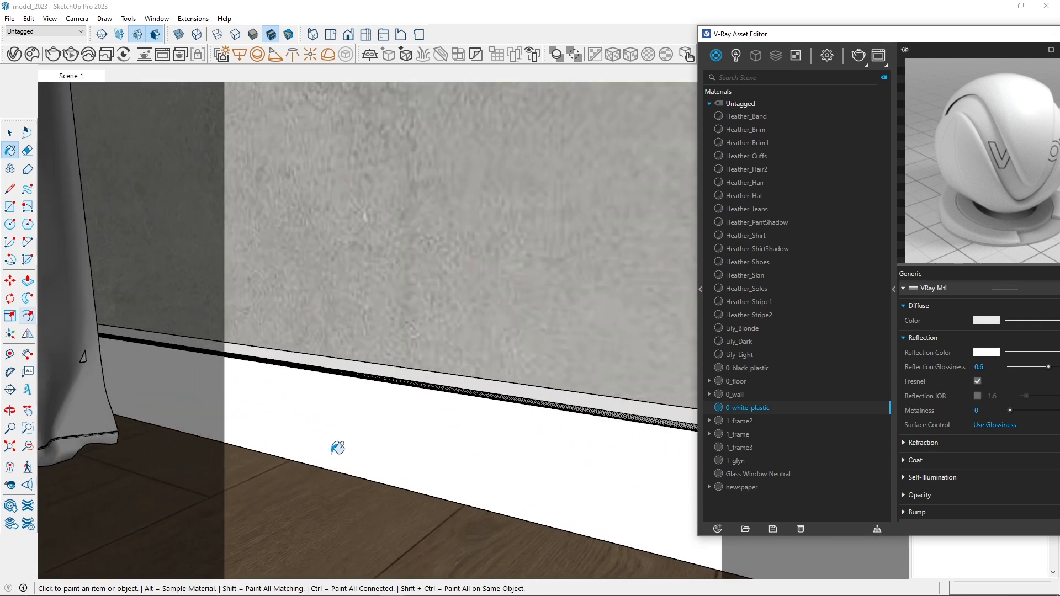
left_click(346, 401)
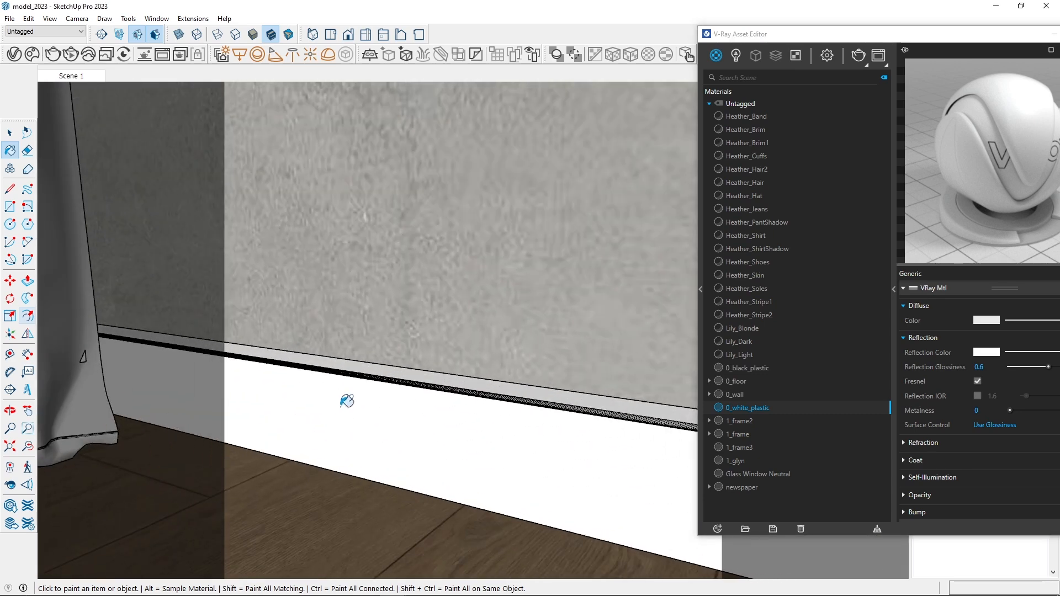
scroll(347, 401, "down", 3)
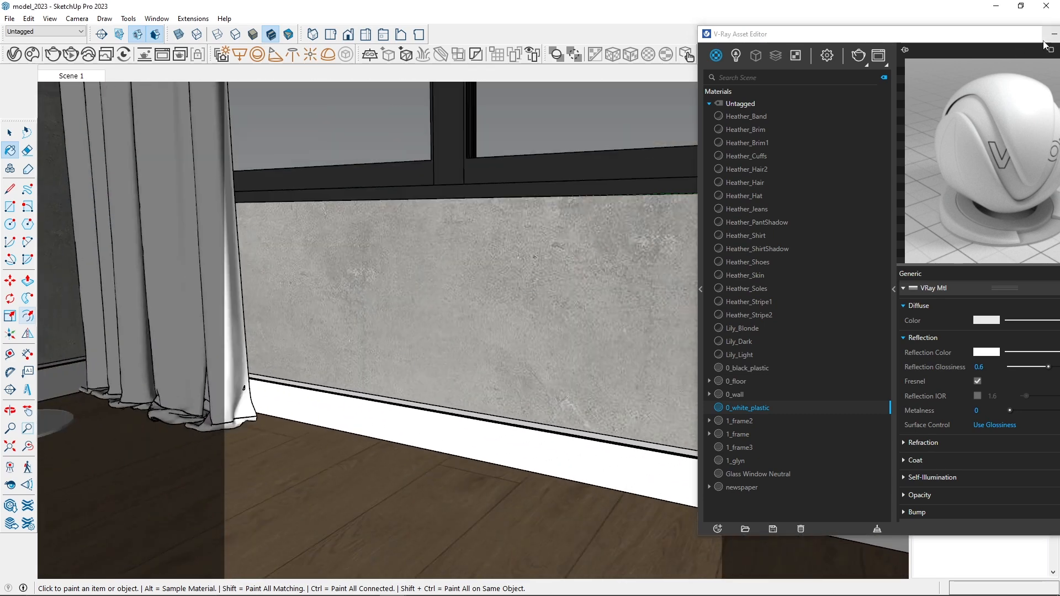
- Make 0_black_plastic the active material and return the view to Scene 1
left_click_drag(997, 42, 673, 40)
left_click(435, 366)
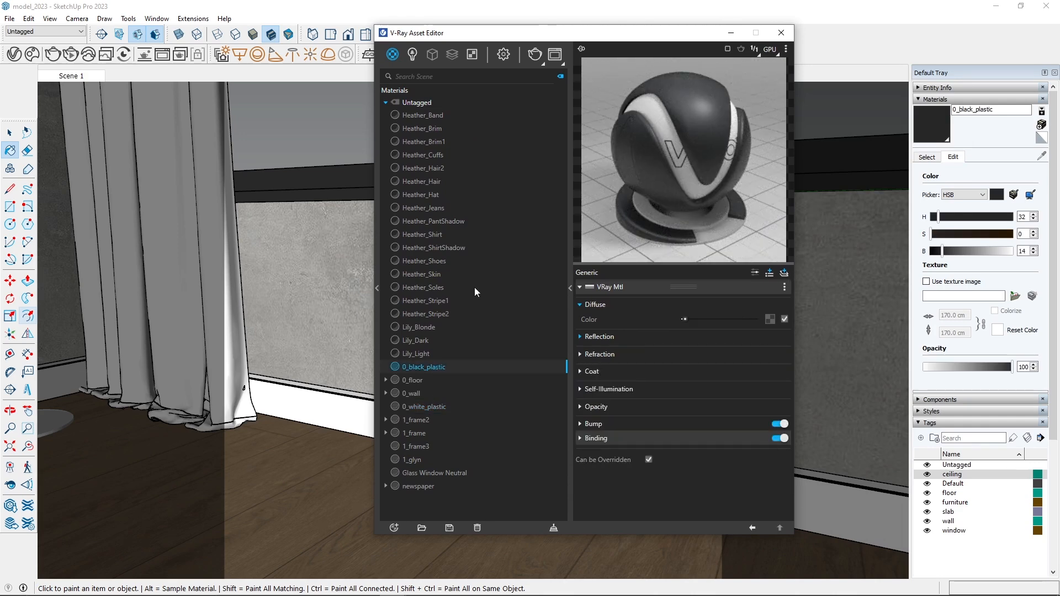
left_click(731, 33)
left_click(88, 77)
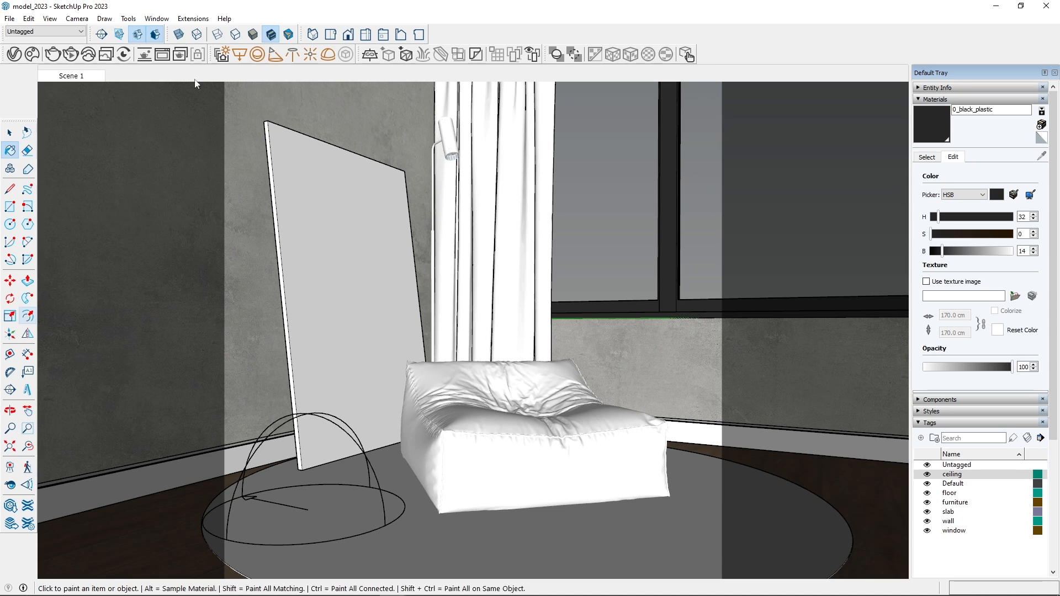
- Select the armchair standing on the round carpet in front of the curtain
left_click(10, 134)
left_click(10, 133)
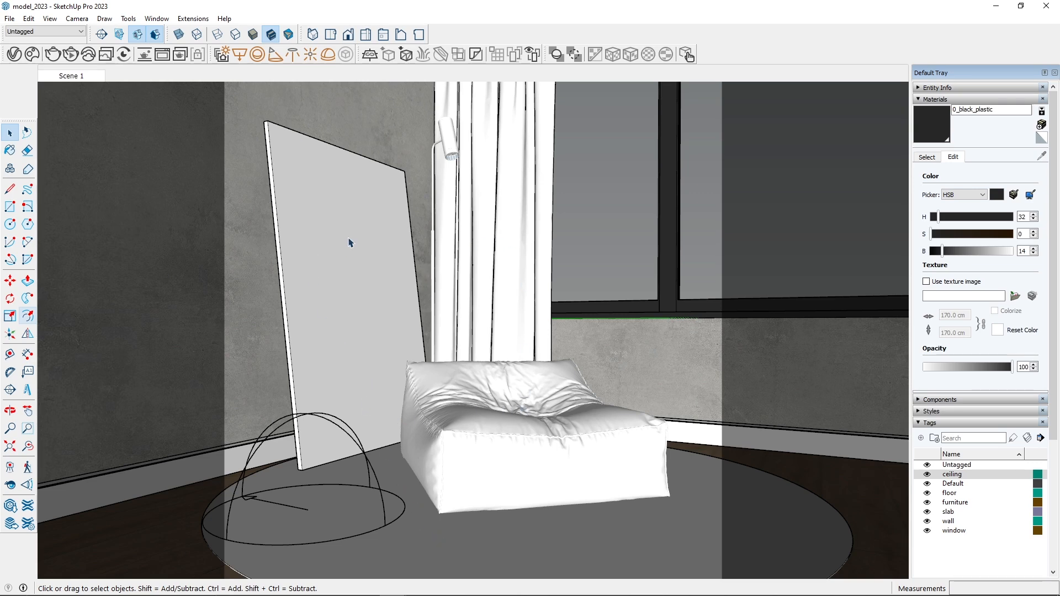
scroll(337, 259, "up", 5)
left_click(326, 281)
scroll(527, 293, "down", 4)
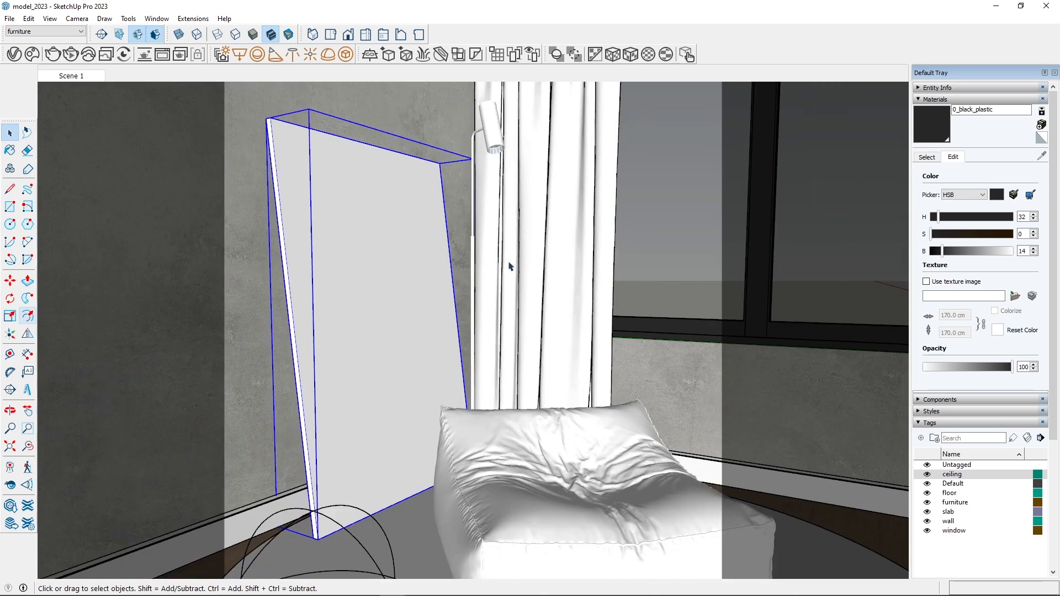
left_click(563, 464)
scroll(565, 496, "up", 3)
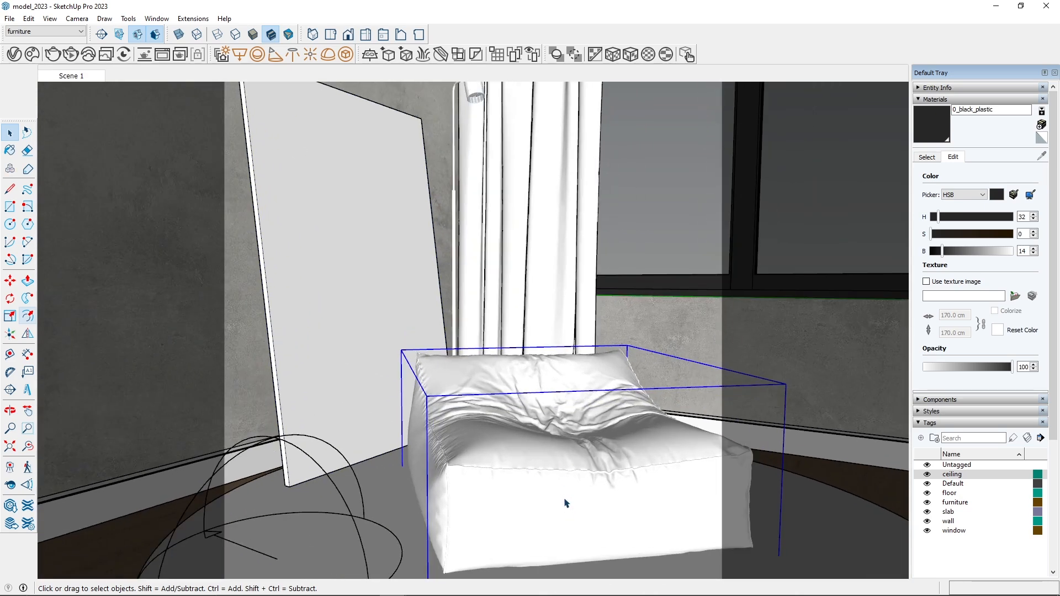
scroll(516, 460, "up", 4)
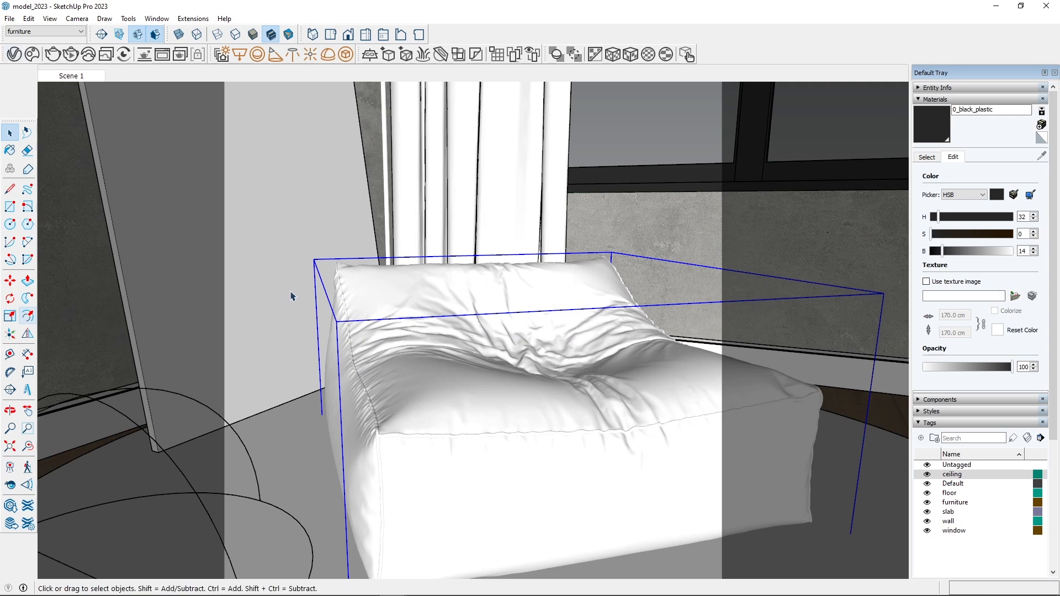
middle_click_drag(296, 296, 452, 464)
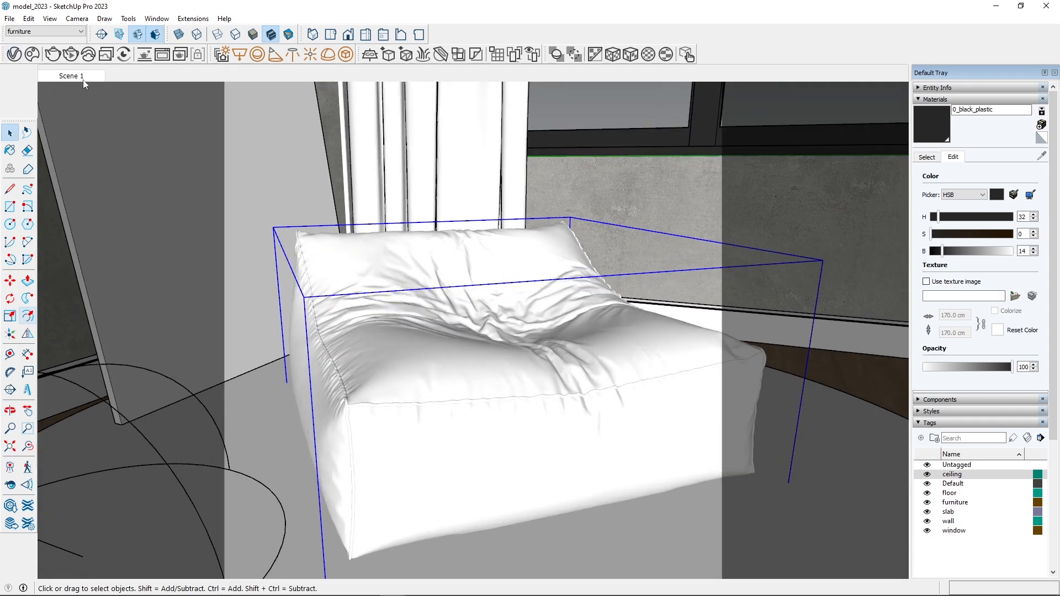
- Create a new V-Ray Generic material named 0_fabric and select it for editing
left_click(14, 54)
left_click_drag(467, 34, 657, 27)
left_click(585, 519)
mouse_move(607, 506)
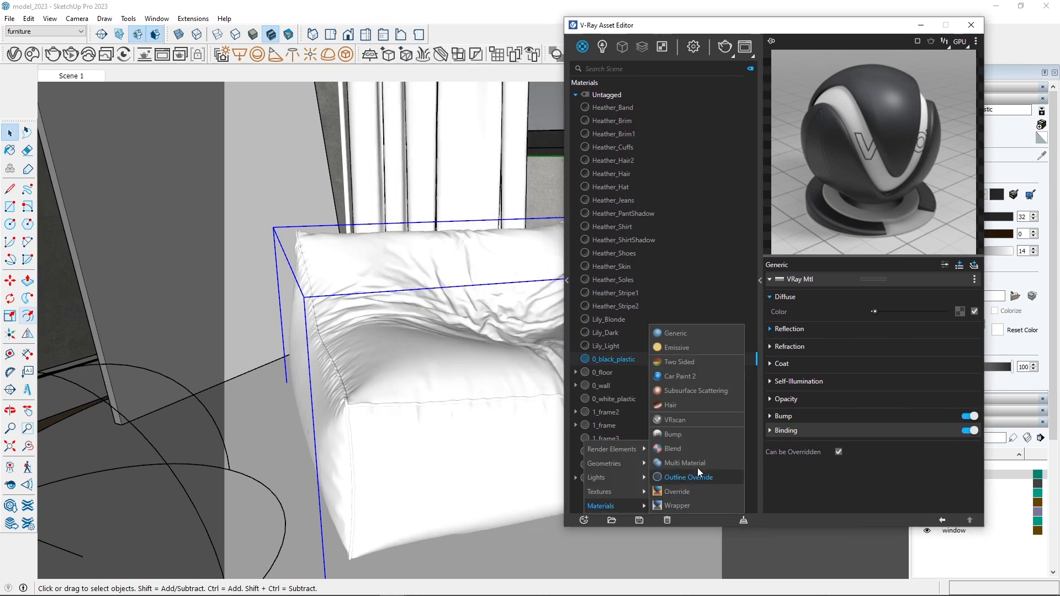
left_click(686, 334)
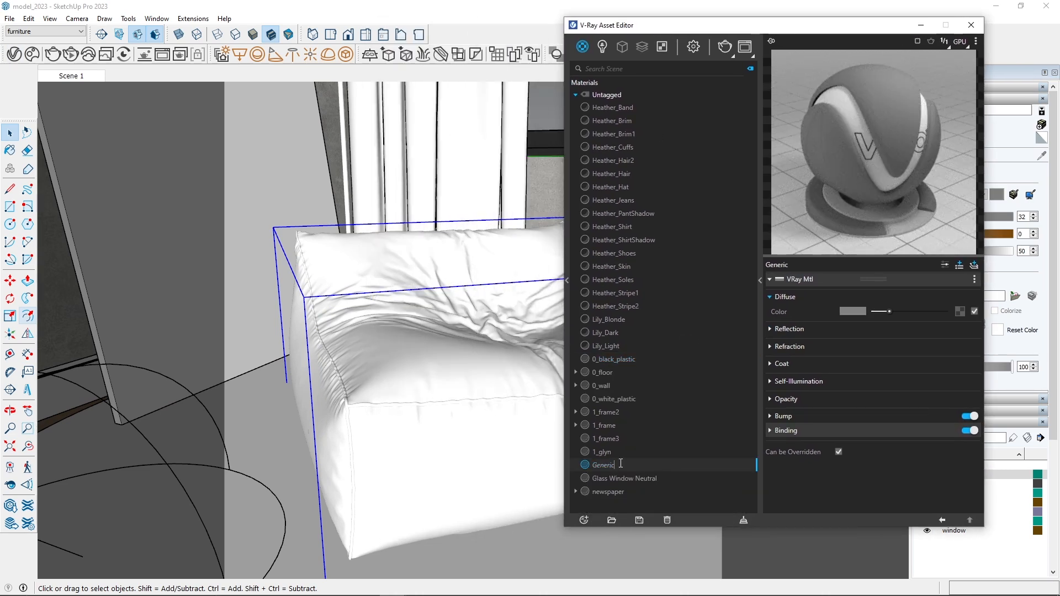
key("BackSpace")
key("Return")
left_click(607, 463)
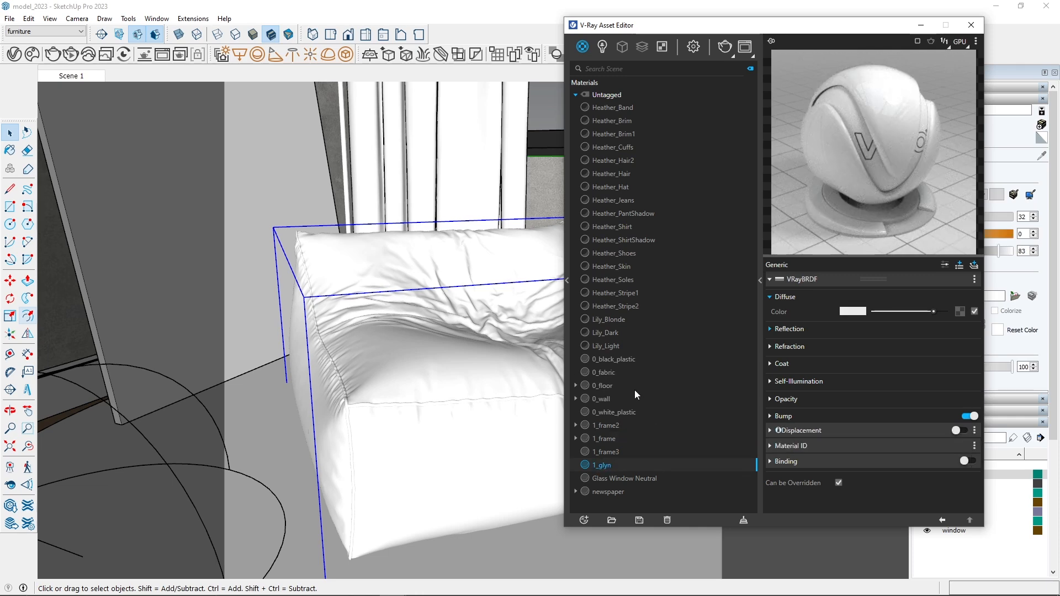
left_click(606, 373)
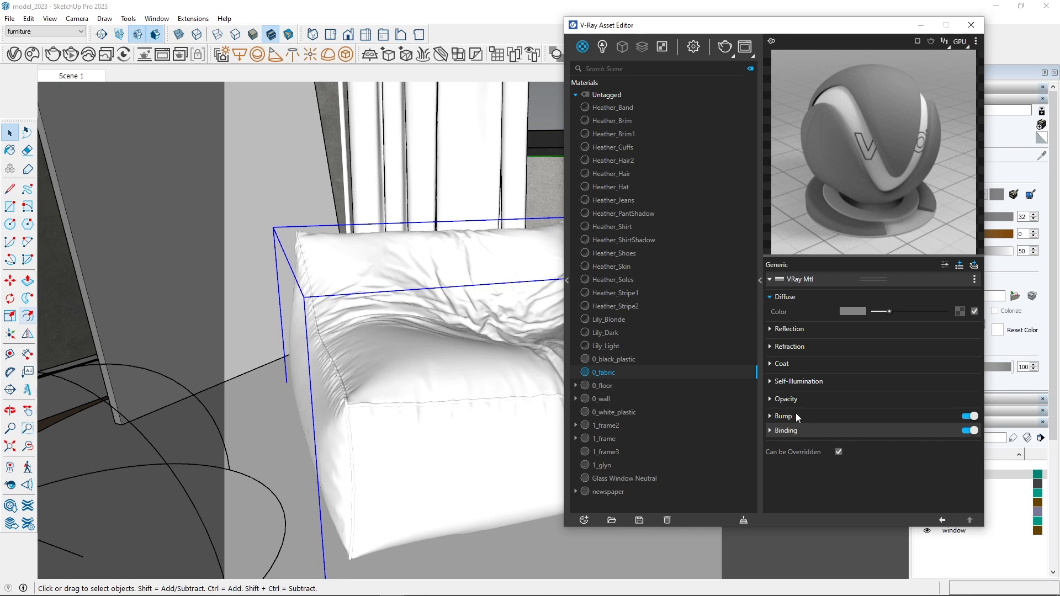
- Switch to the Maps folder in File Explorer and open the armchair-bump texture in IrfanView
left_click(285, 589)
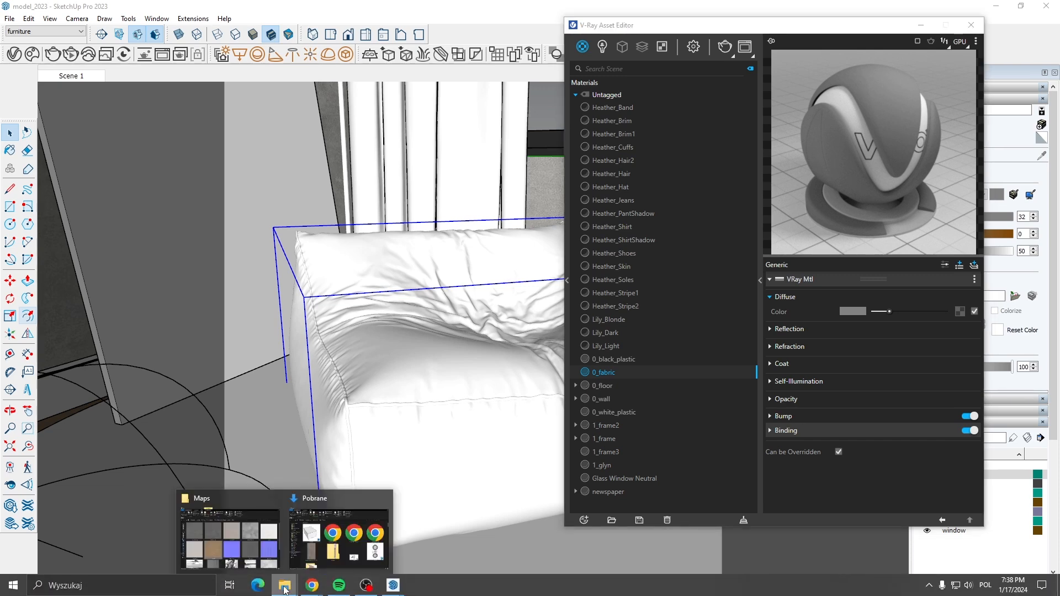
left_click(244, 529)
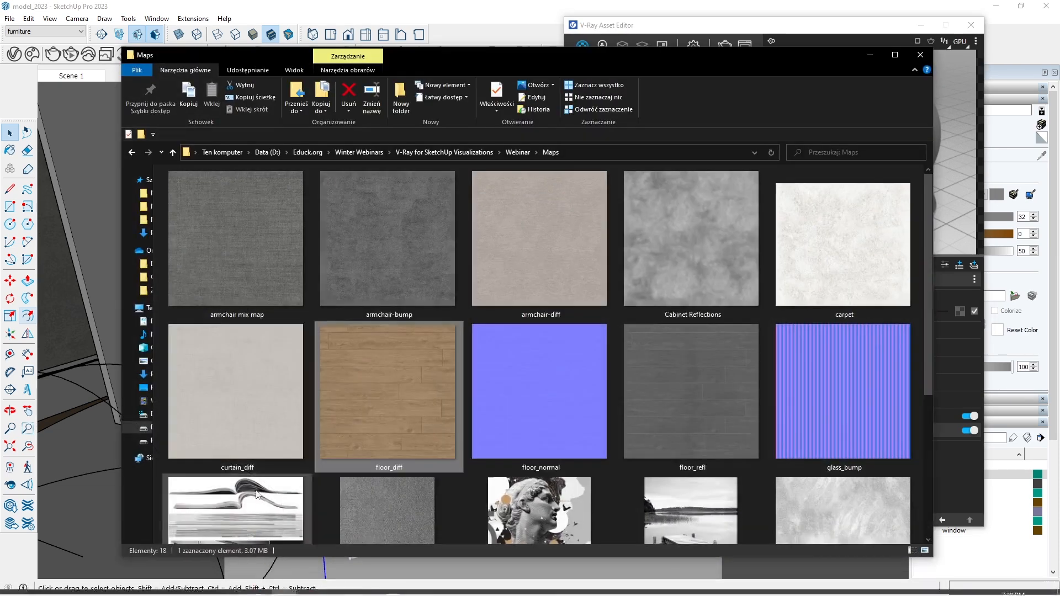
double_click(354, 212)
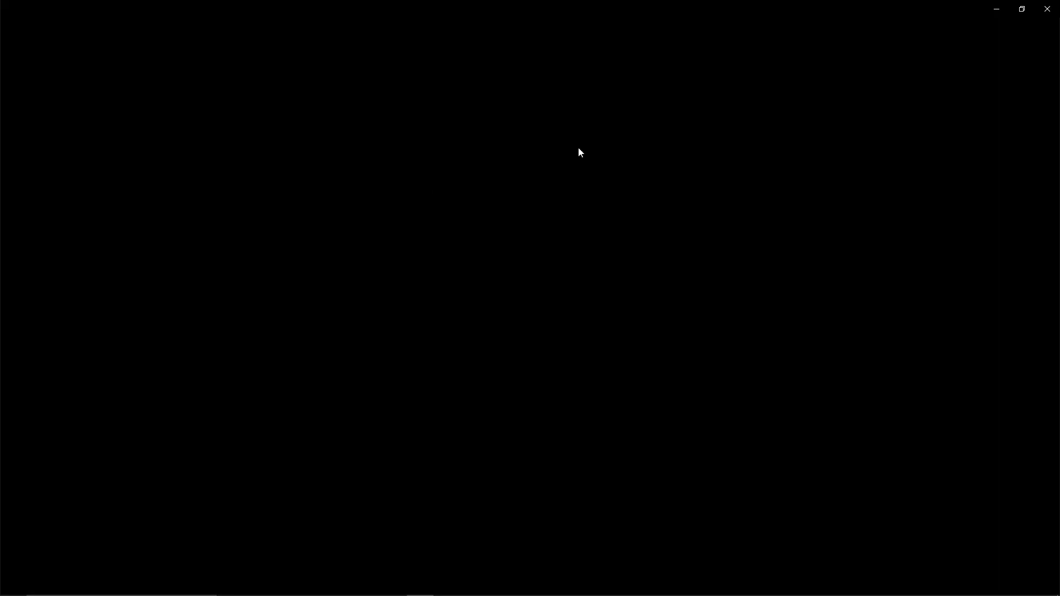
left_click(1046, 9)
right_click(390, 274)
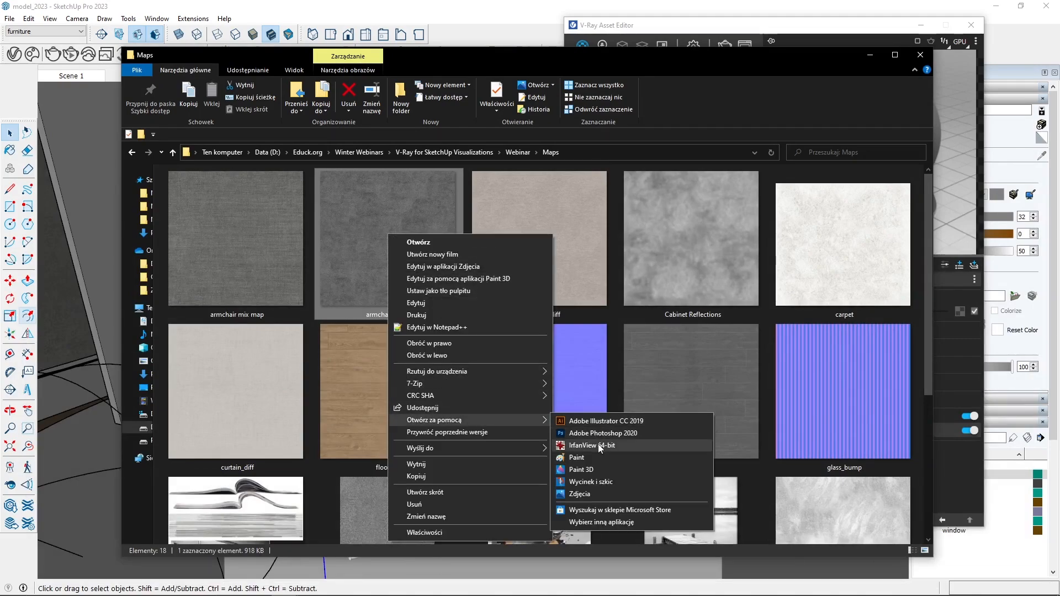
left_click(618, 446)
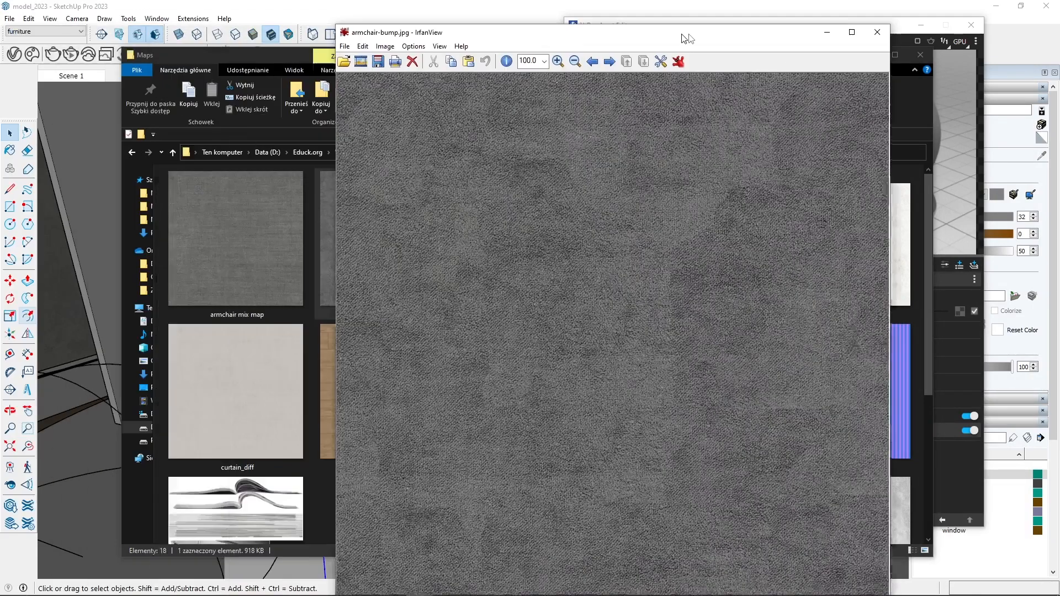
double_click(650, 34)
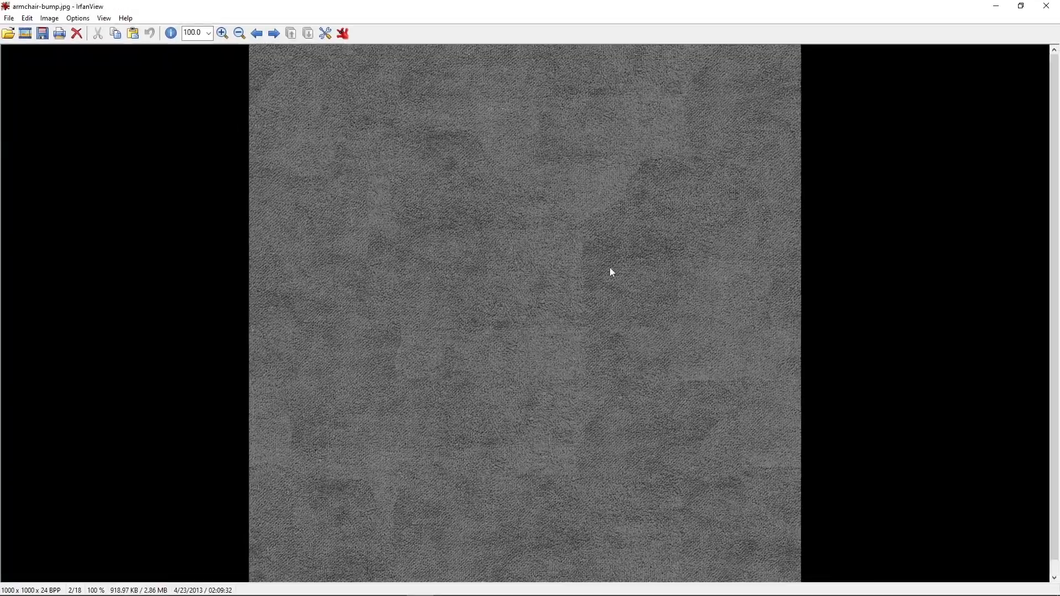
- Examine the armchair texture maps full screen and the armchair-diff thumbnail, closing the viewer and the folder when done
double_click(610, 267)
scroll(537, 292, "up", 2)
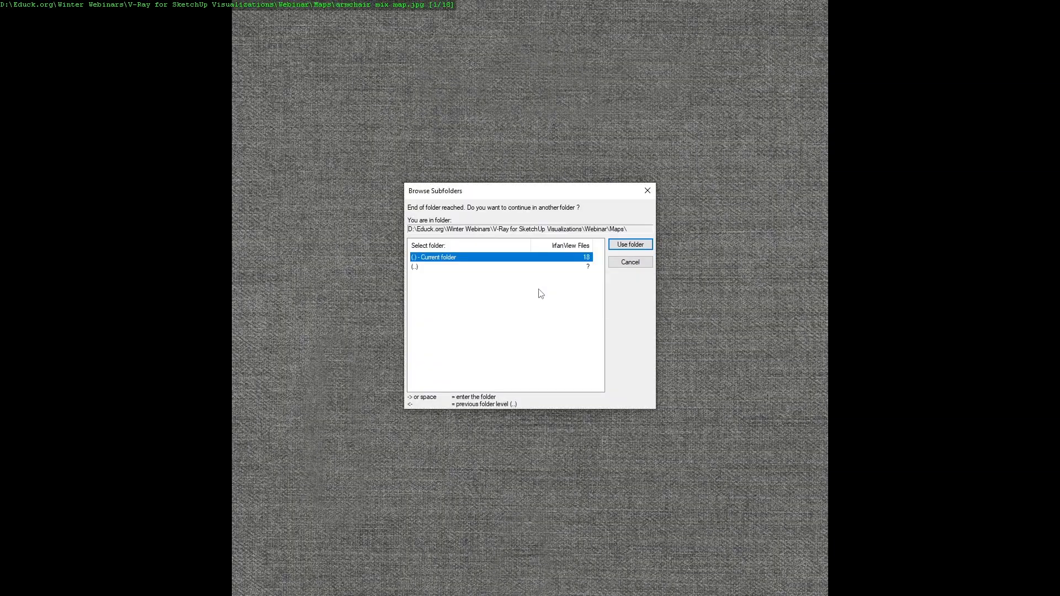
left_click(630, 262)
scroll(503, 313, "down", 1)
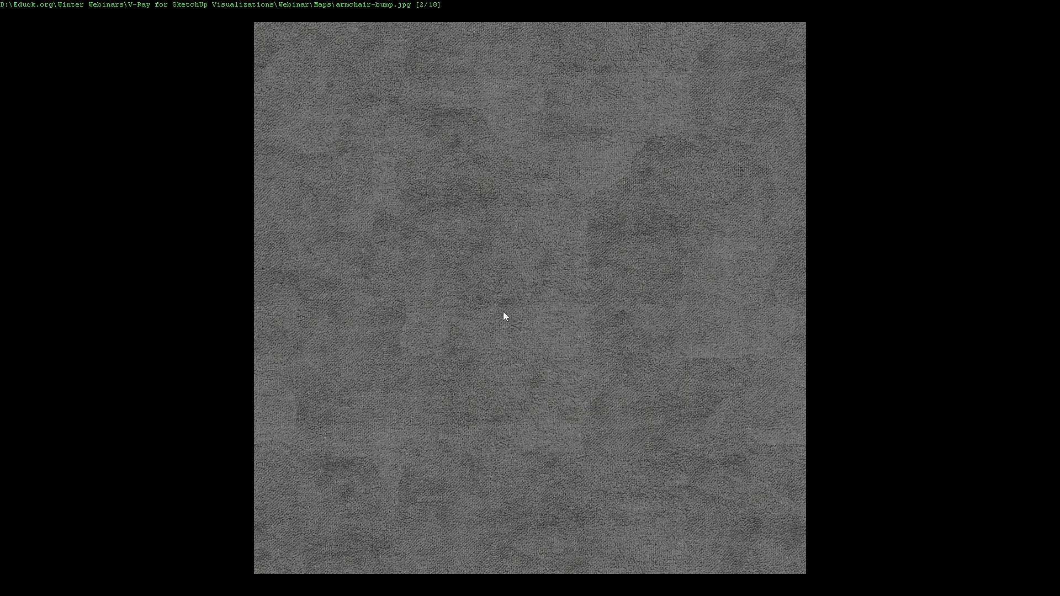
double_click(412, 269)
left_click(1045, 10)
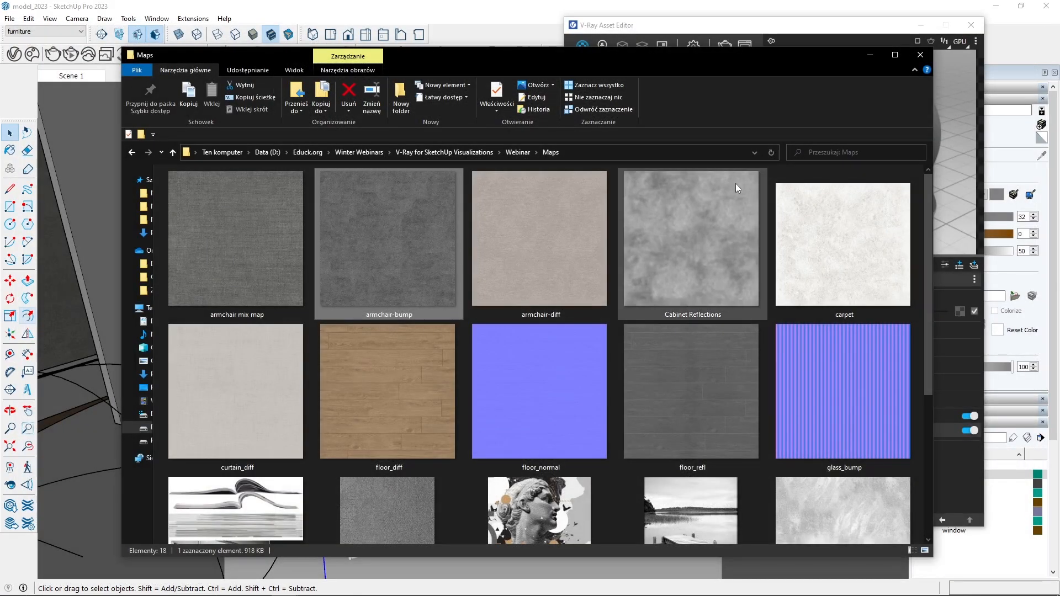
left_click(544, 220)
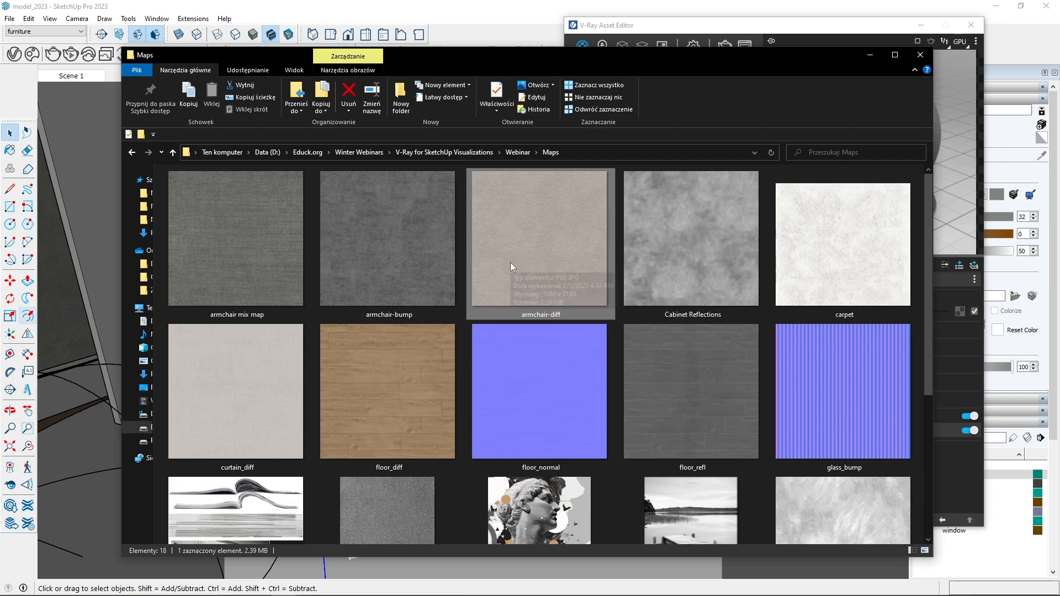
left_click(920, 54)
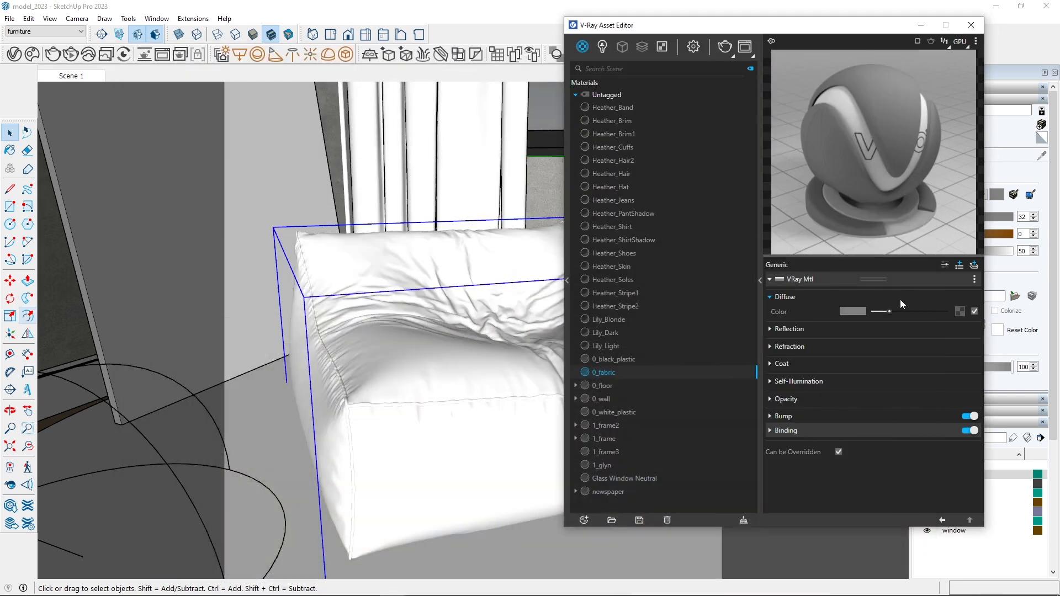
- Assign the armchair-diff image as a Bitmap texture to the diffuse color of 0_fabric
left_click(959, 313)
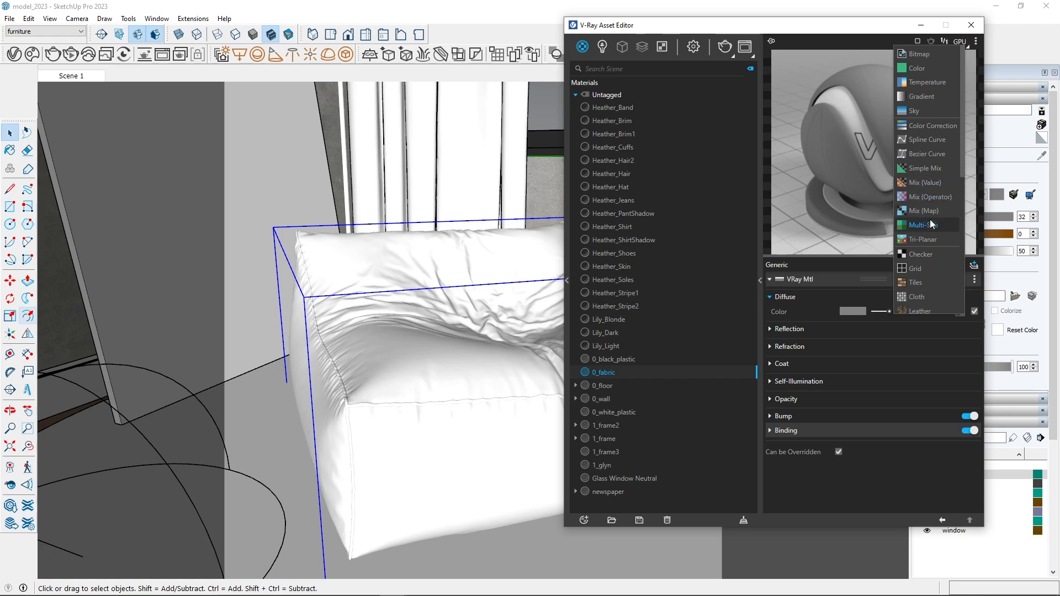
left_click(928, 54)
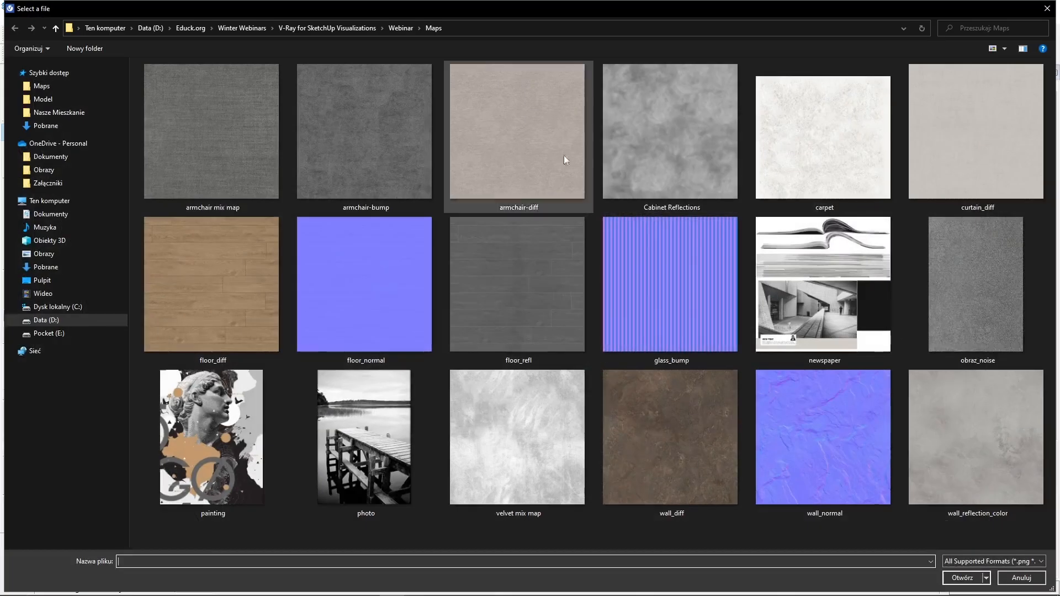
left_click(564, 155)
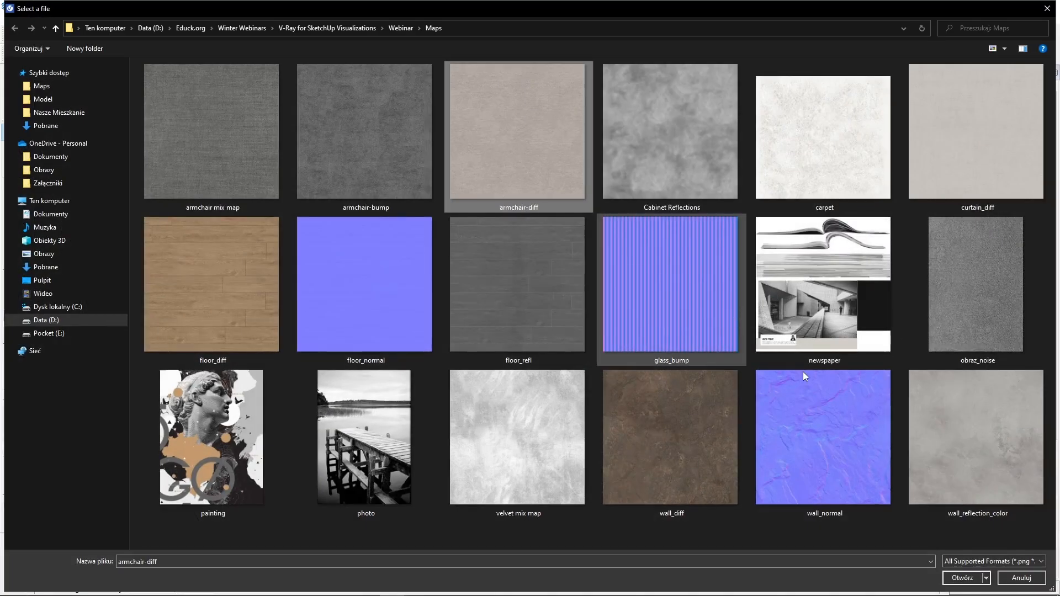
left_click(969, 575)
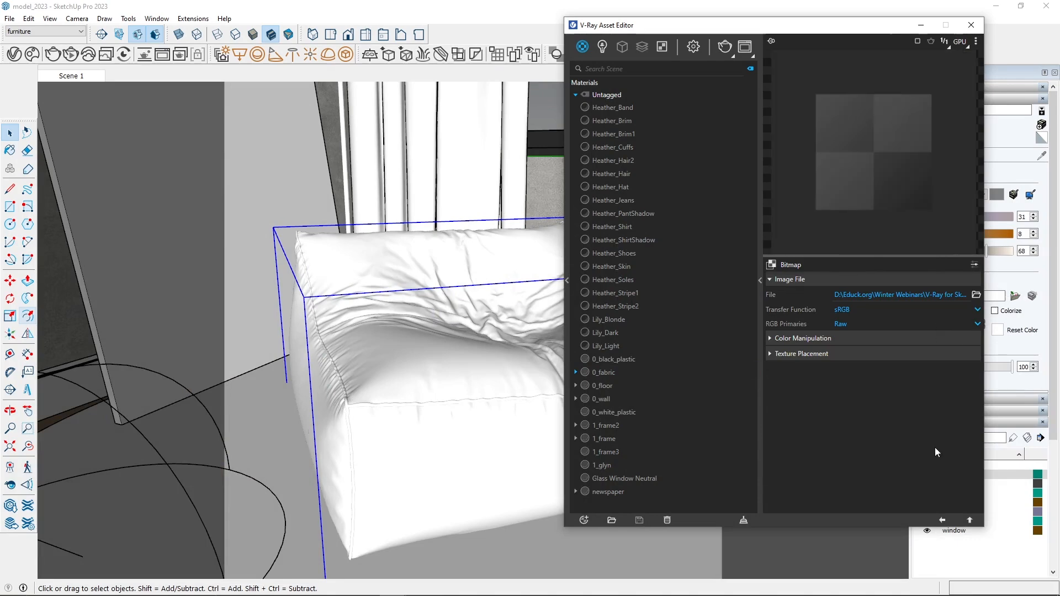
left_click(942, 521)
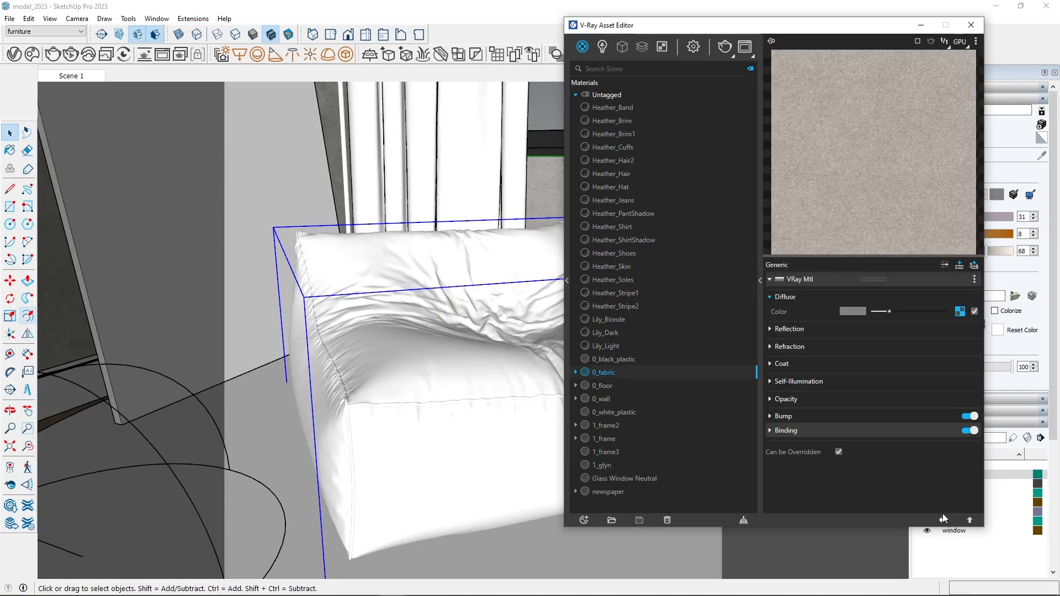
- Paint the armchair with the 0_fabric material and check the texture on its surface up close
left_click(921, 26)
left_click(928, 131)
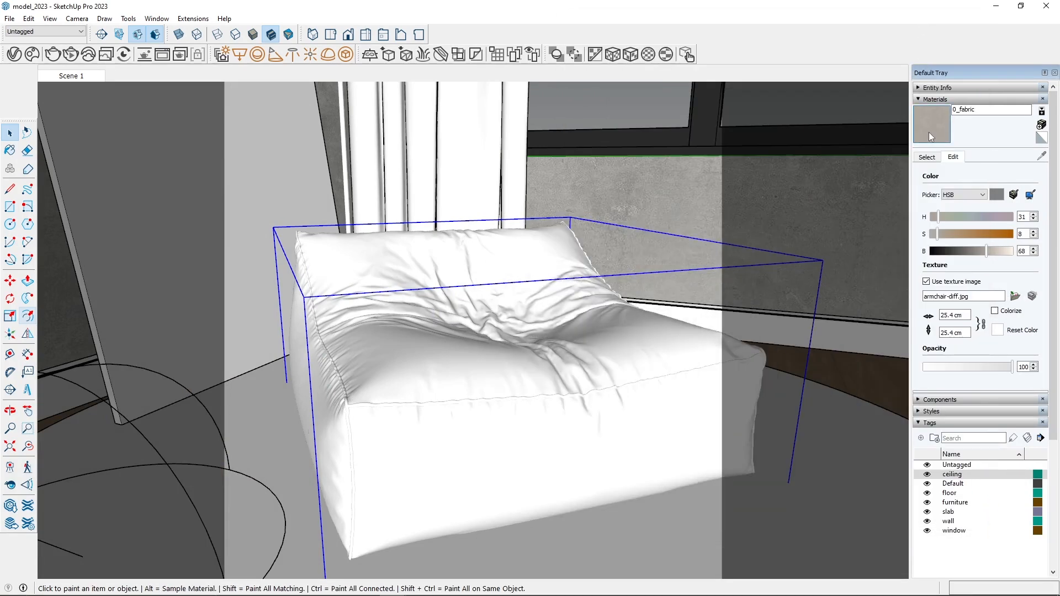
left_click(394, 287)
scroll(407, 311, "down", 1)
scroll(466, 429, "up", 10)
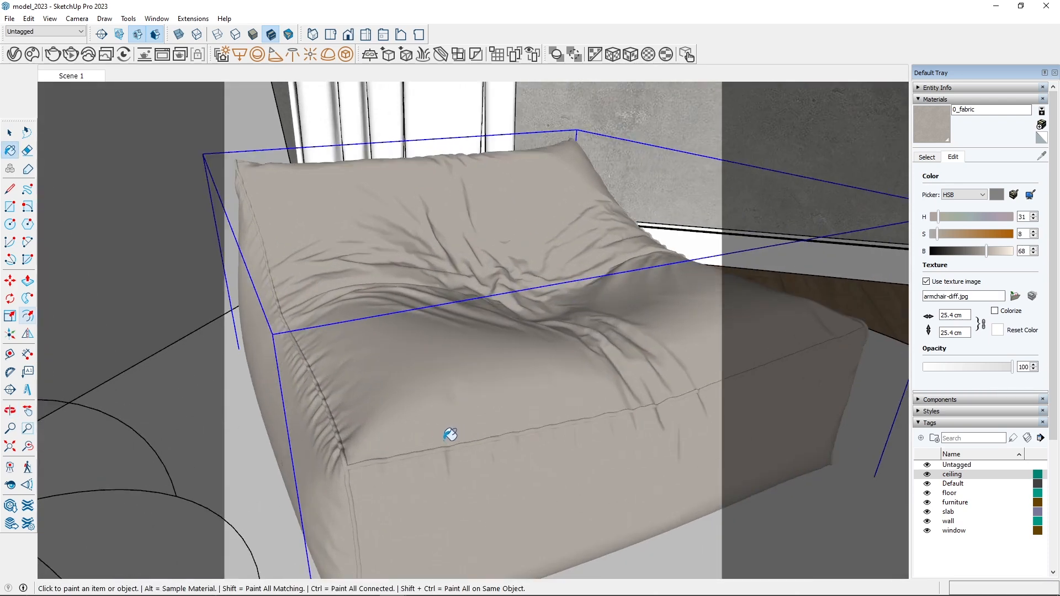
scroll(451, 432, "up", 8)
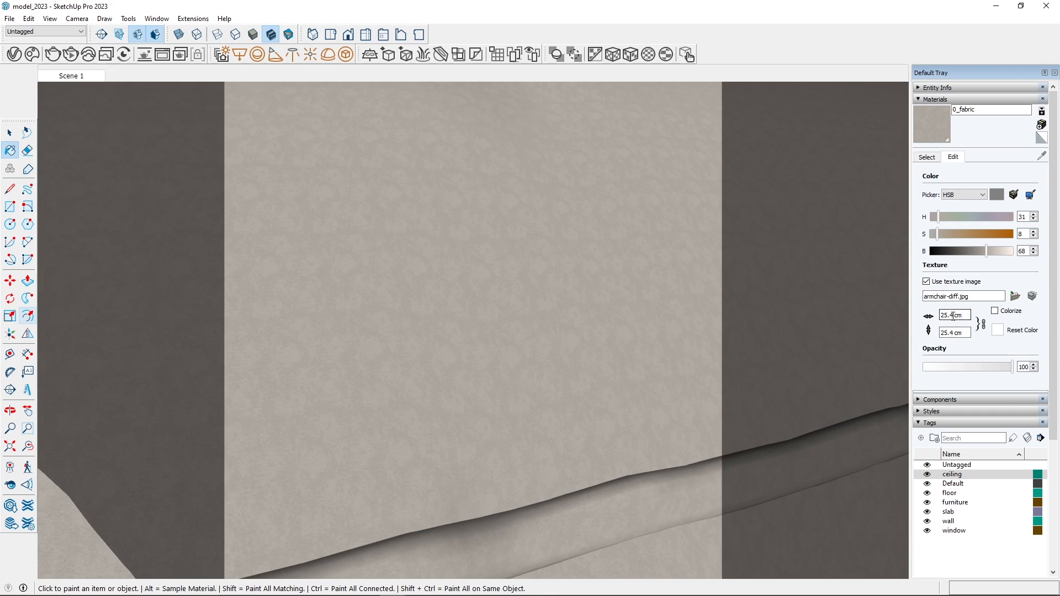
- Set the 0_fabric texture size to 254 cm and check its scale on the armchair
left_click(952, 316)
key("BackSpace")
scroll(591, 418, "down", 10)
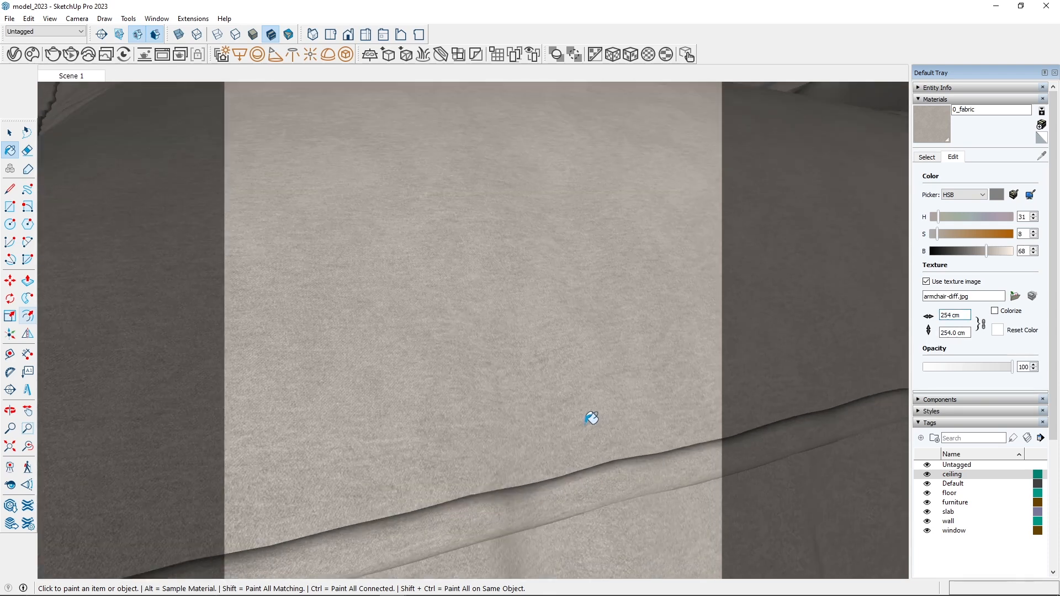
middle_click_drag(554, 367, 662, 372)
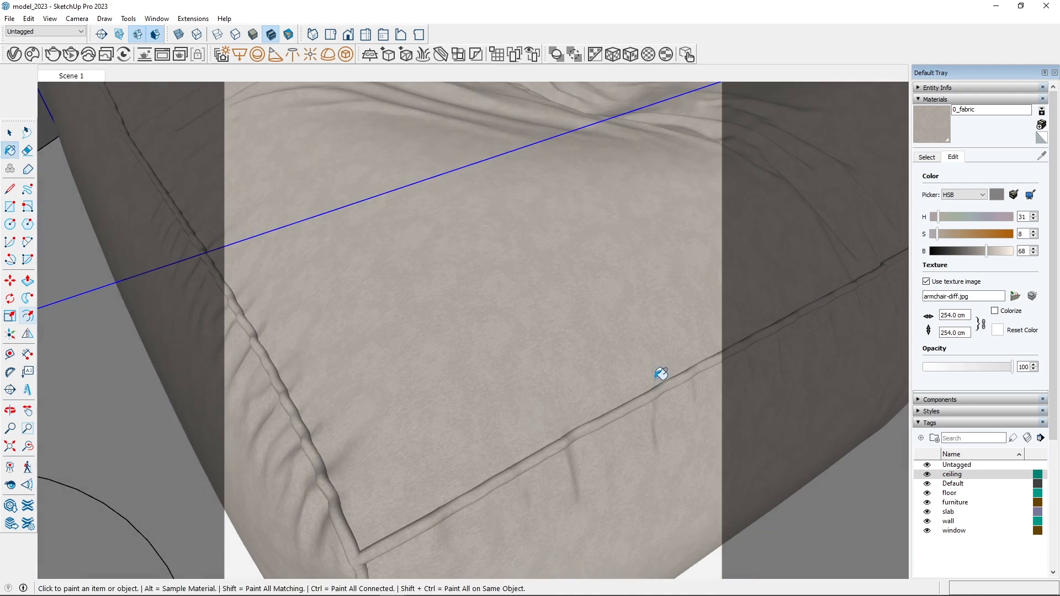
- Set the 0_fabric texture size to 2540 cm and check the weave on the armchair up close
key("BackSpace")
key("Return")
scroll(603, 457, "down", 6)
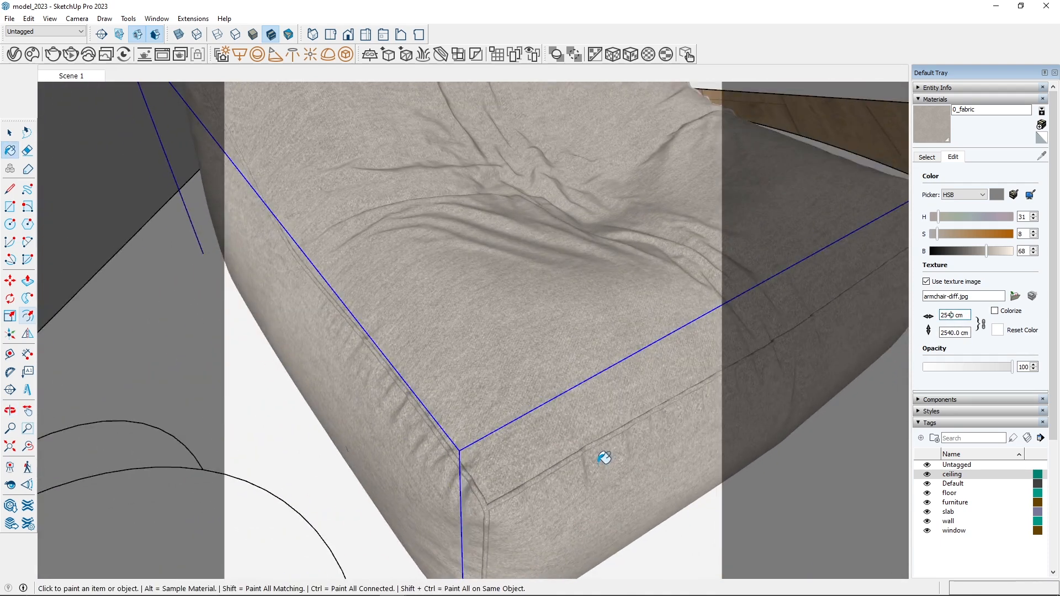
middle_click_drag(603, 457, 547, 340)
scroll(491, 337, "up", 10)
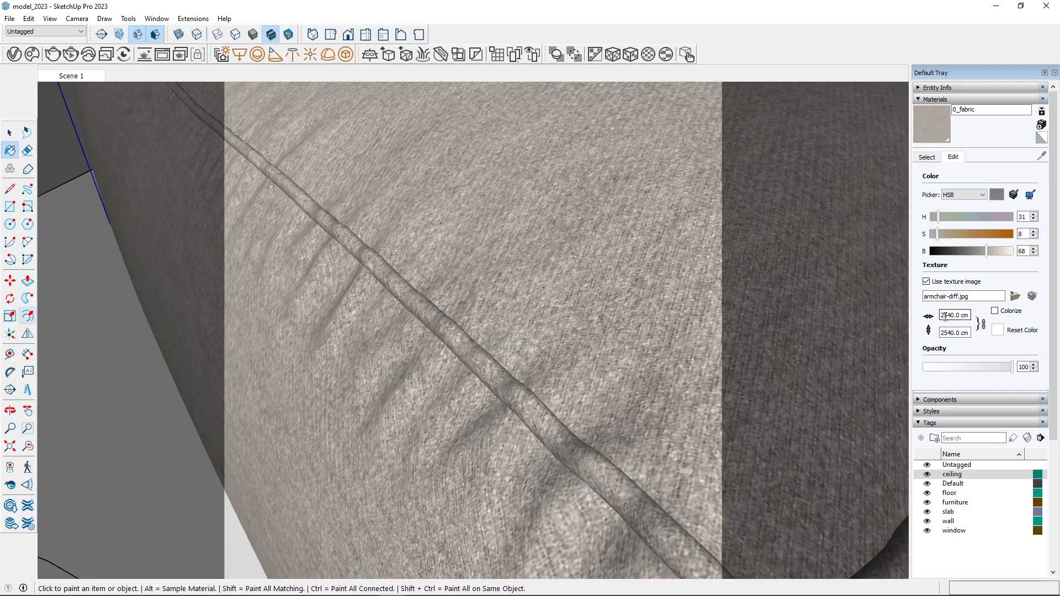
- Try a 0_fabric texture size of 2240 cm, and settle on 2040 cm
left_click_drag(944, 316, 937, 315)
scroll(646, 438, "down", 2)
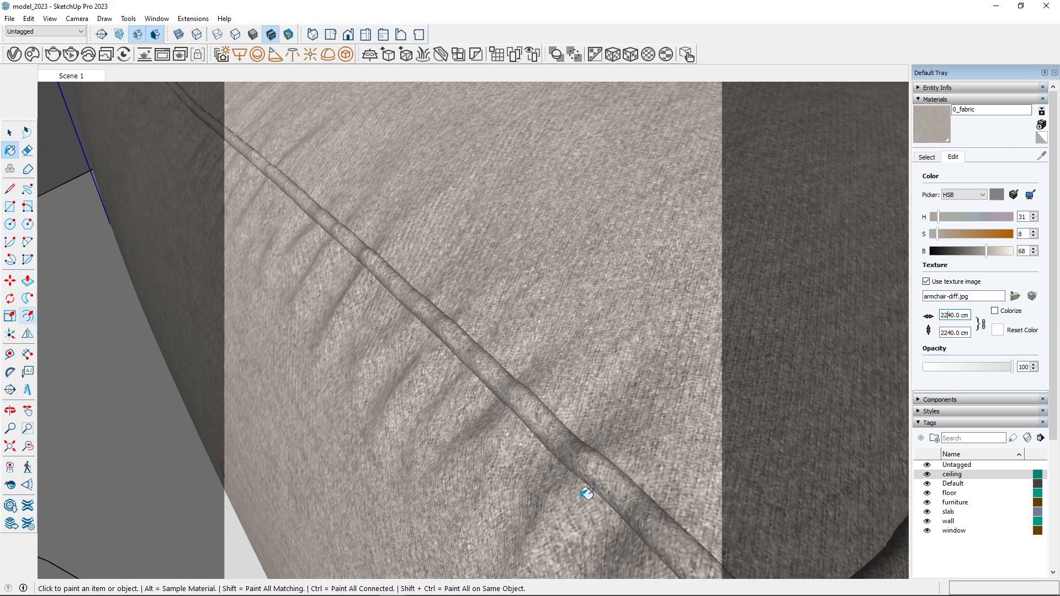
scroll(581, 487, "down", 2)
scroll(581, 487, "down", 1)
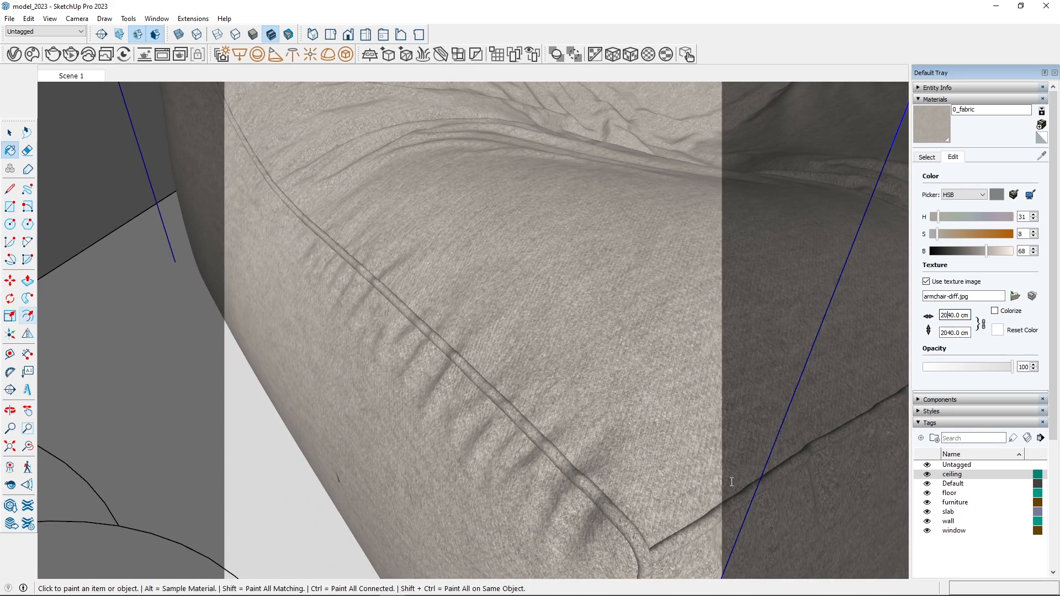
scroll(587, 501, "down", 2)
middle_click_drag(587, 502, 560, 332)
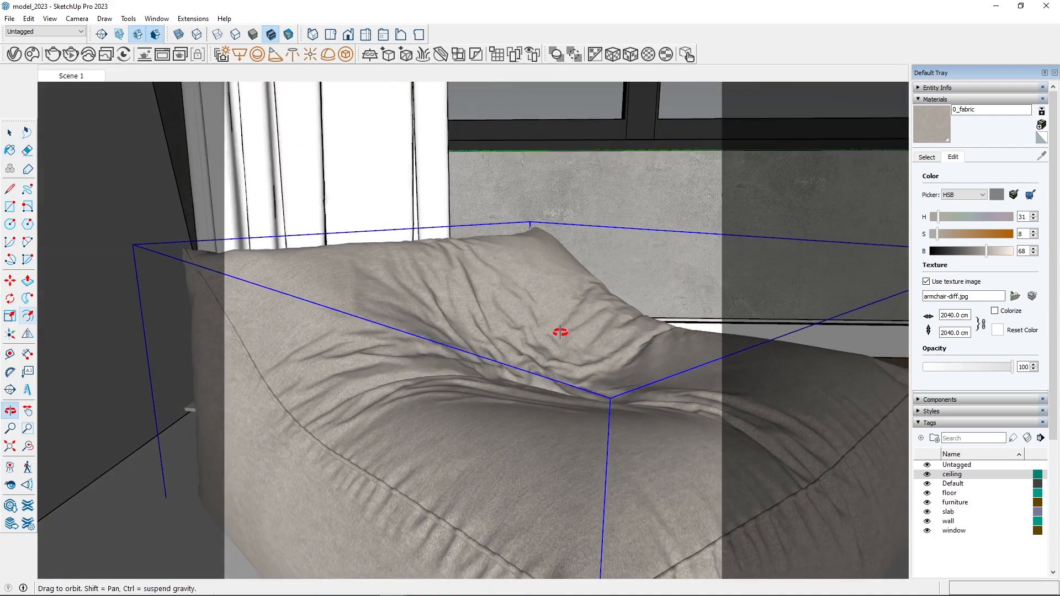
- Examine the scale of the fabric texture on the armchair's side and seat, both close up and from a distance
scroll(558, 343, "down", 3)
scroll(435, 516, "up", 6)
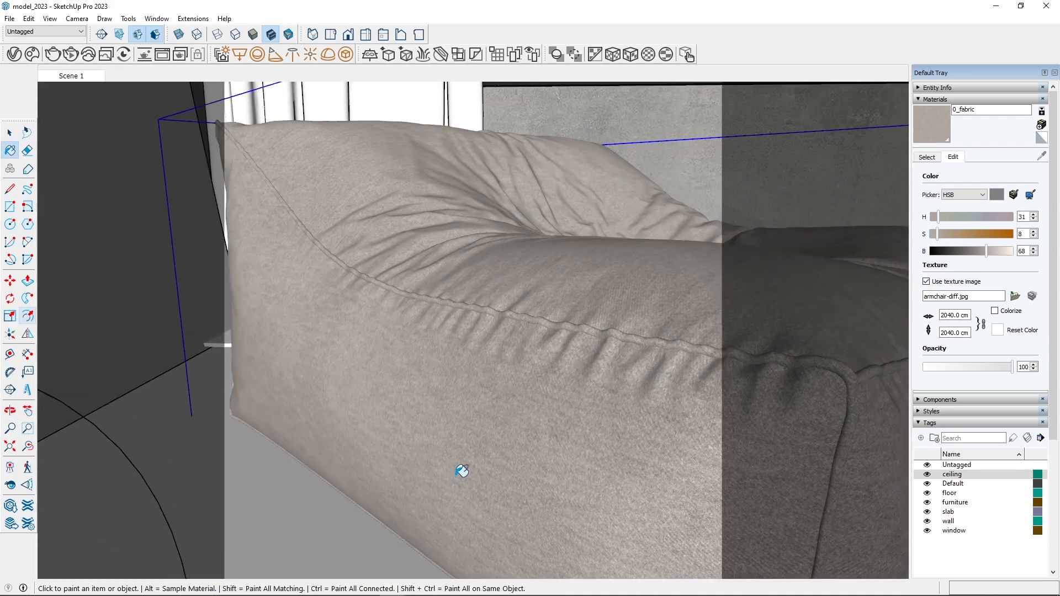
scroll(461, 471, "down", 5)
middle_click_drag(551, 414, 447, 429)
scroll(466, 433, "down", 2)
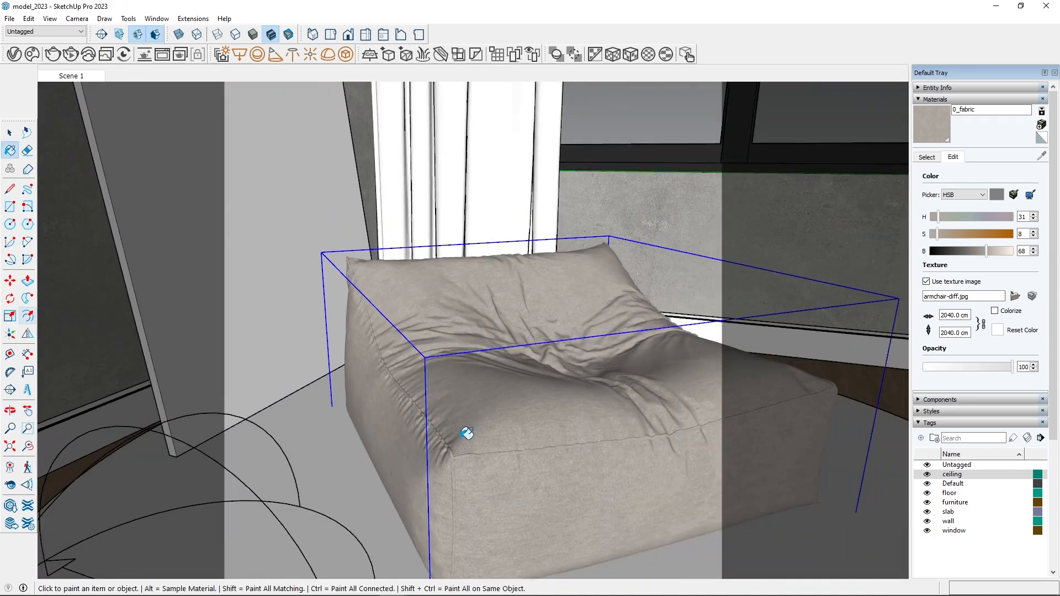
scroll(414, 378, "down", 2)
scroll(552, 474, "down", 3)
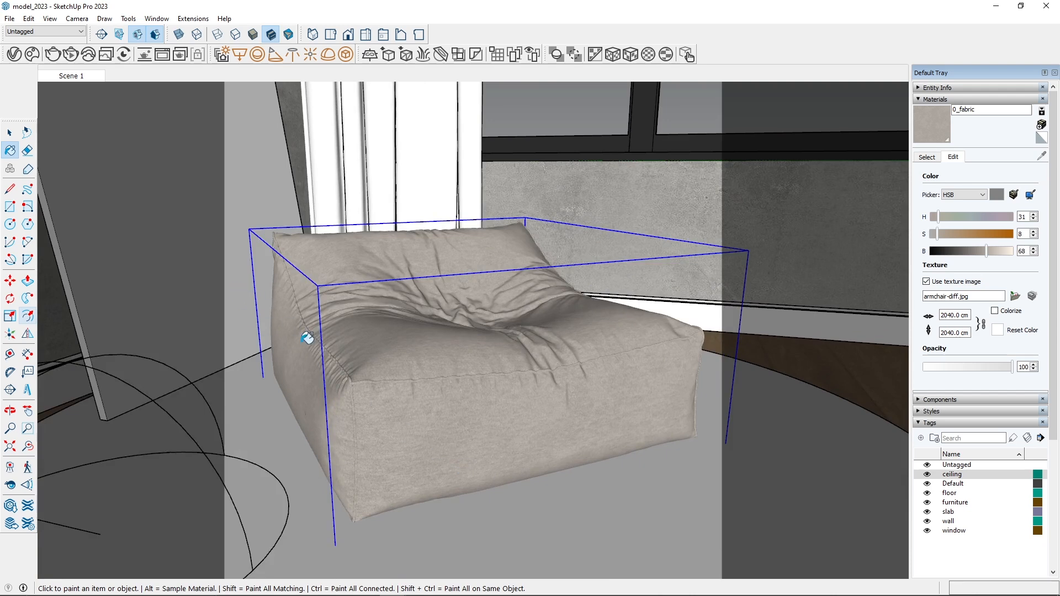
- Render the framed armchair and inspect its fabric at 100% in the maximized V-Ray Frame Buffer
scroll(343, 356, "up", 2)
middle_click_drag(343, 356, 362, 359)
scroll(310, 345, "down", 1)
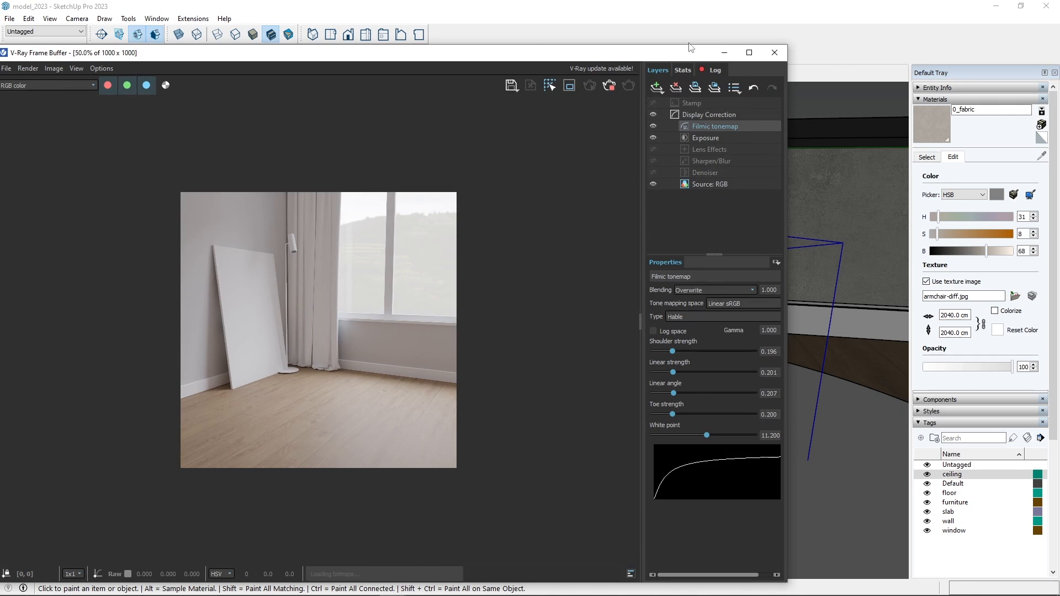
left_click(749, 52)
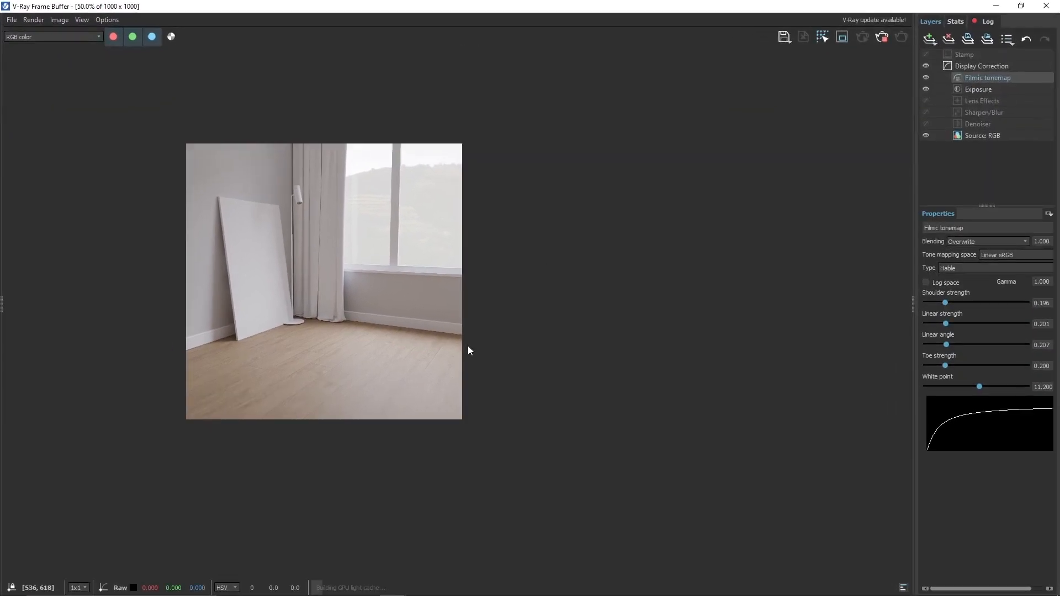
scroll(466, 275, "up", 1)
scroll(466, 270, "down", 1)
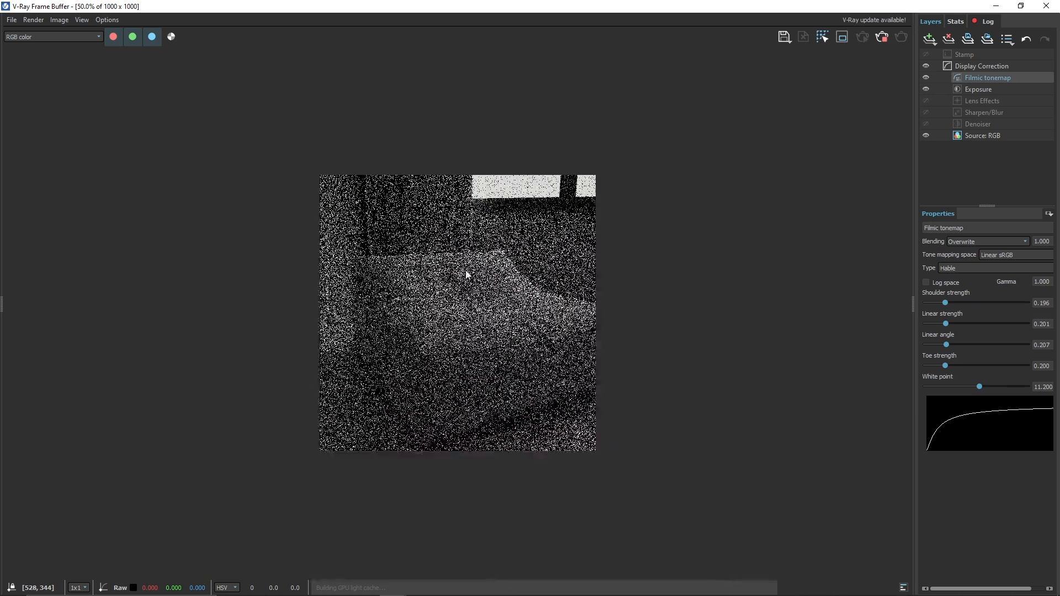
scroll(445, 385, "up", 1)
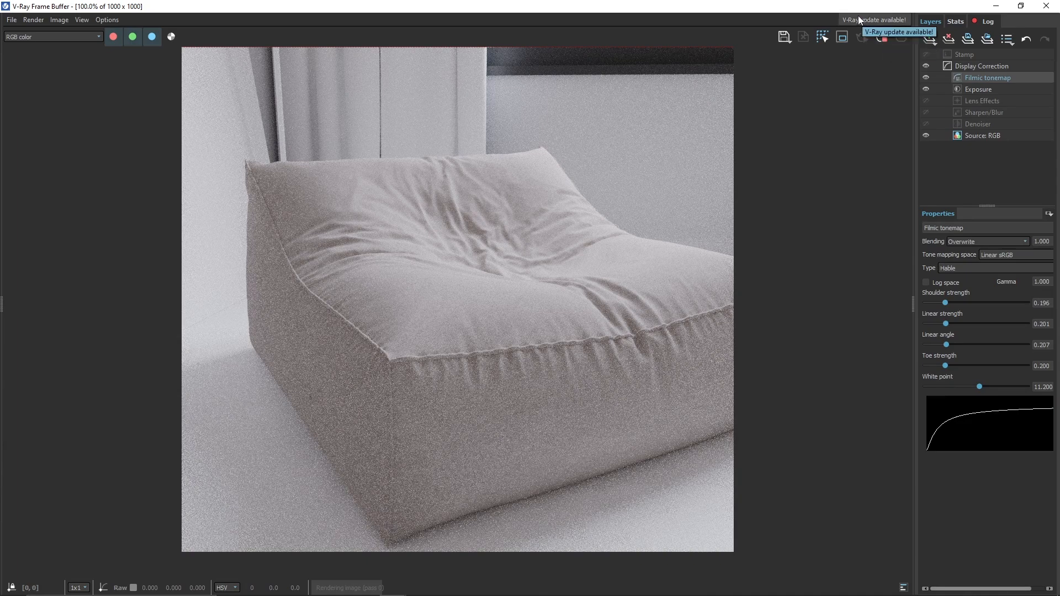
mouse_move(840, 6)
left_mouse_down()
mouse_move(831, 20)
mouse_move(0, 182)
left_mouse_up()
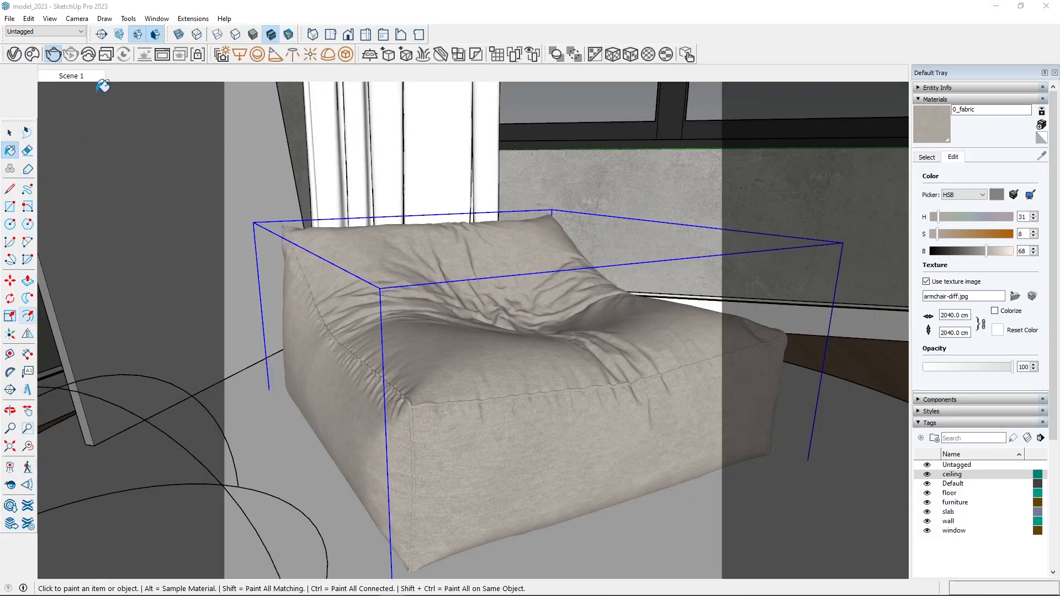
- Wrap the diffuse bitmap of the 0_fabric material in a Falloff map using the V-Ray Asset Editor
left_click(13, 54)
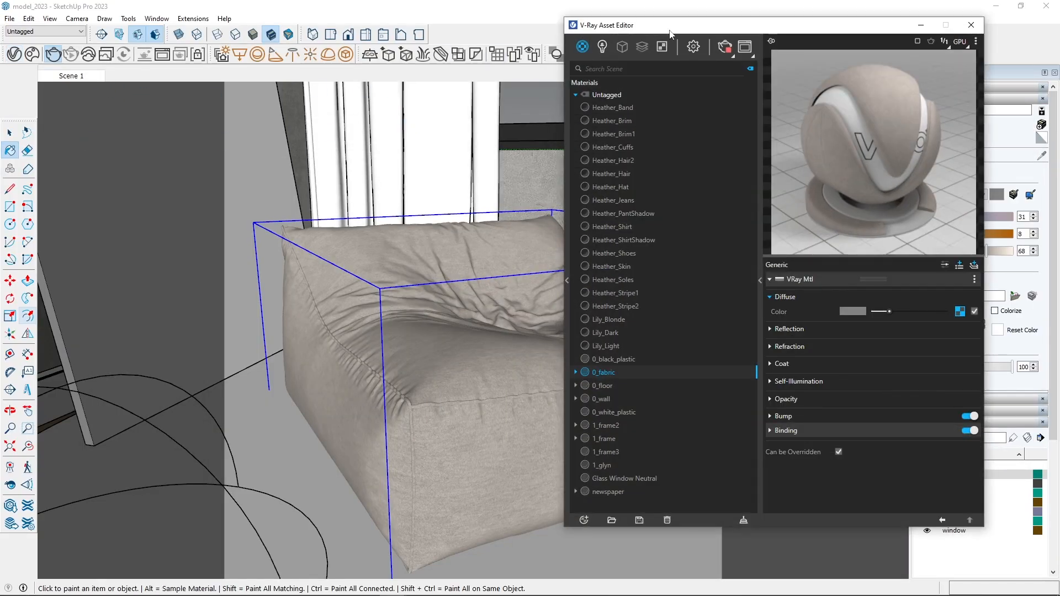
left_click_drag(668, 25, 563, 39)
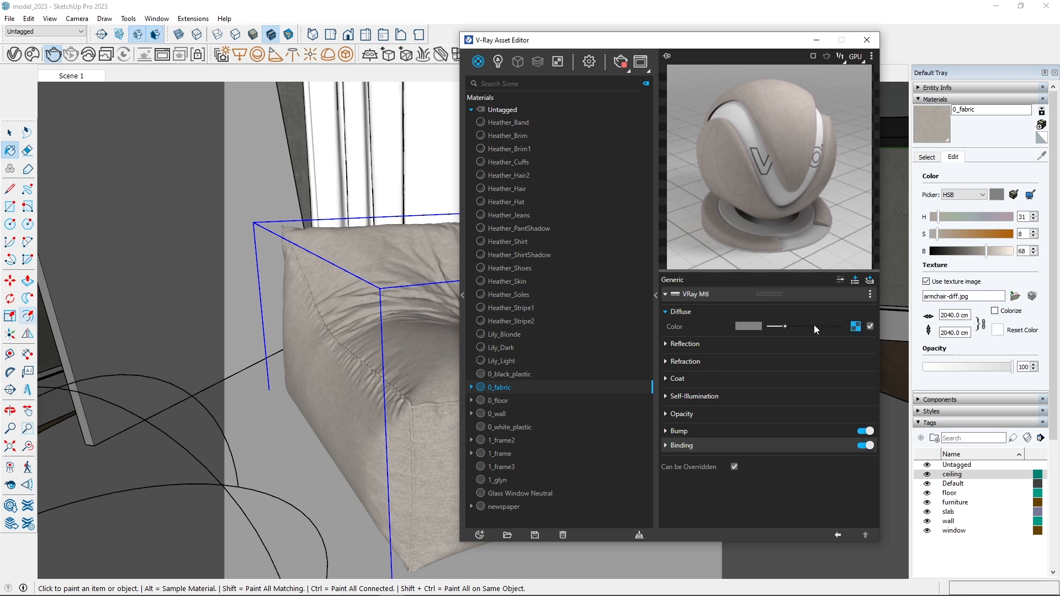
right_click(857, 328)
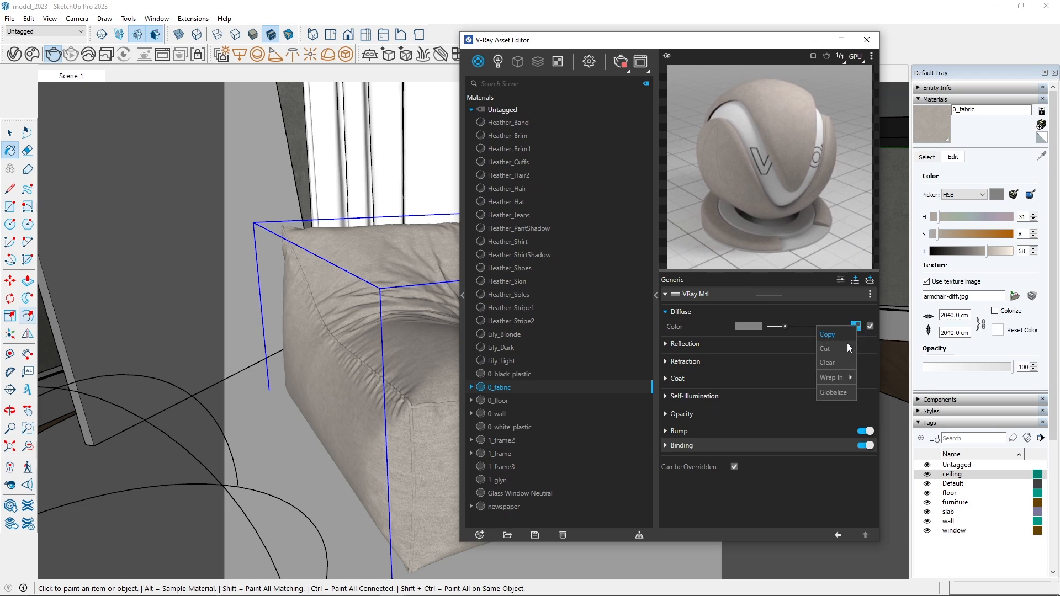
mouse_move(837, 377)
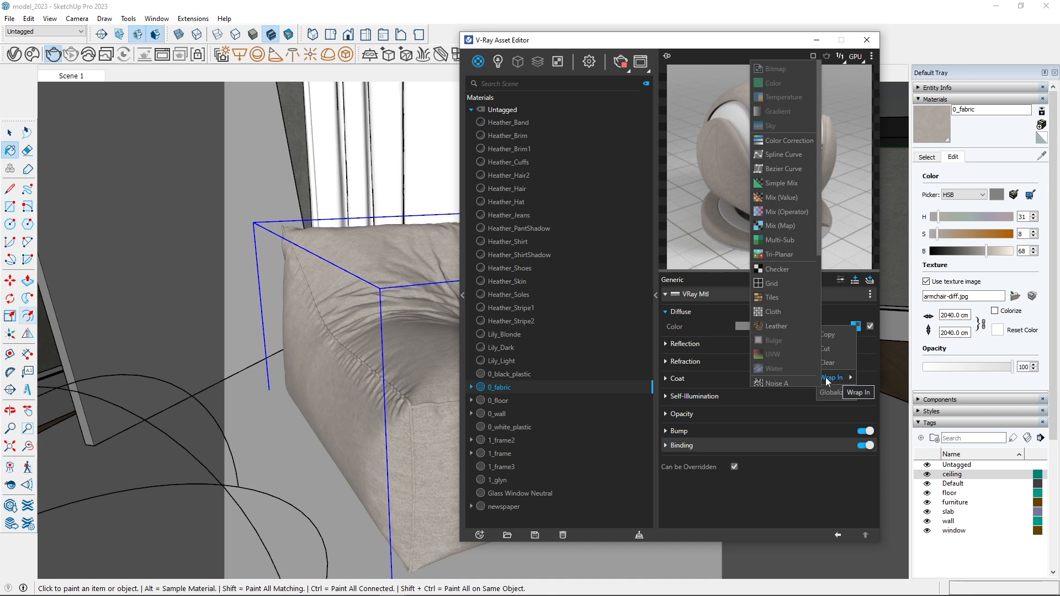
scroll(797, 377, "down", 5)
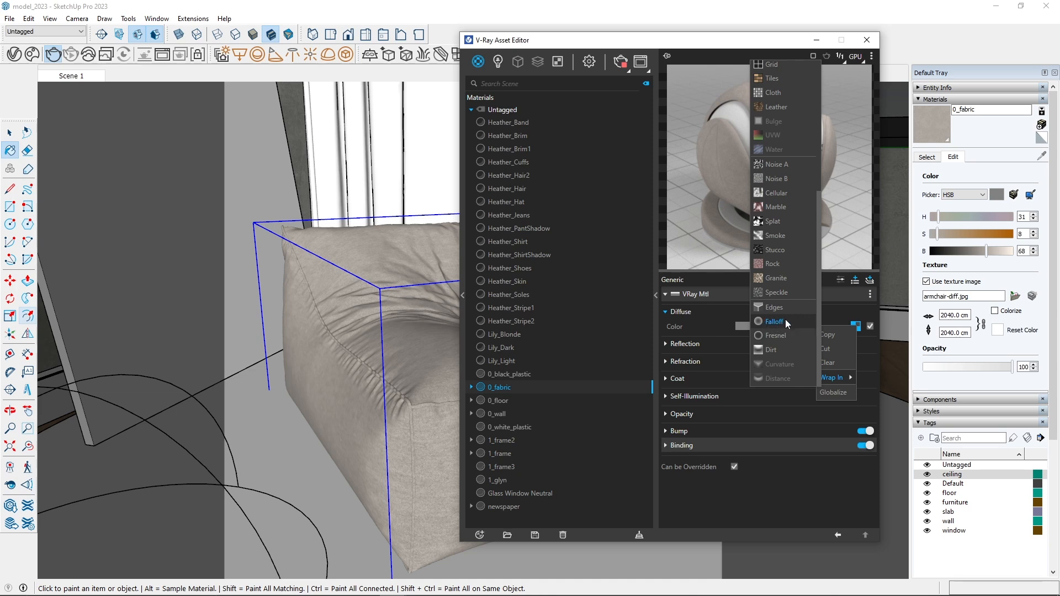
left_click(786, 322)
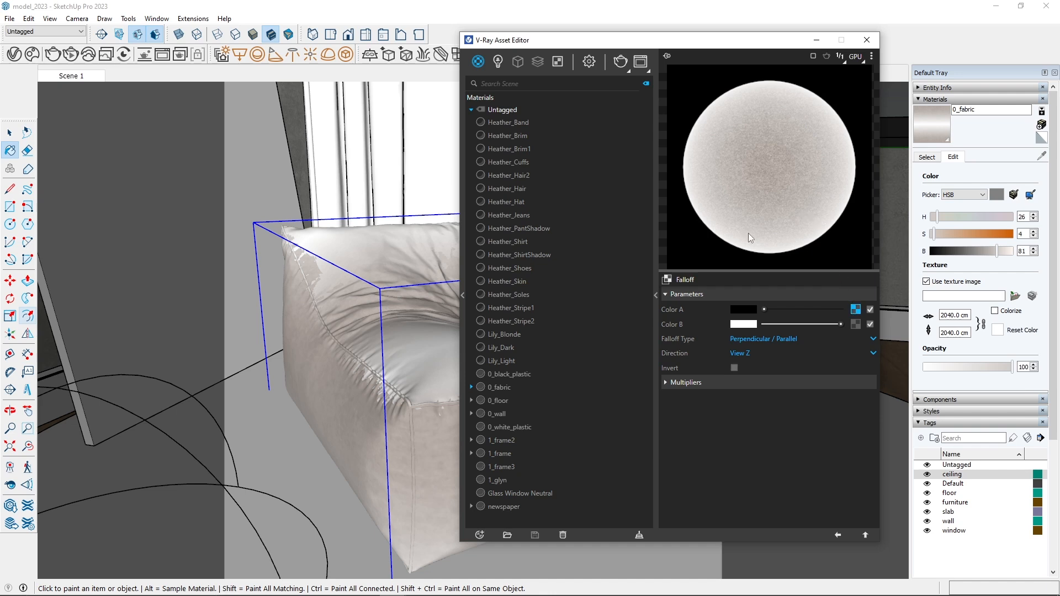
- Copy the Falloff map's Color A bitmap and paste it as an independent copy into Color B
right_click(855, 309)
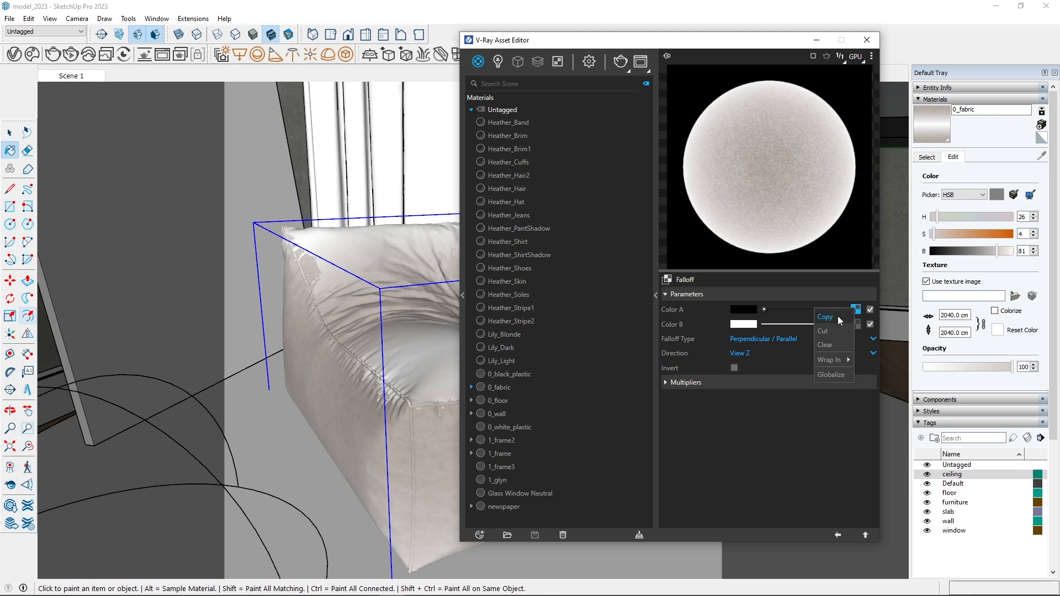
left_click(837, 316)
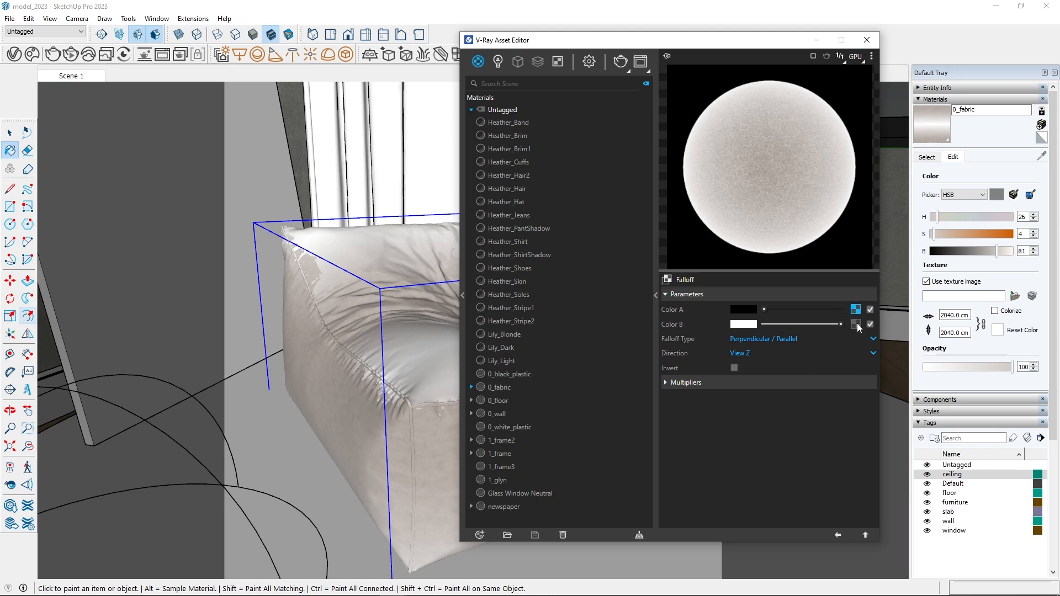
right_click(856, 324)
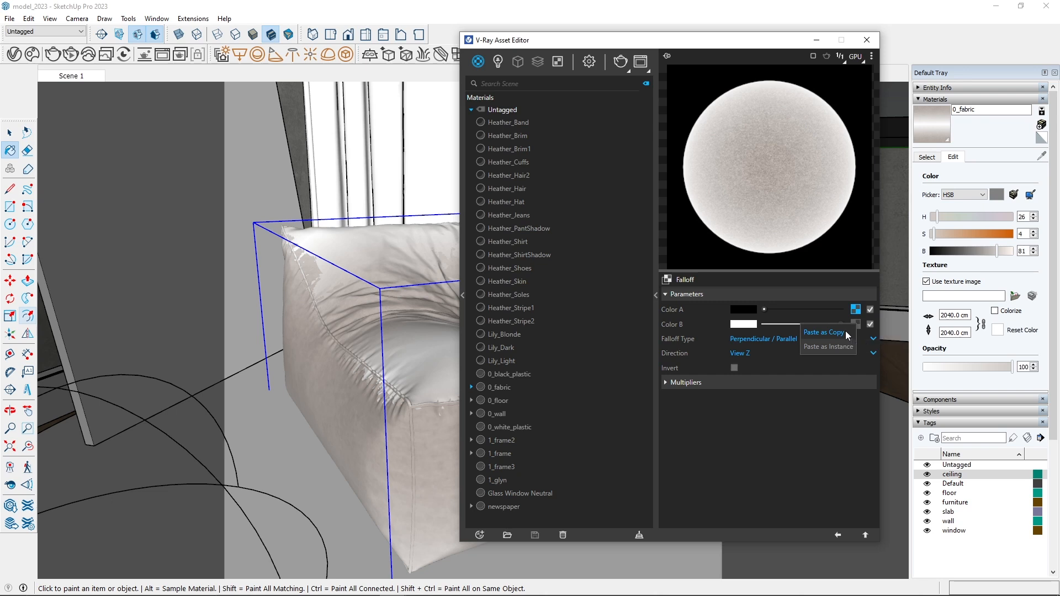
left_click(846, 330)
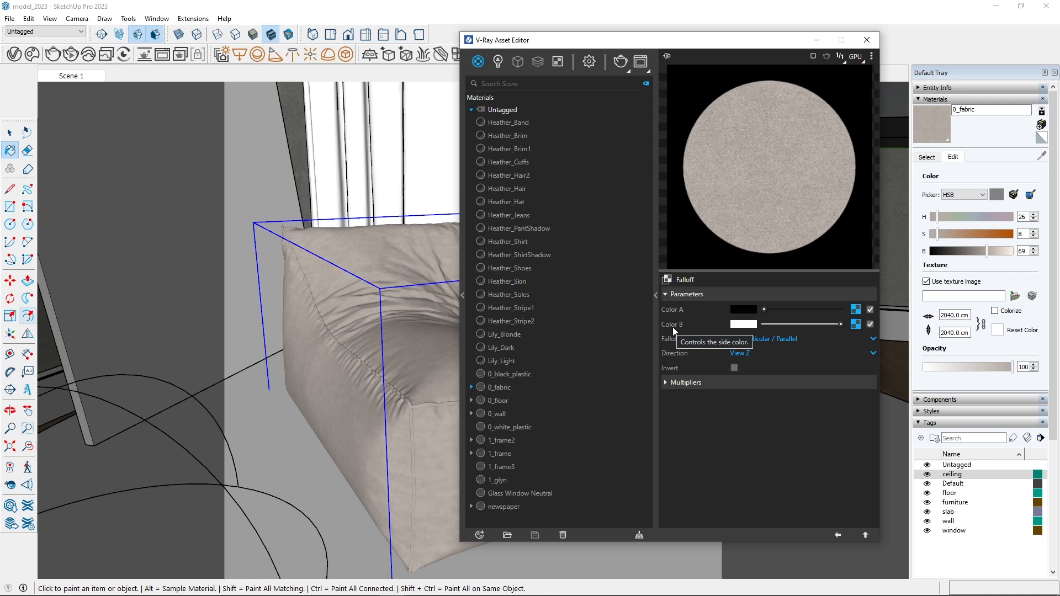
- Set the transfer function of the Falloff map's Color B bitmap to None and return to the Falloff parameters
left_click(856, 324)
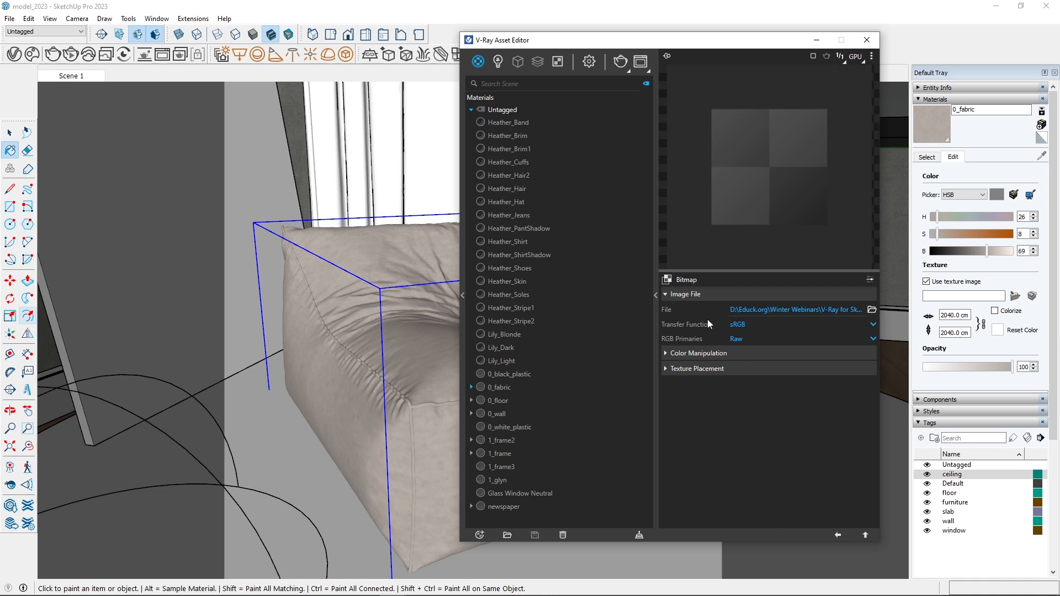
left_click(741, 323)
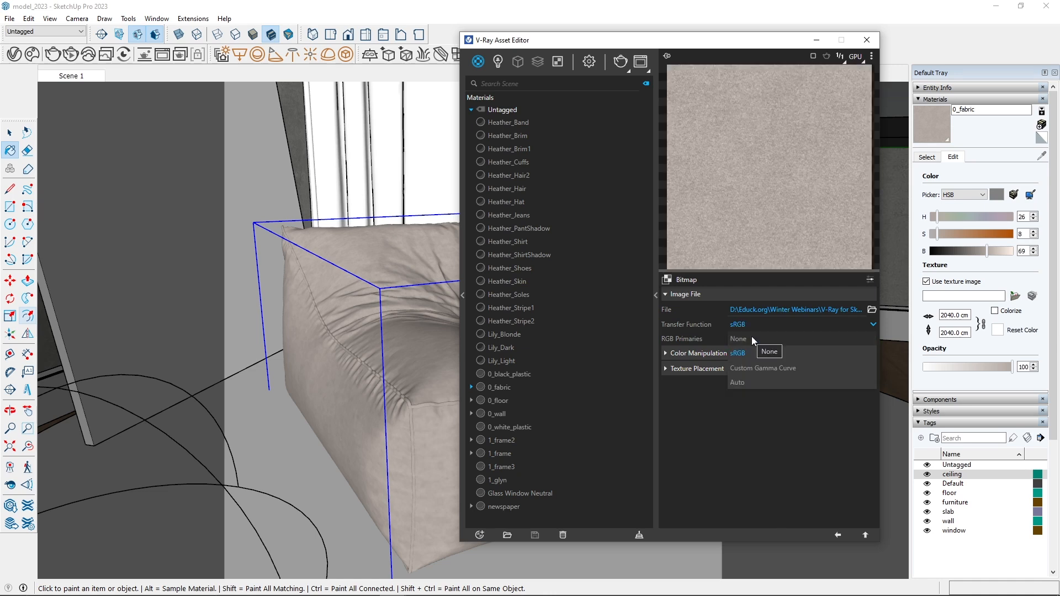
left_click(741, 339)
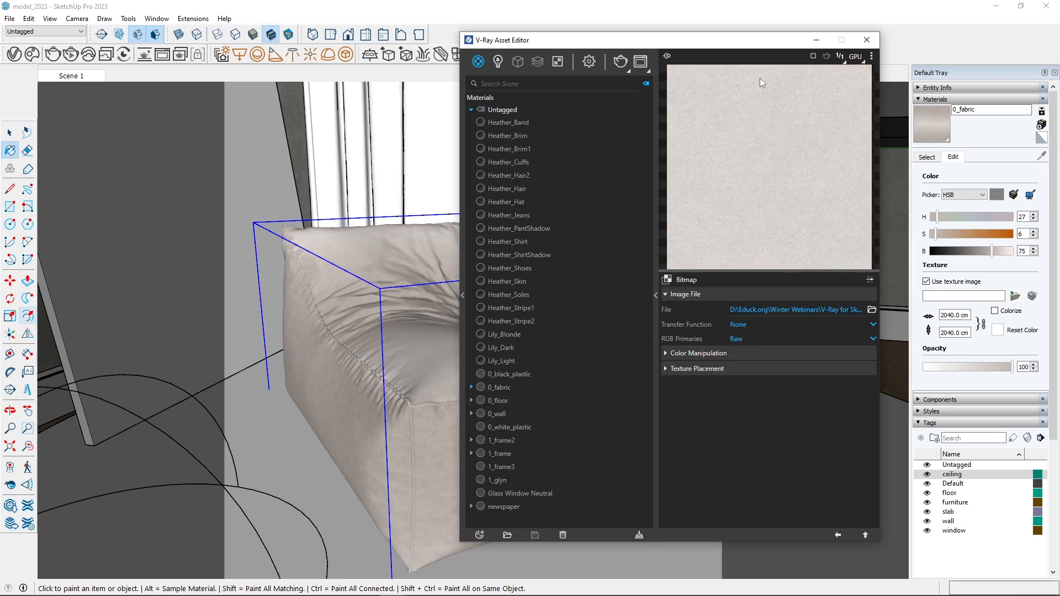
left_click(839, 536)
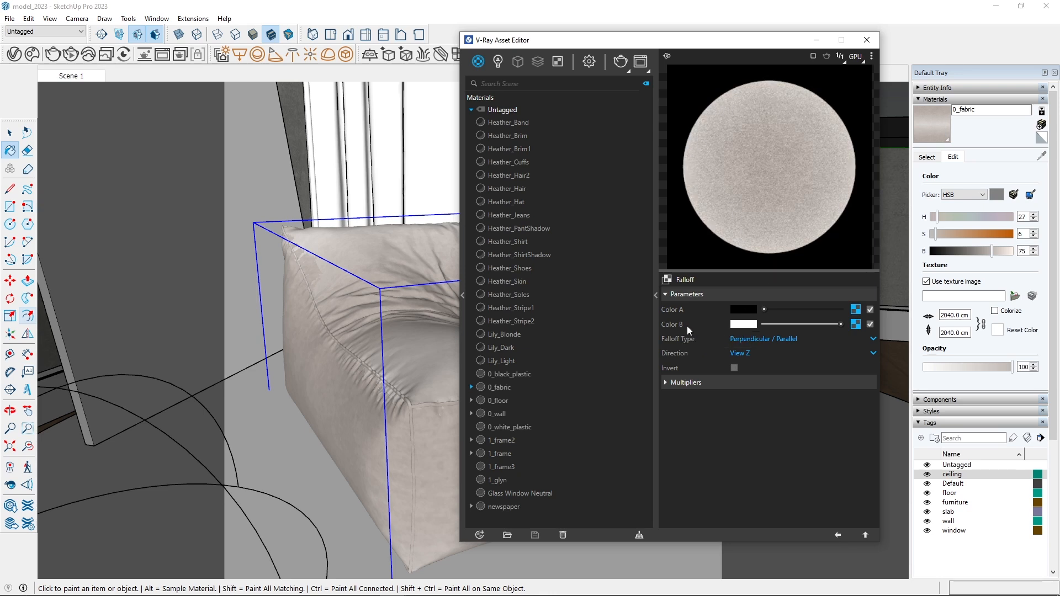
- Switch the Color B bitmap's transfer function to Custom Gamma Curve with a gamma of 0.7, and return to the Falloff parameters
left_click(856, 324)
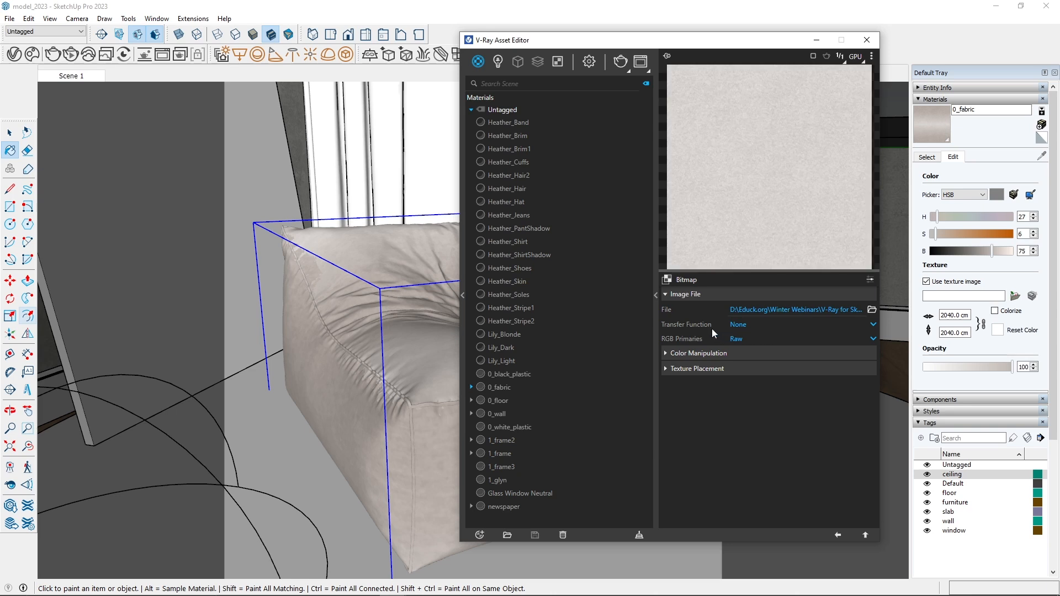
left_click(741, 323)
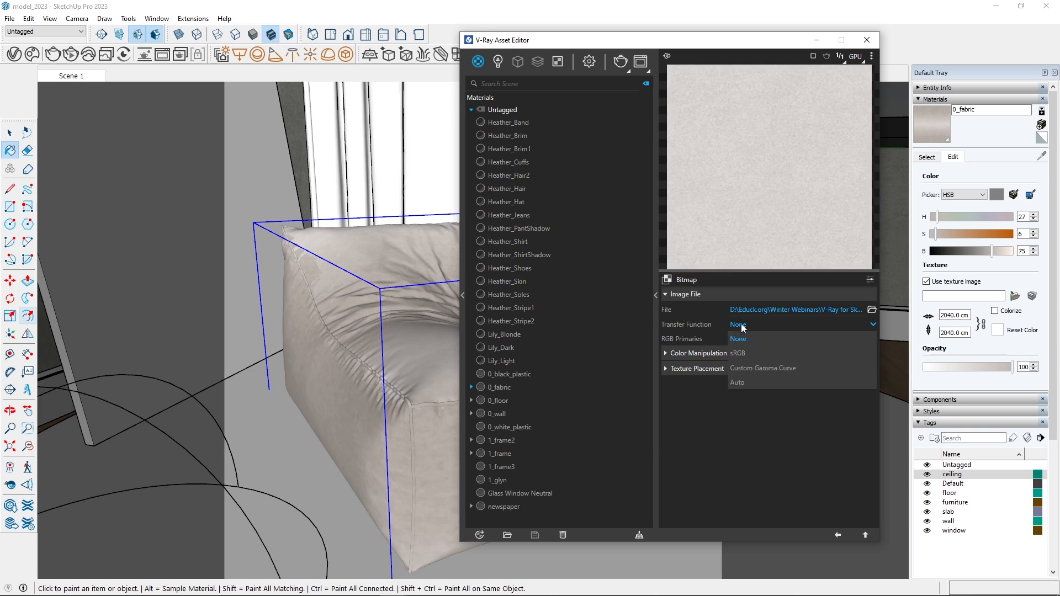
left_click(757, 367)
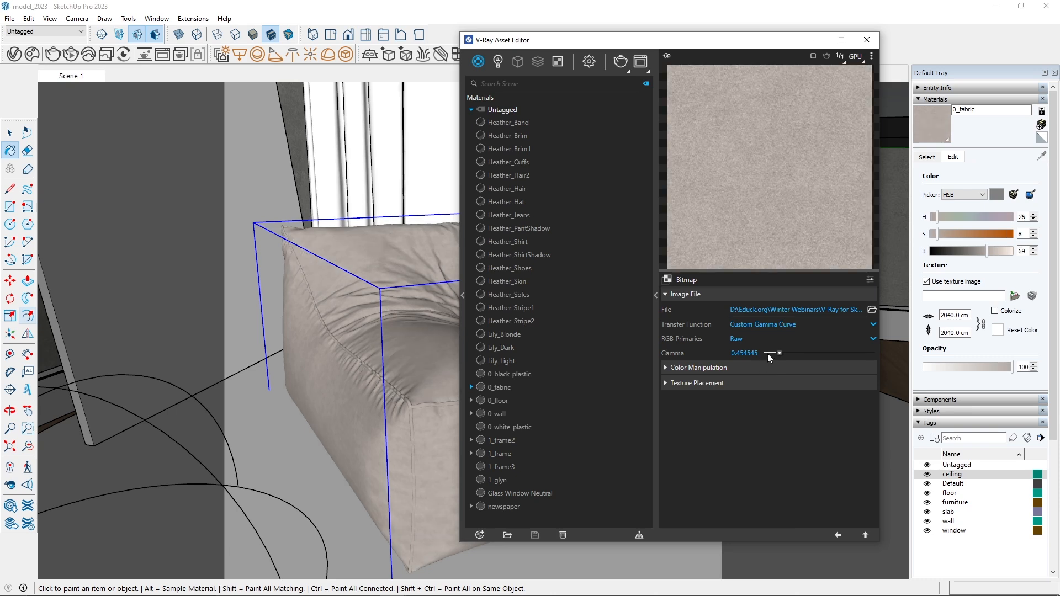
left_click_drag(780, 353, 786, 353)
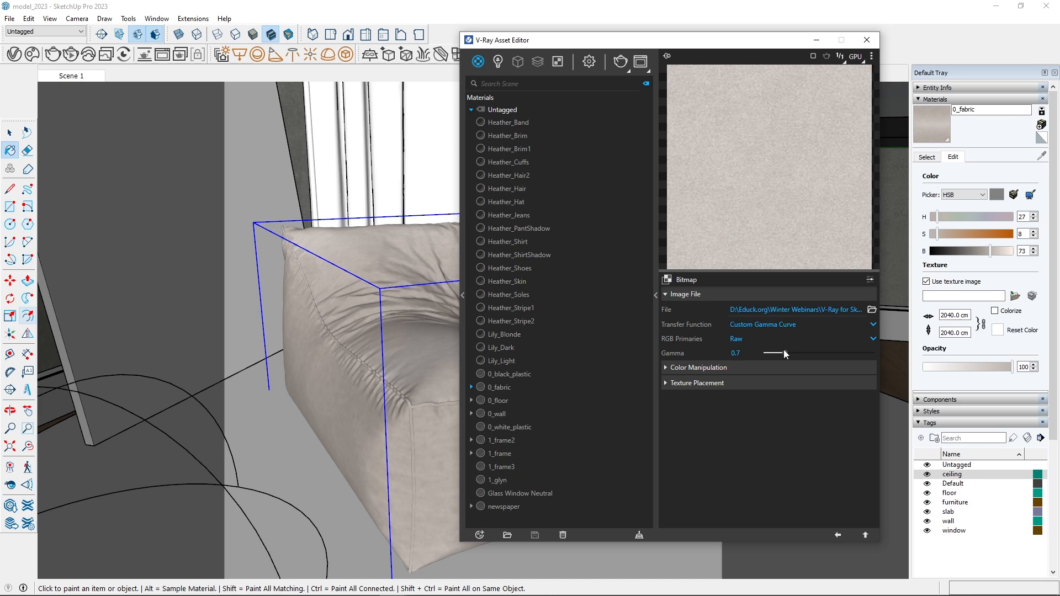
left_click(838, 534)
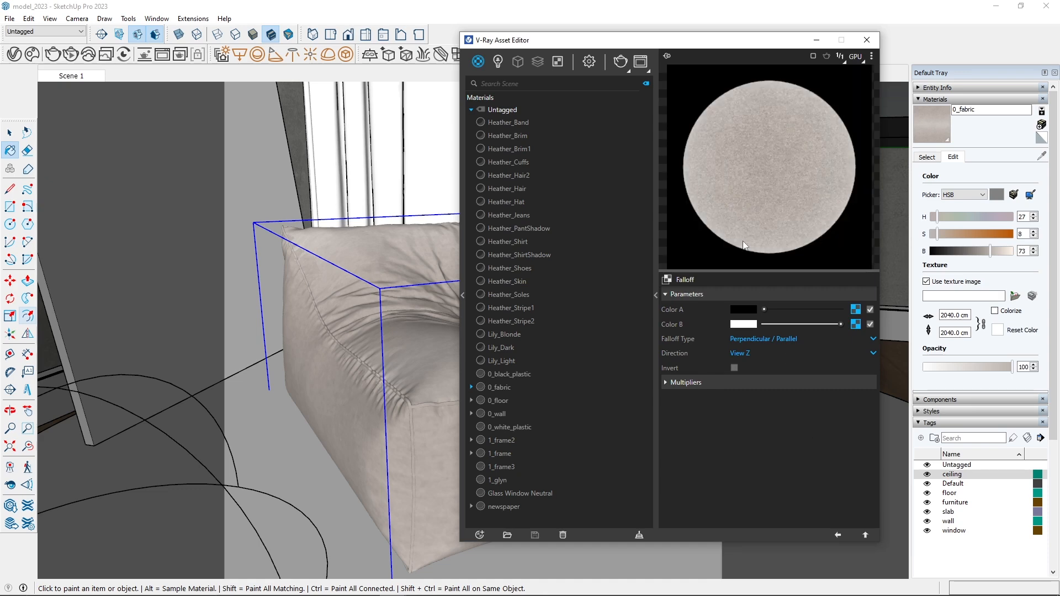
- Check the fabric on the whole armchair in the viewport, switch to the Select tool and reopen the V-Ray Asset Editor
left_click(817, 40)
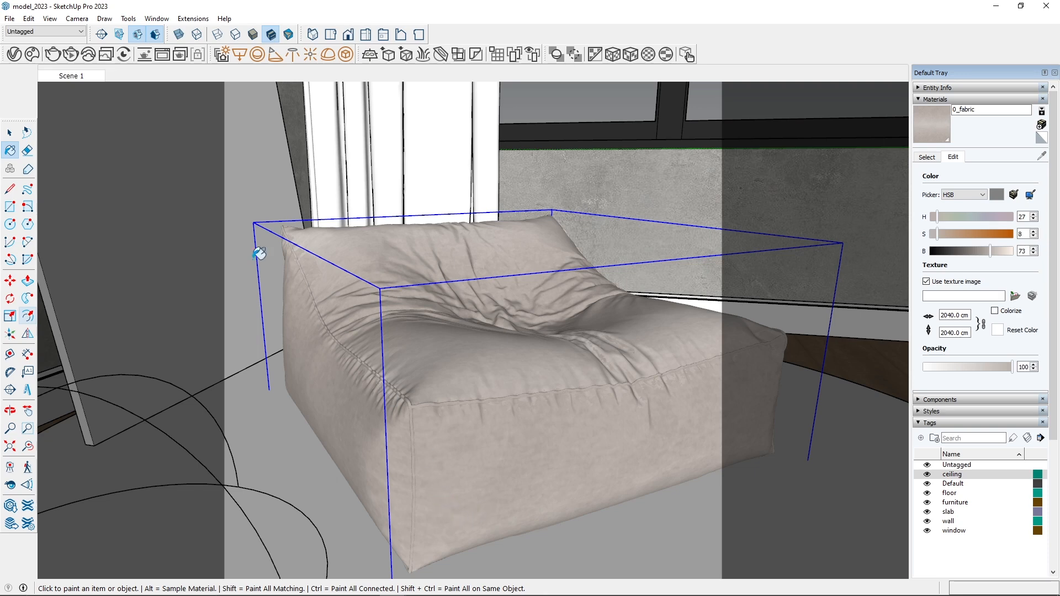
left_click(9, 134)
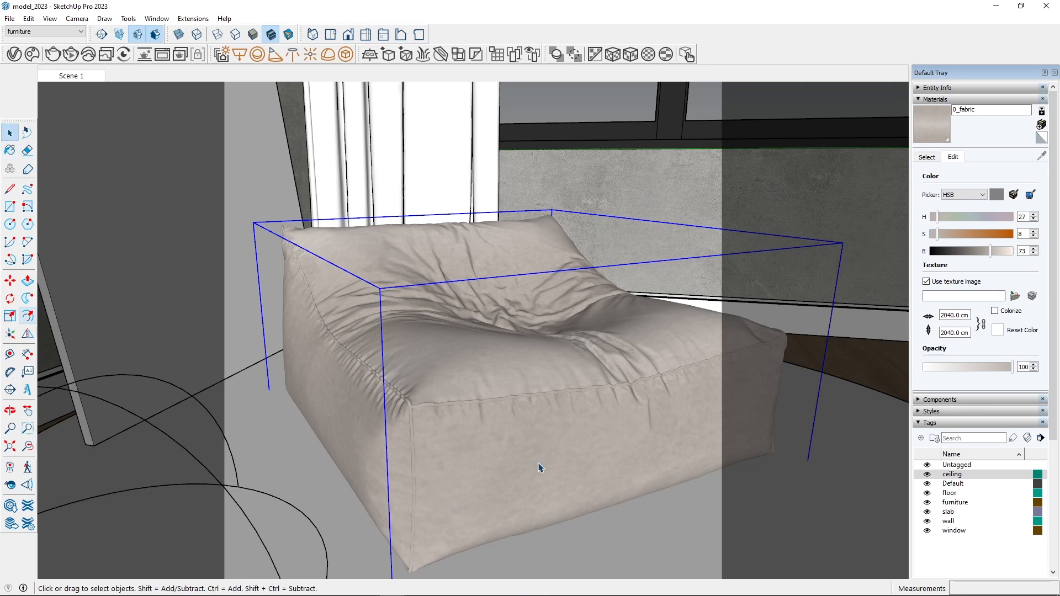
left_click(15, 55)
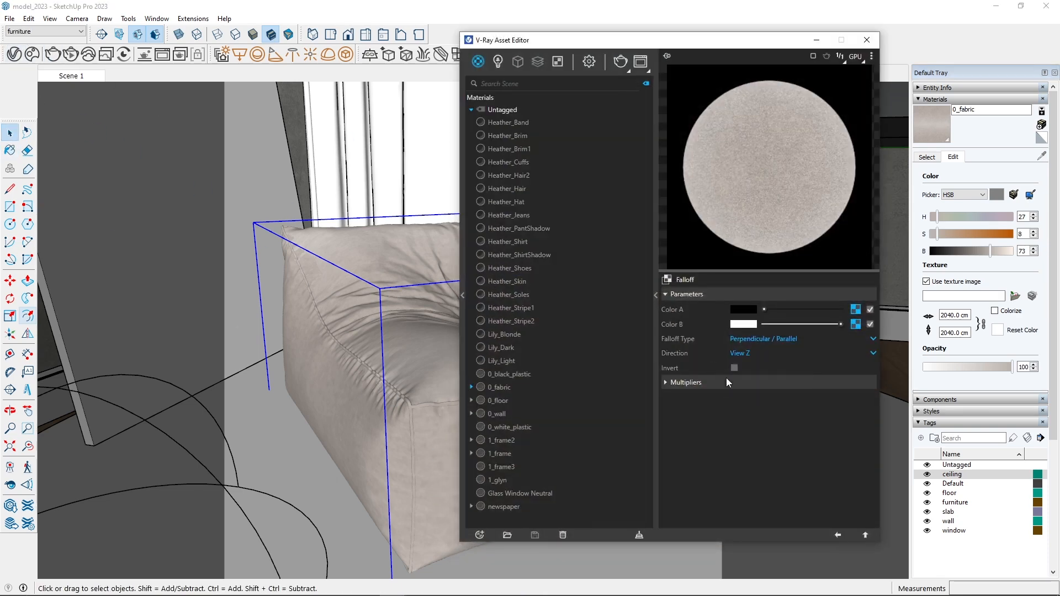
- Set the 0_fabric material's binding texture mode to Custom, load the armchair-diff bitmap as its viewport texture, and return to the material settings
left_click(837, 536)
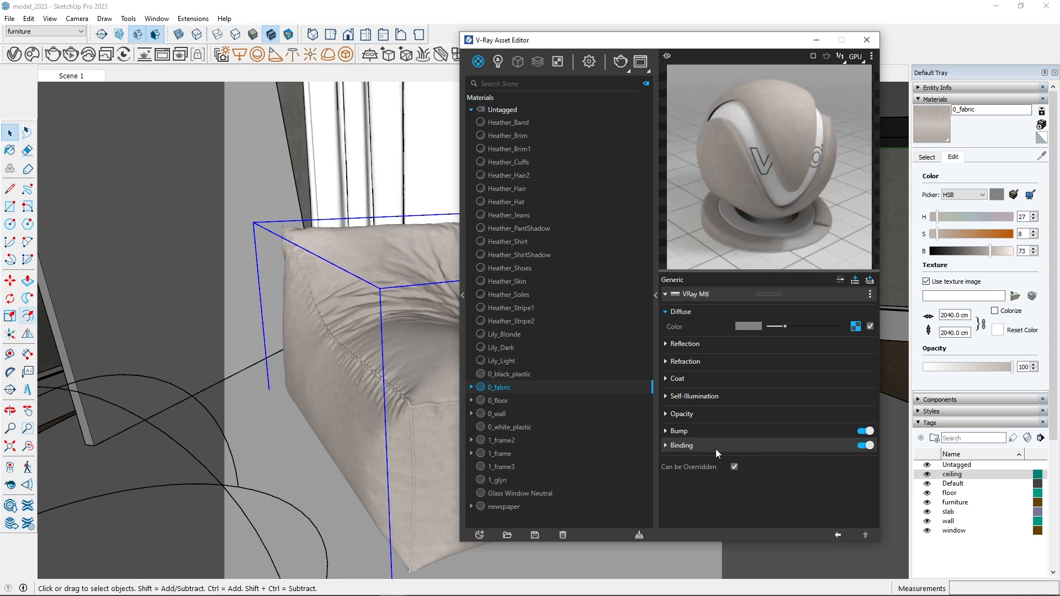
left_click(665, 446)
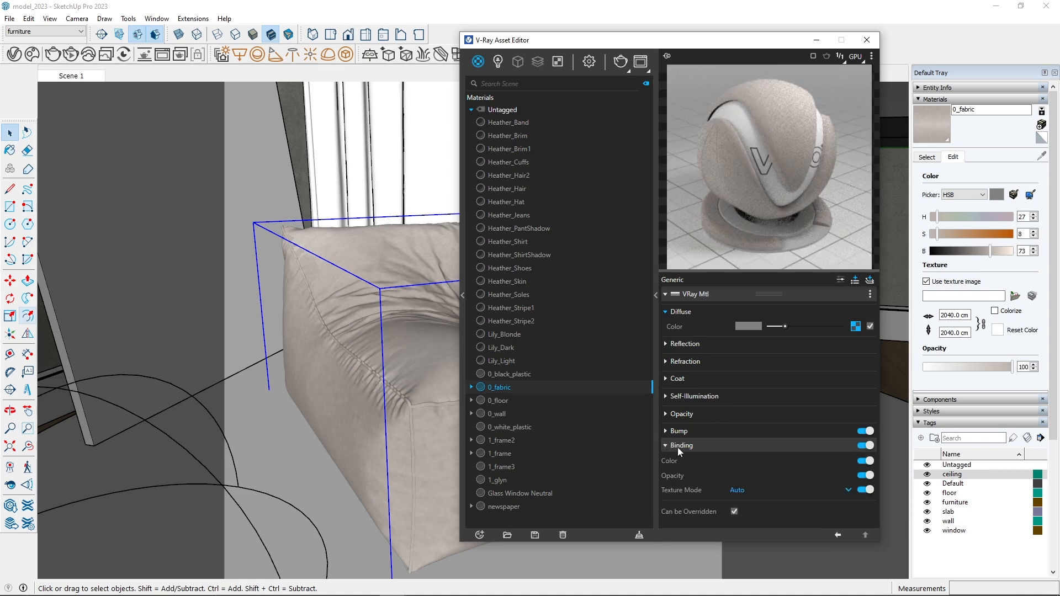
left_click(742, 491)
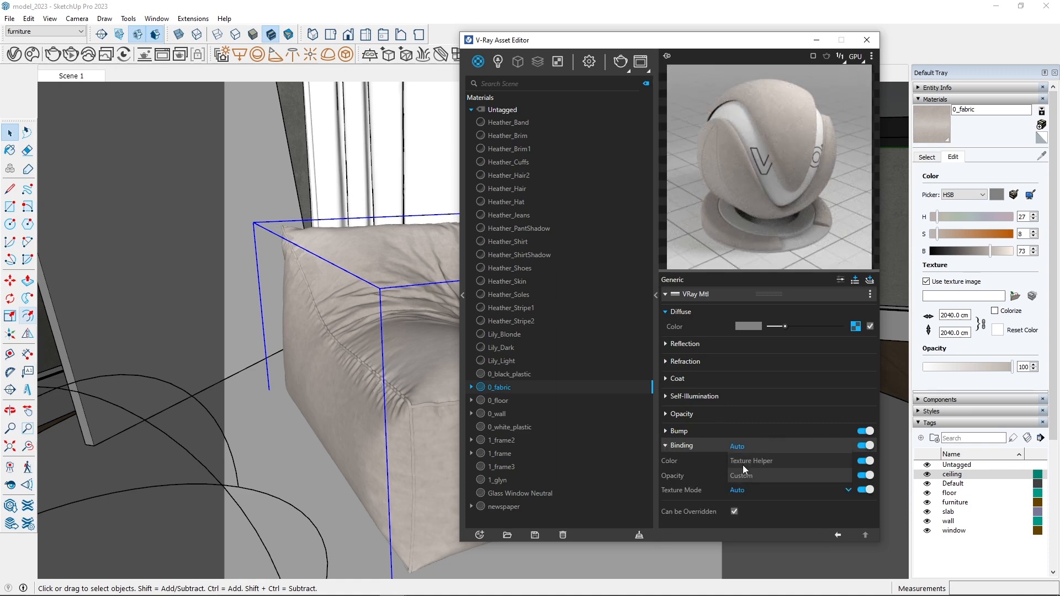
left_click(748, 474)
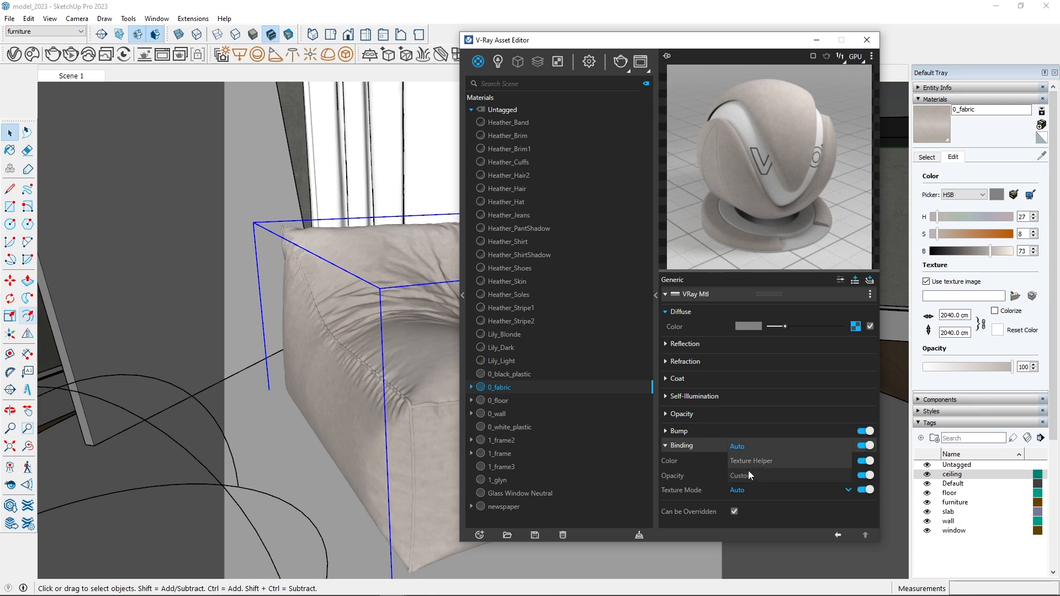
left_click(864, 505)
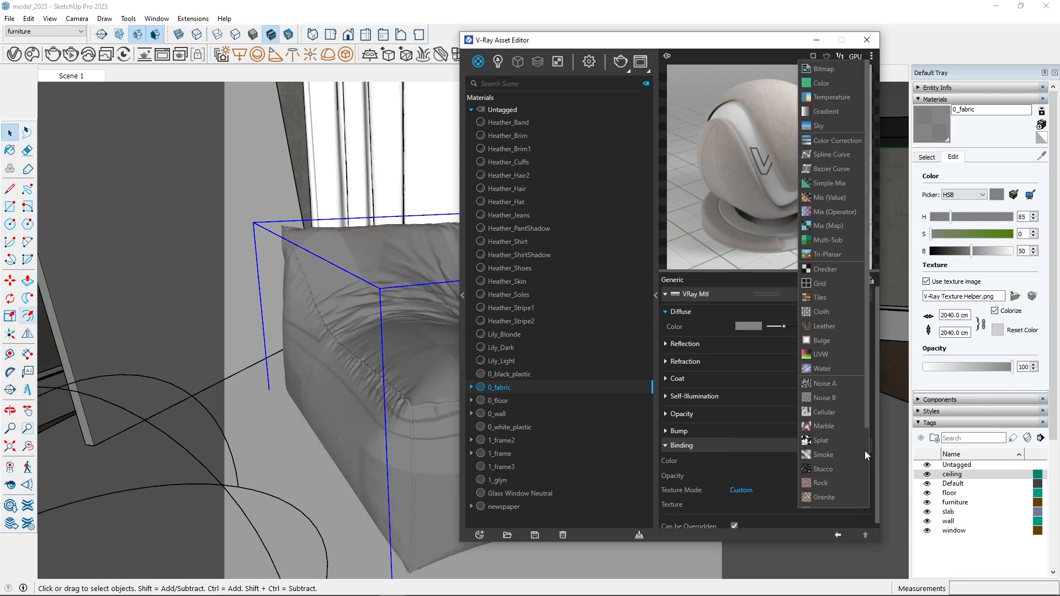
left_click(823, 72)
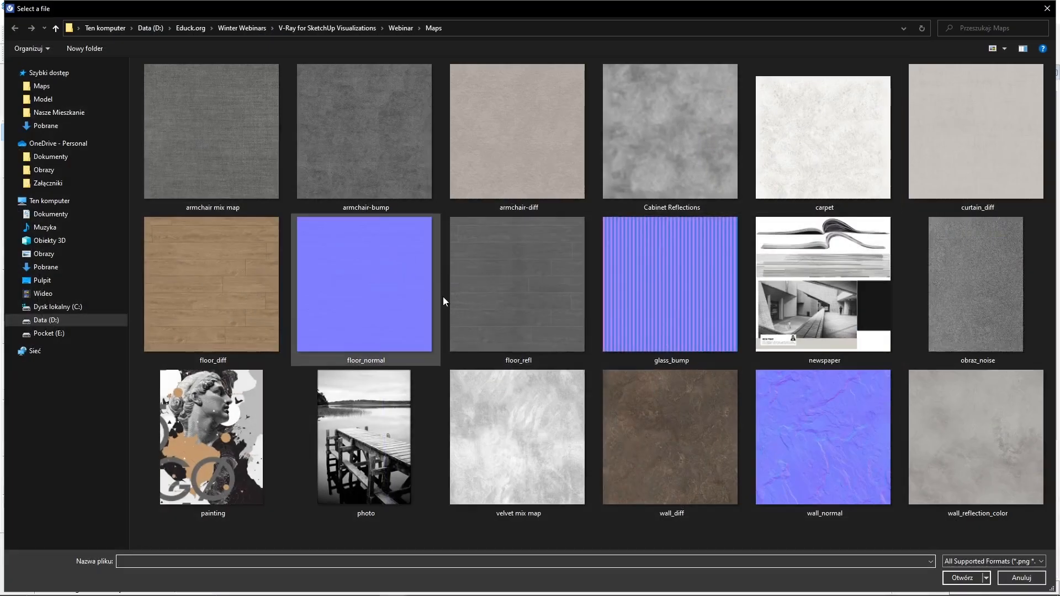
double_click(527, 131)
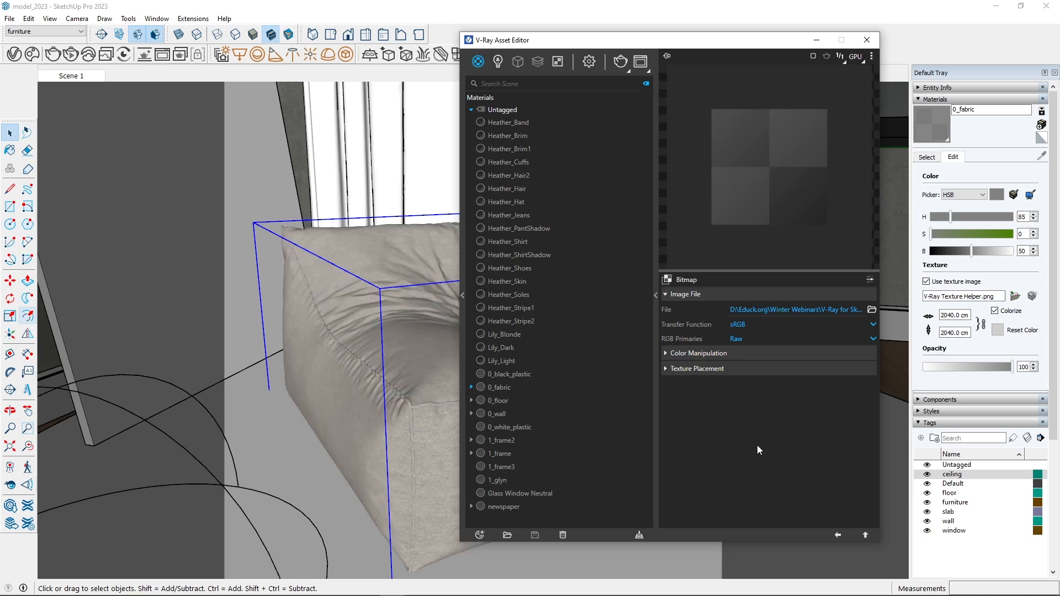
left_click(837, 535)
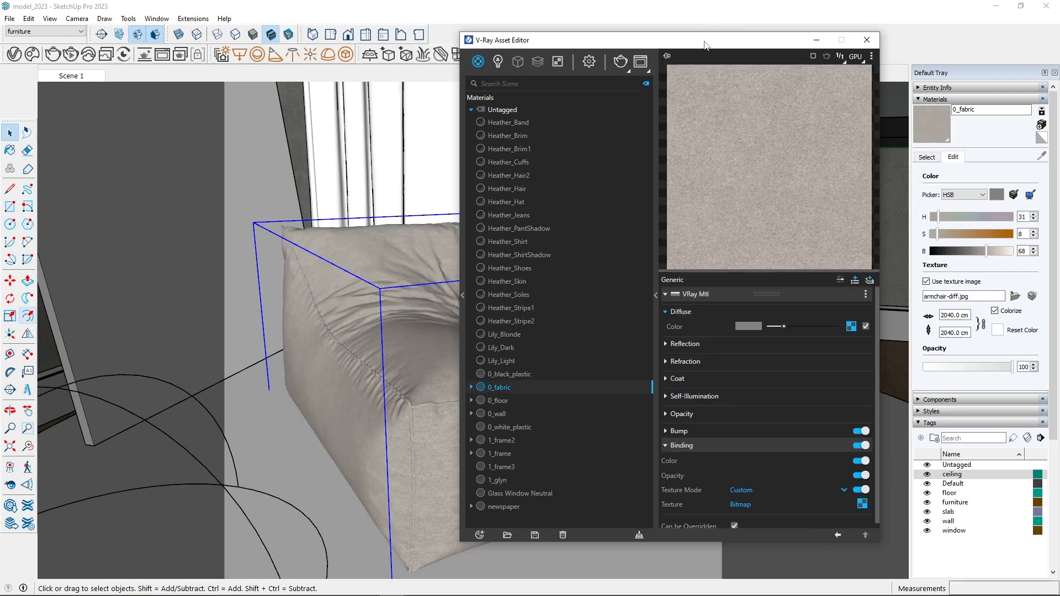
- Render the armchair view, maximize the frame buffer with its render history shown, and stop the render
left_click_drag(706, 44, 815, 62)
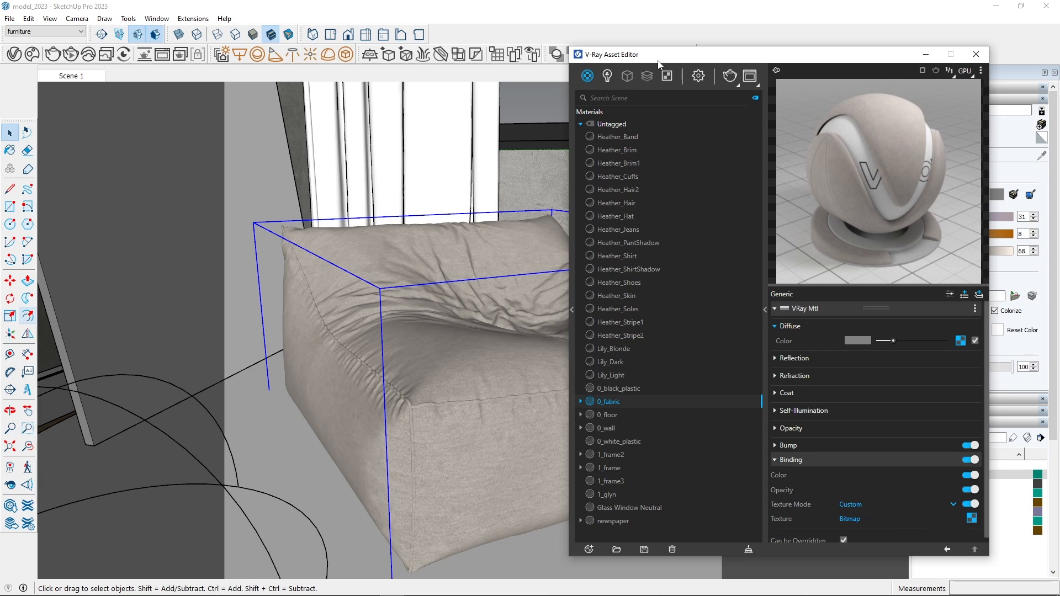
mouse_move(657, 59)
left_mouse_down()
mouse_move(918, 224)
mouse_move(642, 73)
left_mouse_up()
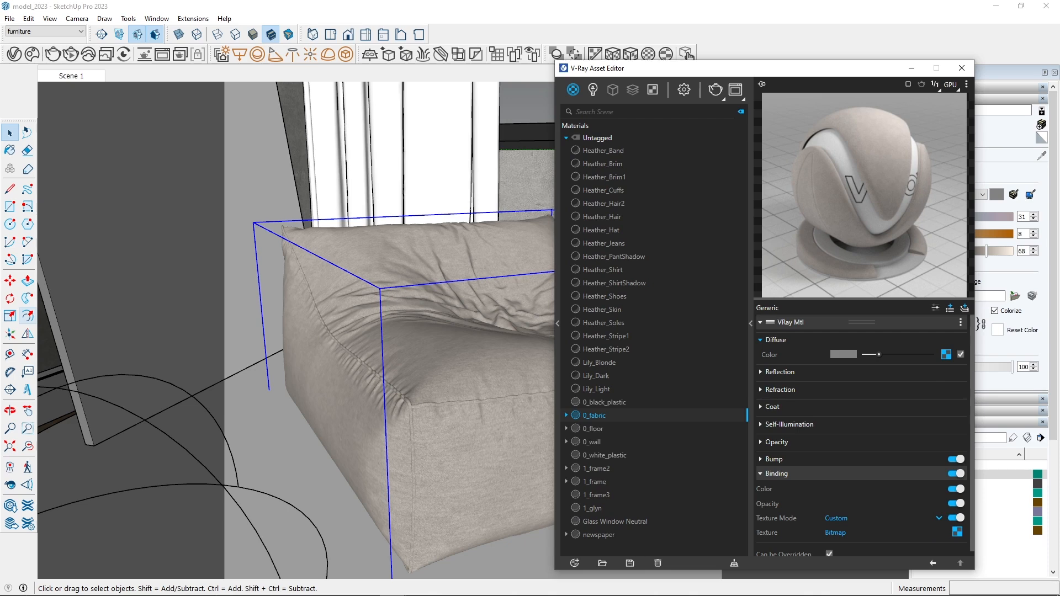
left_click(53, 54)
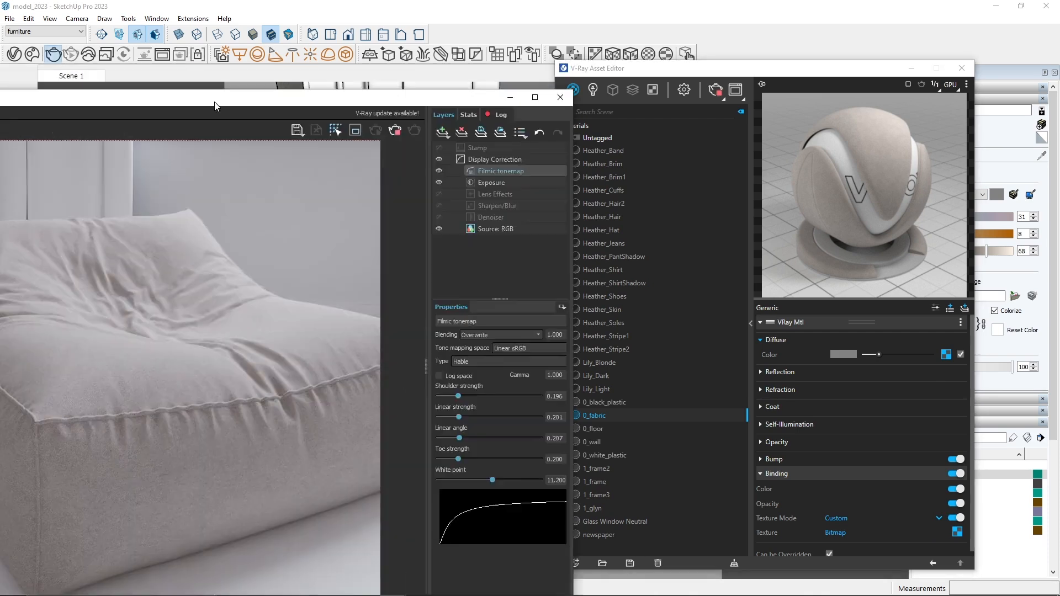
left_click_drag(213, 102, 590, 33)
double_click(590, 33)
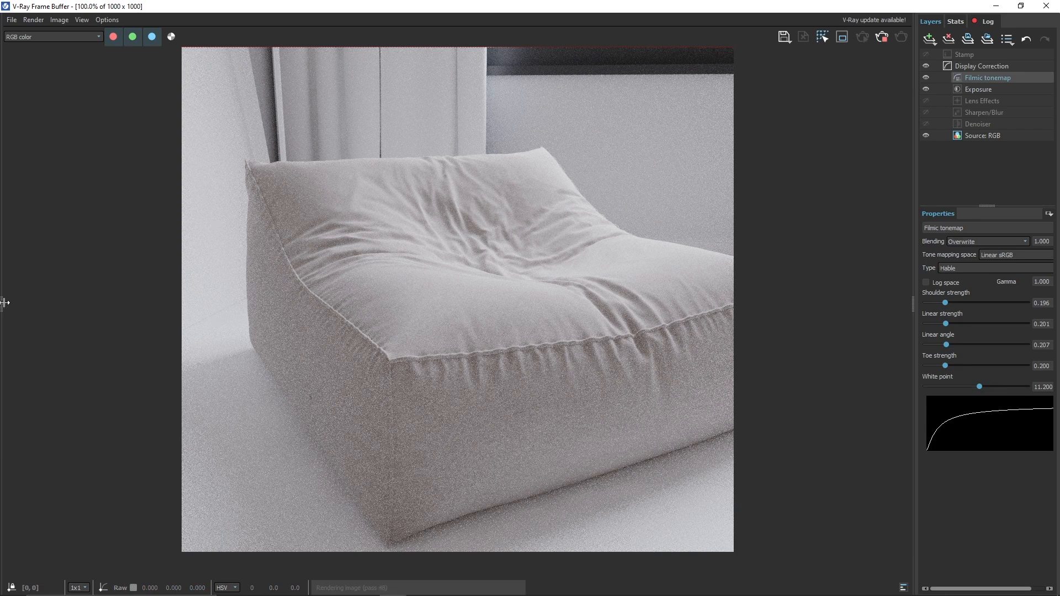
left_click_drag(2, 301, 125, 290)
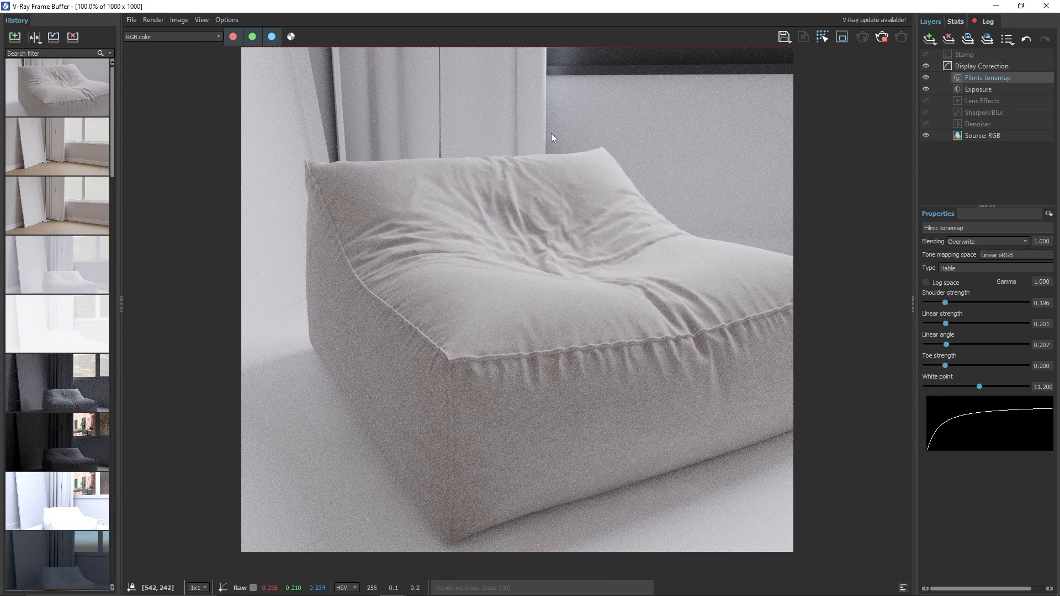
left_click(883, 37)
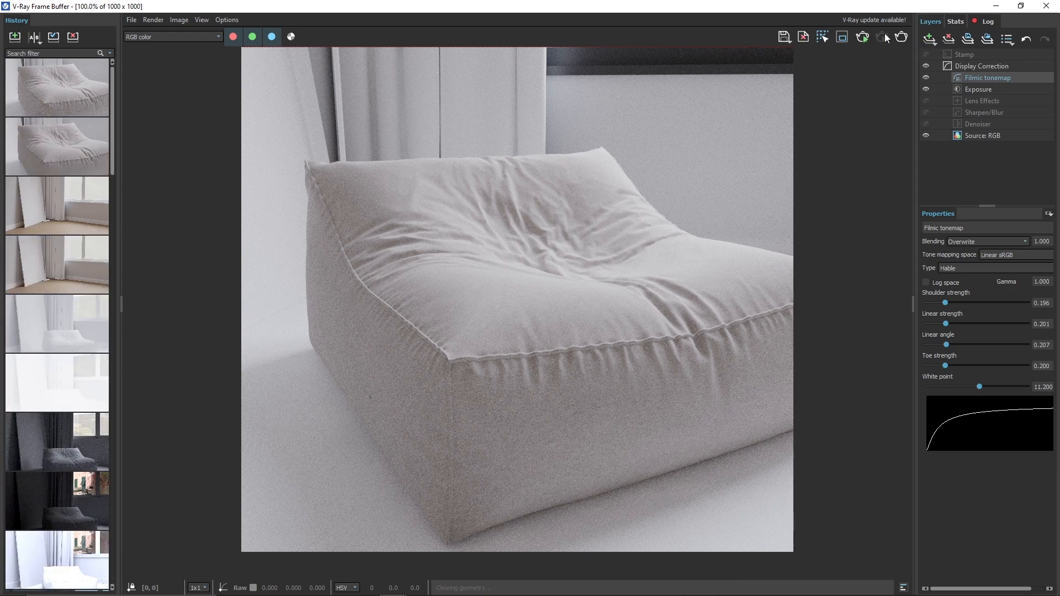
- Compare the previous armchair render as A with the new render as B in the render history, and leave the comparison
left_click(35, 42)
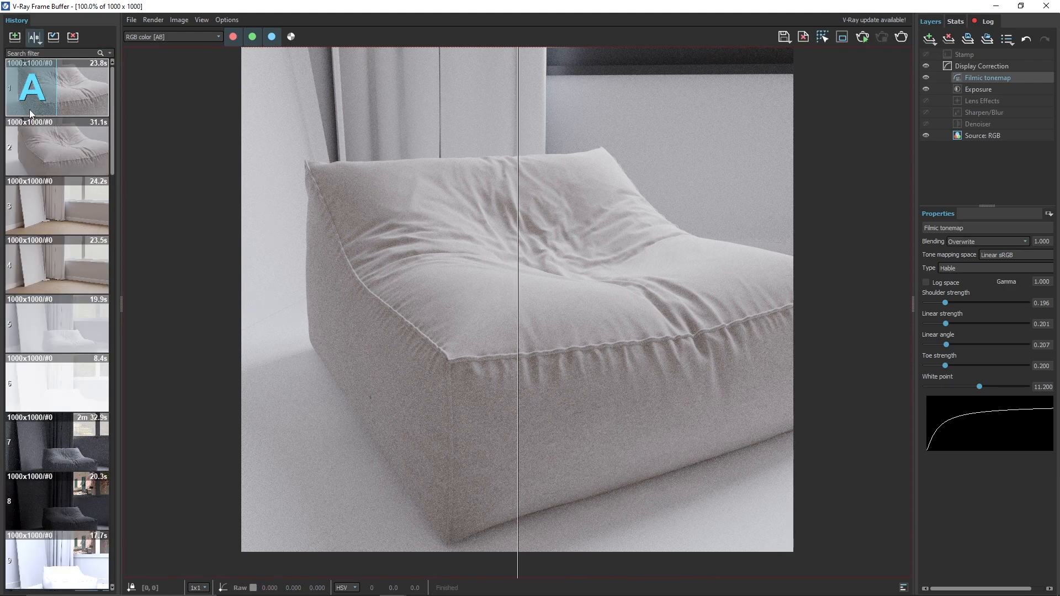
left_click(36, 140)
left_click(76, 94)
left_click_drag(524, 292, 262, 306)
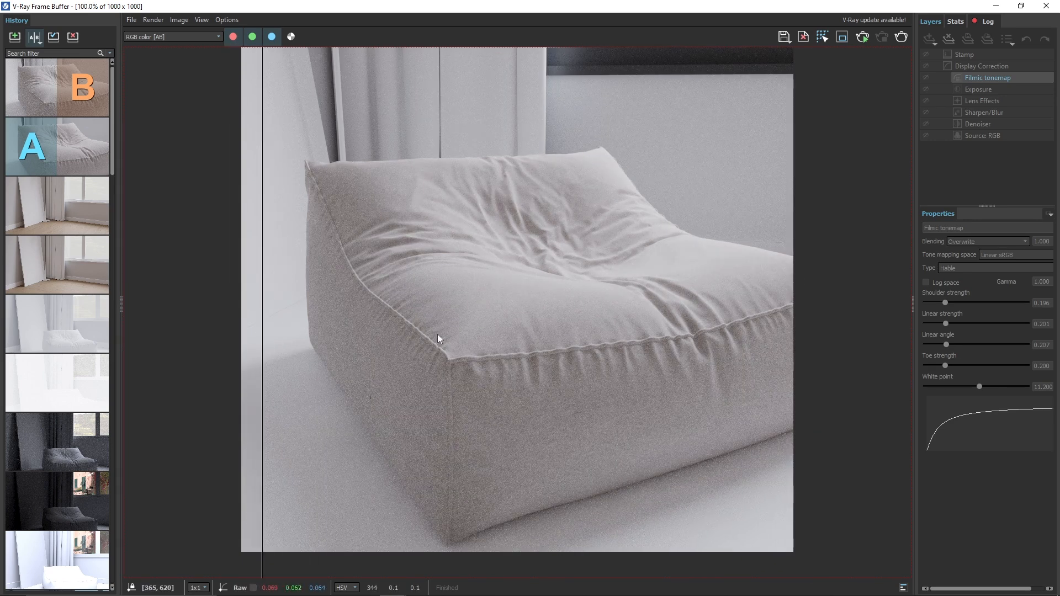
left_click_drag(263, 367, 612, 331)
scroll(480, 347, "down", 1)
scroll(496, 338, "up", 1)
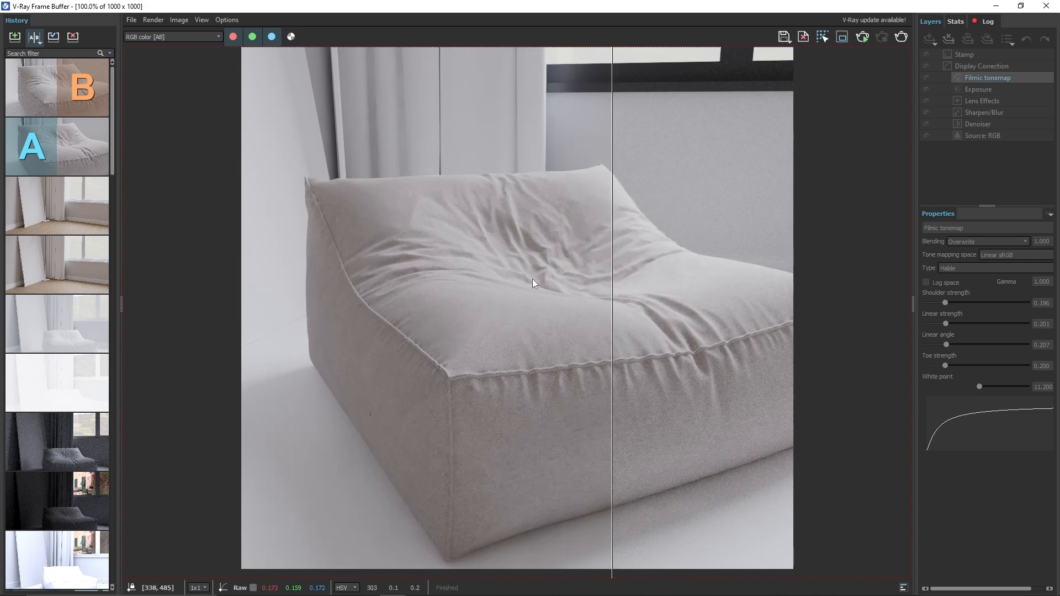
left_click_drag(613, 269, 671, 331)
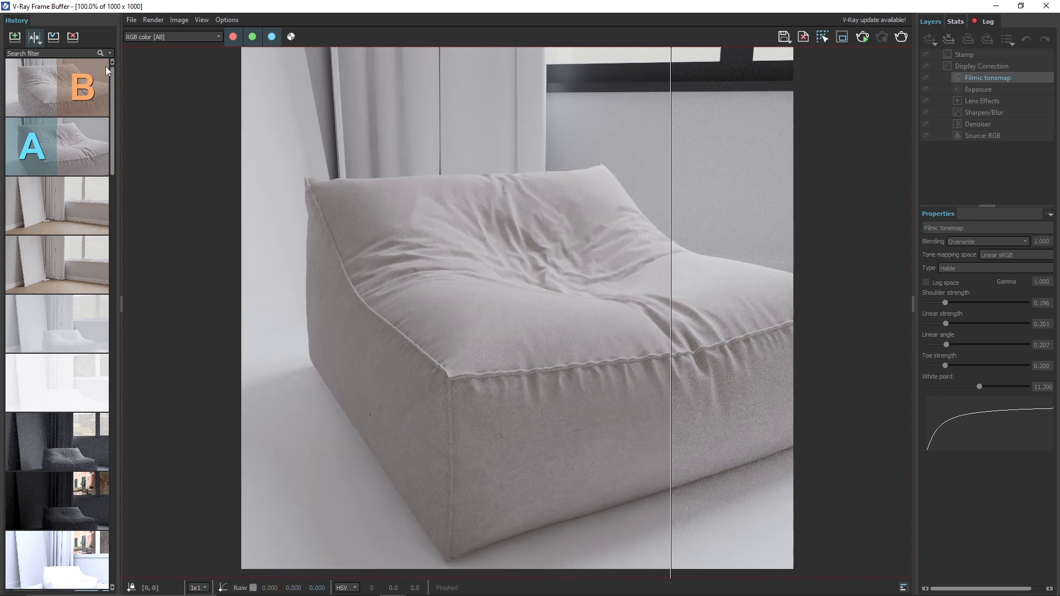
left_click(34, 38)
- Adjust the Exposure layer of the armchair render to an exposure of 0.714
scroll(770, 203, "down", 1)
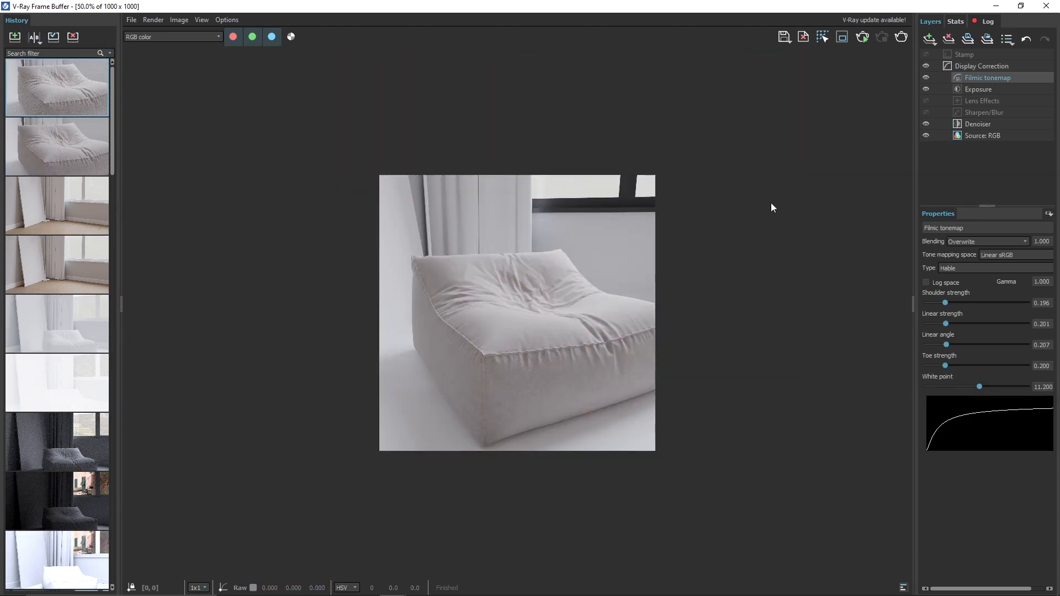
left_click(1007, 89)
left_click_drag(976, 262, 973, 262)
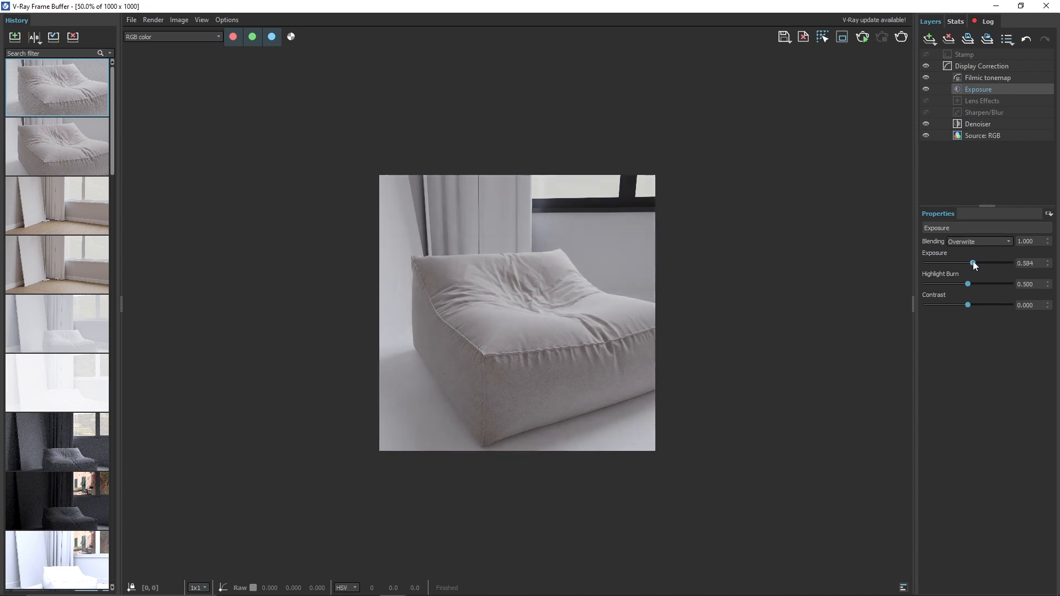
scroll(508, 327, "up", 1)
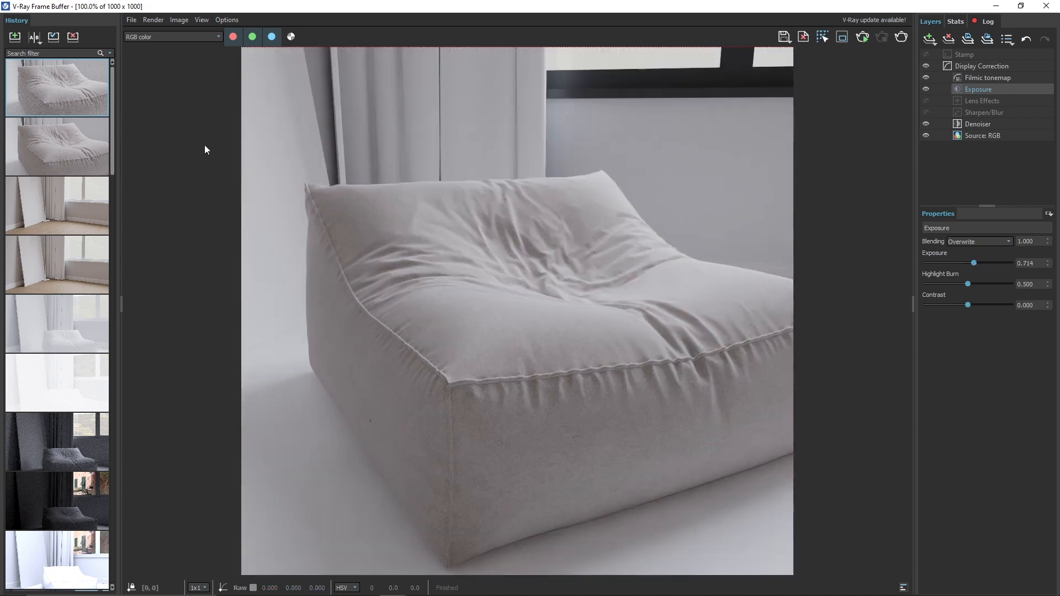
- Compare the two armchair renders again by sweeping the A/B divider across the fabric, and return to the material settings
left_click(34, 38)
left_click(83, 89)
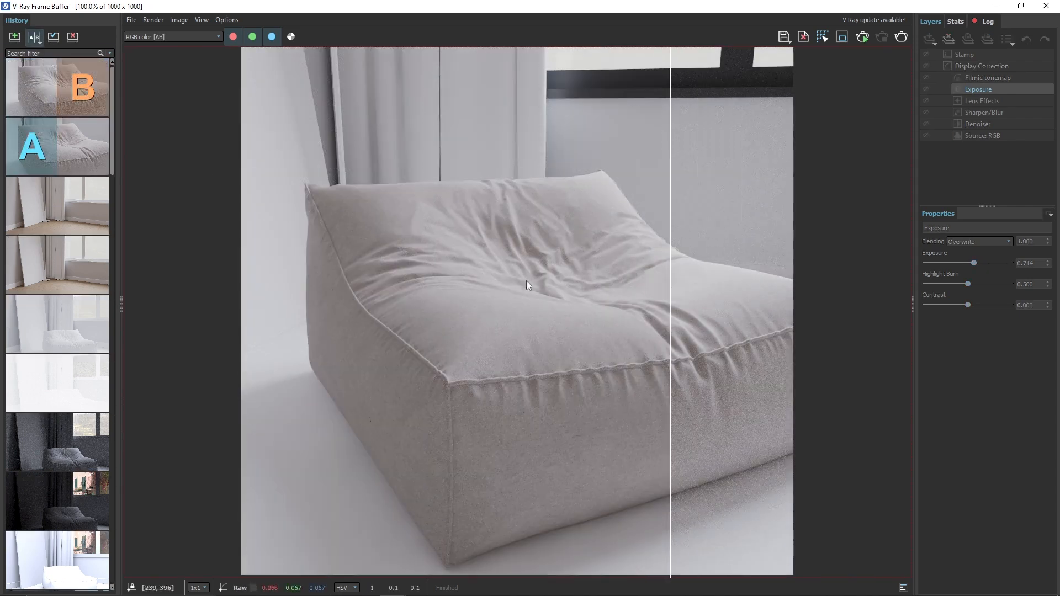
left_click_drag(673, 276, 281, 380)
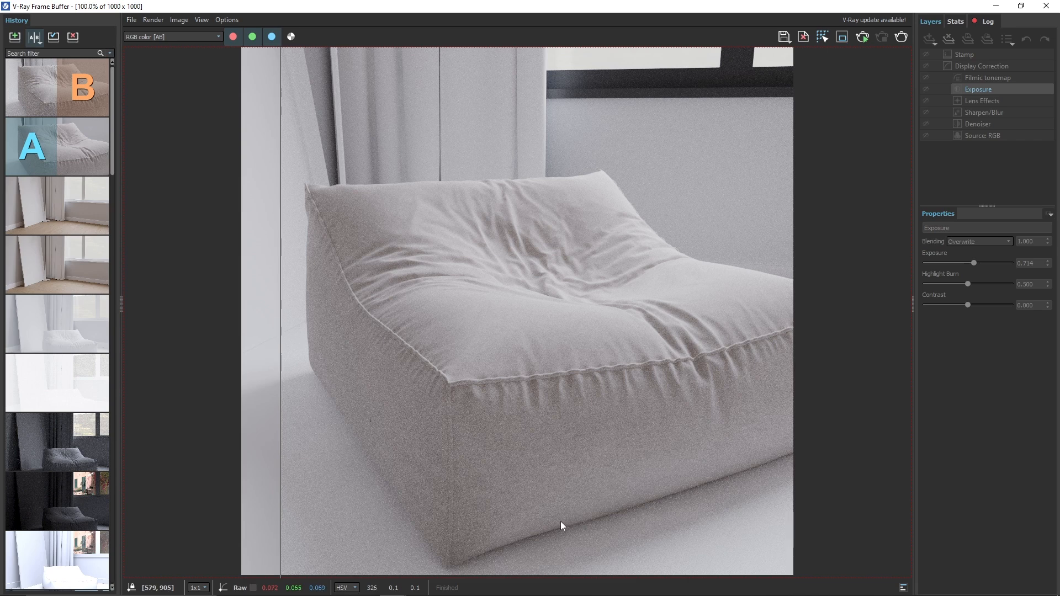
mouse_move(282, 394)
left_mouse_down()
mouse_move(627, 359)
mouse_move(301, 365)
left_mouse_up()
left_click(996, 6)
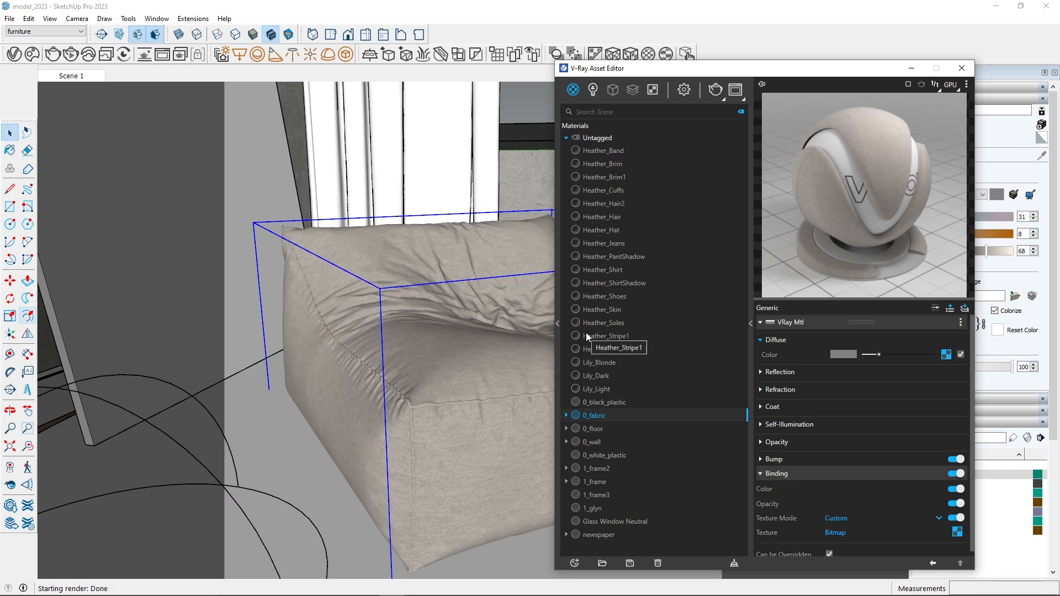
- Wrap the fabric's diffuse Falloff map in a Color Correction, reduce its saturation to roughly -0.6, and return to the material
right_click(946, 355)
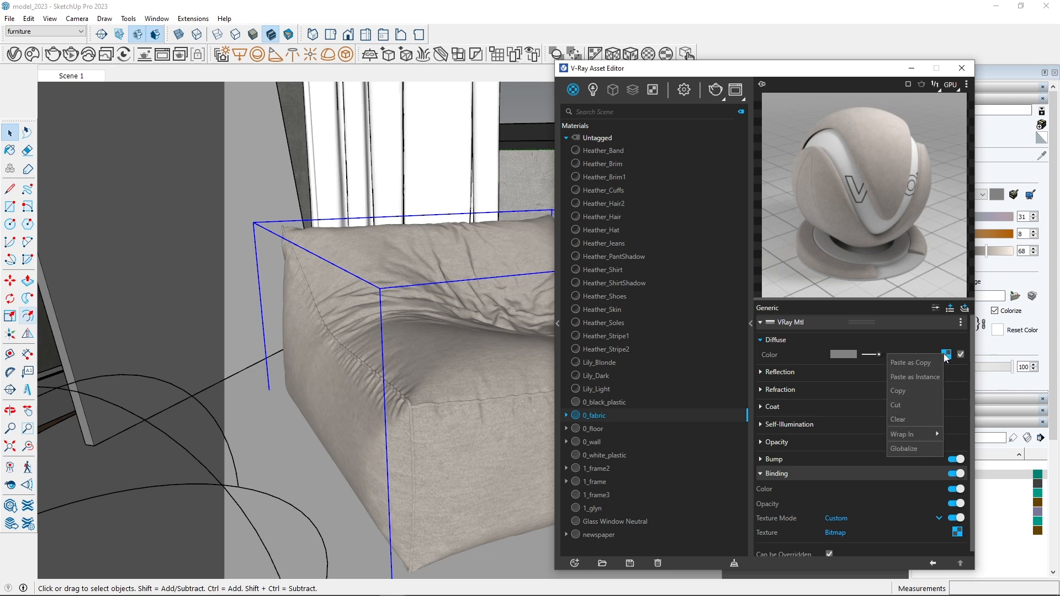
mouse_move(925, 435)
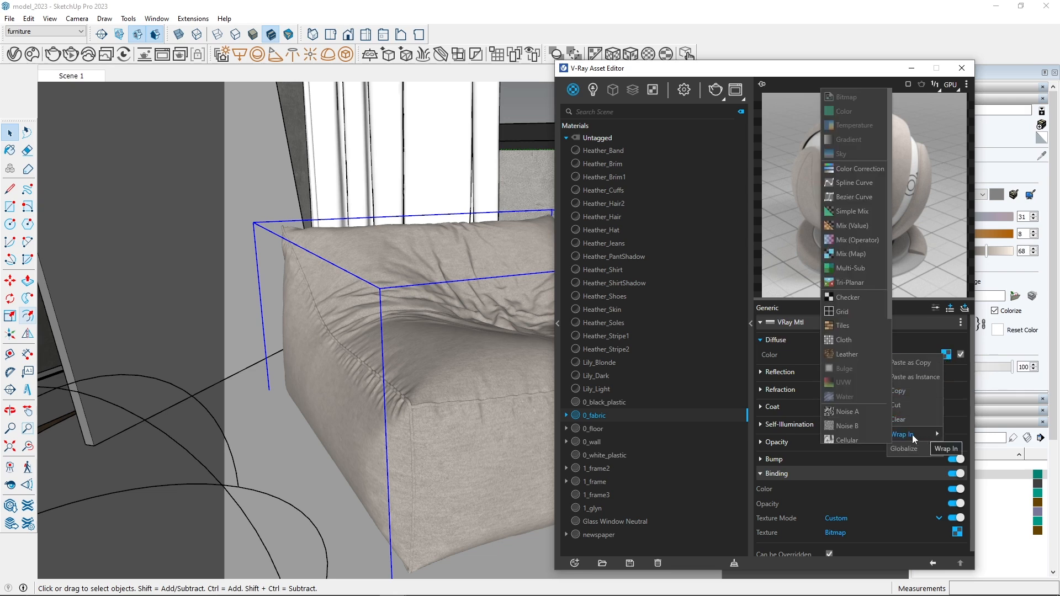
left_click(862, 170)
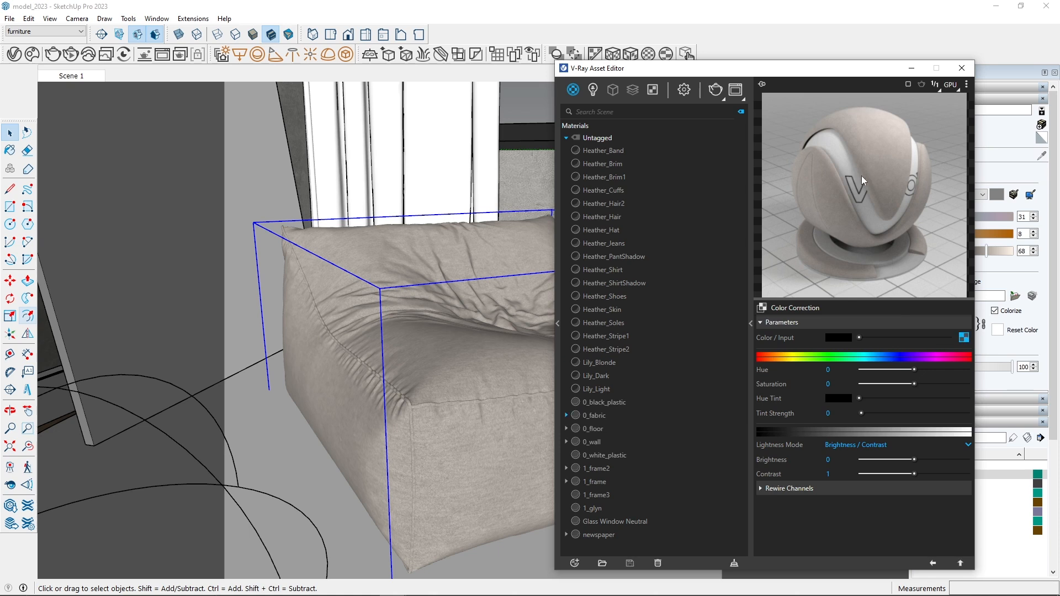
left_click(882, 385)
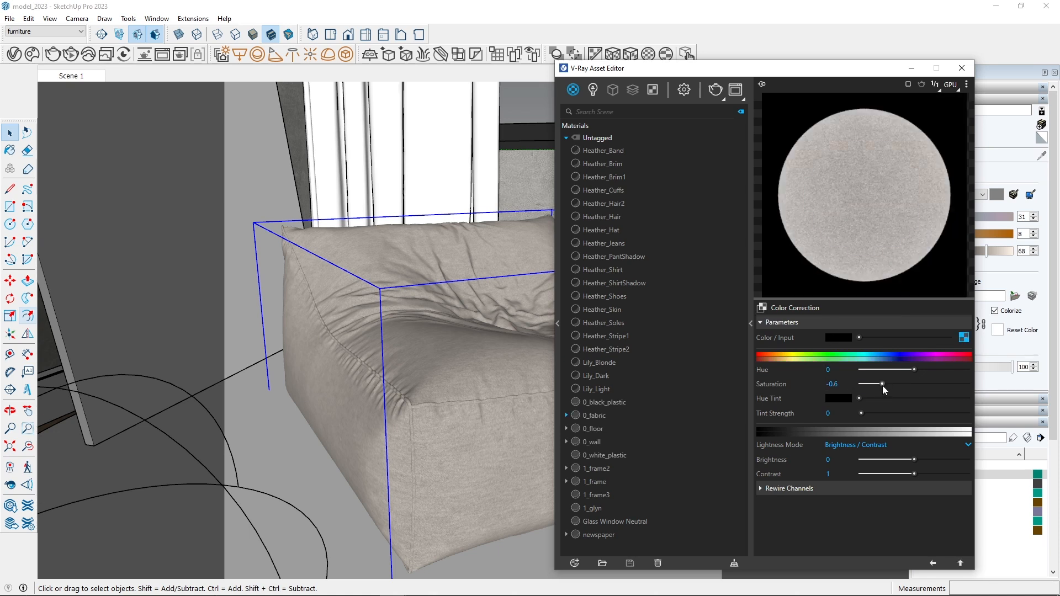
left_click_drag(879, 384, 877, 383)
left_click(932, 563)
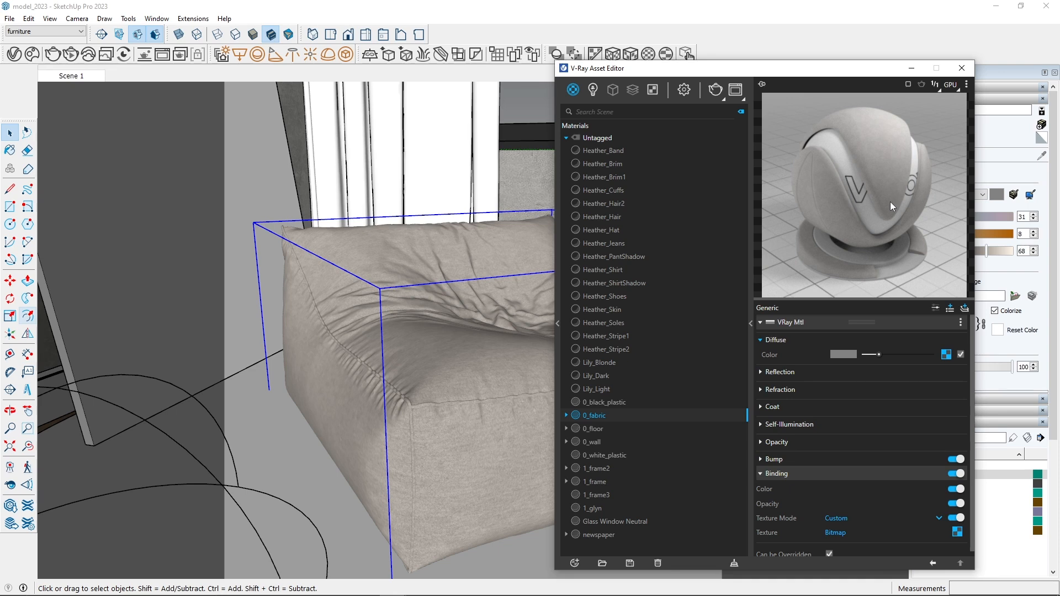
- Load the armchair-bump bitmap as the bump map of 0_fabric and return to the material settings
left_click(761, 459)
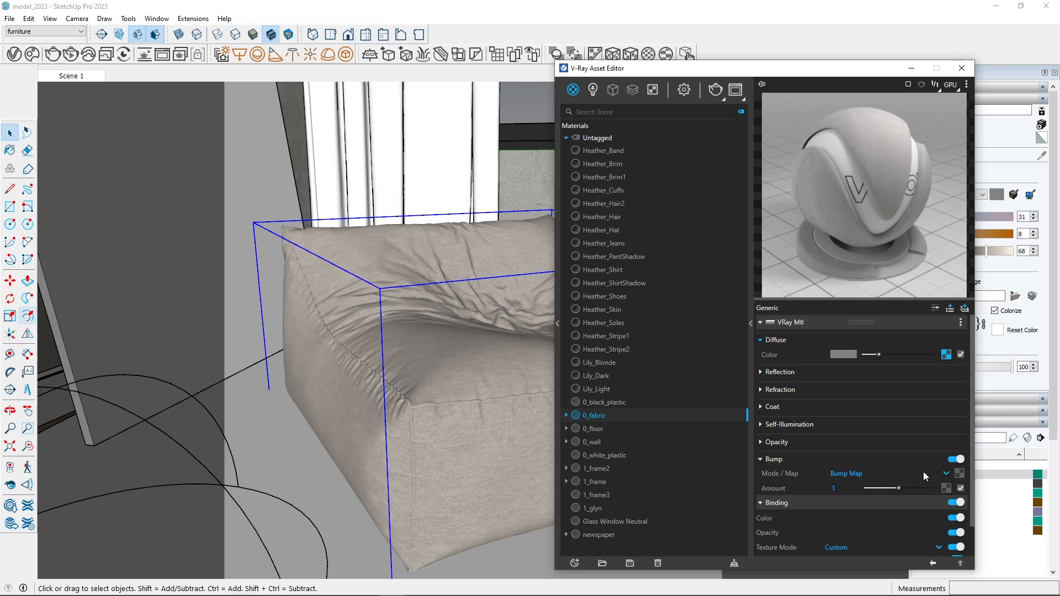
left_click(959, 474)
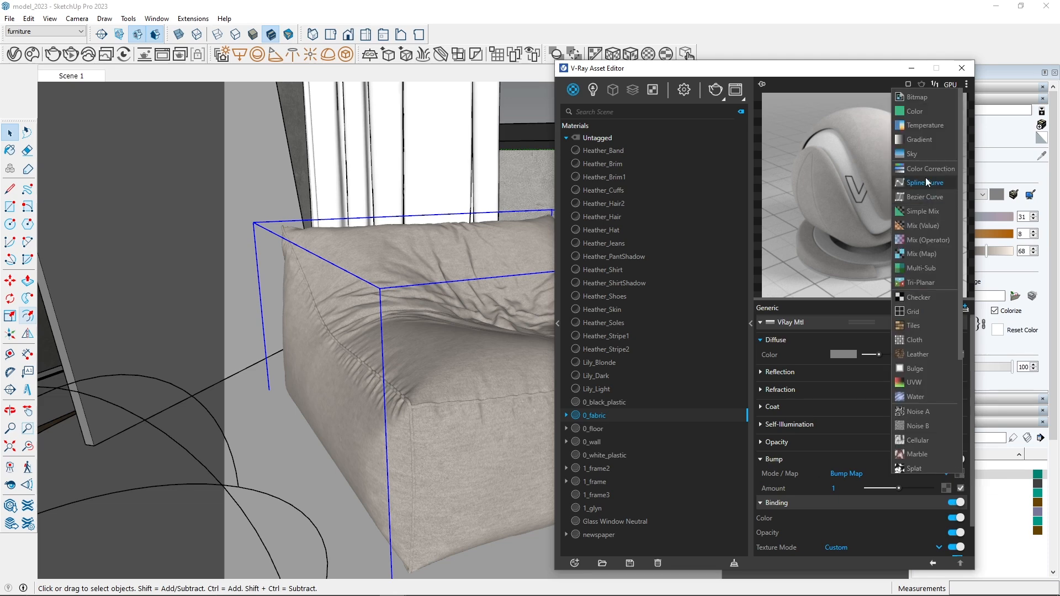
left_click(936, 92)
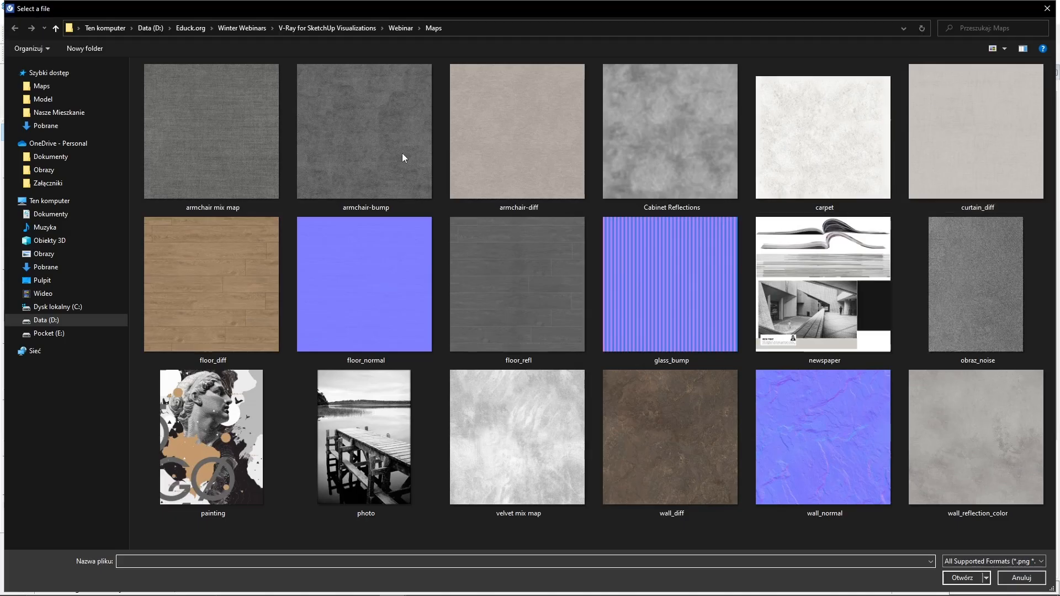
left_click(394, 162)
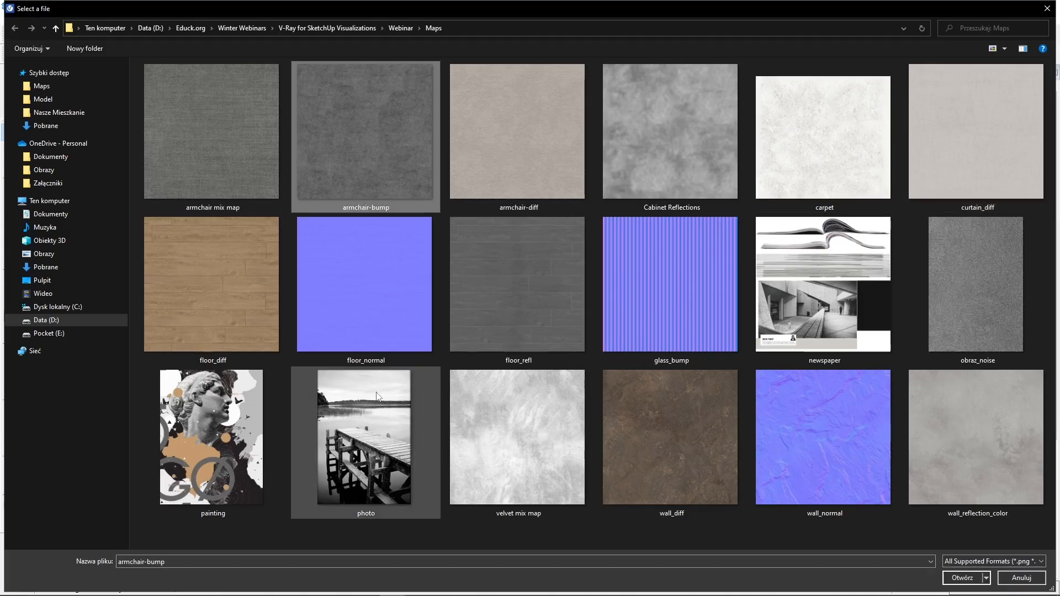
double_click(370, 160)
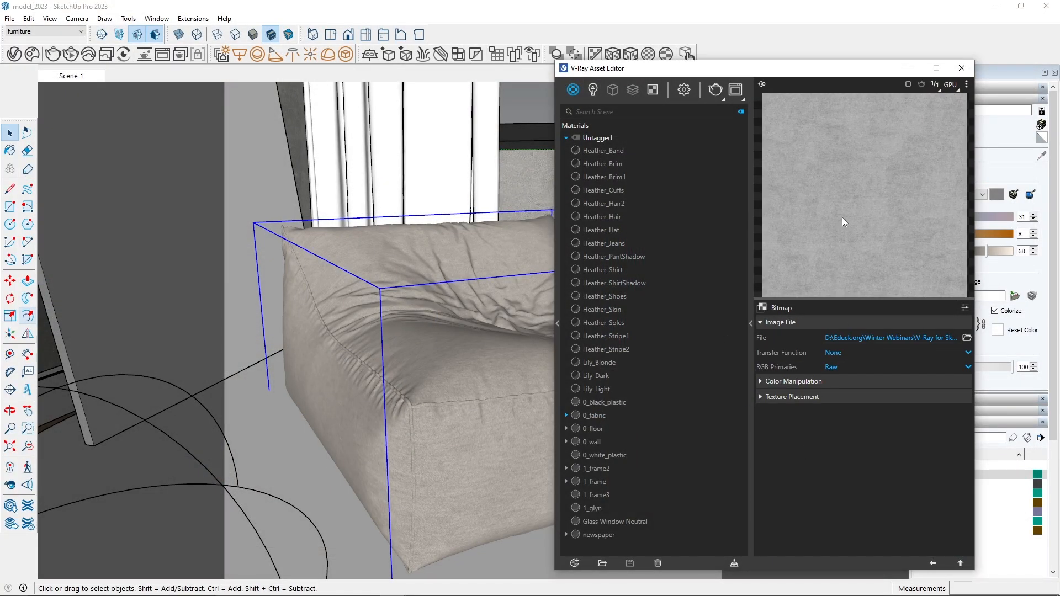
left_click(933, 563)
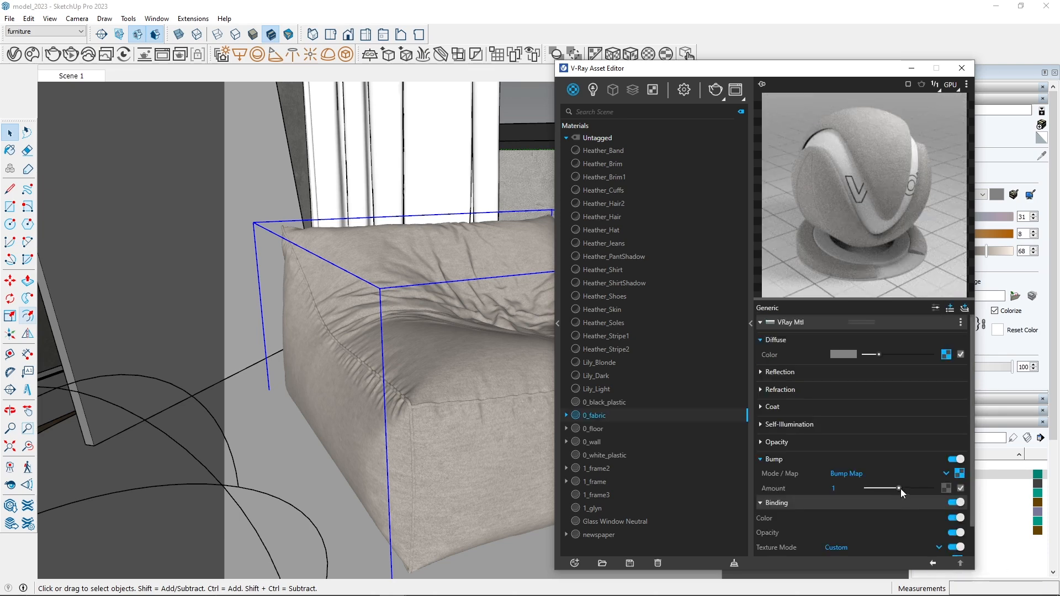
- Reduce the bump amount of 0_fabric to about 0.13, render the armchair up close, and stop the render after inspecting the fabric
left_click_drag(899, 488, 870, 486)
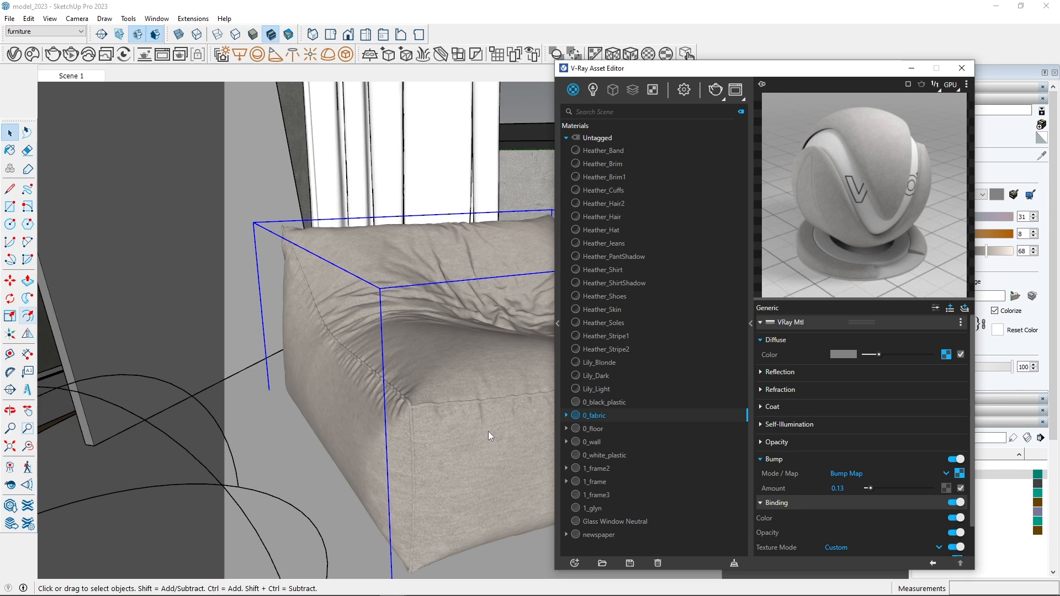
key("ctrl+r")
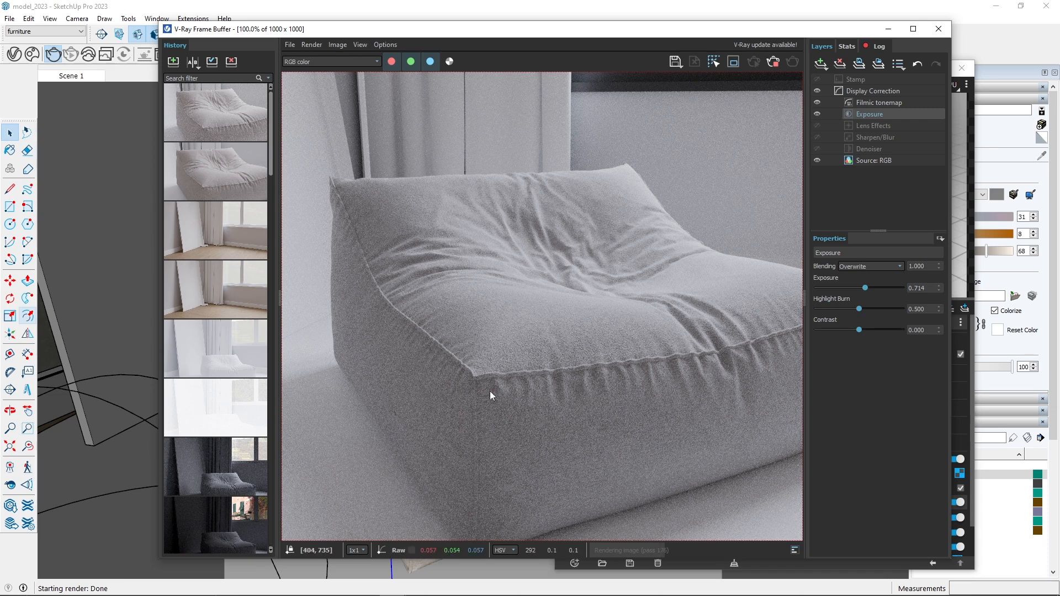
scroll(492, 347, "up", 1)
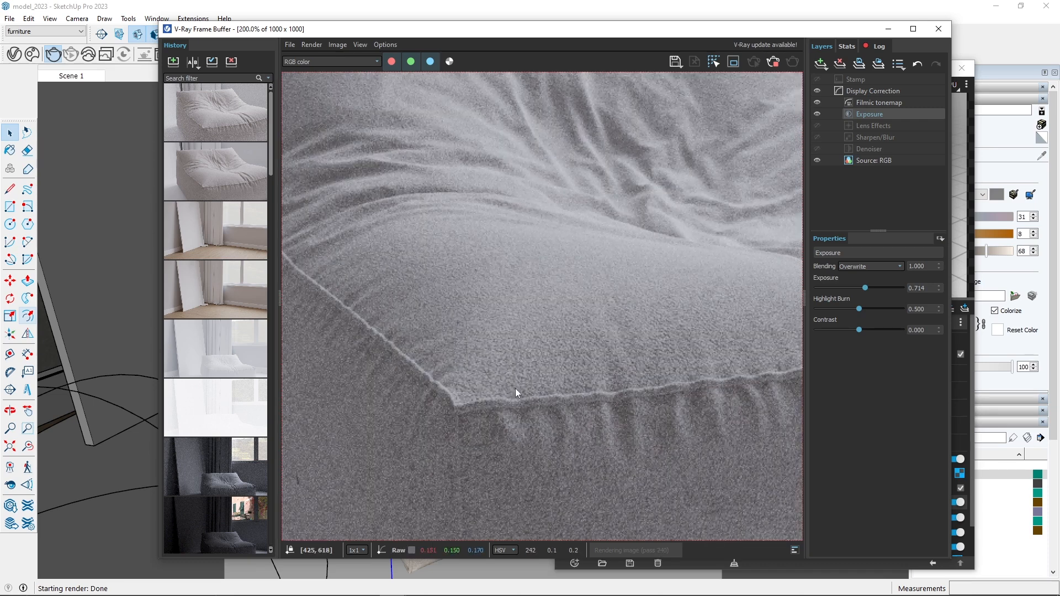
double_click(610, 363)
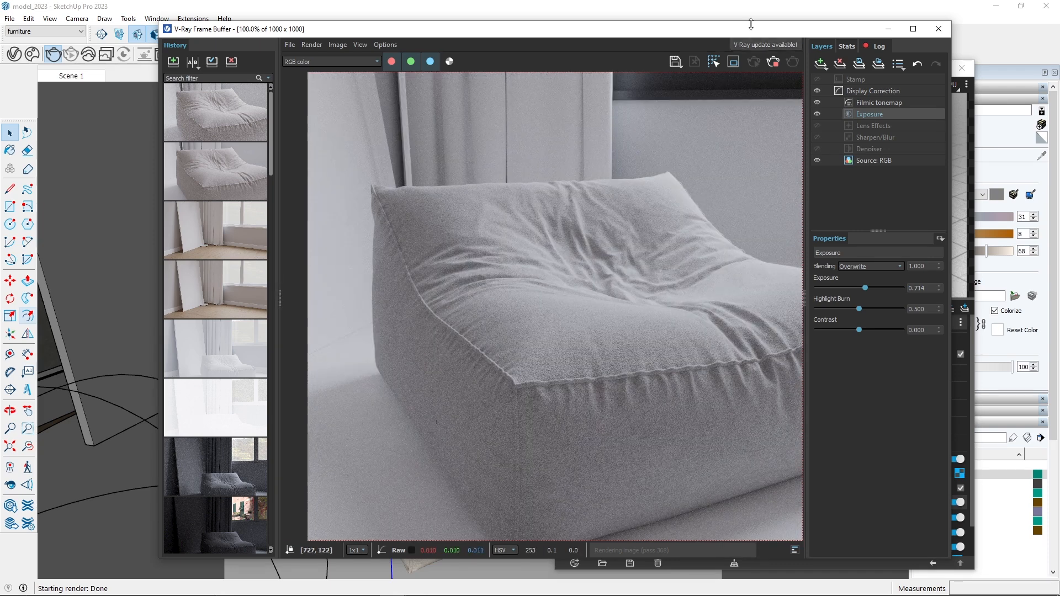
left_click(777, 57)
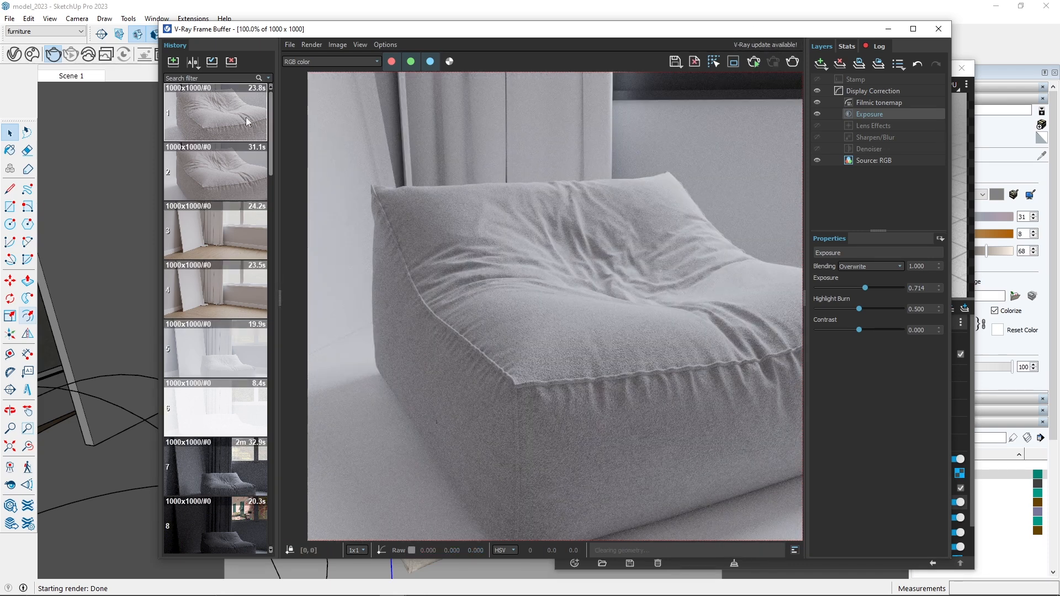
- Compare the new armchair render with the previous one by sweeping the A/B divider across the seam and fabric texture
left_click(193, 61)
left_click(193, 157)
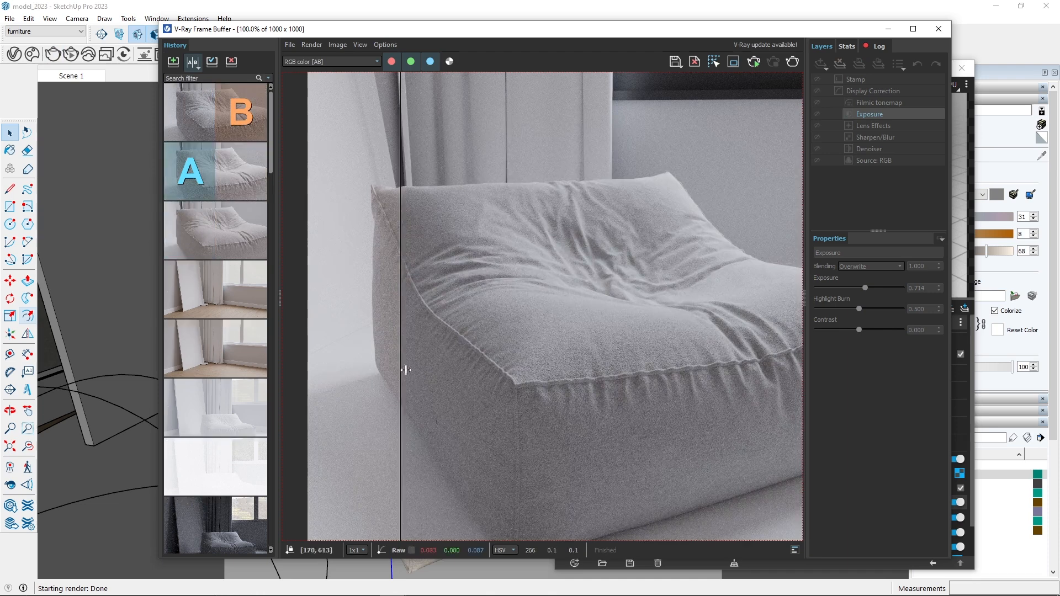
left_click_drag(401, 368, 340, 366)
scroll(555, 409, "up", 1)
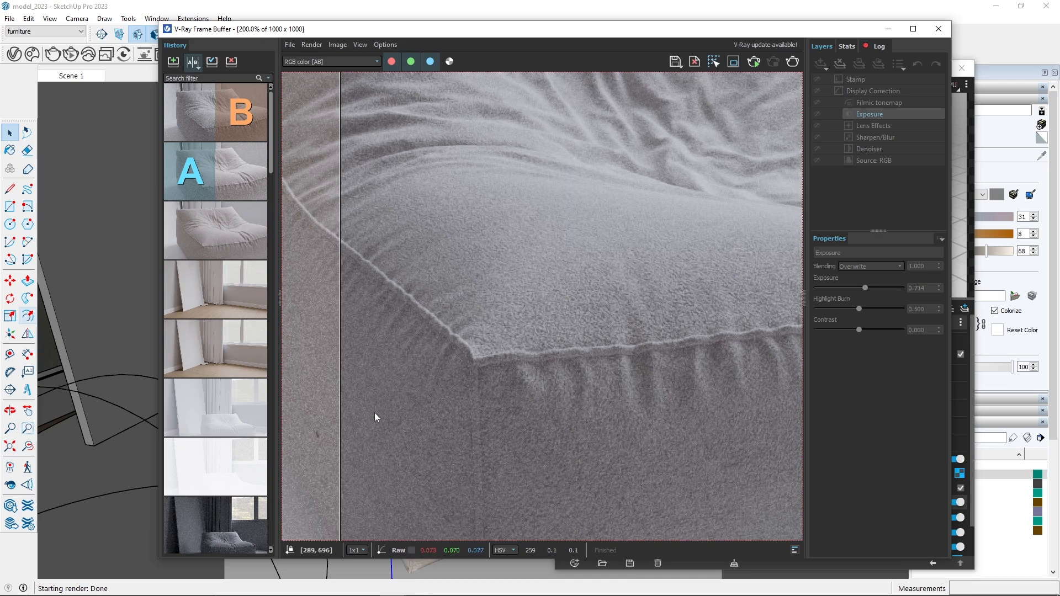
left_click_drag(341, 422, 351, 389)
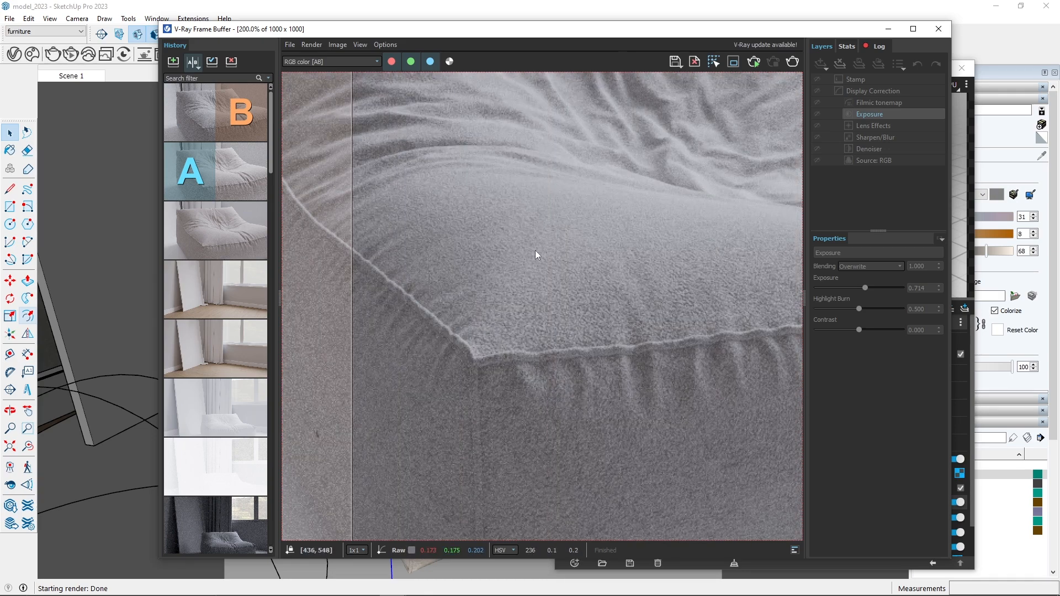
scroll(550, 332, "down", 2)
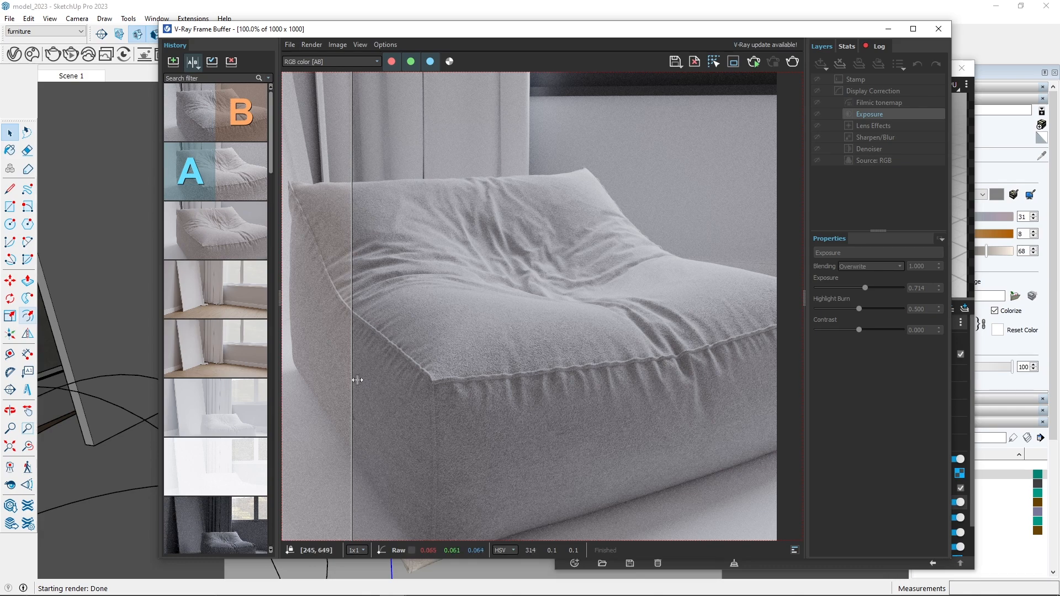
left_click_drag(353, 380, 461, 356)
scroll(403, 361, "up", 2)
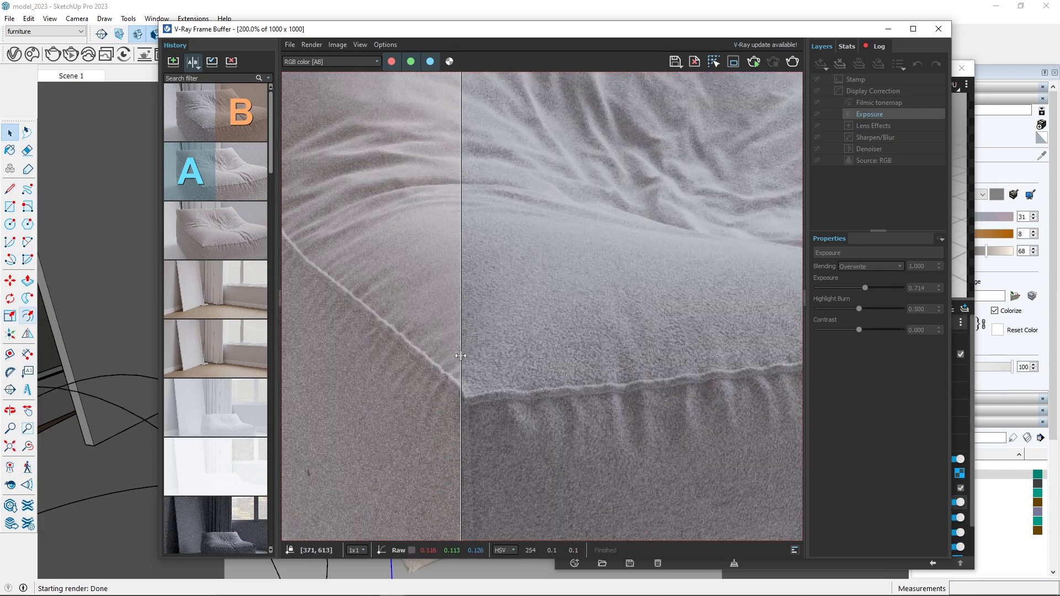
- Put the render window away and set the bump amount of 0_fabric to 0.1
mouse_move(550, 33)
left_mouse_down()
mouse_move(514, 244)
mouse_move(848, 555)
mouse_move(801, 507)
mouse_move(810, 505)
mouse_move(387, 109)
mouse_move(387, 7)
mouse_move(424, 36)
left_mouse_up()
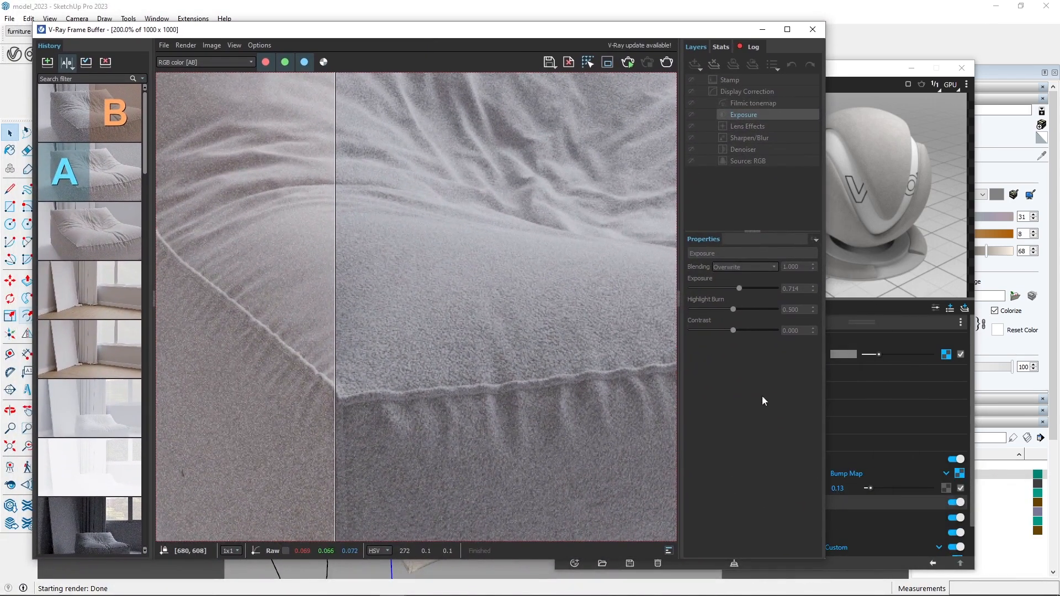
left_click(763, 32)
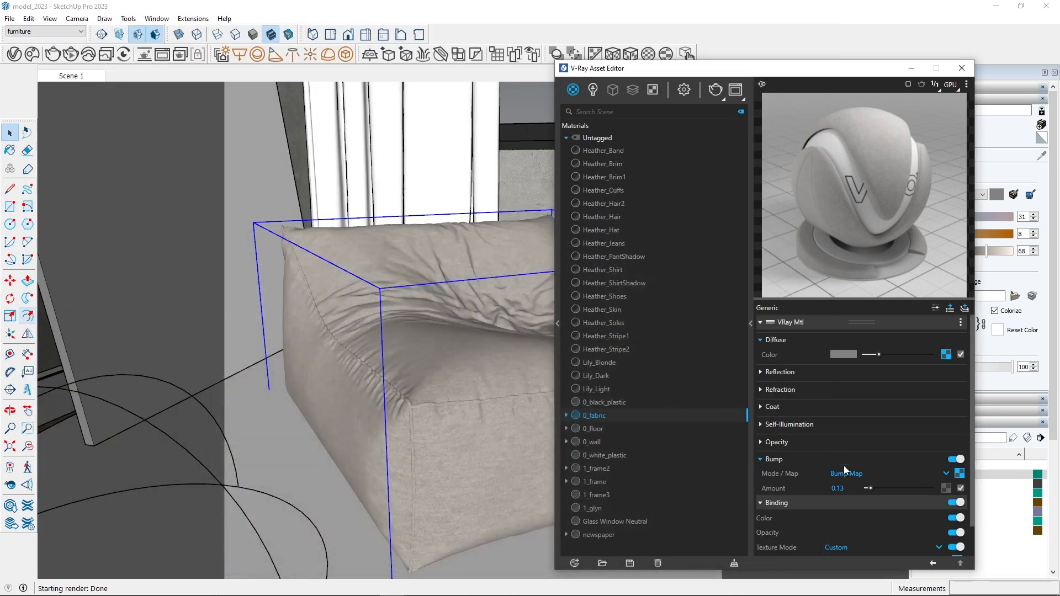
key("Return")
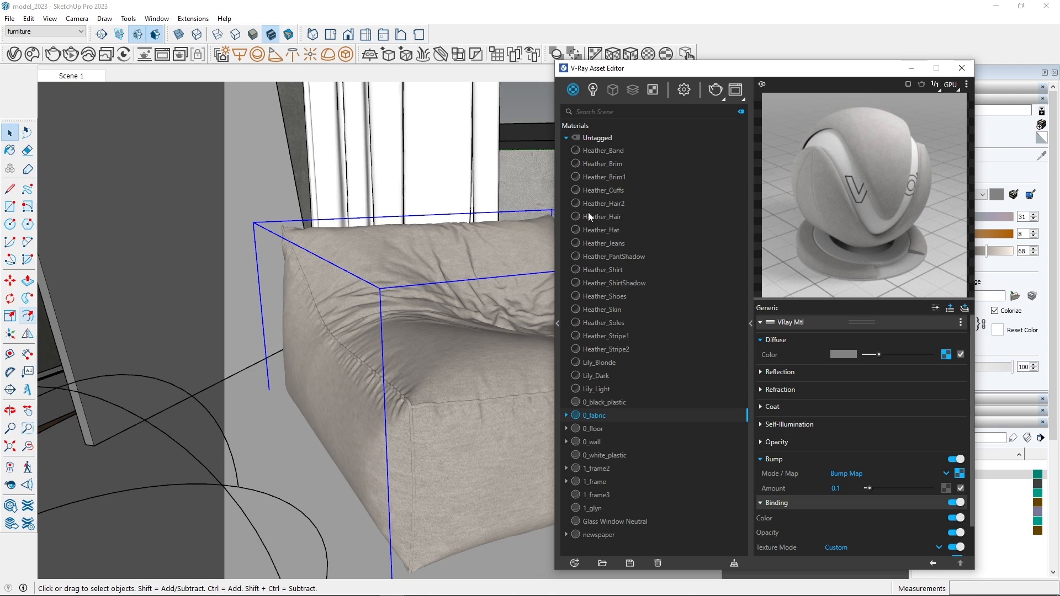
- Duplicate the 0_fabric material and rename the copy 0_curtain
right_click(604, 415)
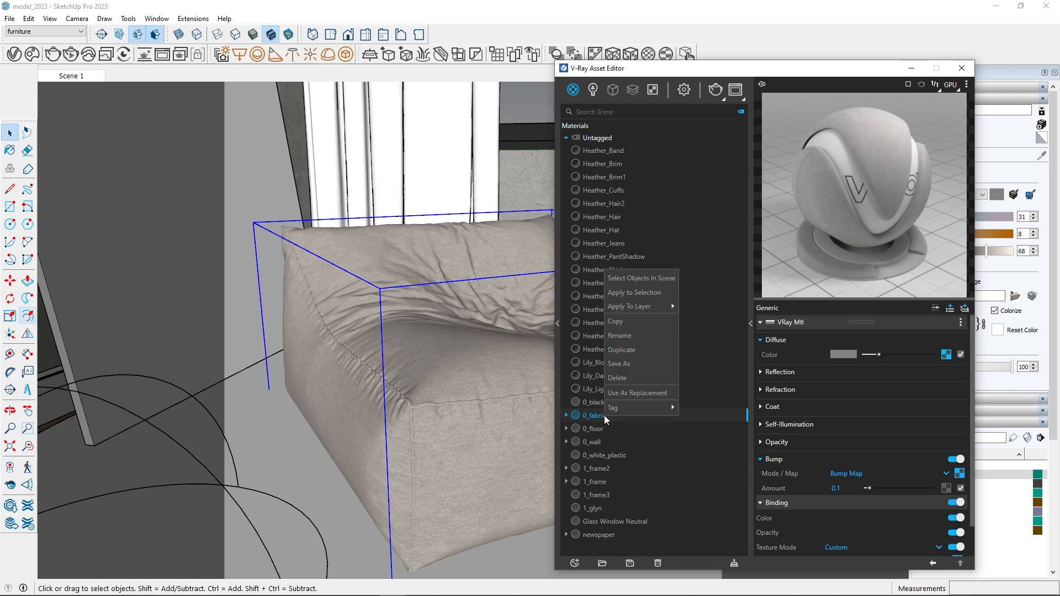
left_click(620, 351)
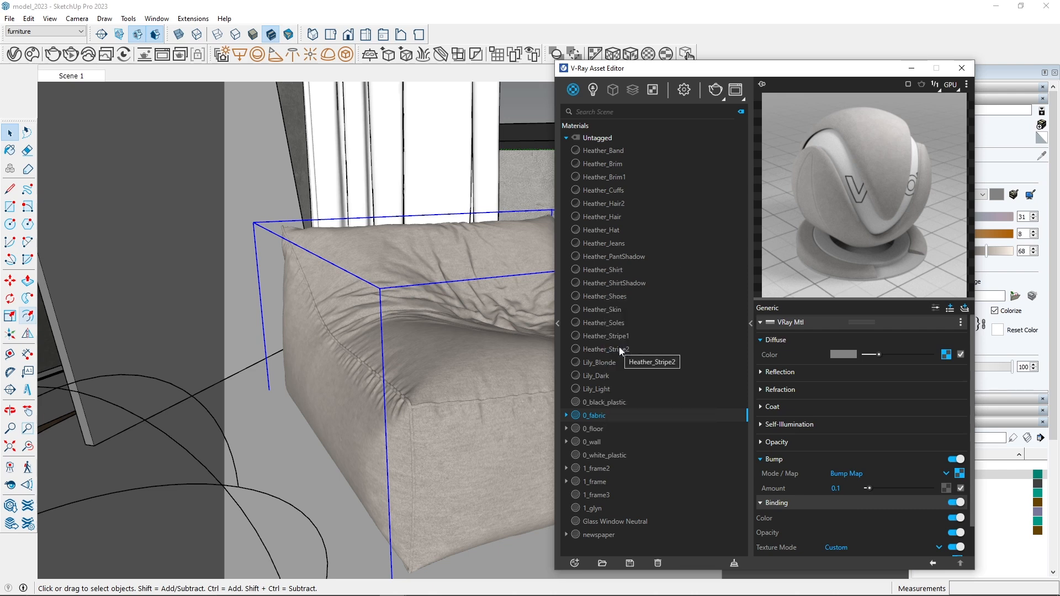
left_click(601, 428)
double_click(601, 429)
left_click_drag(615, 429, 599, 429)
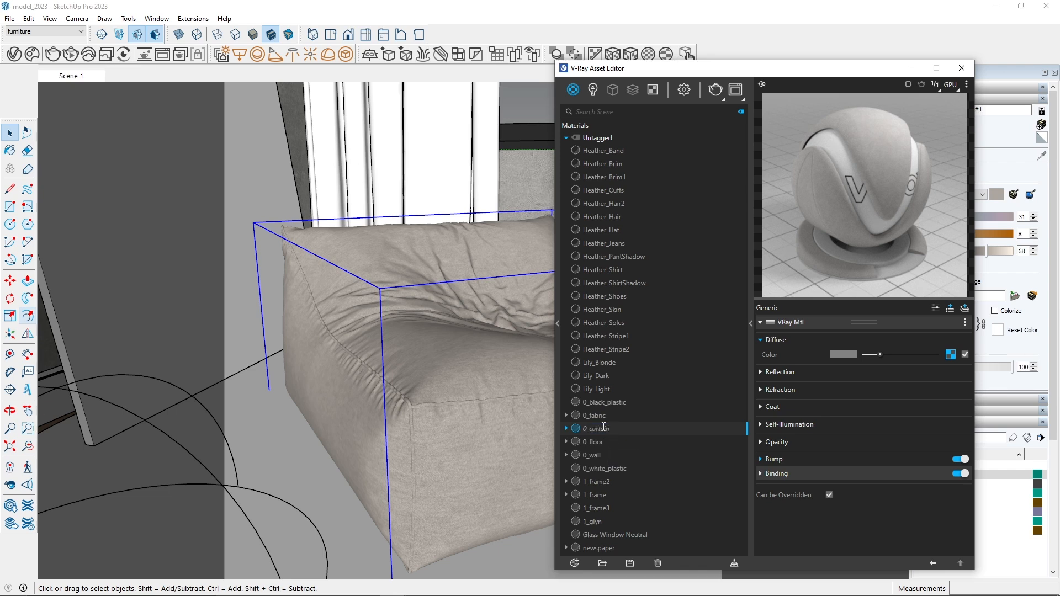
key("Return")
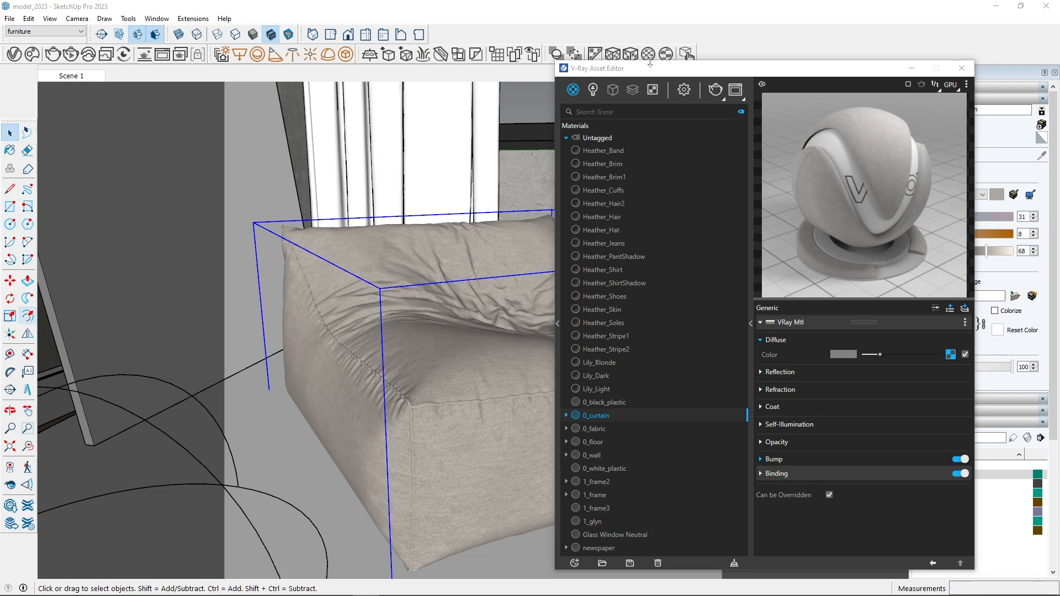
- Paint the curtain beside the window with the 0_curtain material
left_click_drag(678, 69, 743, 78)
scroll(399, 444, "down", 3)
scroll(421, 156, "up", 5)
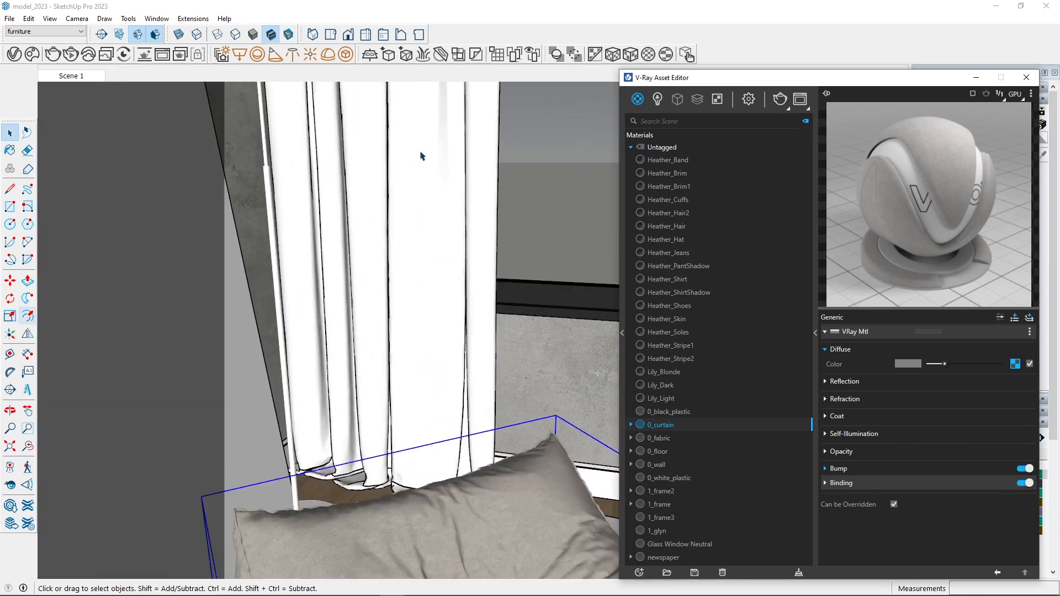
left_click(976, 78)
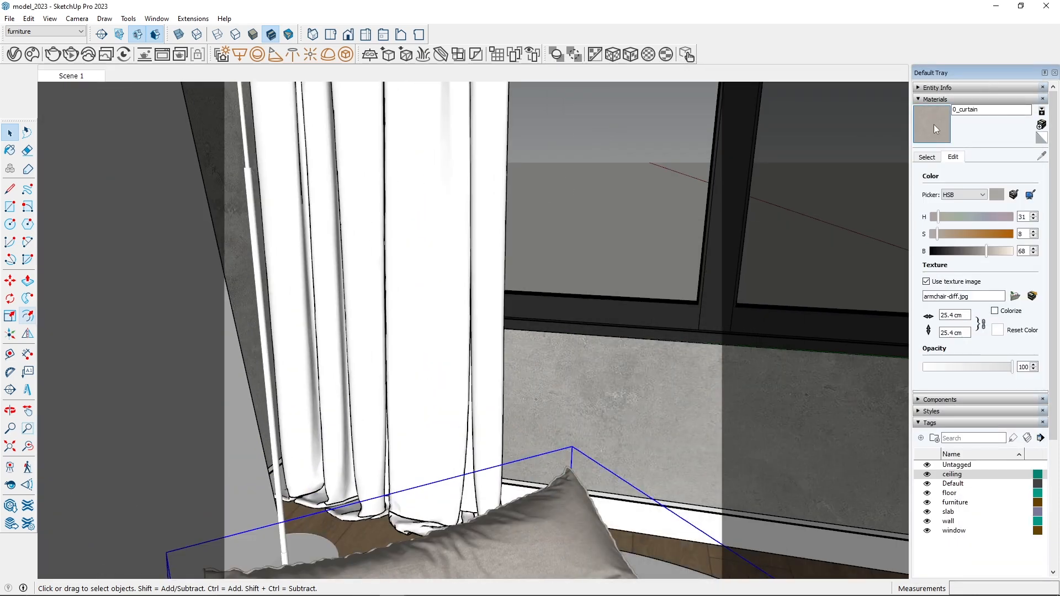
key("b")
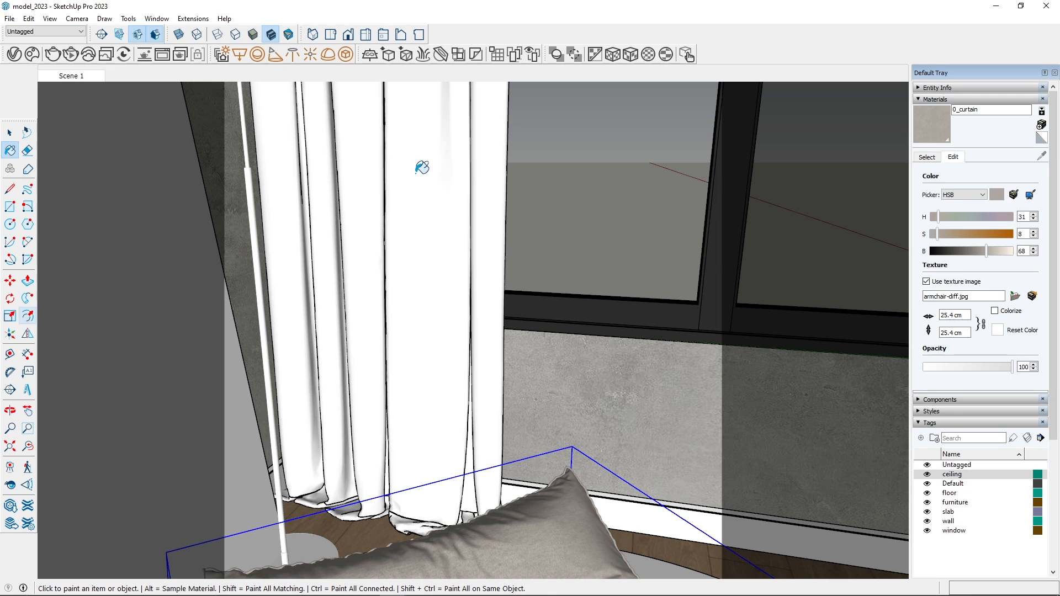
left_click(418, 168)
- Set the texture width of 0_curtain to 50.4 cm and check the fabric's scale on the curtain
scroll(413, 183, "up", 3)
scroll(413, 182, "up", 2)
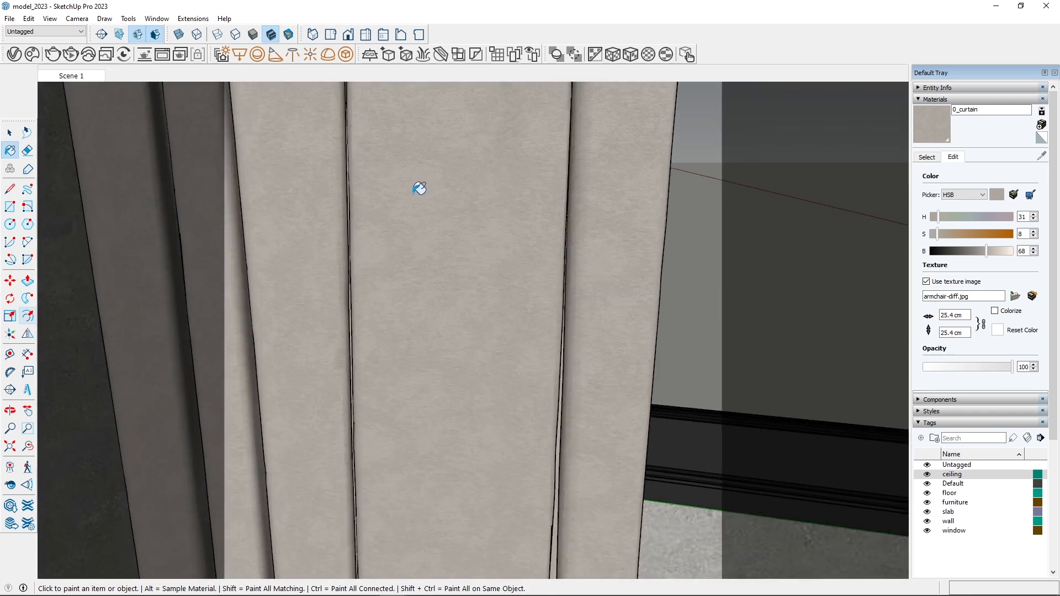
mouse_move(416, 184)
middle_mouse_down()
mouse_move(450, 241)
mouse_move(427, 314)
middle_mouse_up()
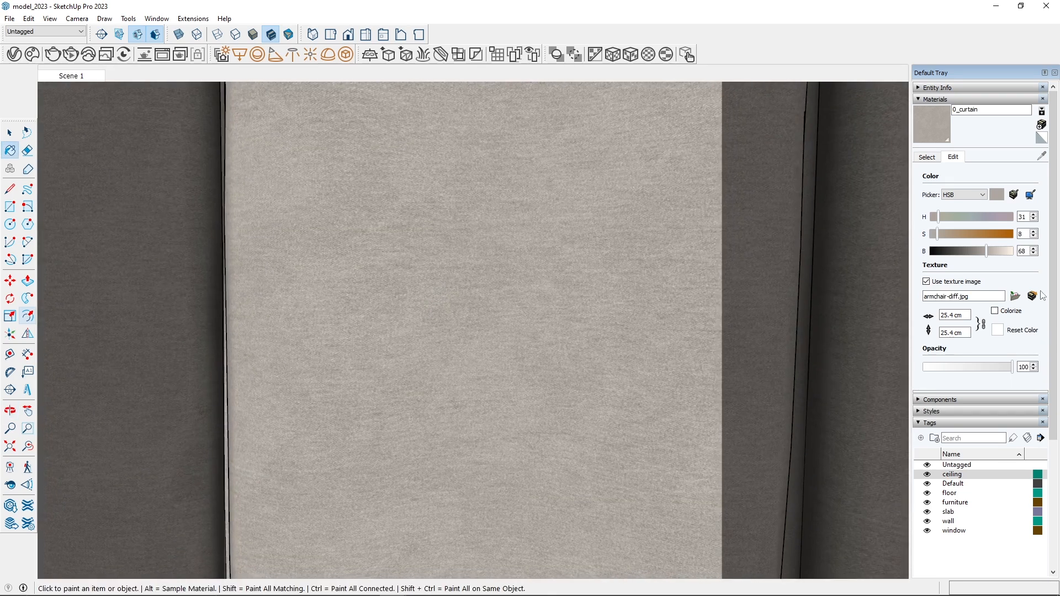
double_click(943, 315)
type("50")
scroll(495, 390, "down", 3)
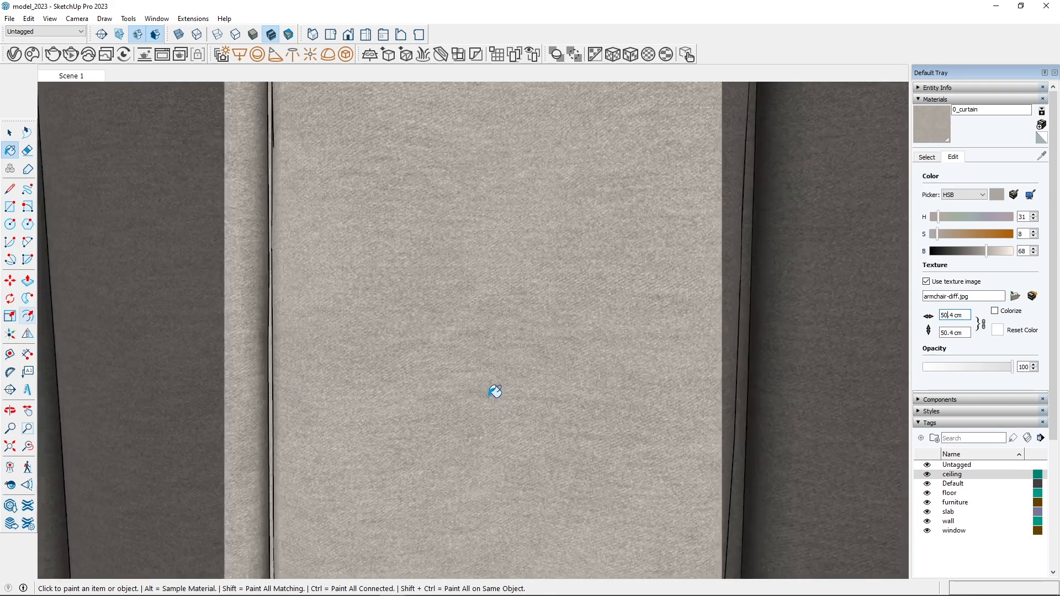
middle_click_drag(495, 390, 461, 357)
scroll(466, 276, "down", 2)
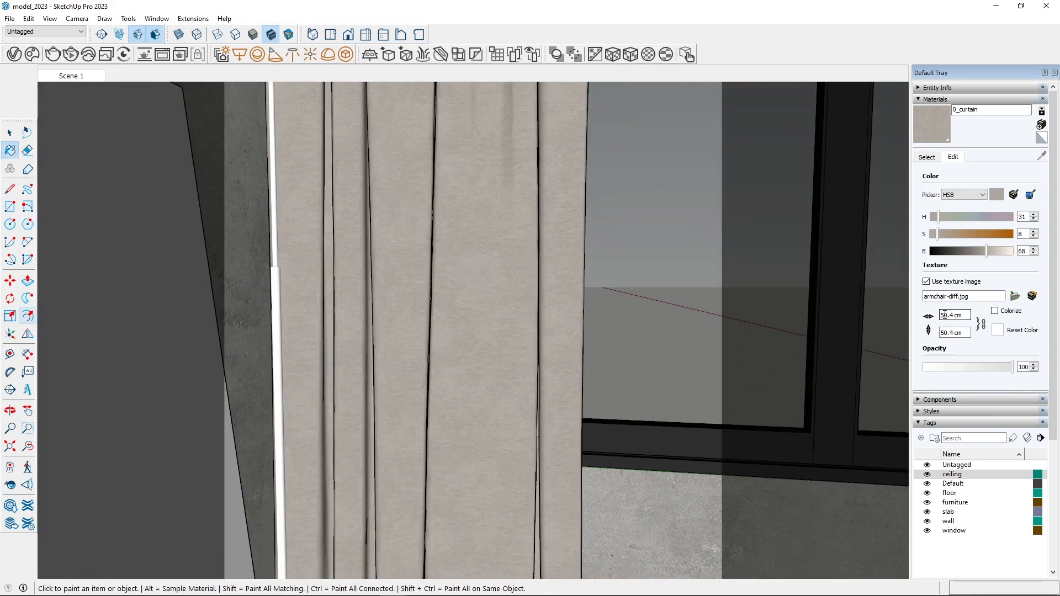
- Enlarge the texture of 0_curtain to a width of 100.4 cm and check its scale on the curtain
left_click(944, 315)
key("BackSpace")
type("7")
key("Return")
type("0")
key("Return")
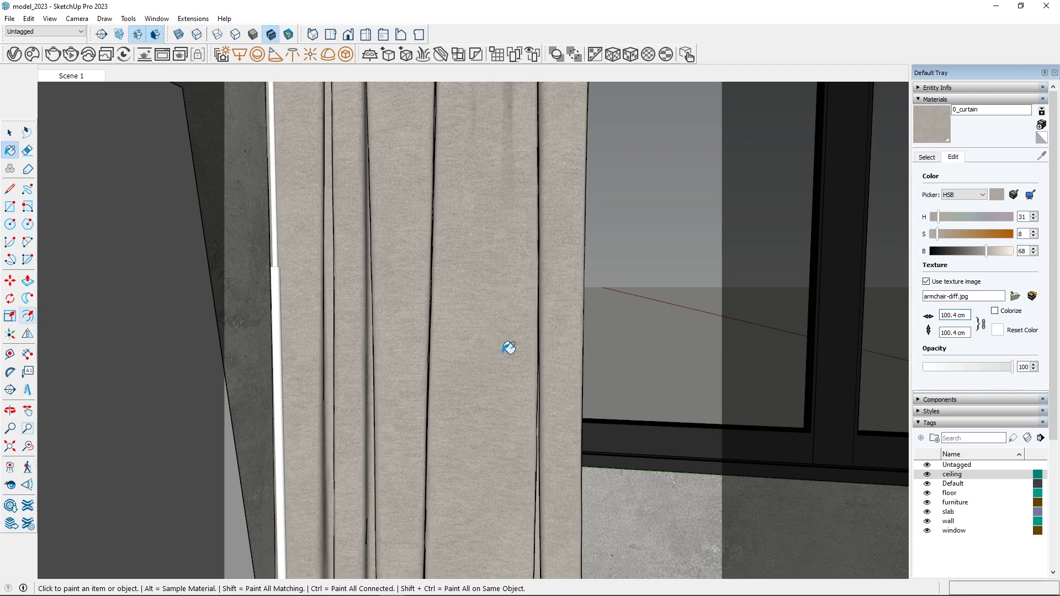
mouse_move(502, 347)
middle_mouse_down()
mouse_move(494, 372)
mouse_move(499, 360)
middle_mouse_up()
key("b")
scroll(496, 370, "up", 5)
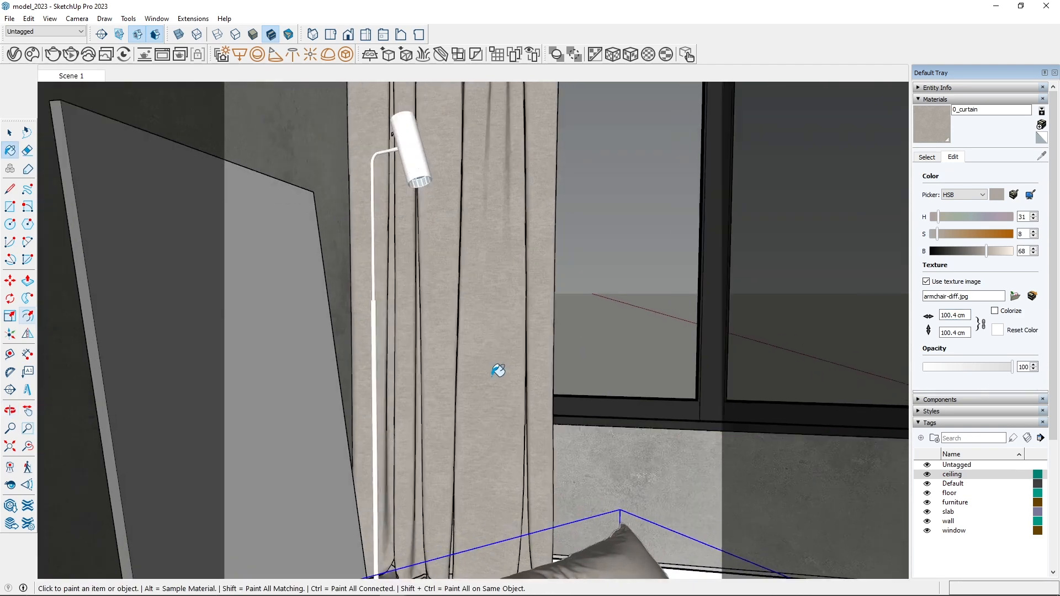
- Switch 0_curtain's diffuse Color Correction to Gain / Gamma / Lift, lower gain and gamma to 0.81 each, and return to the material
left_click(14, 54)
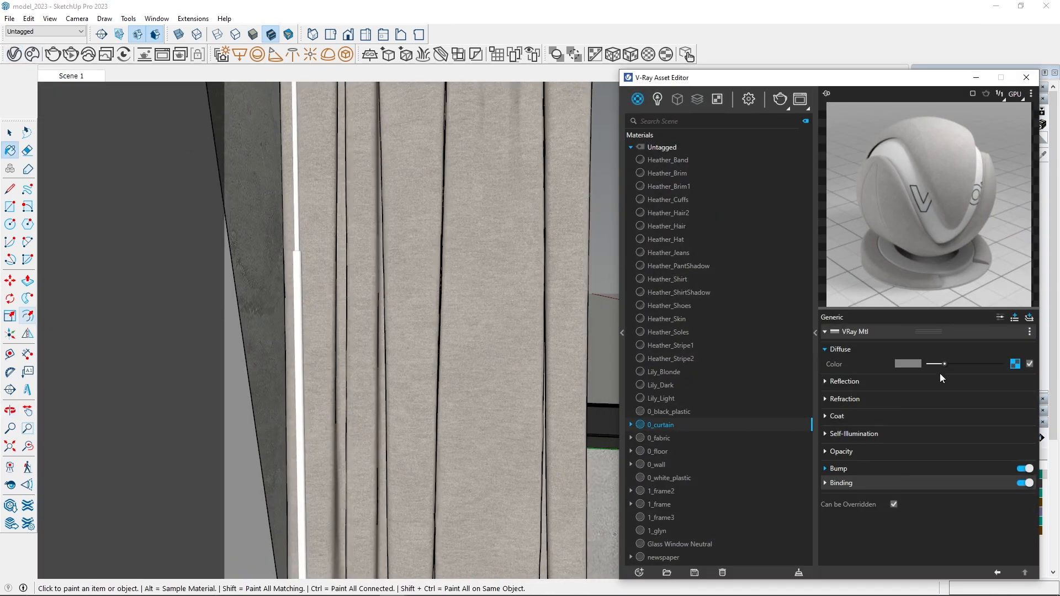
left_click(1014, 364)
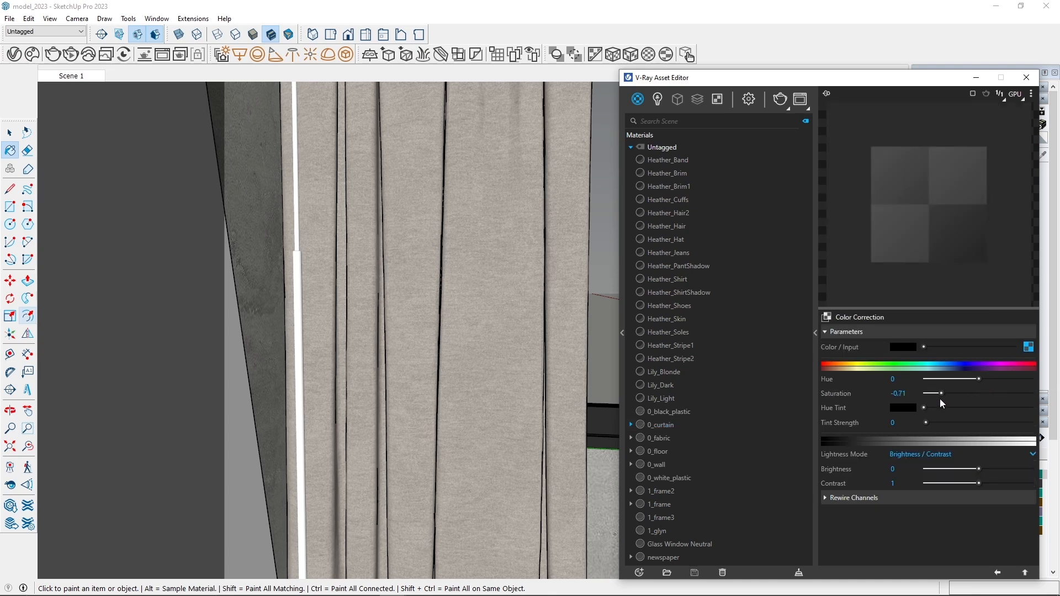
left_click(920, 454)
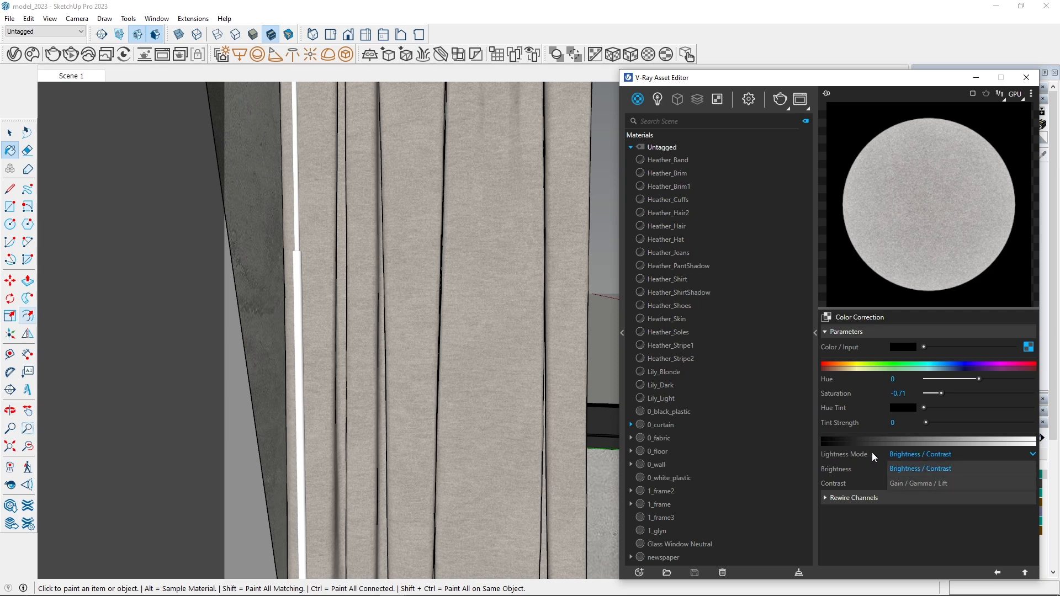
left_click(927, 483)
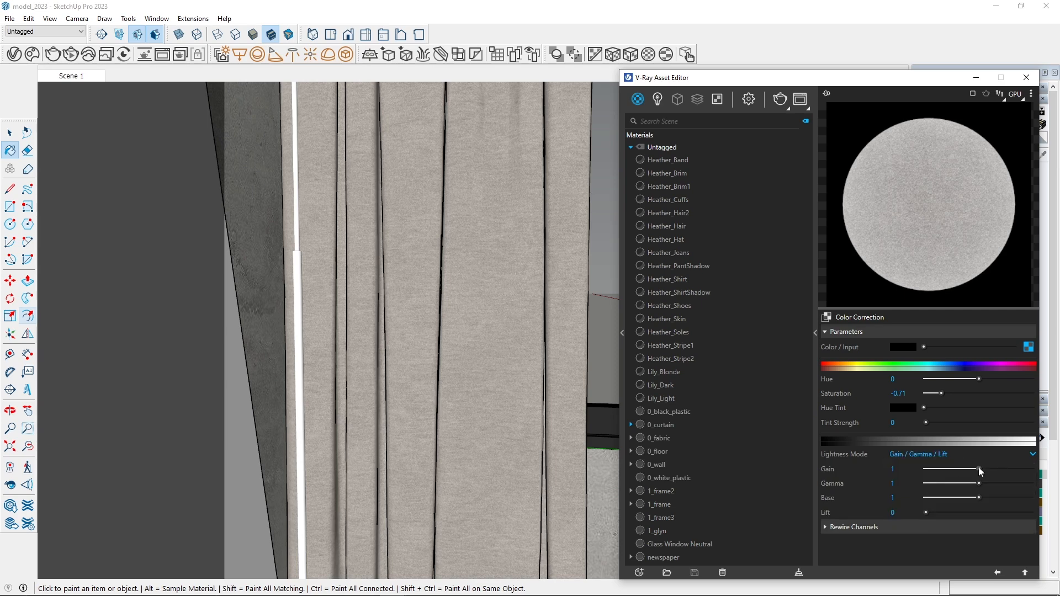
mouse_move(978, 469)
left_mouse_down()
mouse_move(972, 484)
mouse_move(969, 468)
mouse_move(970, 482)
left_mouse_up()
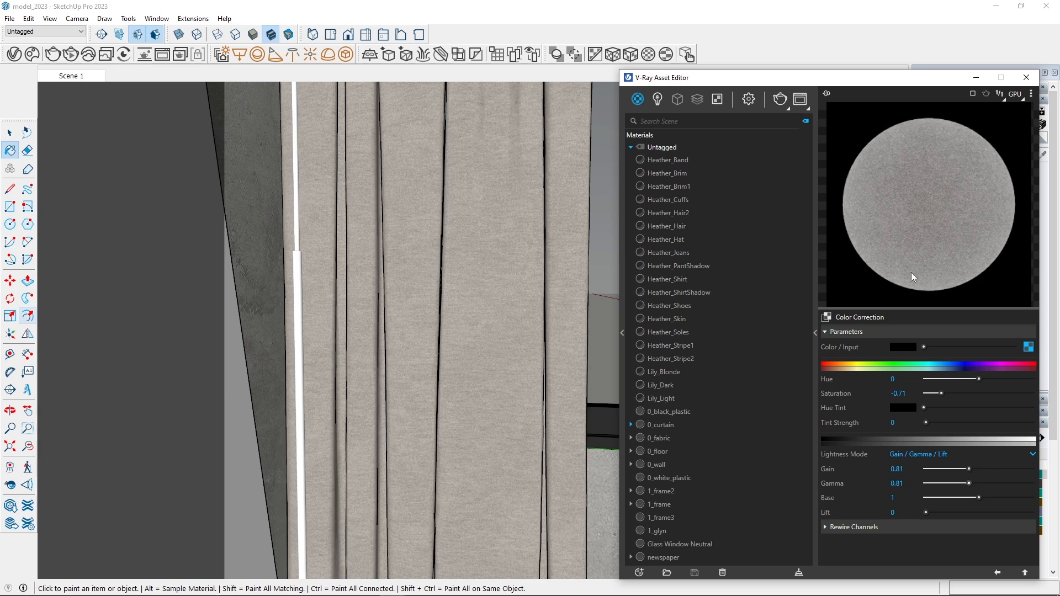
left_click(999, 573)
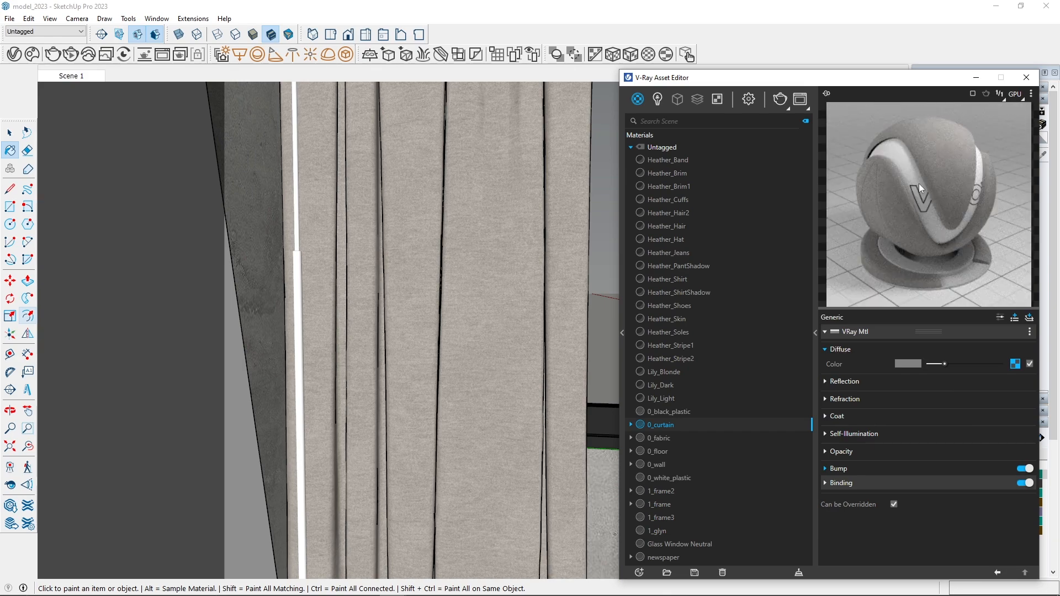
- Restore the Scene 1 camera view and render the interior with the darker curtain
left_click(976, 77)
scroll(494, 361, "down", 3)
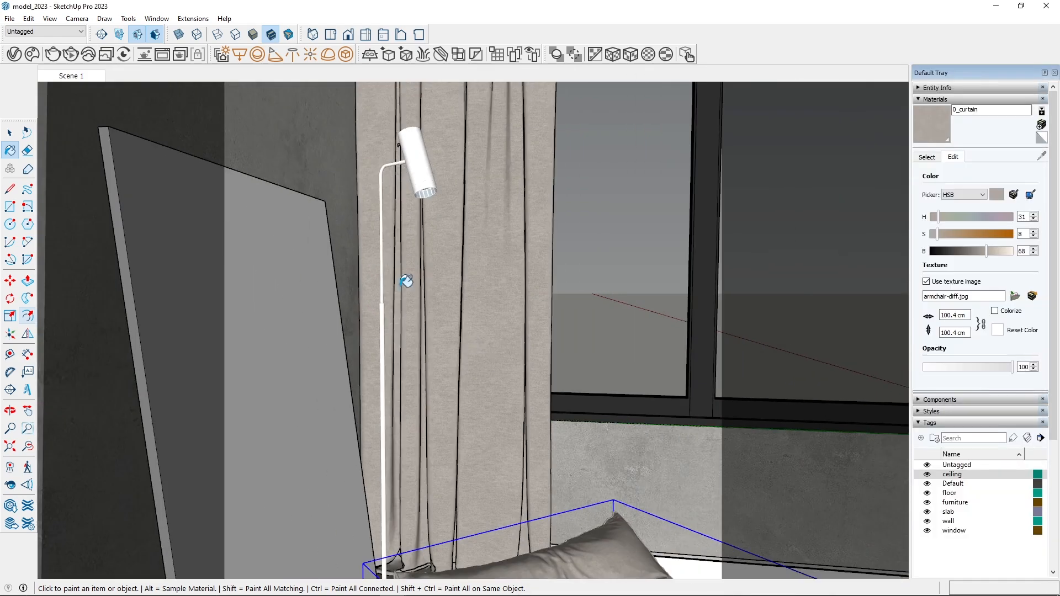
left_click(97, 77)
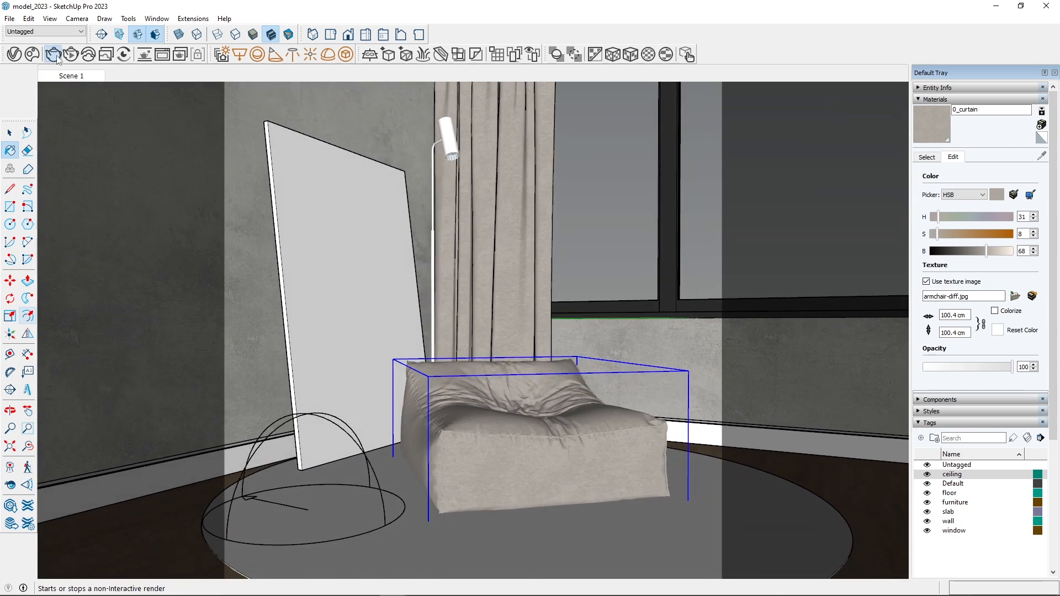
left_click(53, 54)
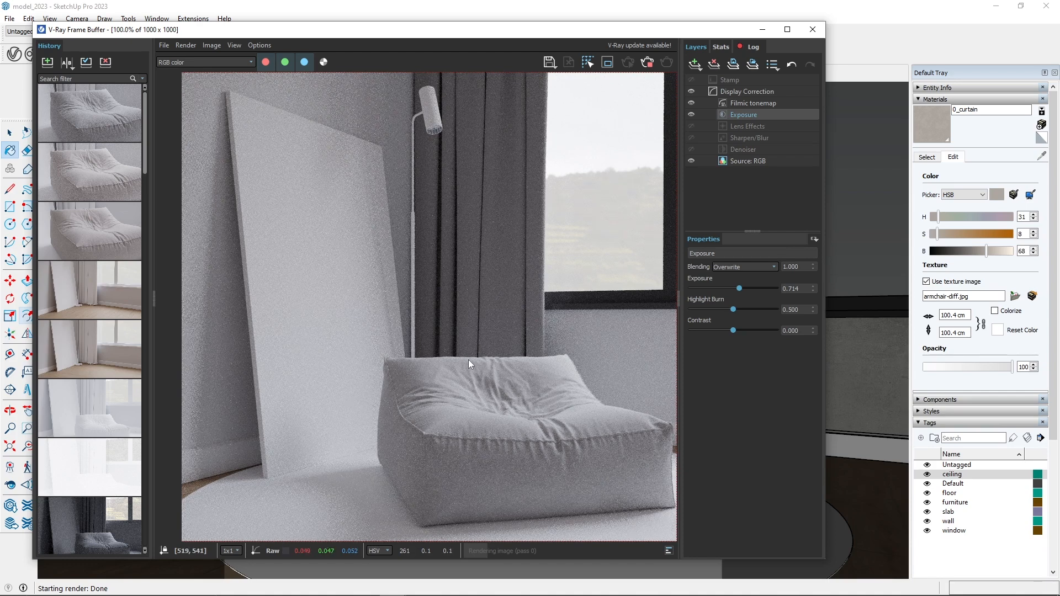
- Inspect the darker curtain in the rendered interior, stop the render and put the frame buffer away
scroll(510, 309, "up", 1)
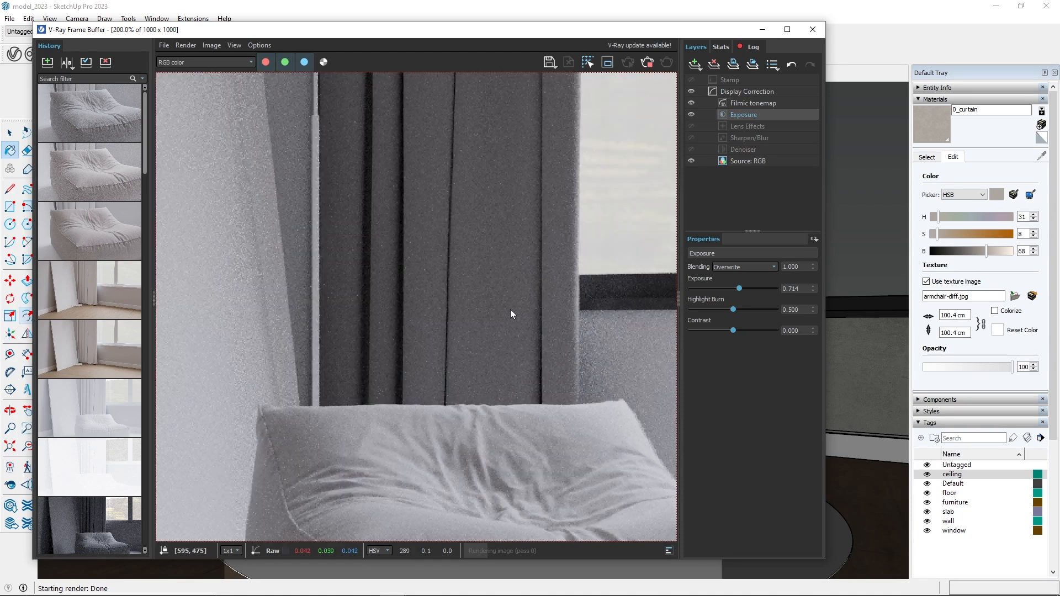
scroll(509, 309, "down", 1)
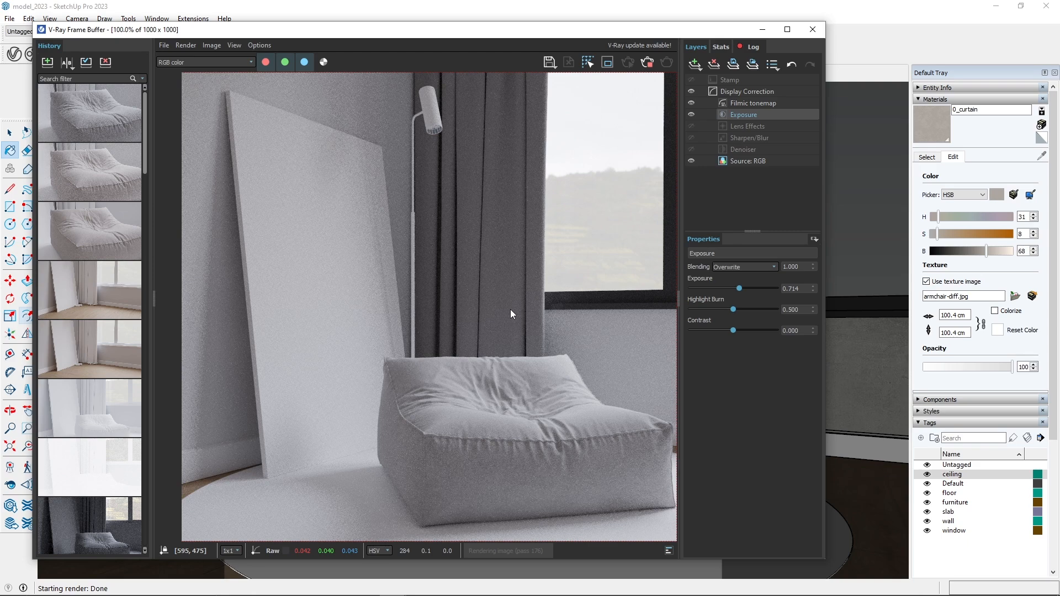
scroll(510, 314, "down", 1)
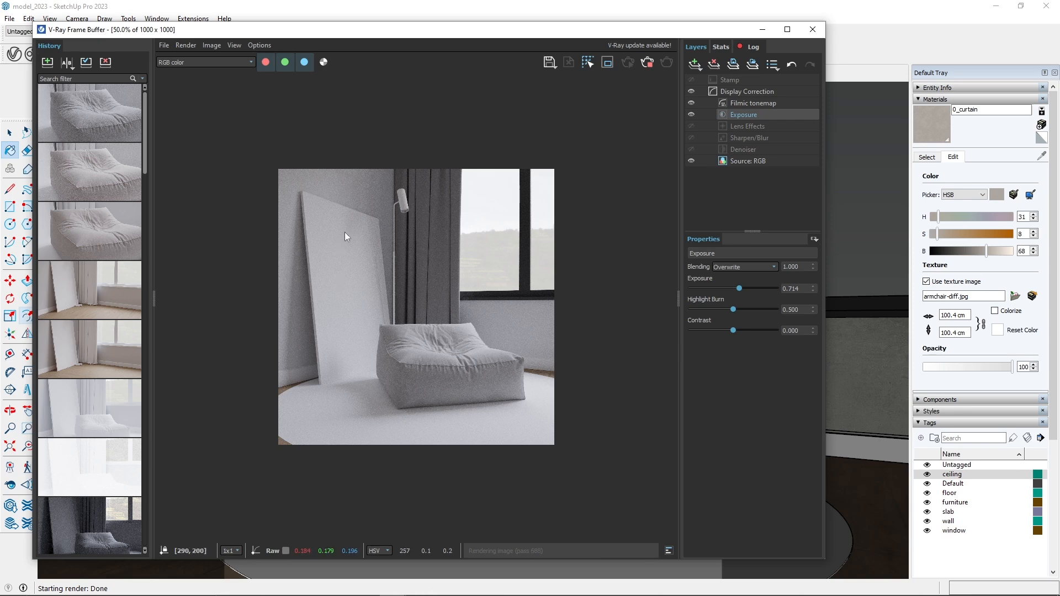
left_click(648, 63)
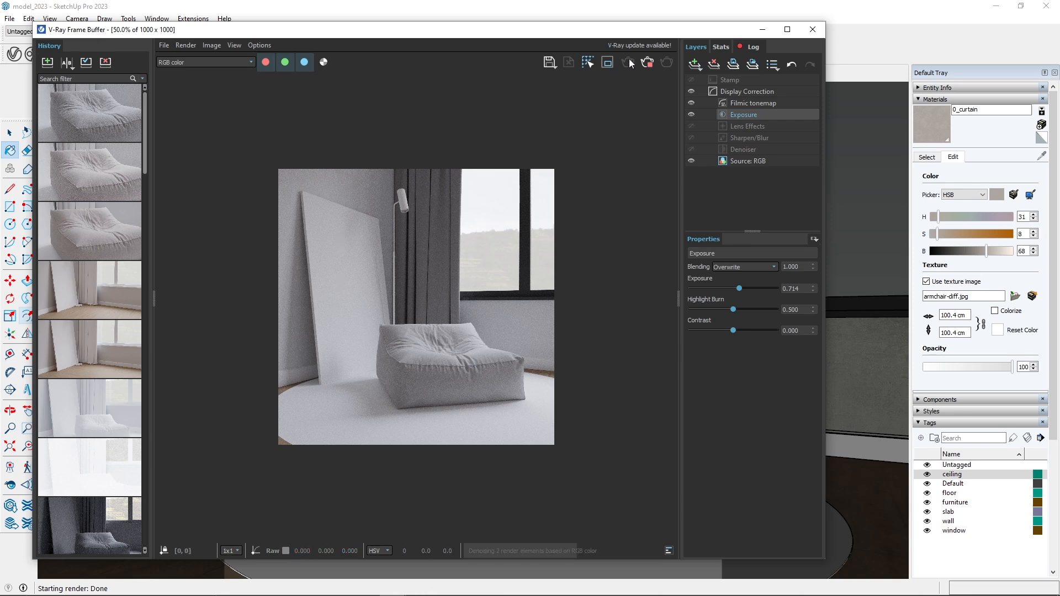
left_click(762, 29)
- Open the V-Ray Asset Editor and the Chaos Cosmos Browser side by side, and reset the library's Materials filter to all assets
left_click(14, 54)
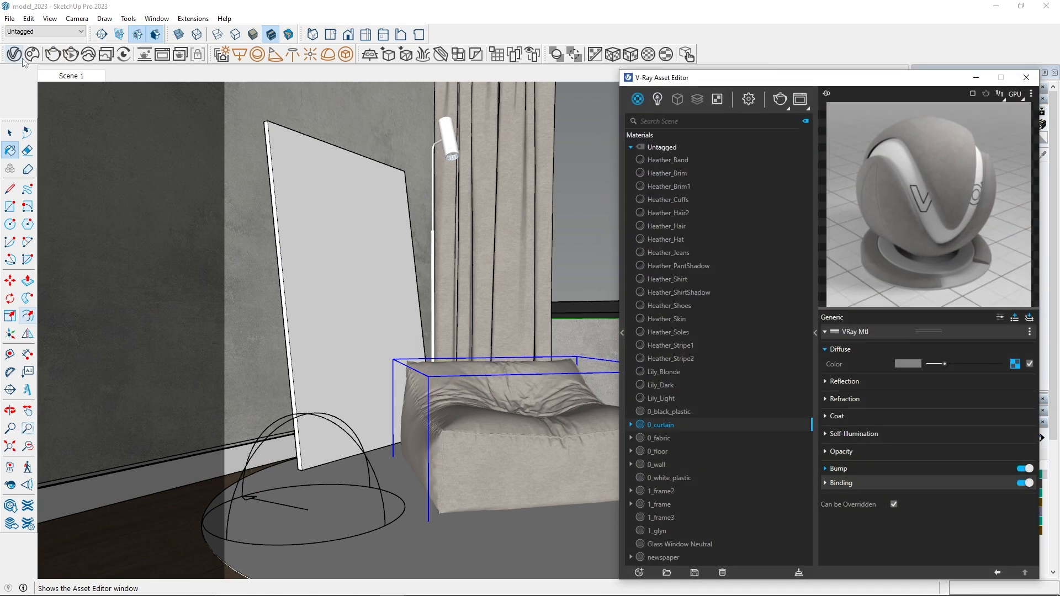
left_click_drag(746, 110, 631, 71)
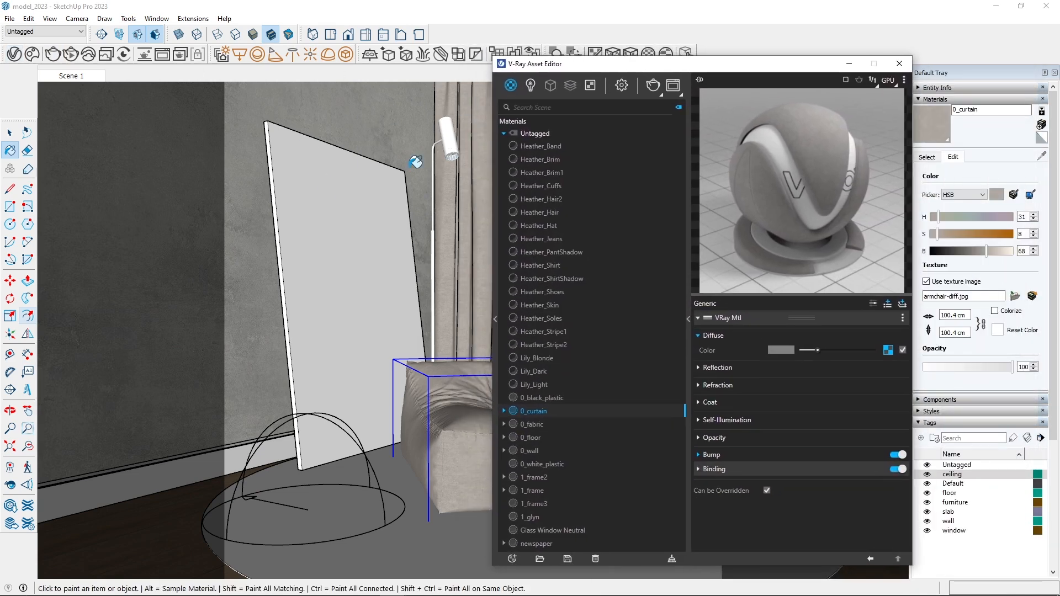
left_click(32, 55)
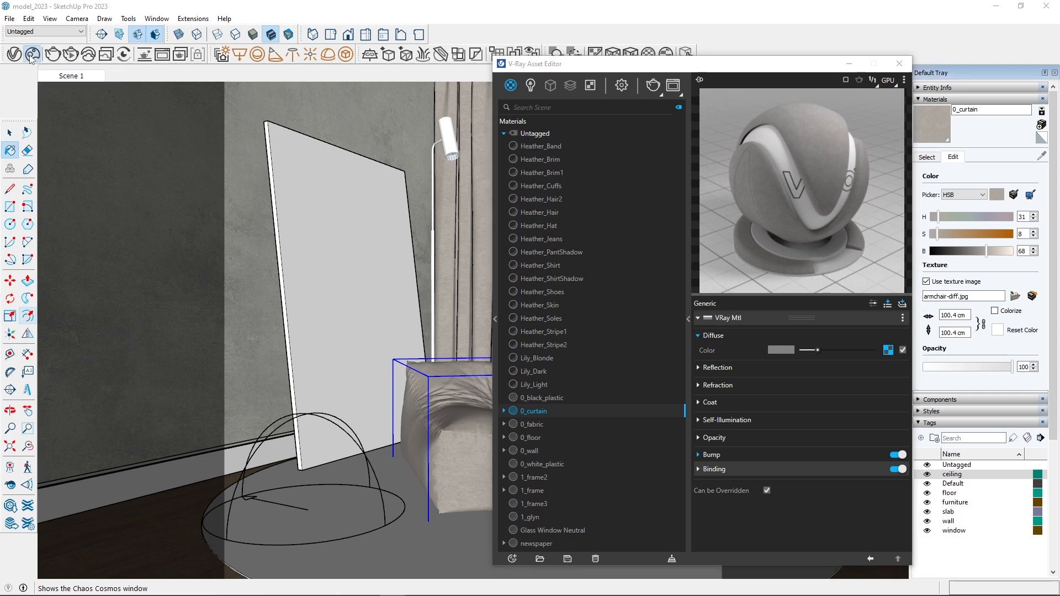
left_click_drag(91, 49, 176, 42)
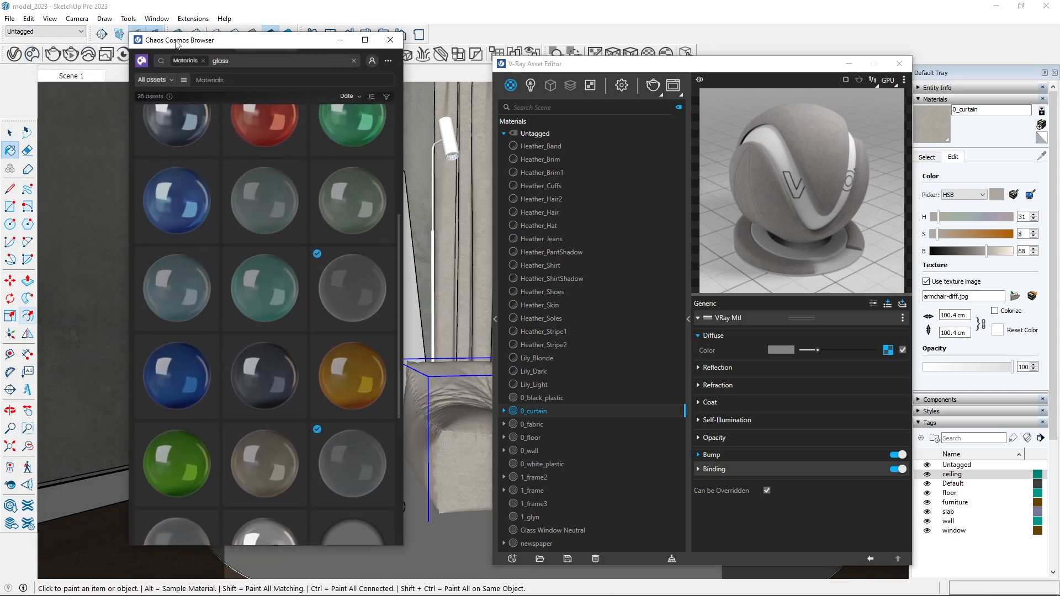
left_click(152, 79)
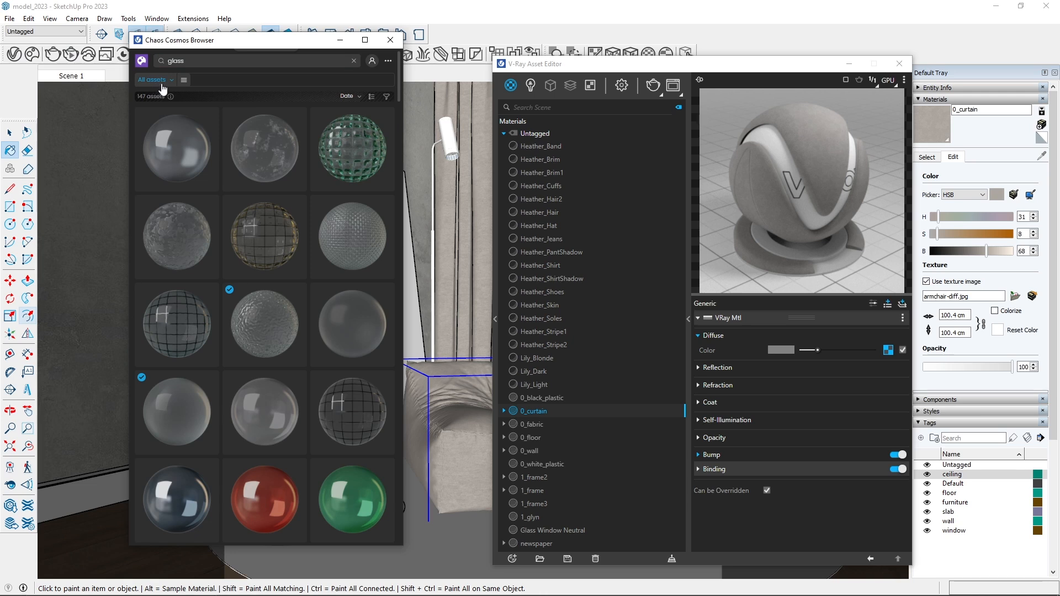
left_click(162, 82)
- Search the Chaos Cosmos library for gold, browse the available gold materials and close the browser
left_click(176, 60)
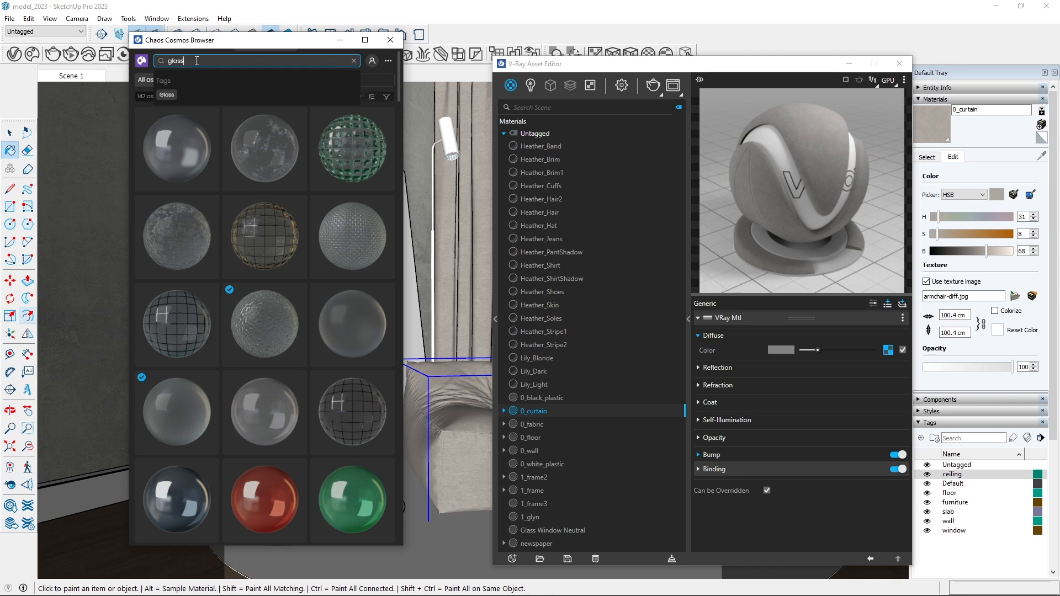
left_click_drag(198, 61, 151, 60)
type("gold")
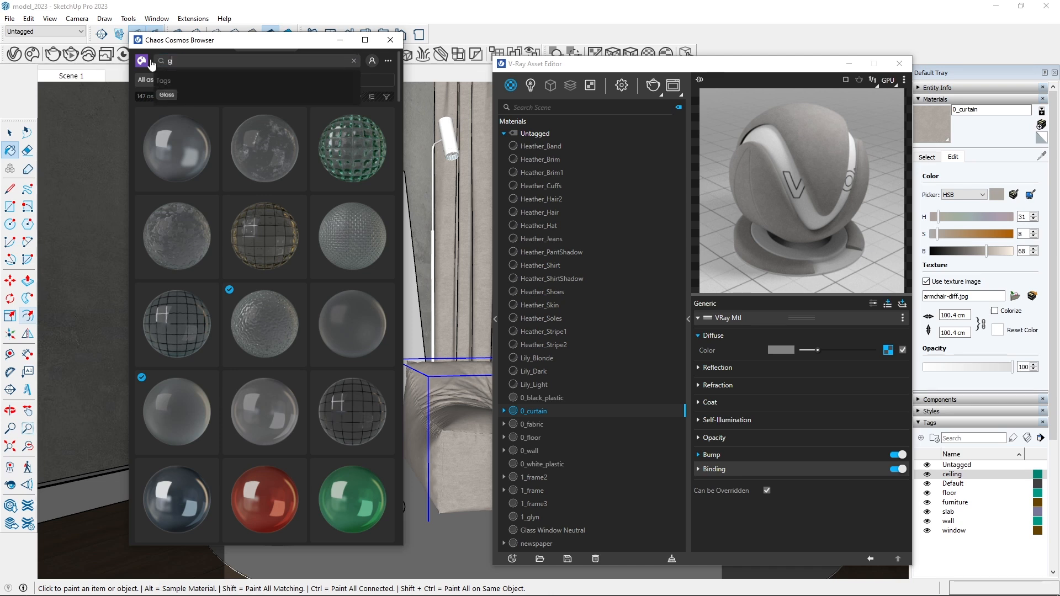
key("Return")
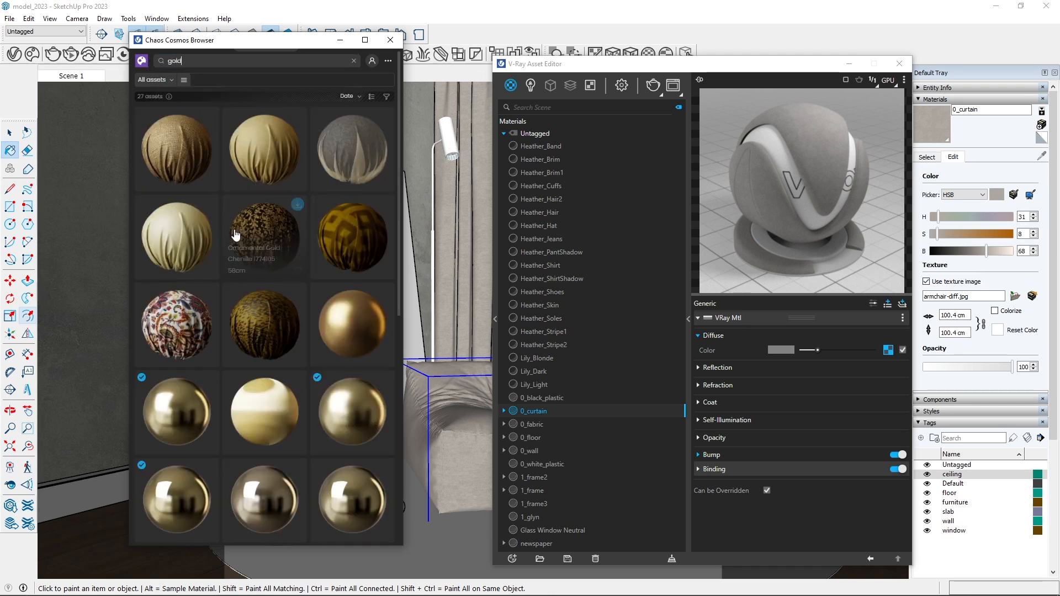
scroll(395, 392, "down", 3)
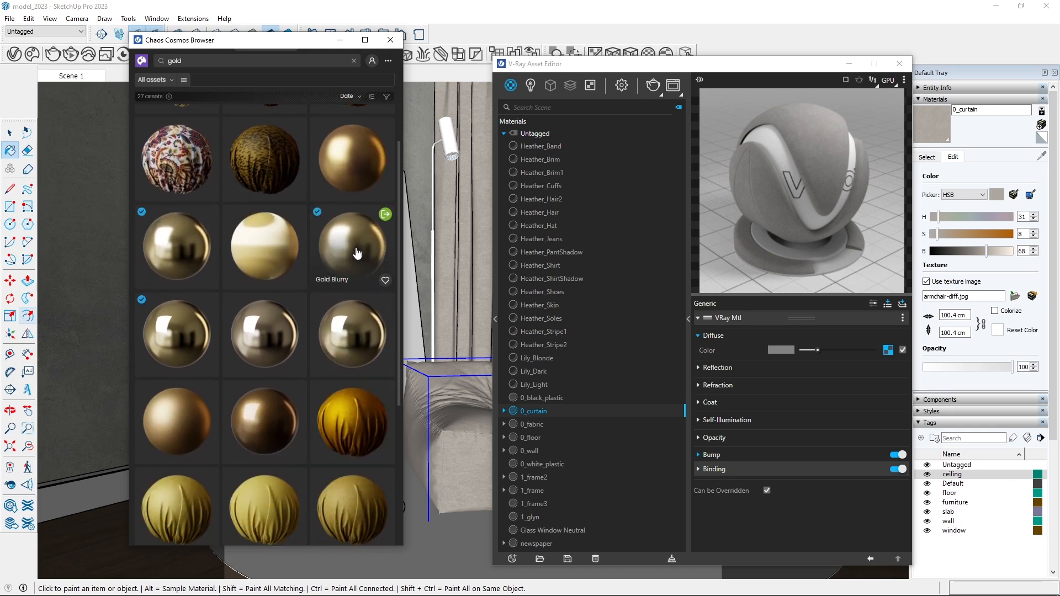
scroll(210, 375, "down", 5)
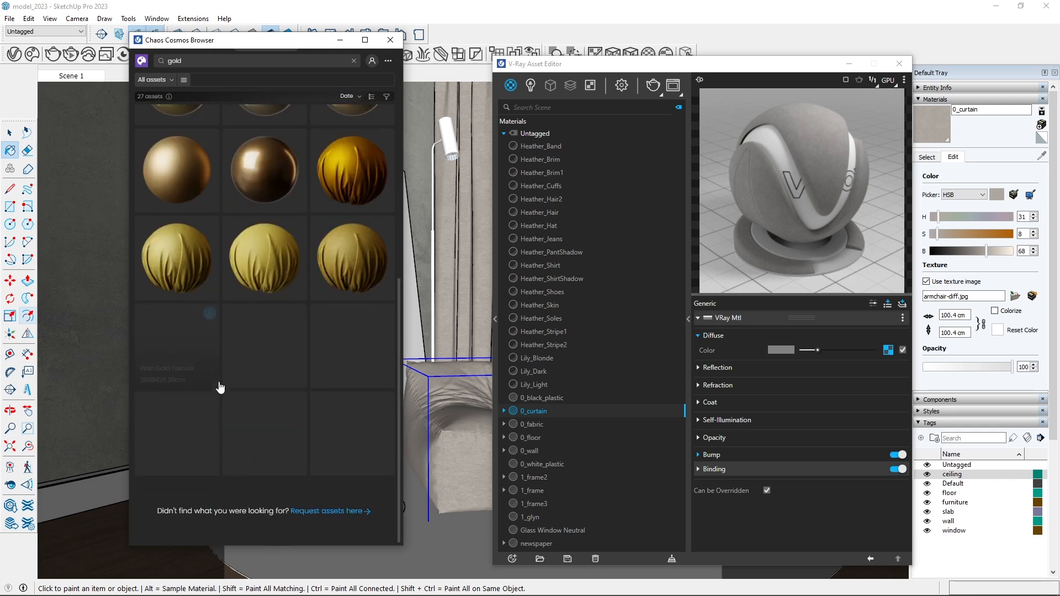
scroll(221, 409, "up", 7)
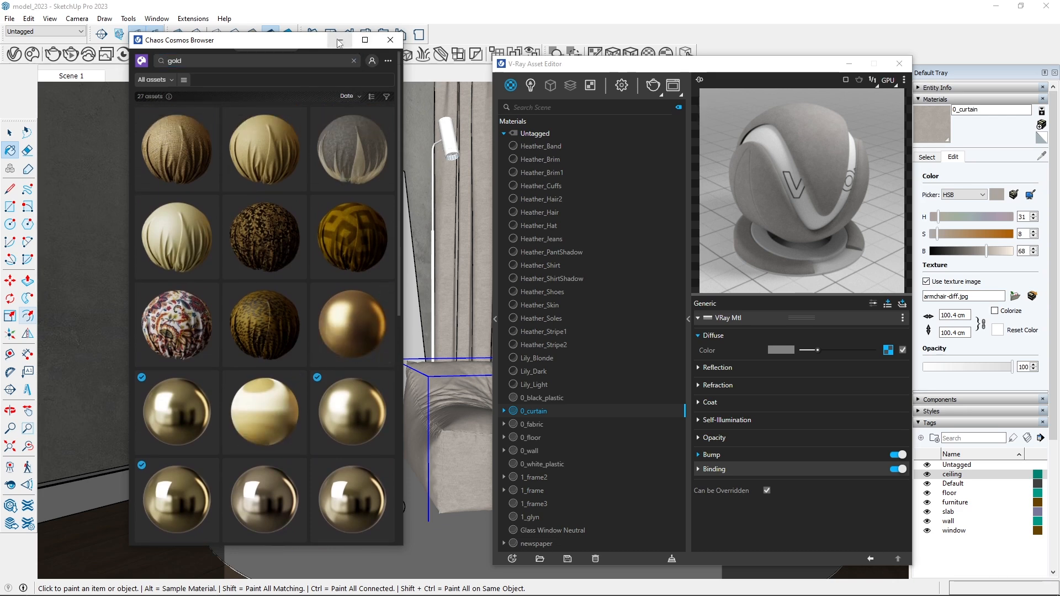
left_click(390, 40)
- Create a new Generic V-Ray material and name it 0_gold
left_click(512, 558)
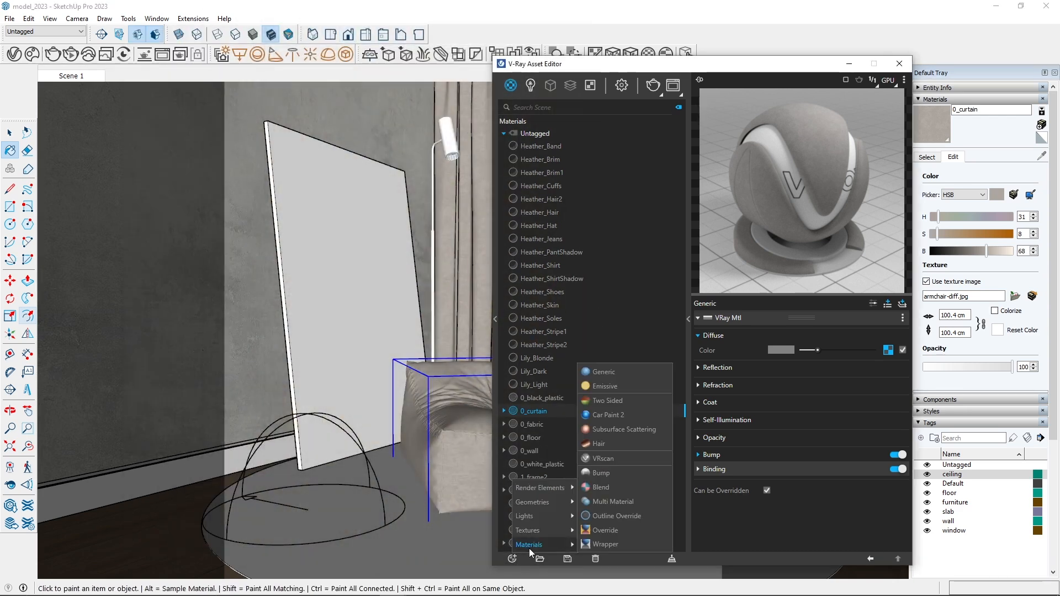
left_click(608, 371)
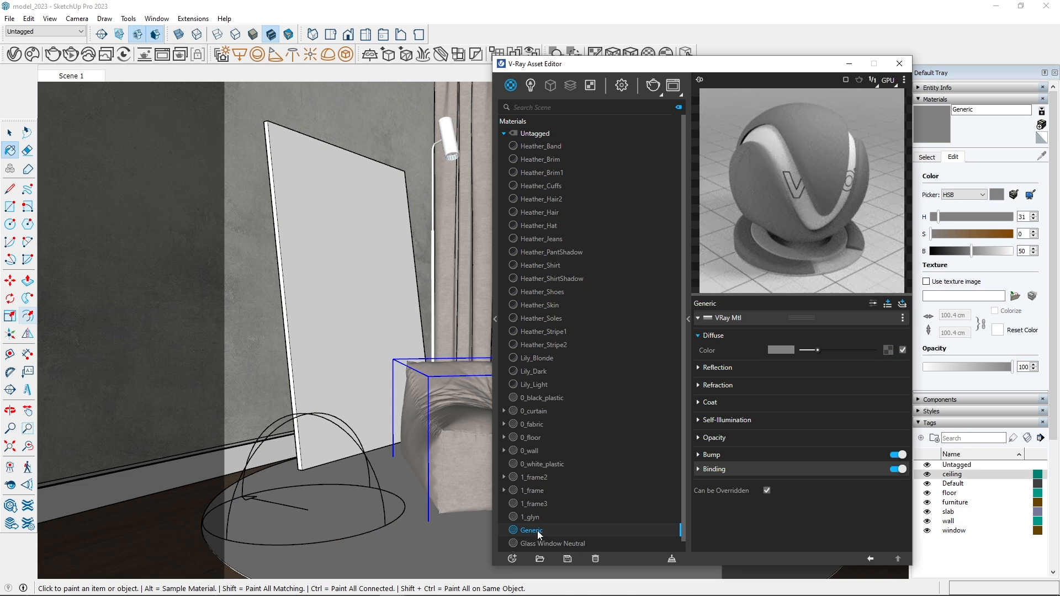
double_click(536, 531)
type("d_gold")
key("Return")
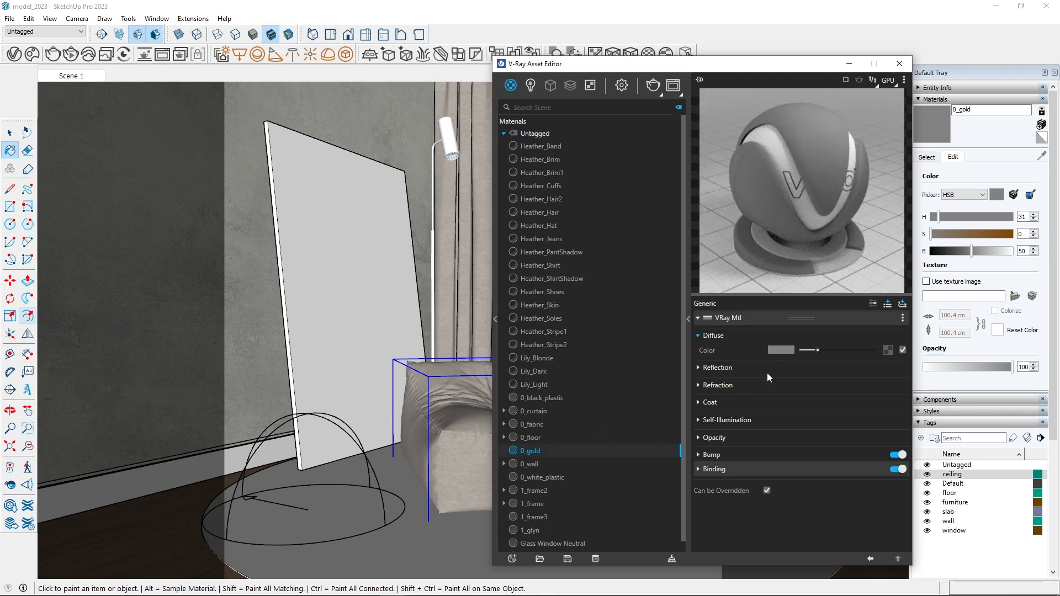
- Set the diffuse color of 0_gold to RGB 219, 176, 124 and close the color picker
left_click(781, 349)
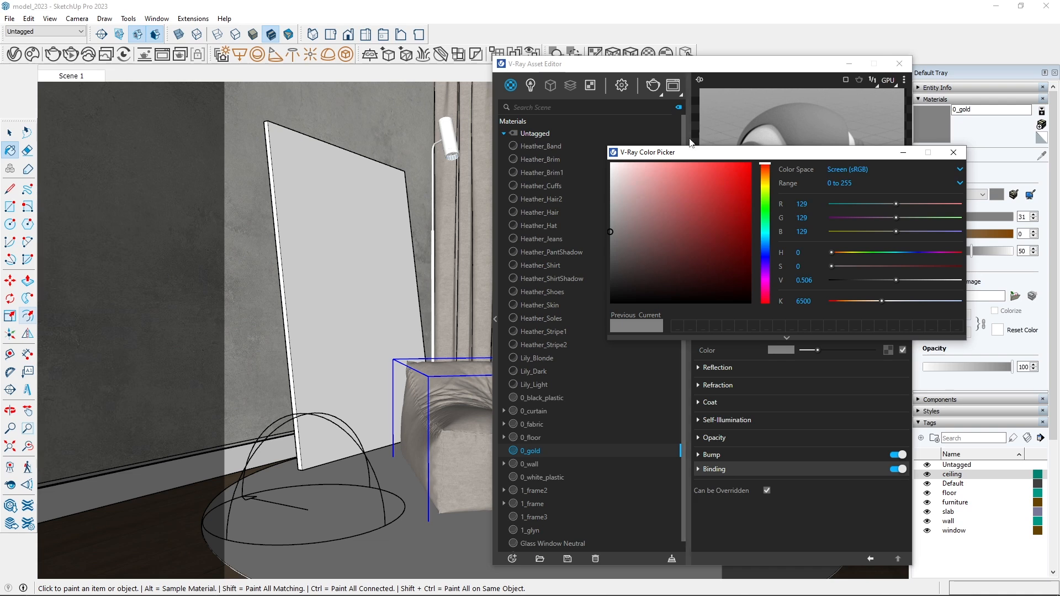
left_click_drag(685, 142, 360, 178)
left_click(457, 223)
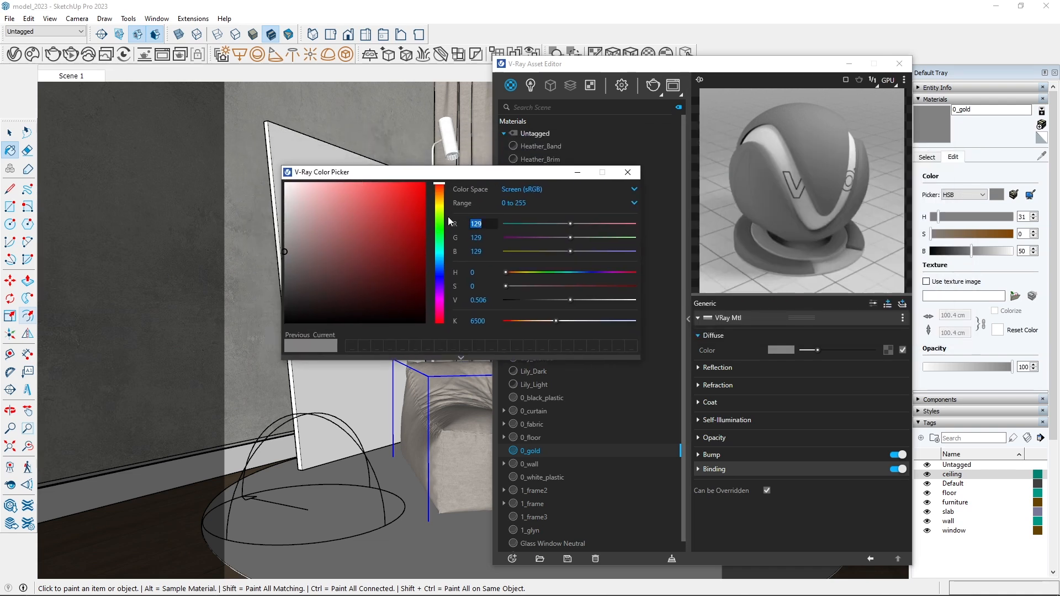
left_click(487, 221)
type("219")
key("Tab")
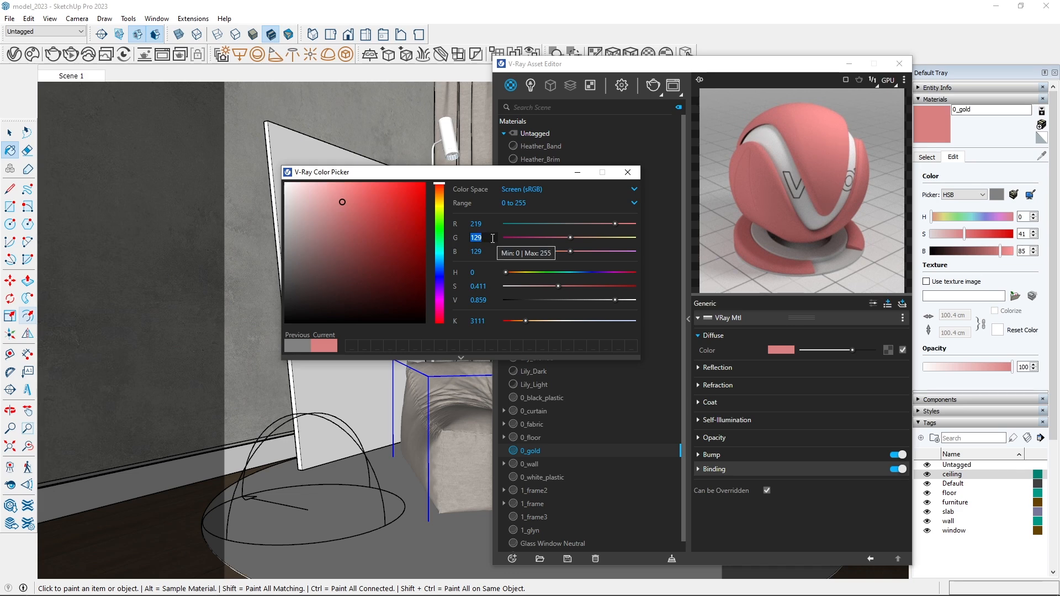
type("176")
key("Tab")
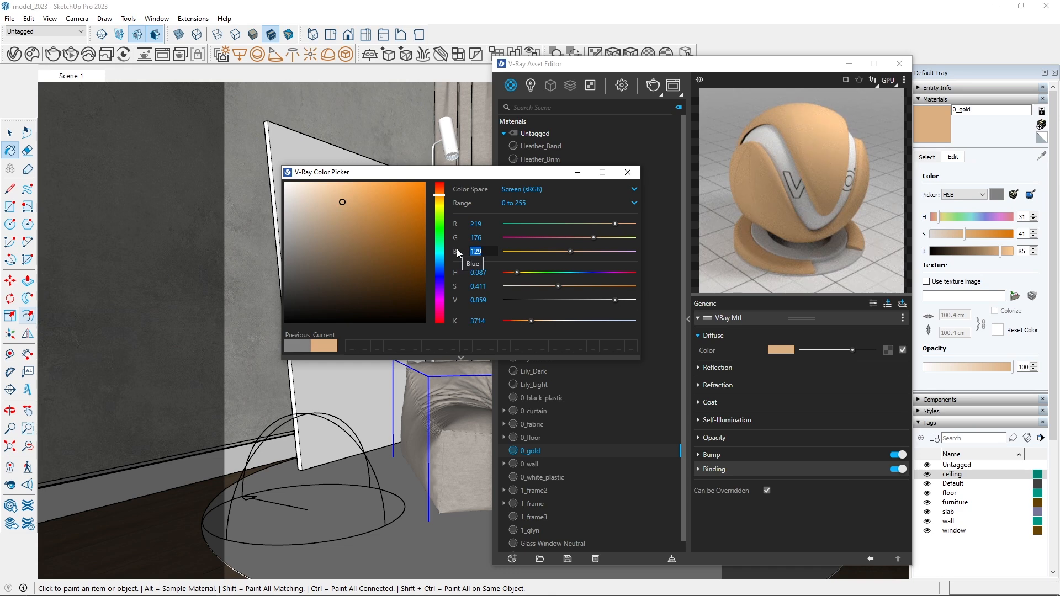
key("Tab")
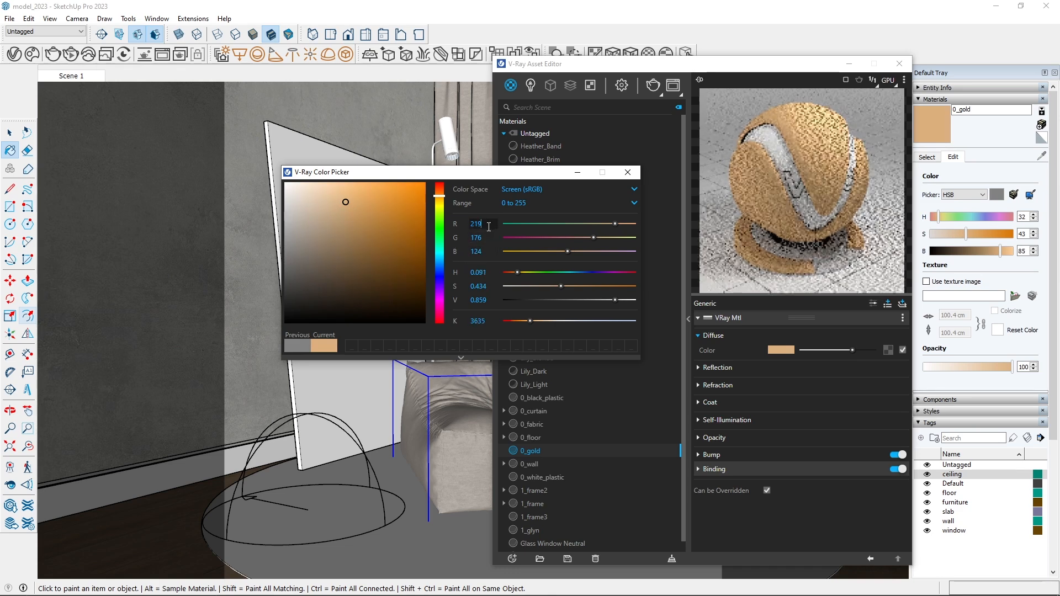
left_click(627, 171)
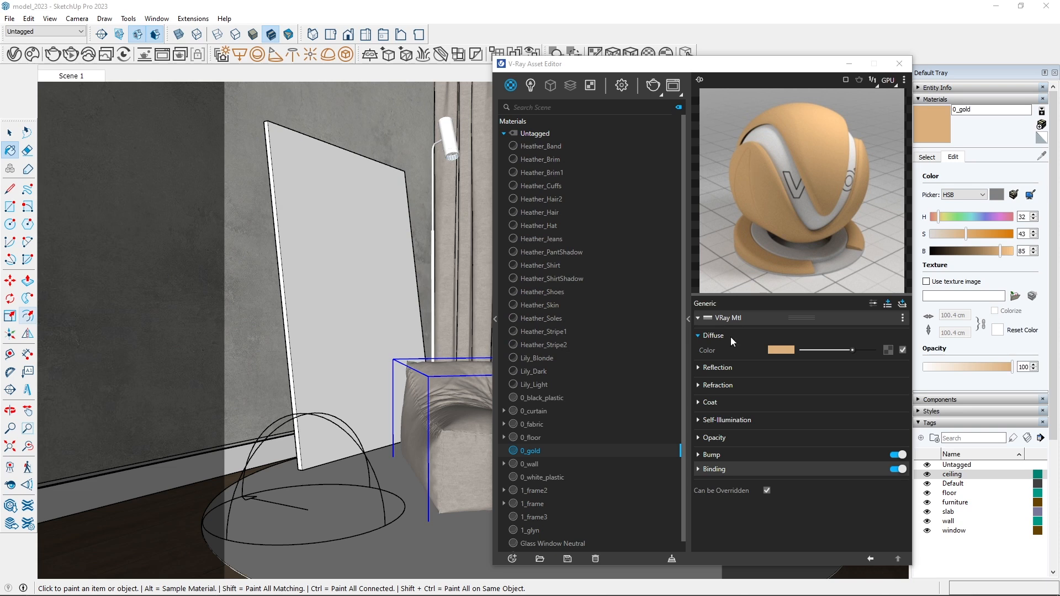
- Give 0_gold a white reflection color, a reflection glossiness of 0.8 and a metalness of 1
left_click(721, 368)
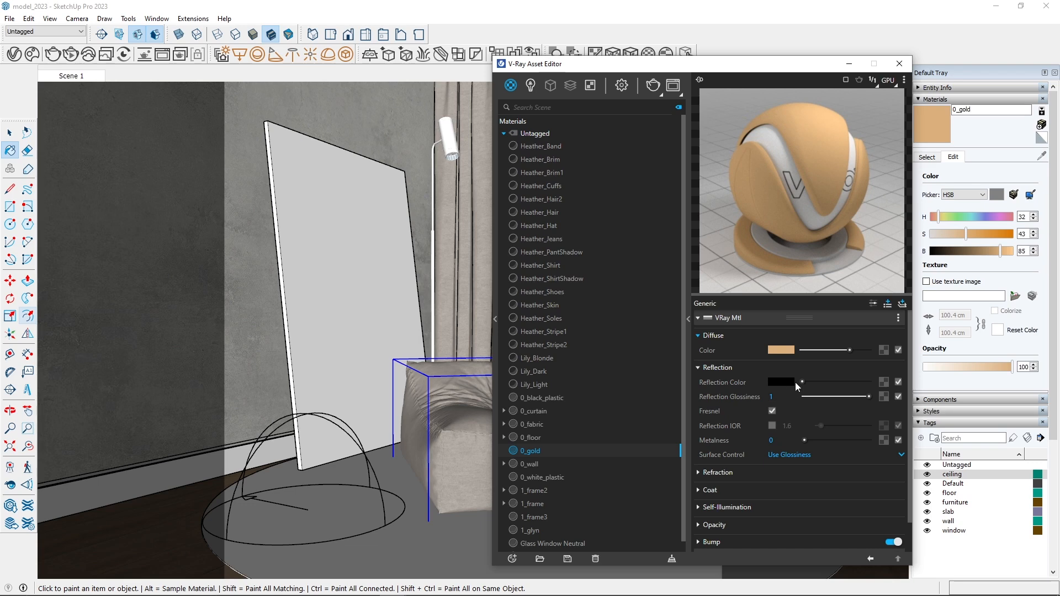
left_click_drag(802, 382, 853, 396)
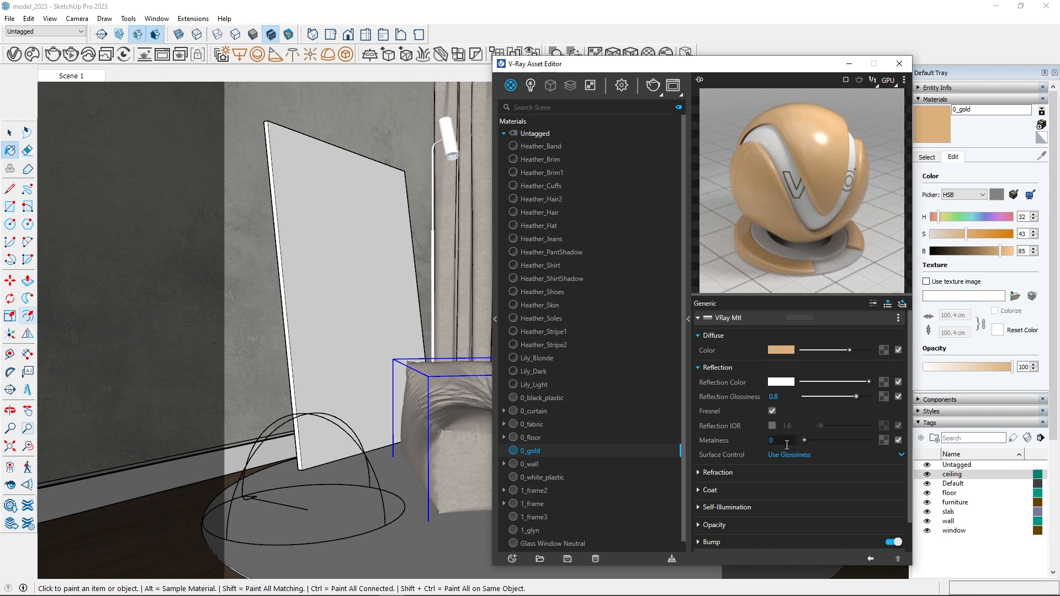
left_click_drag(804, 441, 869, 441)
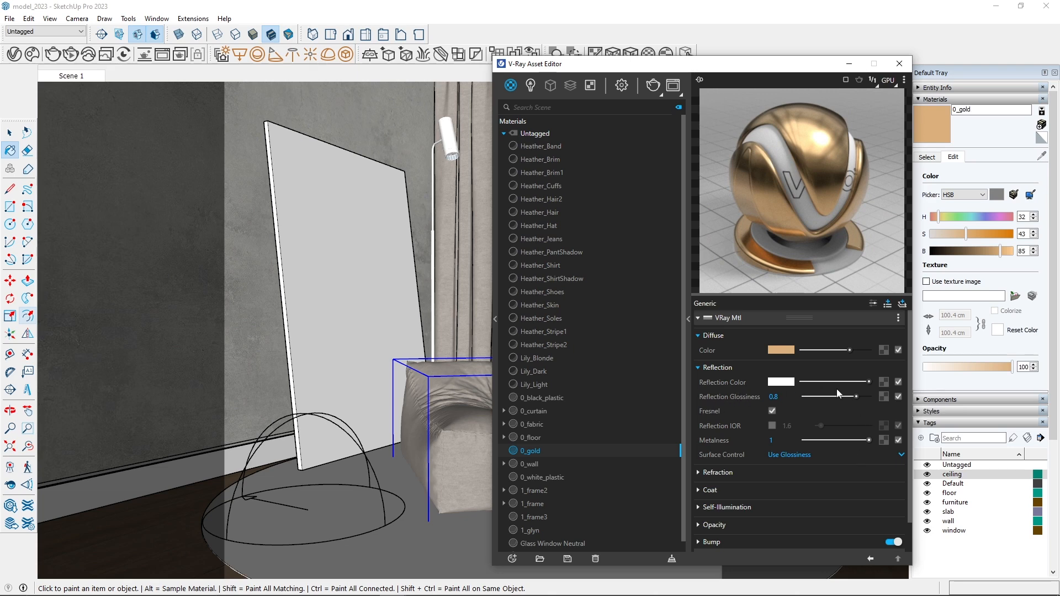
- Try a reflection glossiness of 1 on 0_gold, compare the preview and return the glossiness to 0.8
left_click_drag(856, 397, 874, 397)
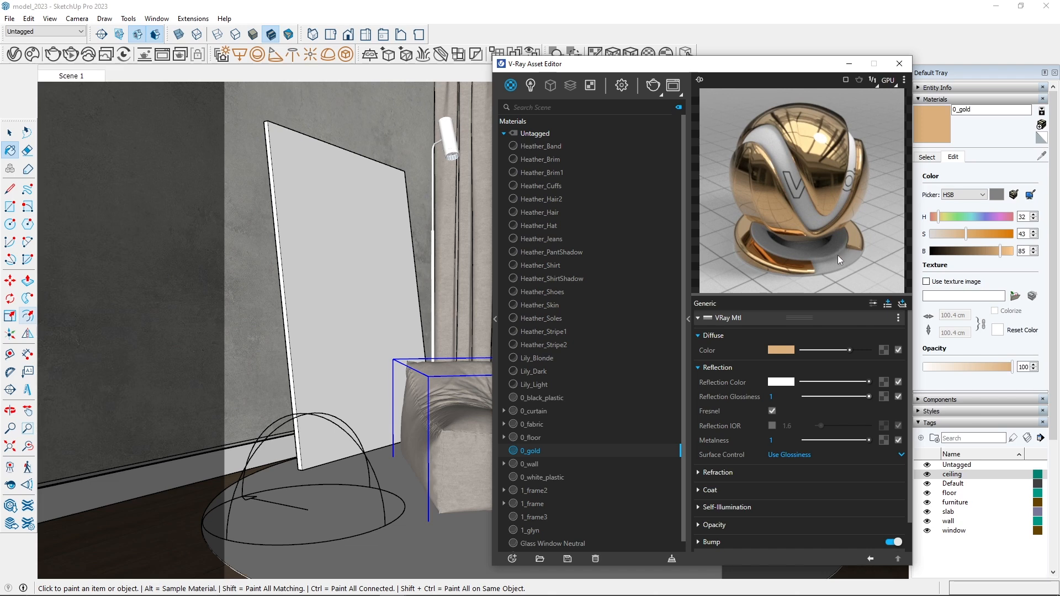
left_click(860, 397)
mouse_move(860, 396)
left_mouse_down()
mouse_move(822, 394)
mouse_move(856, 396)
left_mouse_up()
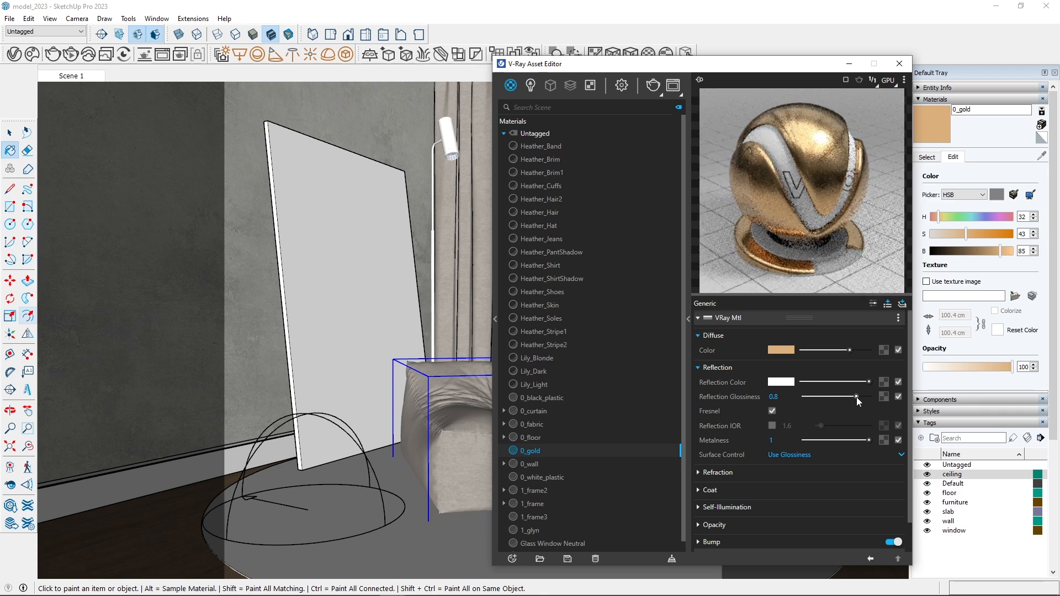
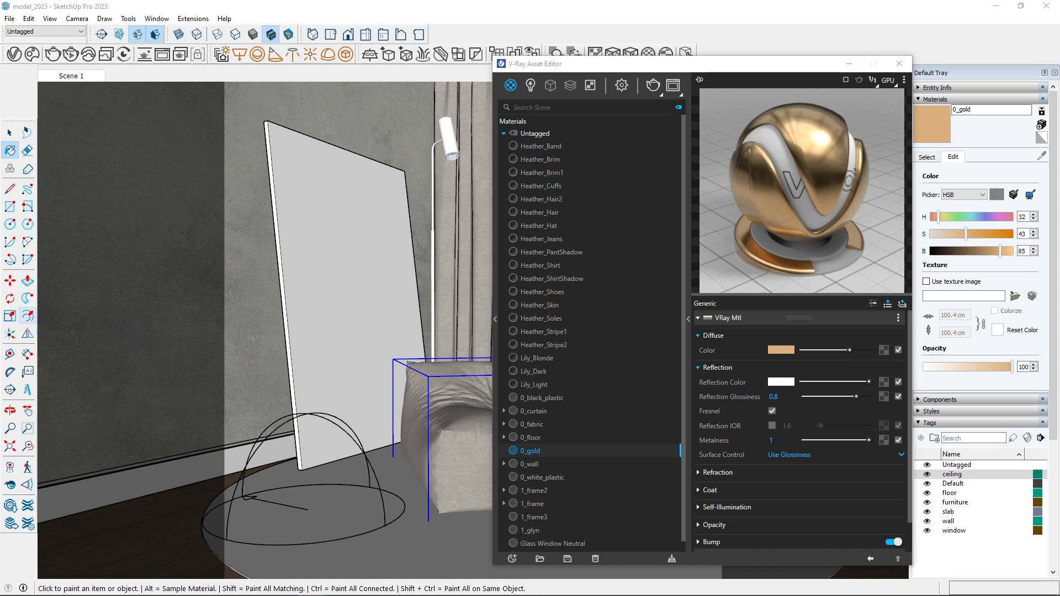
- Move the Asset Editor out of the way and paint the floor lamp with 0_gold
mouse_move(772, 67)
left_mouse_down()
mouse_move(750, 80)
mouse_move(769, 74)
left_mouse_up()
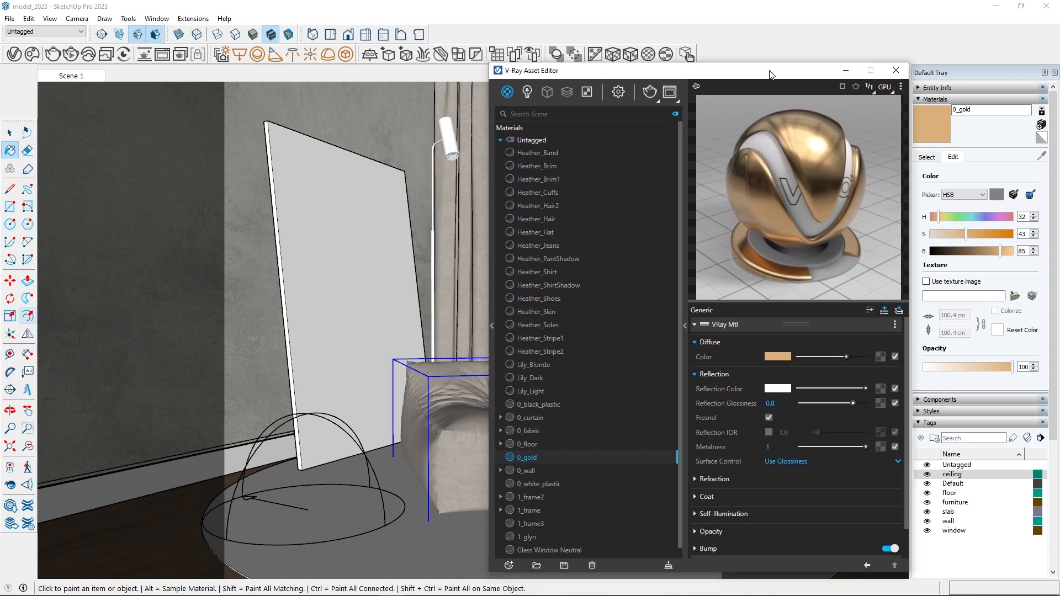
left_click(846, 72)
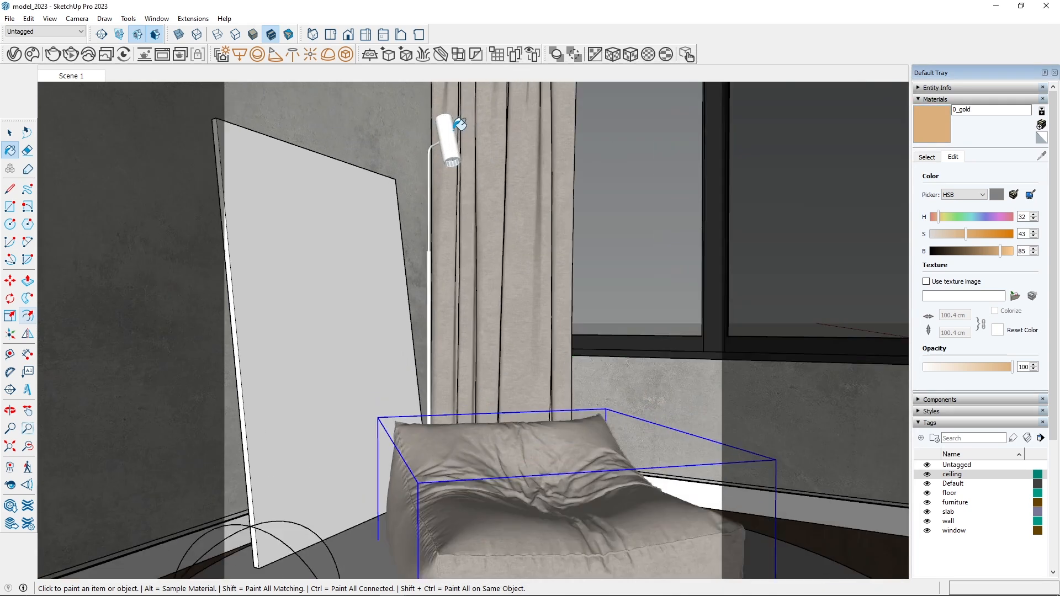
scroll(459, 124, "up", 5)
left_click(448, 141)
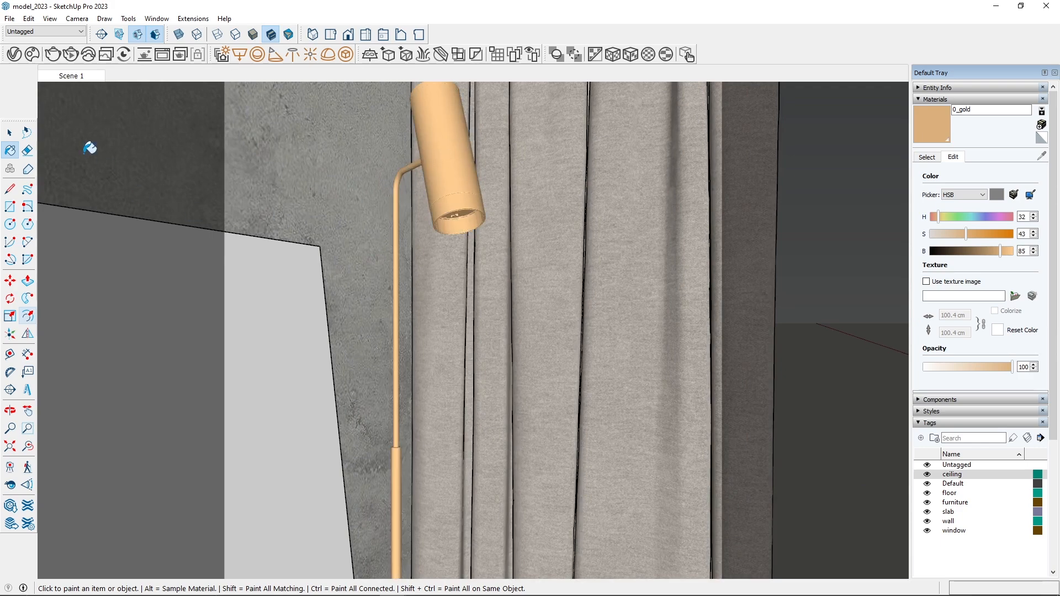
- Create a new generic V-Ray material named 0_painting for the leaning panel
left_click(10, 132)
scroll(413, 287, "down", 8)
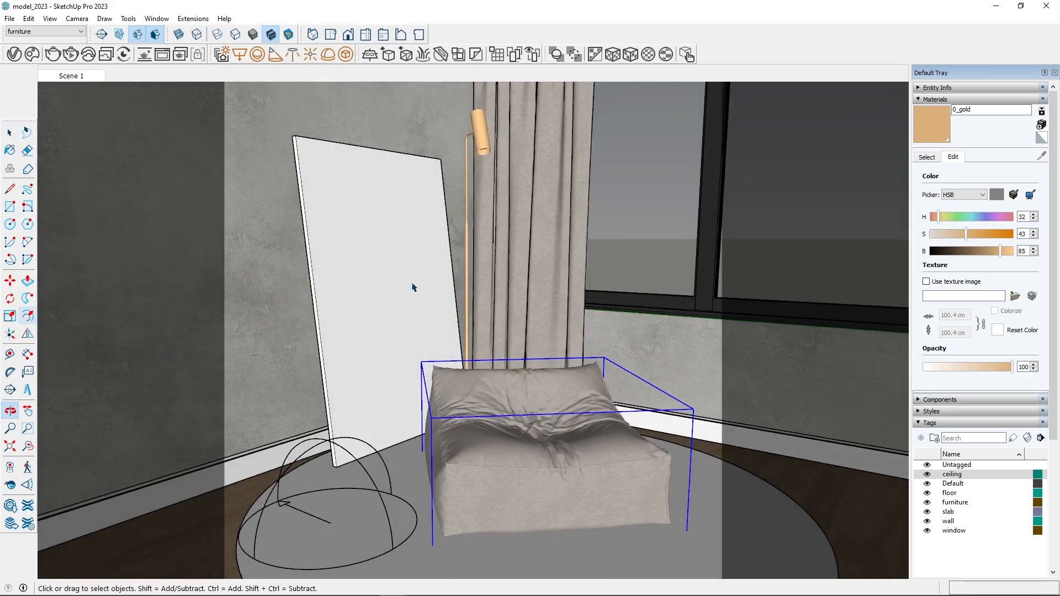
scroll(413, 287, "up", 5)
left_click(14, 53)
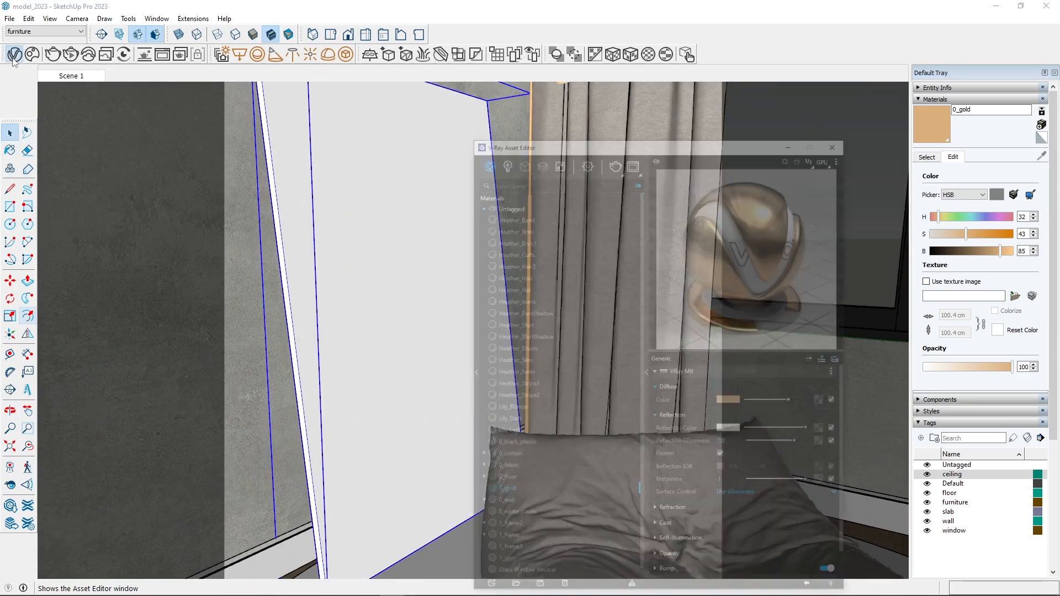
left_click(508, 565)
mouse_move(527, 551)
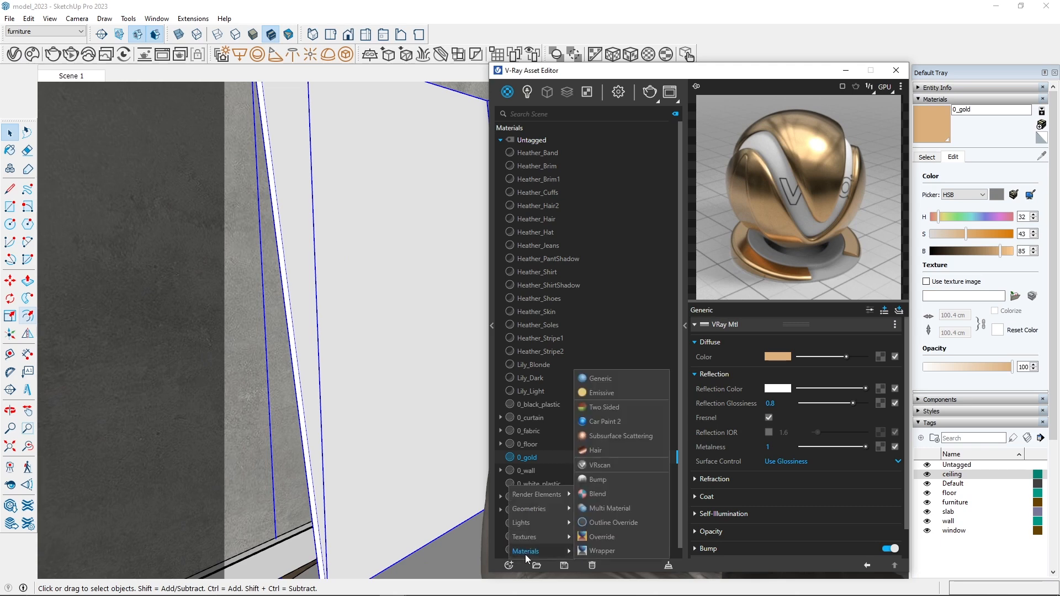
left_click(605, 378)
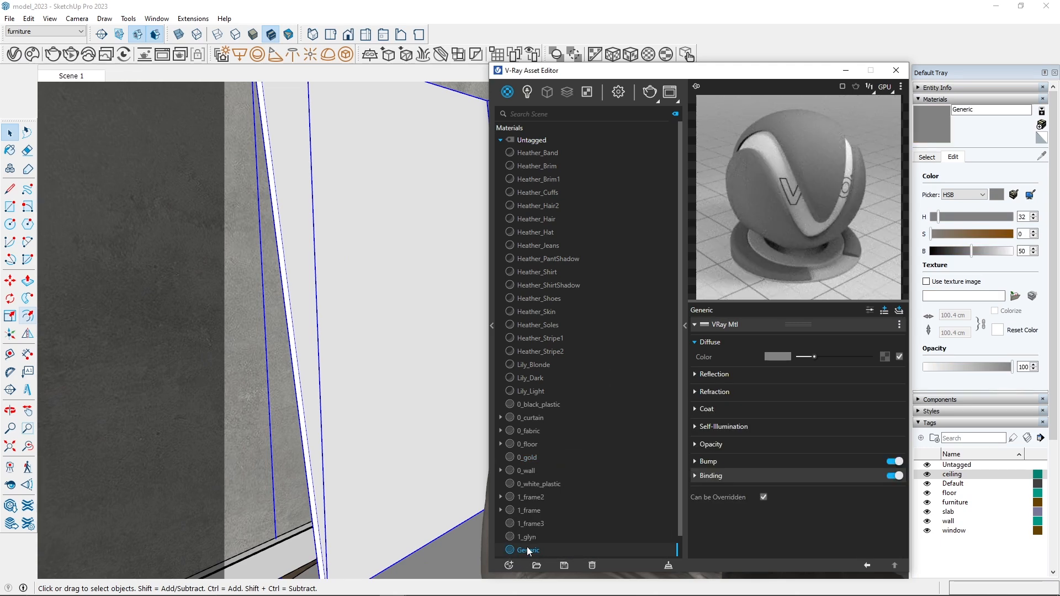
type("0_")
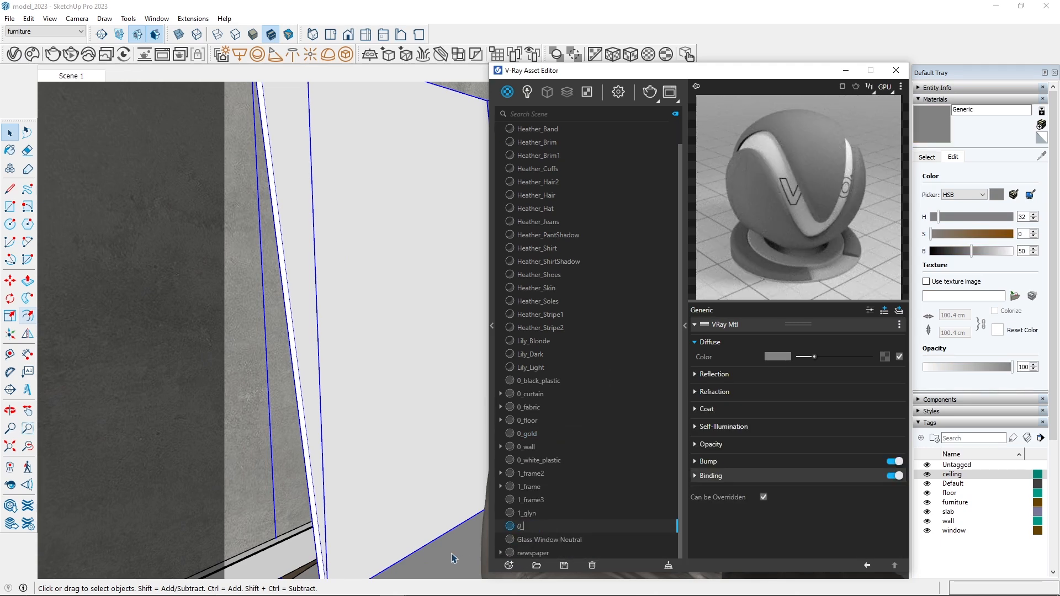
type("painting")
key("Return")
- Load the painting image as the diffuse bitmap of 0_painting and close the Asset Editor
left_click(882, 357)
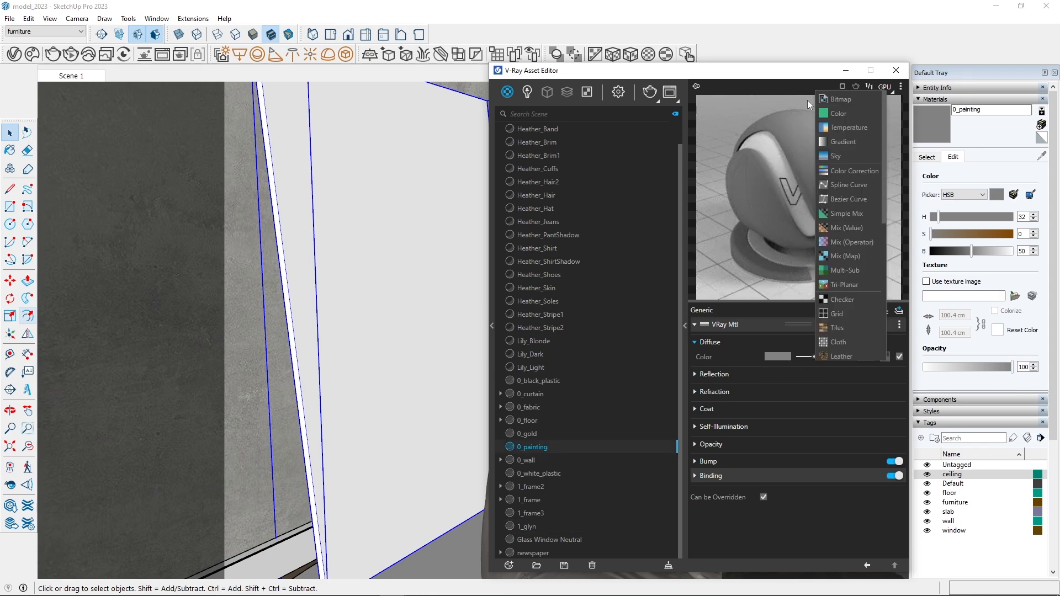
left_click(852, 100)
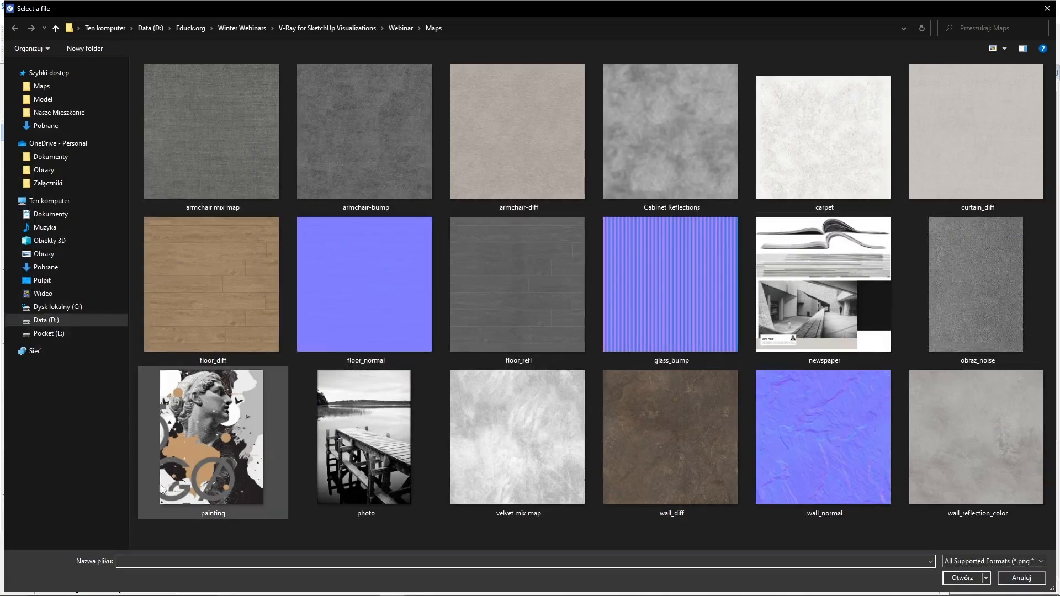
double_click(197, 454)
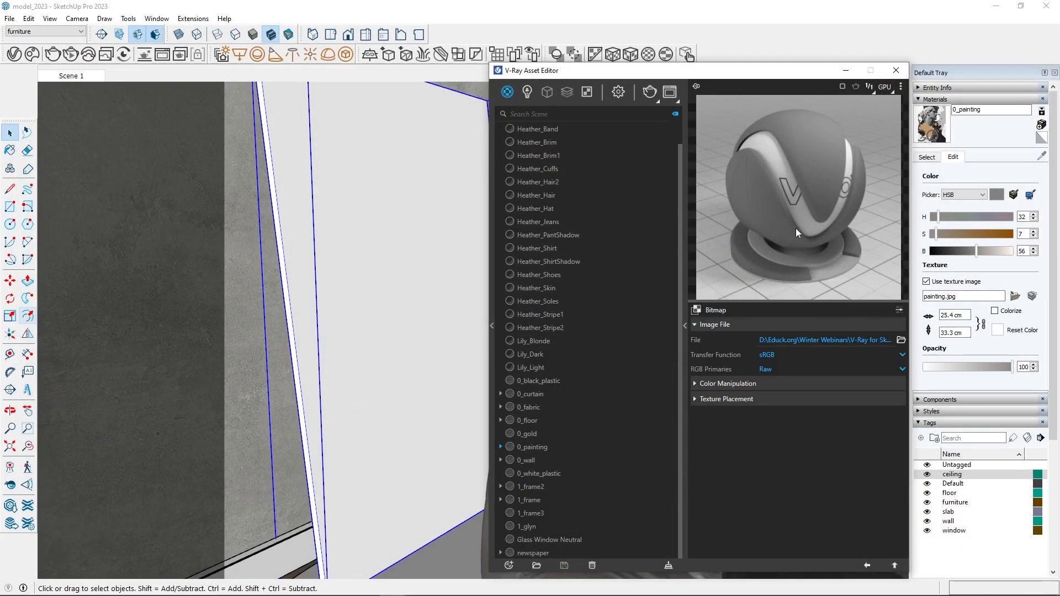
left_click(866, 566)
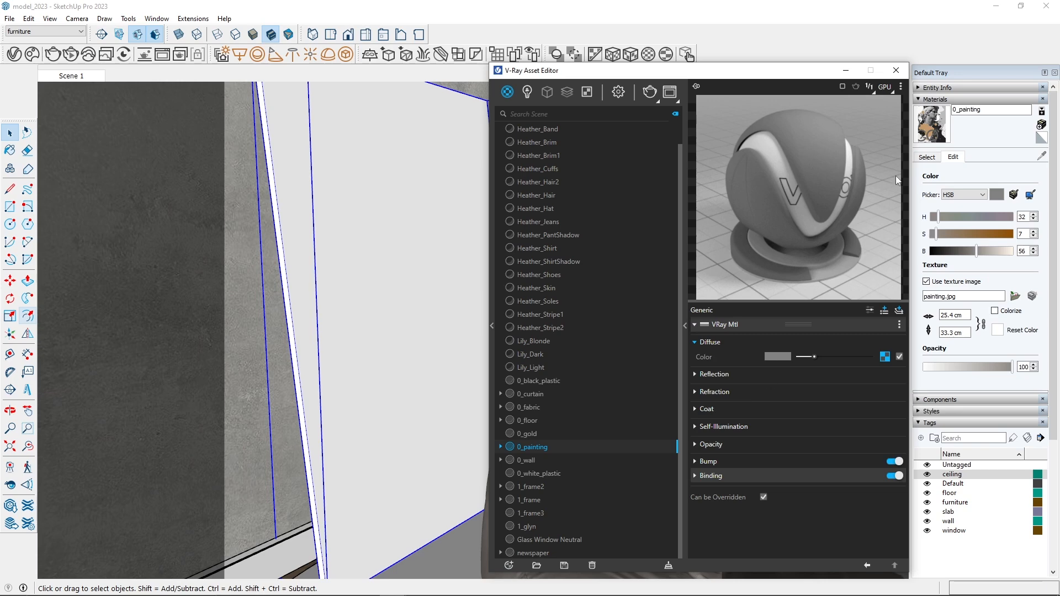
left_click(895, 71)
- Paint the whole leaning panel with the 0_painting material
key("b")
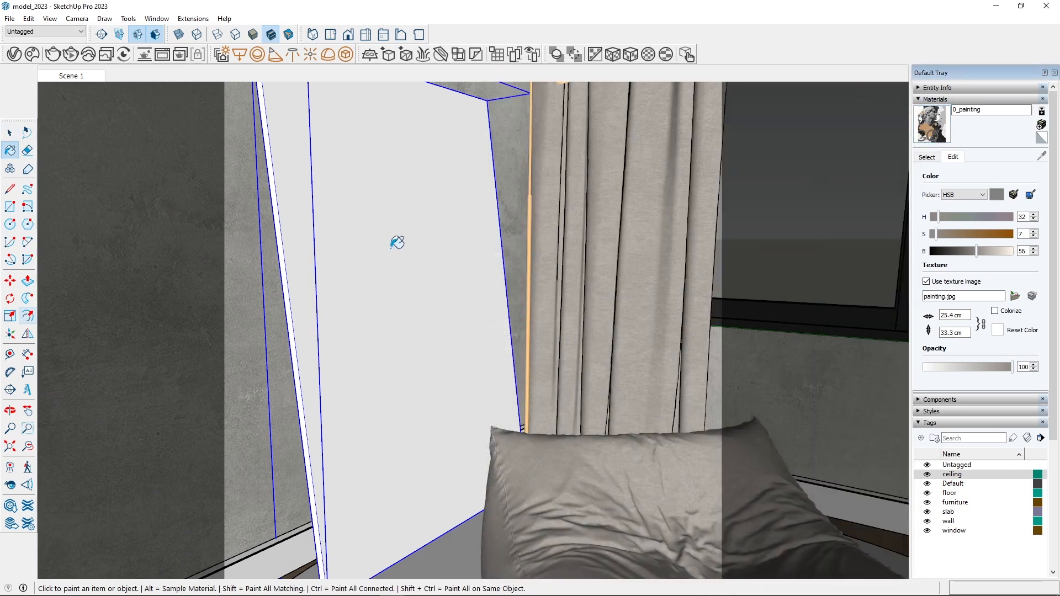
left_click(397, 243)
mouse_move(397, 243)
middle_mouse_down()
mouse_move(473, 319)
mouse_move(276, 132)
mouse_move(296, 97)
middle_mouse_up()
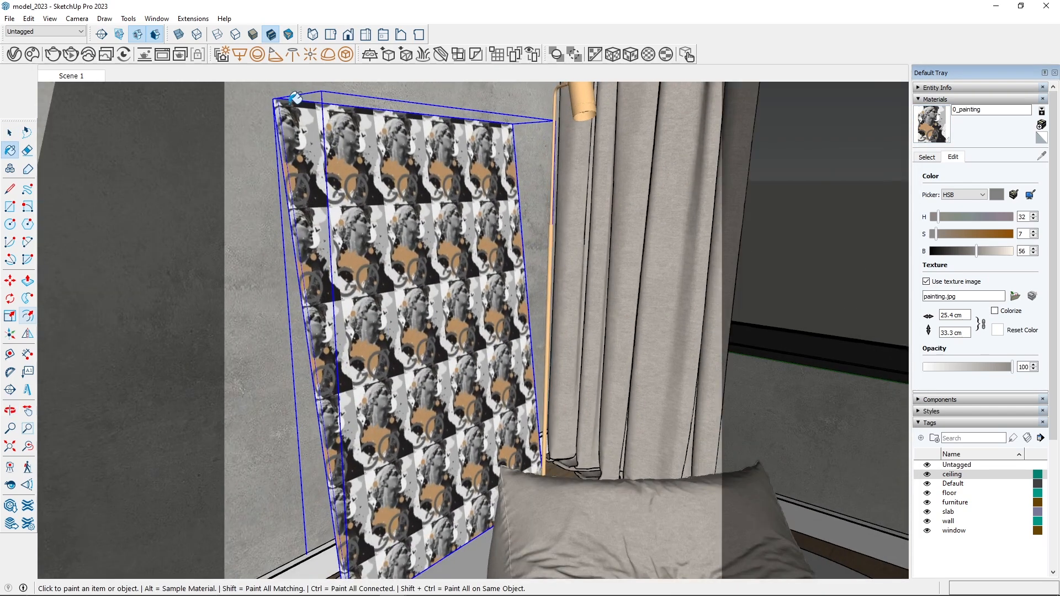
scroll(296, 98, "up", 3)
- Open the panel group and paint its front face directly with 0_painting
left_click(10, 132)
scroll(402, 247, "down", 4)
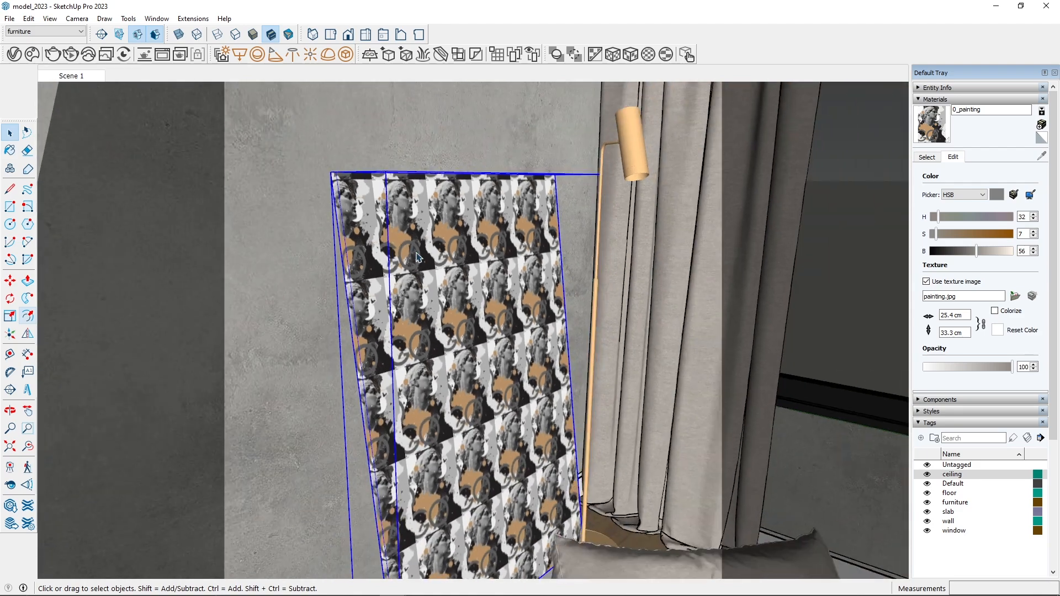
double_click(417, 256)
left_click(917, 114)
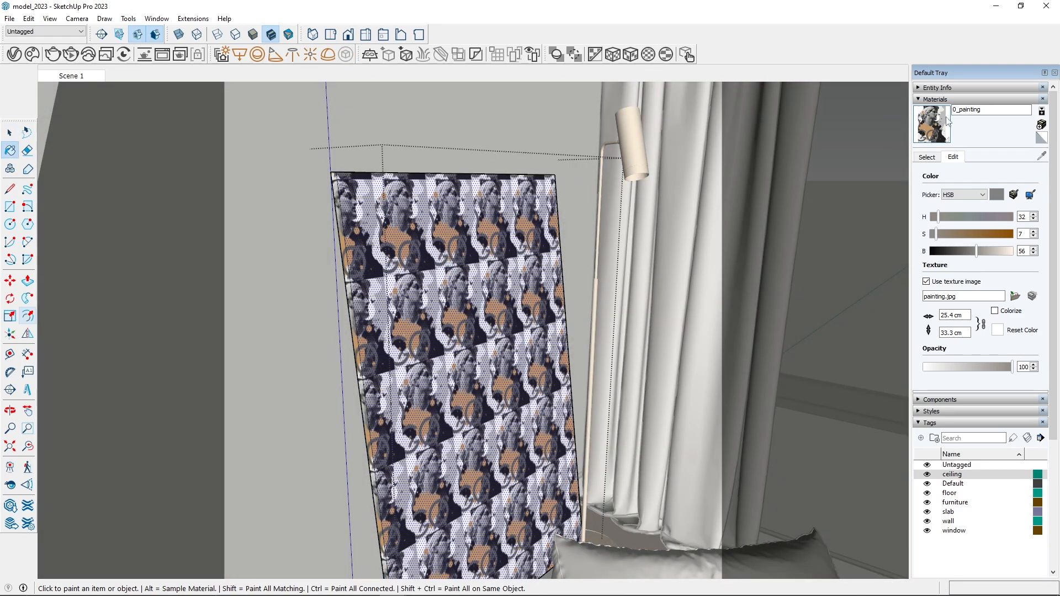
left_click(473, 290)
scroll(453, 300, "up", 5)
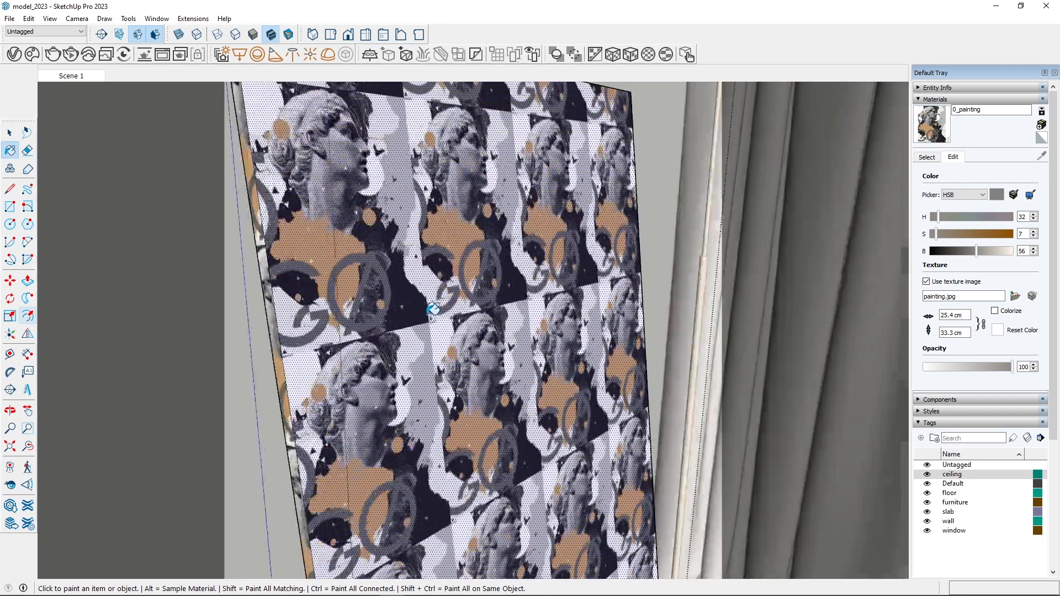
scroll(423, 307, "down", 3)
- Set the texture width of 0_painting to 100.4 cm
left_click(9, 133)
left_click(9, 135)
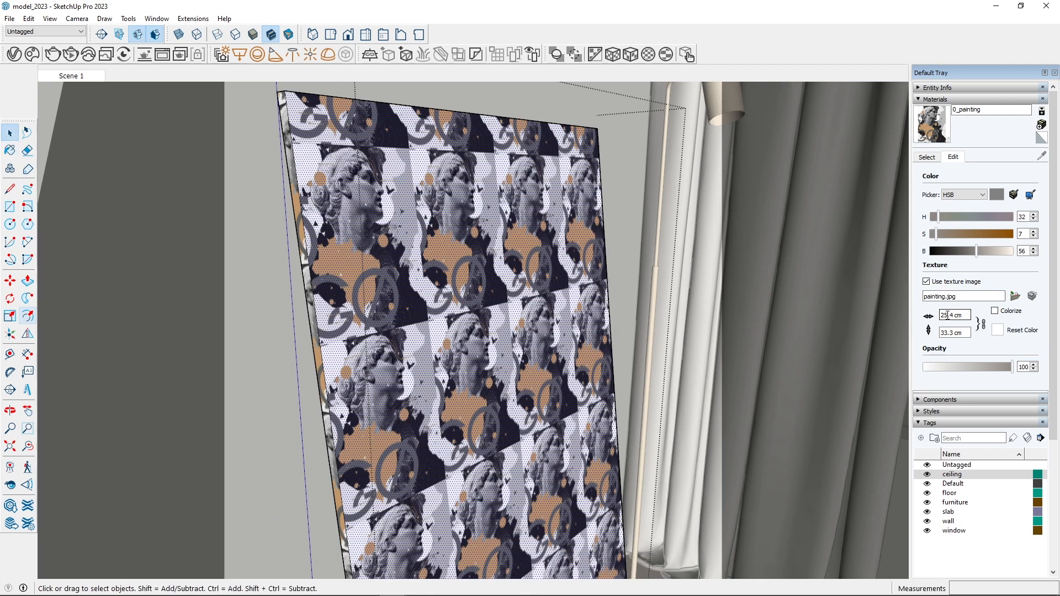
type("100")
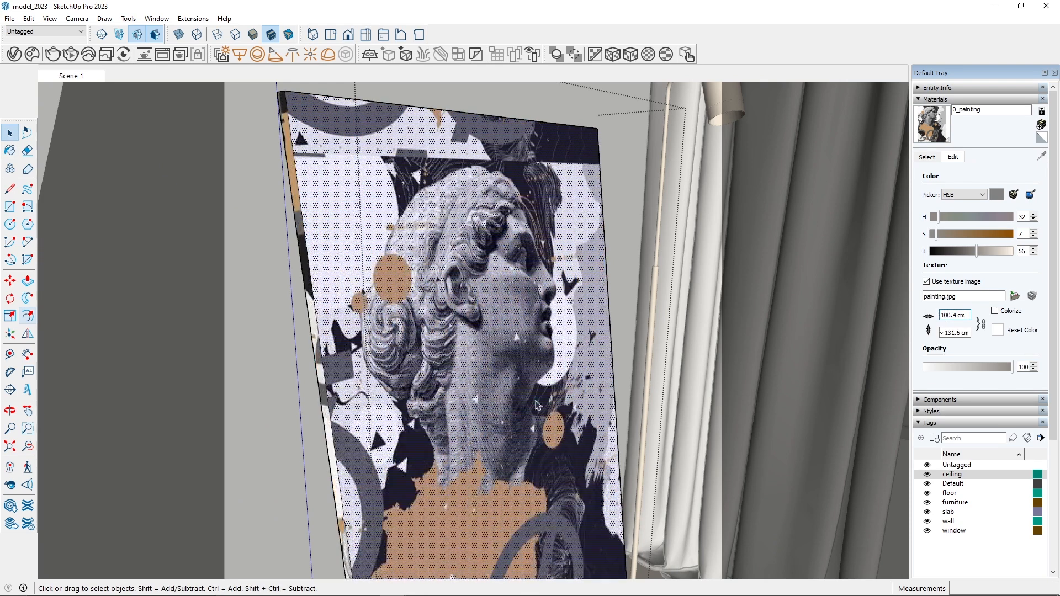
scroll(486, 240, "down", 4)
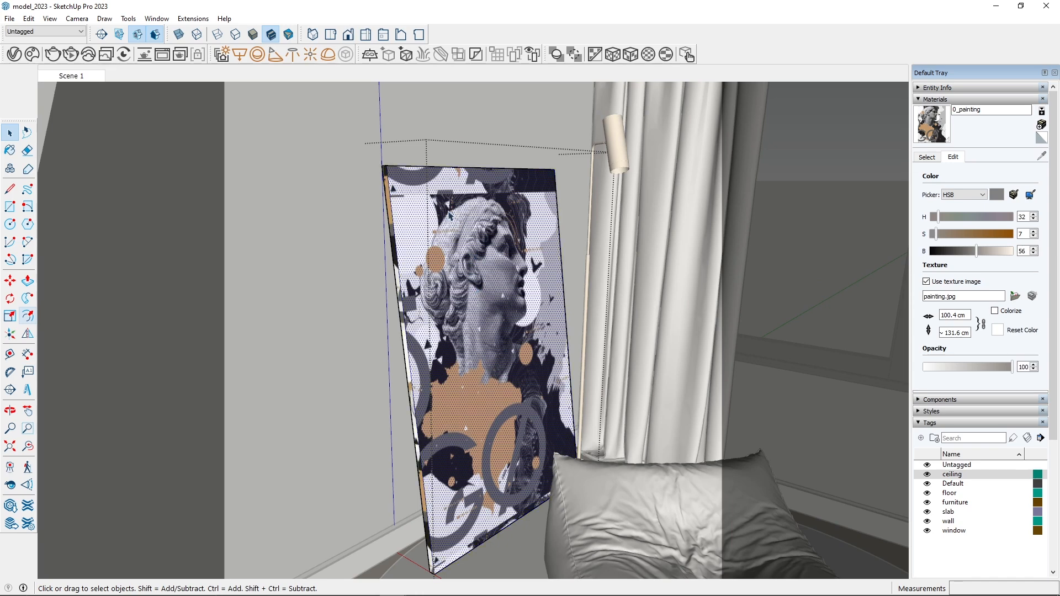
- Adjust the texture position on the panel's front face so a single painting image fits its edges
right_click(474, 225)
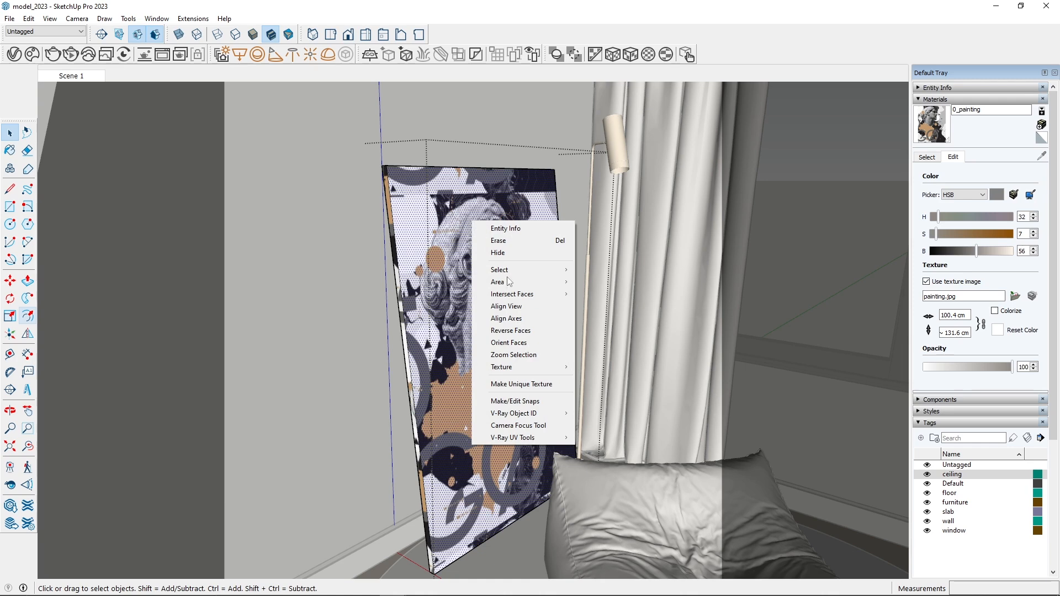
mouse_move(549, 367)
left_click(585, 367)
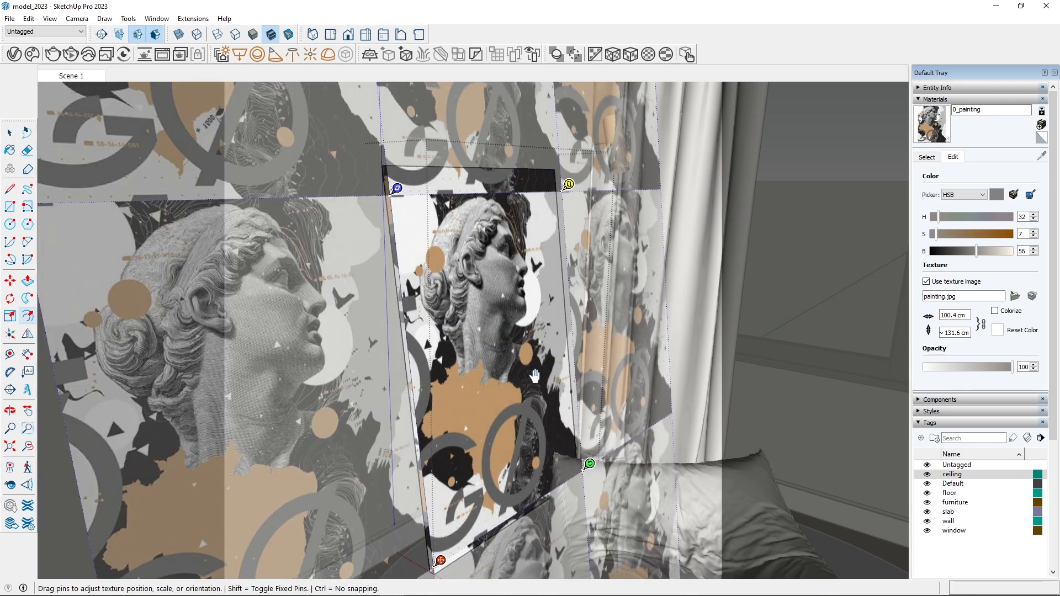
left_click_drag(594, 462, 578, 446)
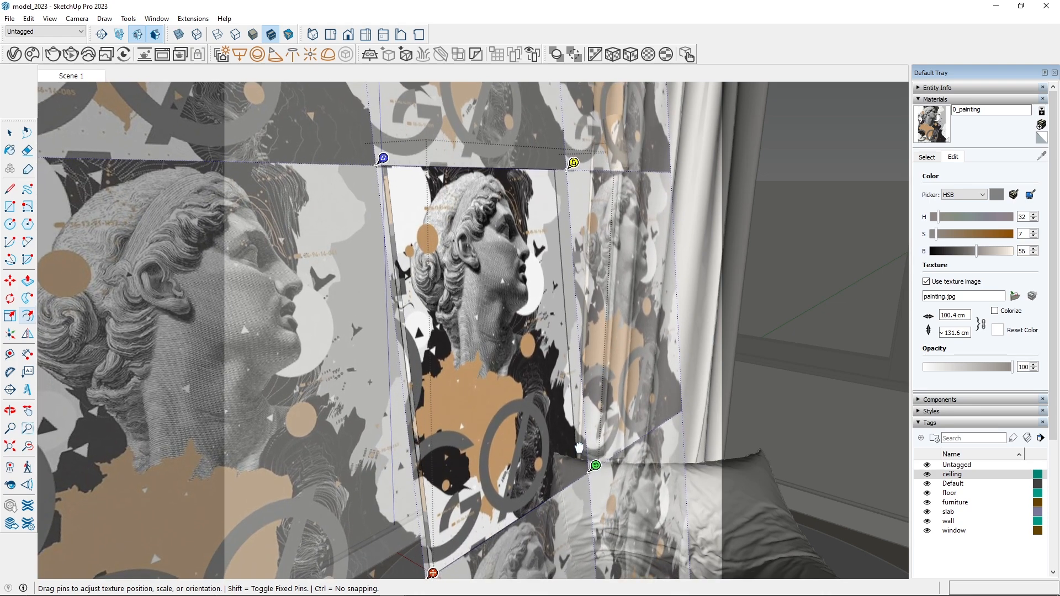
key("Return")
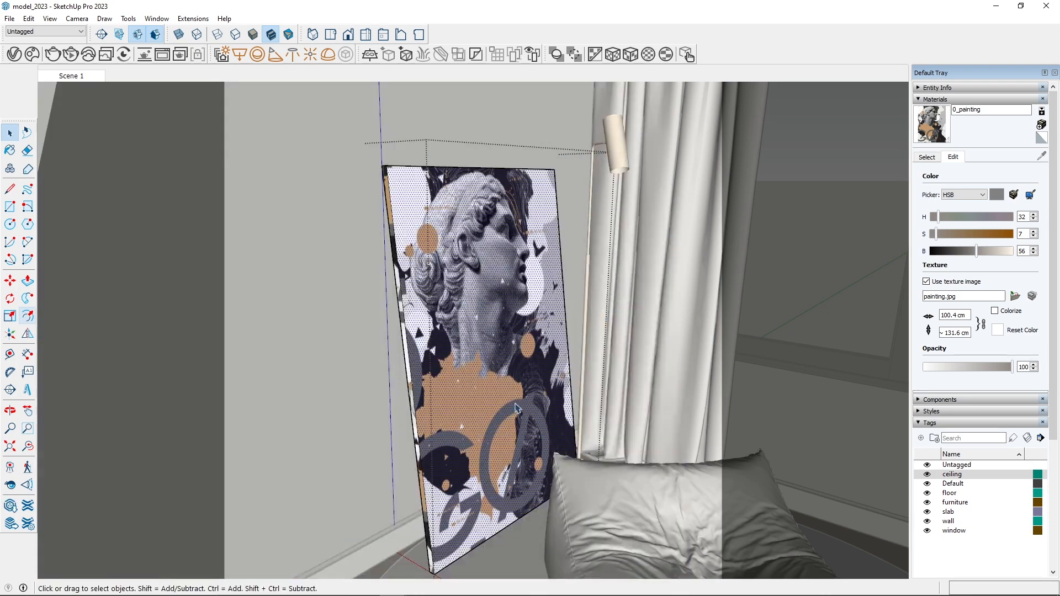
- Sample the front face's positioned texture, paint it onto the panel's narrow side face and leave the group
scroll(419, 374, "up", 5)
left_click(419, 374)
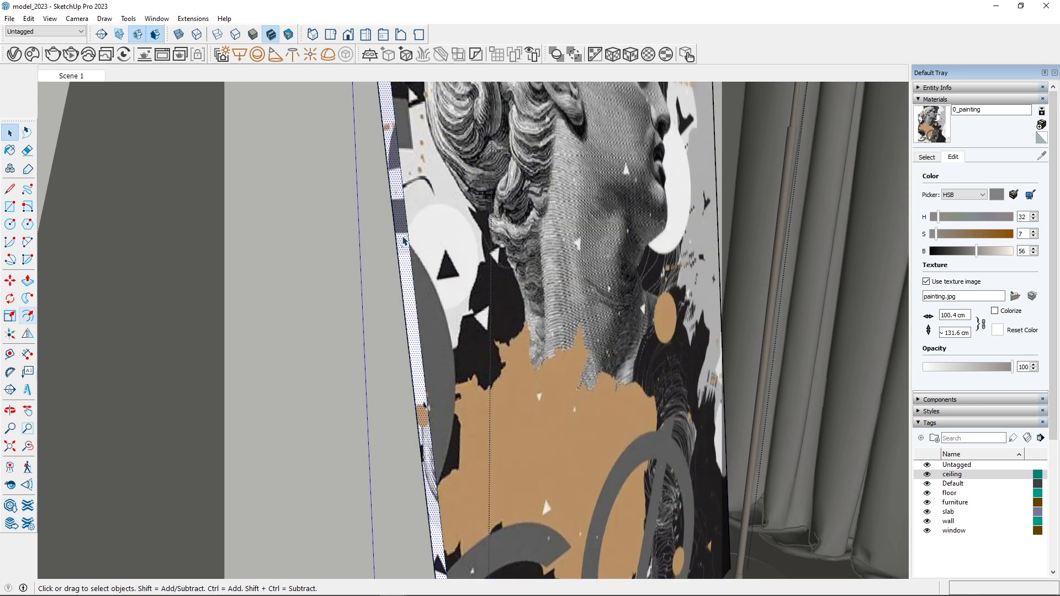
left_click(10, 149)
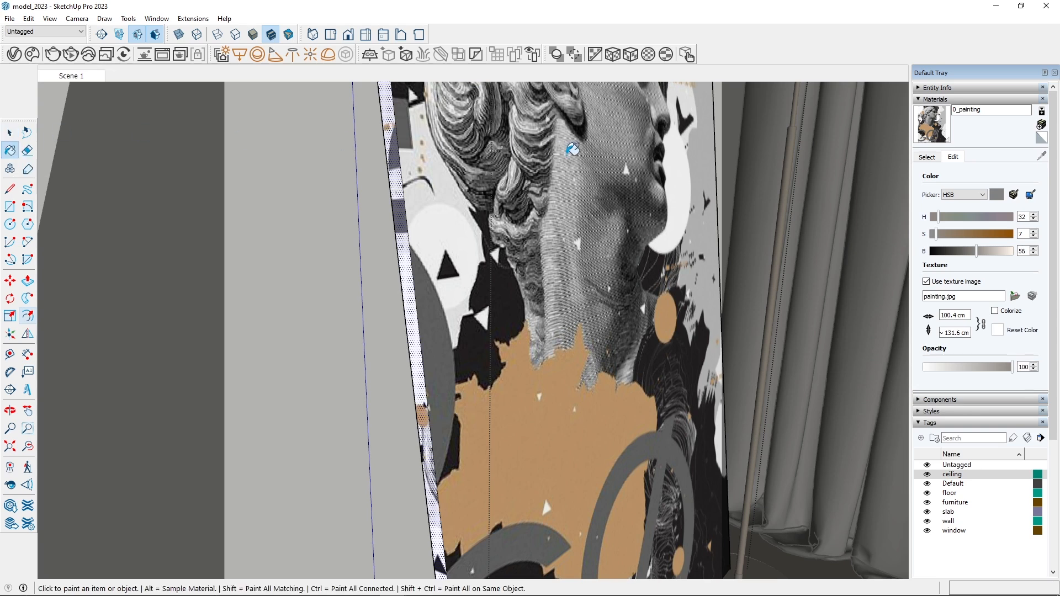
key("alt")
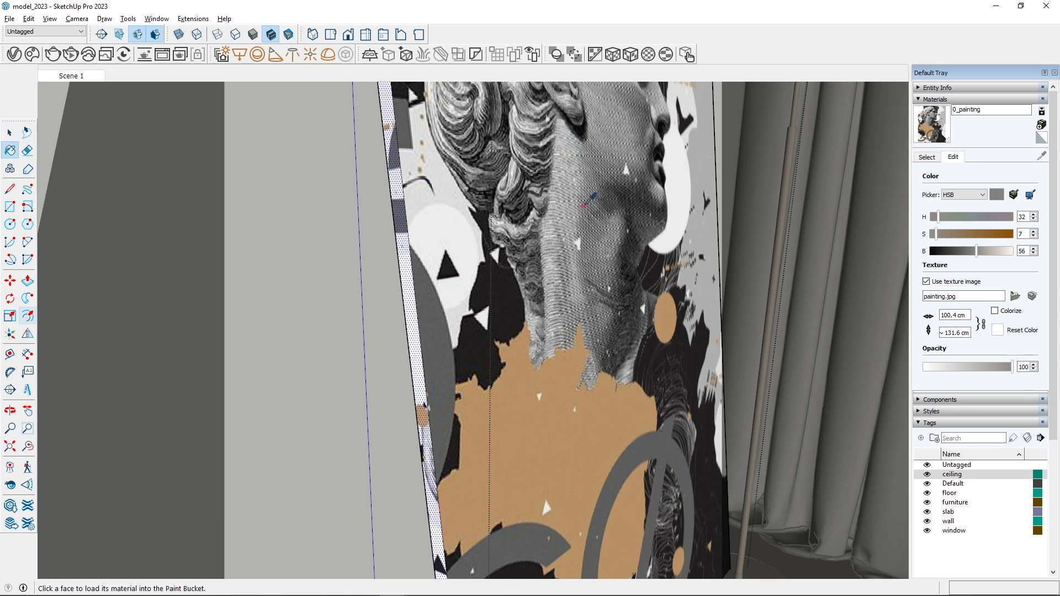
left_click(548, 207, "alt")
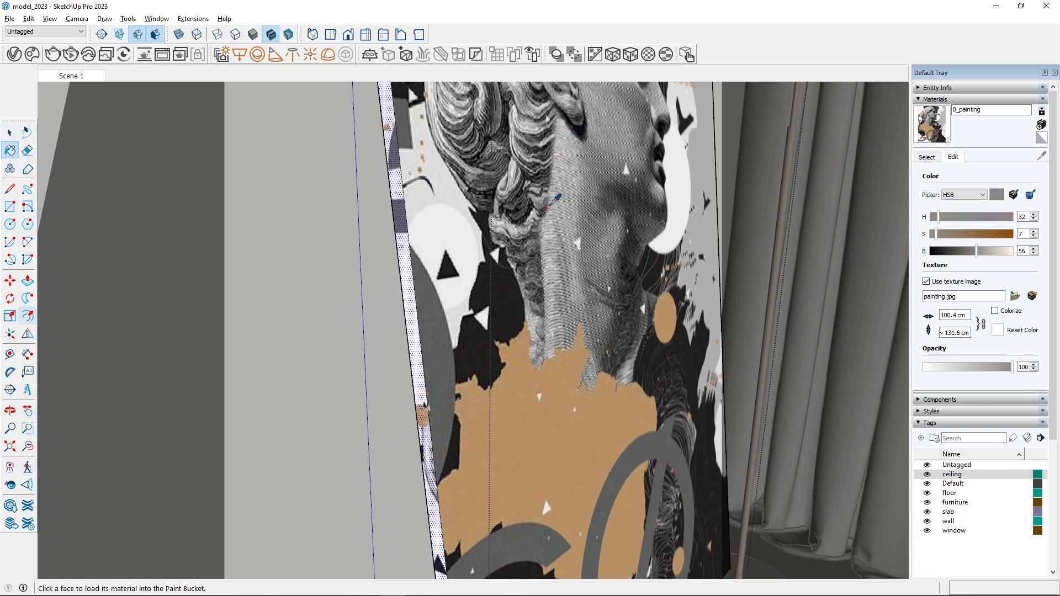
left_click(408, 236)
scroll(436, 353, "down", 3)
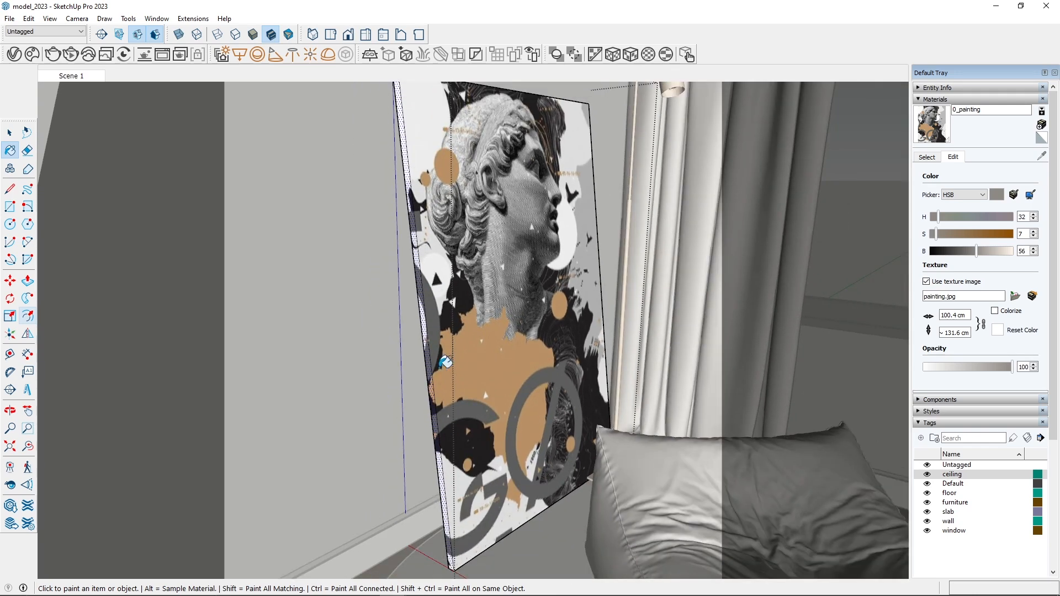
scroll(452, 533, "up", 5)
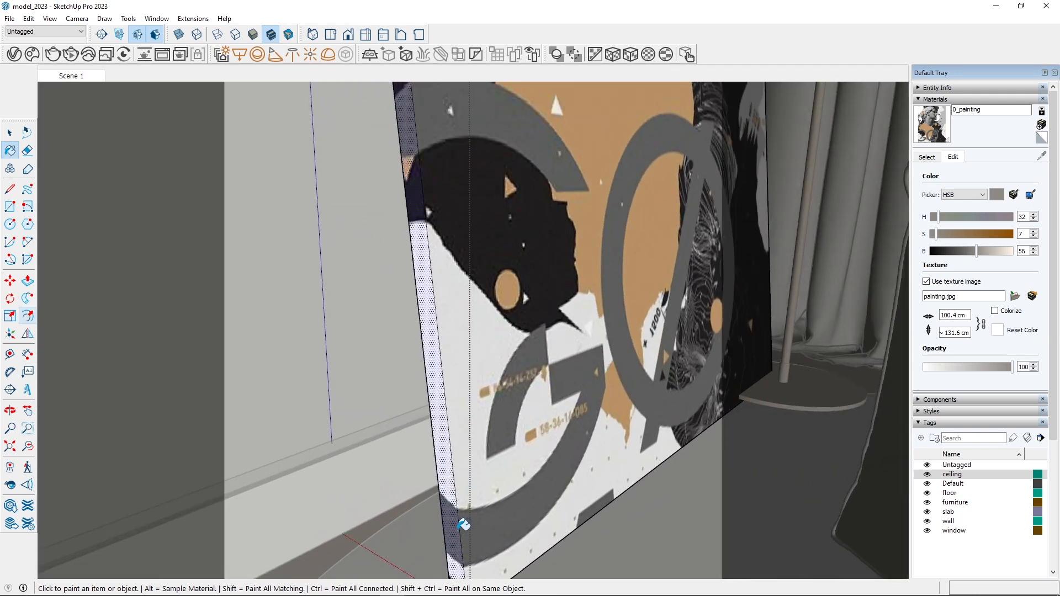
left_click(9, 133)
mouse_move(108, 173)
middle_mouse_down()
mouse_move(519, 287)
mouse_move(544, 281)
middle_mouse_up()
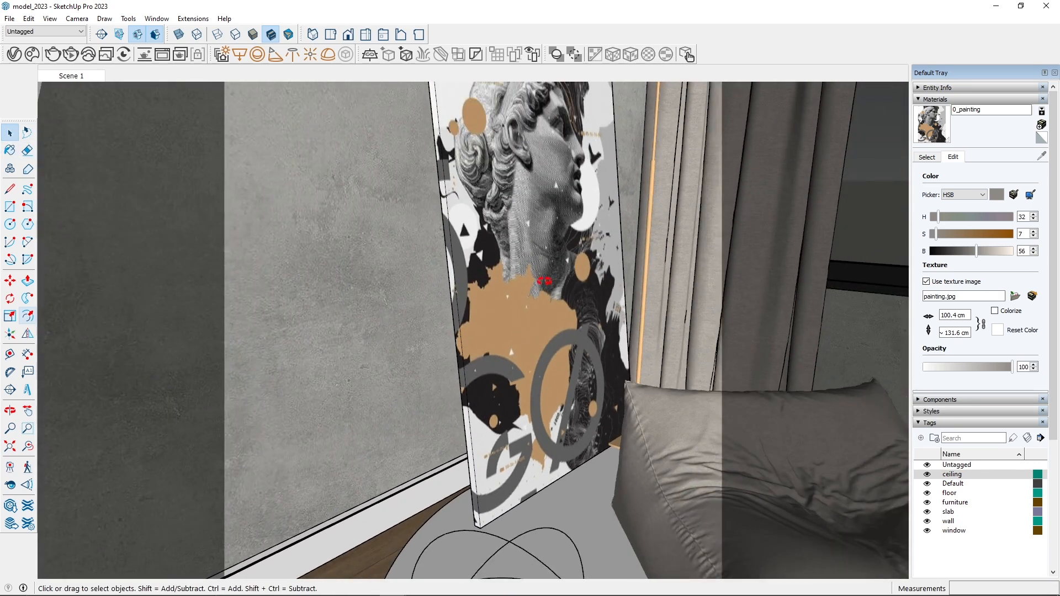
- Add a Noise B texture as the bump map of 0_painting
scroll(528, 160, "up", 5)
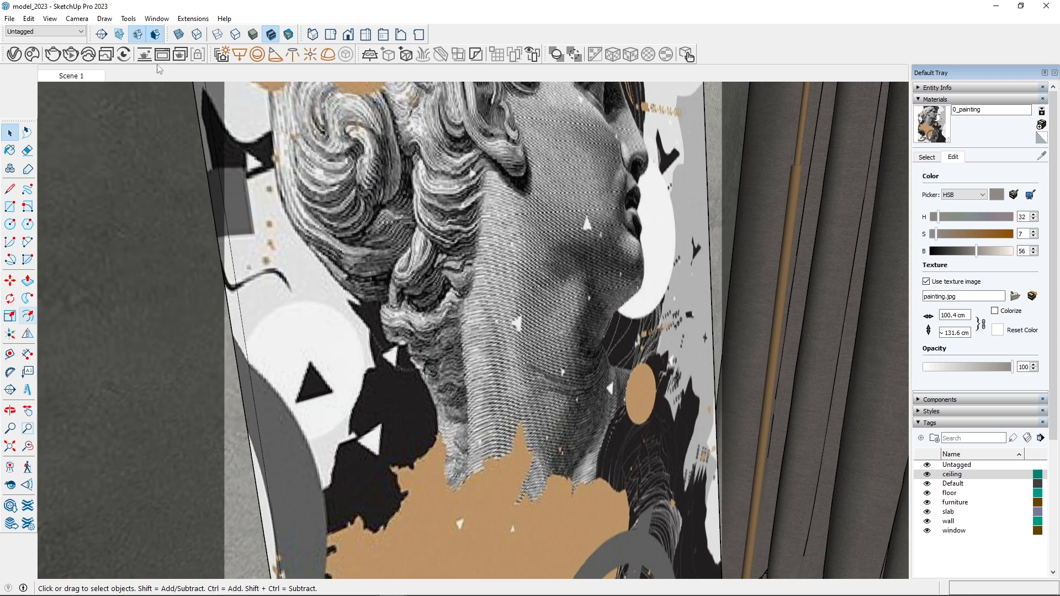
left_click(14, 54)
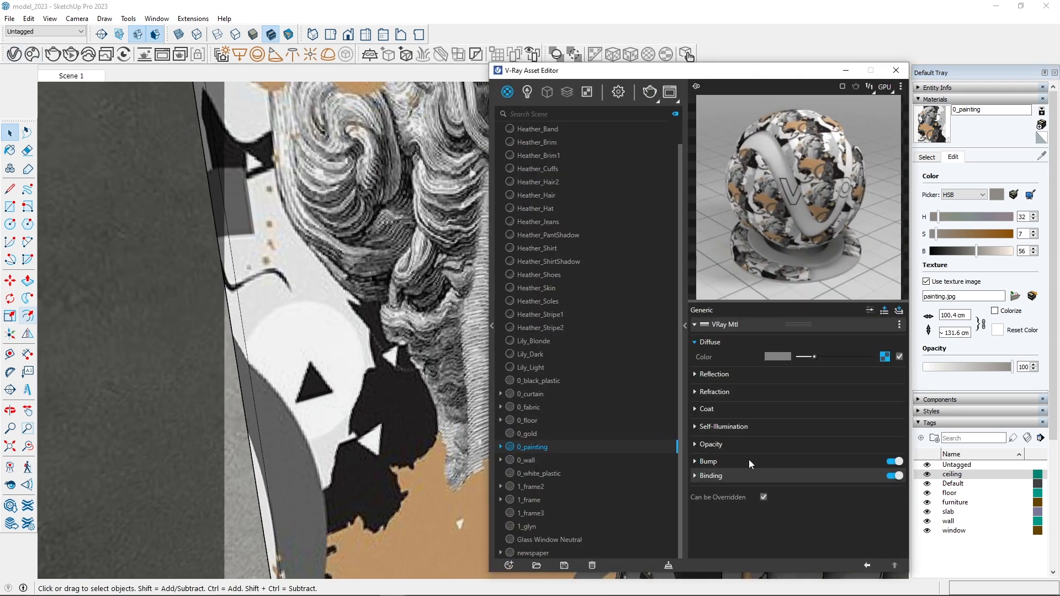
left_click(694, 462)
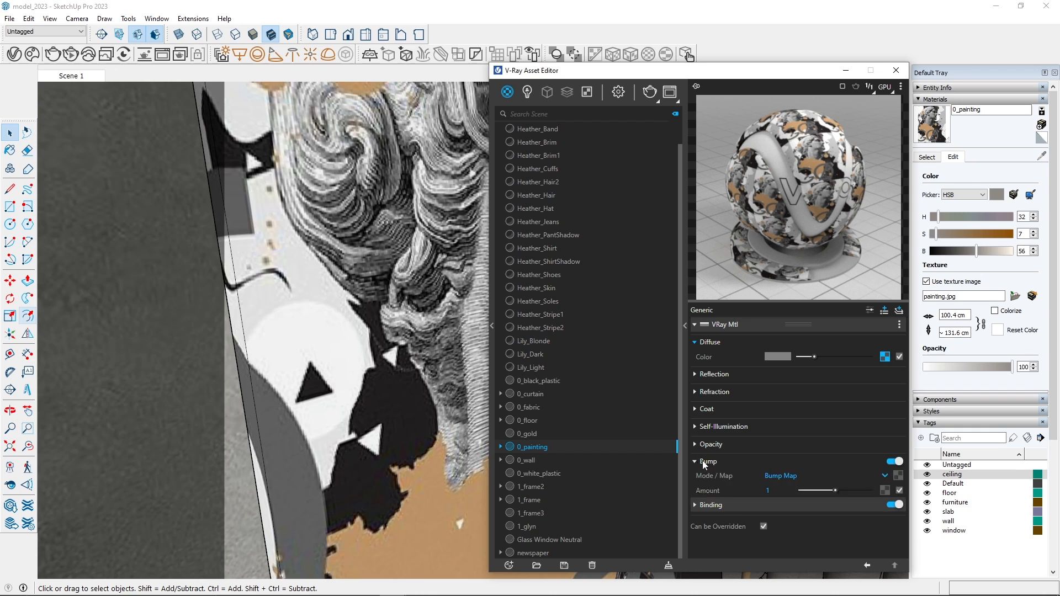
left_click(897, 474)
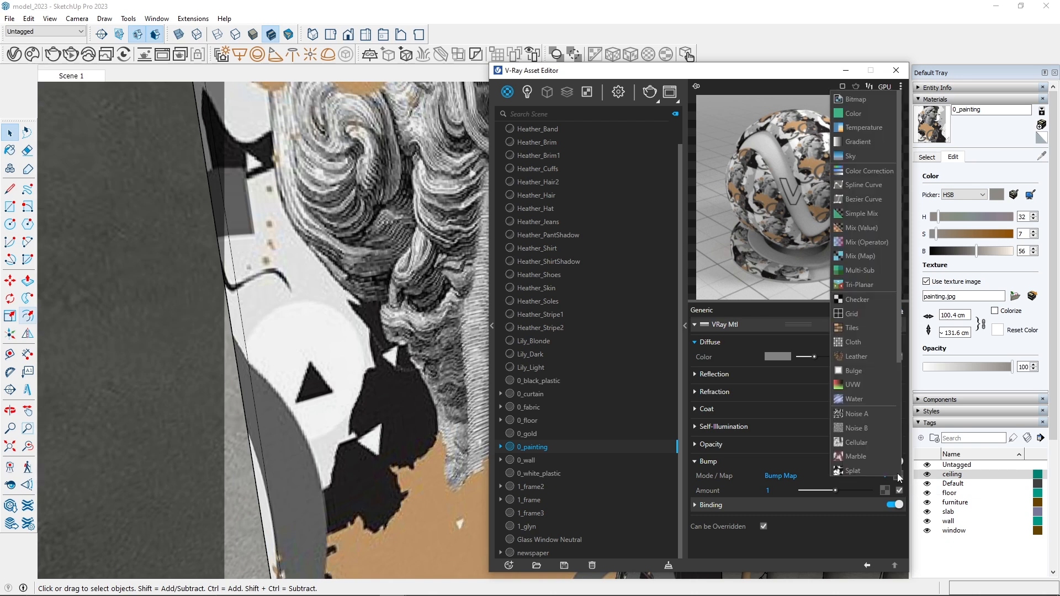
left_click(869, 427)
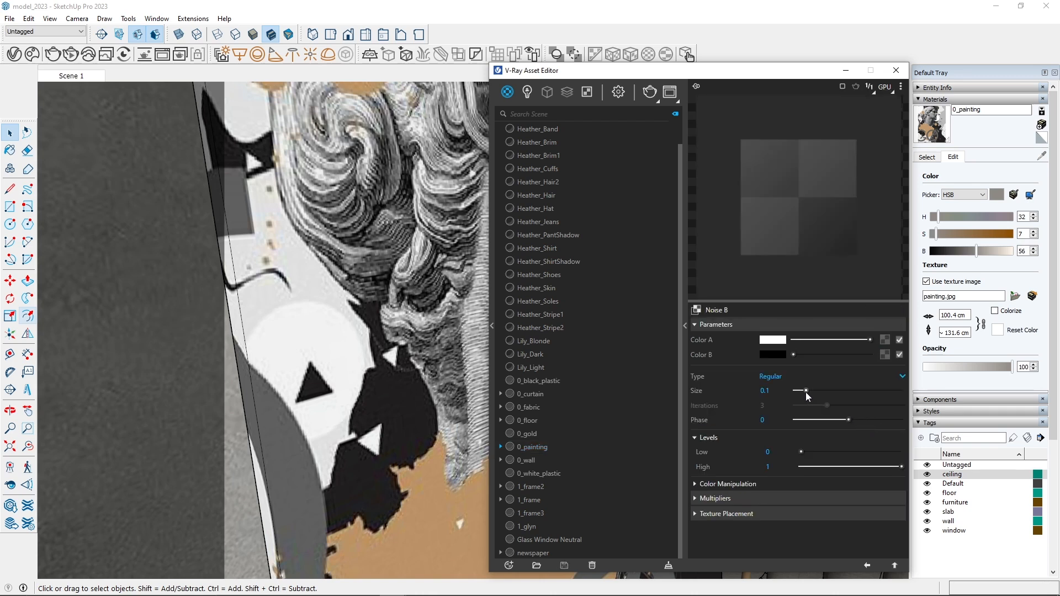
- Set the Noise B size to 0.002
left_click_drag(806, 390, 796, 391)
left_click(775, 392)
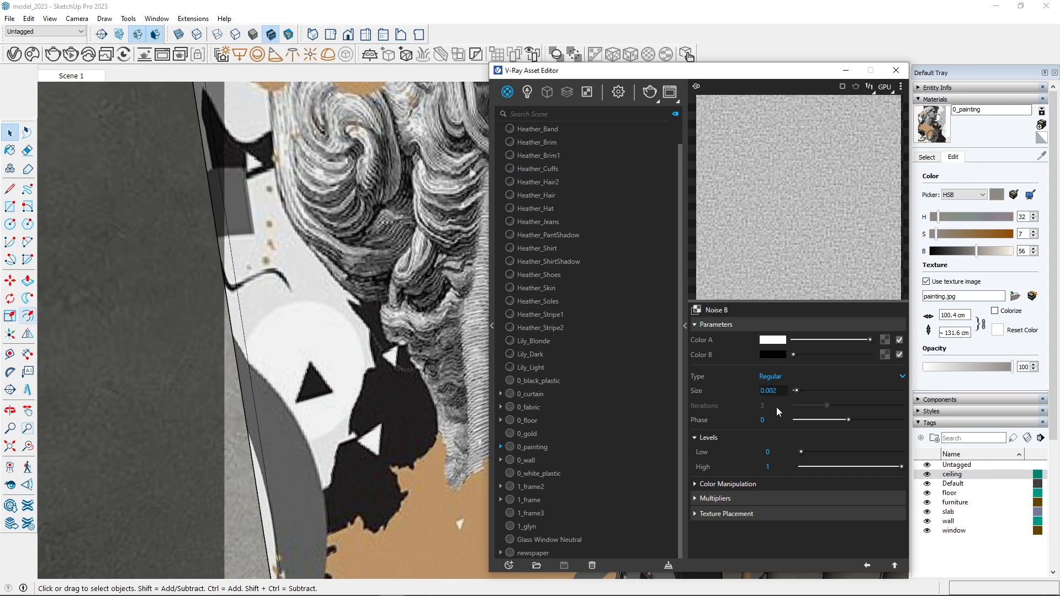
type("0.002")
key("Return")
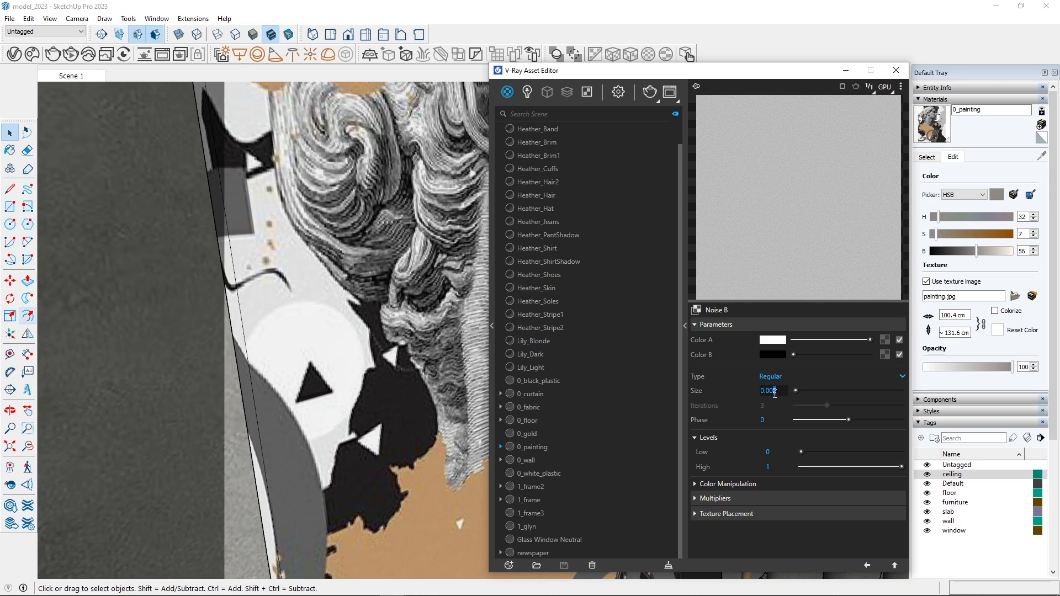
- Set the Noise B size to 0.01 and raise the bump amount of 0_painting to 2
left_click_drag(776, 393, 770, 392)
key("Return")
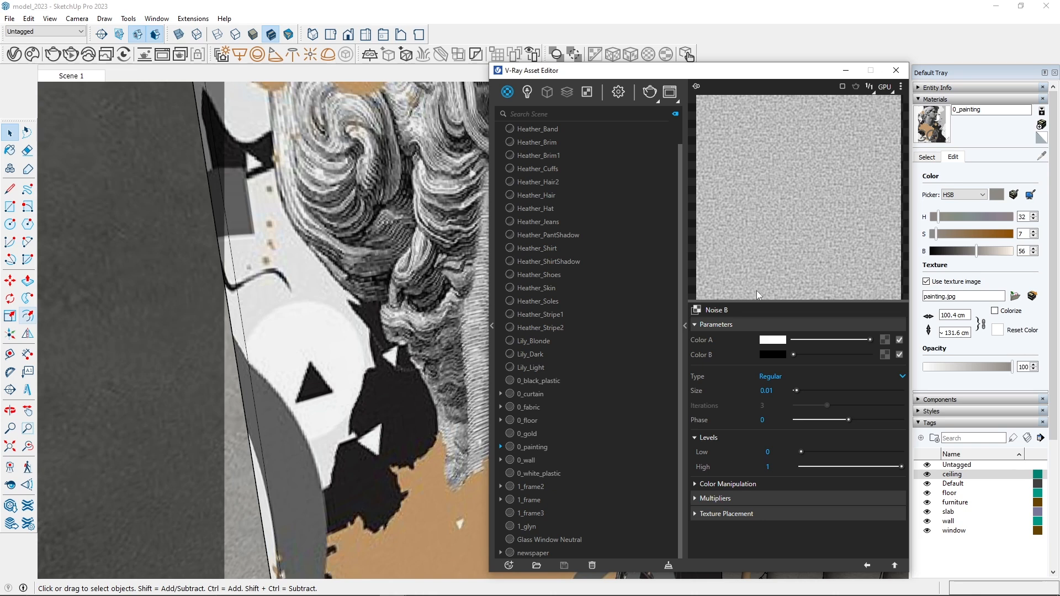
left_click(782, 389)
left_click(870, 565)
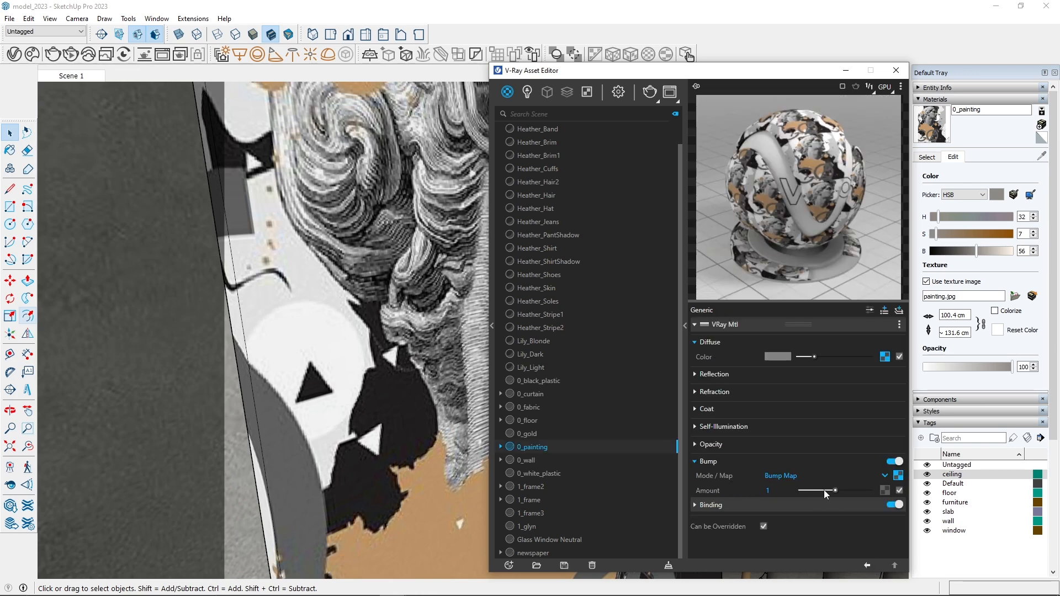
left_click_drag(836, 490, 872, 490)
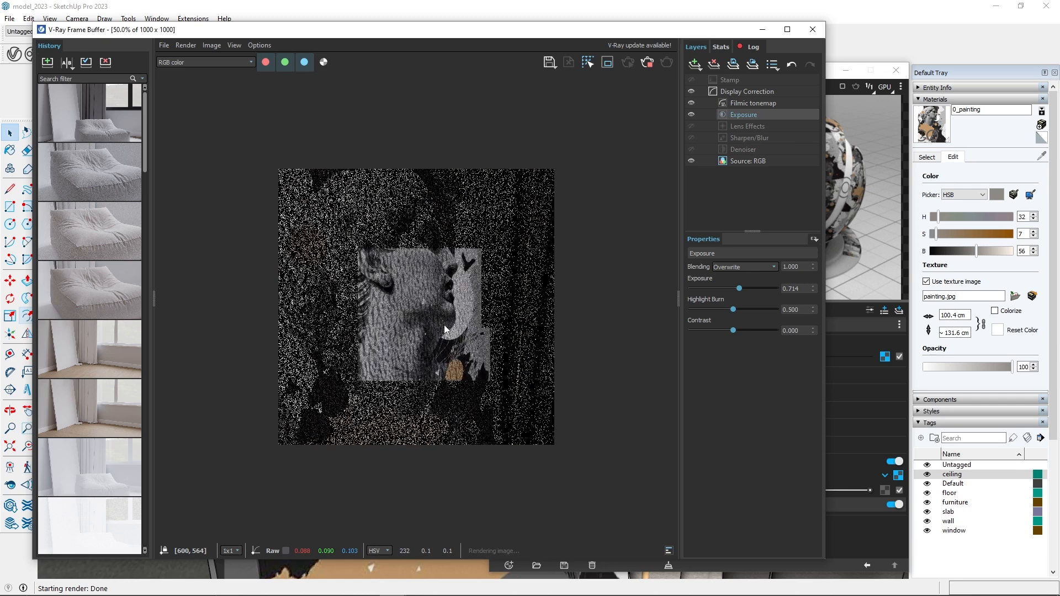
- Examine the noise bump on the painting in the close-up render at different magnifications, and stop the render
scroll(461, 286, "up", 1)
scroll(480, 287, "down", 1)
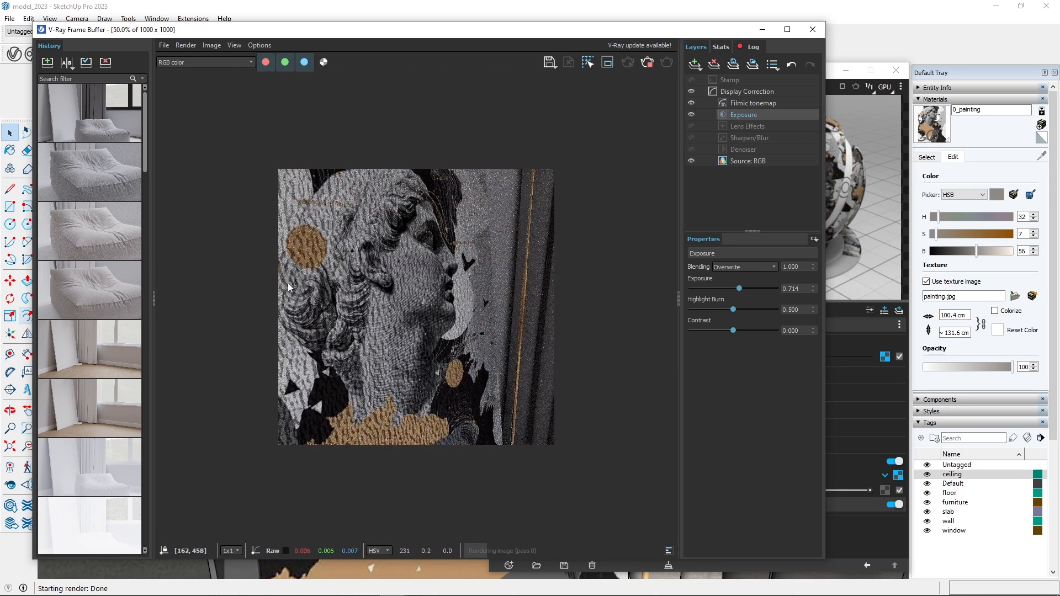
scroll(287, 282, "up", 1)
scroll(554, 397, "up", 1)
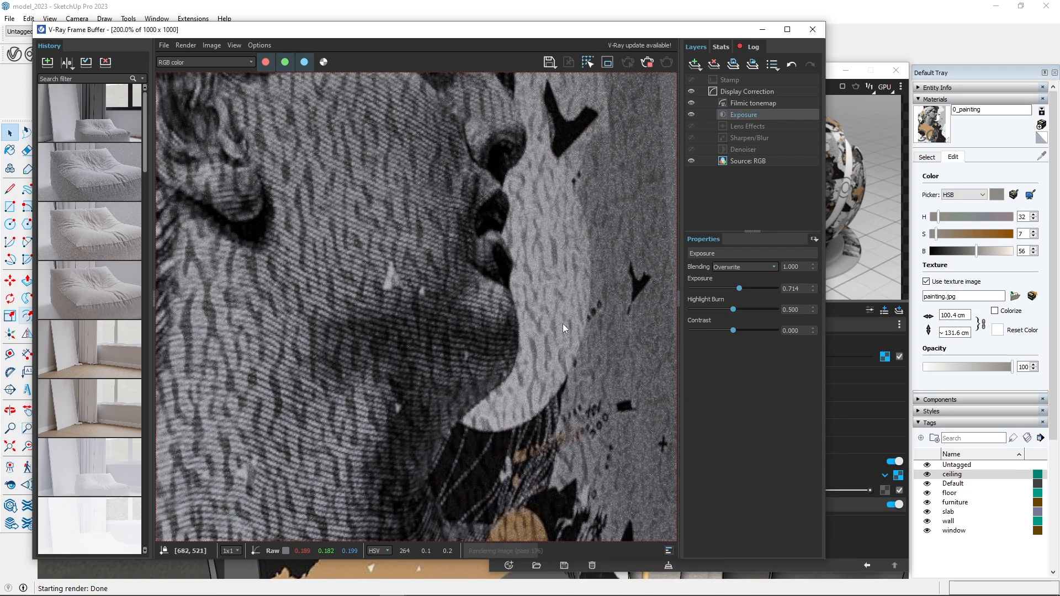
scroll(542, 258, "down", 1)
scroll(544, 255, "up", 1)
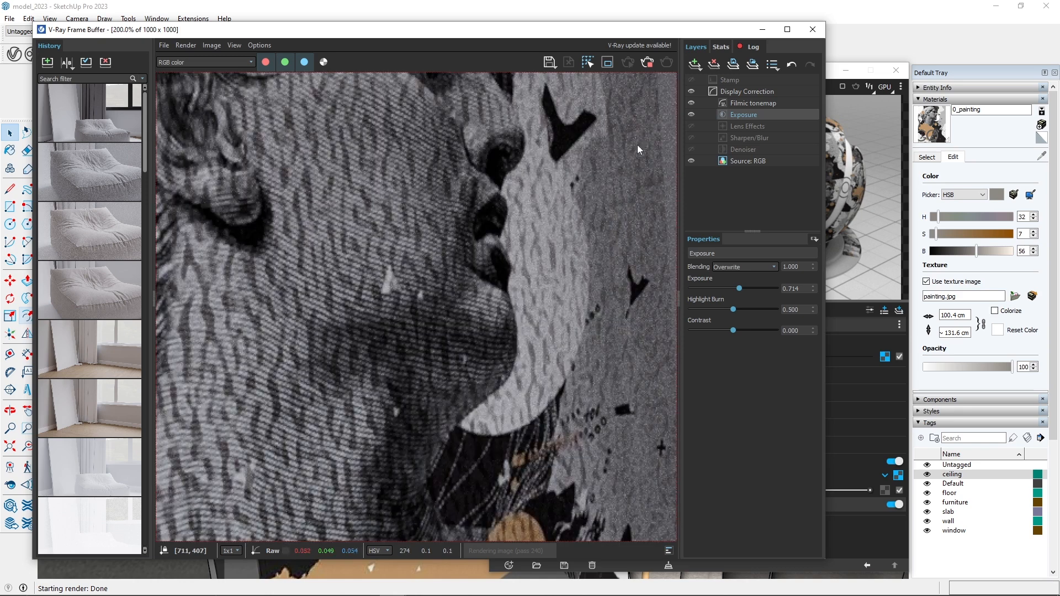
left_click(652, 65)
- Set the Noise B bump texture size of 0_painting to 0.002 and check the grain in a new close-up render
left_click(842, 321)
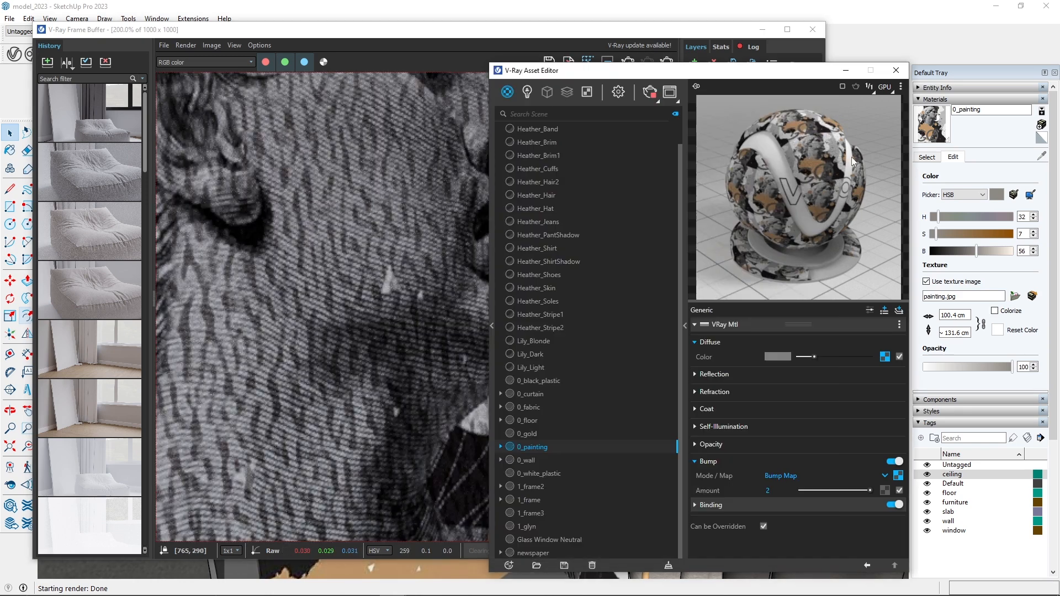
left_click(897, 475)
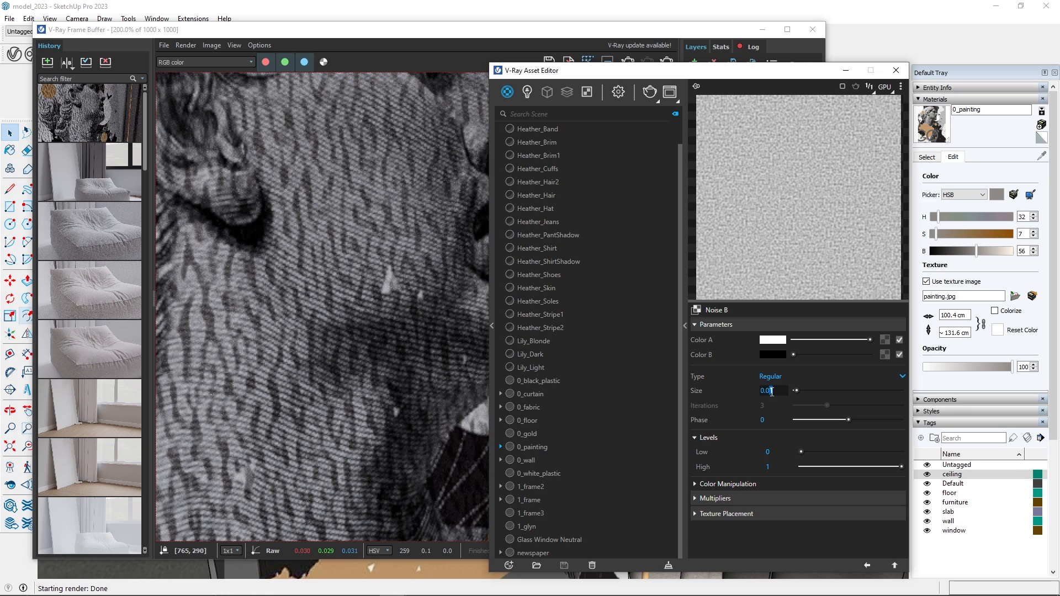
key("Return")
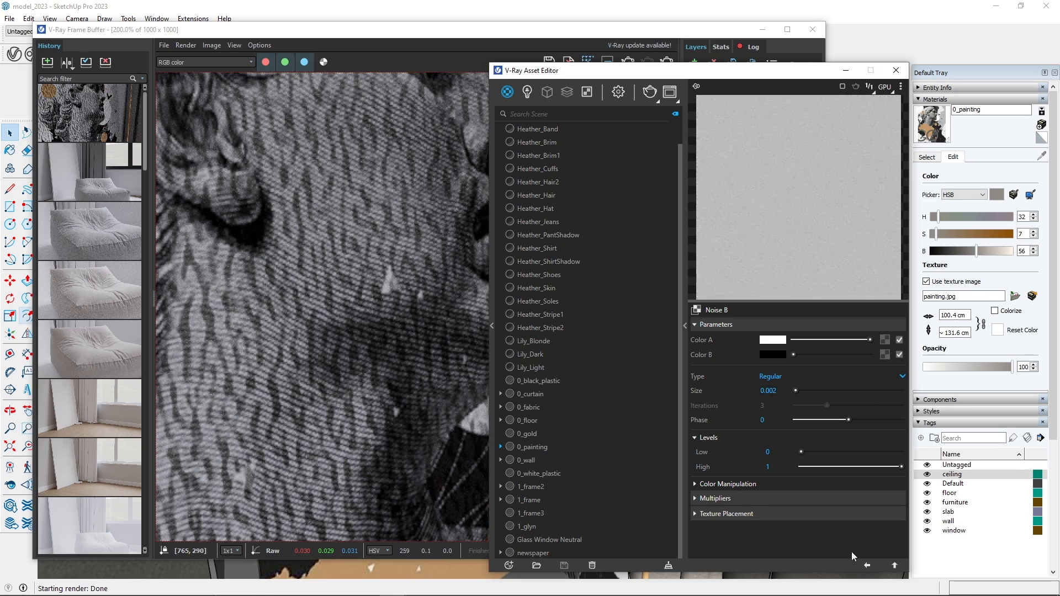
left_click(867, 566)
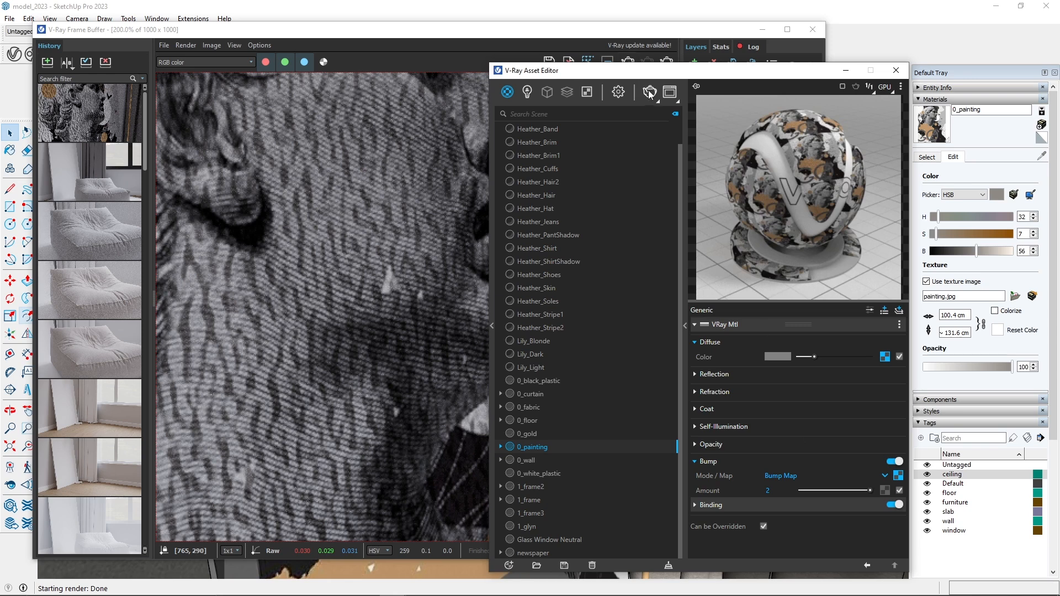
left_click(332, 440)
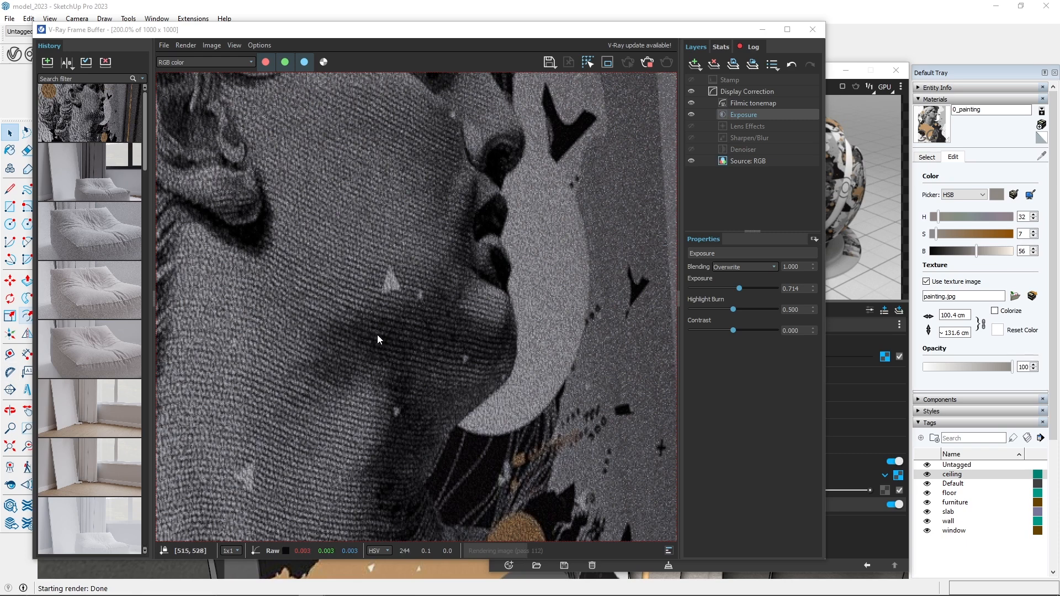
scroll(608, 324, "up", 1)
scroll(517, 312, "down", 1)
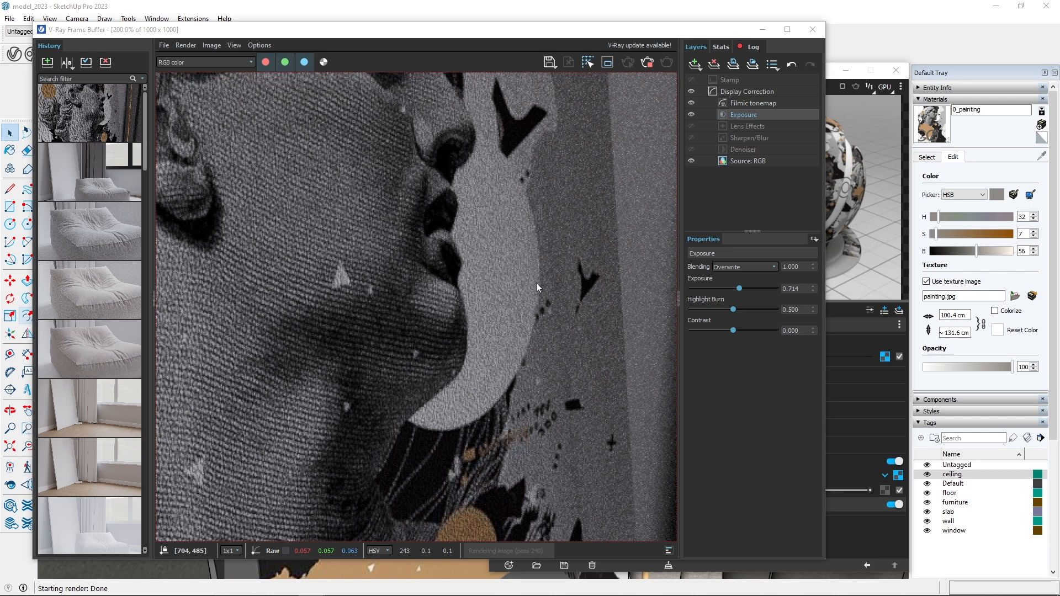
- Reduce the bump amount of 0_painting to 0.04 for a new close-up render
left_click(827, 518)
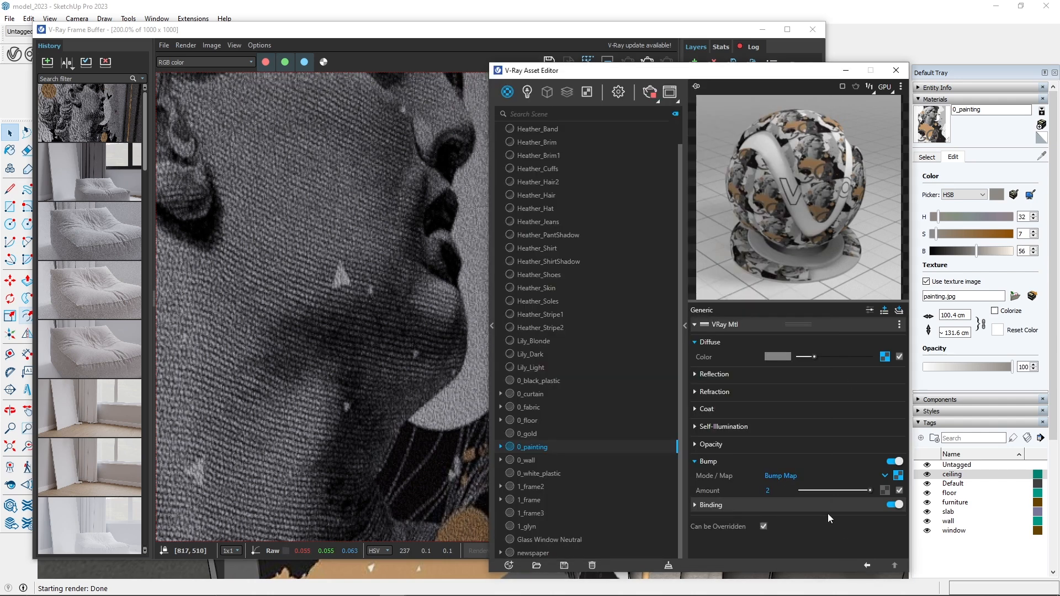
left_click(808, 491)
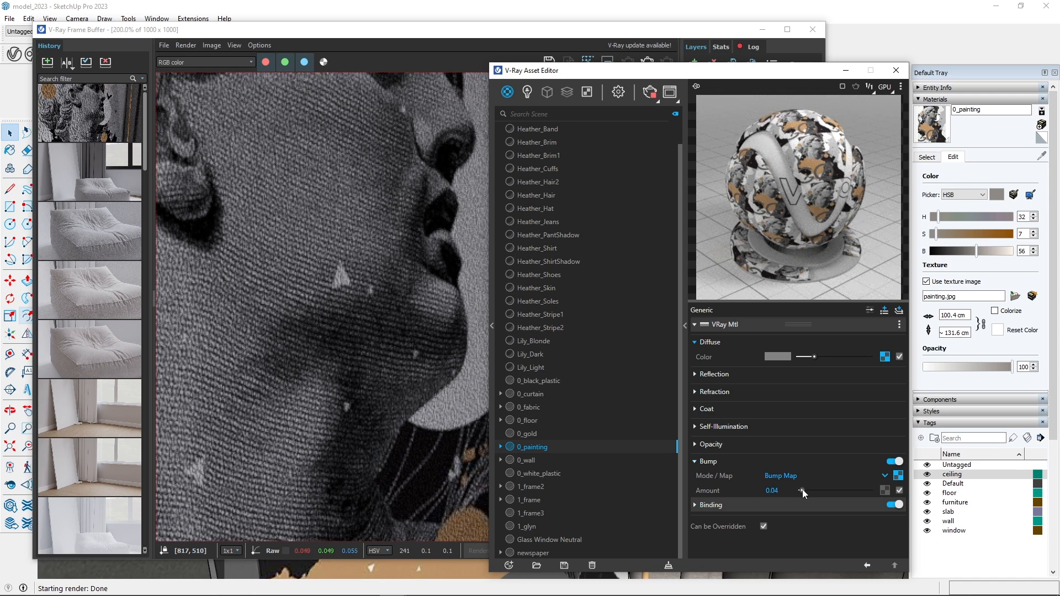
left_click_drag(801, 489, 803, 490)
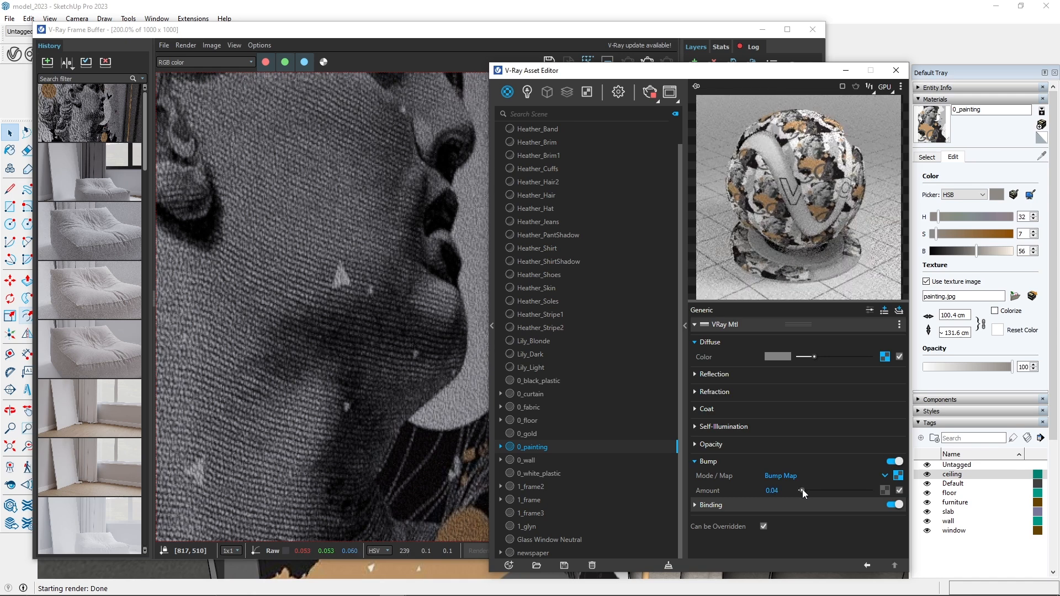
left_click(654, 95)
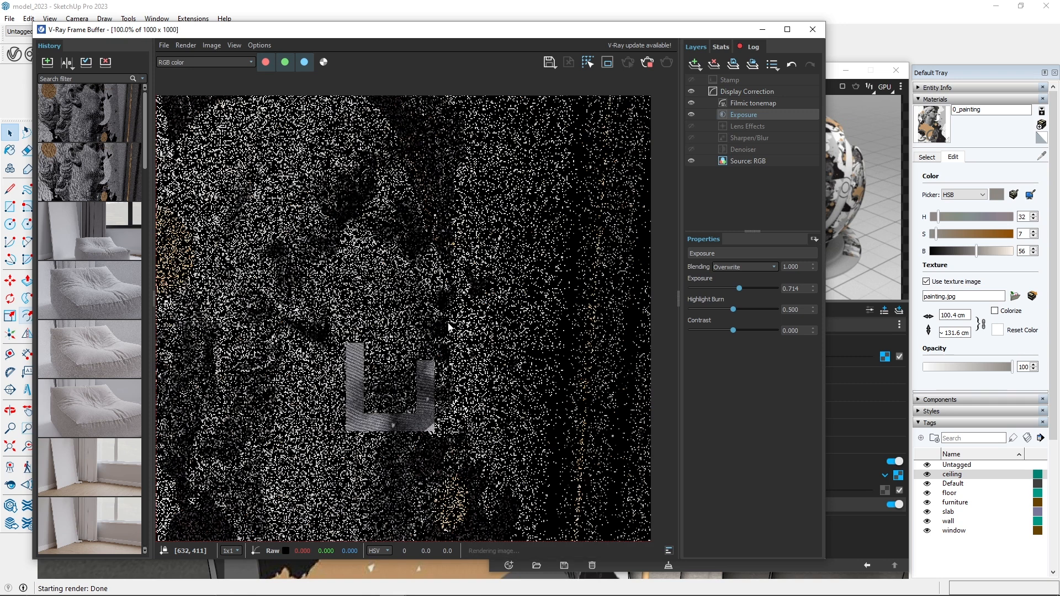
- Examine the painting's surface grain in the close-up render and minimize the render window
scroll(436, 309, "down", 2)
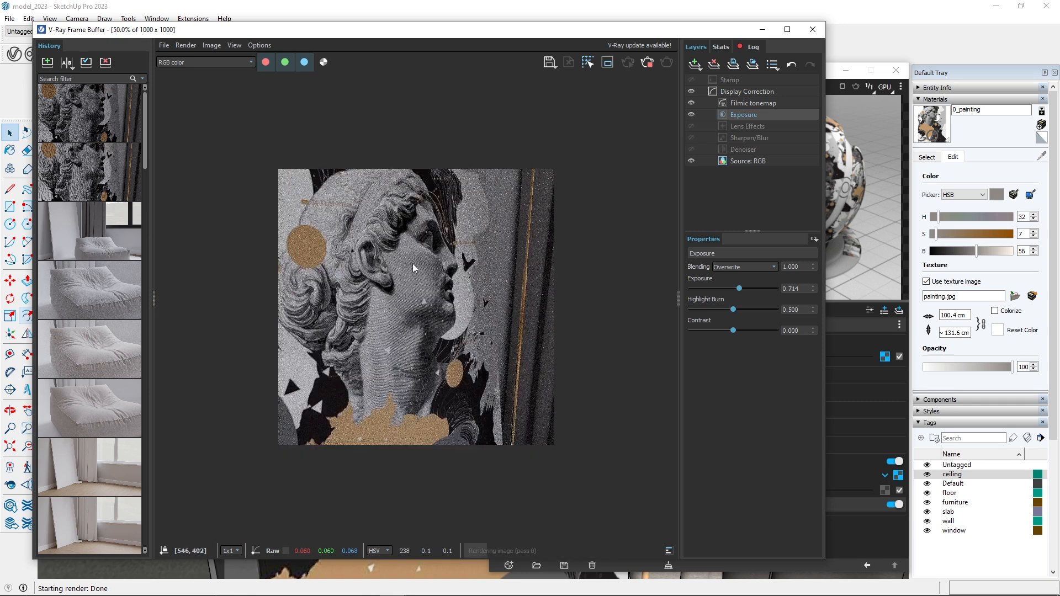
scroll(412, 263, "up", 1)
scroll(313, 216, "down", 2)
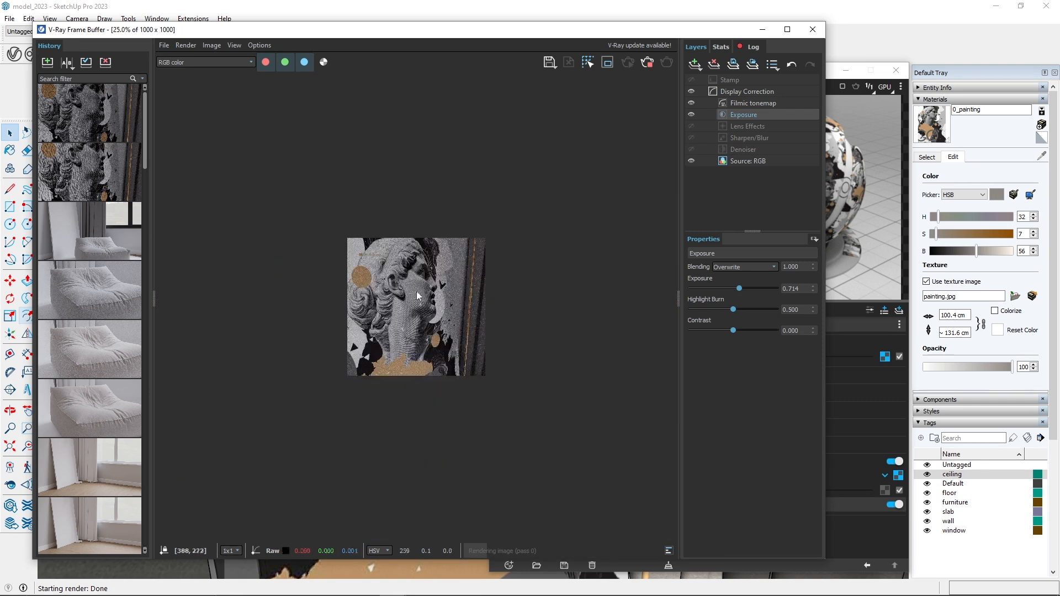
scroll(491, 307, "up", 2)
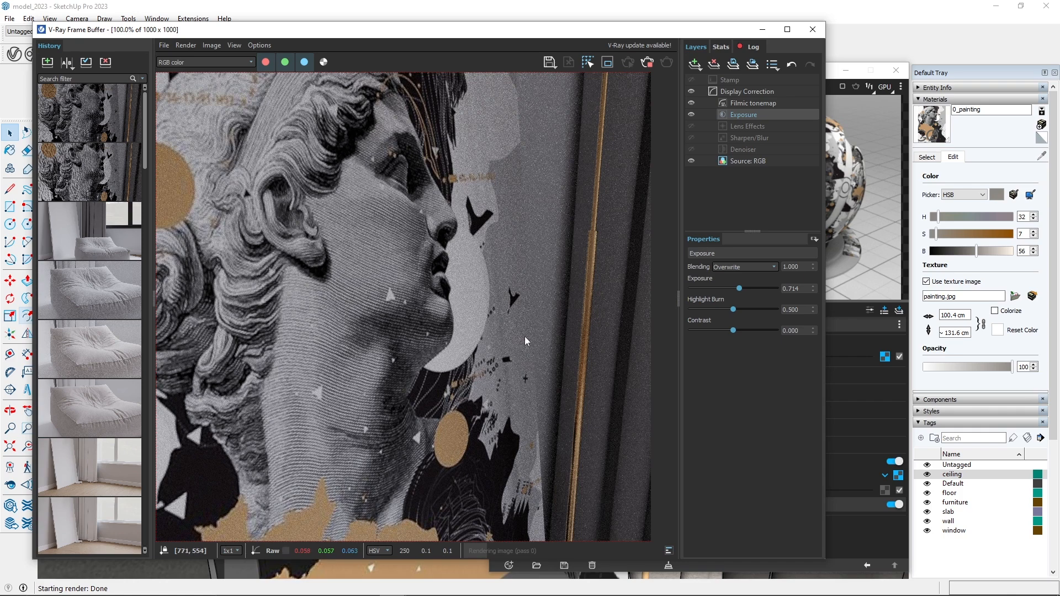
left_click(762, 29)
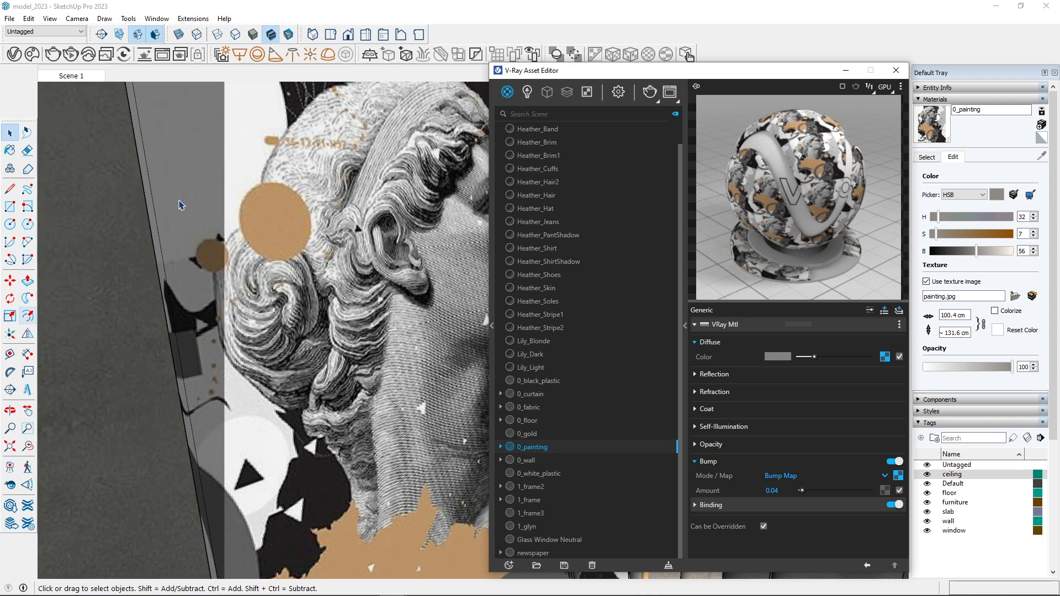
- Render the Scene 1 view to review the painting in the room, stopping the render after the check
left_click(74, 78)
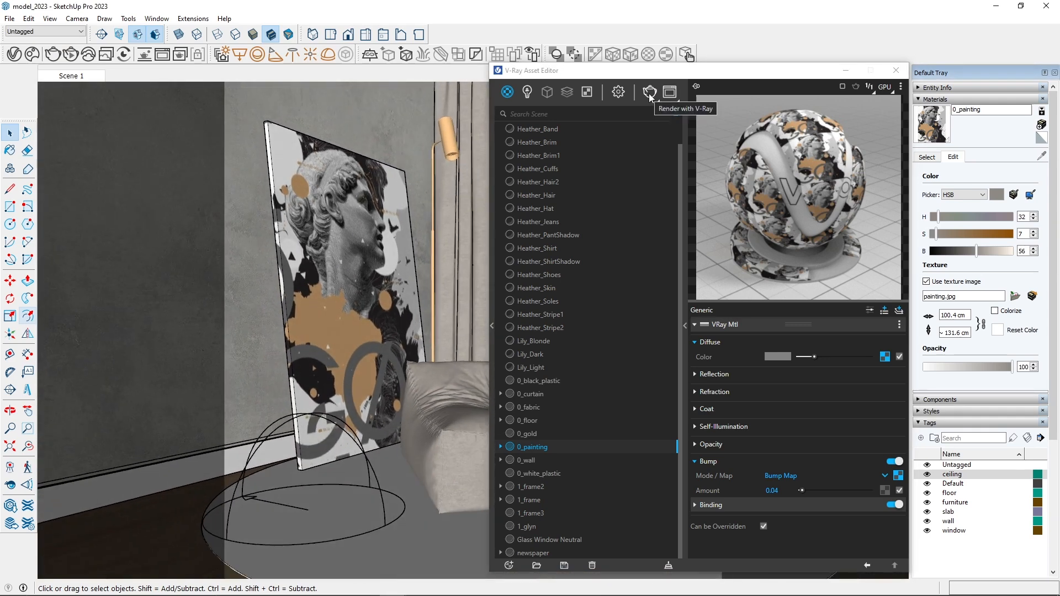
left_click(650, 95)
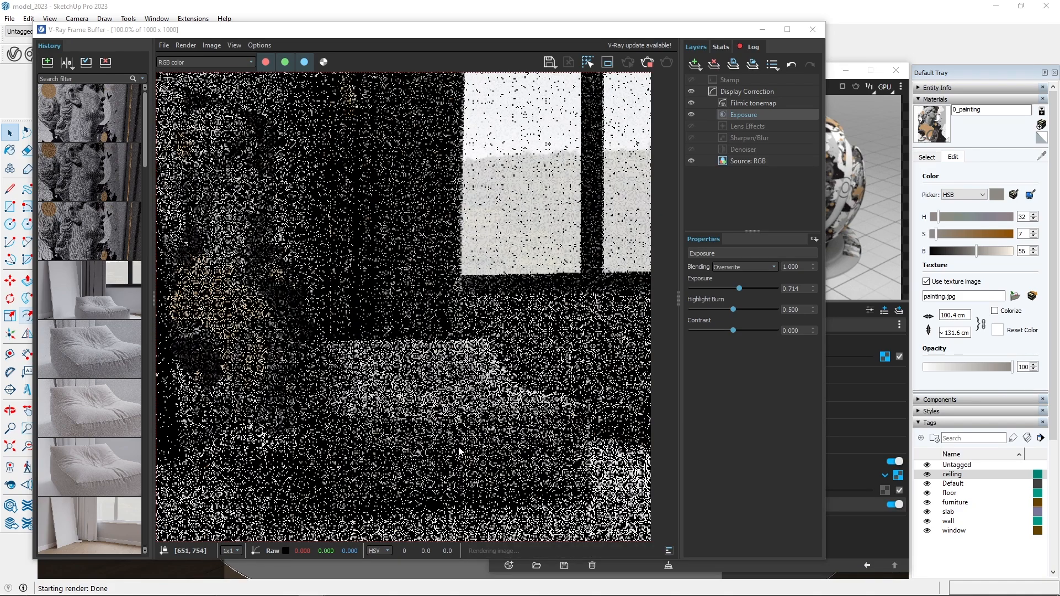
scroll(439, 453, "down", 2)
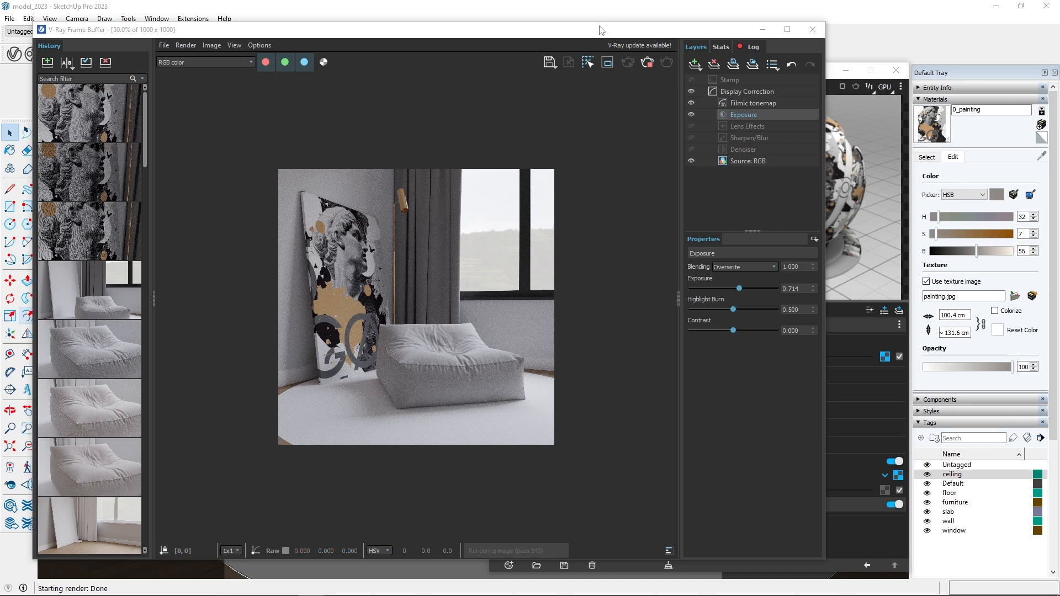
left_click(650, 64)
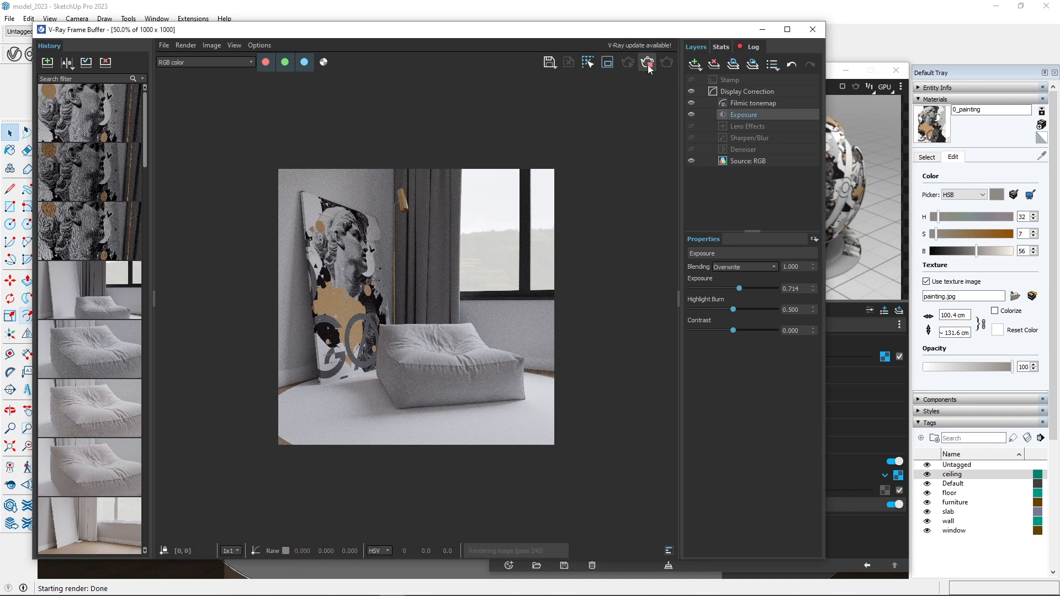
left_click(762, 30)
- Hide the leaning painting, the bean bag chair, the curtain and the floor lamp so the round carpet is unobstructed
left_click_drag(638, 74, 761, 44)
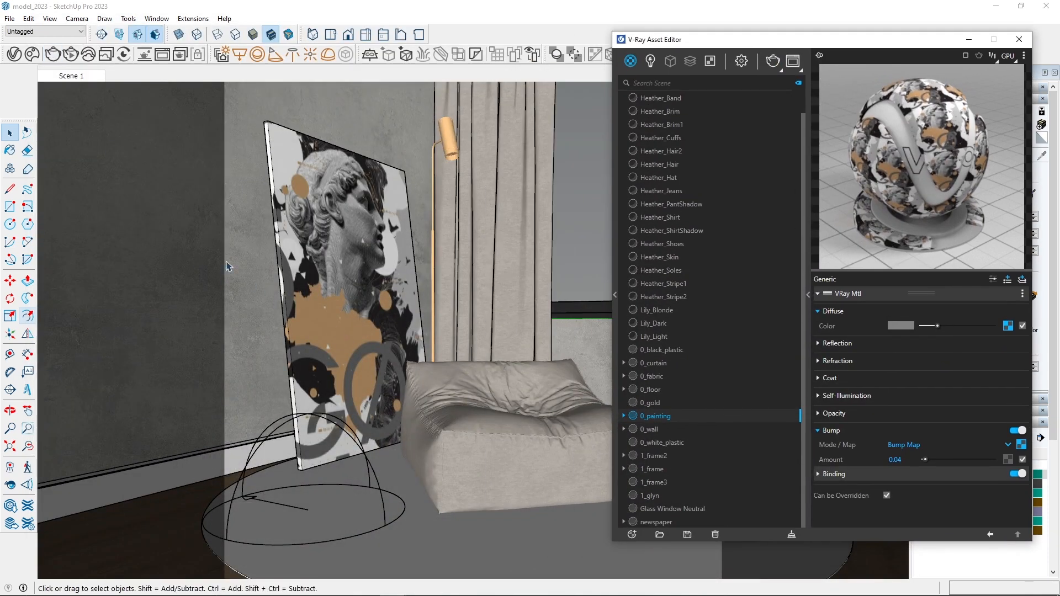
left_click(382, 221)
key("super")
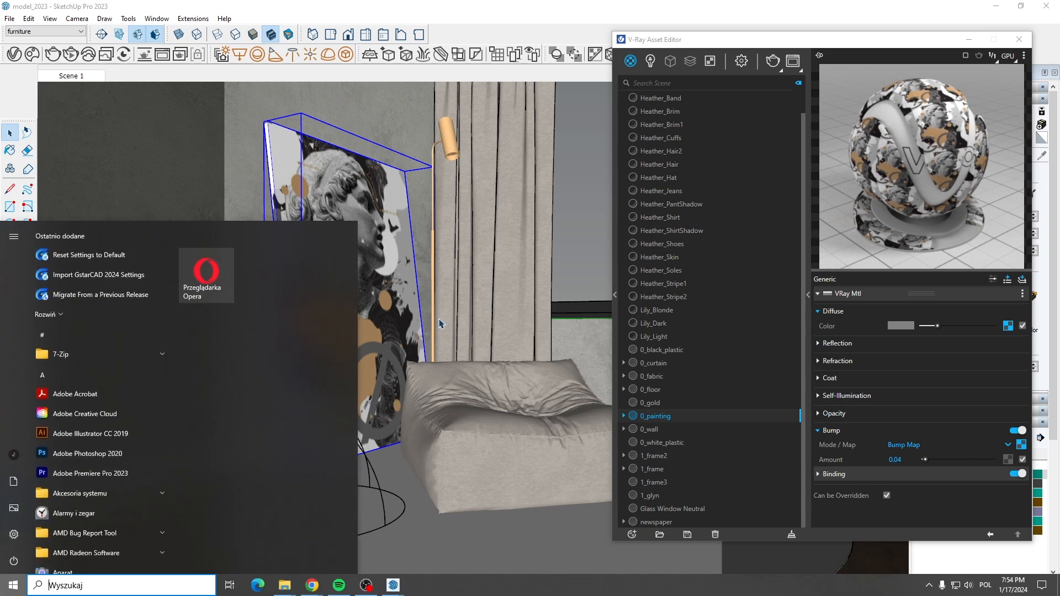
left_click(441, 324)
left_click(371, 344)
left_click(464, 421, "ctrl")
left_click(494, 329, "ctrl")
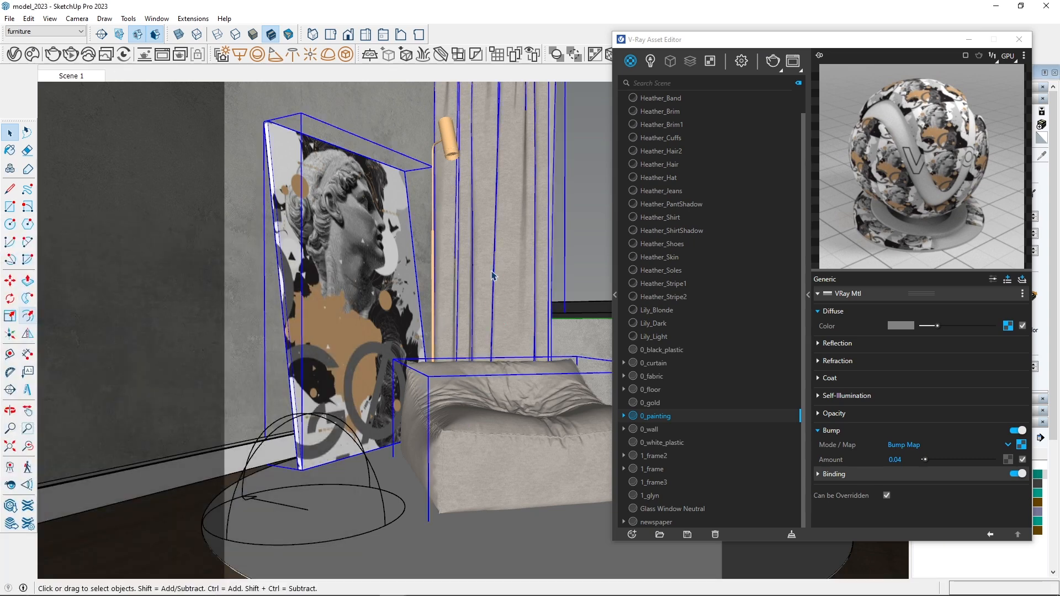
right_click(489, 342)
left_click(510, 375)
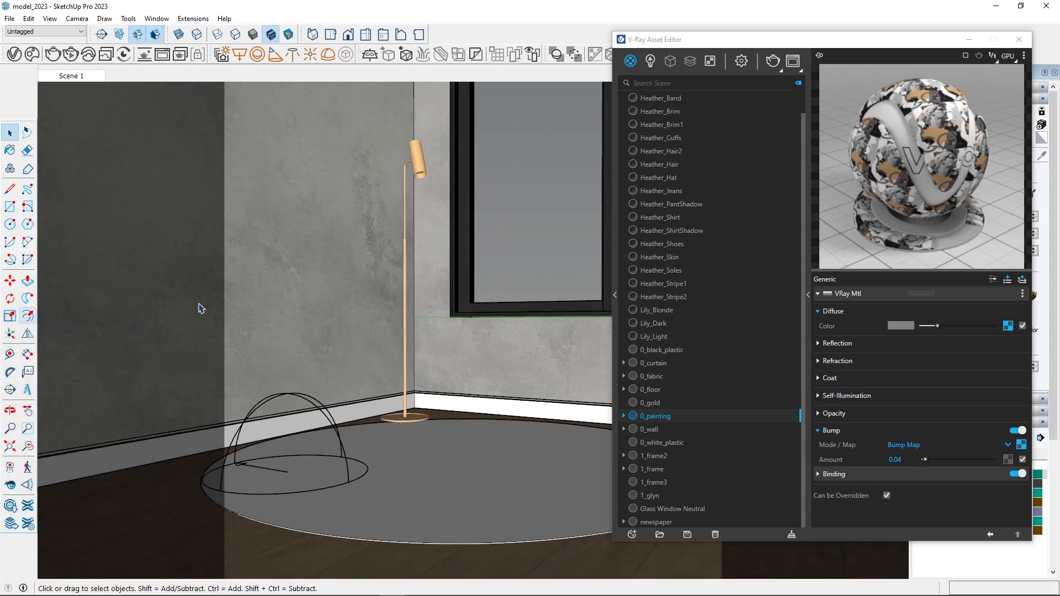
right_click(412, 420)
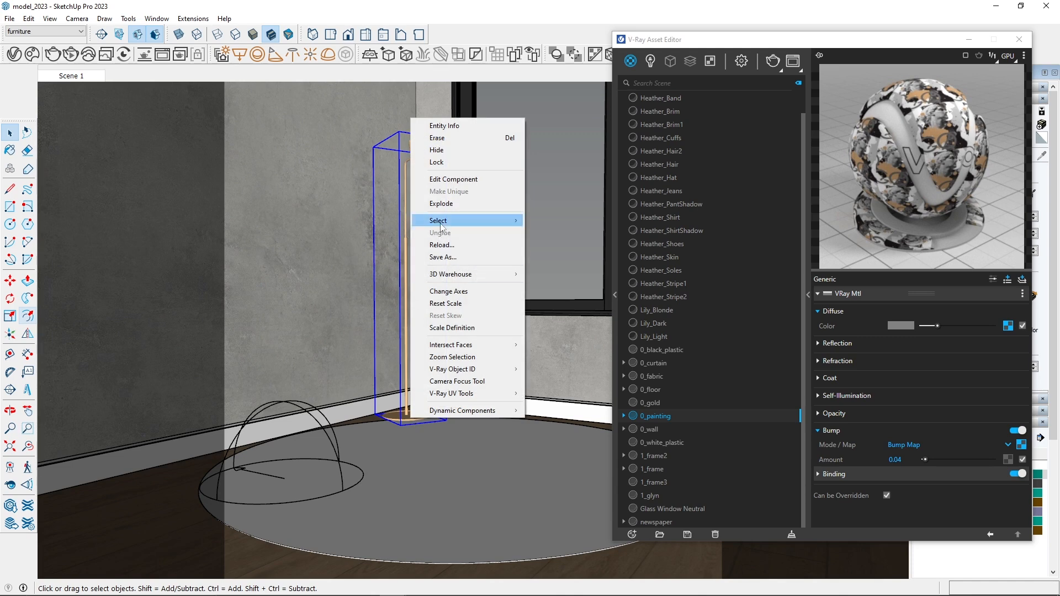
left_click(439, 151)
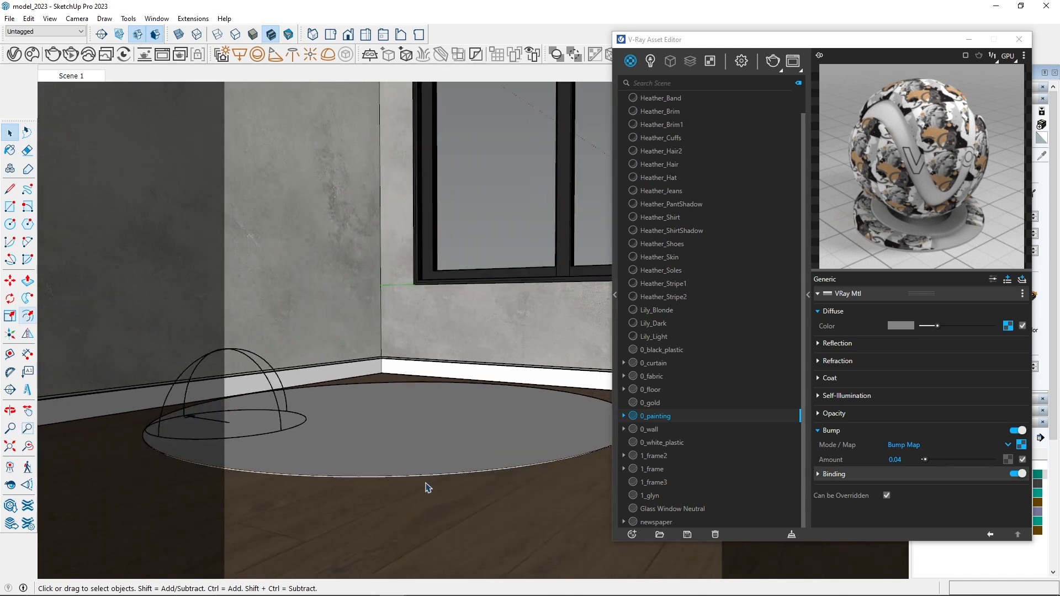
- Create a new Generic V-Ray material for the round carpet and name it 0_carpet
scroll(426, 483, "down", 1)
mouse_move(425, 484)
middle_mouse_down()
mouse_move(433, 518)
mouse_move(424, 473)
middle_mouse_up()
scroll(245, 443, "up", 1)
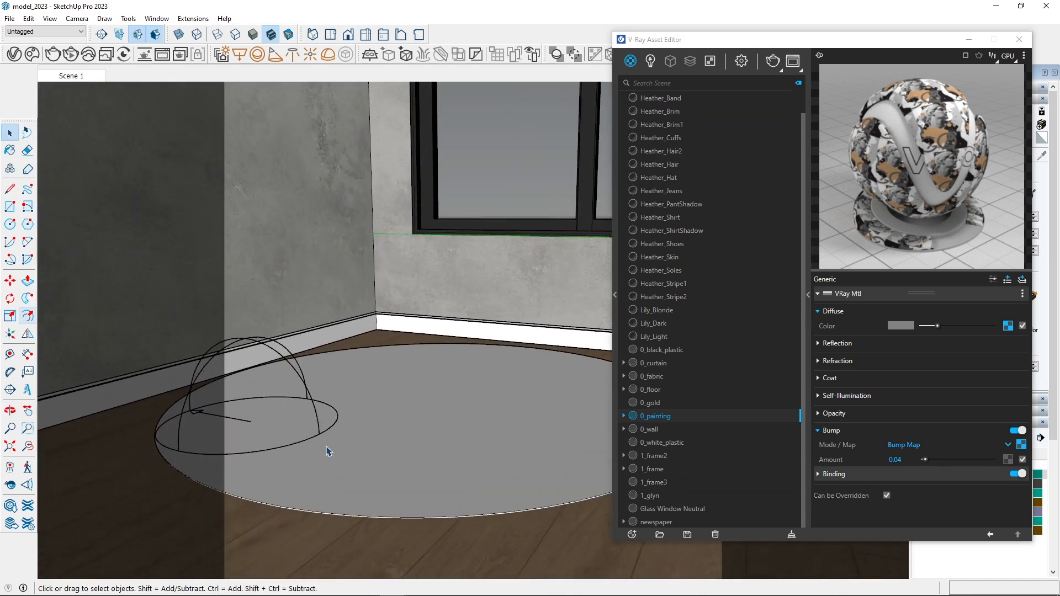
middle_click_drag(329, 451, 319, 442)
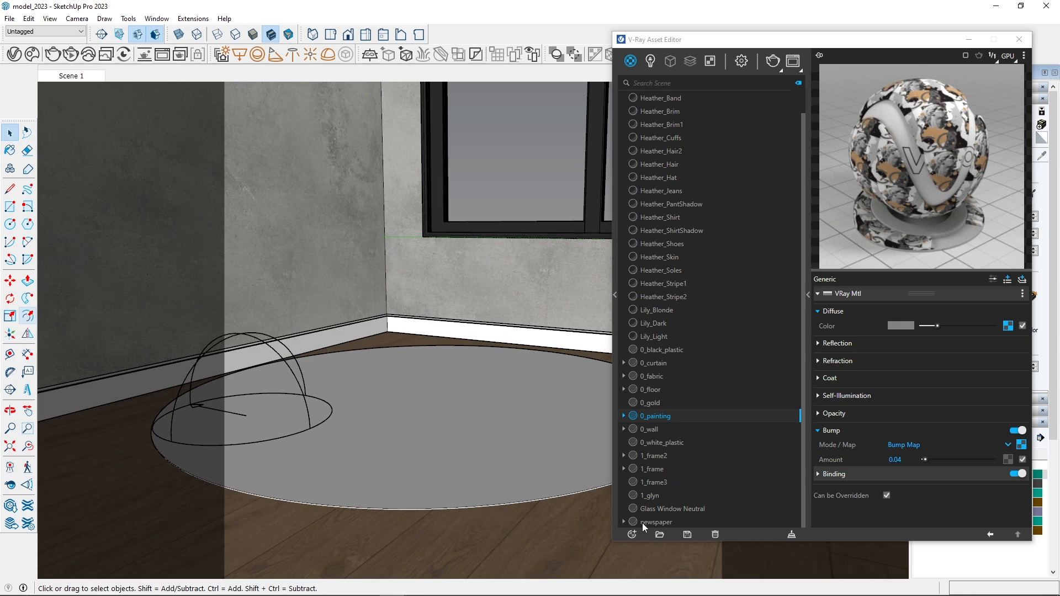
left_click(632, 534)
mouse_move(656, 520)
left_click(735, 350)
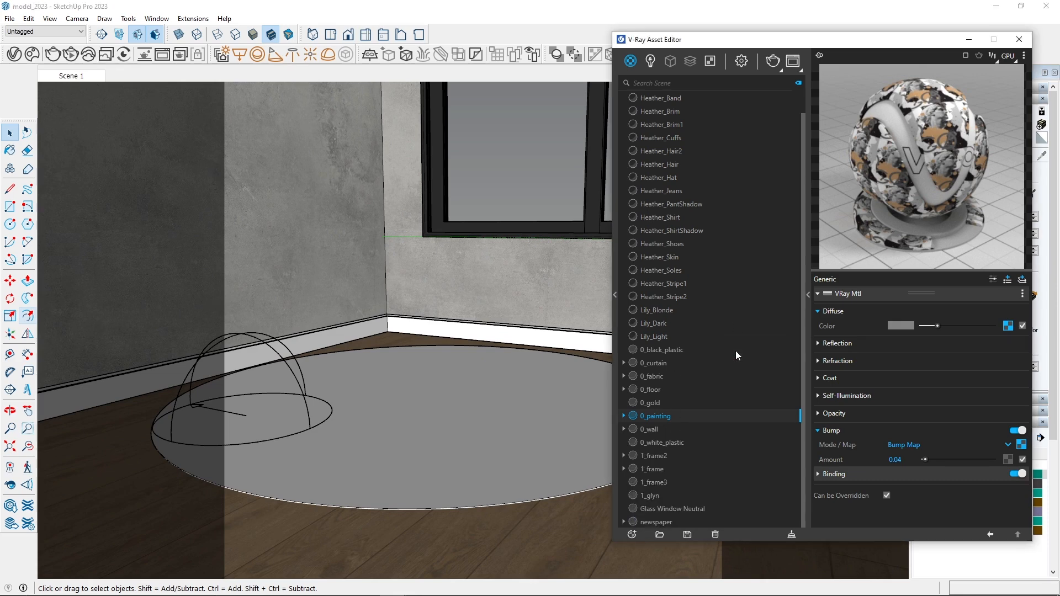
left_click_drag(668, 508, 538, 485)
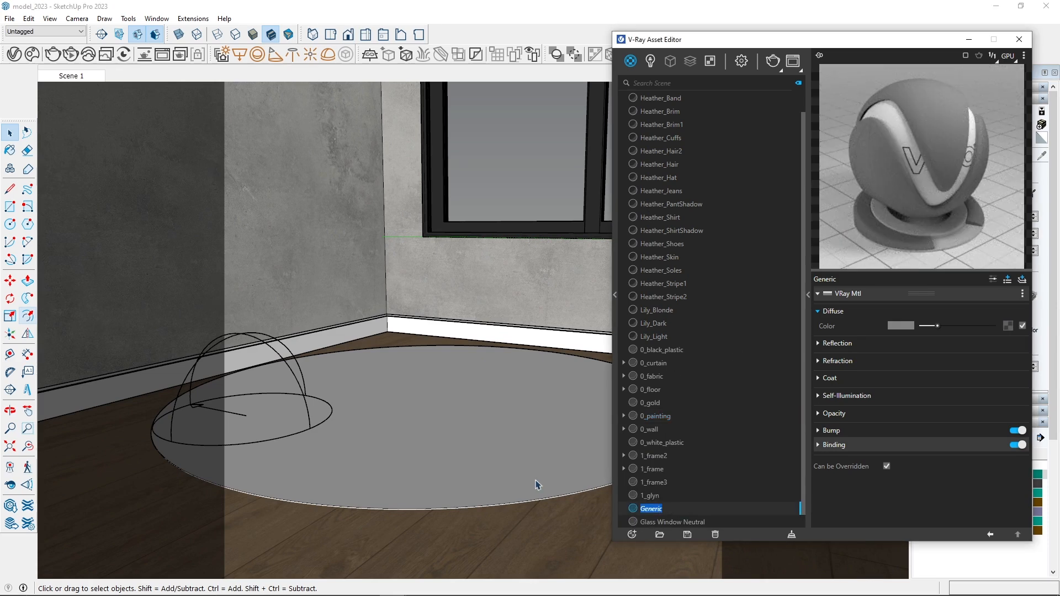
type("0_carpet")
key("Return")
left_click(716, 479)
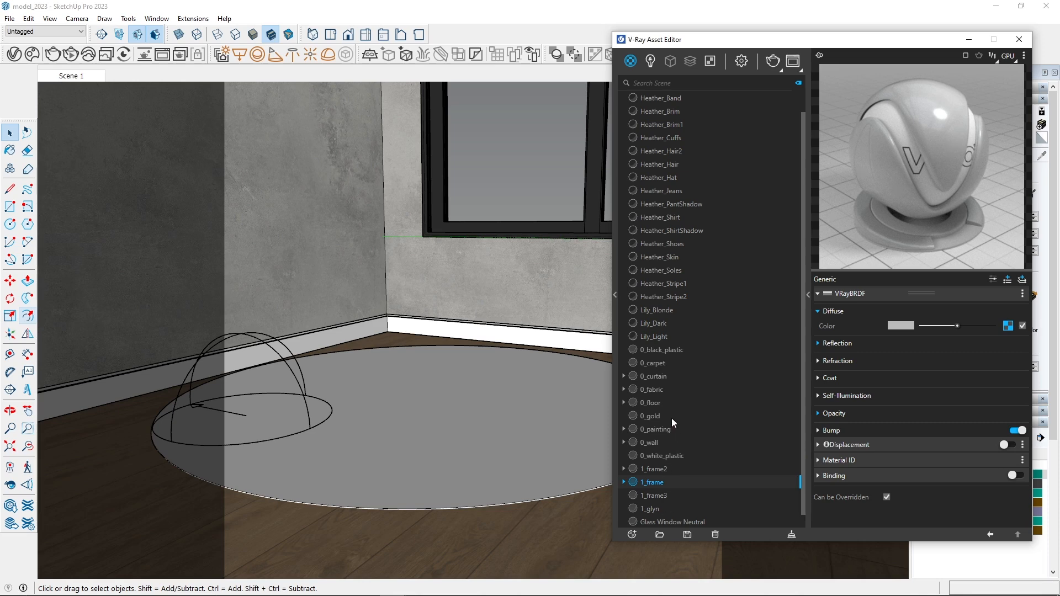
- Load the carpet image from the Maps folder as the diffuse bitmap of the 0_carpet material
left_click(660, 373)
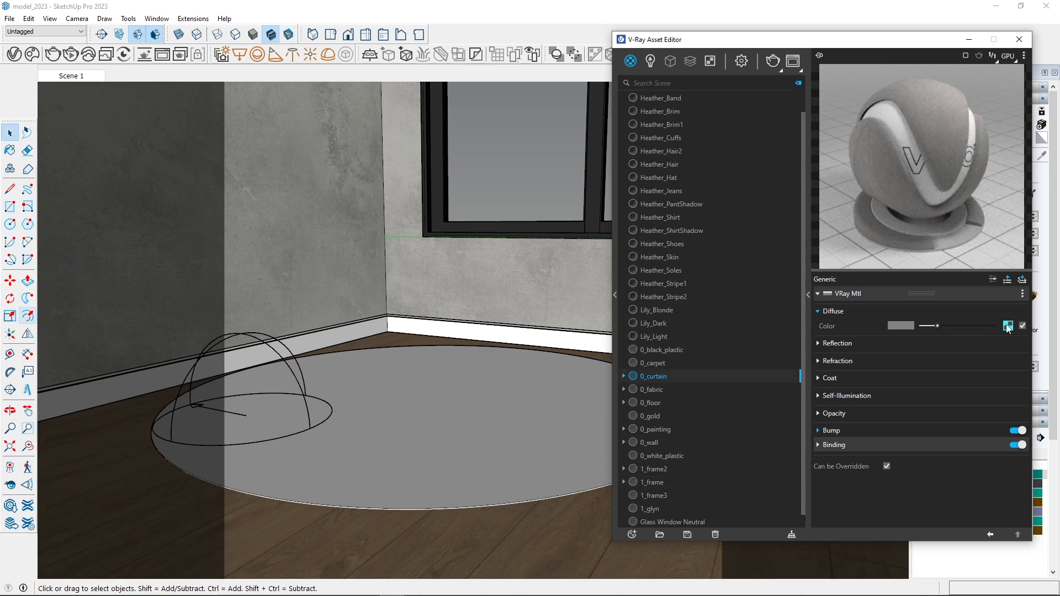
left_click(656, 364)
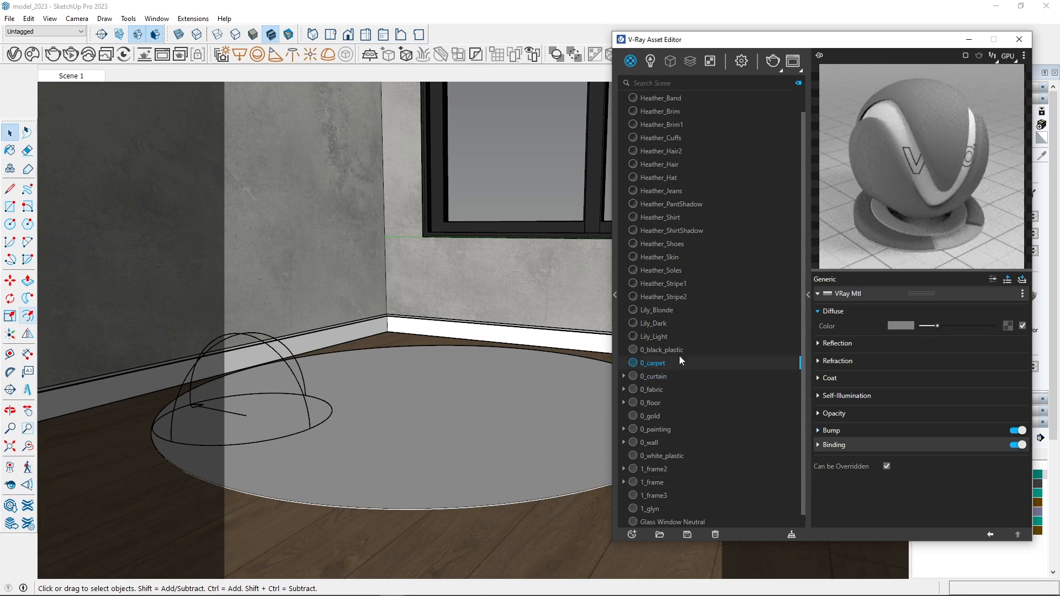
left_click(1006, 326)
left_click(973, 74)
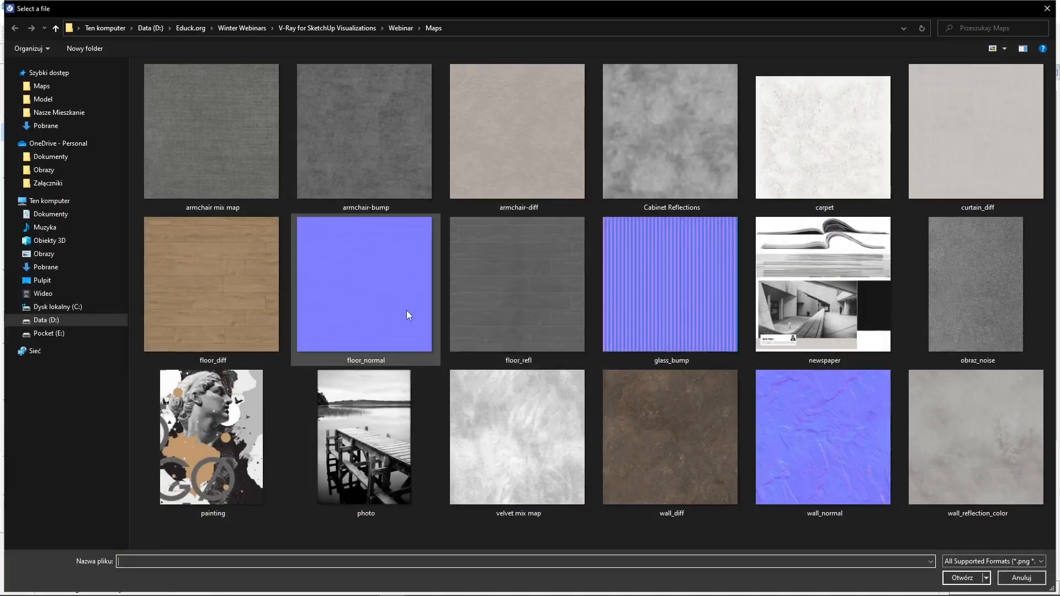
left_click(831, 141)
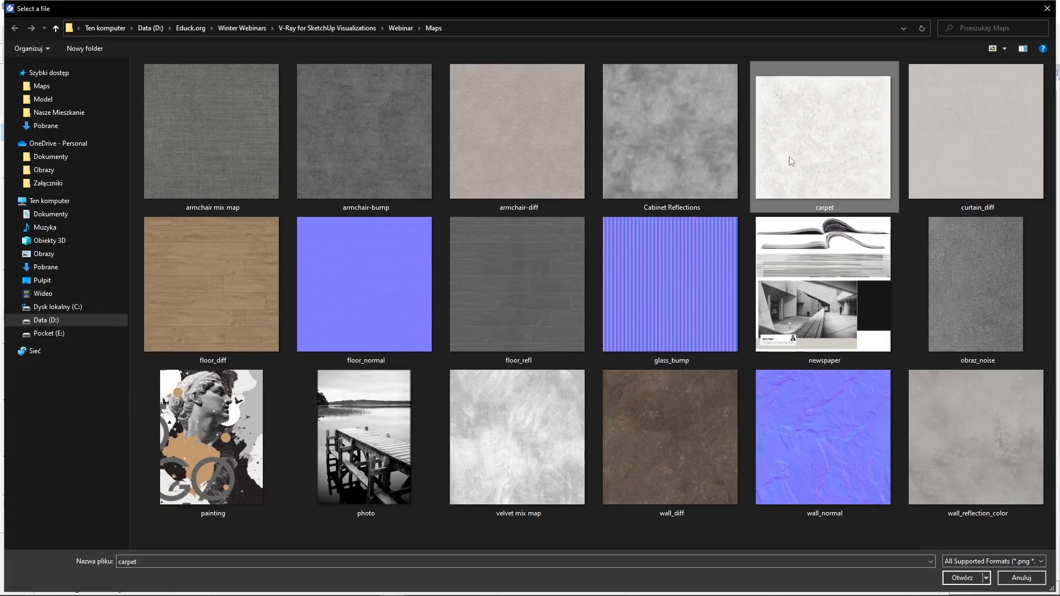
double_click(803, 141)
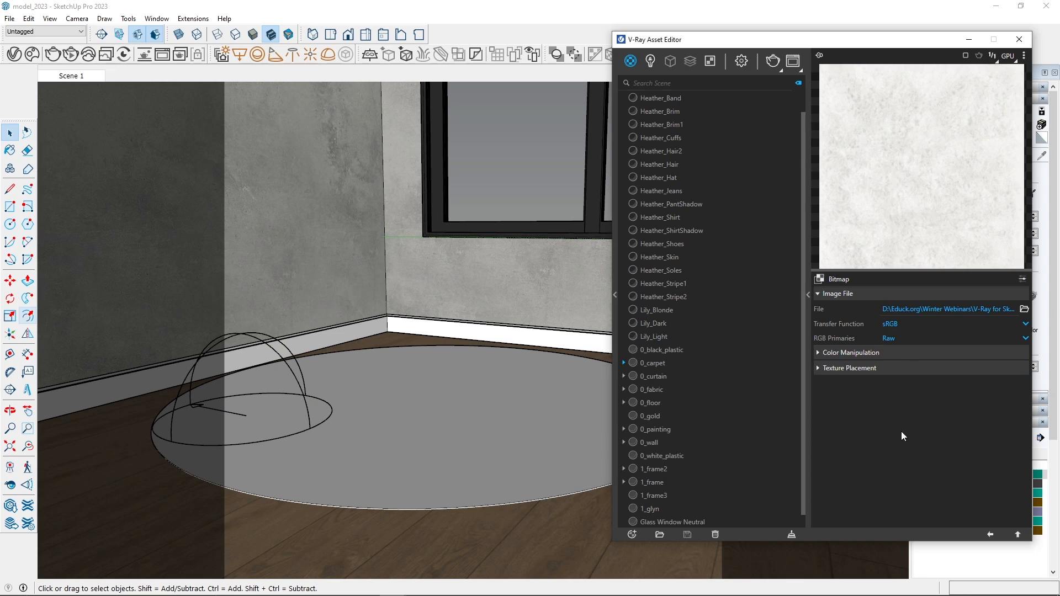
left_click(990, 534)
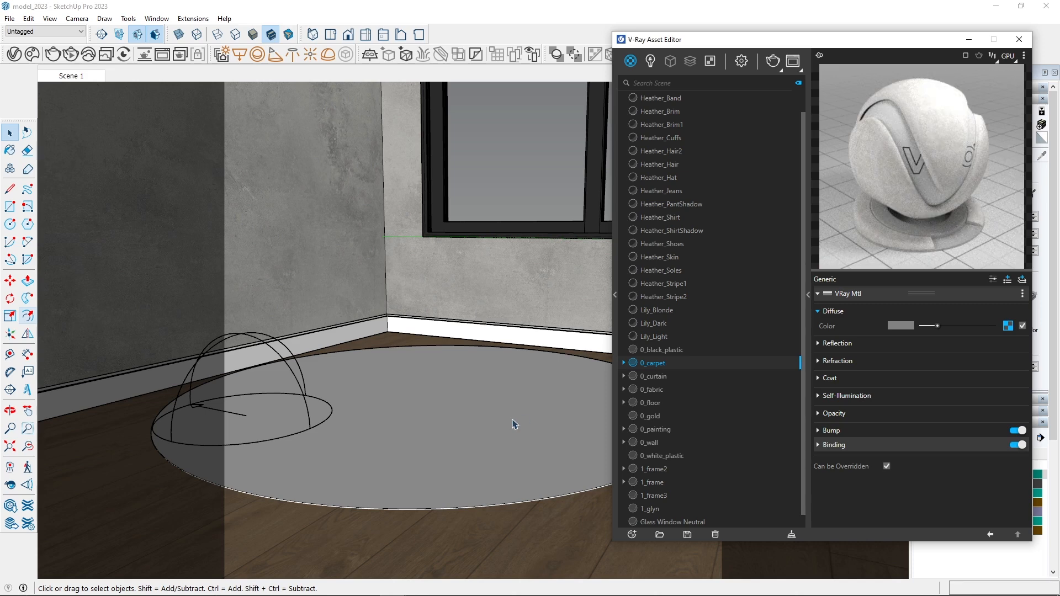
- Paint the round carpet with the 0_carpet material and set its texture width to 254 cm
left_click(967, 39)
key("b")
left_click(489, 405)
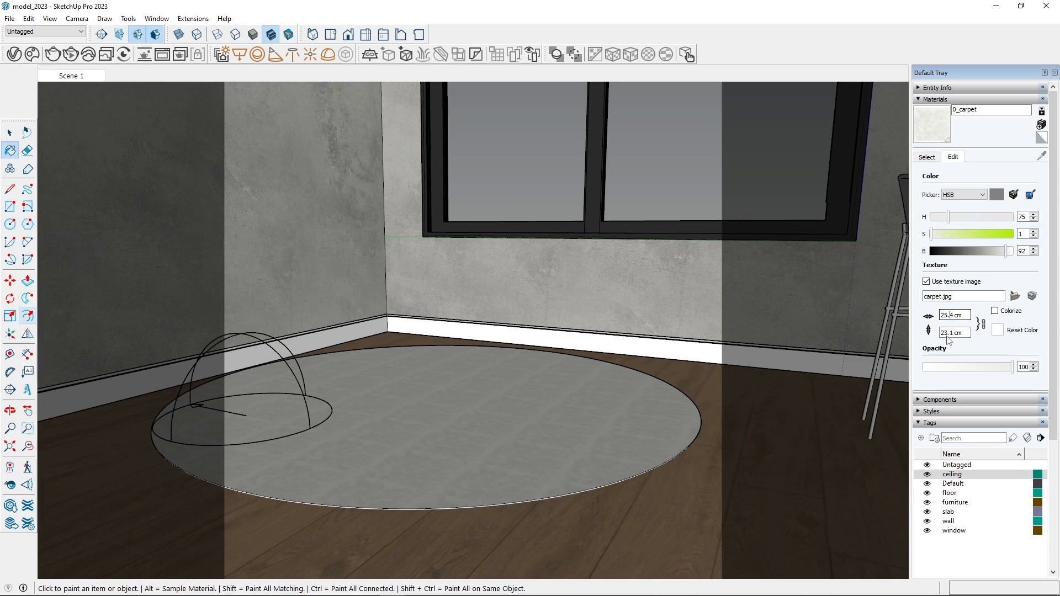
key("BackSpace")
key("Return")
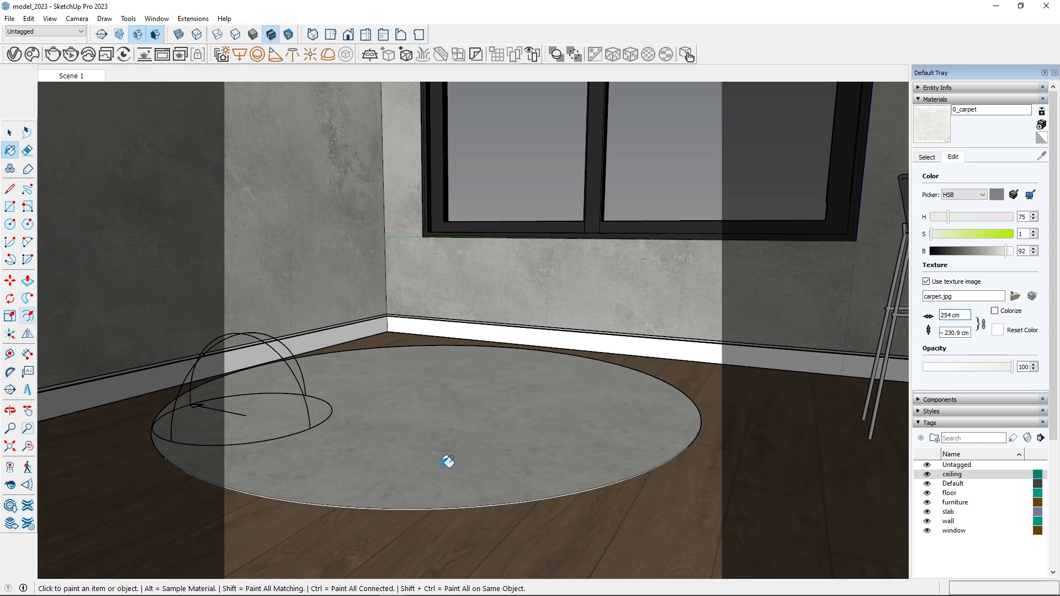
- Select the round carpet and add V-Ray Fur to it
middle_click_drag(440, 418, 437, 376)
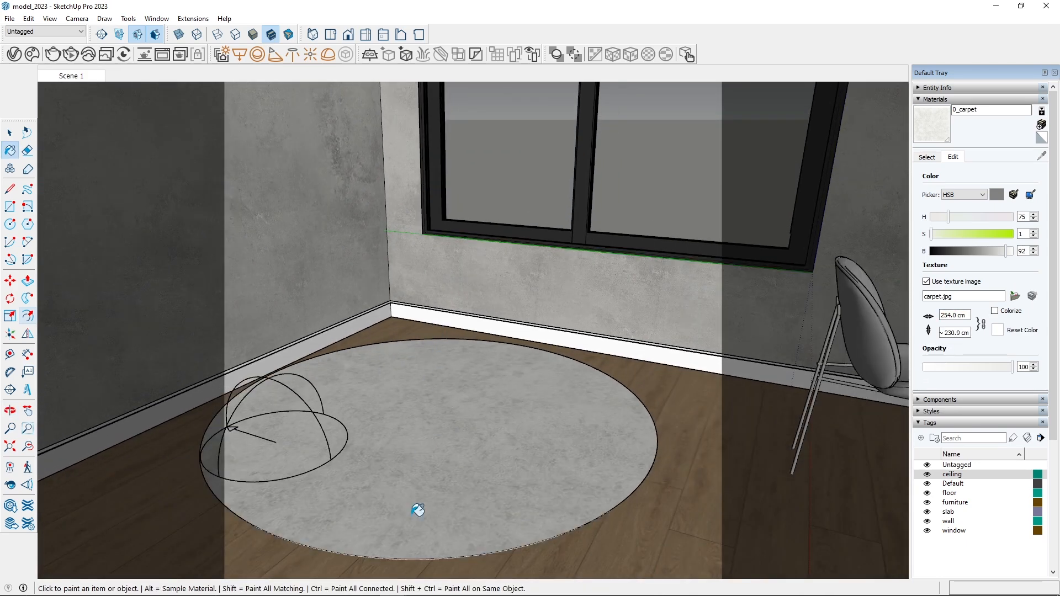
middle_click_drag(418, 510, 421, 407)
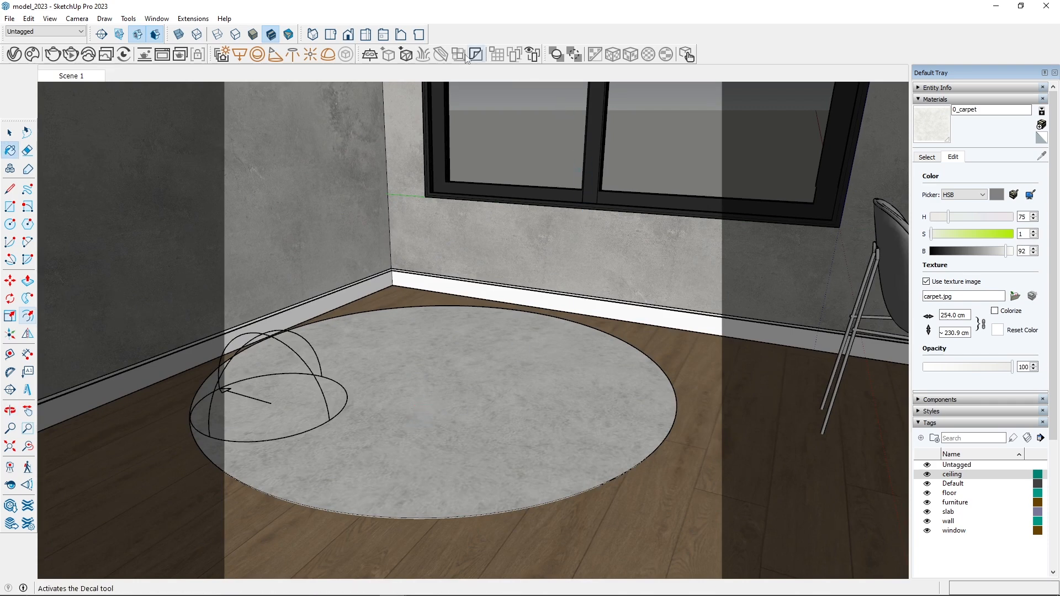
left_click(10, 132)
left_click(404, 350)
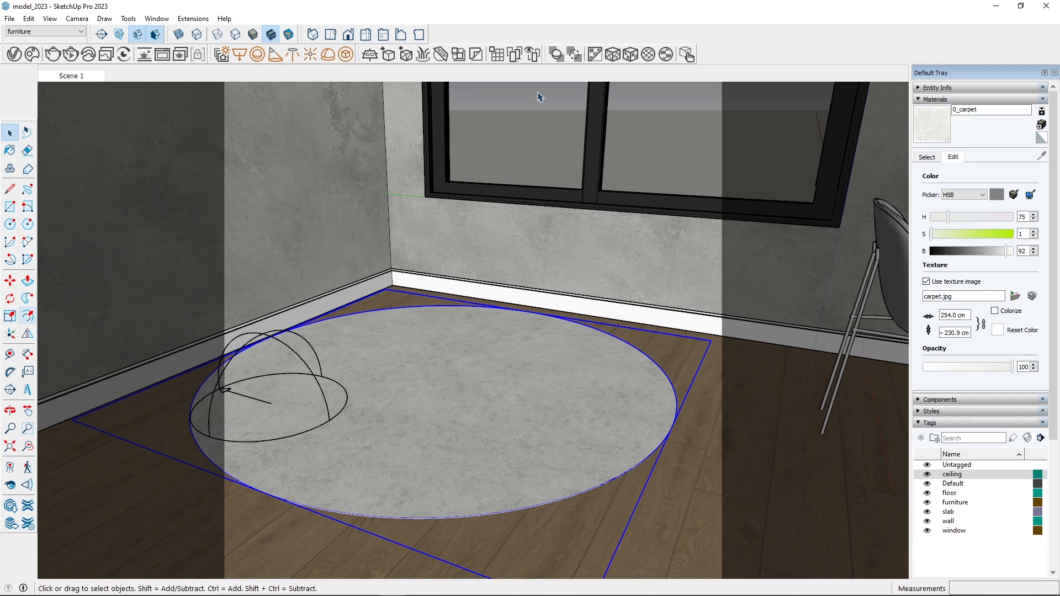
left_click(422, 55)
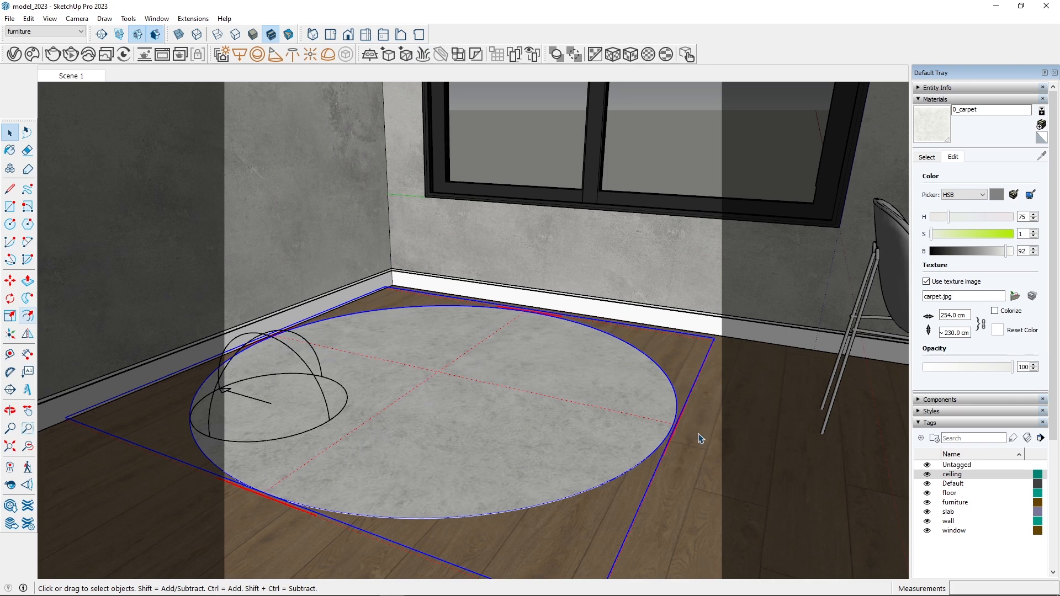
- Start an interactive V-Ray render of the carpet view and collapse the render history
left_click(14, 54)
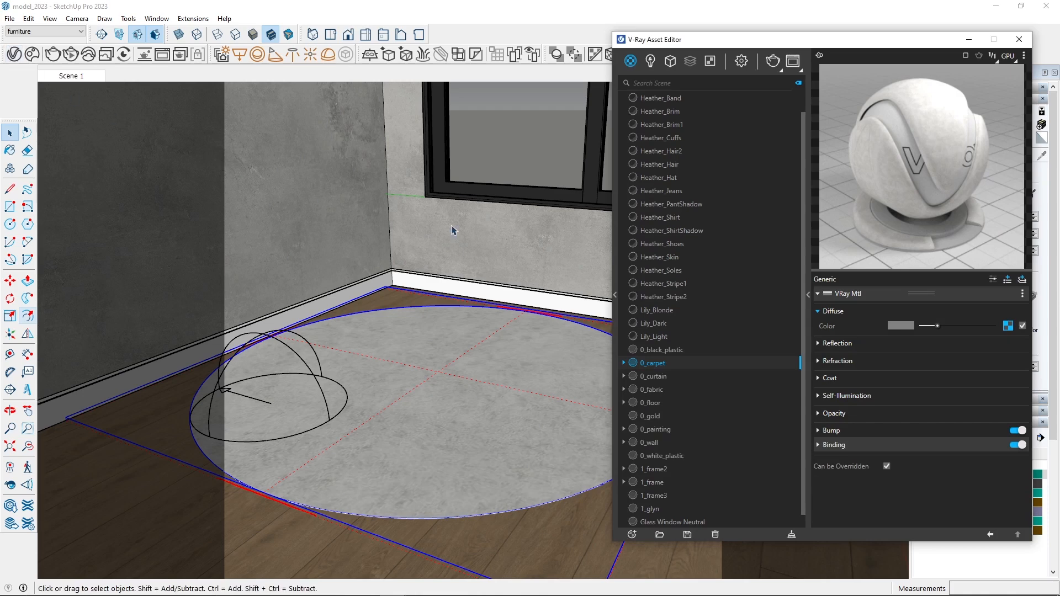
left_click(740, 61)
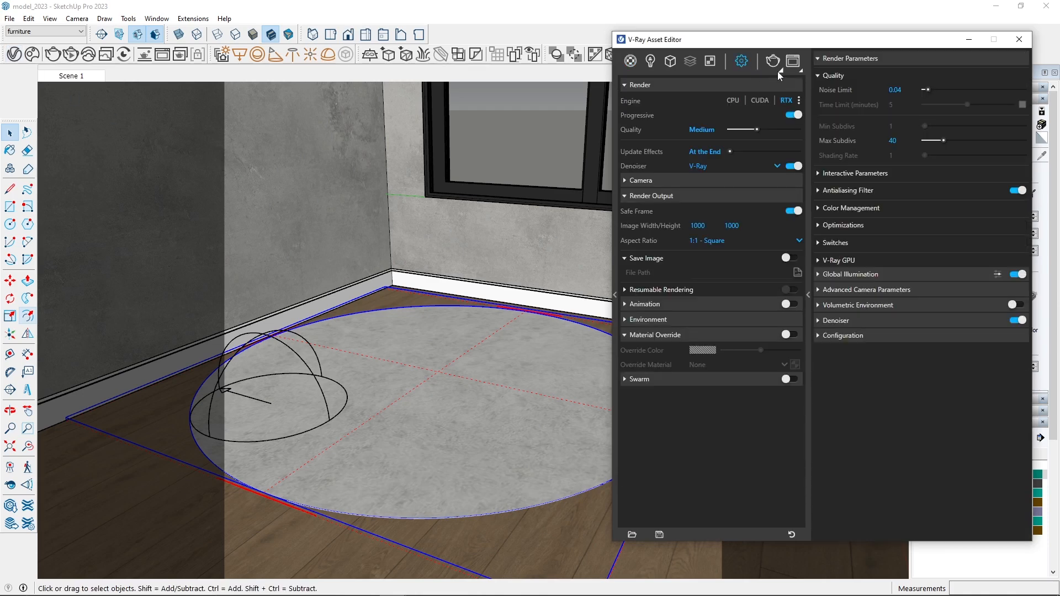
left_click(780, 72)
left_click(772, 87)
left_click(773, 61)
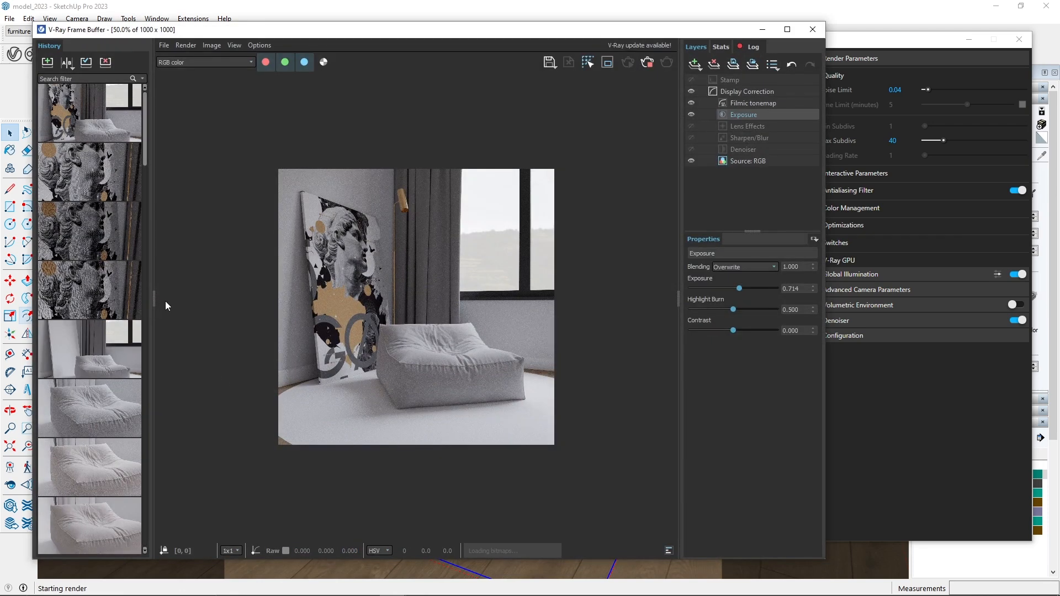
left_click_drag(155, 299, 34, 299)
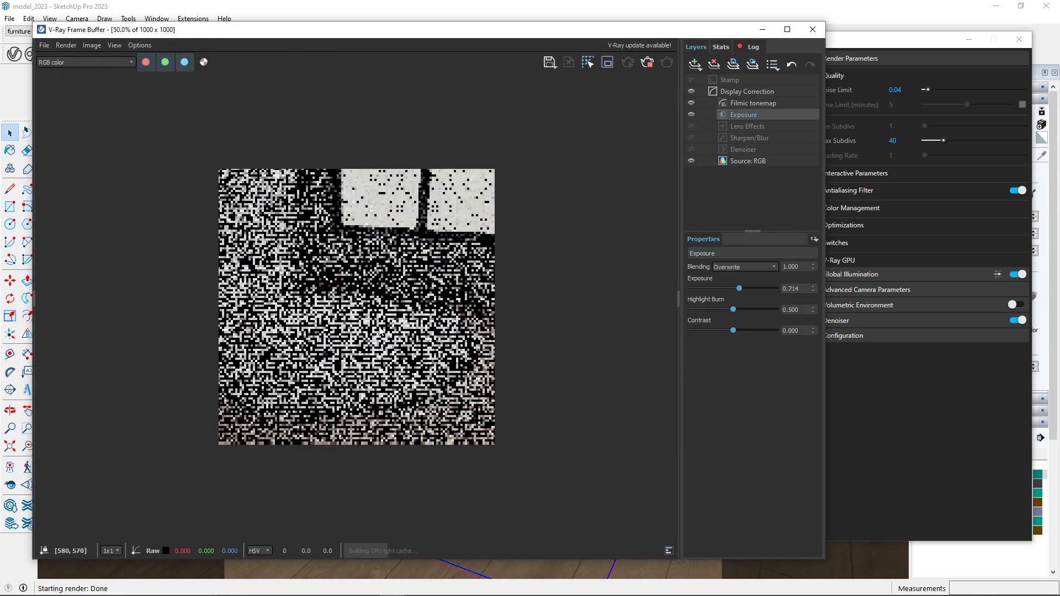
- Limit the rendering to a region over the front half of the carpet and inspect the fur strands there
scroll(272, 371, "up", 1)
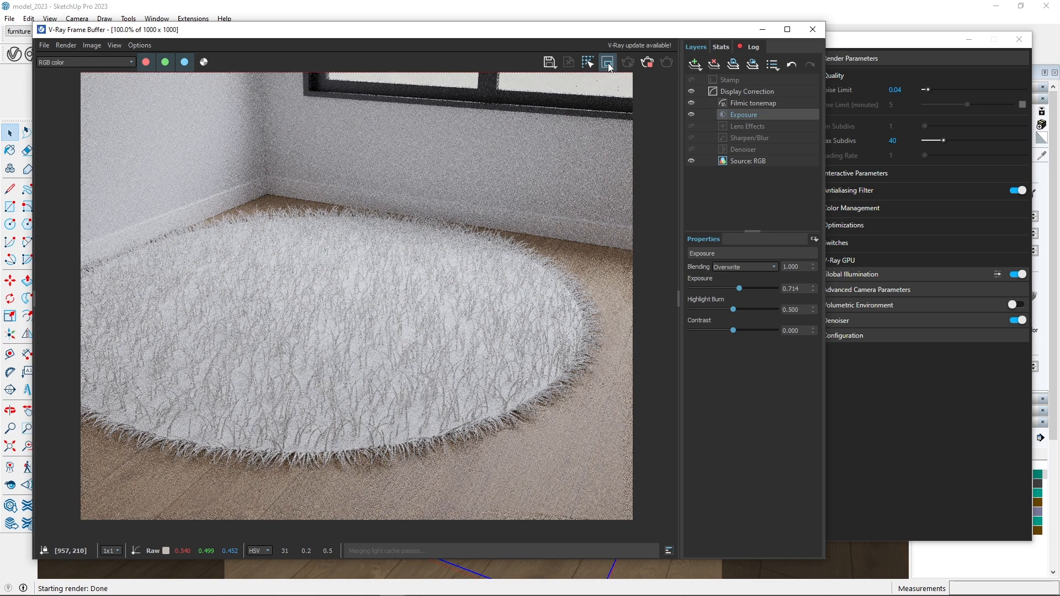
scroll(579, 314, "down", 1)
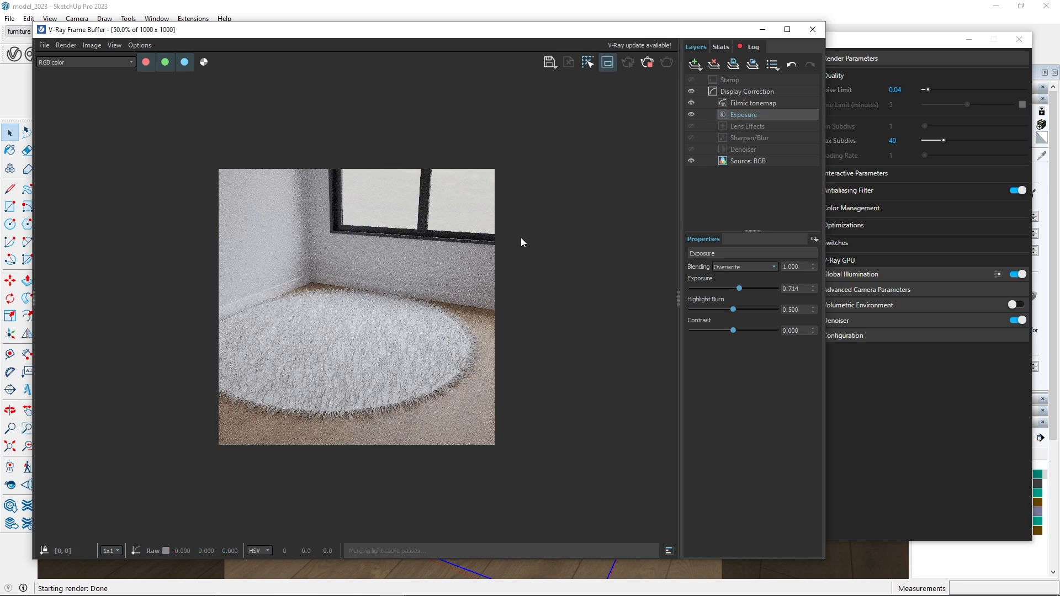
left_click_drag(464, 288, 238, 421)
scroll(291, 408, "up", 1)
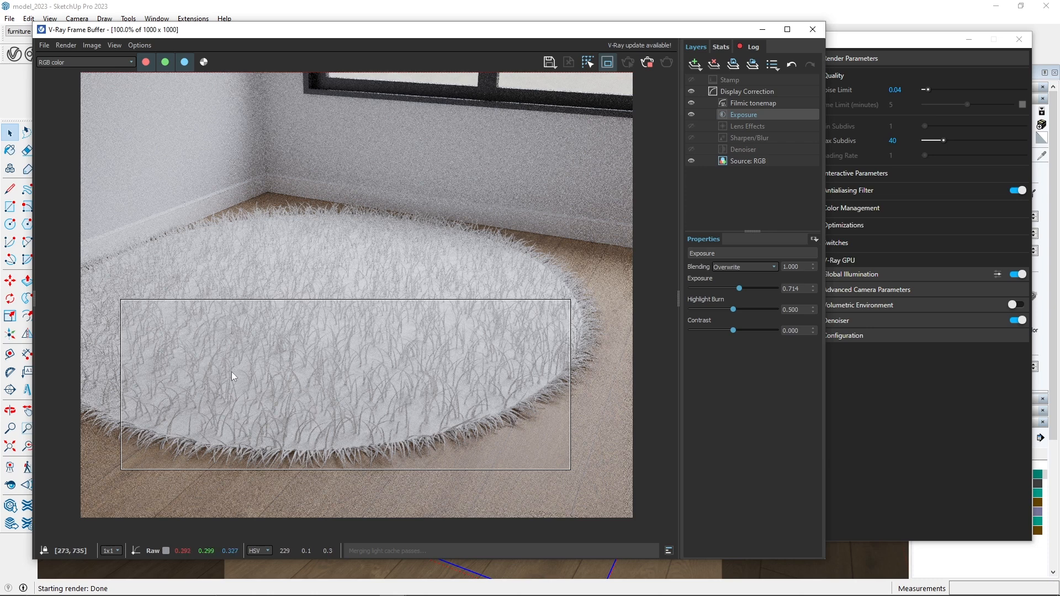
scroll(296, 406, "up", 2)
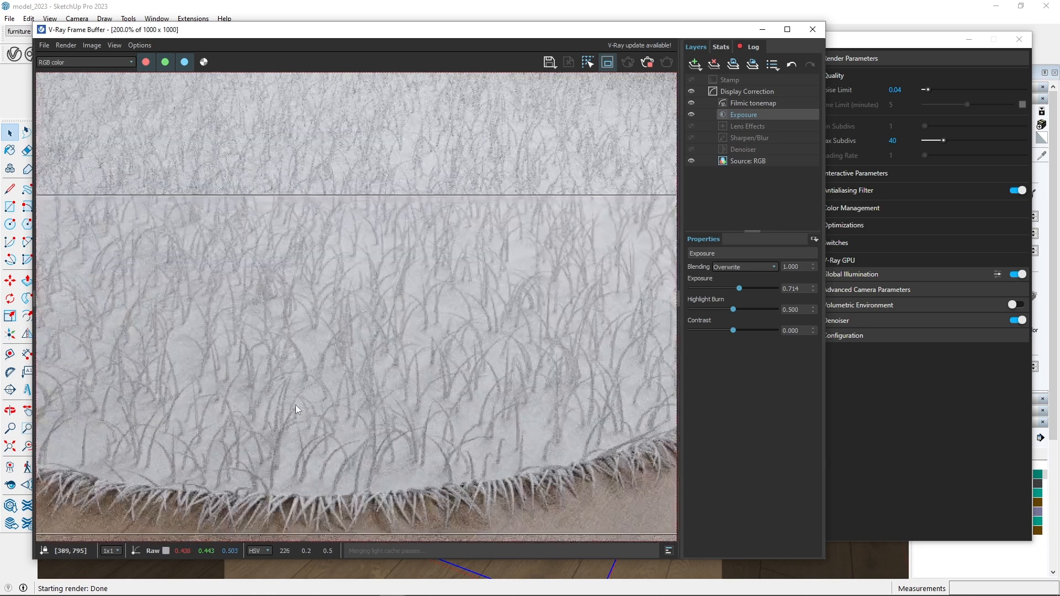
scroll(296, 408, "down", 2)
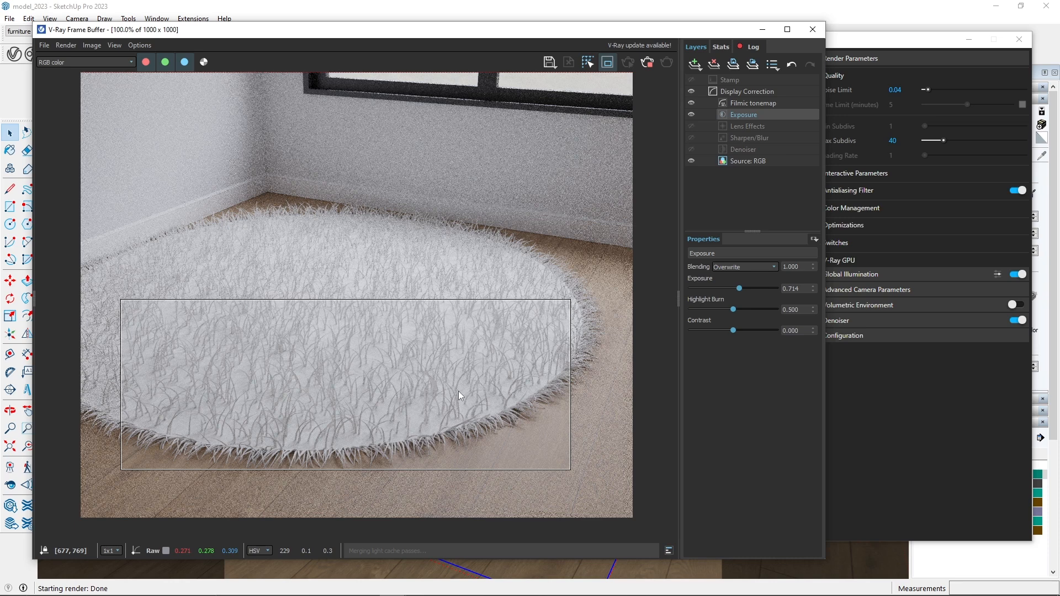
- Open the Fur geometry's parameters in the V-Ray Asset Editor and place the editor beside the rendered carpet
left_click(850, 31)
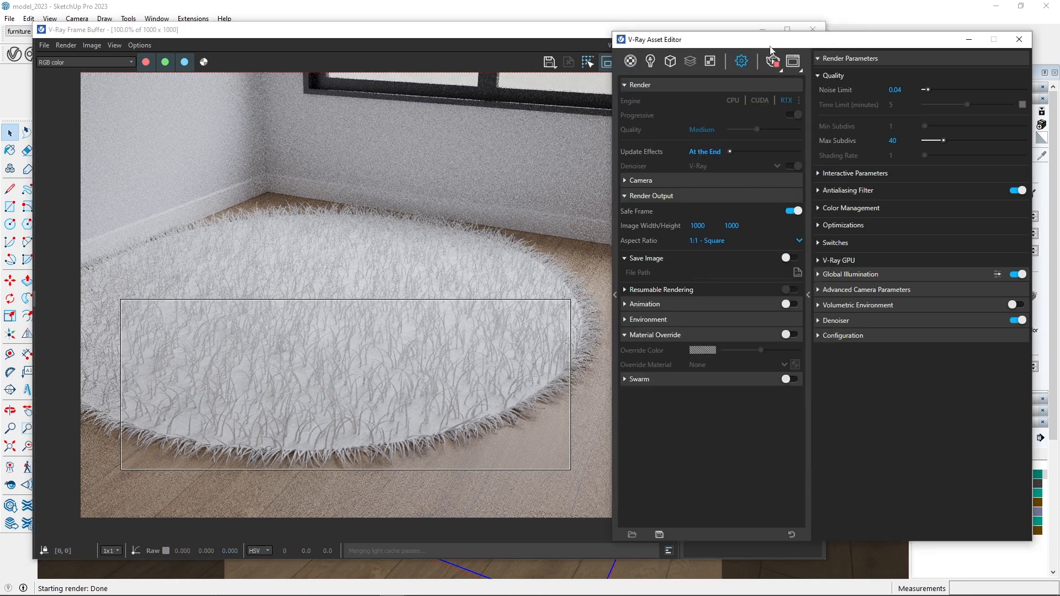
left_click_drag(771, 49, 827, 53)
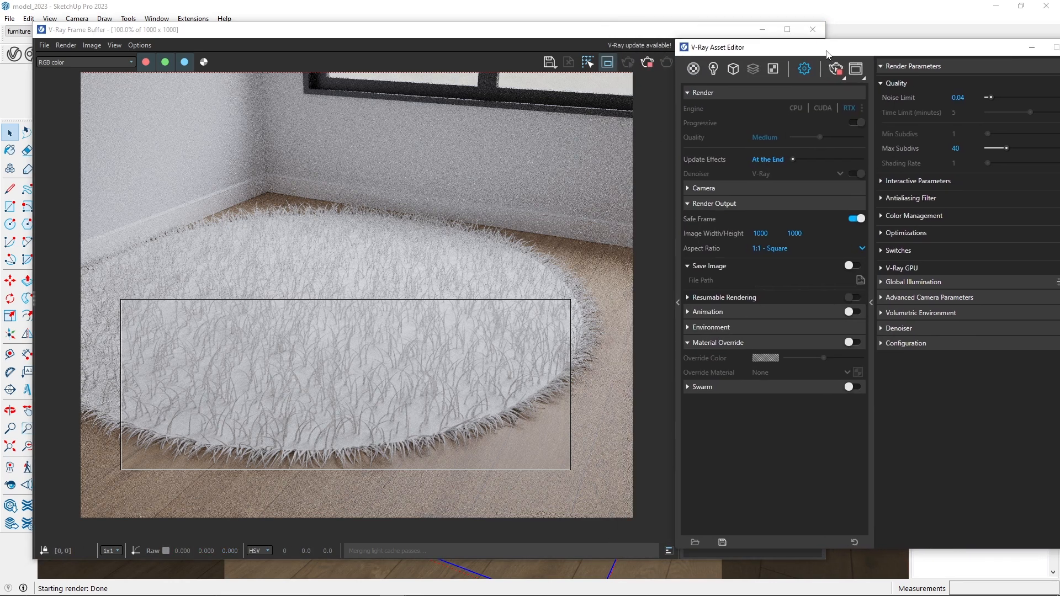
left_click(733, 69)
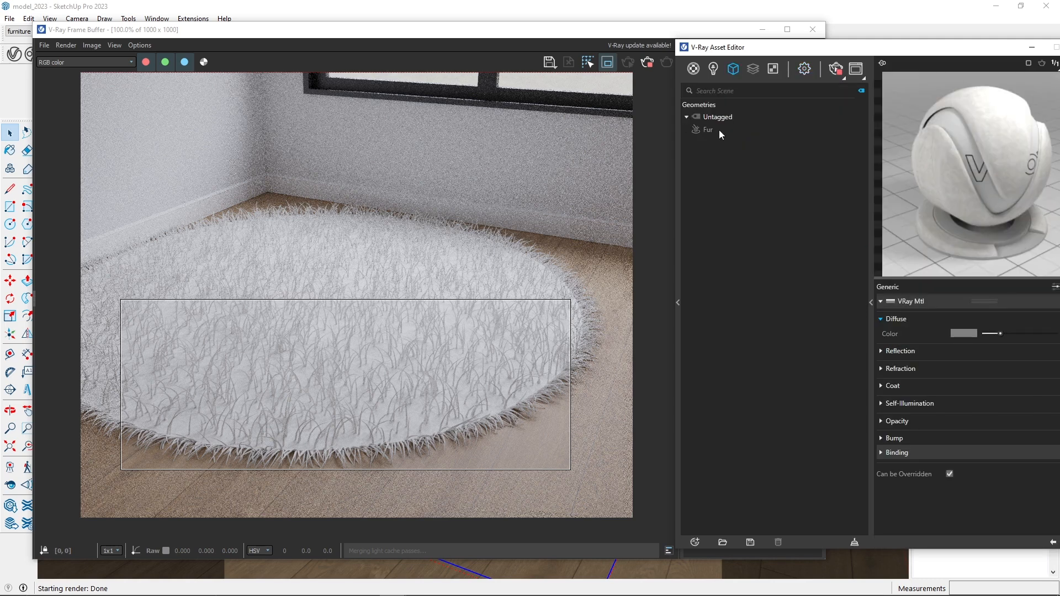
left_click(709, 128)
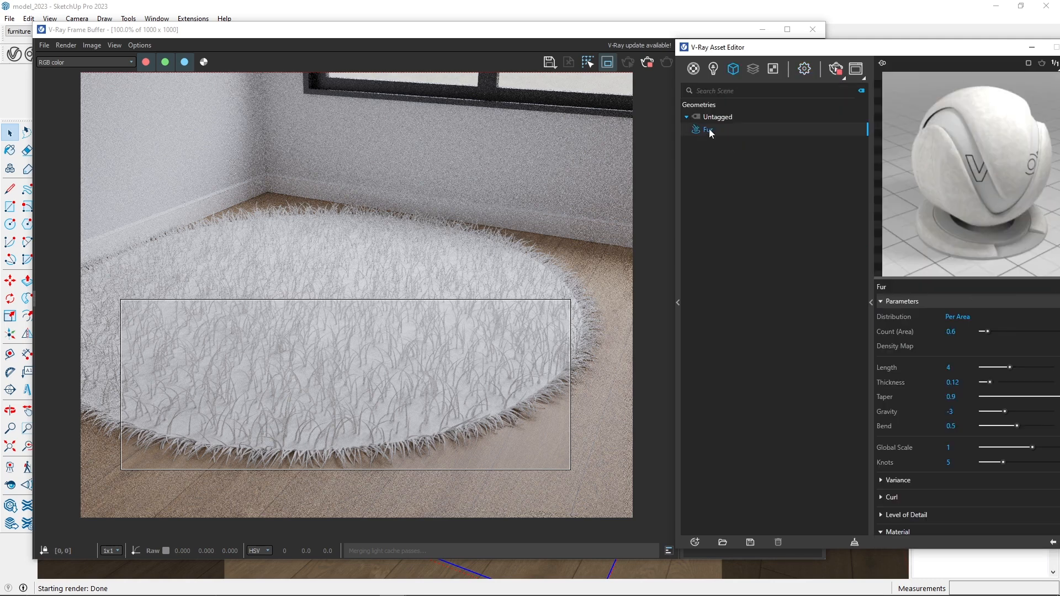
left_click_drag(795, 54, 713, 49)
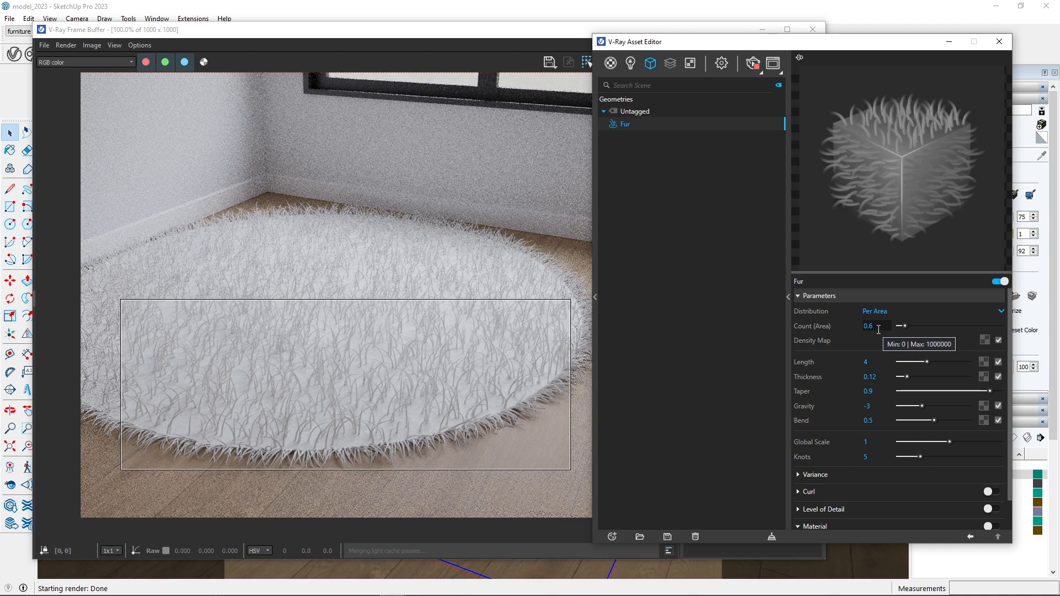
- Increase the carpet fur's density, trying a Count (Area) of 2.1 before setting it to 20
left_click_drag(908, 328, 911, 330)
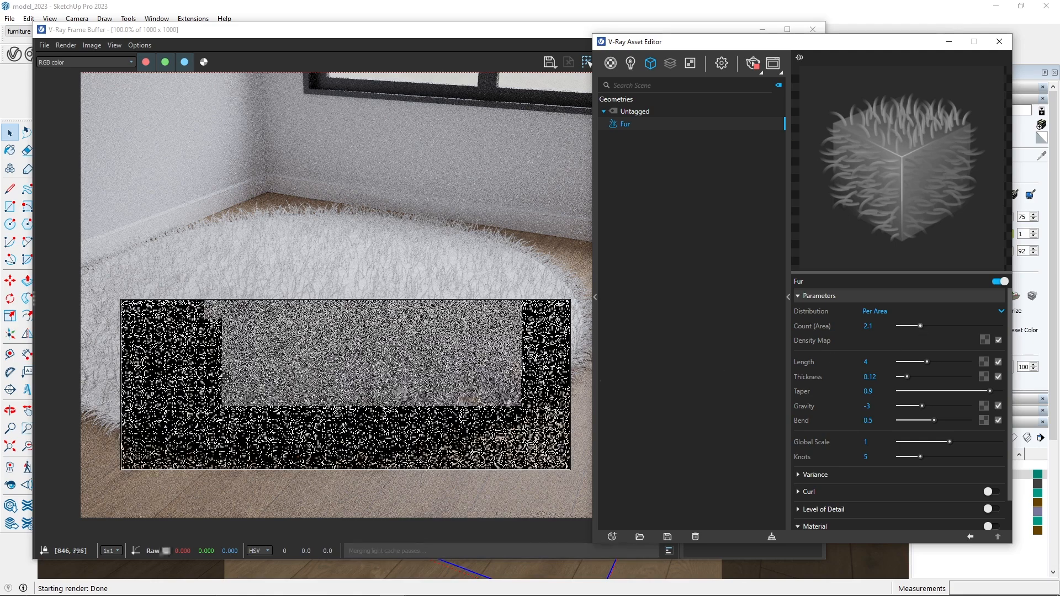
scroll(334, 409, "up", 1)
scroll(334, 409, "down", 1)
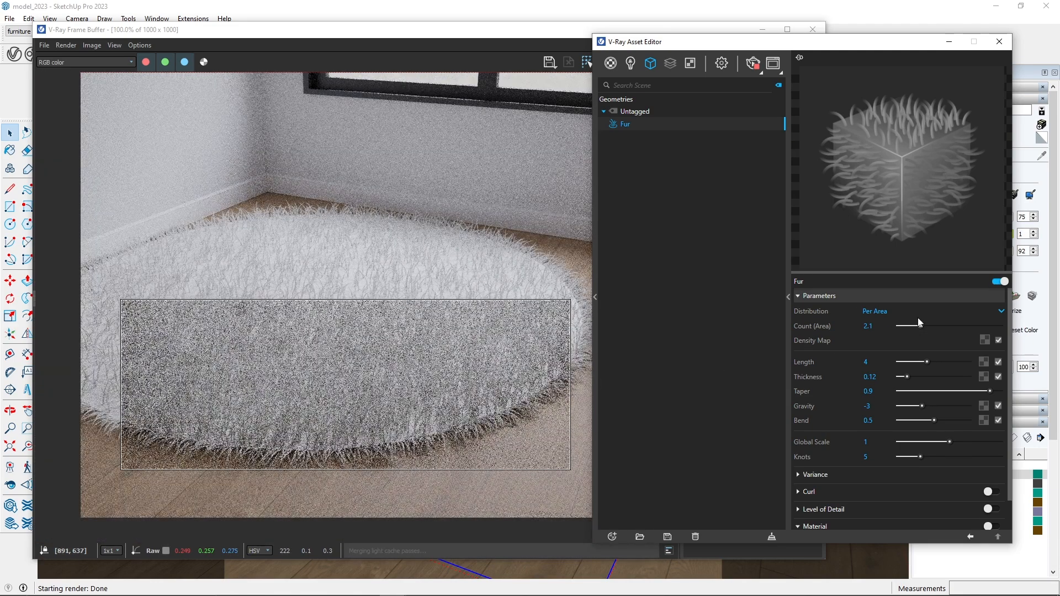
left_click_drag(920, 326, 856, 324)
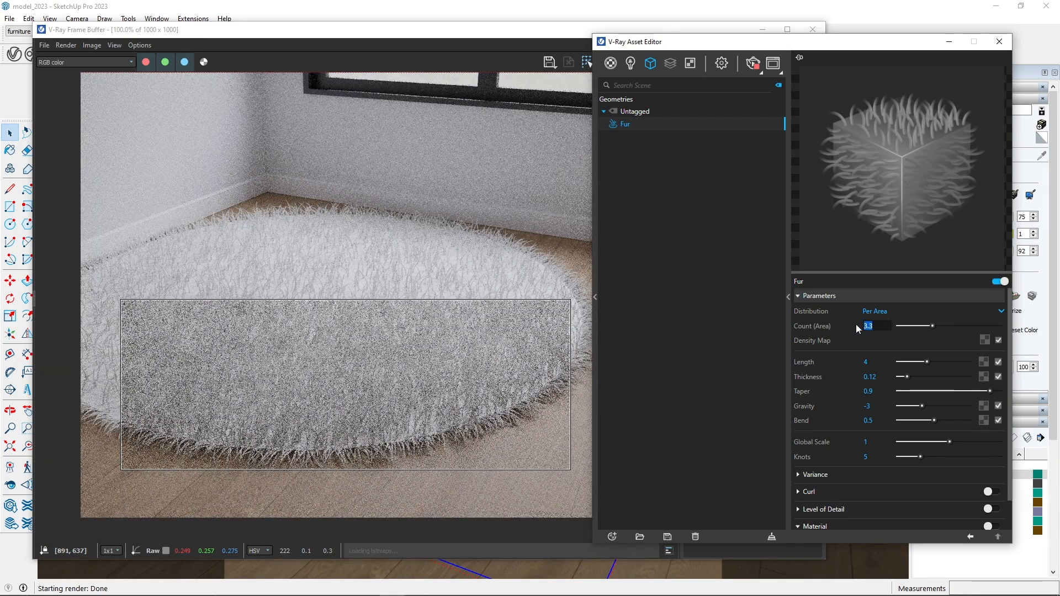
type("20")
key("Return")
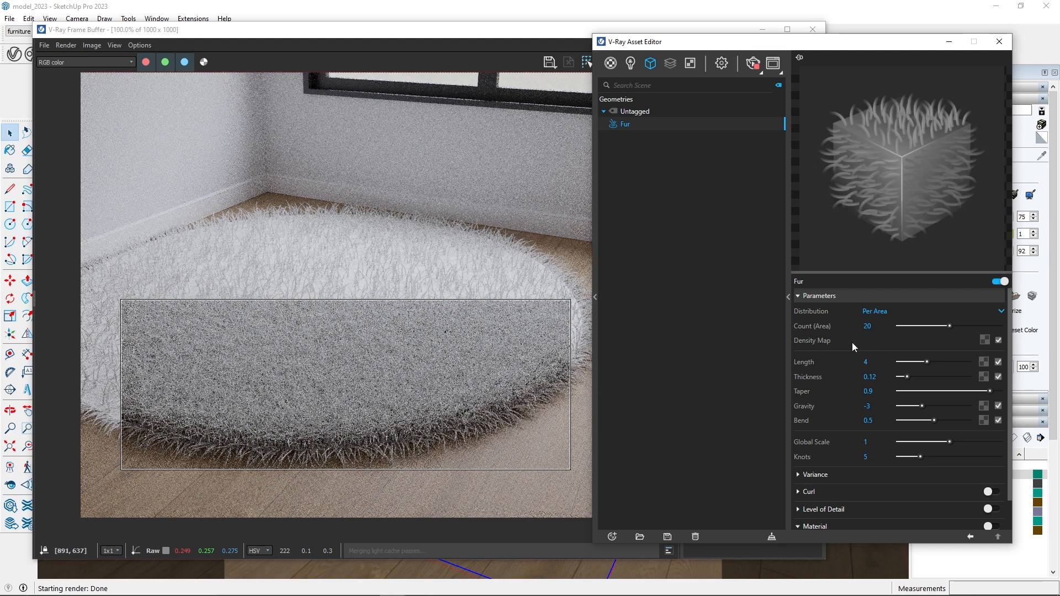
left_click(316, 429)
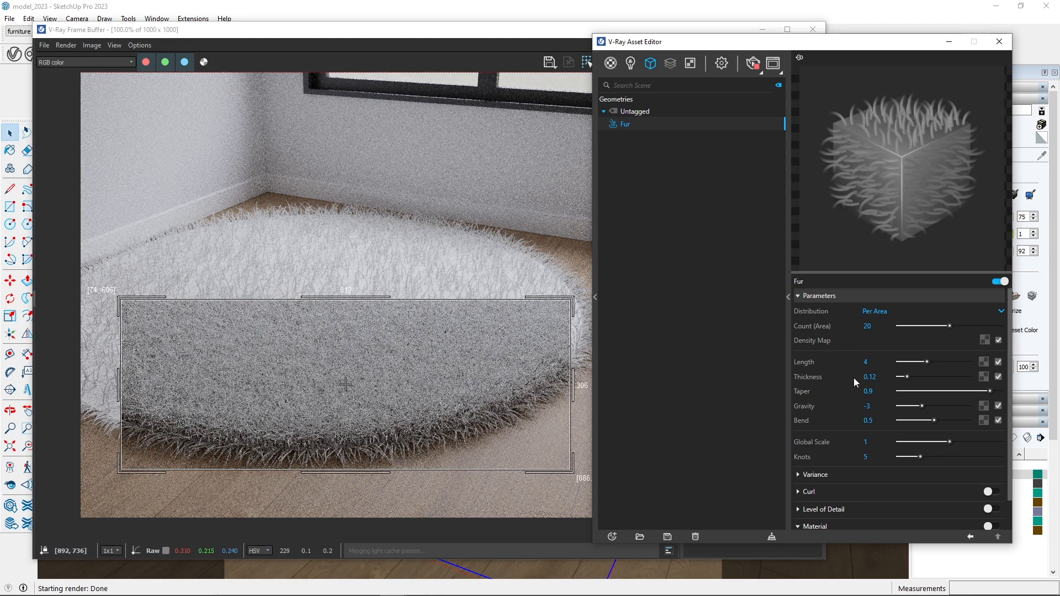
- Shorten the carpet fur to a length of 1.73 and thin its strands to a thickness of 0.04
left_click(926, 362)
left_click_drag(920, 363, 910, 362)
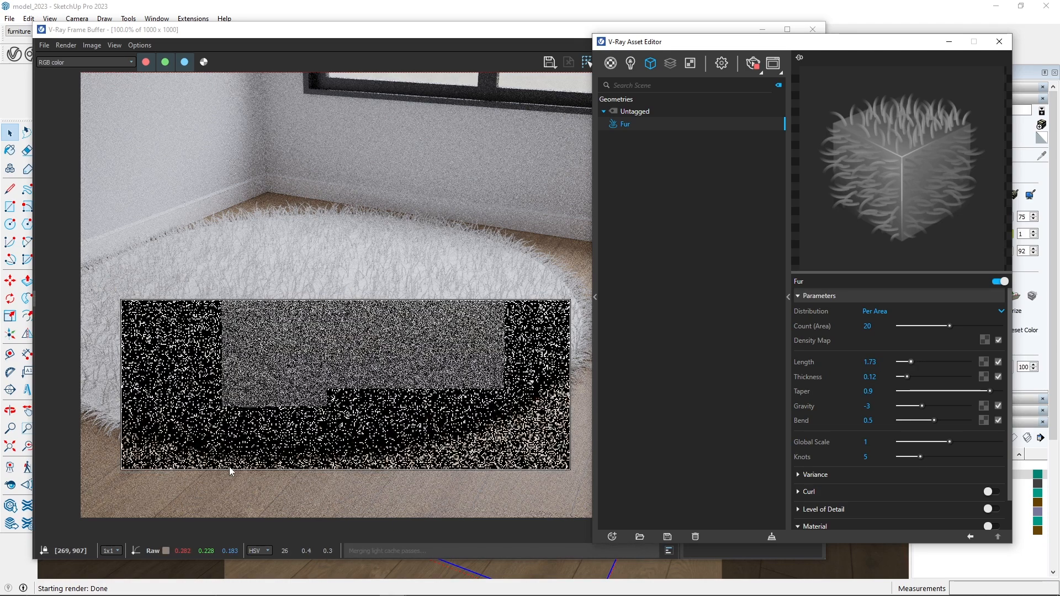
scroll(236, 448, "up", 1)
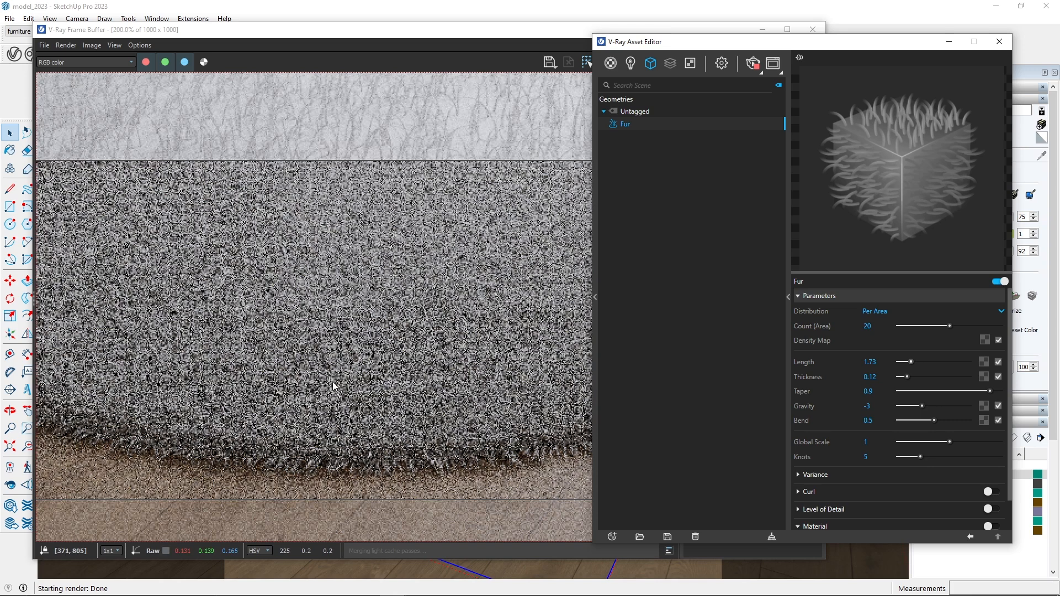
scroll(332, 382, "down", 1)
scroll(353, 406, "up", 1)
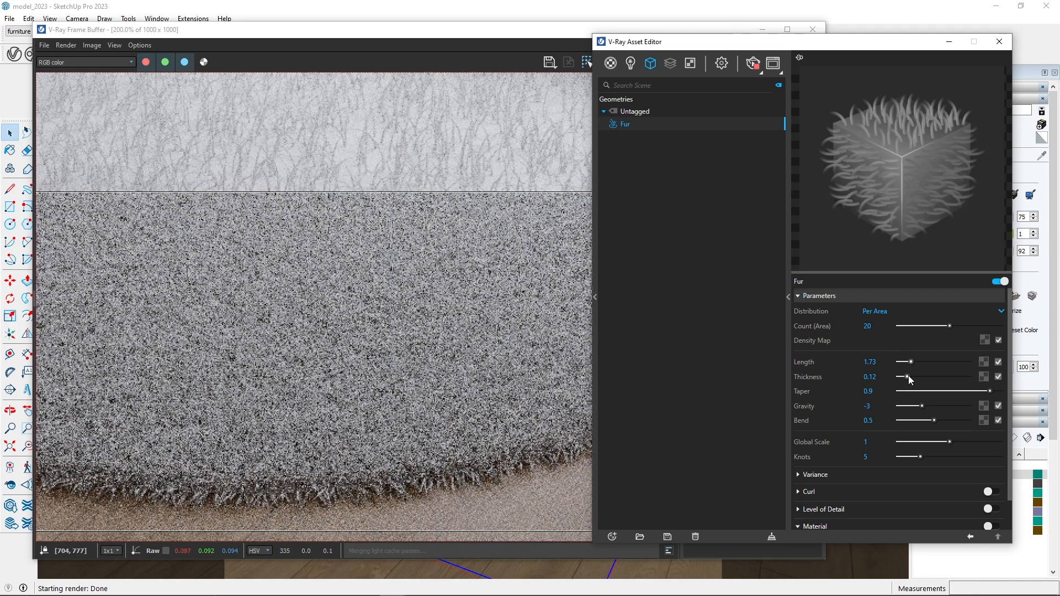
left_click_drag(906, 377, 902, 377)
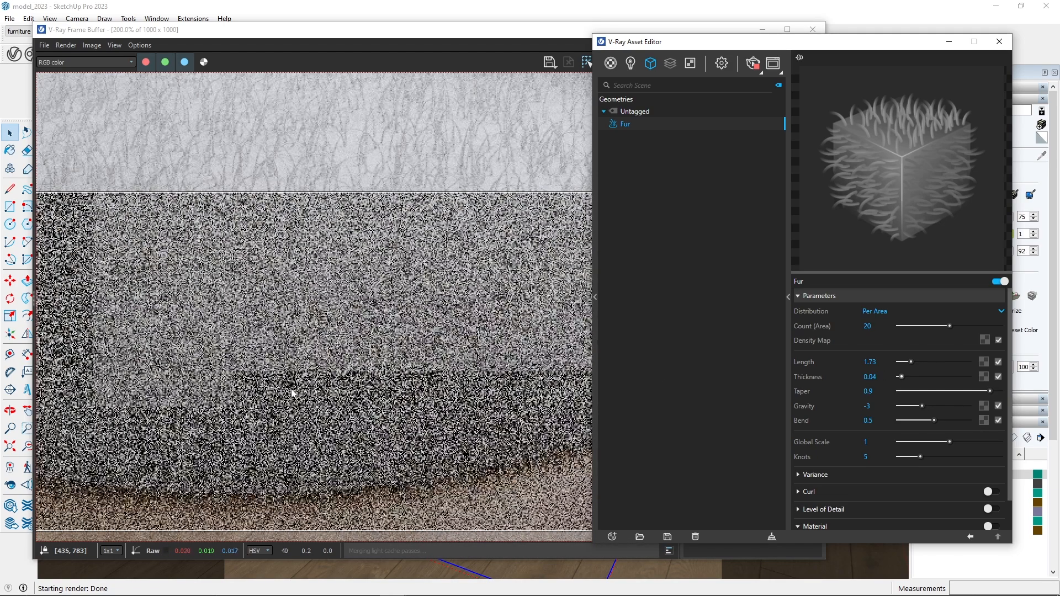
- Examine the shortened, thinner fur in the rendered region, both up close and against the whole carpet
scroll(290, 389, "down", 2)
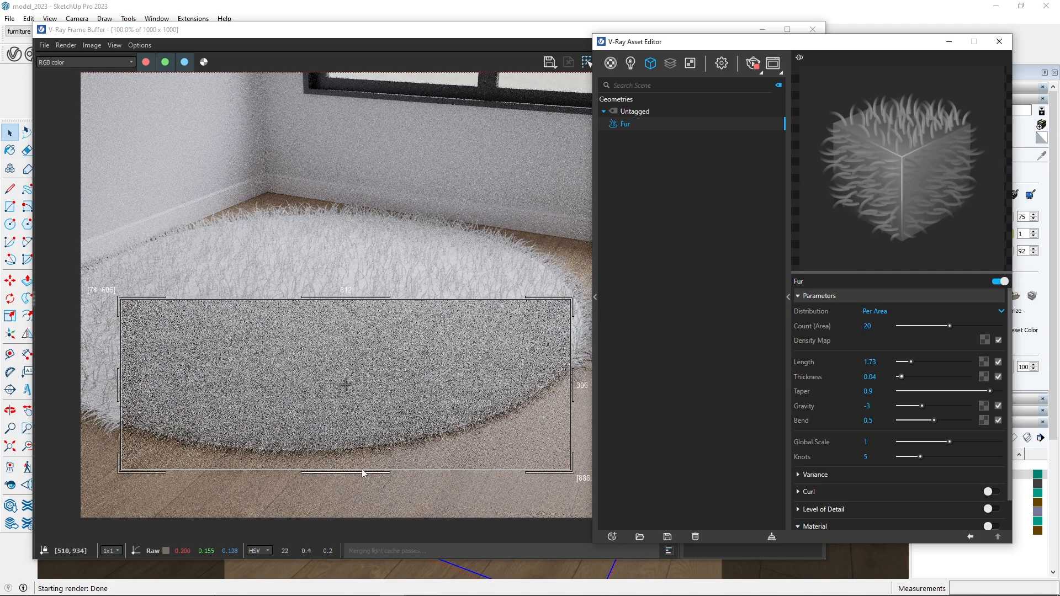
scroll(364, 443, "up", 2)
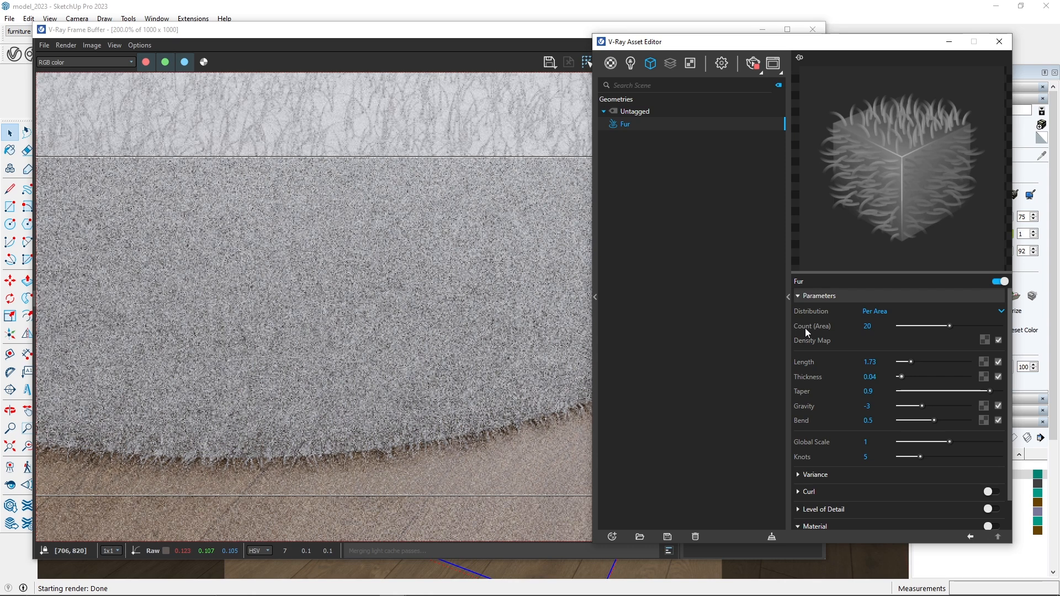
mouse_move(805, 327)
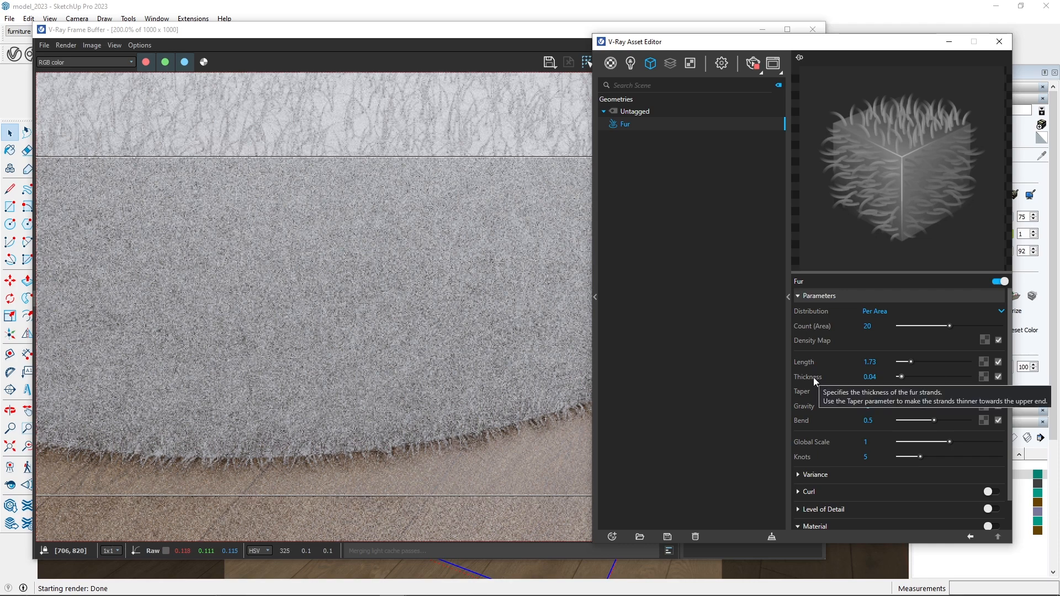
scroll(379, 429, "down", 1)
scroll(353, 425, "up", 1)
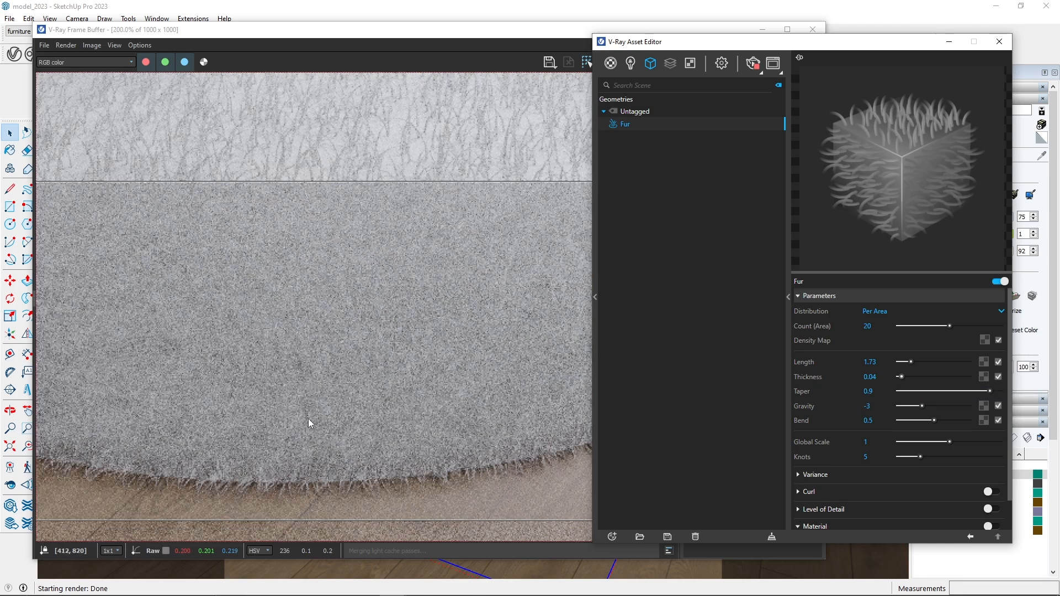
scroll(405, 393, "down", 1)
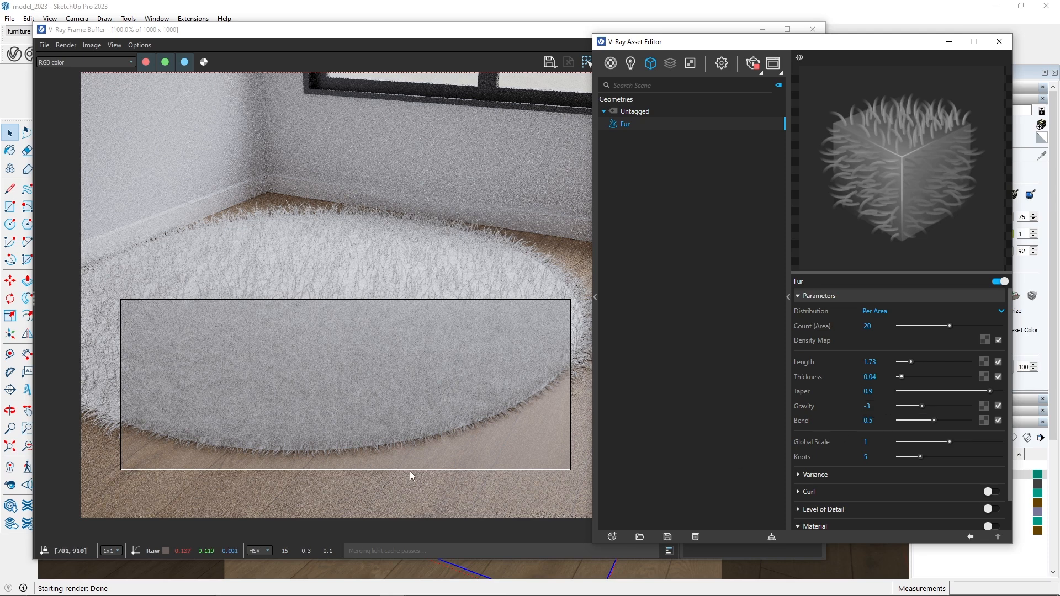
scroll(409, 470, "up", 1)
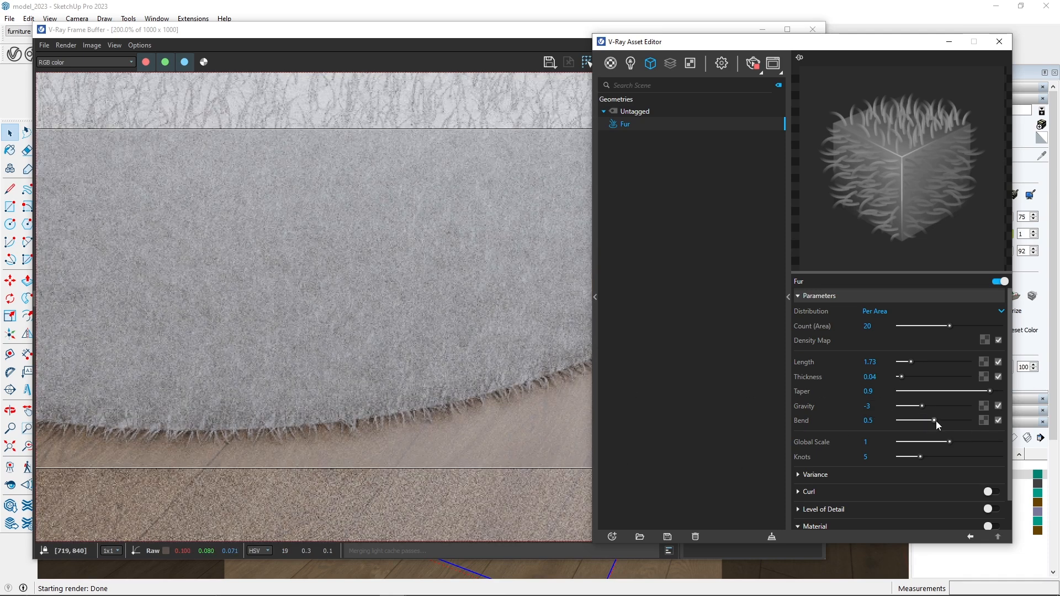
- Adjust the carpet fur's Bend, trying the extremes 1 and 0 before setting it to 0.6
left_click_drag(935, 420, 988, 422)
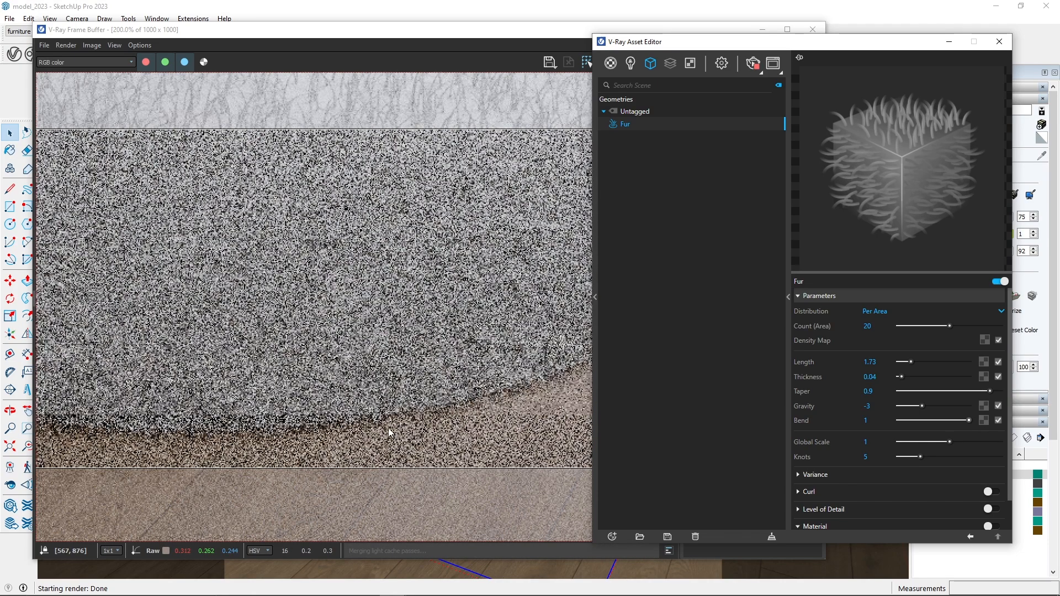
scroll(395, 373, "down", 1)
scroll(385, 387, "up", 1)
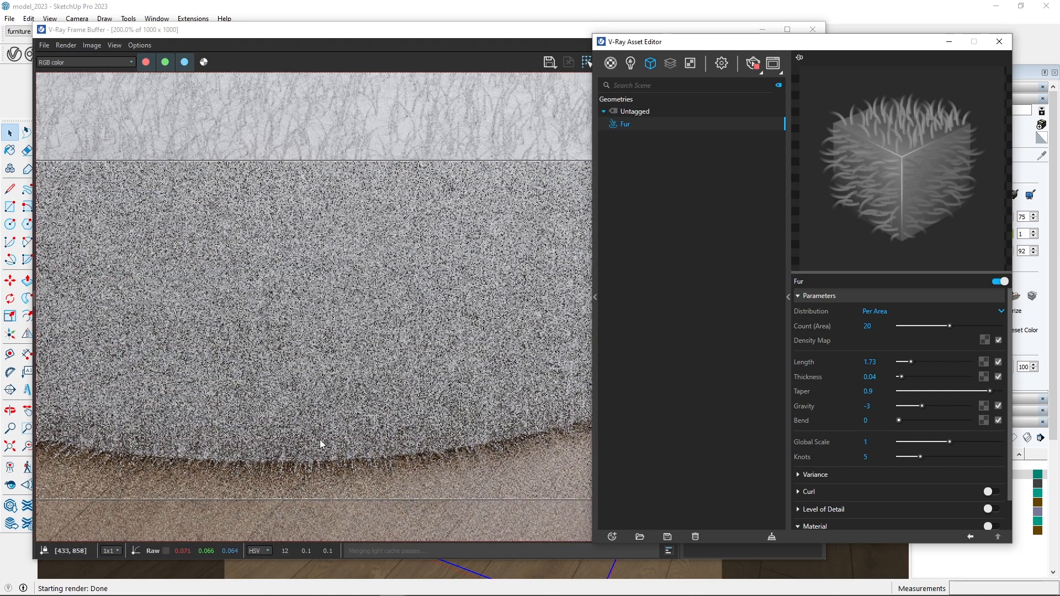
left_click_drag(899, 421, 940, 422)
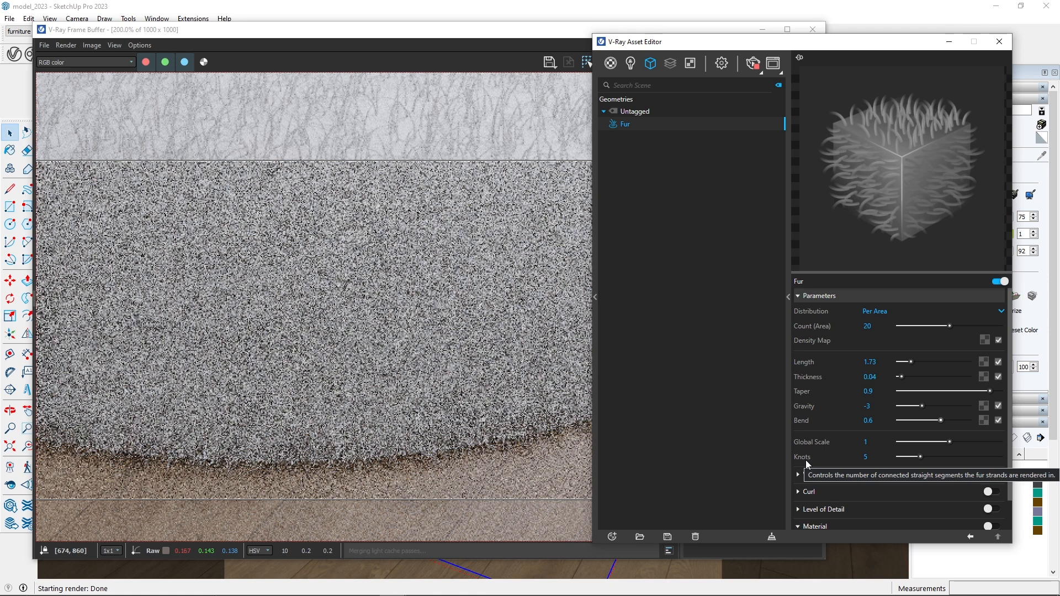
- Set the carpet fur's Knots to 8 for smoother strands
left_click(864, 457)
type("8")
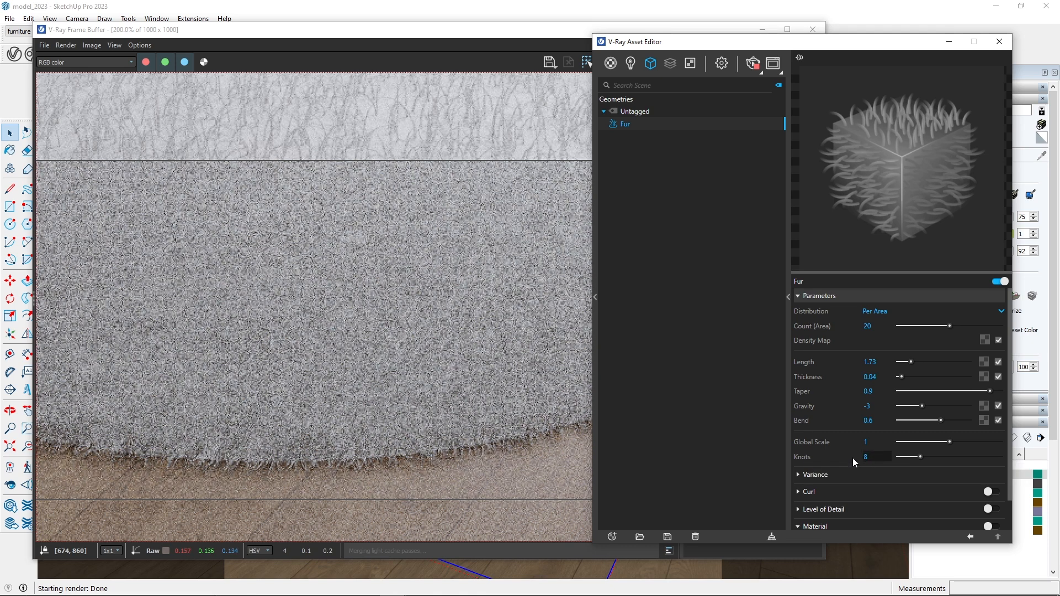
mouse_move(798, 463)
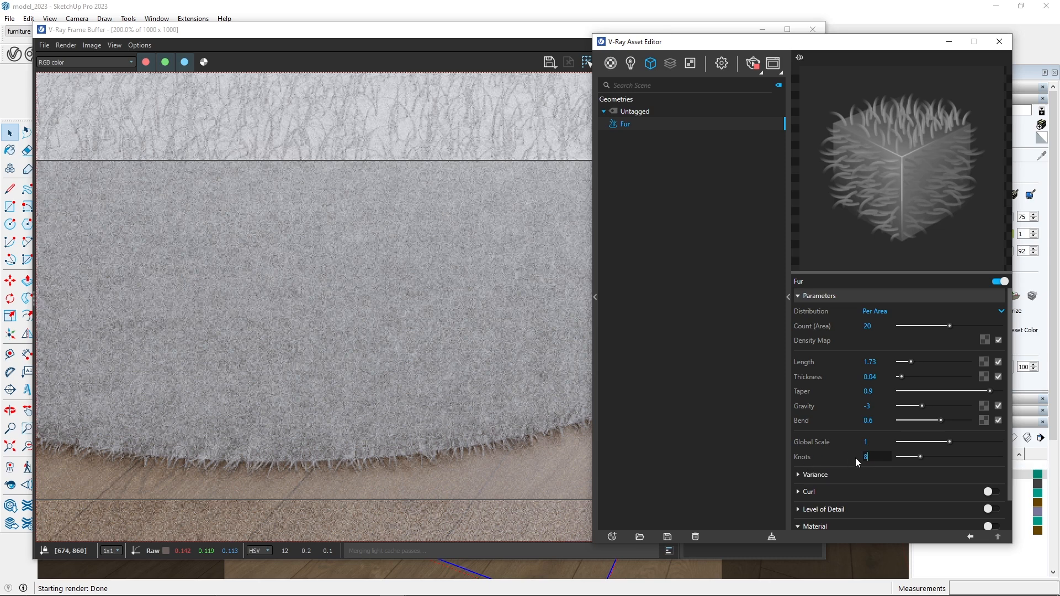
- Review the fur's Variance settings and compare the rendered region with the rest of the carpet
scroll(848, 466, "down", 1)
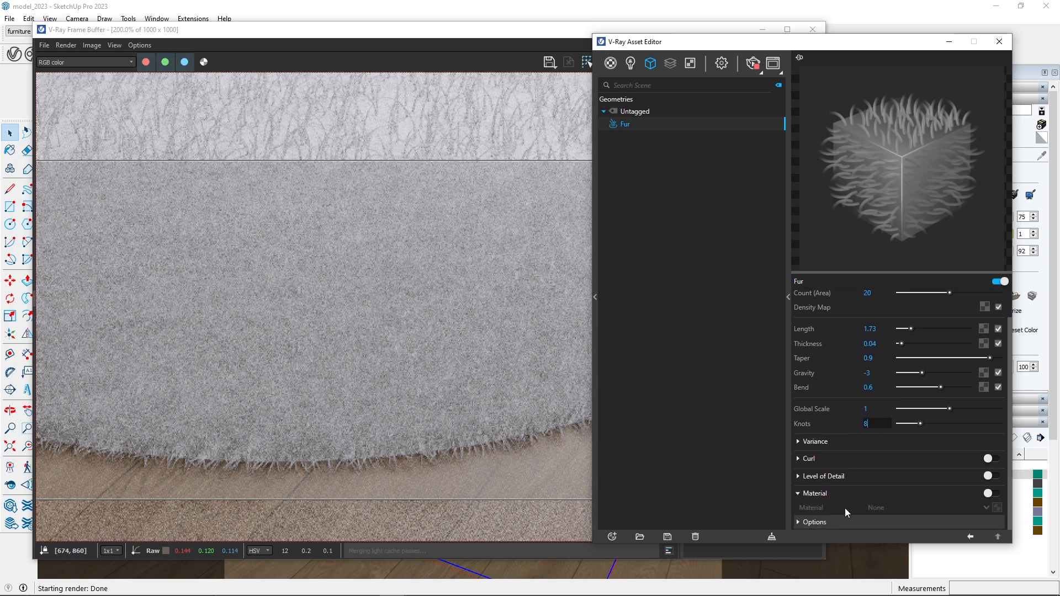
left_click(813, 439)
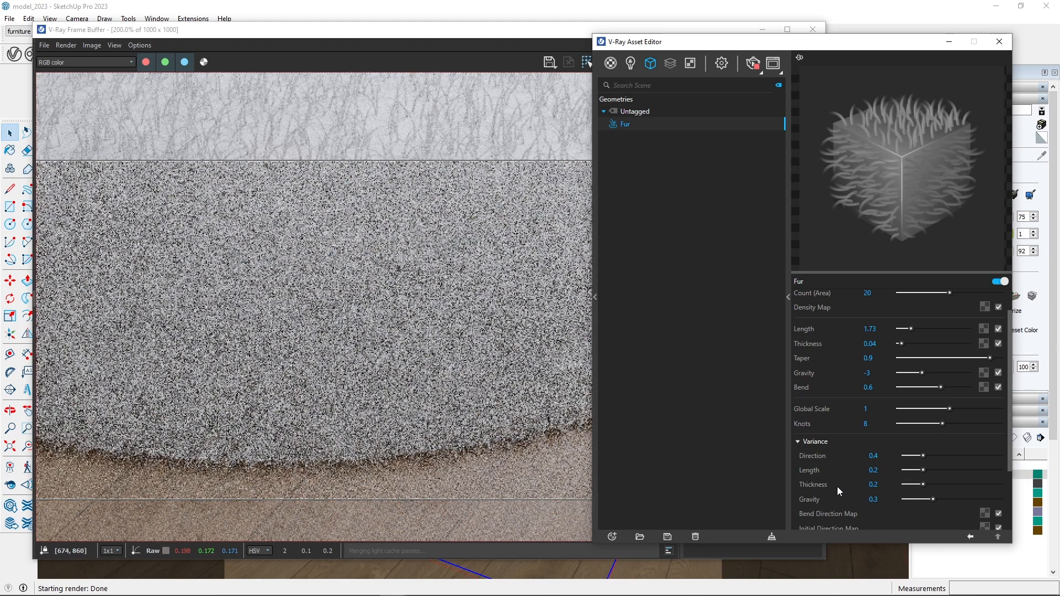
scroll(493, 418, "down", 2)
scroll(343, 354, "up", 2)
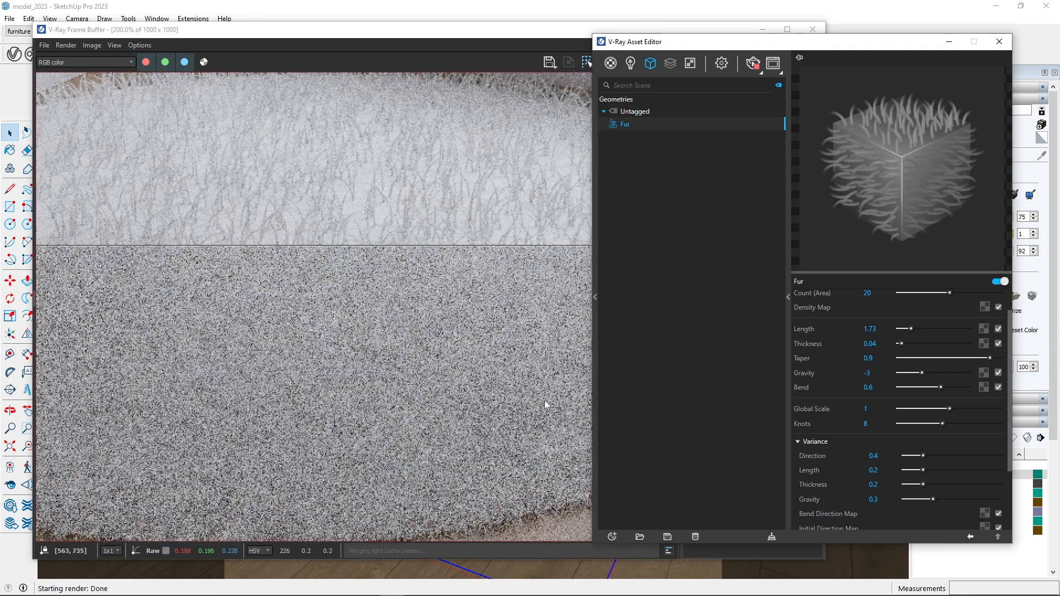
scroll(827, 306, "up", 1)
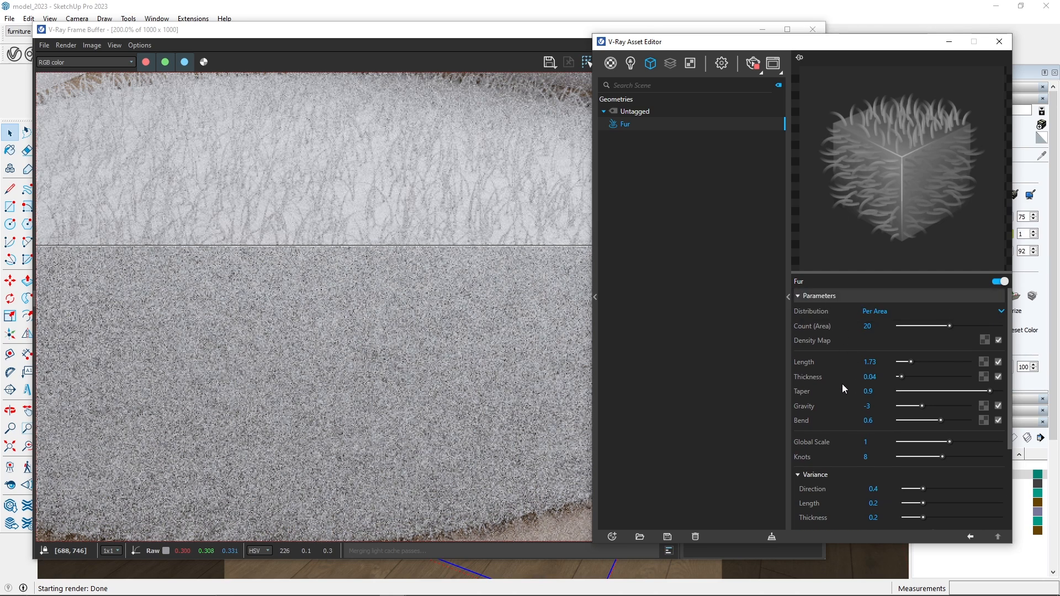
scroll(843, 385, "down", 3)
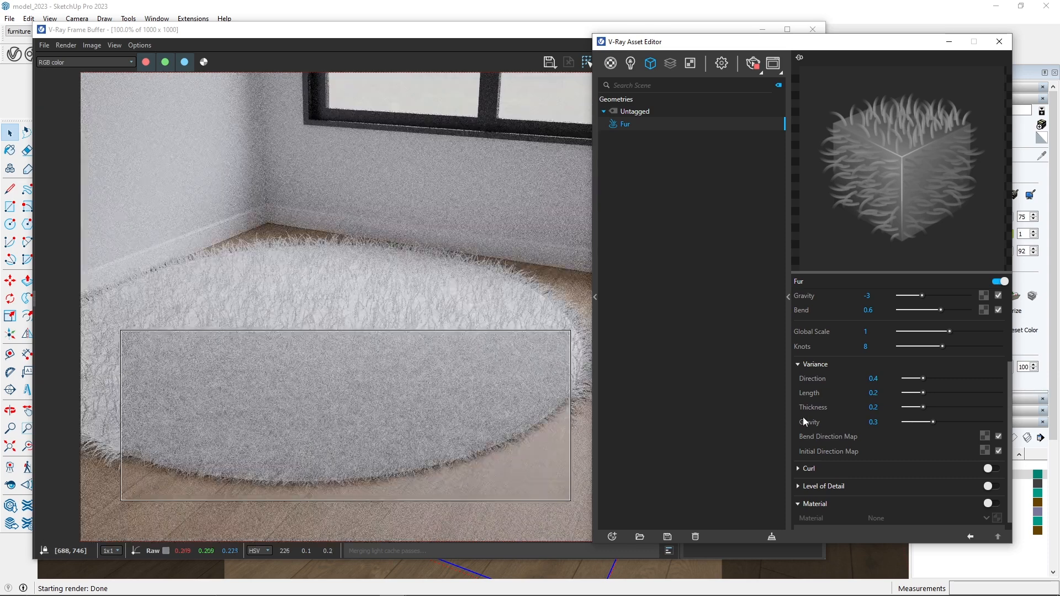
scroll(334, 427, "up", 1)
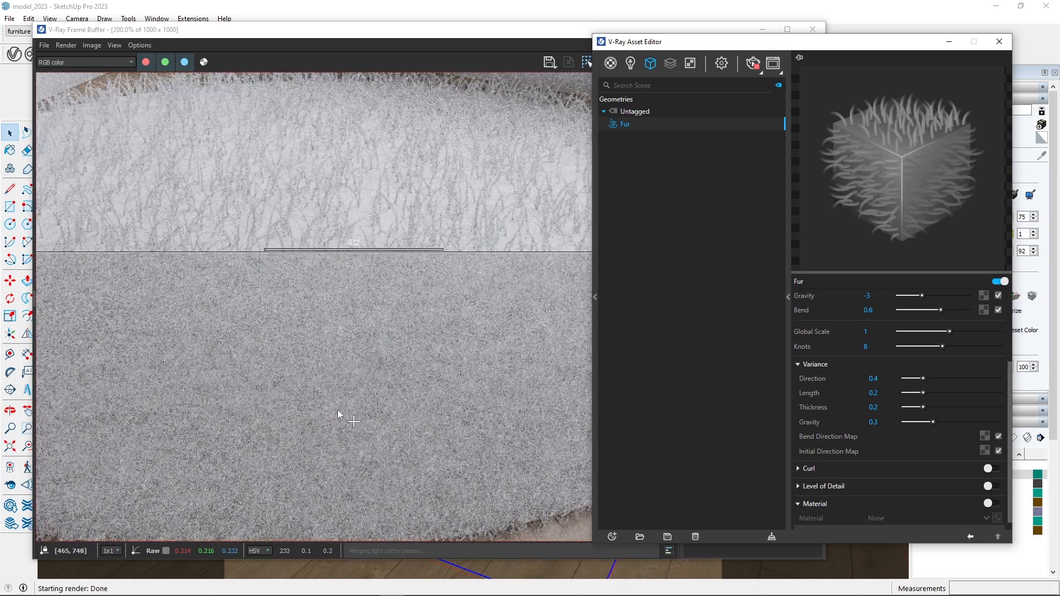
scroll(310, 396, "down", 1)
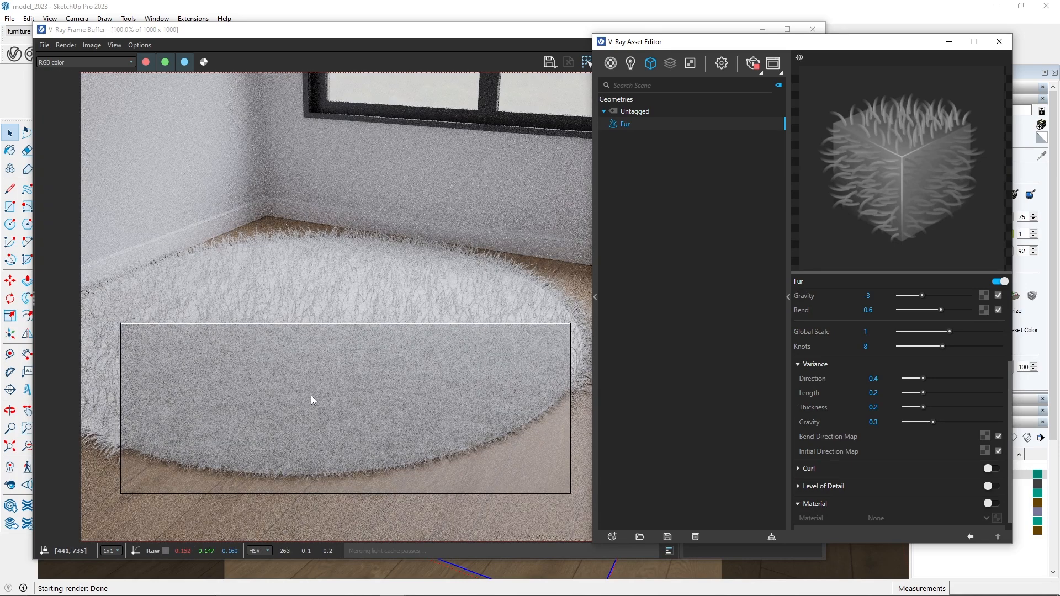
scroll(479, 164, "down", 1)
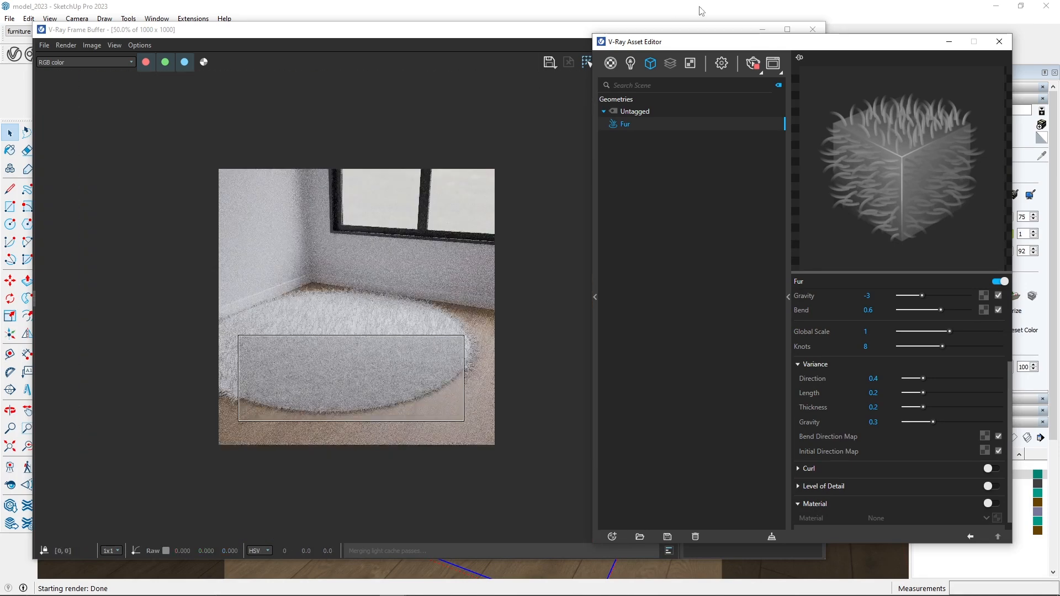
- Stop the running carpet render, return the model to its saved scene view and arrange the V-Ray windows side by side
left_click_drag(687, 45, 877, 87)
left_click(635, 31)
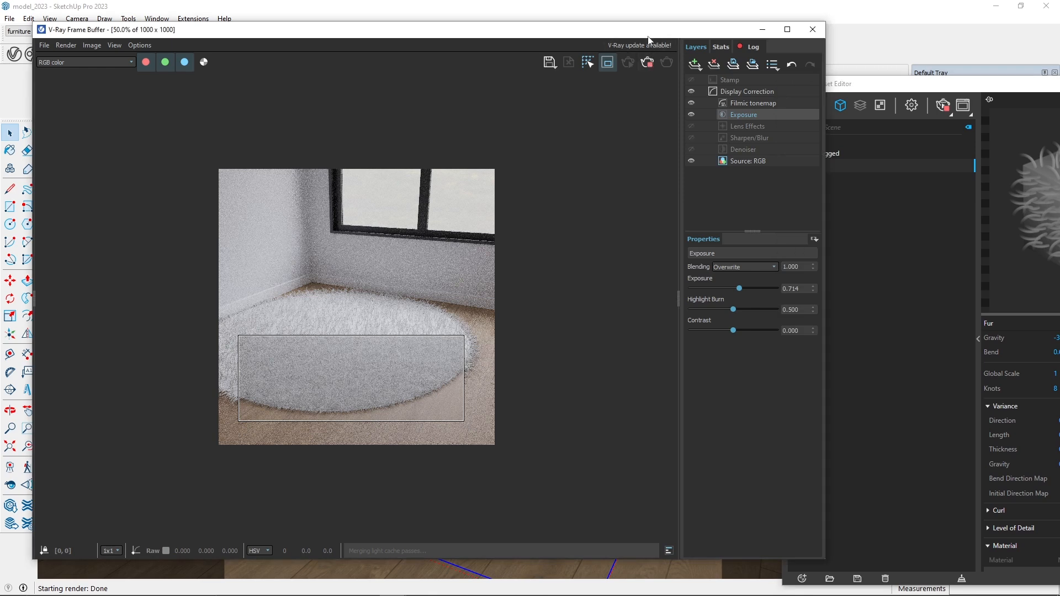
left_click_drag(630, 32, 786, 64)
left_click(84, 77)
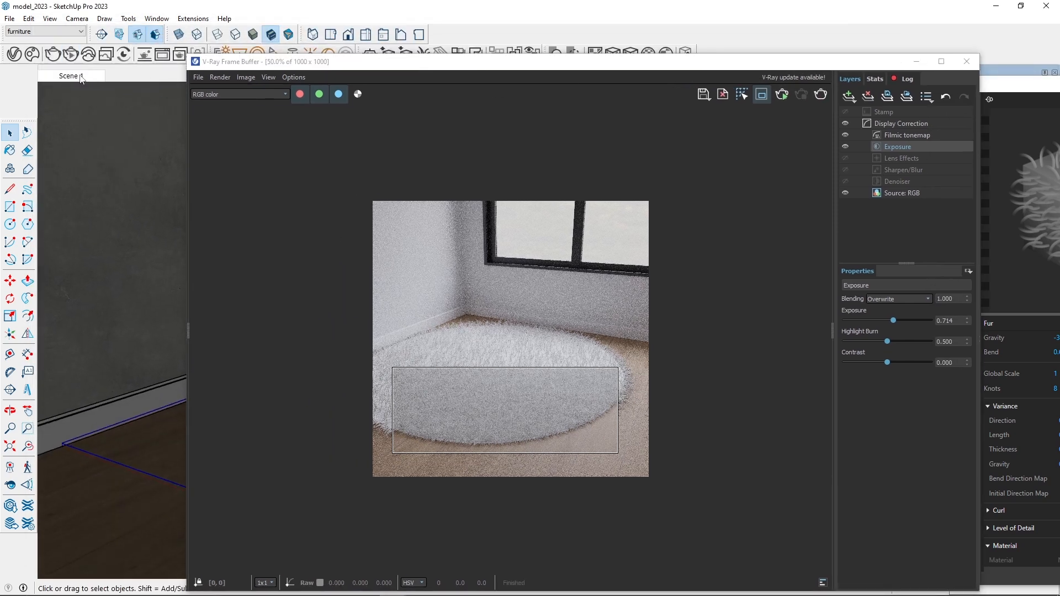
left_click_drag(798, 80, 596, 64)
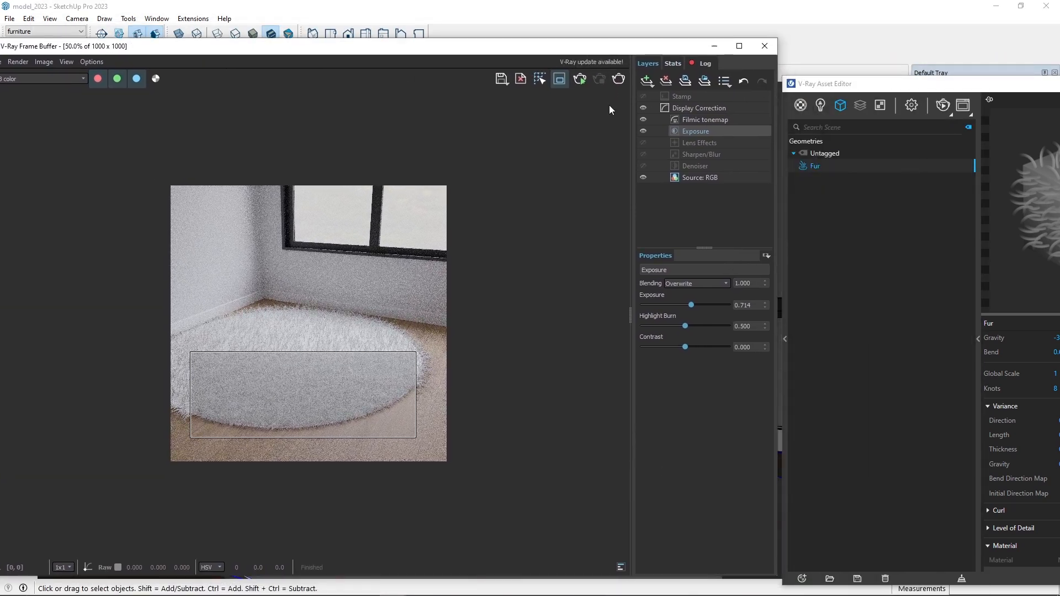
- Turn off region rendering, render the full scene view and maximize the frame buffer window
left_click(558, 81)
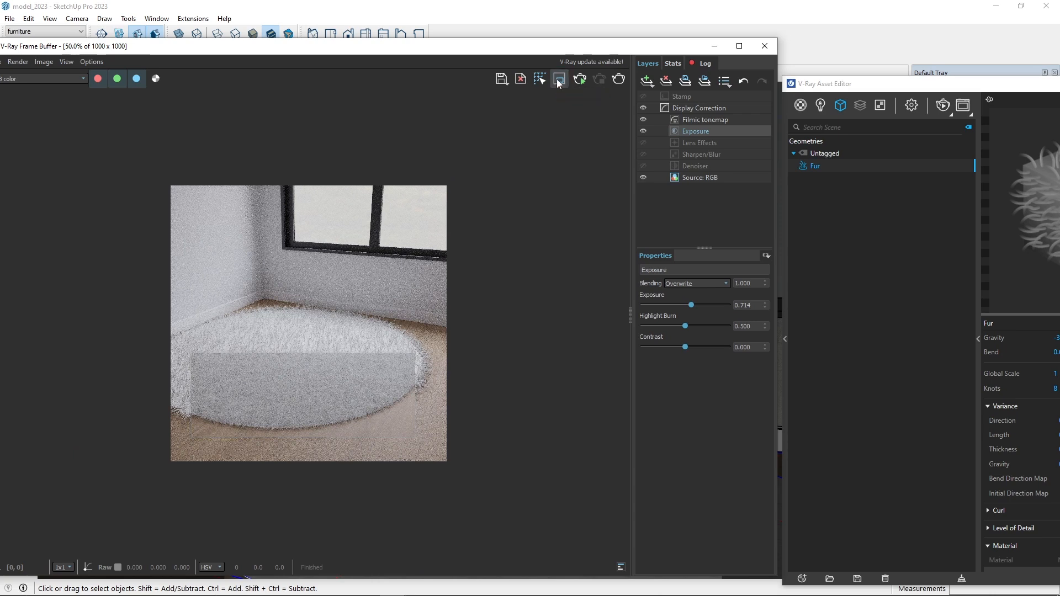
left_click(617, 79)
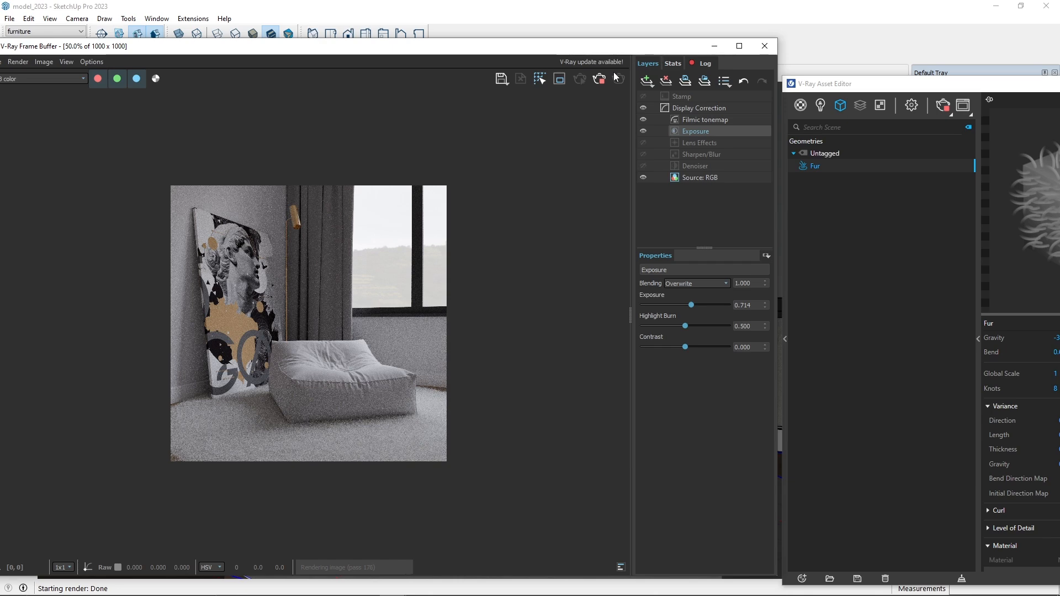
left_click(739, 46)
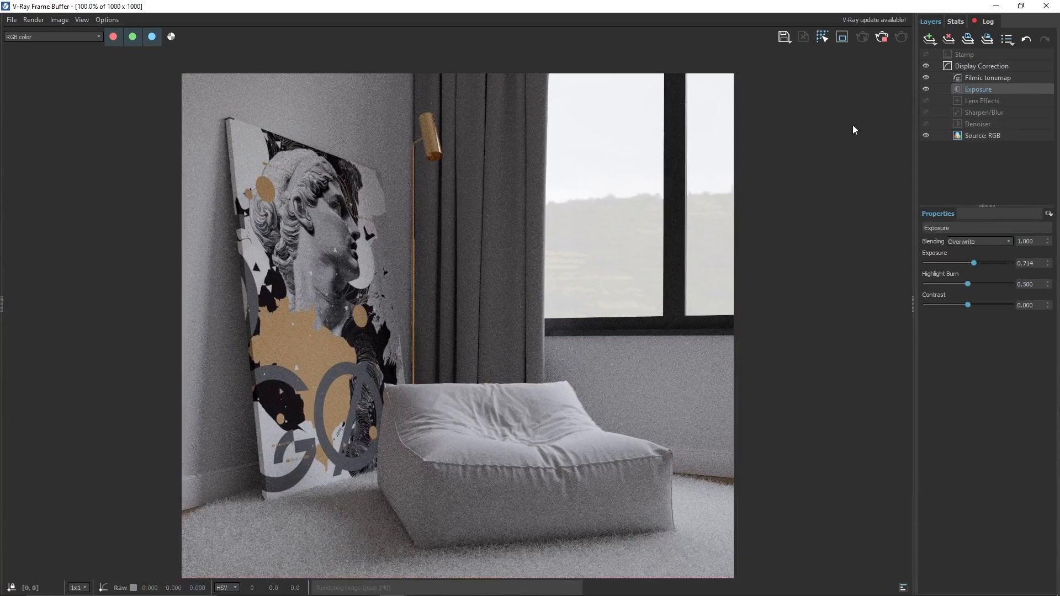
- Brighten the render in its Exposure layer with Exposure 0.909 and Highlight Burn 0.552
left_click(978, 79)
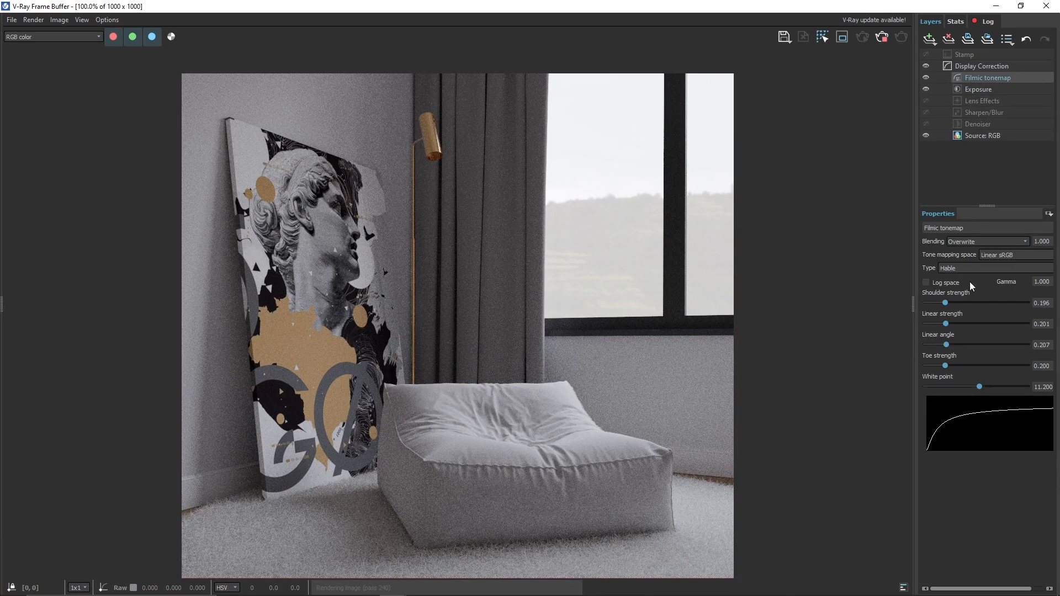
left_click(978, 89)
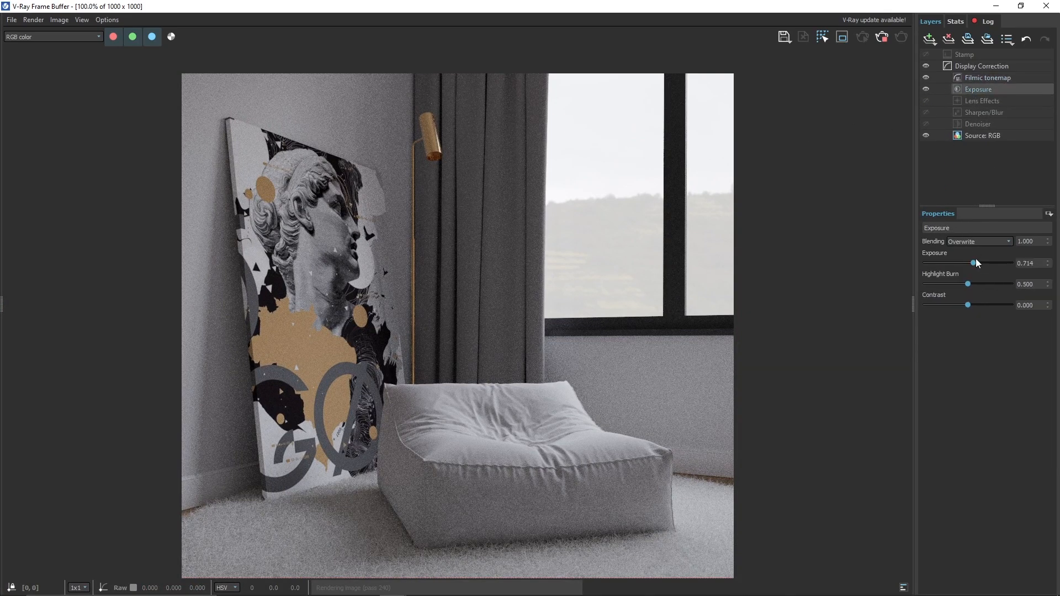
mouse_move(972, 261)
left_mouse_down()
mouse_move(982, 263)
mouse_move(971, 262)
mouse_move(981, 263)
mouse_move(971, 284)
left_mouse_up()
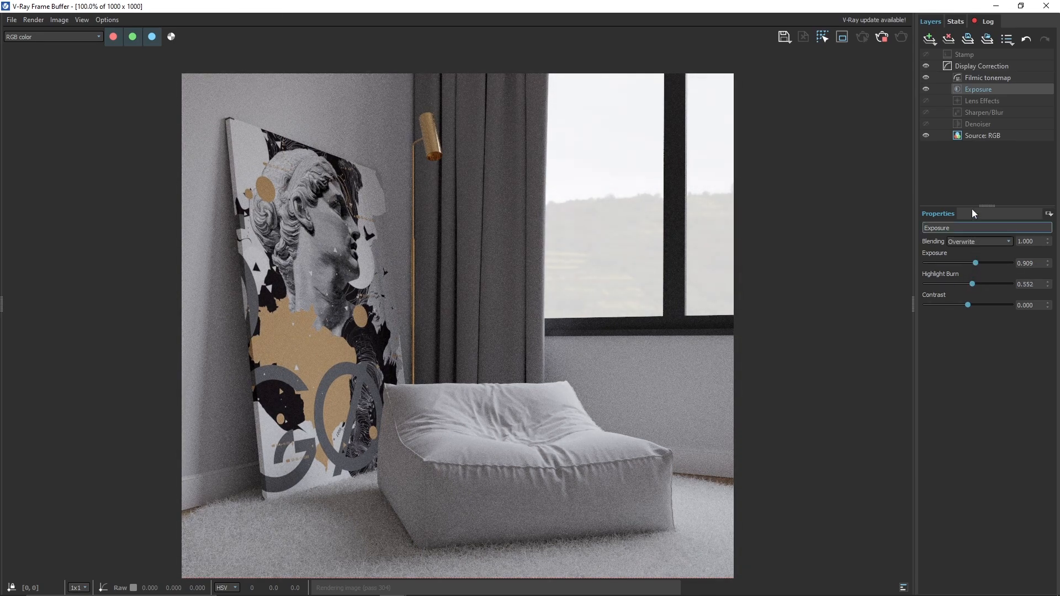
- Tune the Filmic tonemap layer to Shoulder strength 0.299, Linear strength 0.315, Linear angle 0.185 and Toe strength 0.212
left_click(975, 81)
scroll(512, 382, "down", 1)
scroll(482, 327, "up", 1)
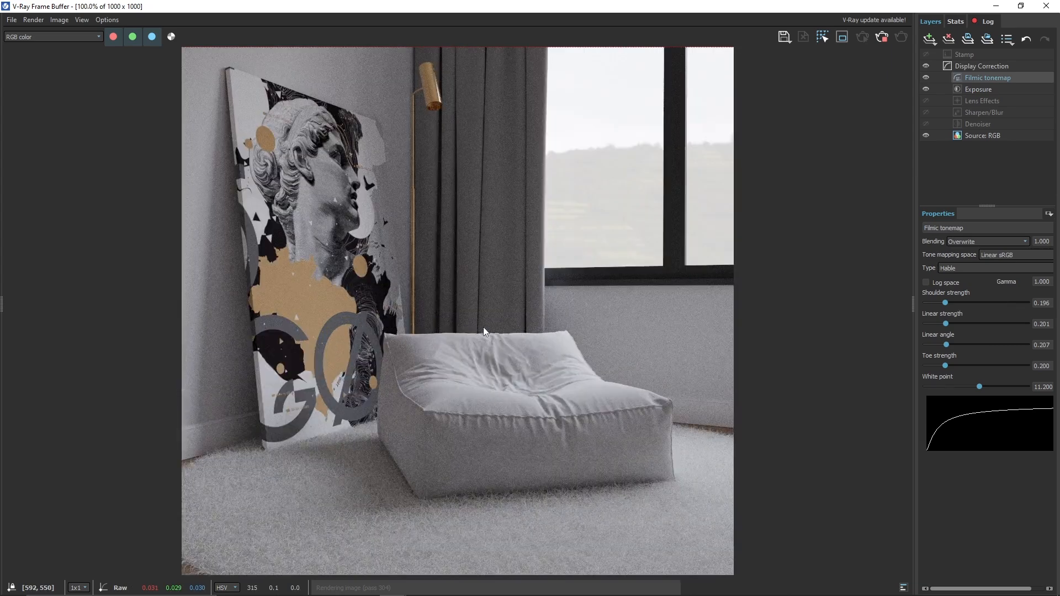
left_click_drag(945, 303, 942, 365)
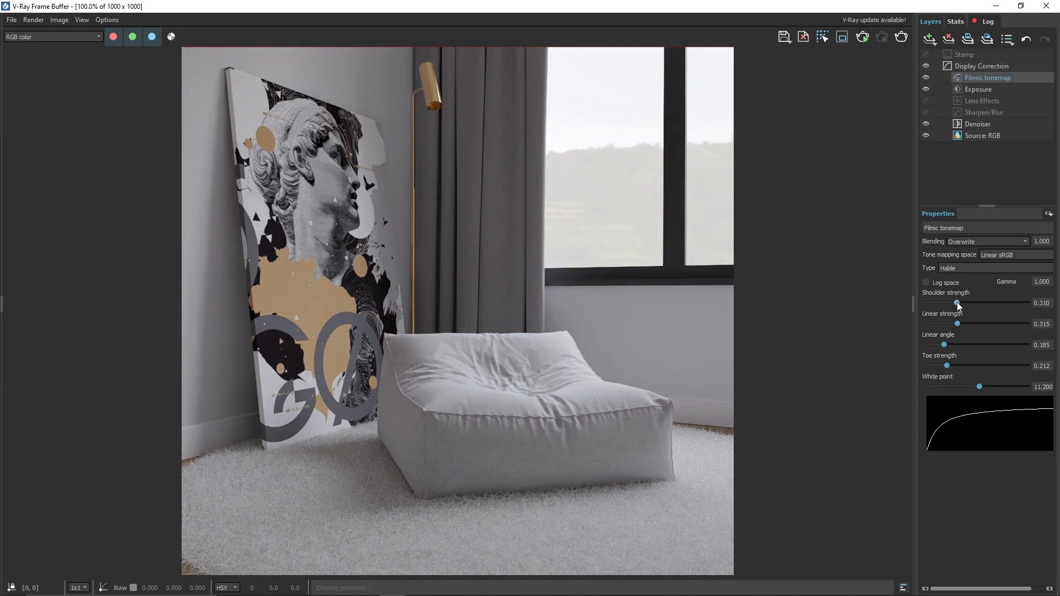
left_click_drag(956, 306, 958, 306)
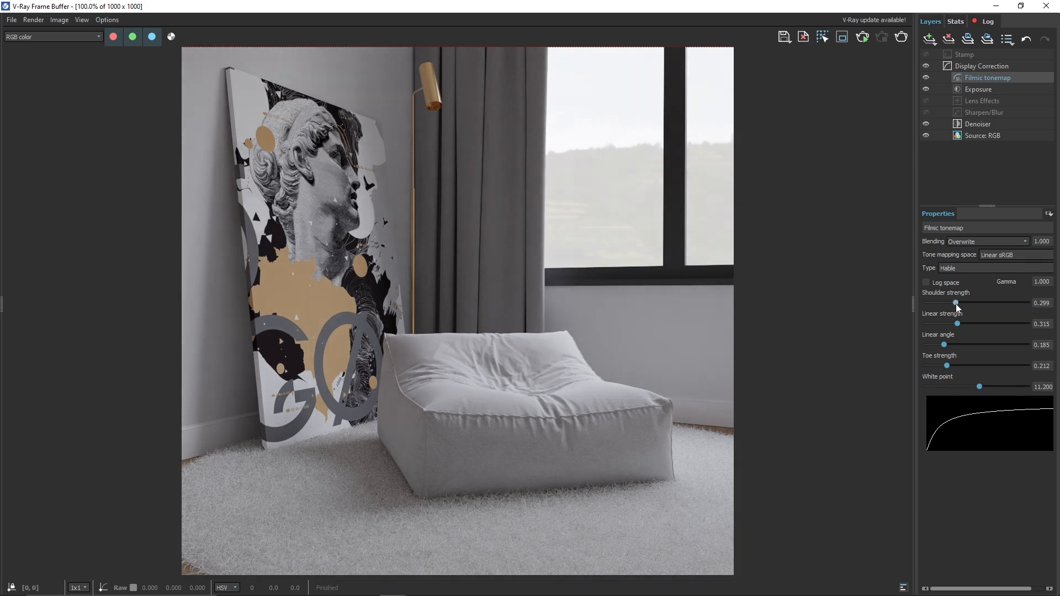
- Add a White Balance correction layer and warm the image with a Temperature of about 7136
left_click(929, 39)
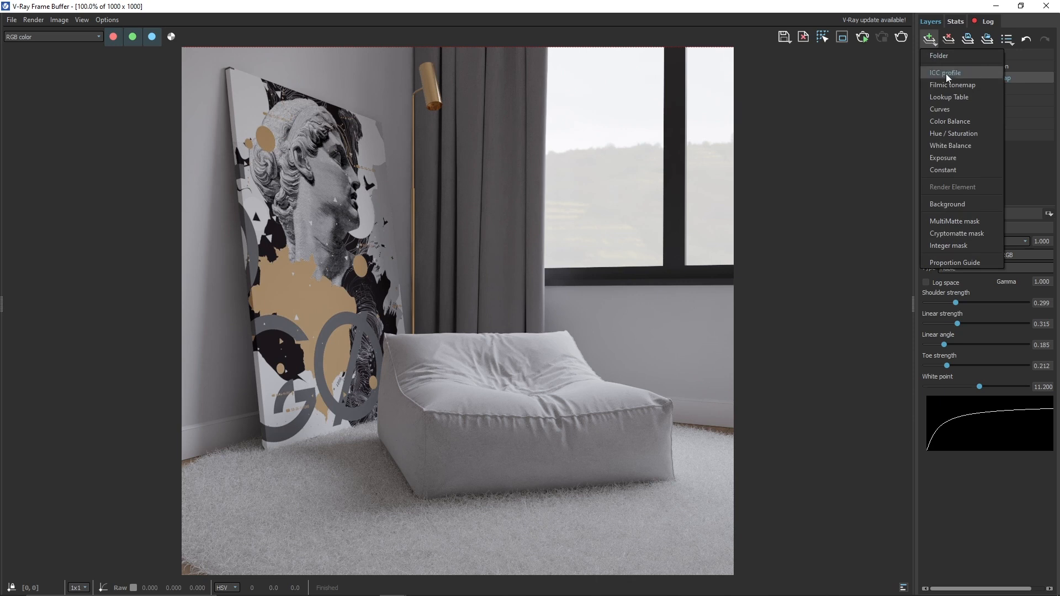
left_click(965, 144)
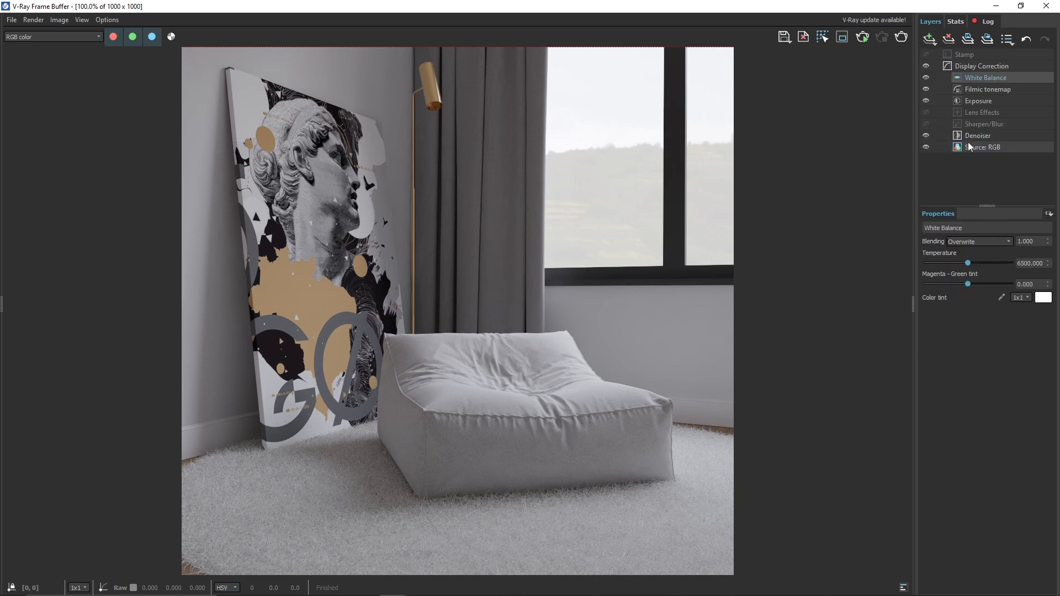
mouse_move(973, 263)
left_mouse_down()
mouse_move(966, 257)
mouse_move(975, 263)
left_mouse_up()
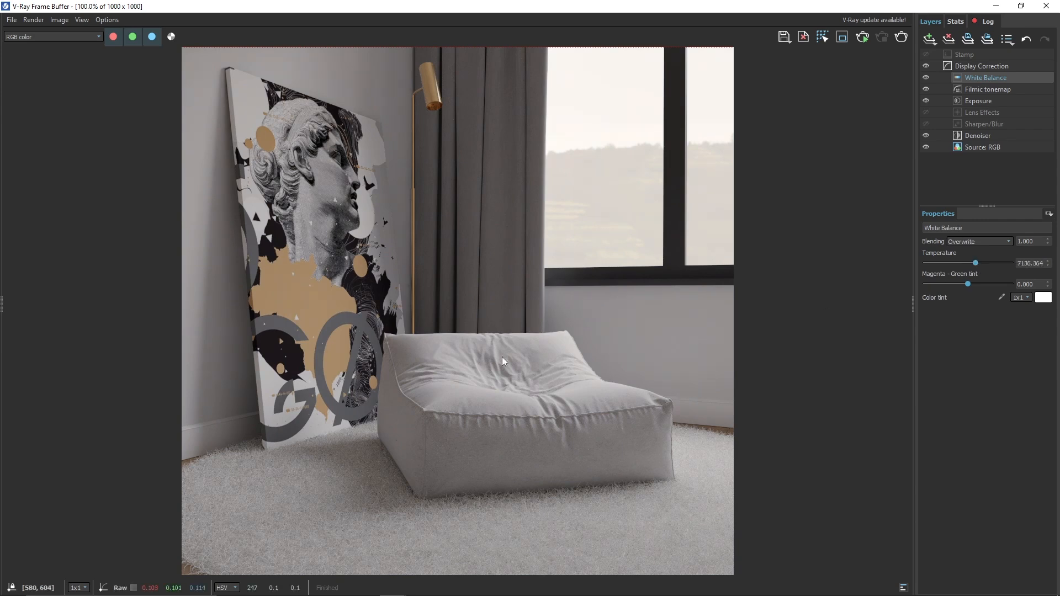
scroll(502, 357, "down", 2)
scroll(466, 177, "up", 2)
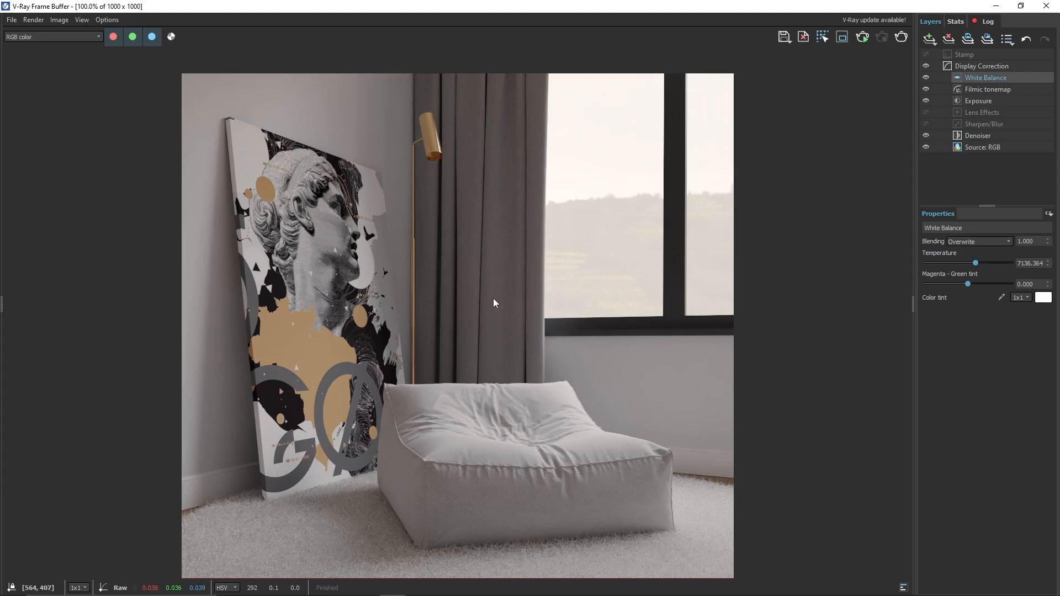
- Leave the frame buffer and add a Cryptomatte render element to the scene in the V-Ray Asset Editor
left_click(993, 9)
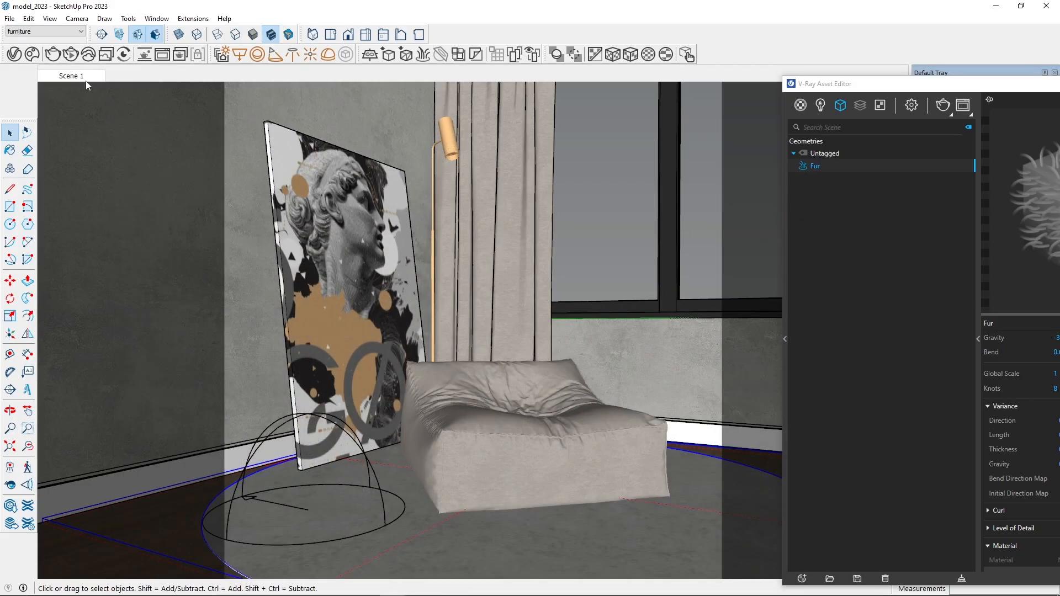
left_click(821, 103)
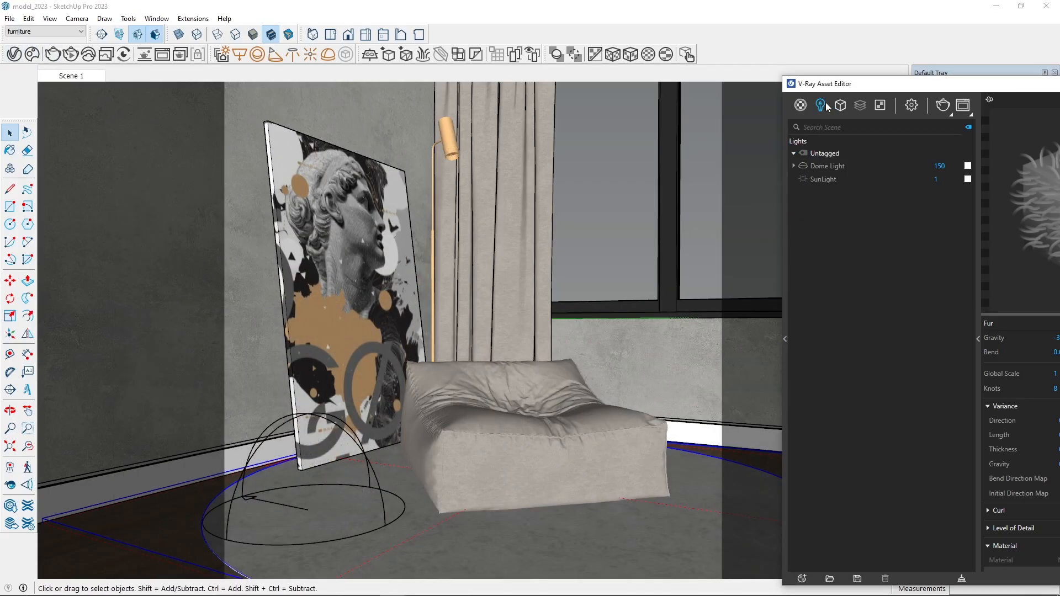
left_click(840, 105)
left_click(801, 578)
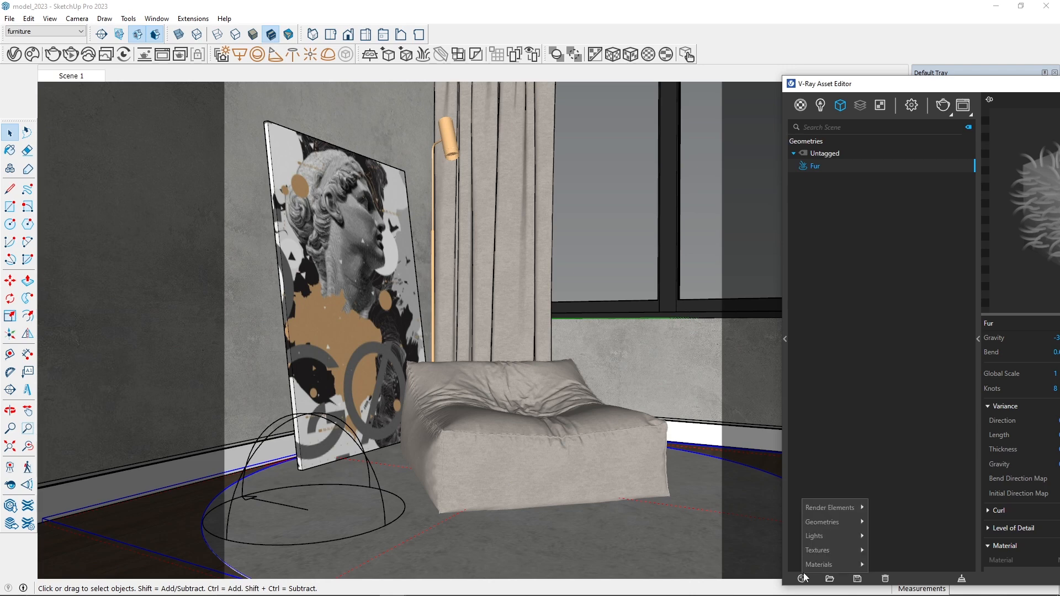
mouse_move(831, 505)
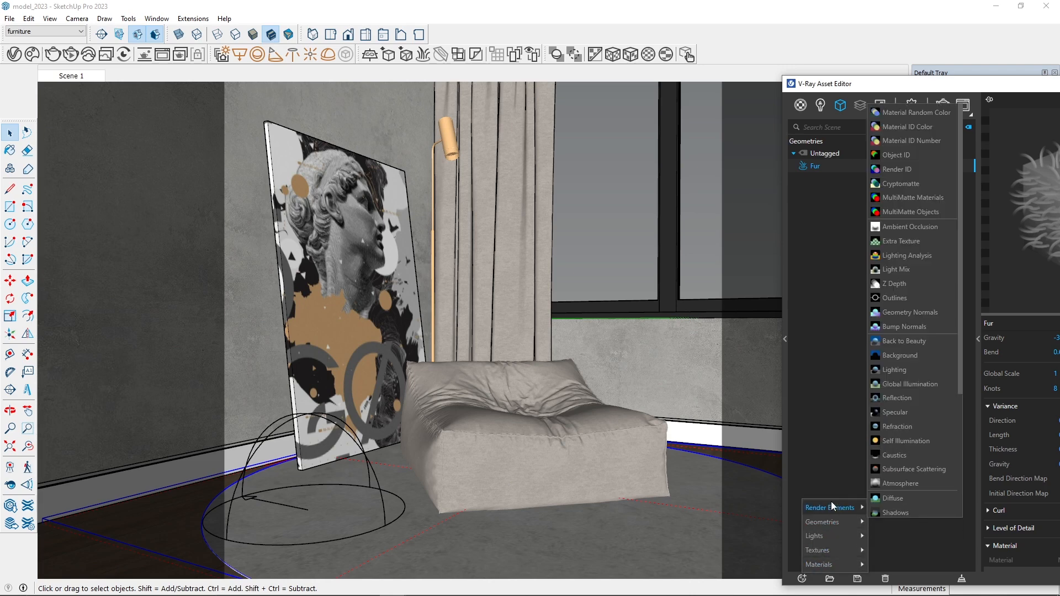
left_click(853, 345)
left_click(804, 581)
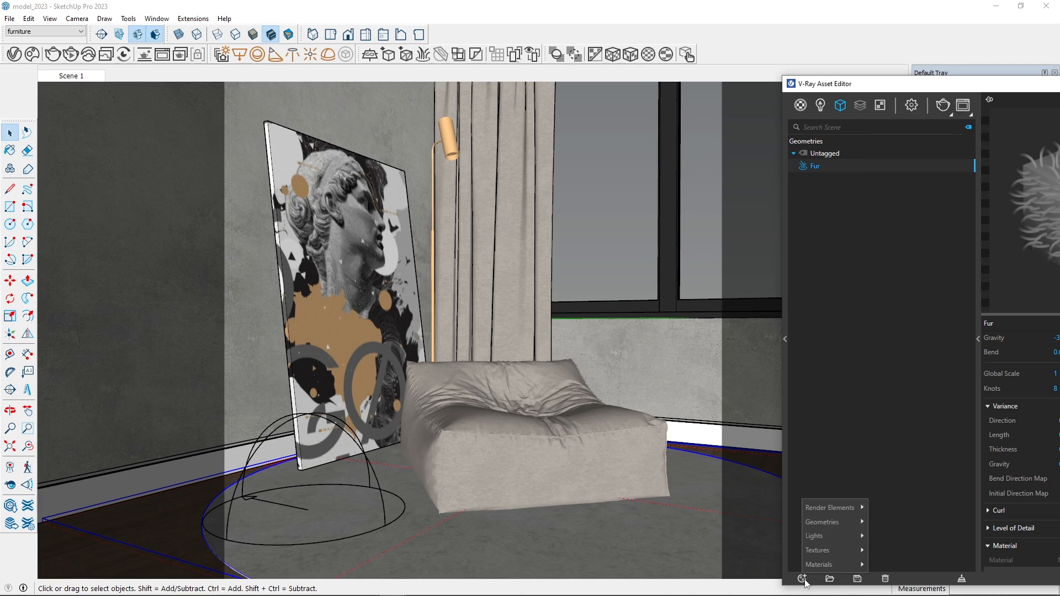
mouse_move(823, 509)
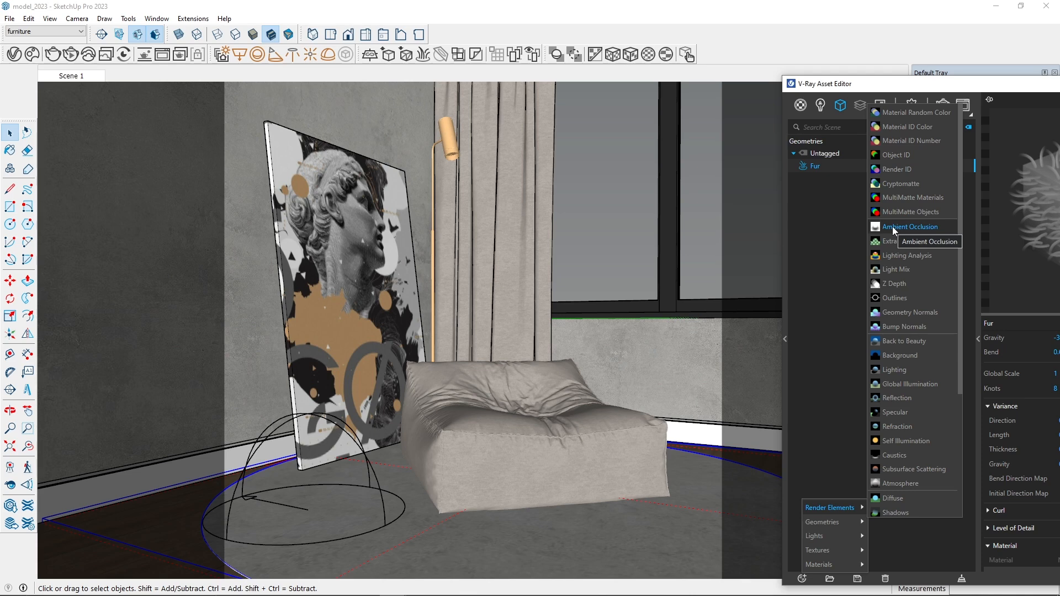
left_click(895, 183)
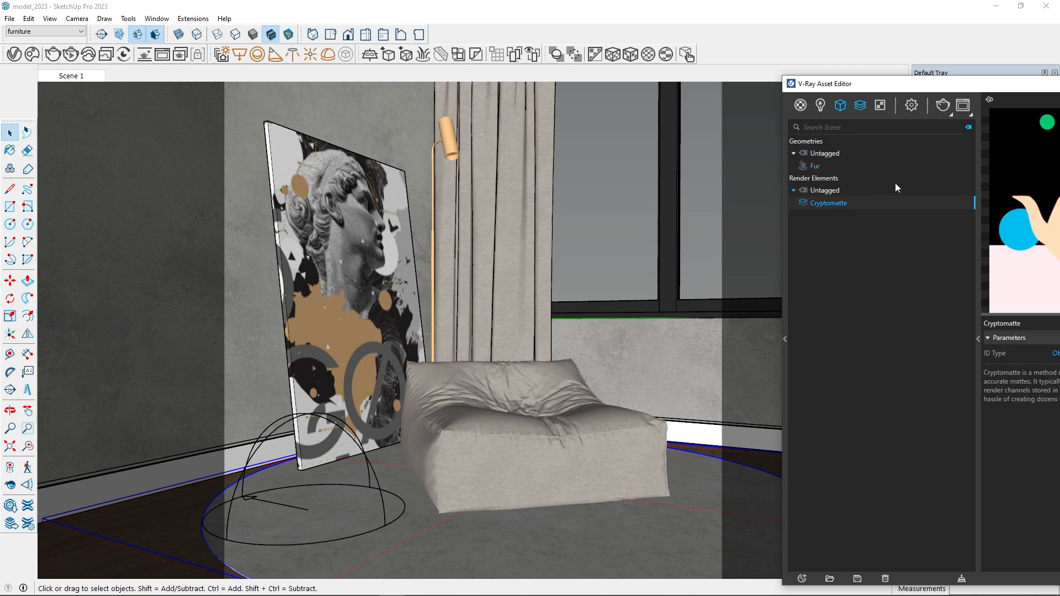
- Render the scene again with the new render element, check the render settings and enlarge the frame buffer to full screen
left_click(943, 106)
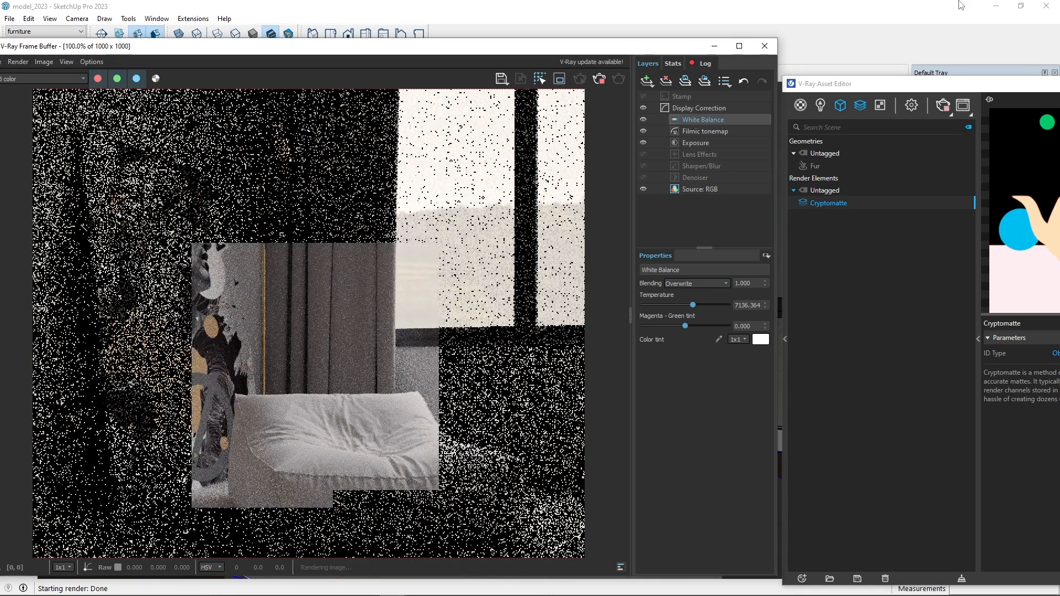
left_click(739, 46)
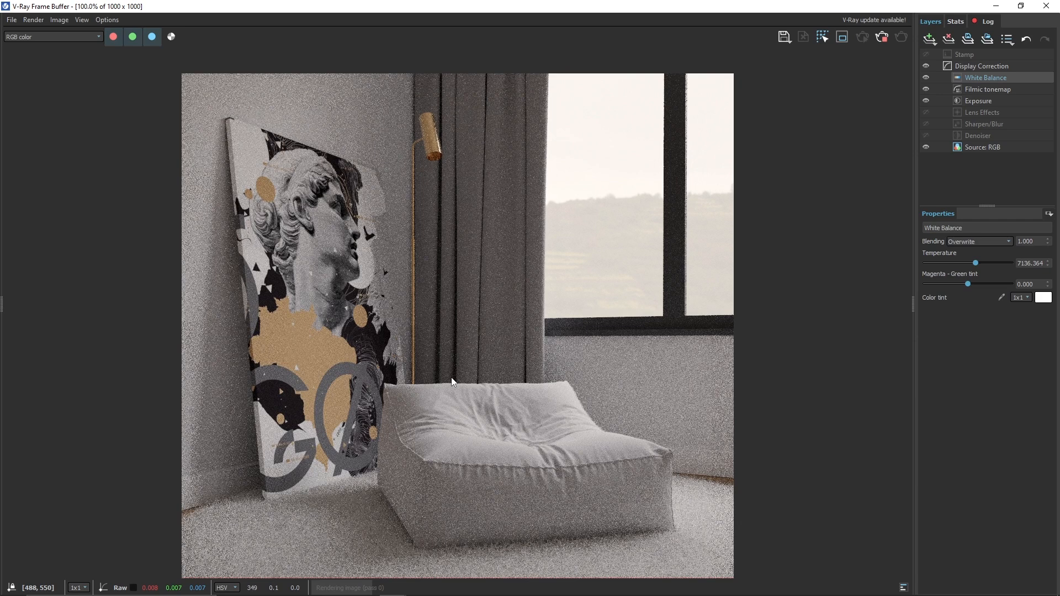
mouse_move(109, 5)
left_mouse_down()
mouse_move(249, 139)
mouse_move(215, 105)
left_mouse_up()
left_click(859, 86)
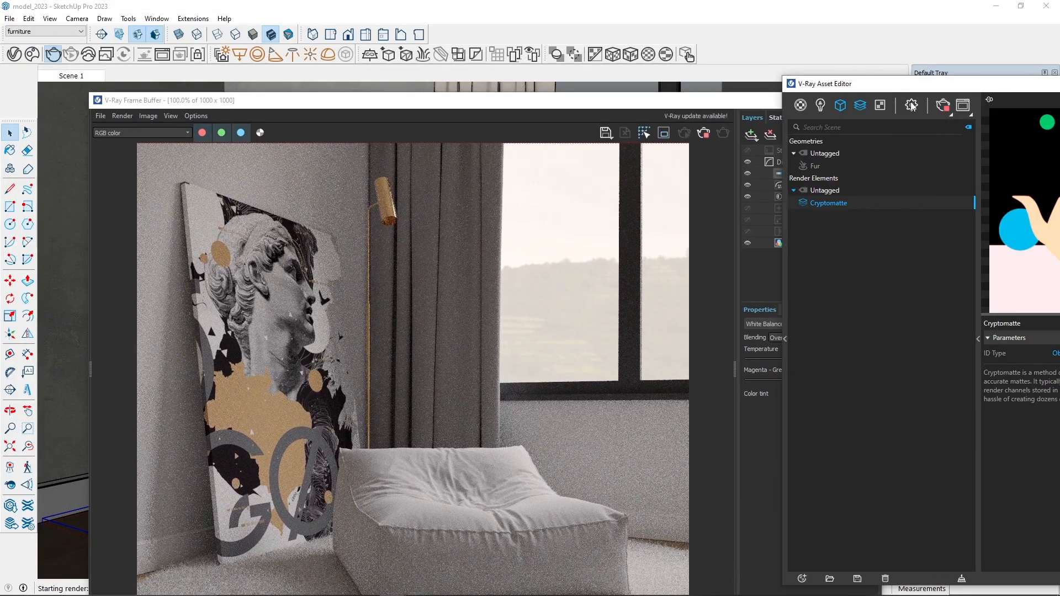
left_click(911, 105)
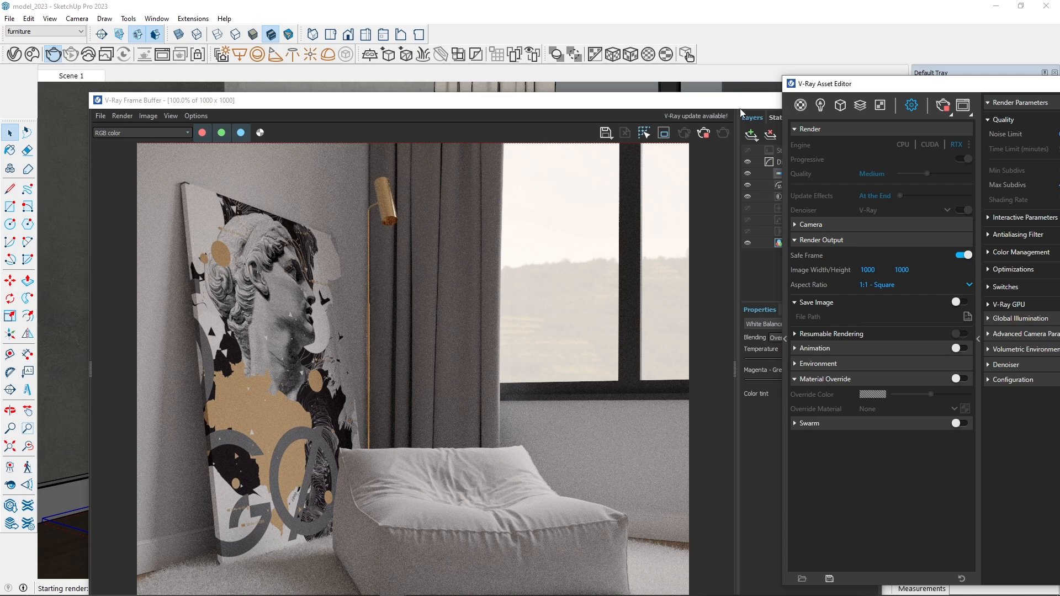
double_click(697, 101)
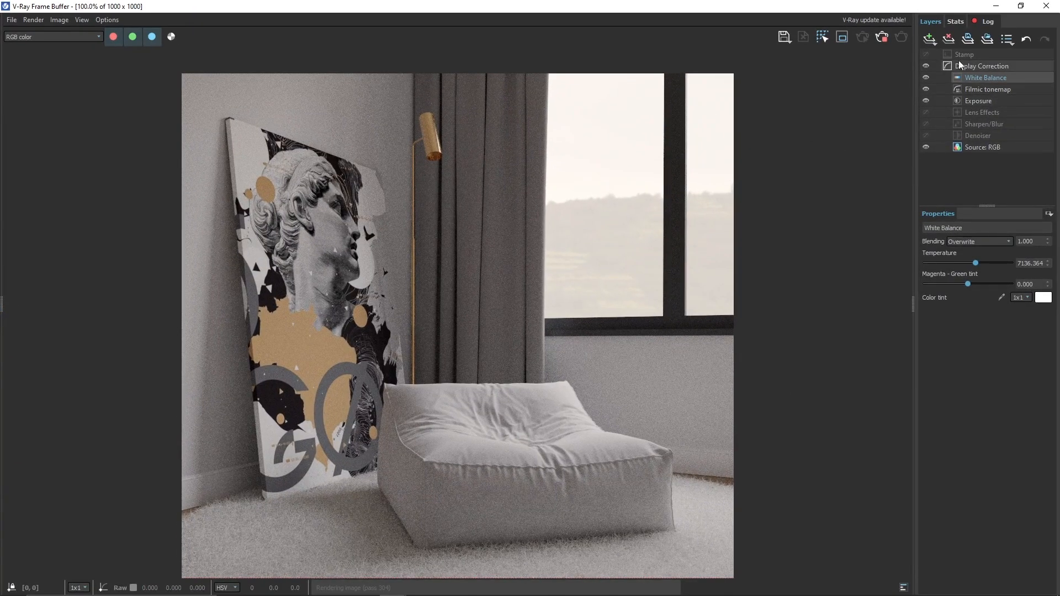
- Add a Hue / Saturation correction layer and attach a Cryptomatte mask to it
left_click(931, 40)
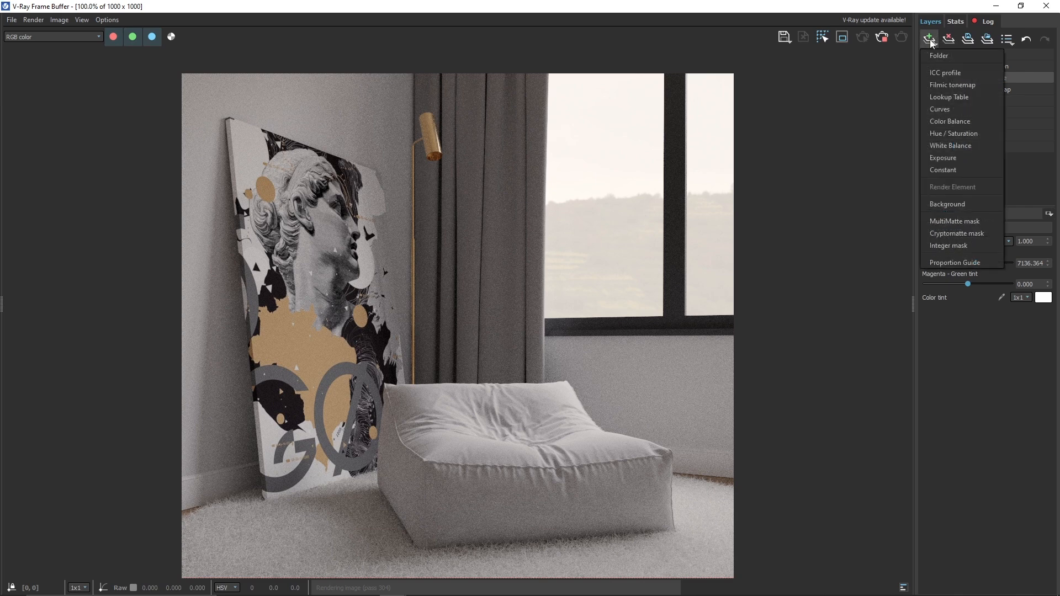
left_click(958, 131)
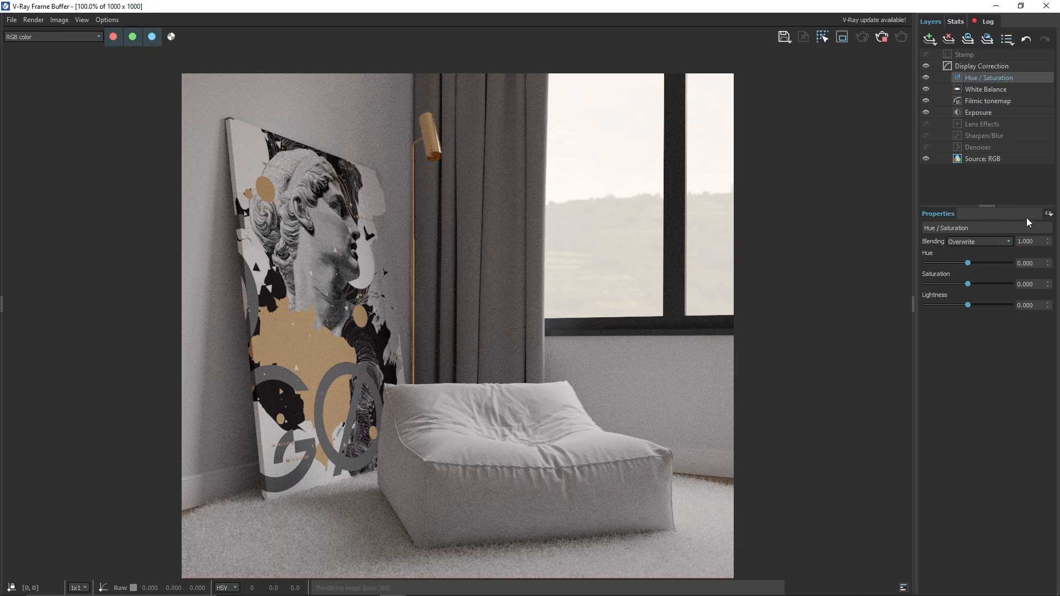
left_click(1048, 215)
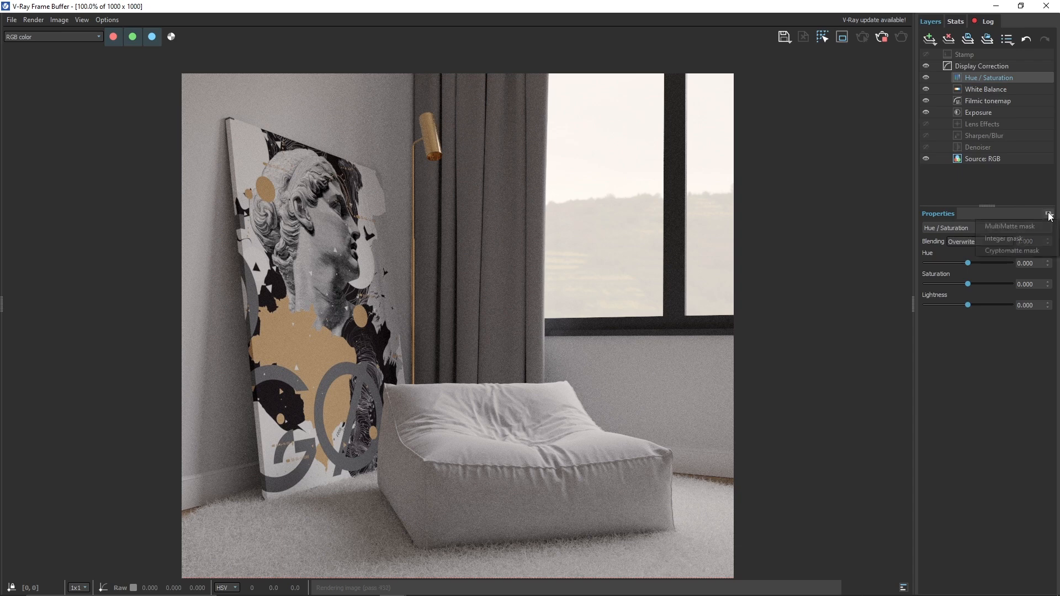
left_click(1019, 250)
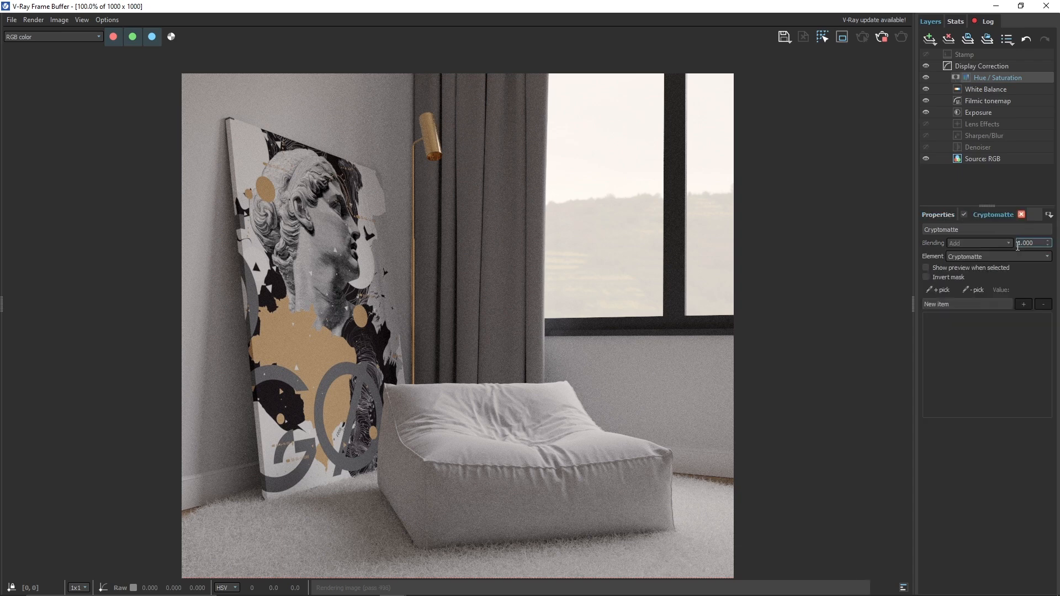
- Pick the lounge chair in the render for the Cryptomatte mask and return to the Hue / Saturation layer's own settings
left_click(939, 289)
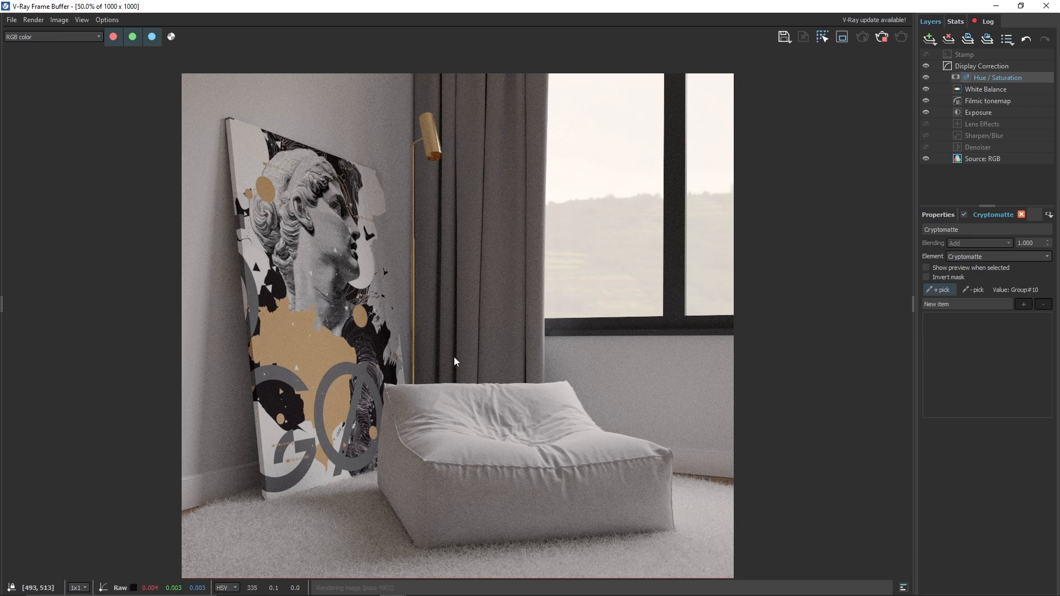
scroll(454, 357, "down", 1)
left_click(472, 375)
left_click(937, 215)
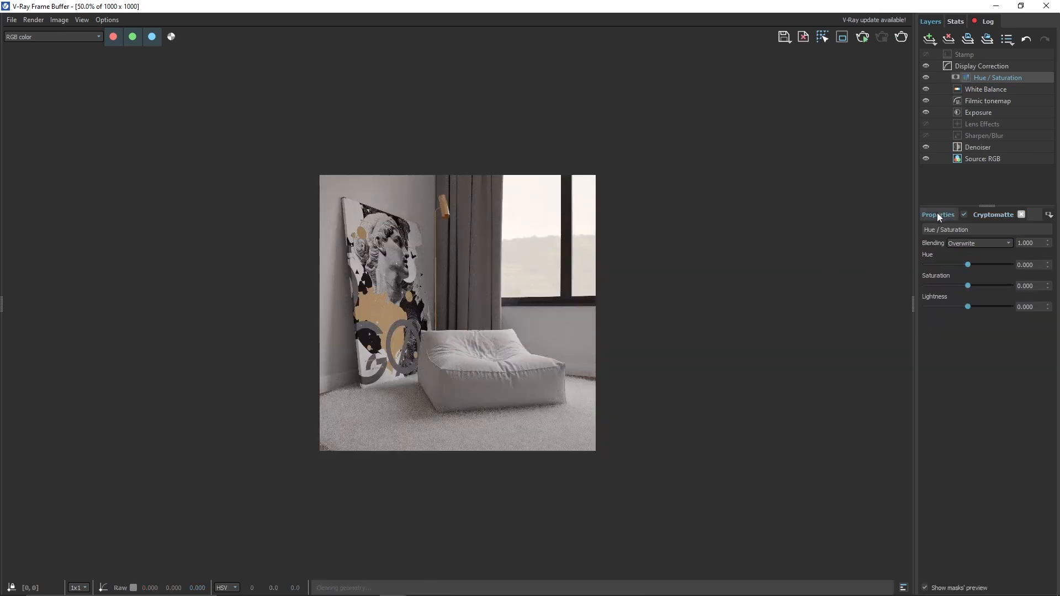